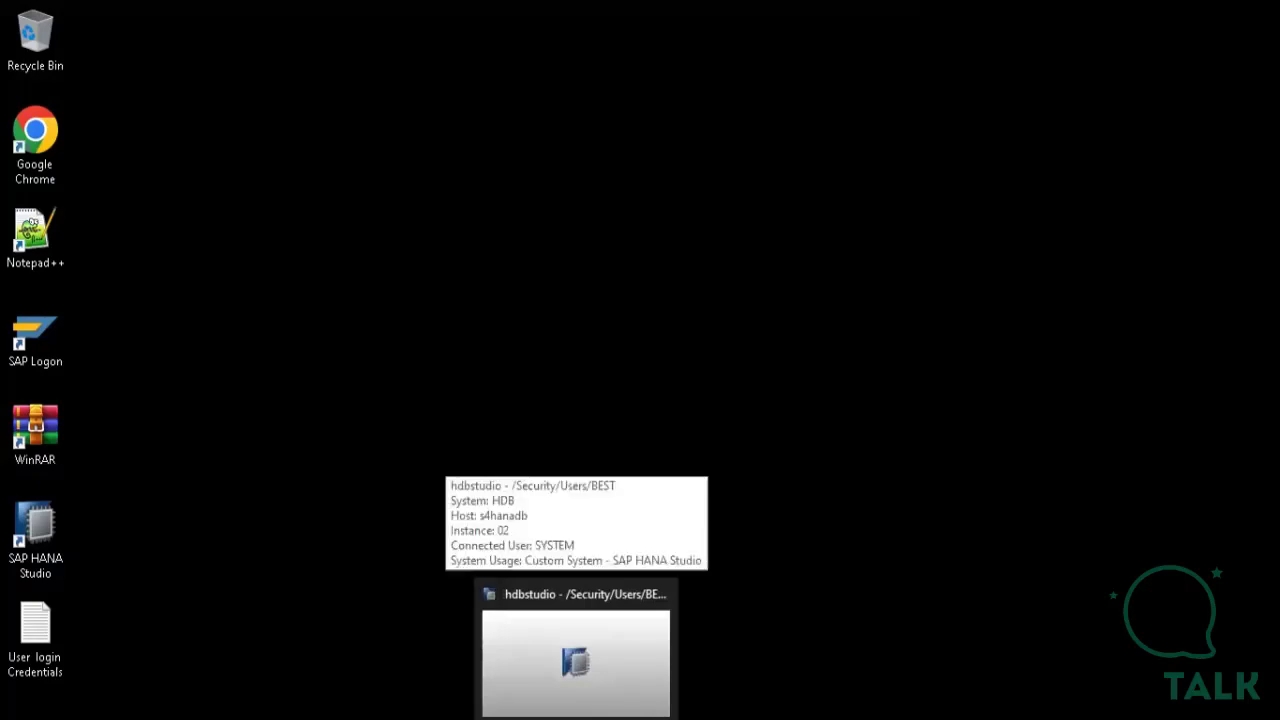
Step: Switch to SAP HANA Studio and examine user BEST's package privileges on tmp90, for both native and imported packages
left_click(574, 640)
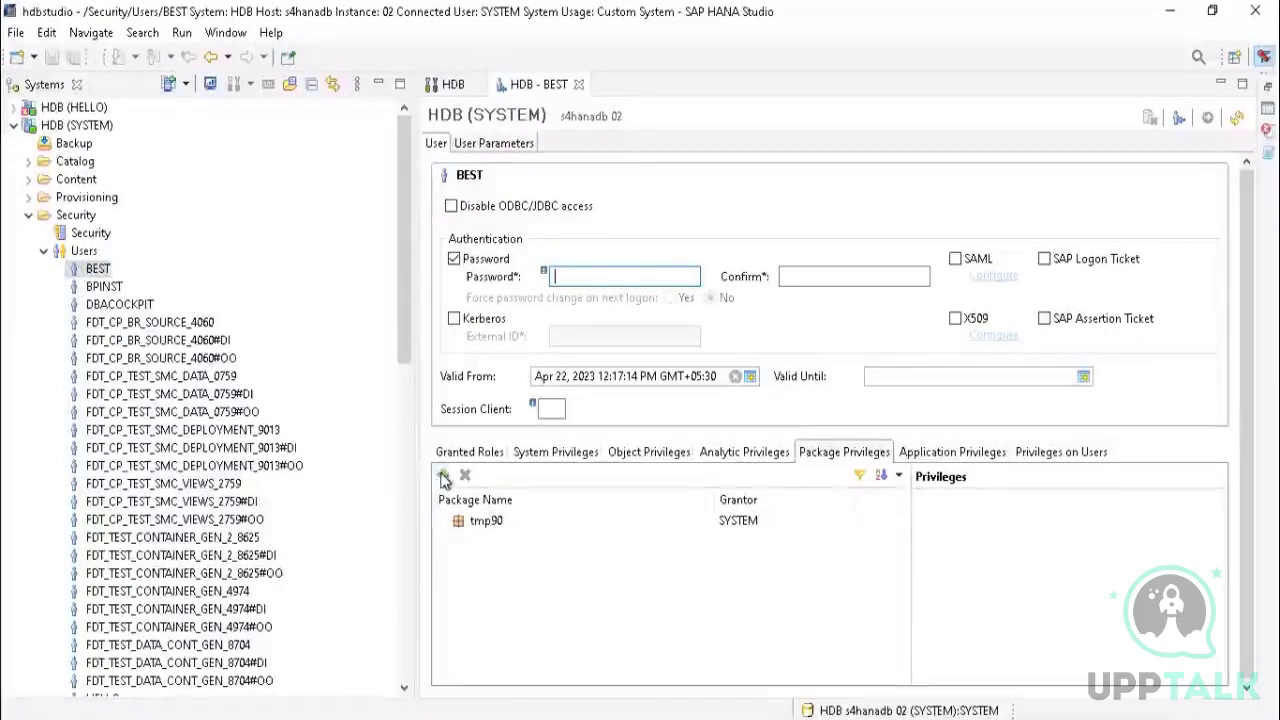
left_click(489, 521)
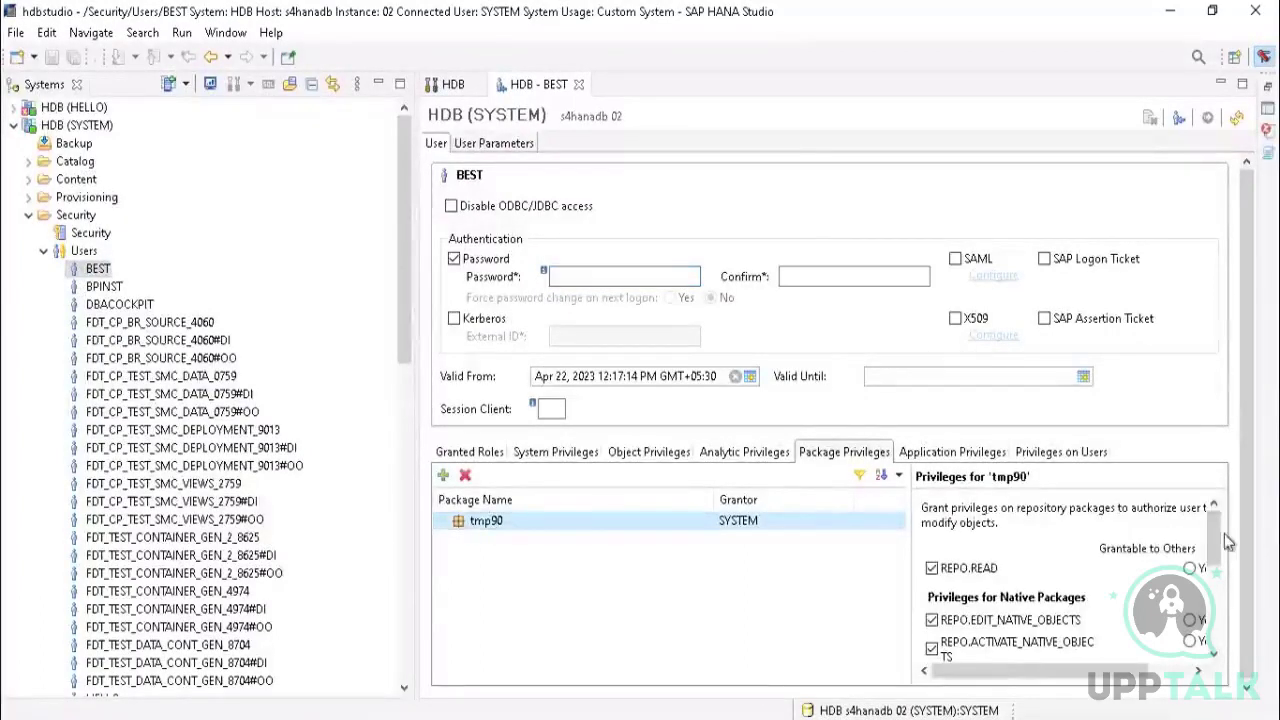
left_click_drag(1216, 530, 1235, 645)
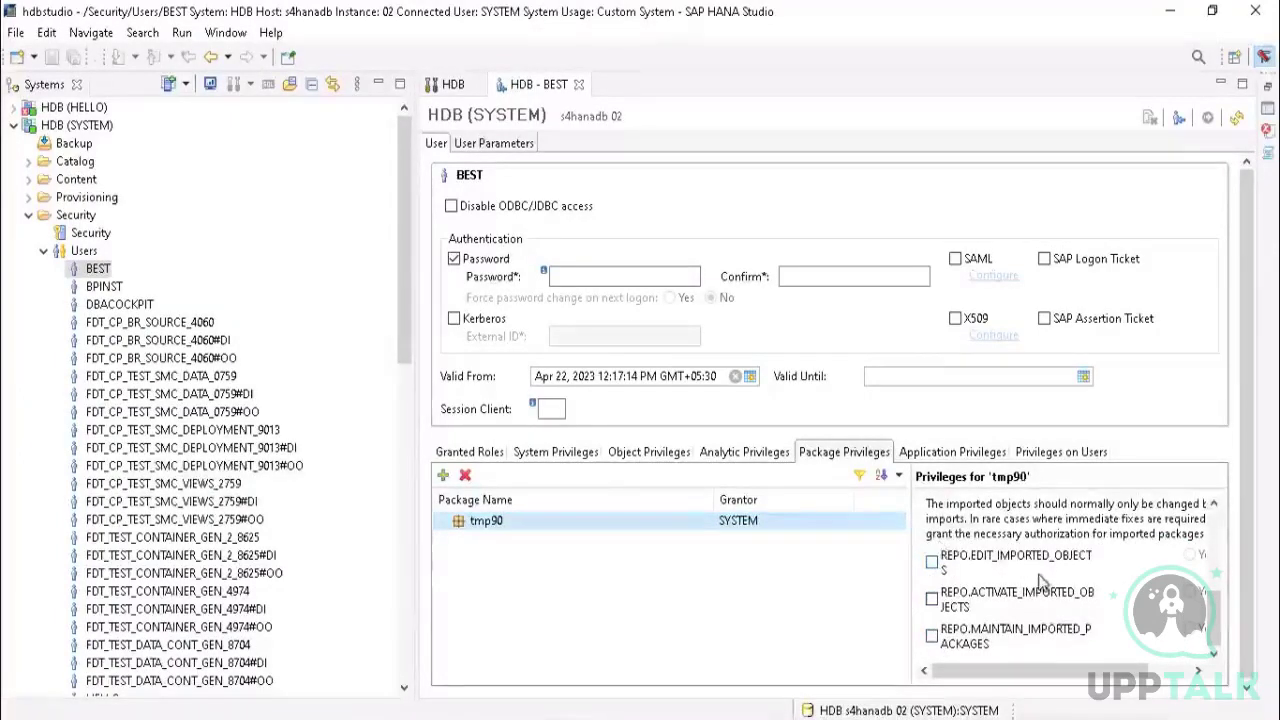
scroll(1040, 582, "up", 3)
scroll(1035, 590, "down", 3)
scroll(1040, 615, "up", 3)
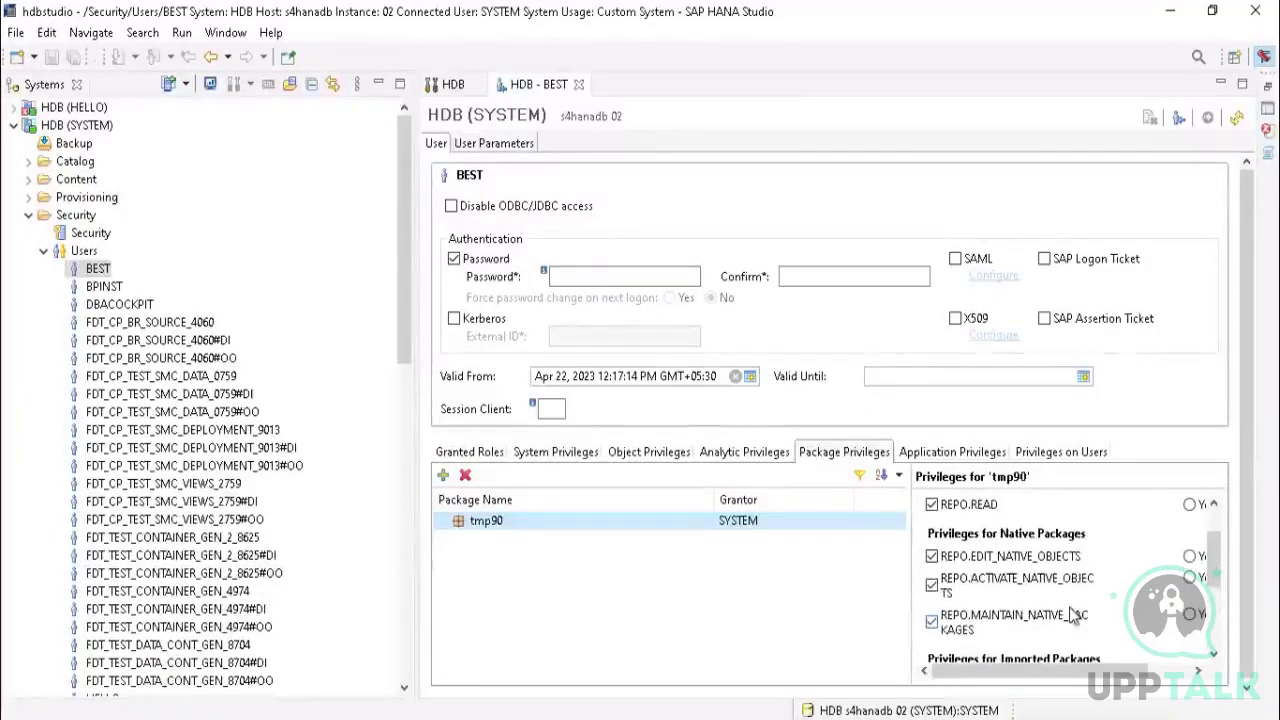
scroll(955, 597, "down", 4)
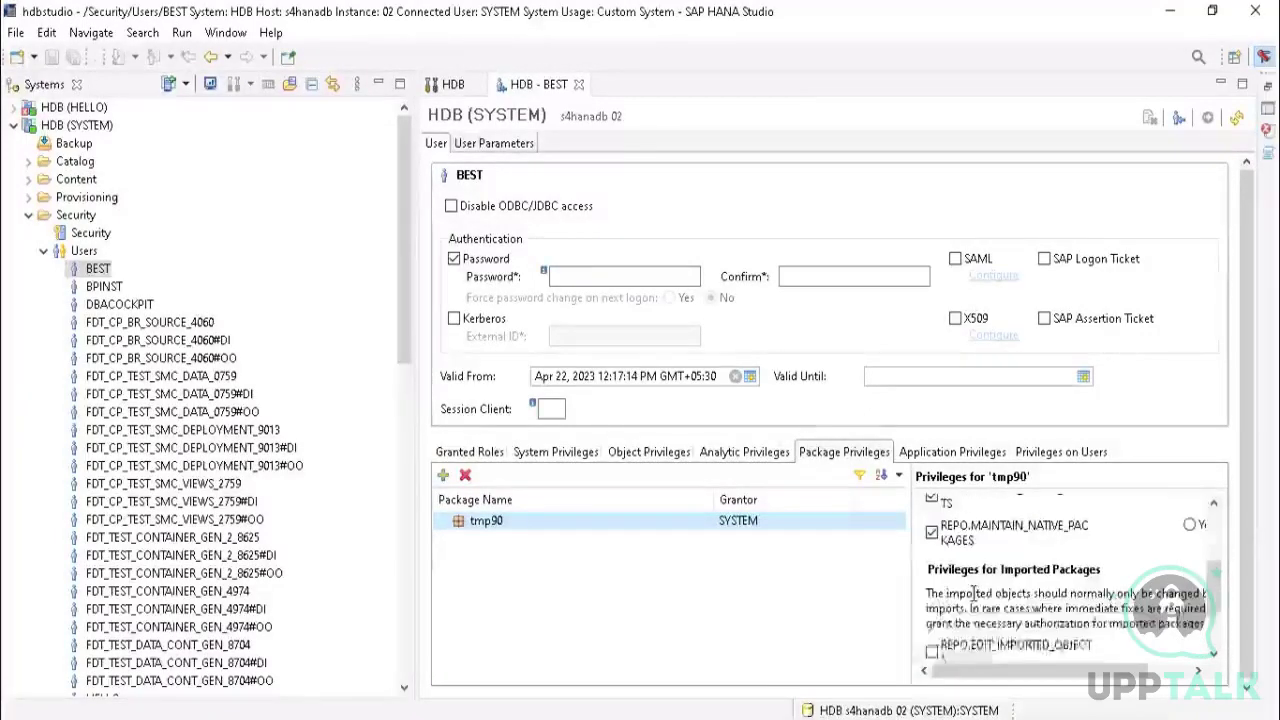
scroll(970, 595, "up", 2)
scroll(975, 597, "up", 1)
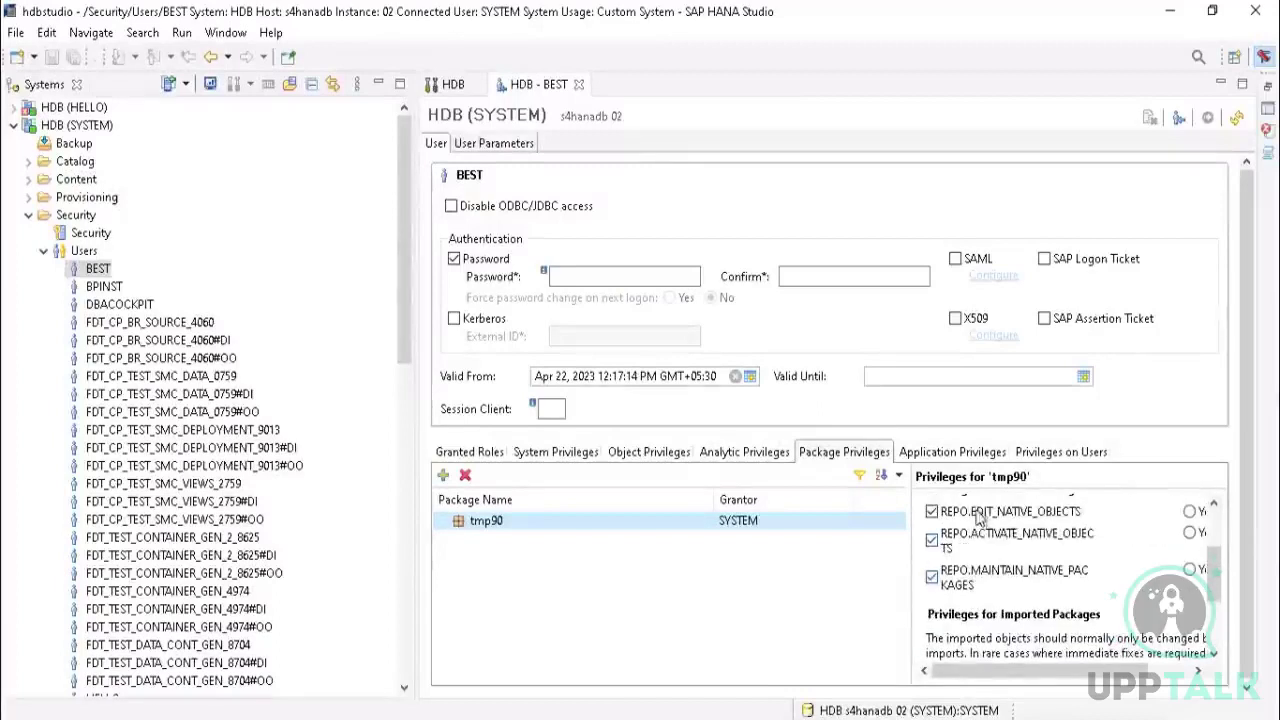
scroll(978, 585, "up", 2)
scroll(978, 587, "down", 4)
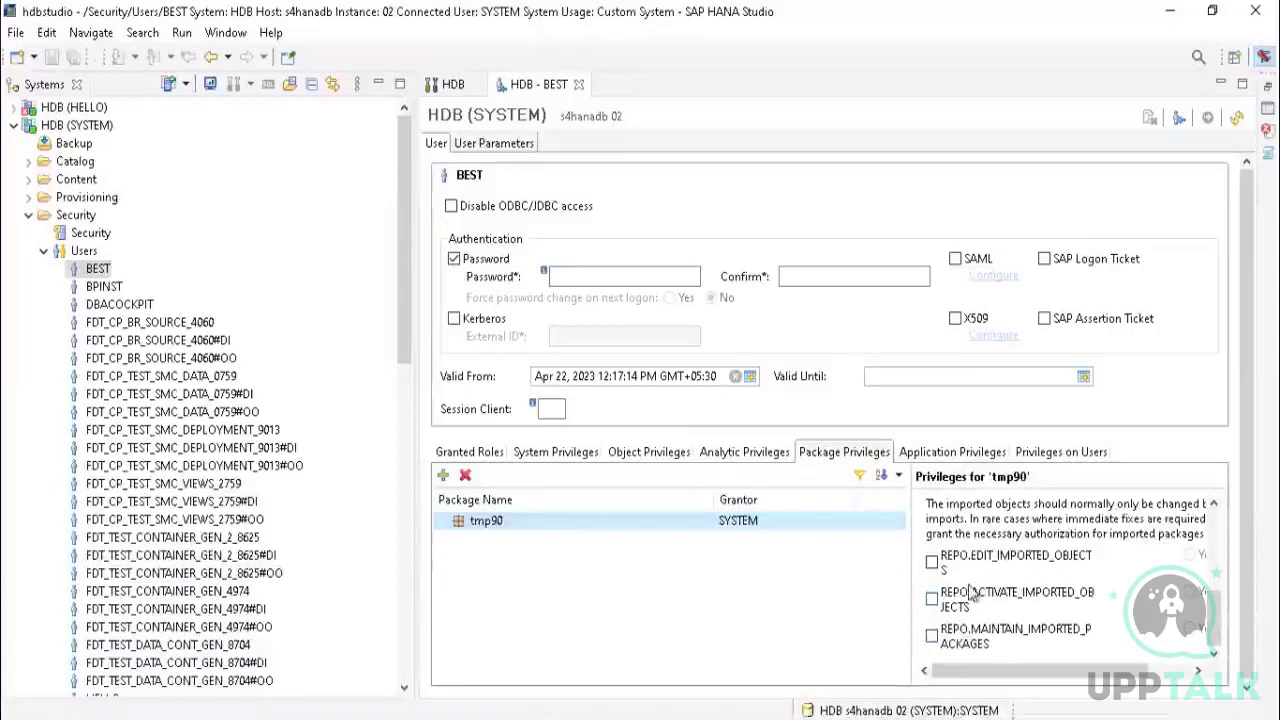
scroll(975, 600, "up", 3)
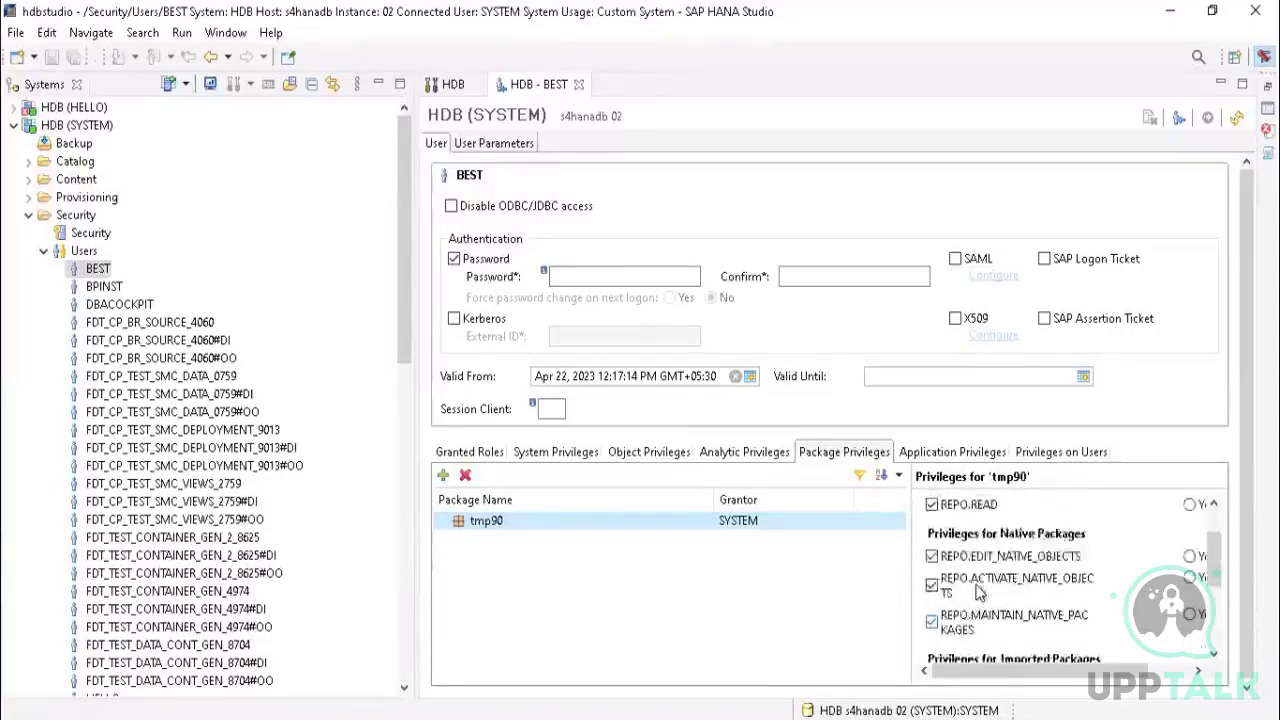
scroll(978, 620, "down", 5)
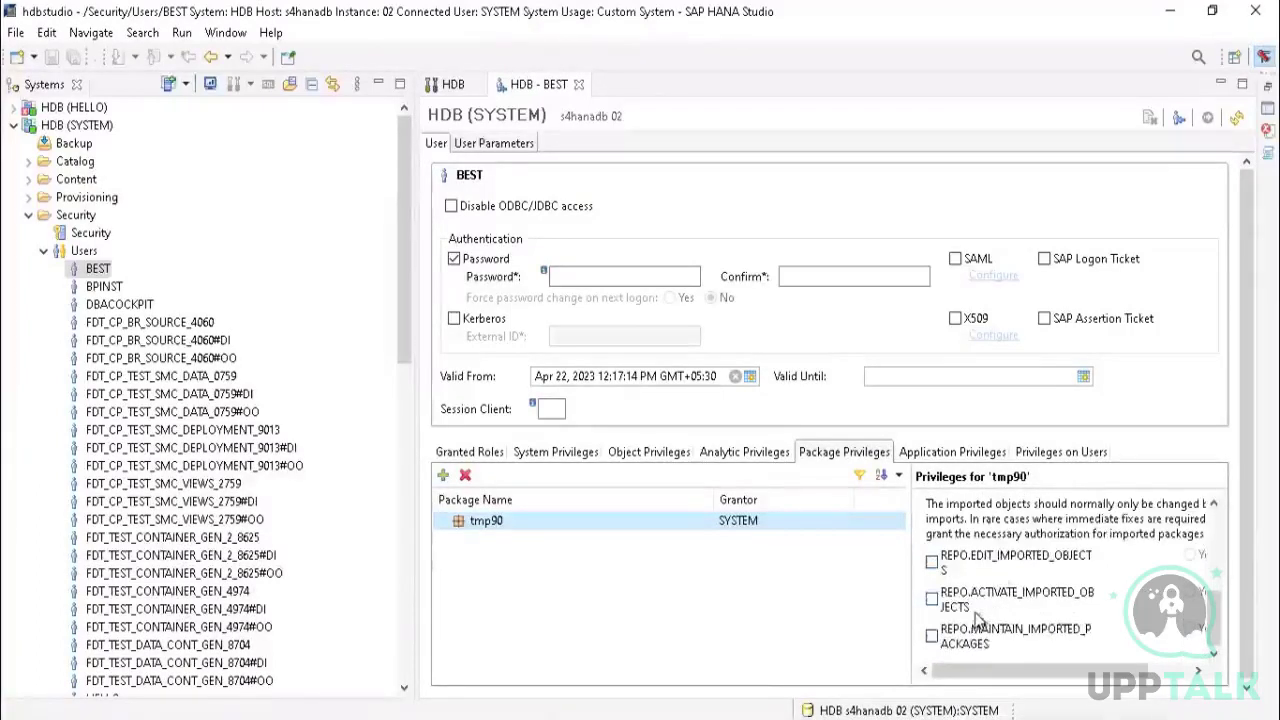
scroll(990, 600, "up", 1)
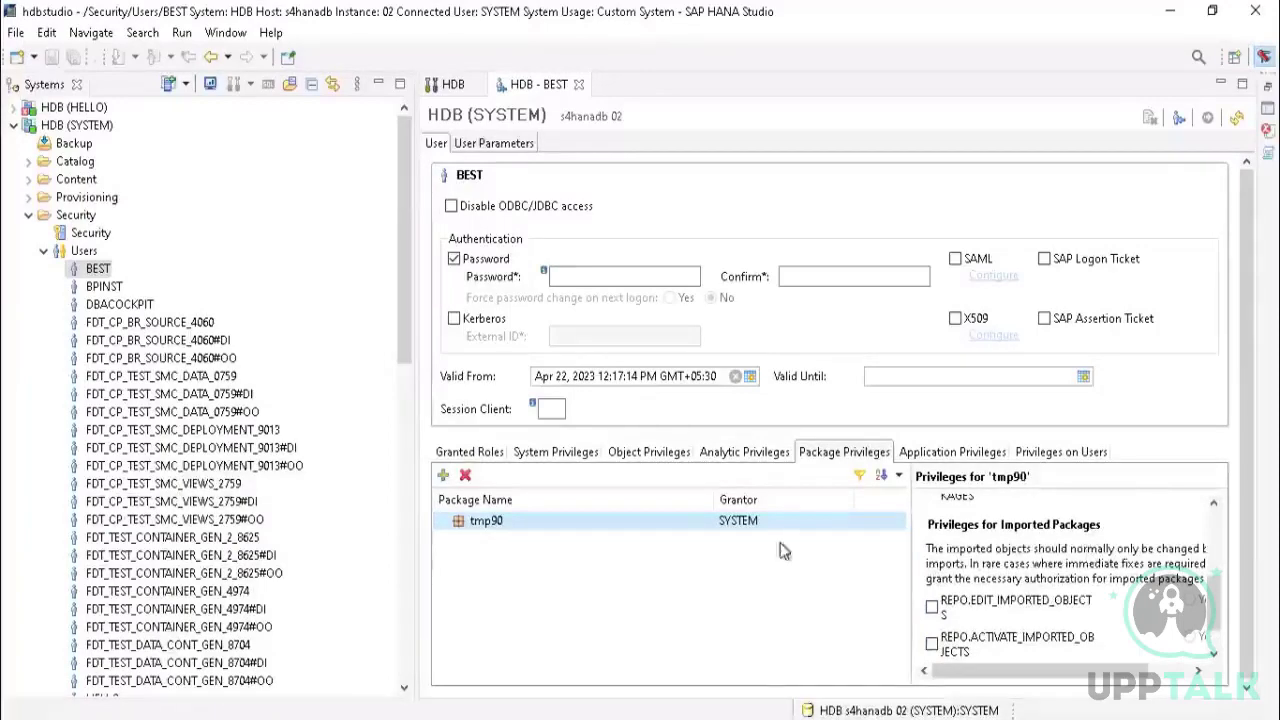
left_click(402, 196)
scroll(404, 457, "down", 10)
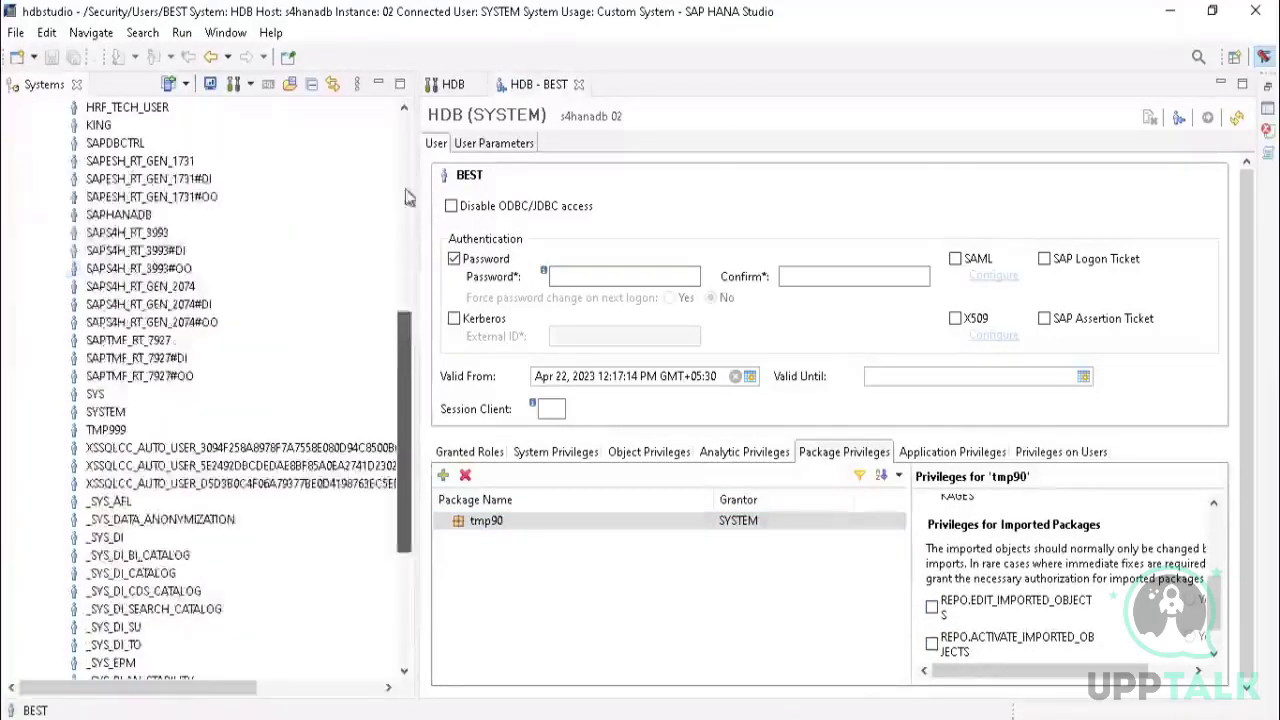
scroll(404, 400, "up", 10)
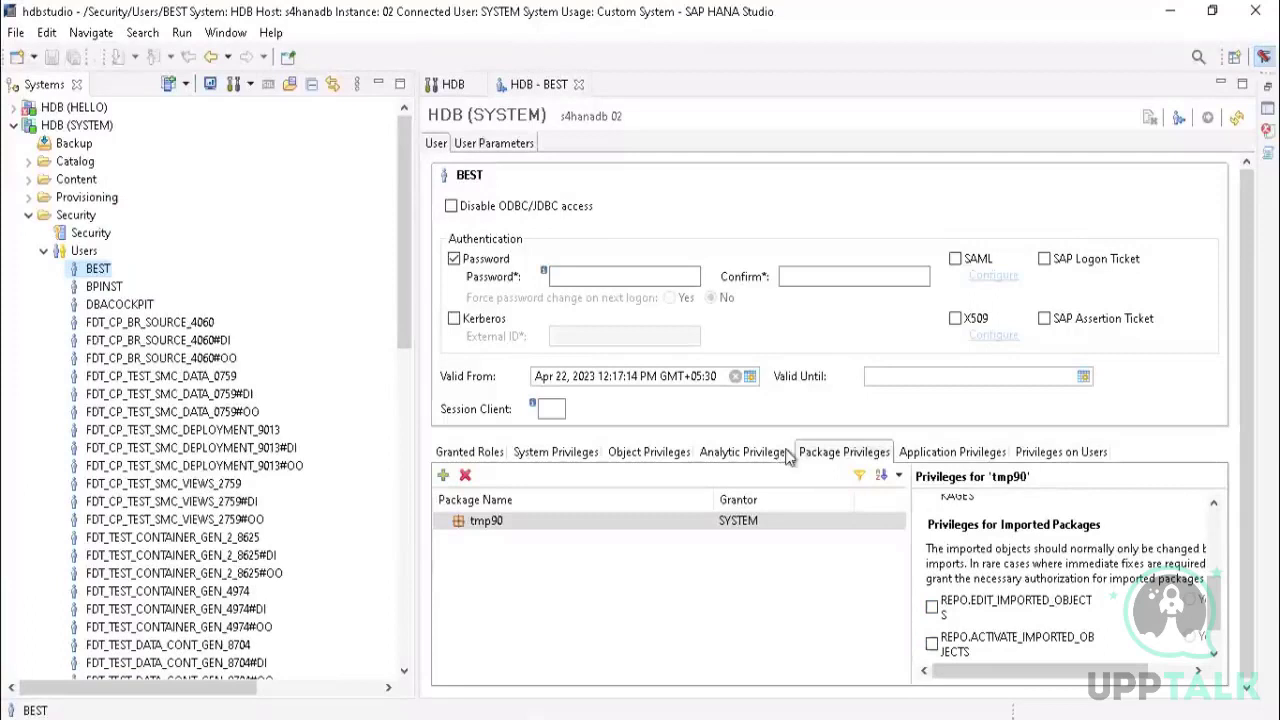
Step: Browse the application privileges that can be granted to user BEST and close the selection without adding any
left_click(944, 455)
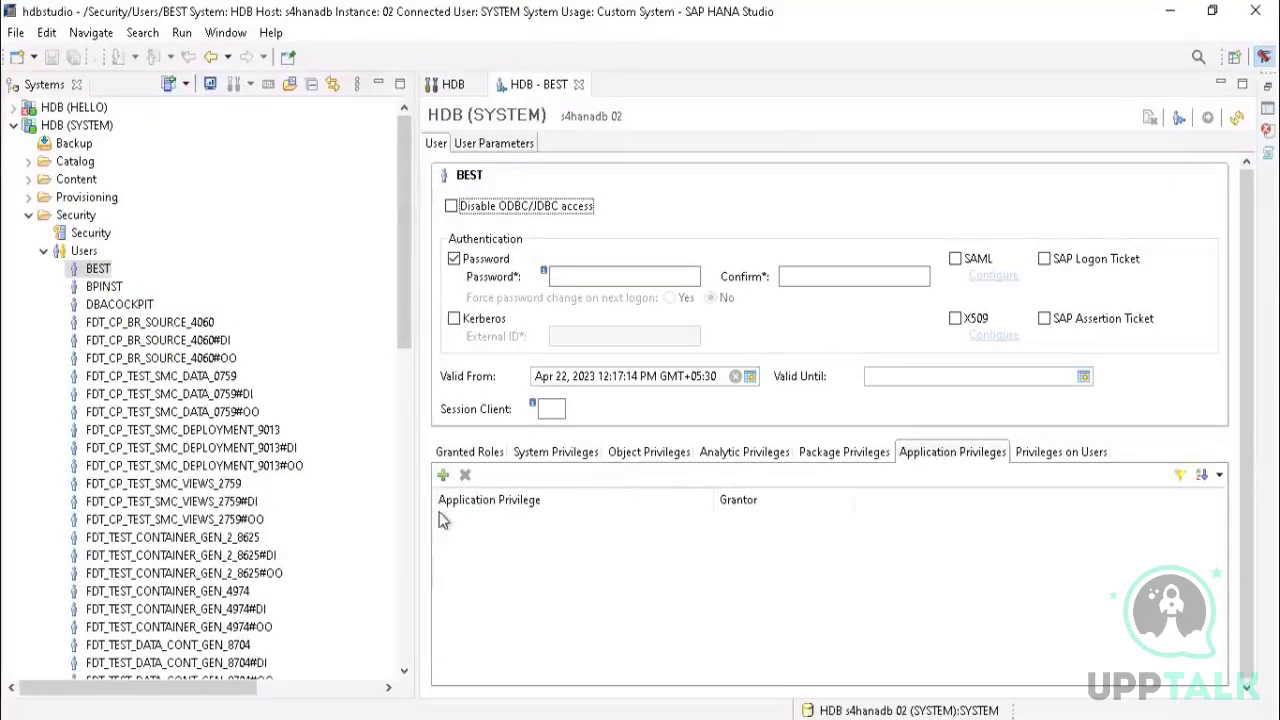
left_click(444, 477)
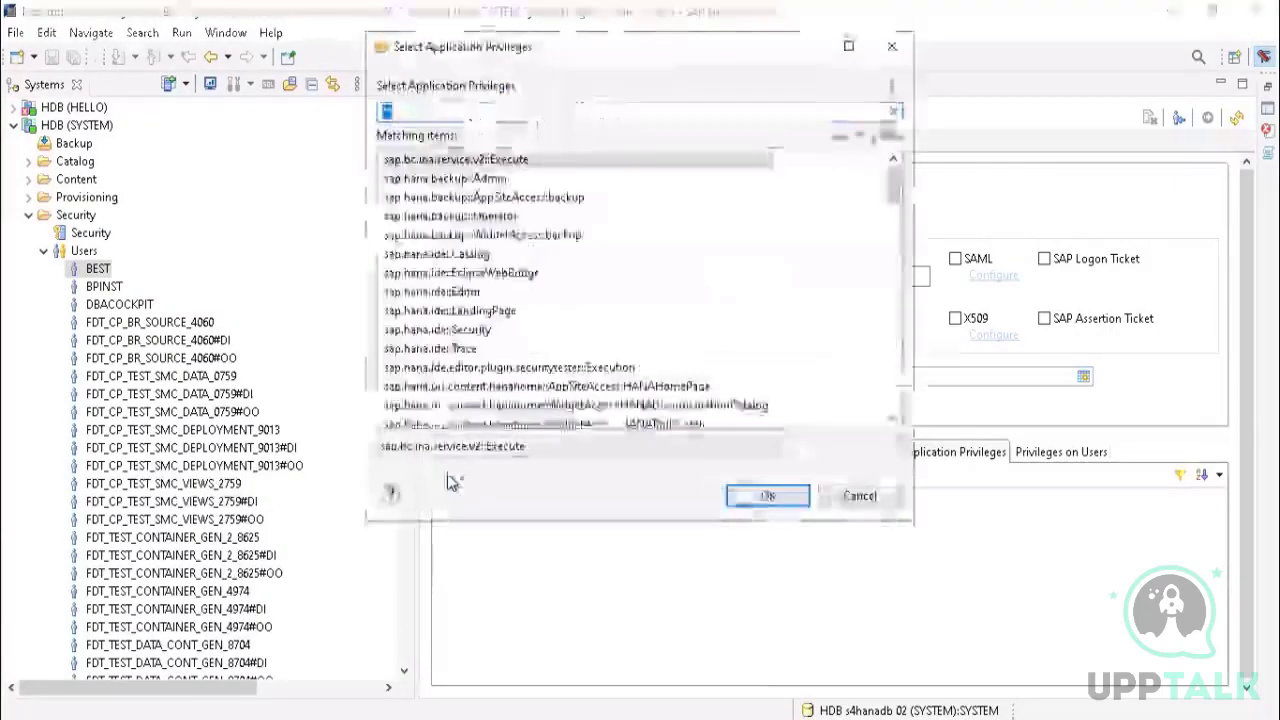
scroll(452, 358, "down", 5)
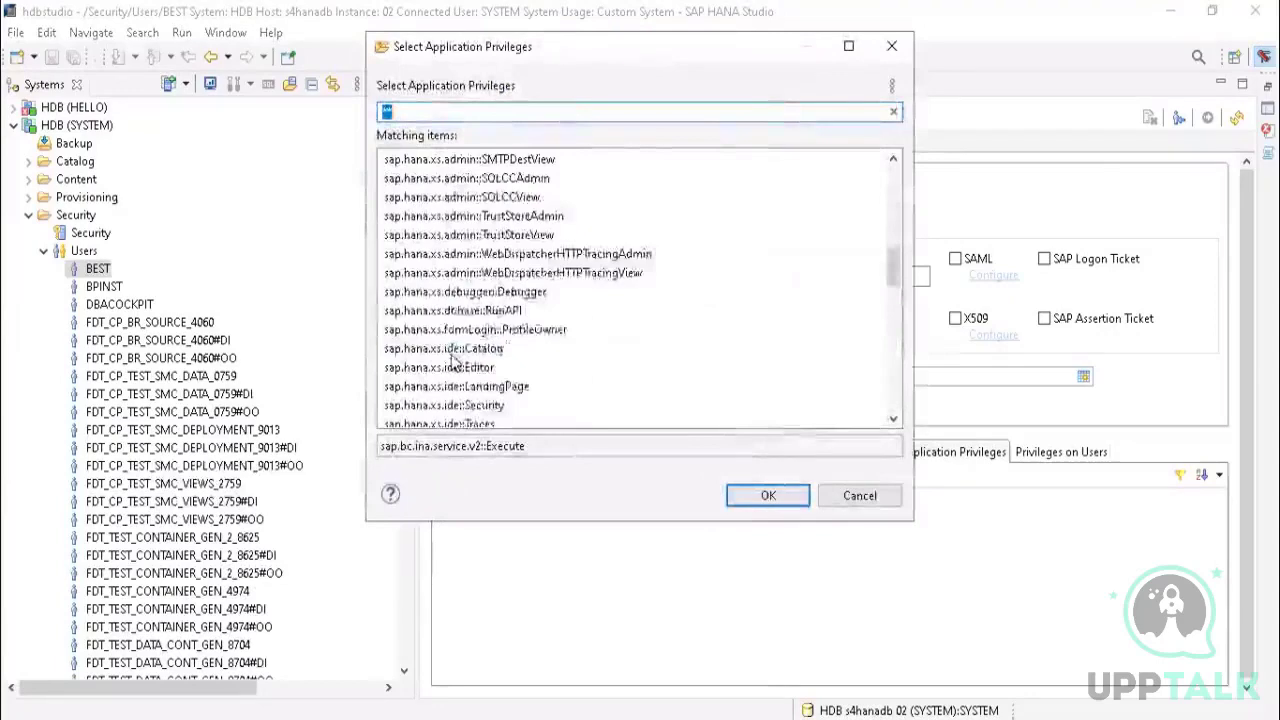
scroll(450, 370, "down", 5)
scroll(450, 372, "down", 5)
scroll(452, 372, "up", 15)
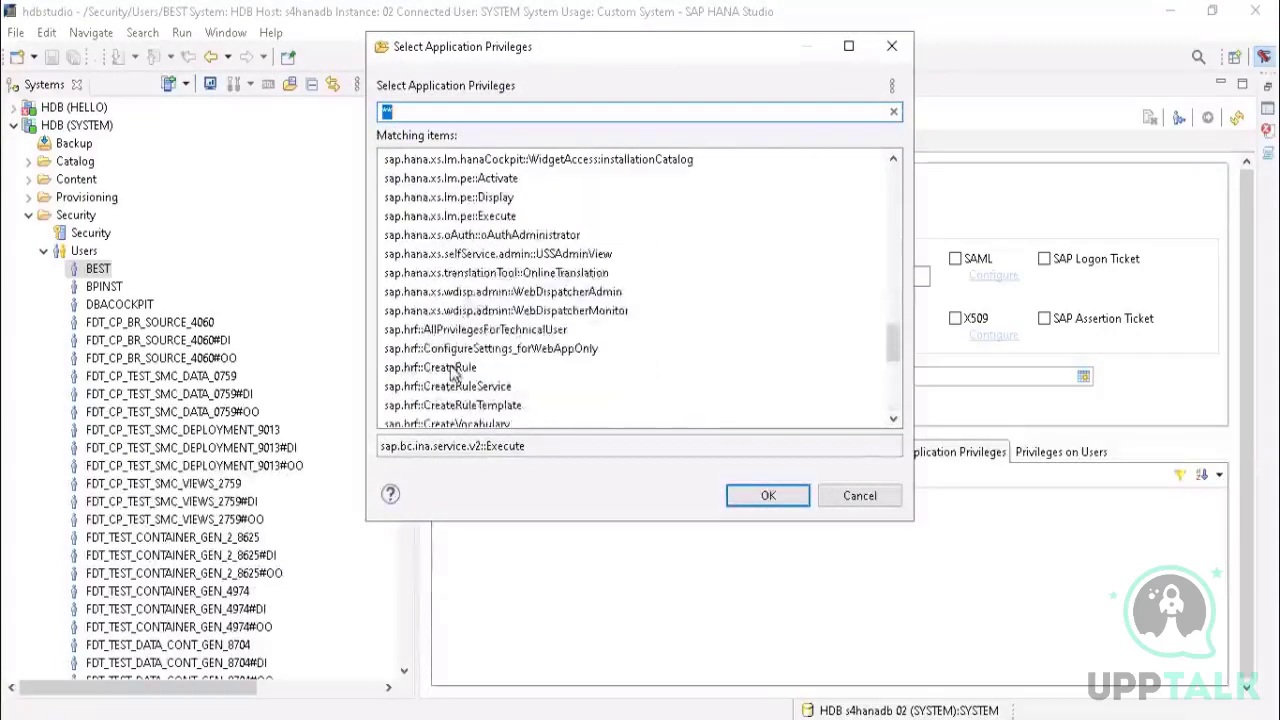
scroll(452, 372, "up", 5)
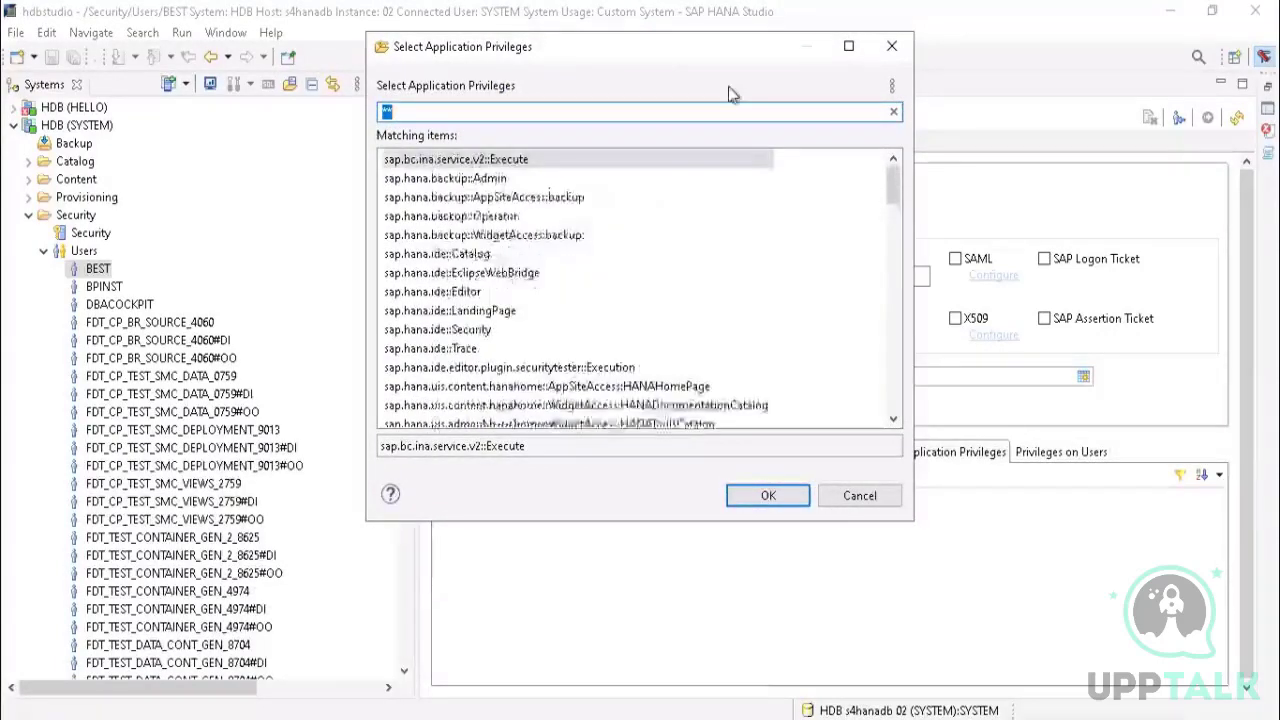
left_click(892, 50)
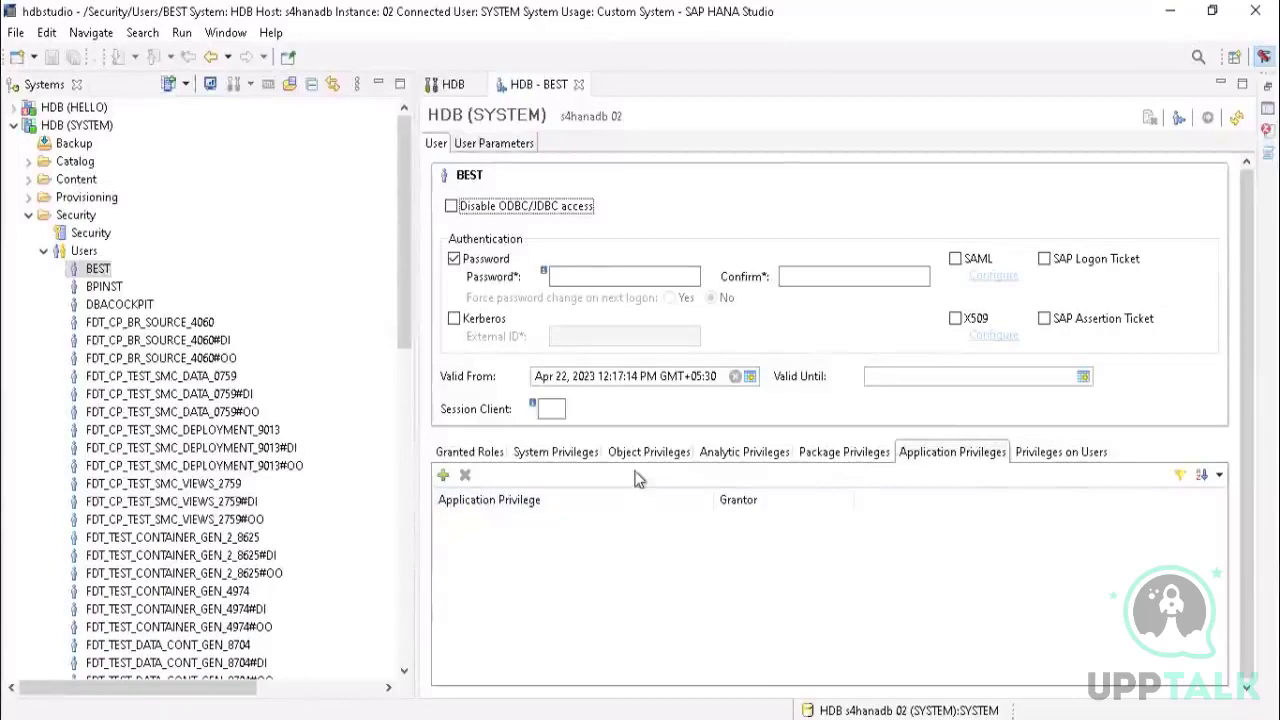
Step: View user BEST's object privileges on REPOSITORY_REST (SYS), and list the packages under HDB (SYSTEM)'s Content folder with the Users list collapsed
left_click(822, 452)
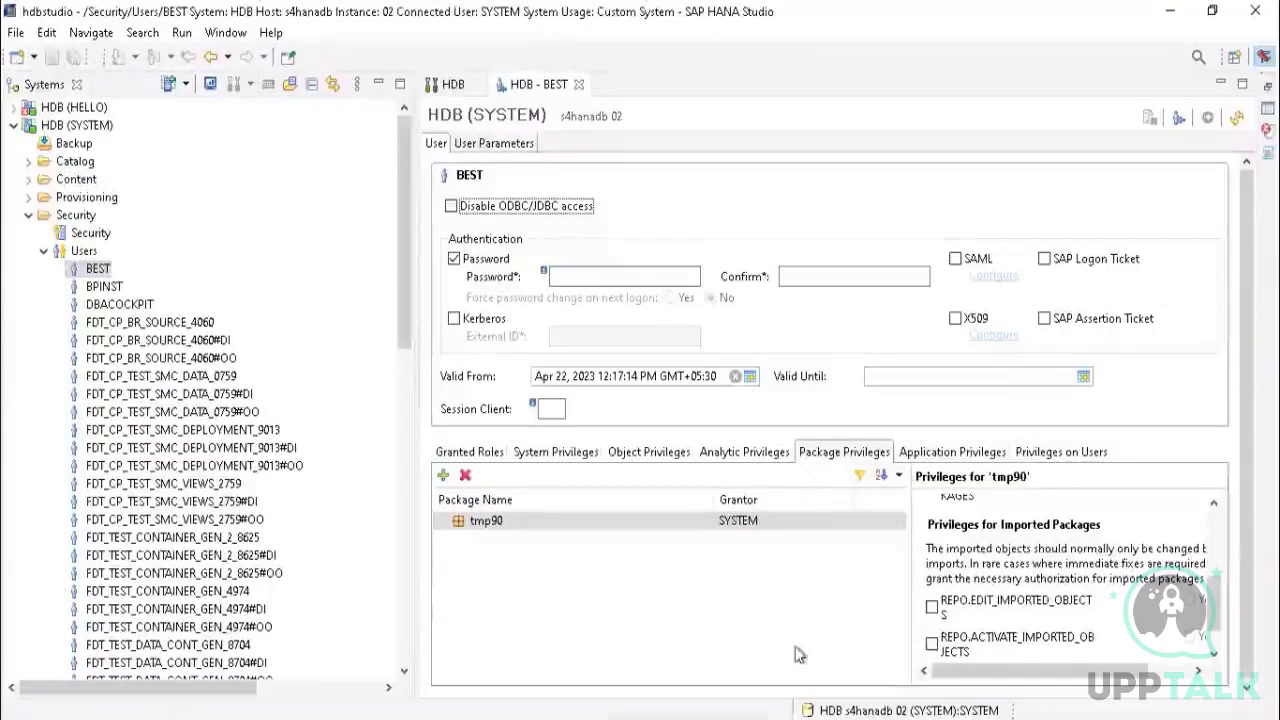
scroll(1033, 641, "down", 1)
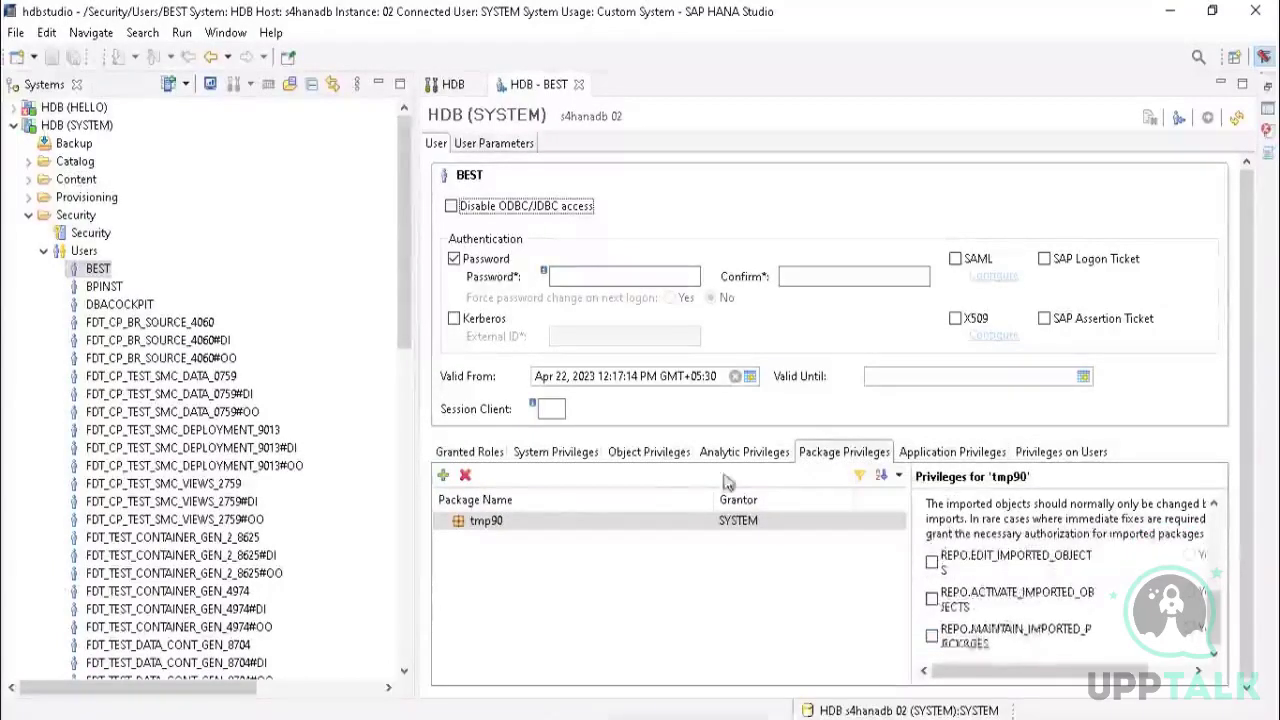
left_click(656, 452)
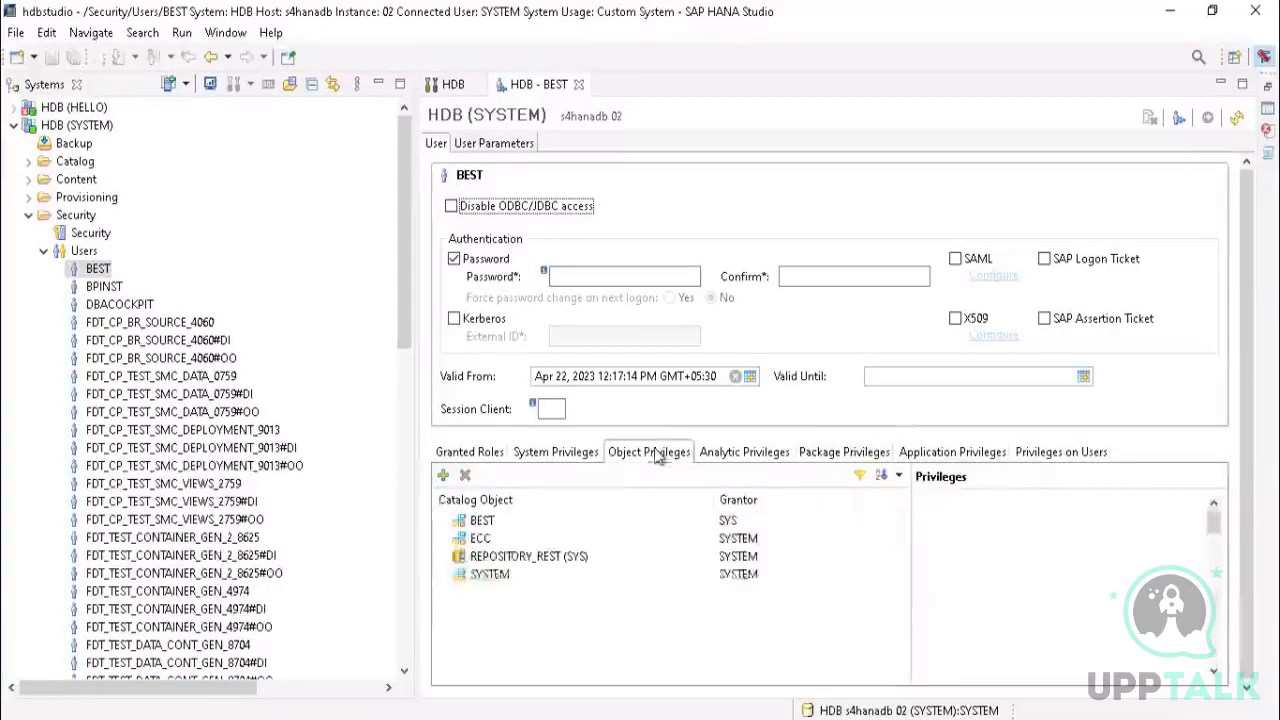
left_click(504, 560)
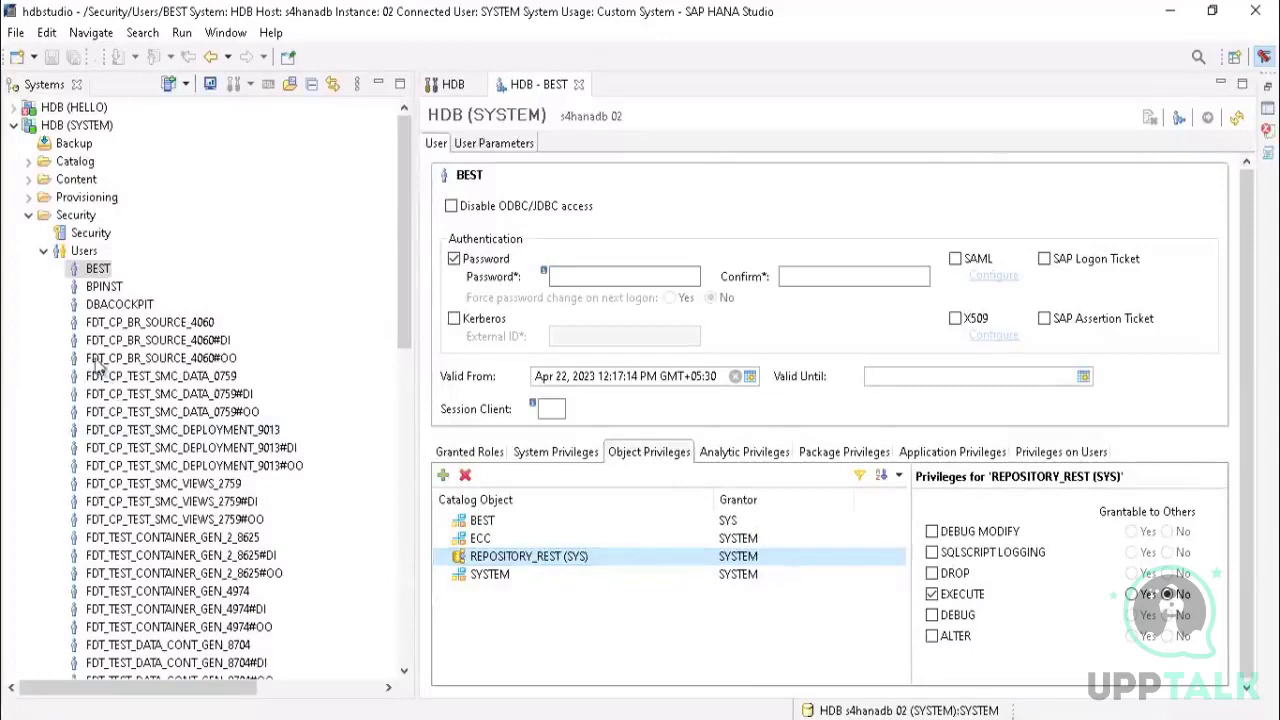
left_click(43, 251)
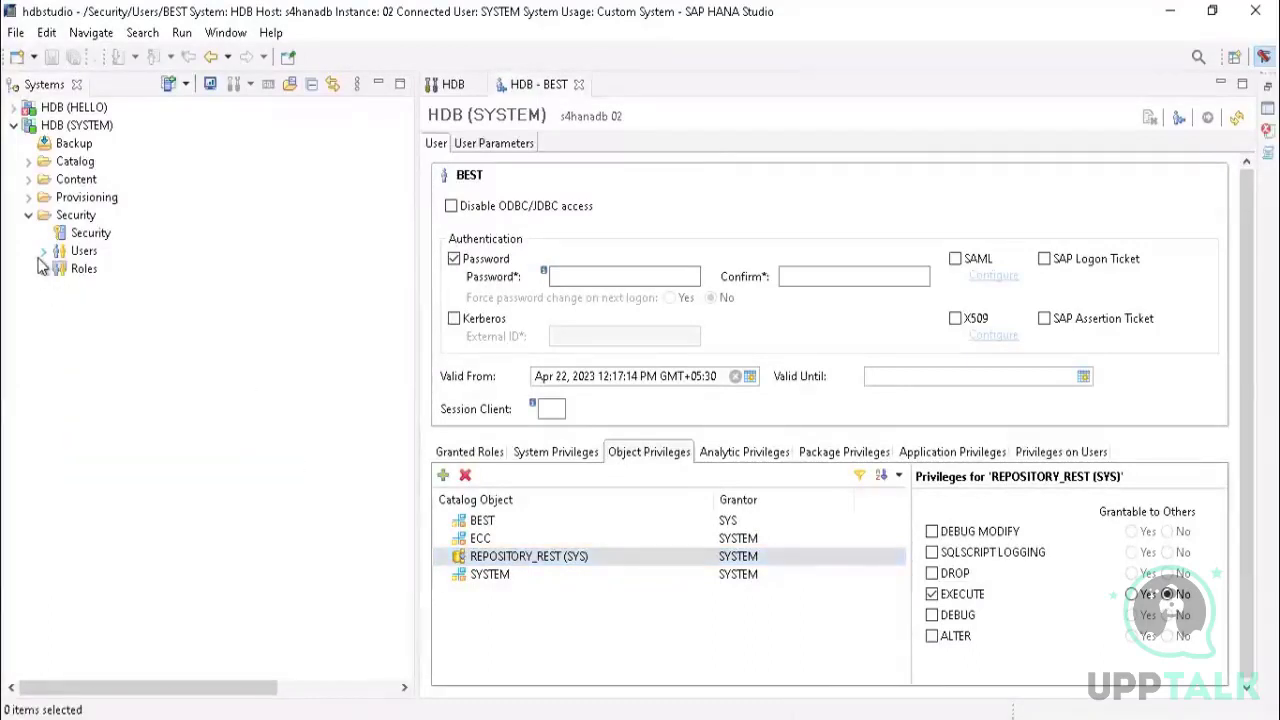
left_click(29, 180)
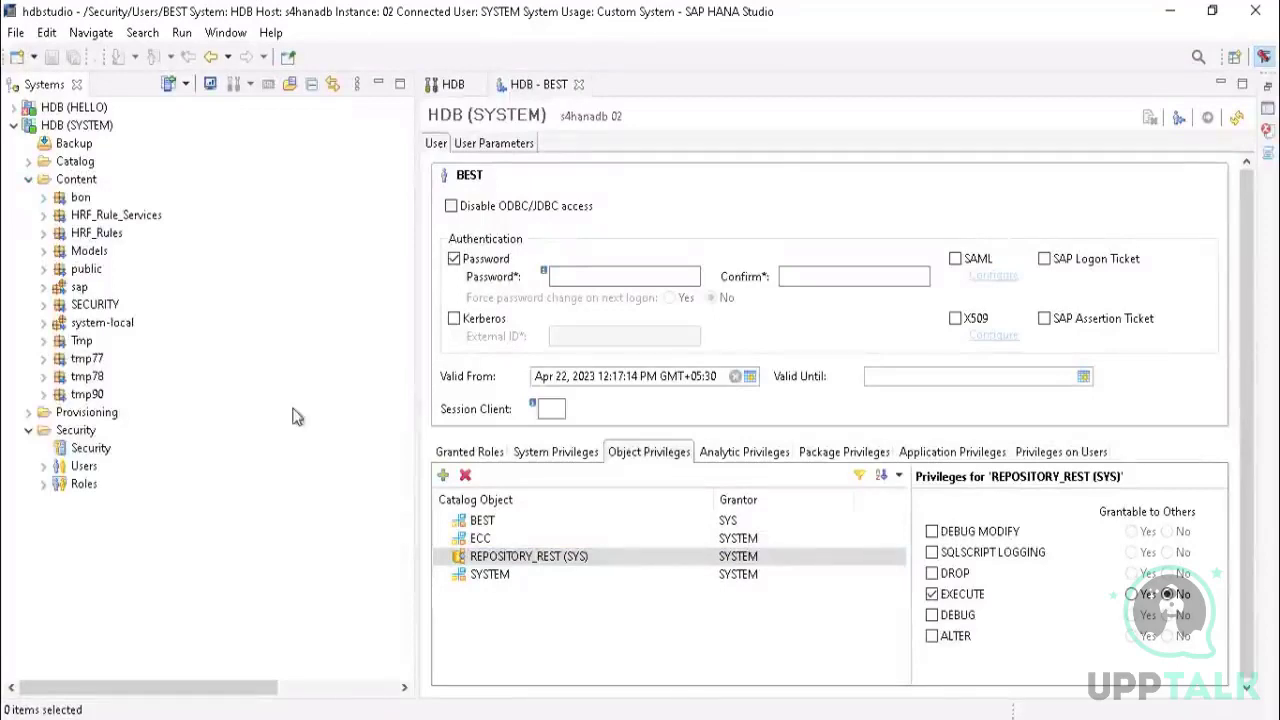
Step: Compare the system, object, analytic and package privileges of user BEST, ending on the object privileges
left_click(552, 453)
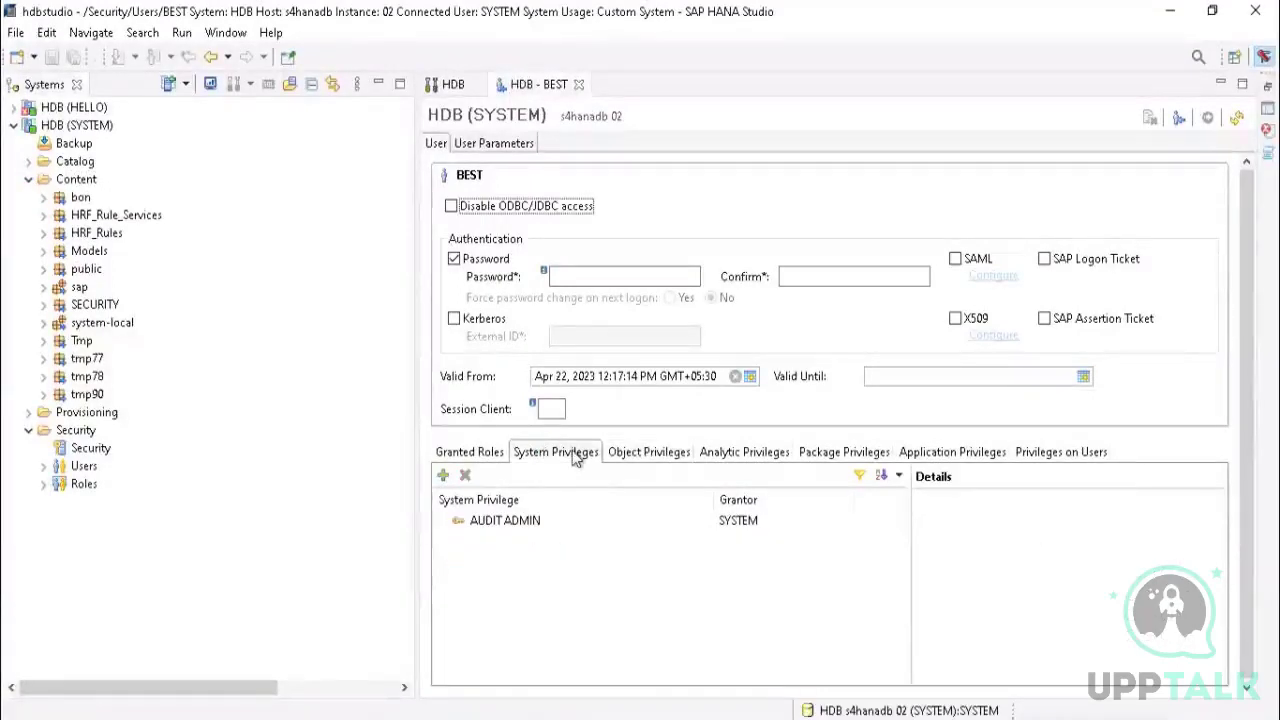
left_click(638, 455)
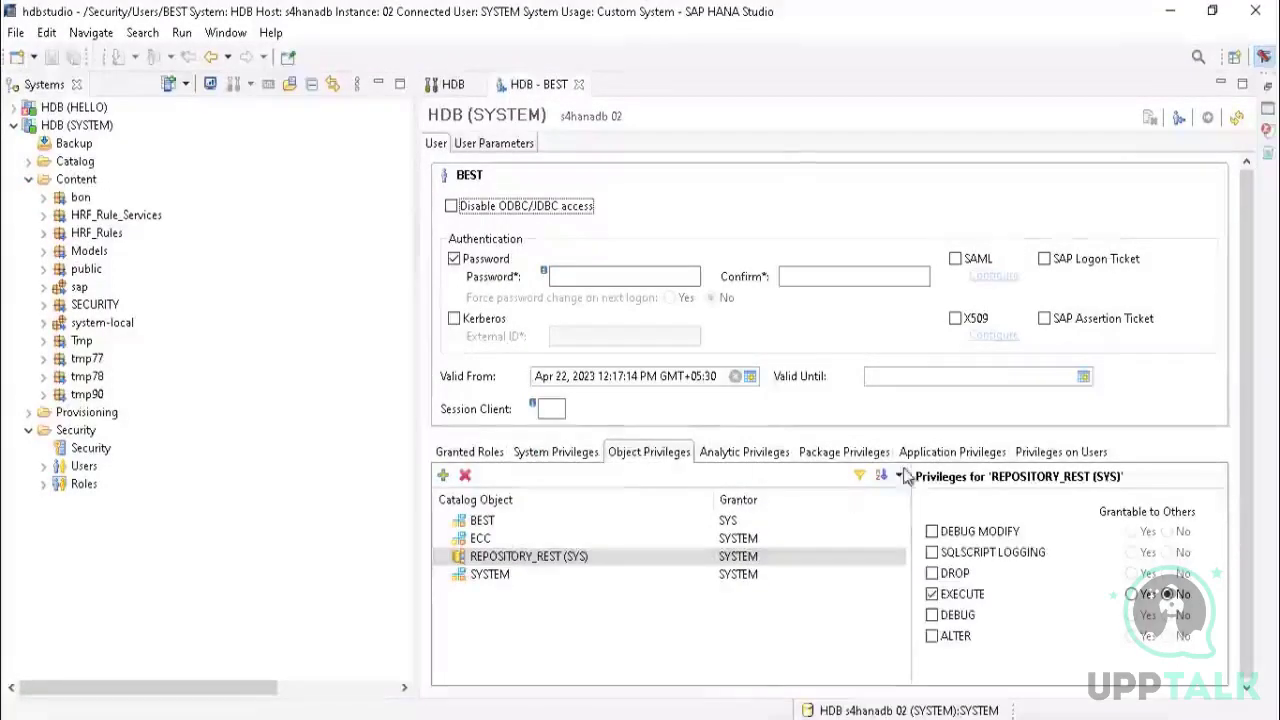
left_click(856, 458)
left_click(476, 532)
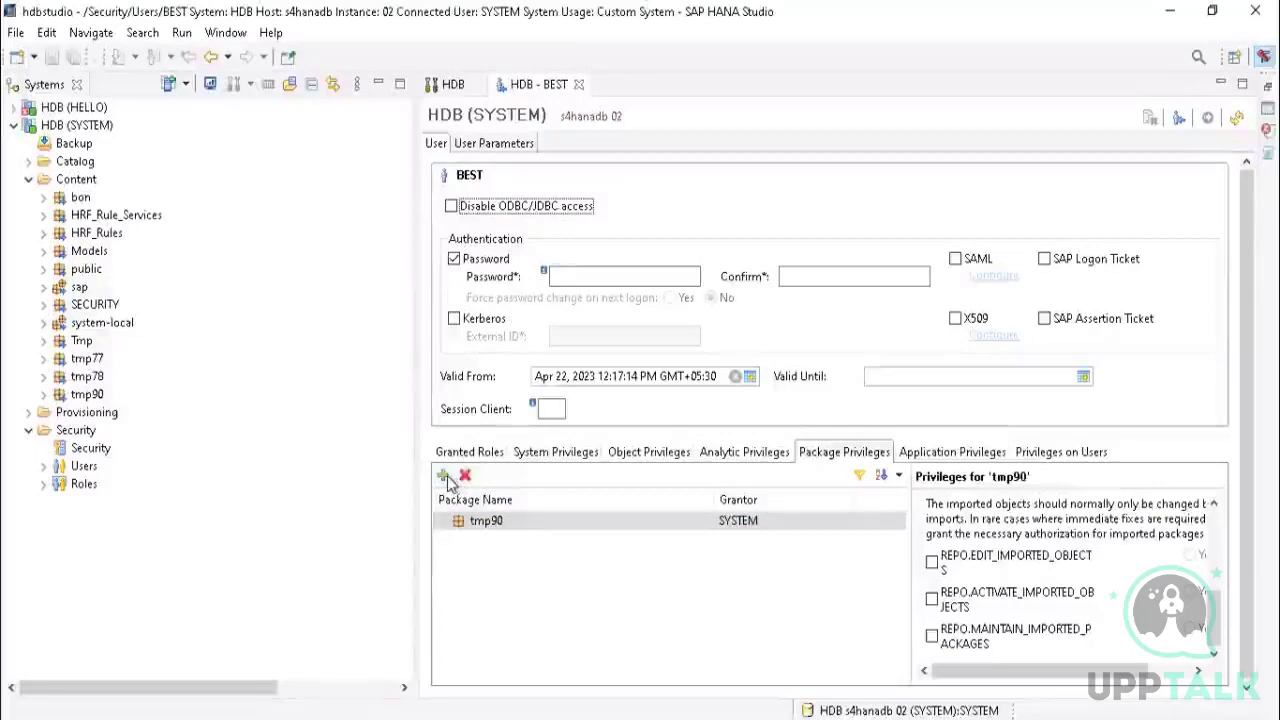
left_click(566, 452)
left_click(645, 452)
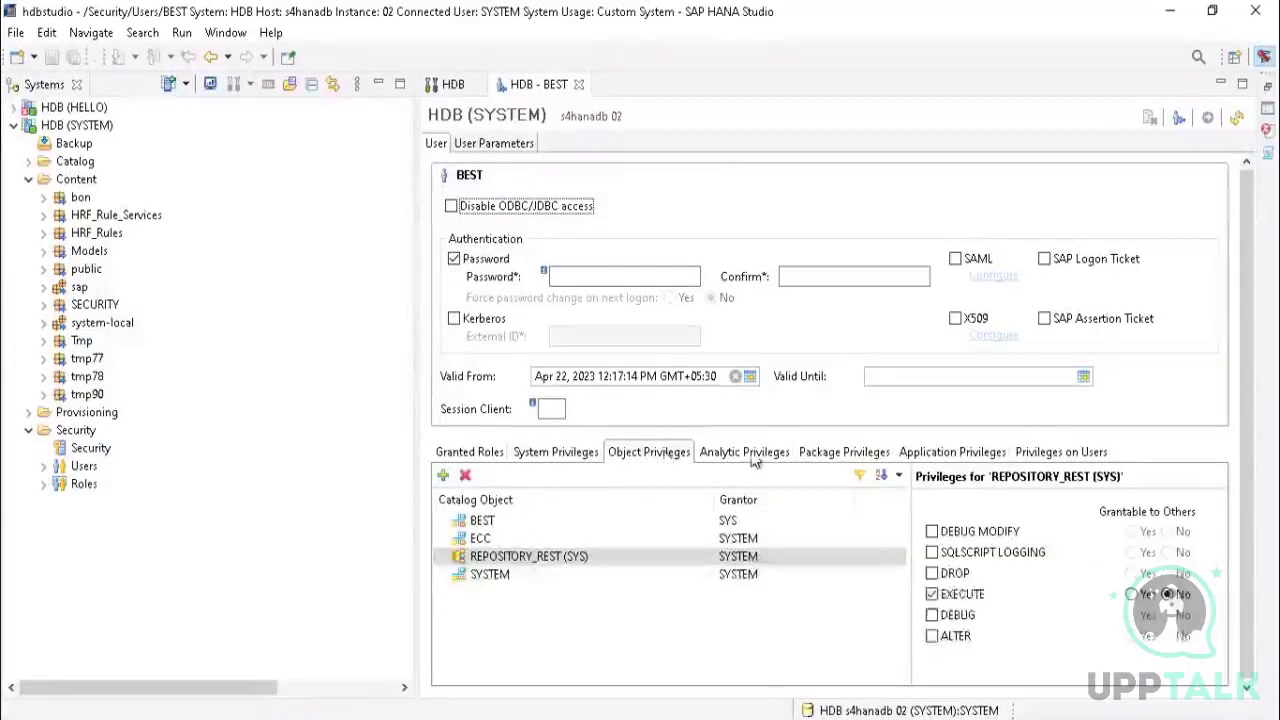
left_click(755, 455)
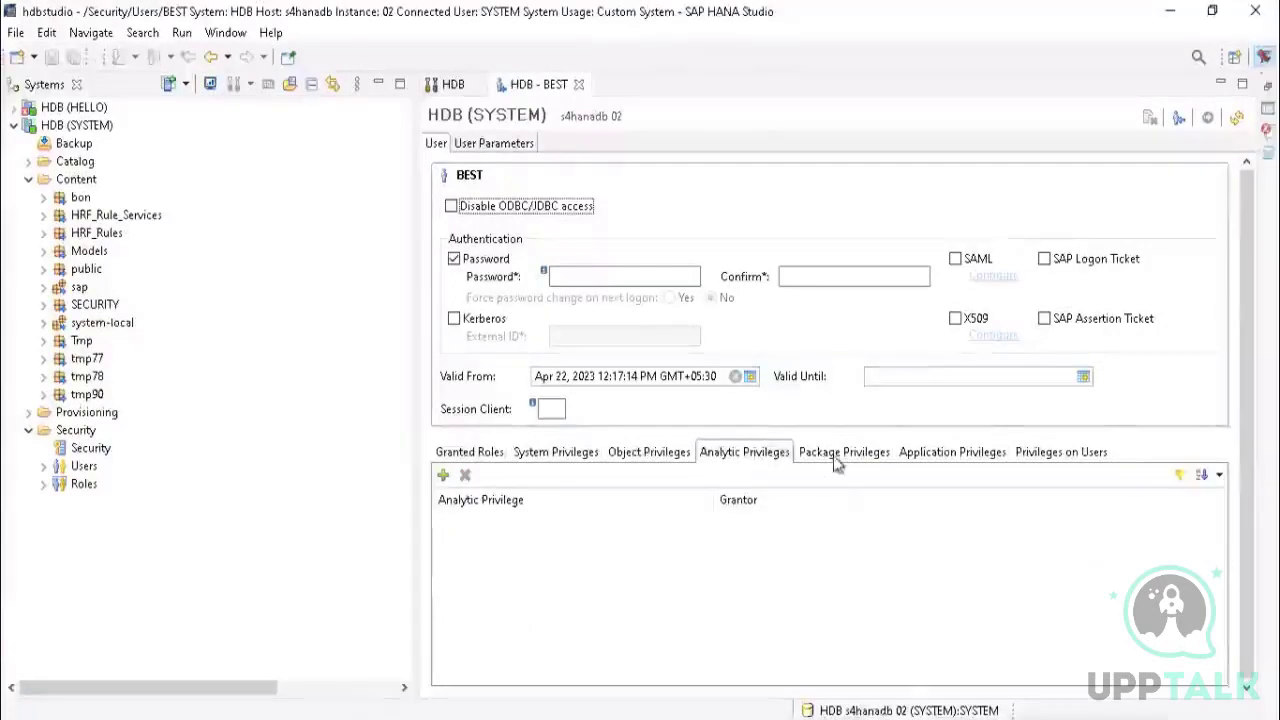
left_click(836, 456)
left_click(731, 462)
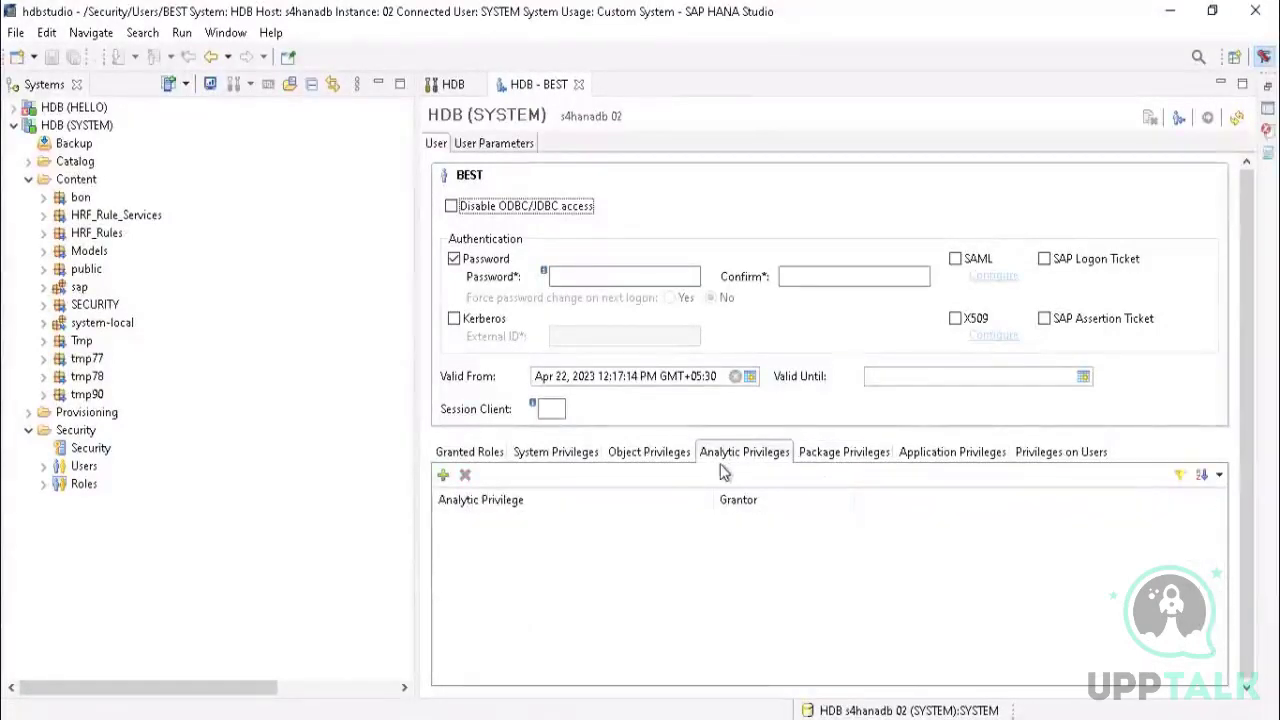
left_click(665, 456)
left_click(714, 460)
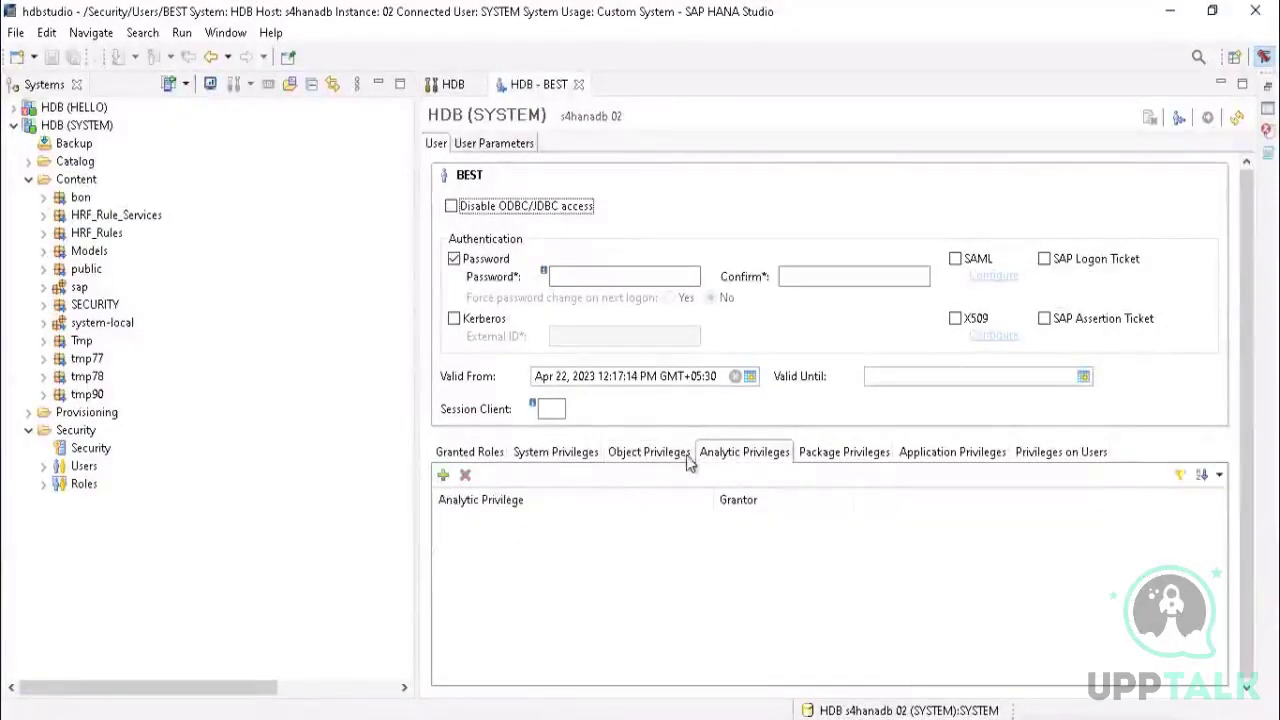
left_click(644, 463)
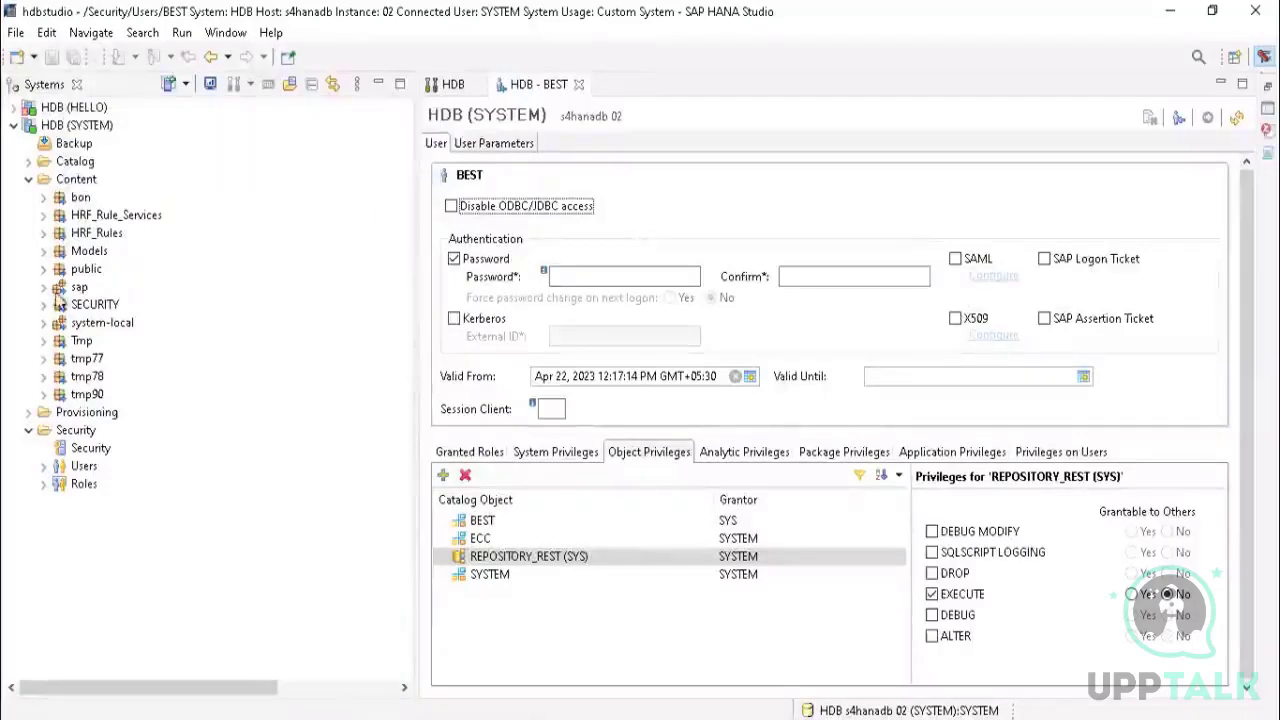
Step: Expand the Users list under Security and start a new package in HDB (SYSTEM)'s Content folder
left_click(43, 467)
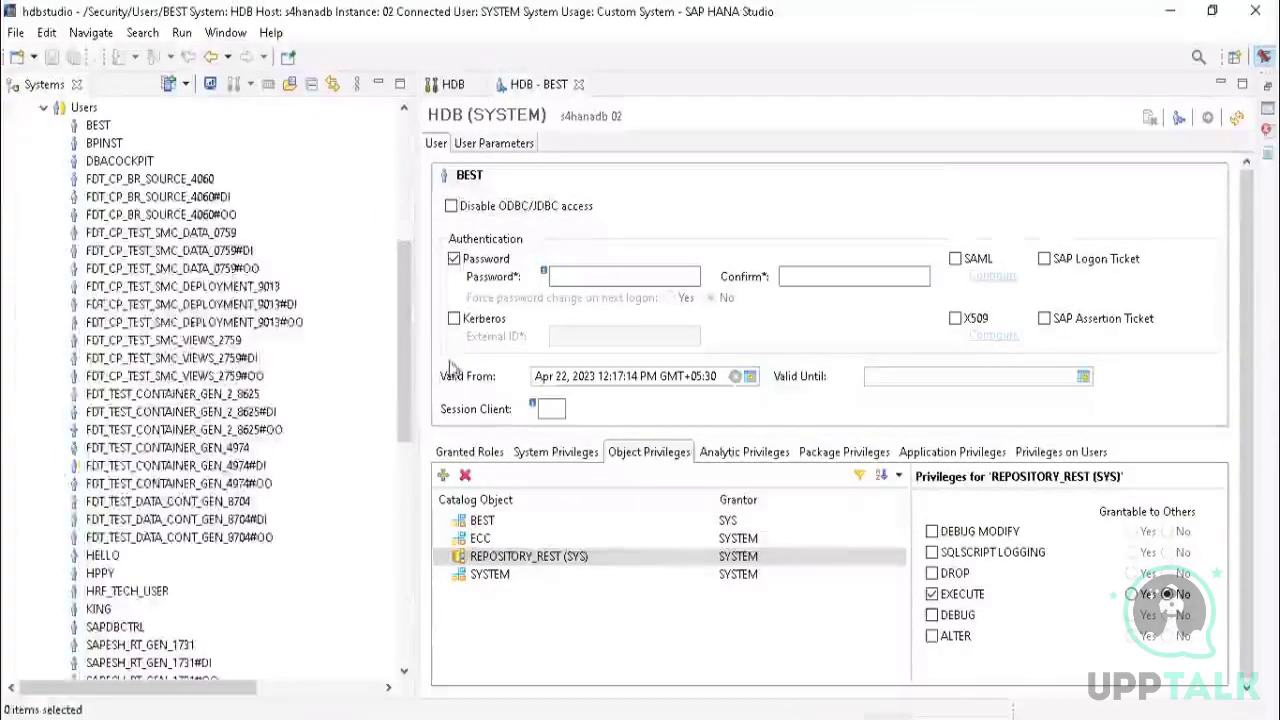
left_click_drag(405, 328, 383, 170)
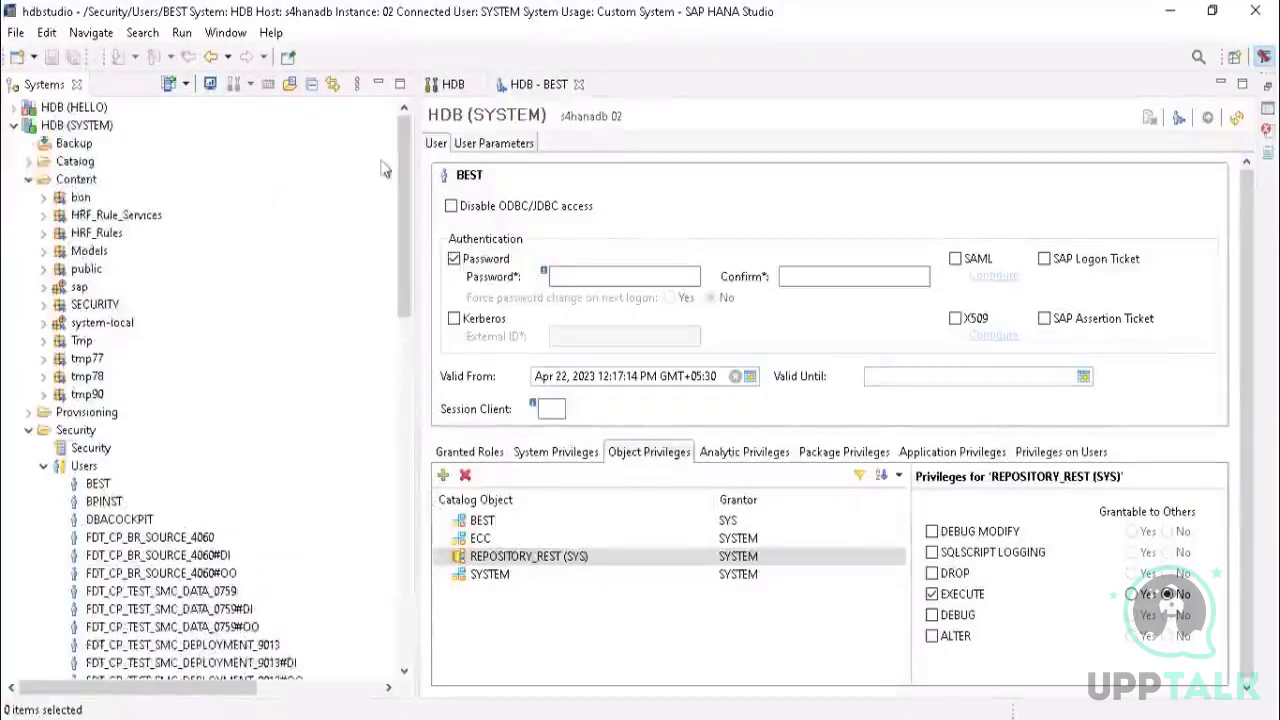
left_click(68, 181)
right_click(66, 180)
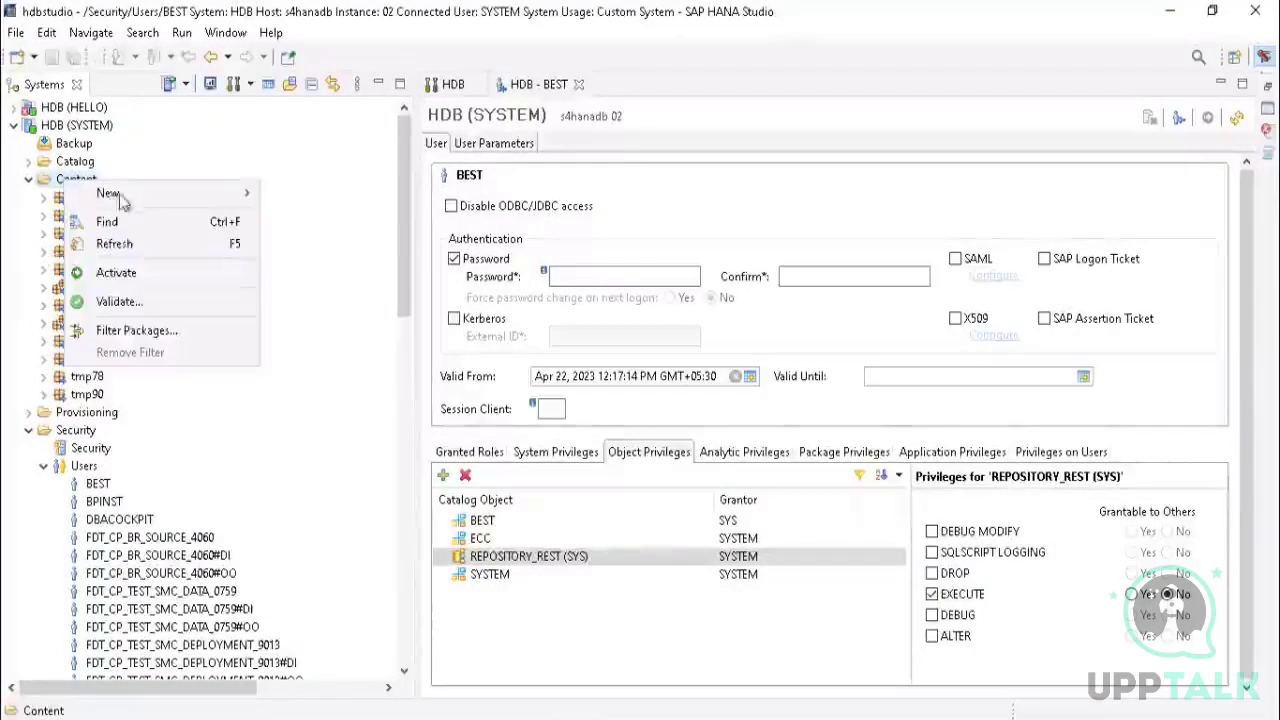
mouse_move(140, 195)
left_click(285, 196)
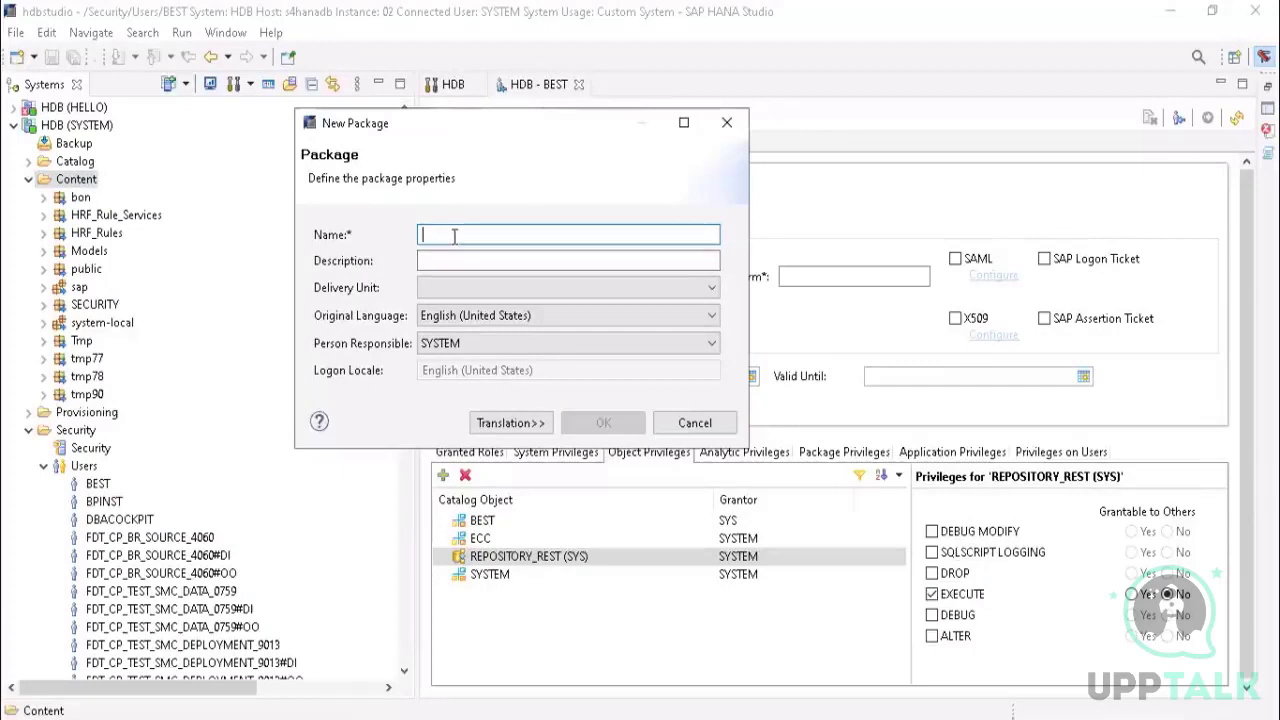
Step: Search Windows for "keyboard" and open the On-Screen Keyboard over the new package dialog
key("super")
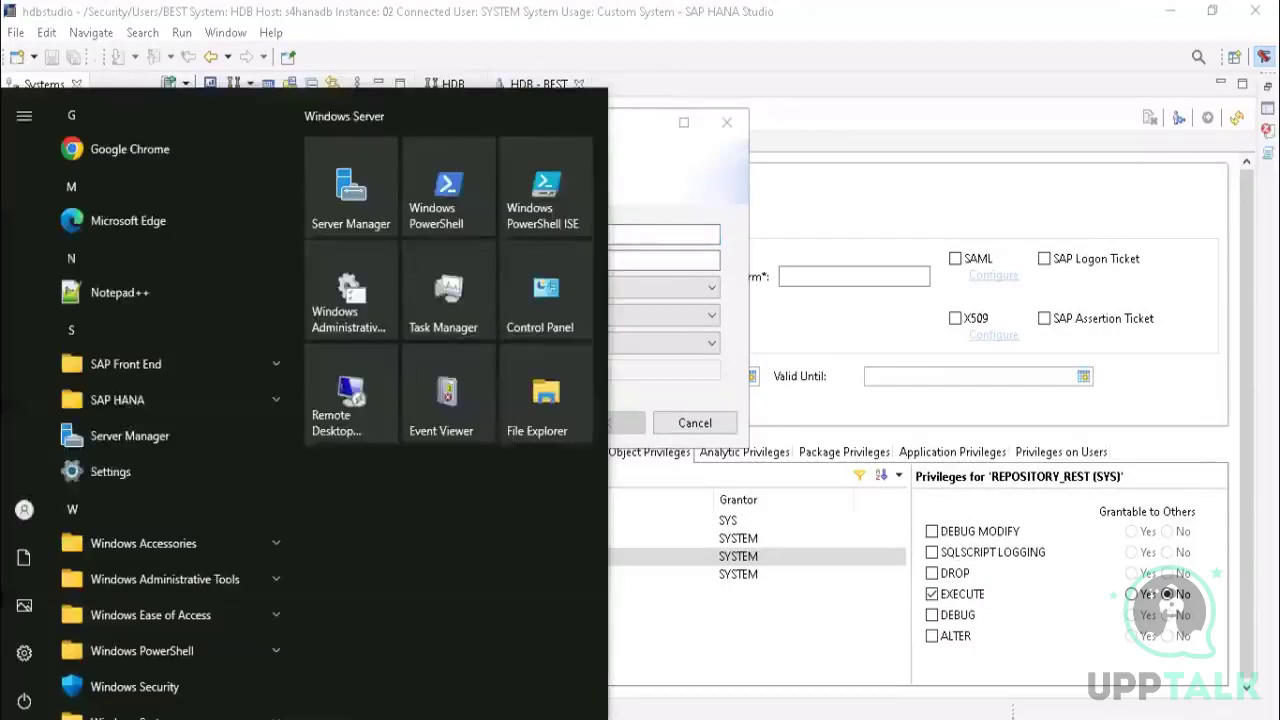
key("super+s")
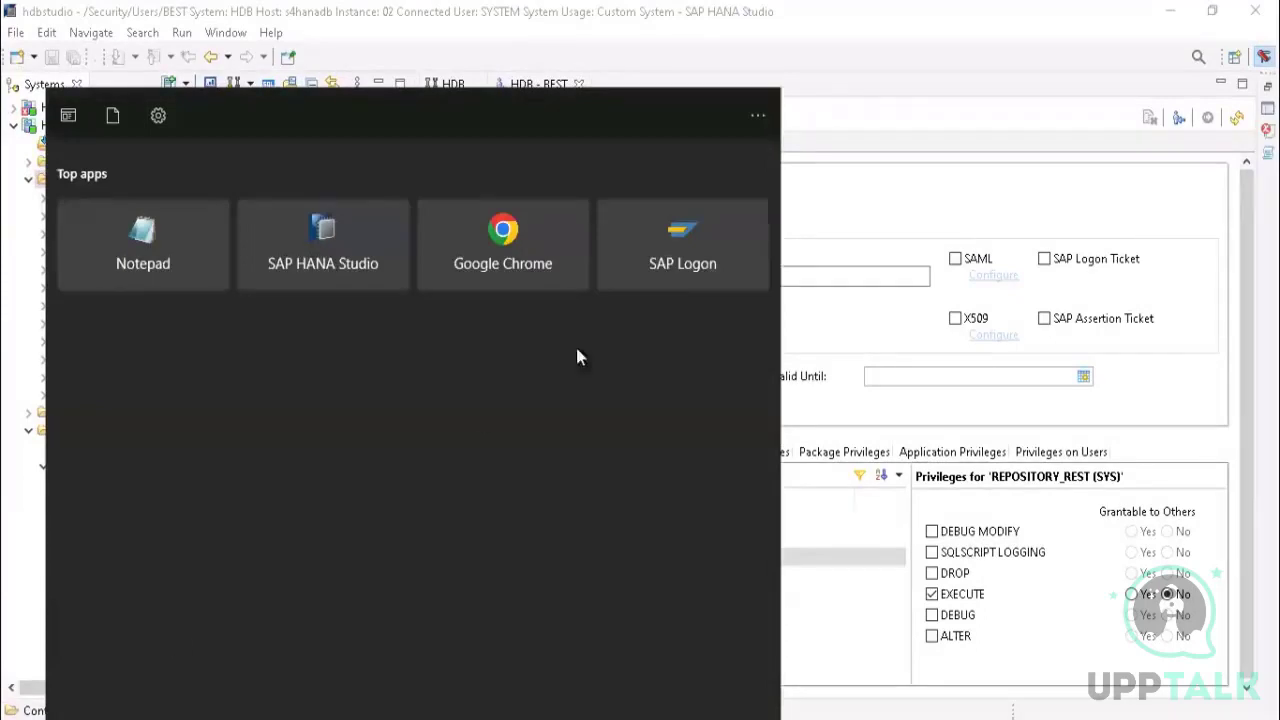
key("Escape")
key("super")
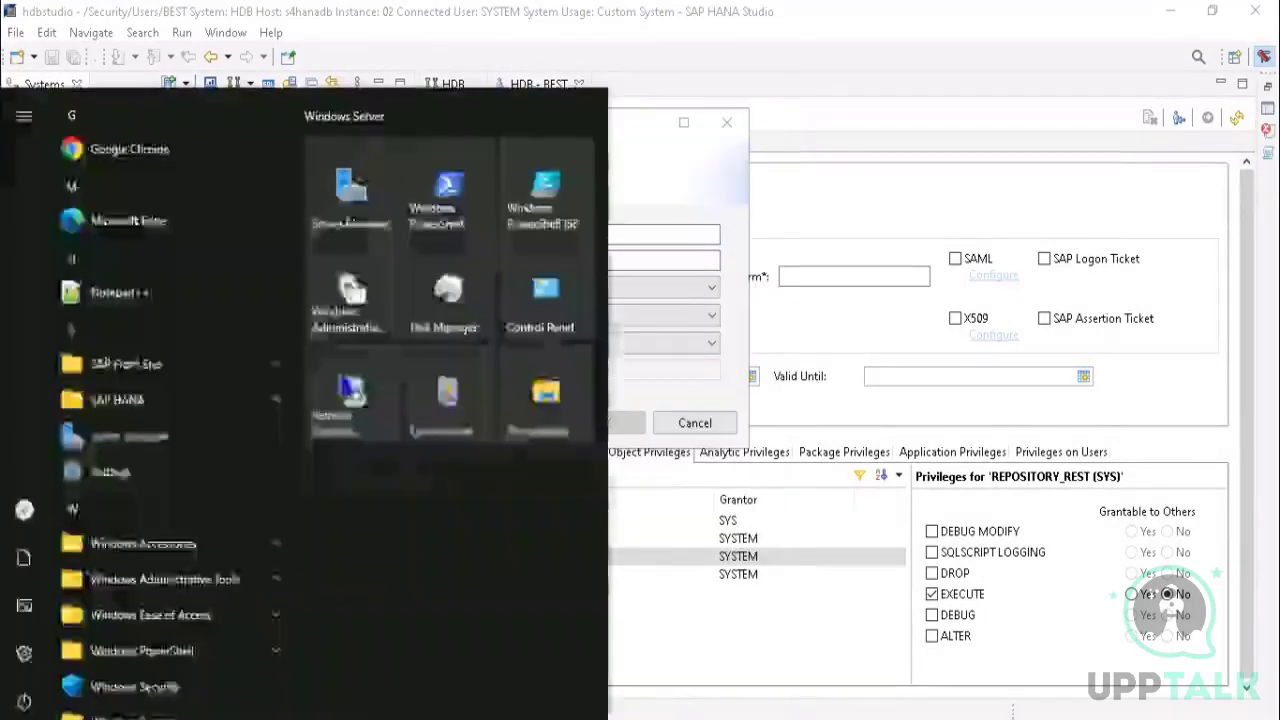
key("super+s")
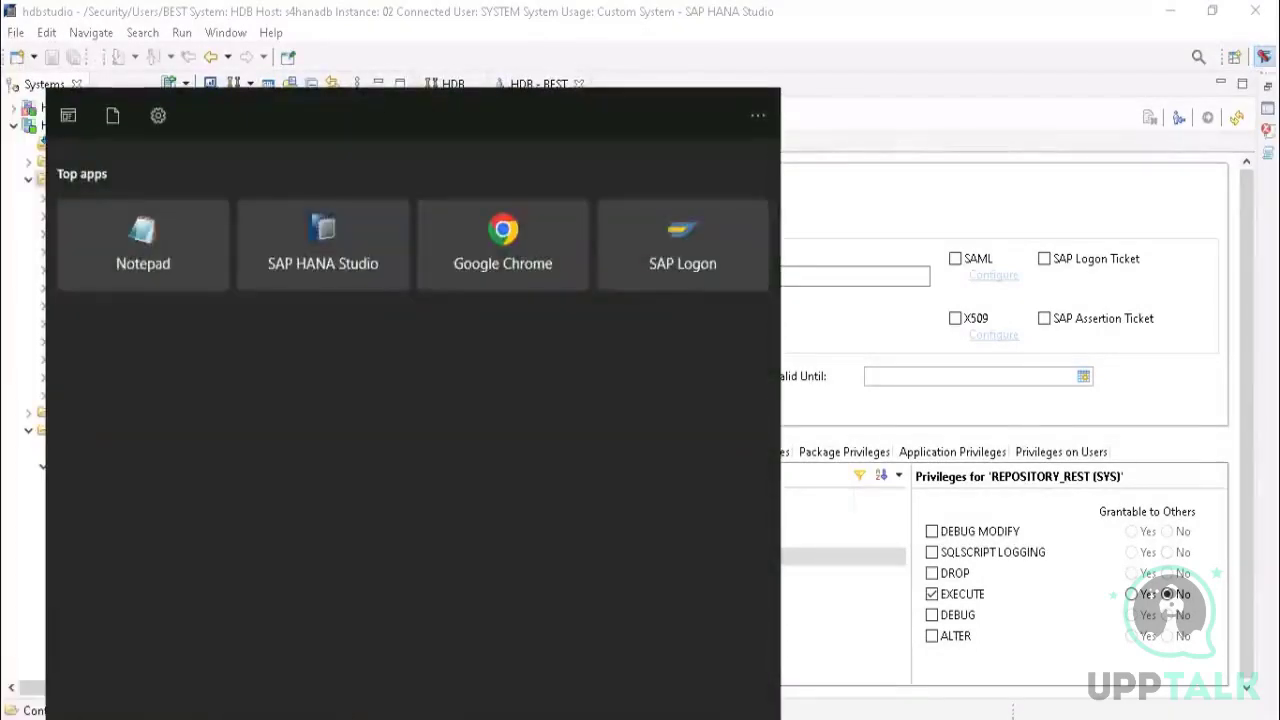
type("osk")
key("BackSpace")
key("BackSpace")
key("BackSpace")
type("ky")
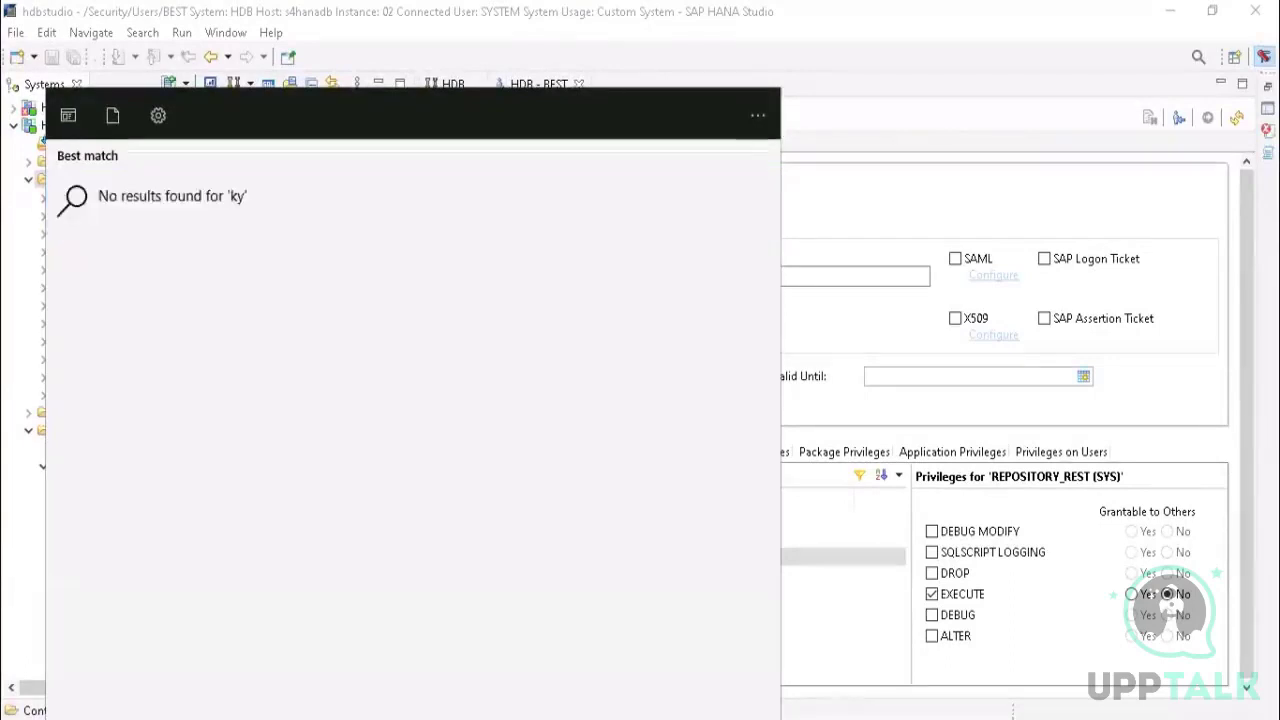
key("BackSpace")
type("eyboard")
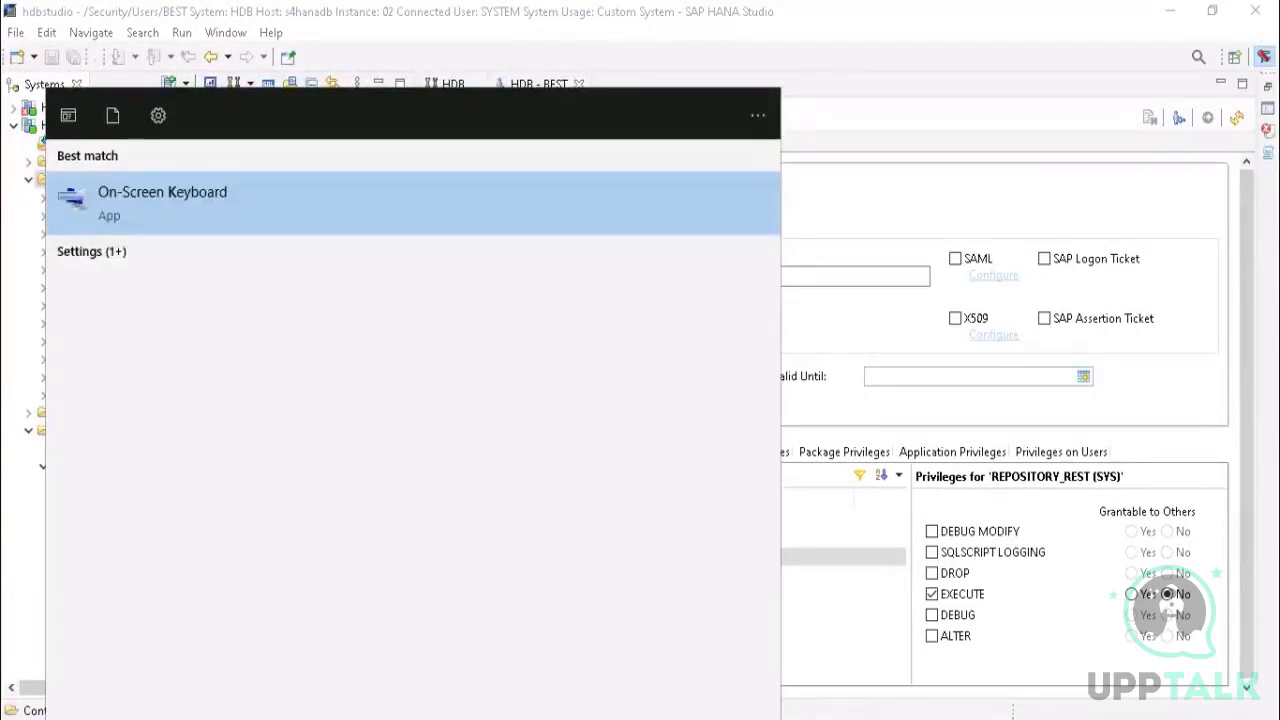
key("Escape")
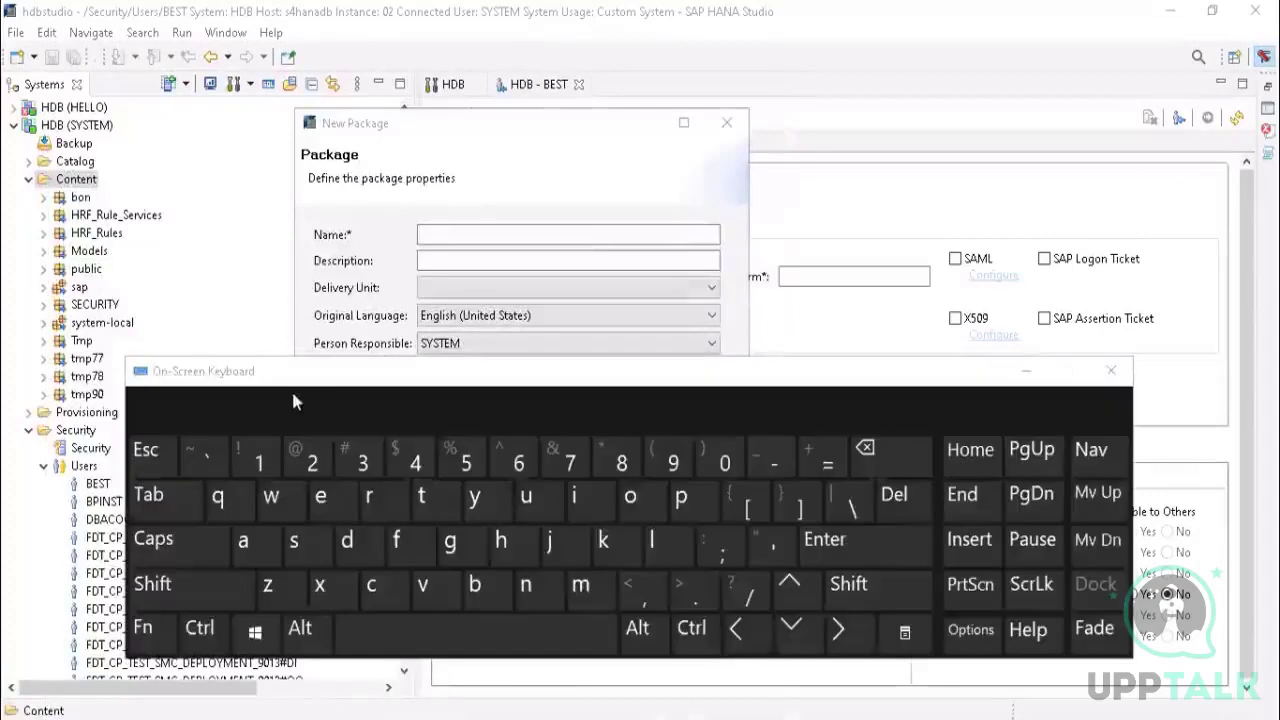
Step: Enter test as both the name and the description of the new package, and minimise the On-Screen Keyboard
left_click(460, 232)
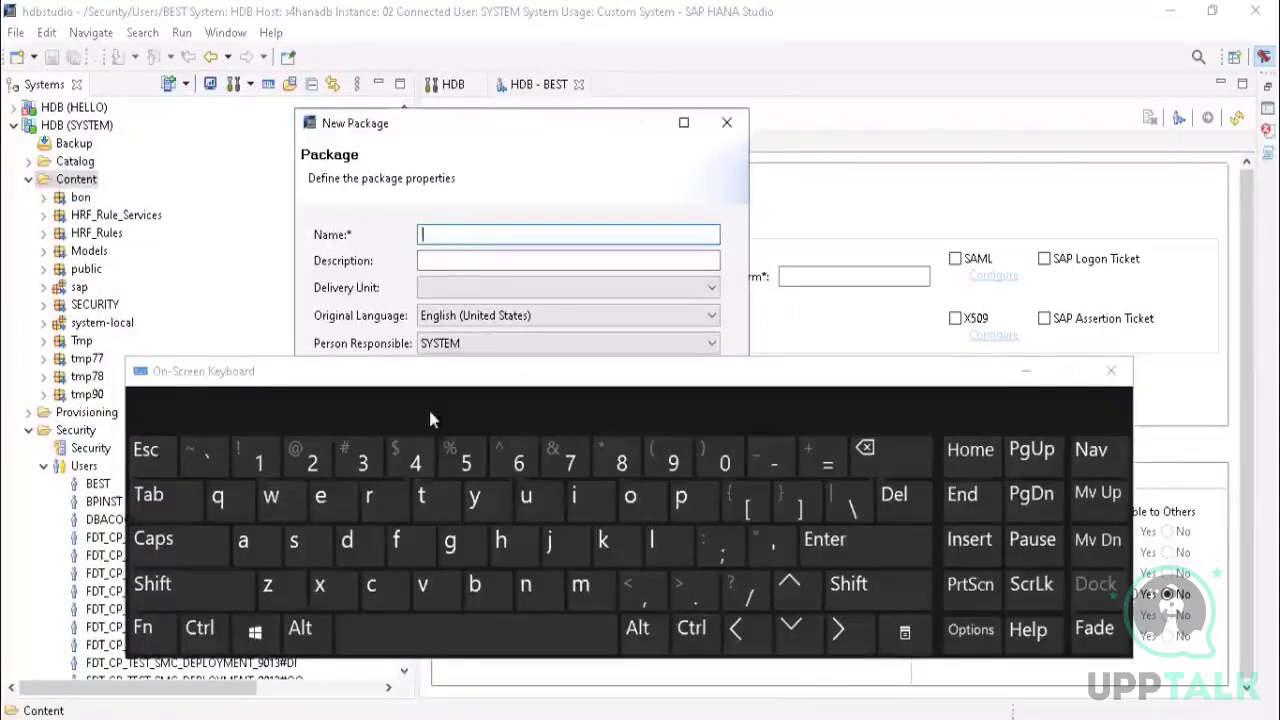
left_click(423, 497)
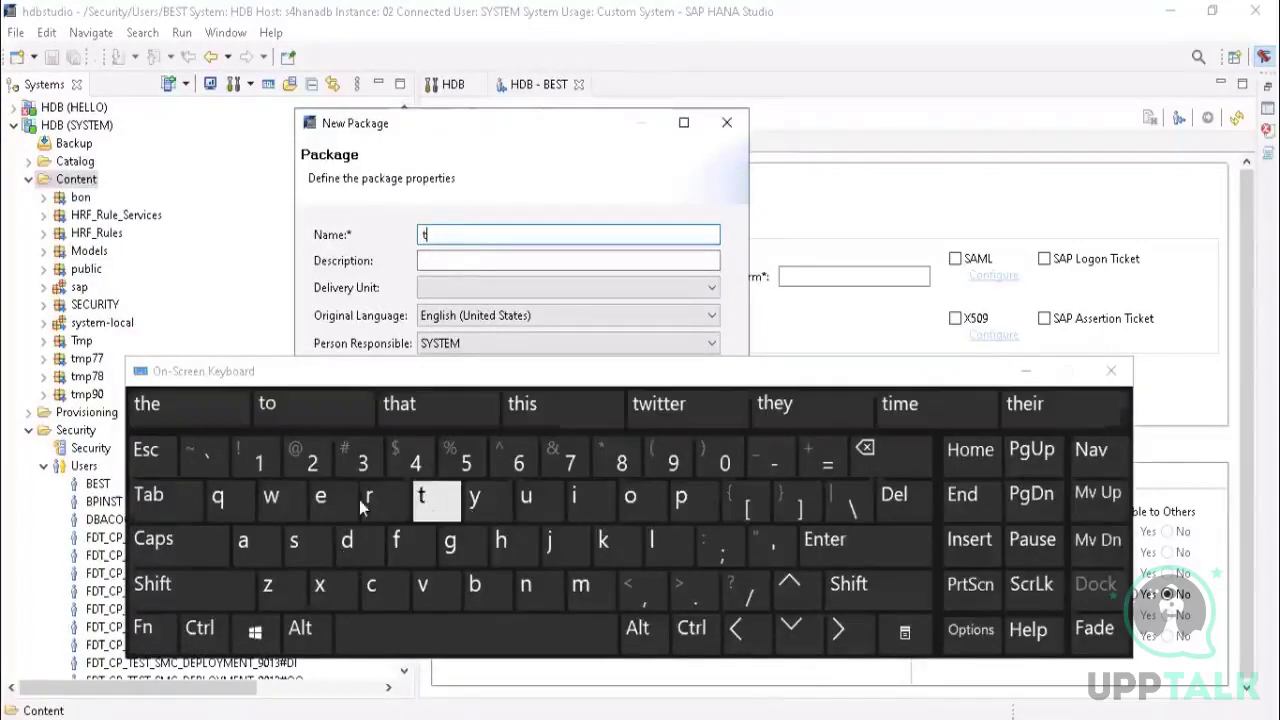
left_click(918, 470)
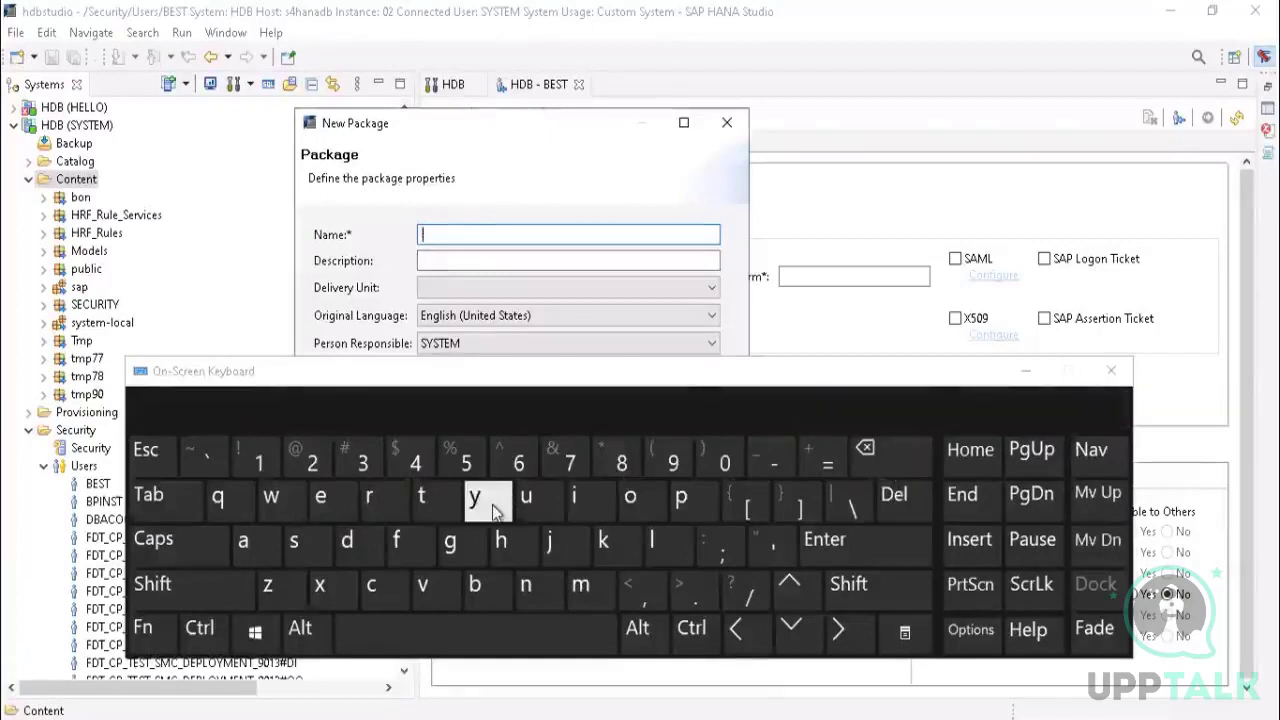
left_click(423, 500)
left_click(322, 500)
left_click(294, 540)
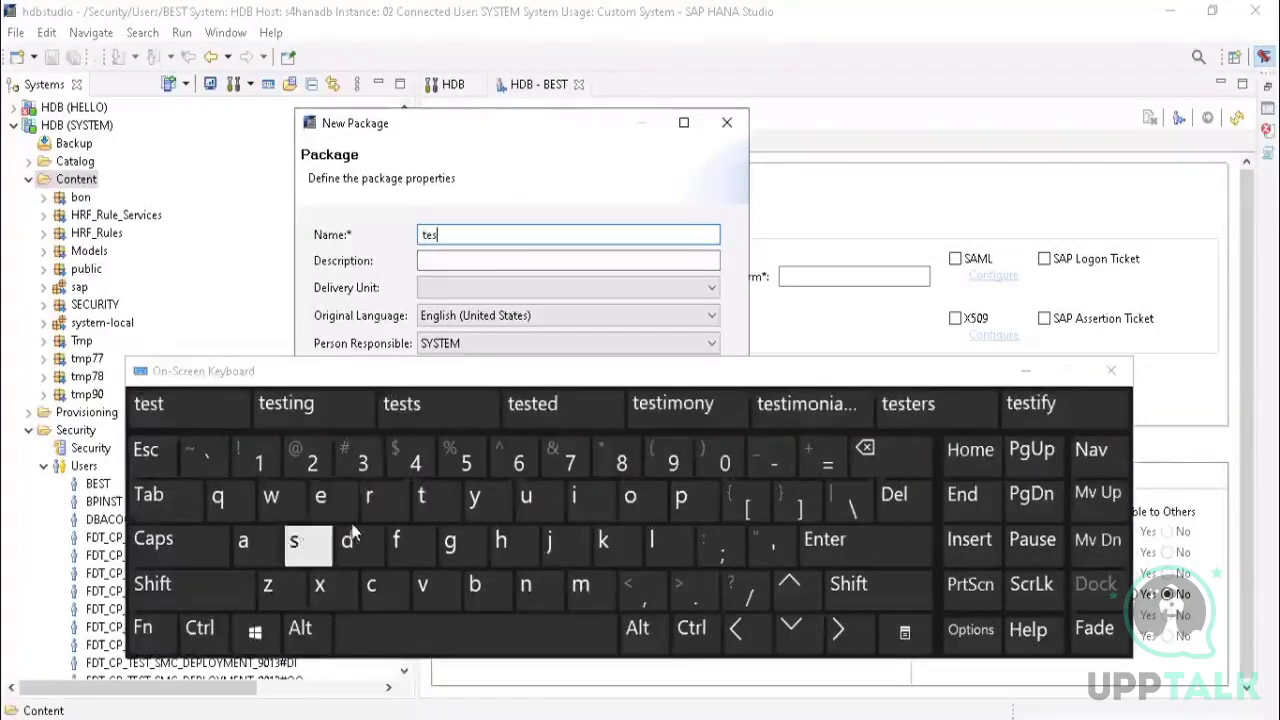
left_click(421, 495)
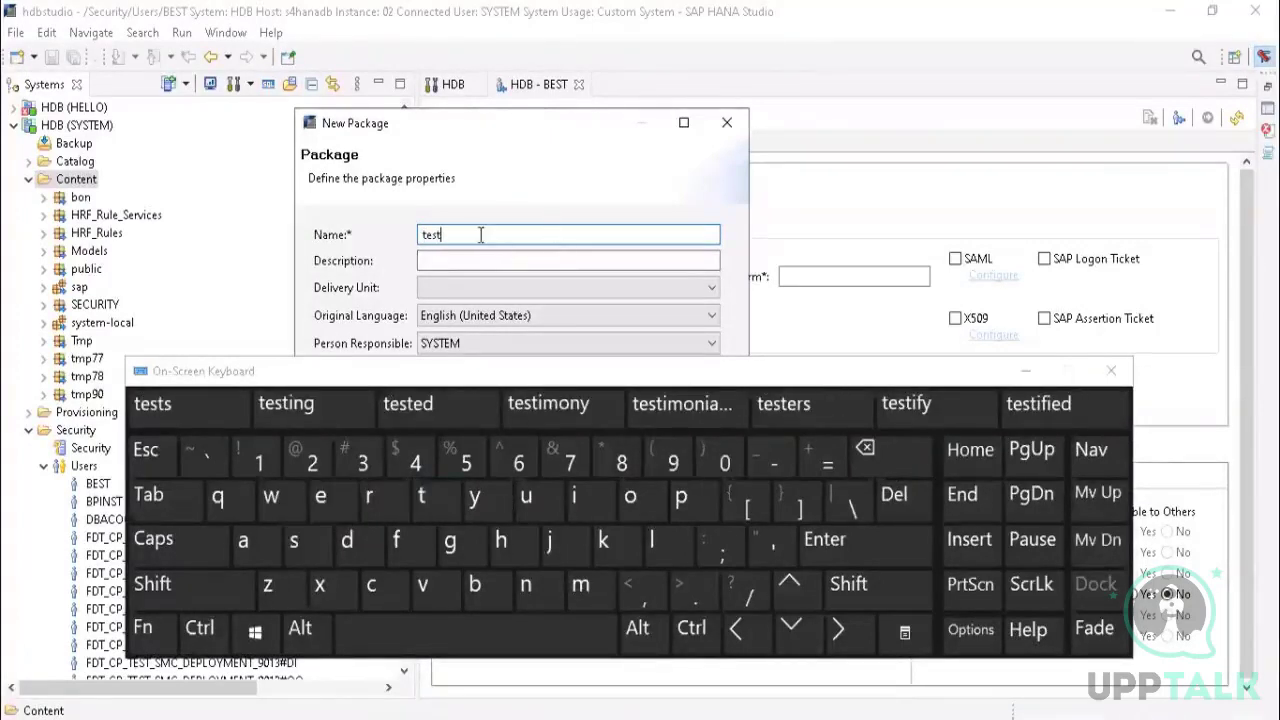
left_click(1025, 371)
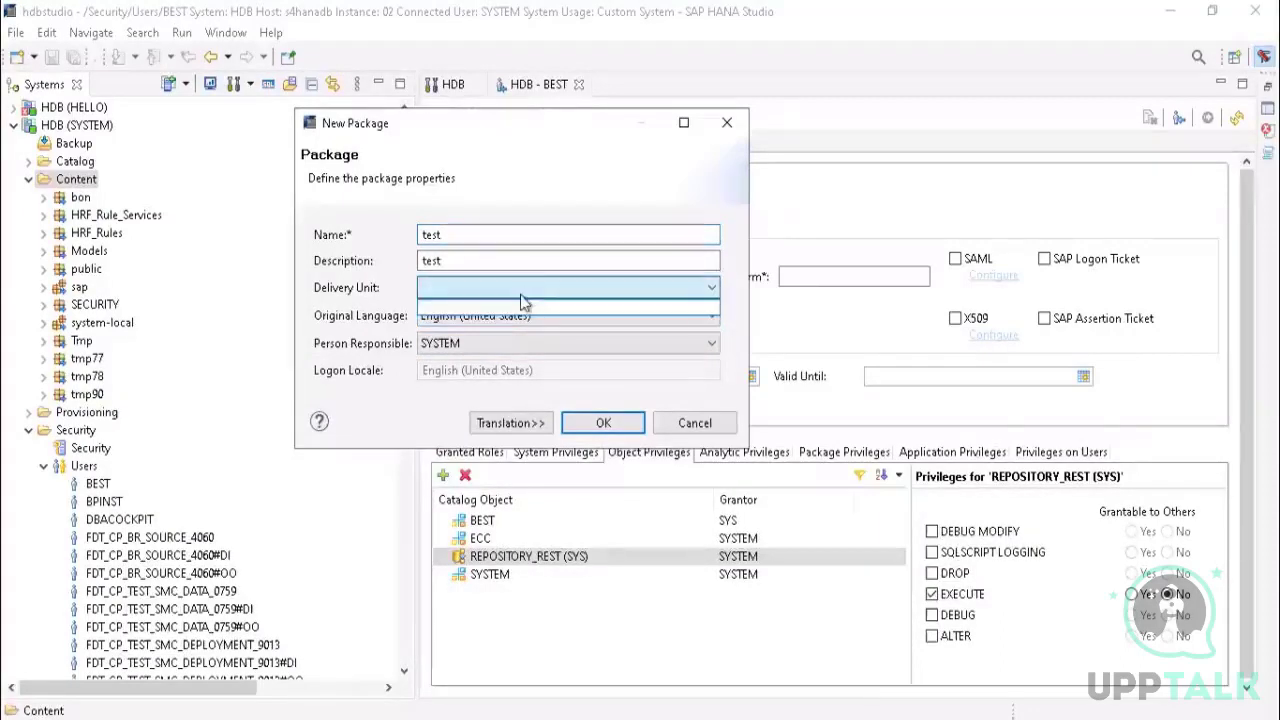
Step: Create the package with no delivery unit, English (United States) as the original language and SYSTEM as the person responsible
left_click(517, 290)
left_click(518, 295)
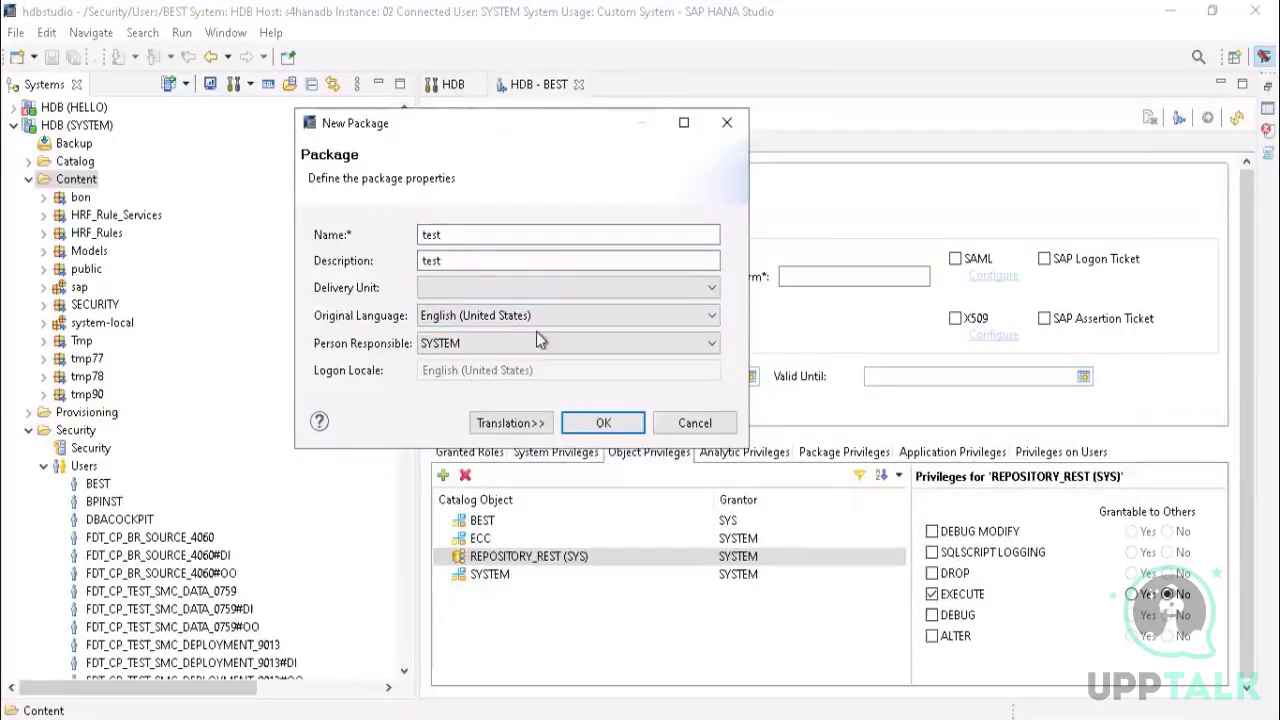
left_click(514, 319)
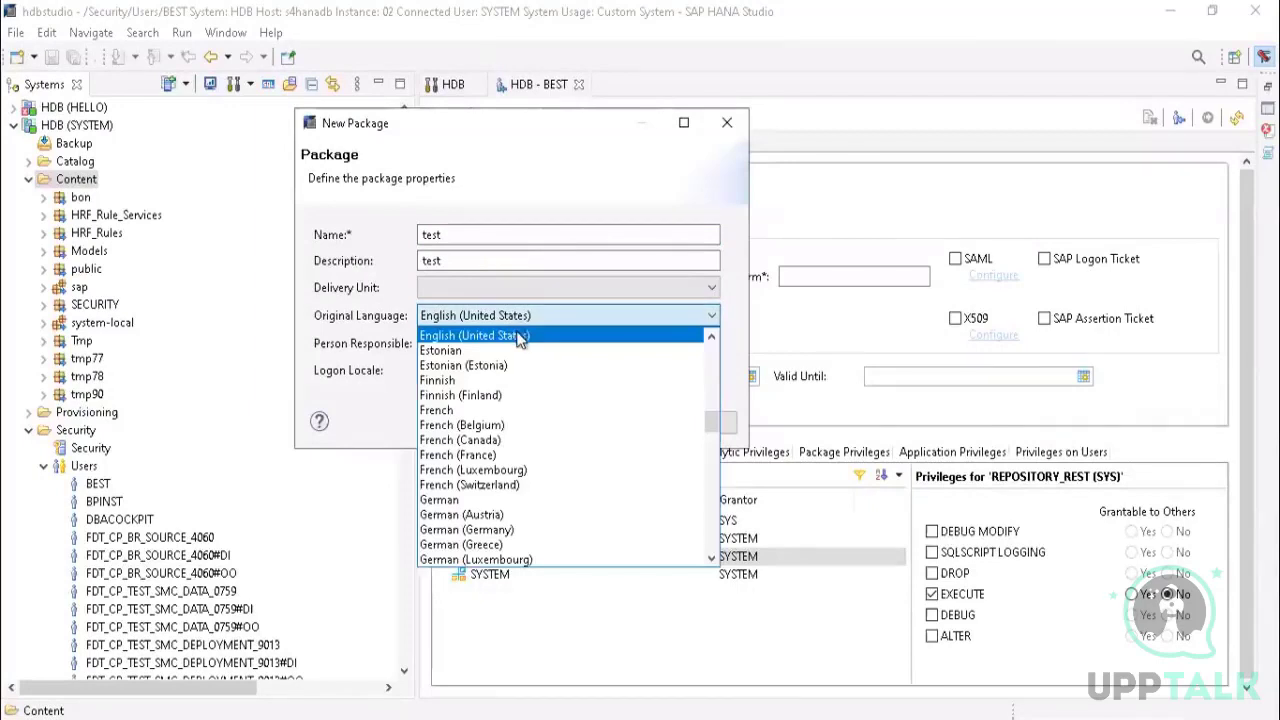
left_click(518, 338)
left_click(493, 346)
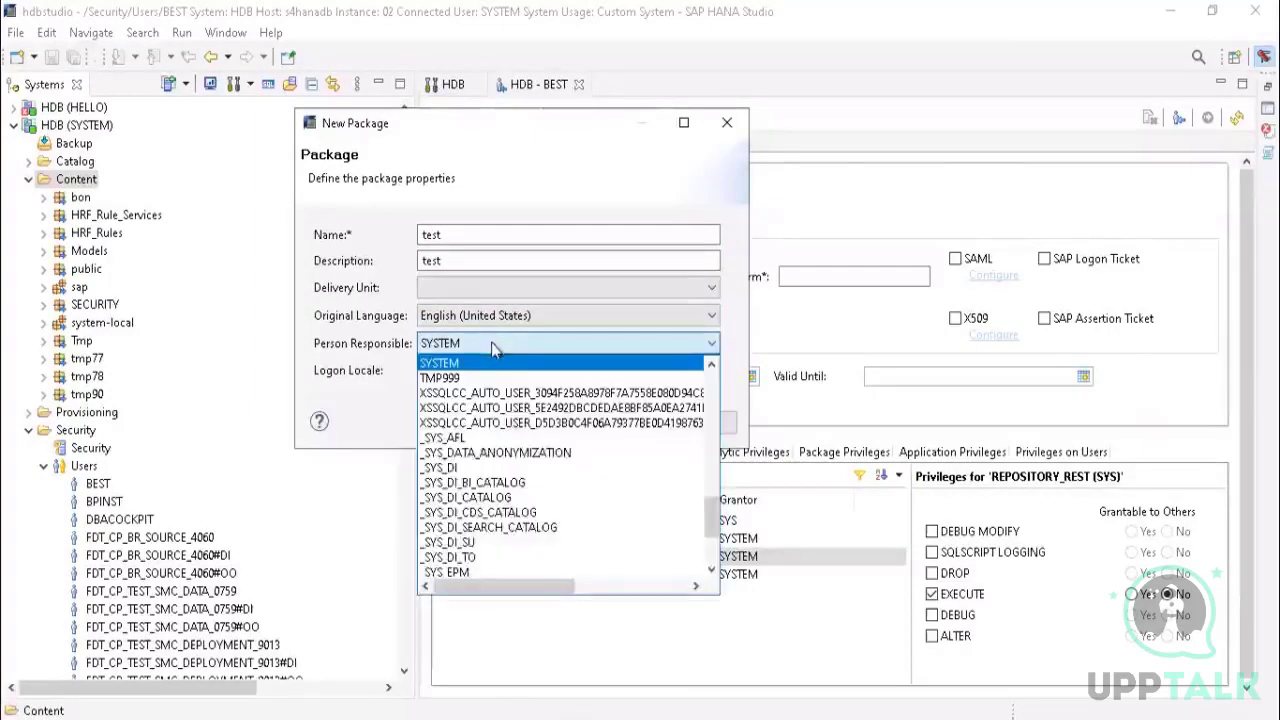
left_click(482, 368)
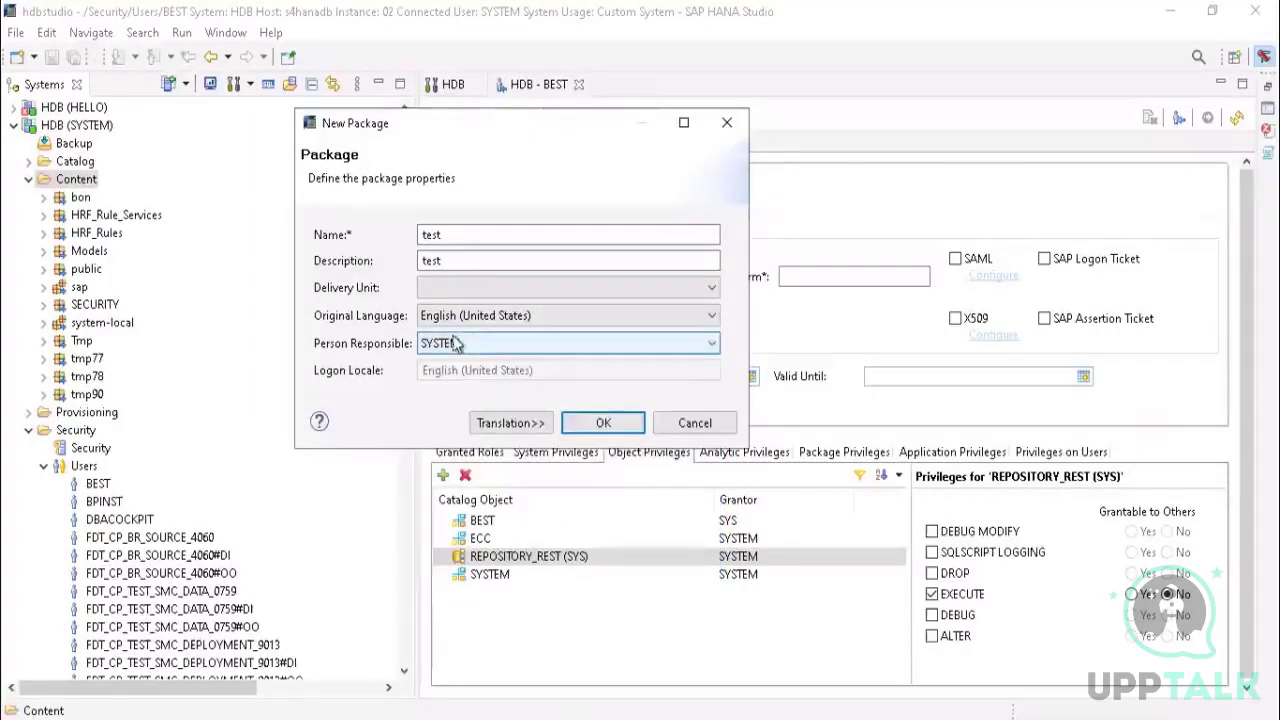
left_click(463, 352)
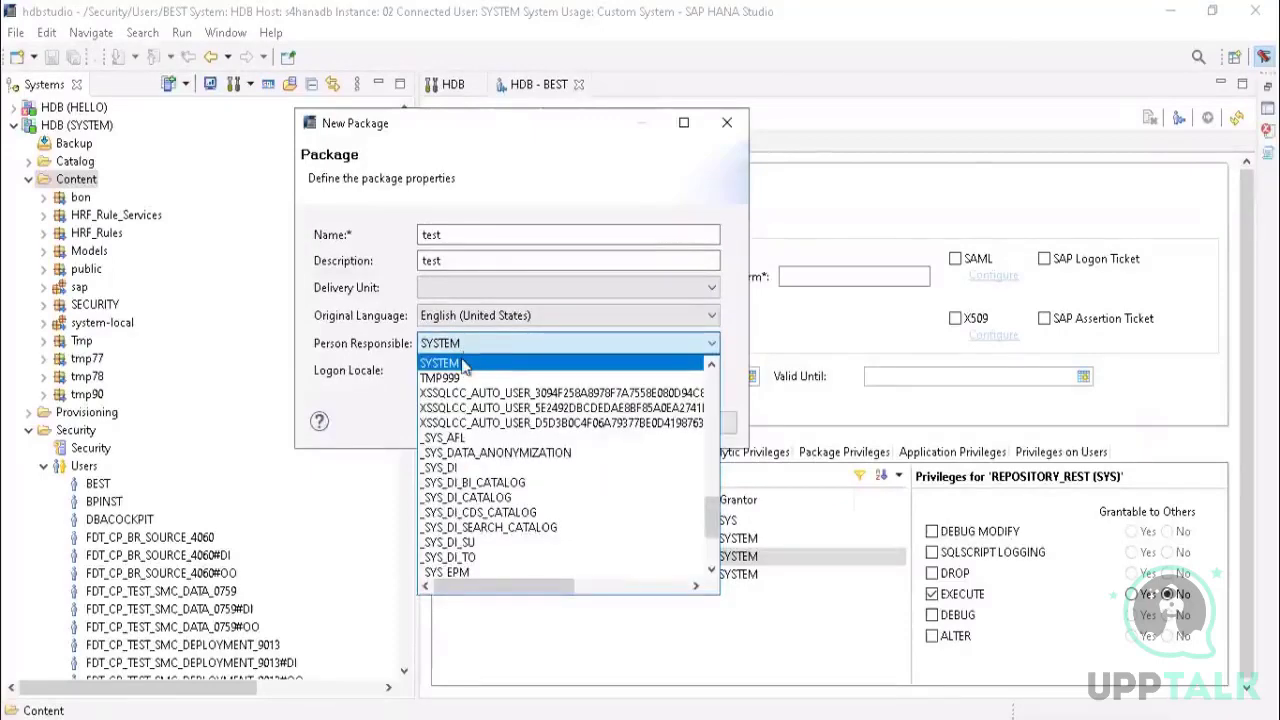
left_click(466, 366)
left_click(604, 423)
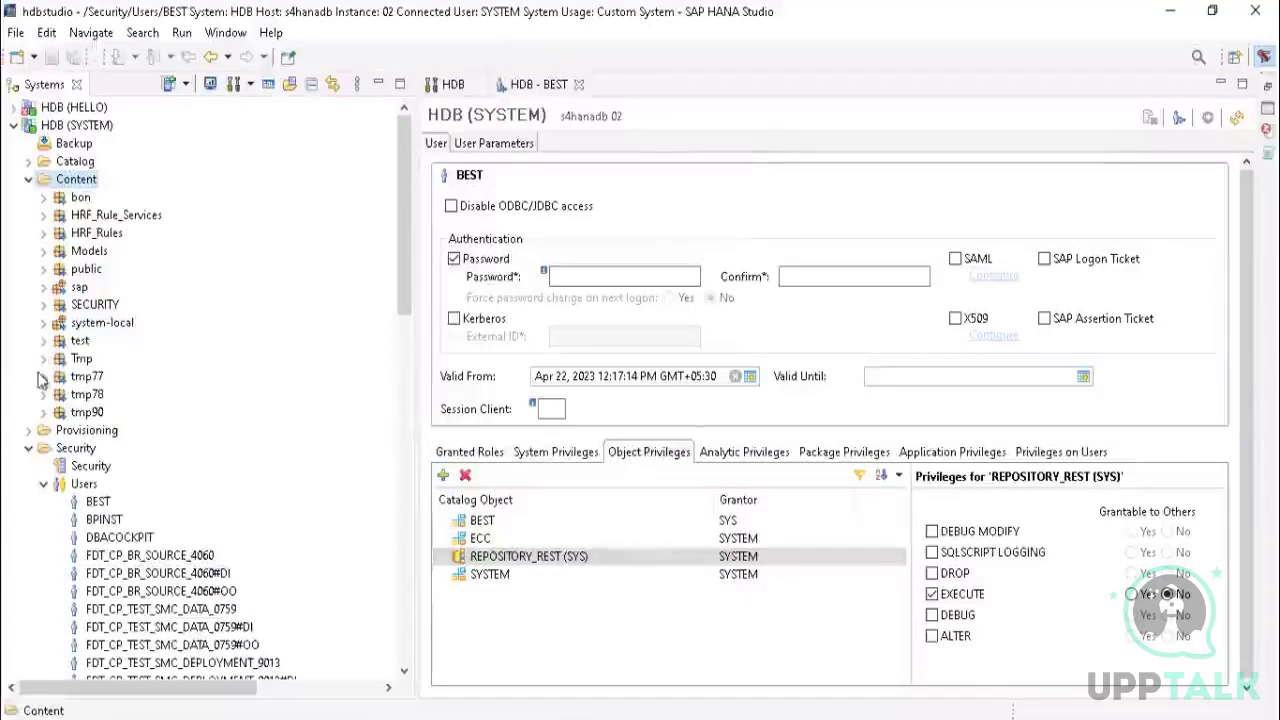
Step: Start a new attribute view in the test package and bring up the On-Screen Keyboard for entering its name
left_click(60, 343)
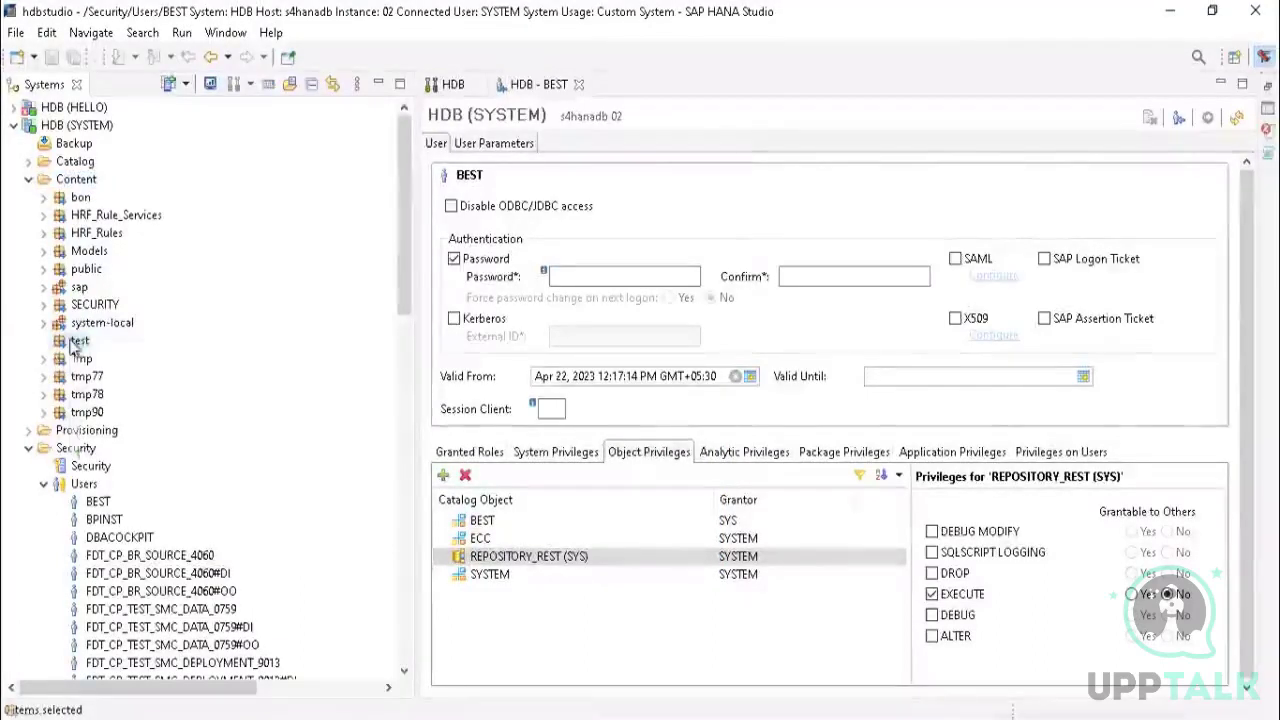
right_click(72, 343)
mouse_move(165, 353)
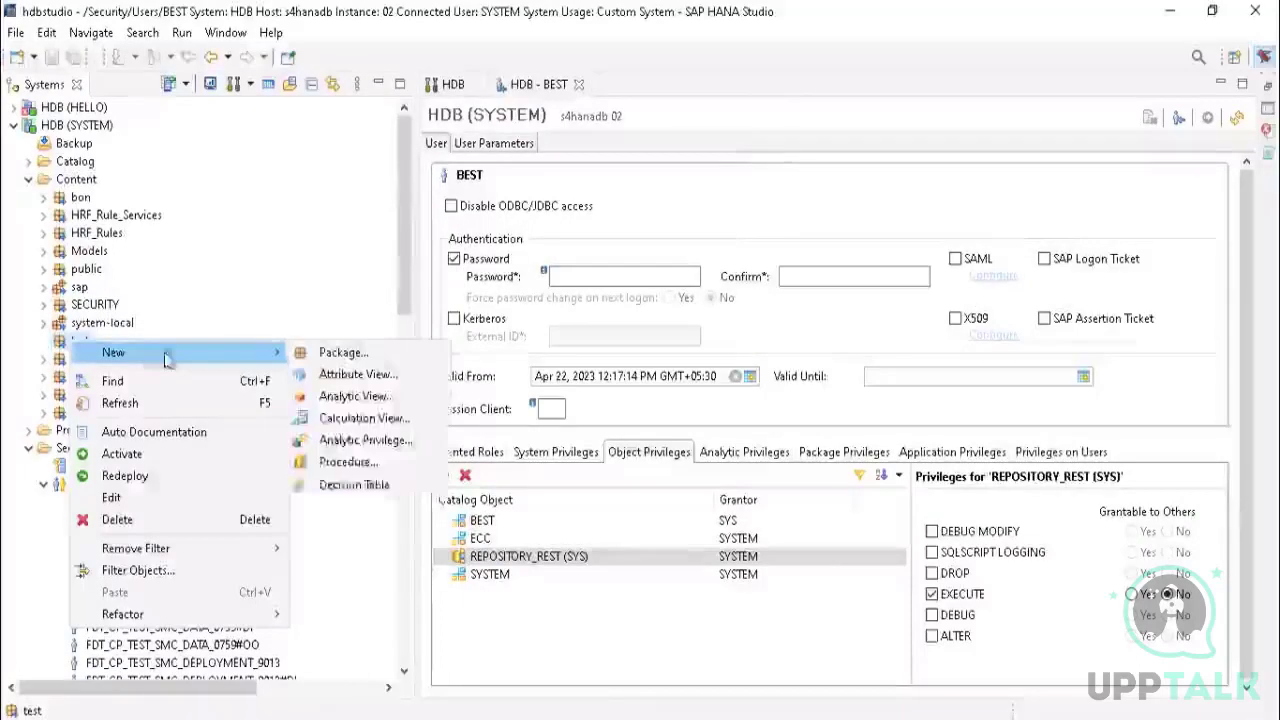
left_click(358, 374)
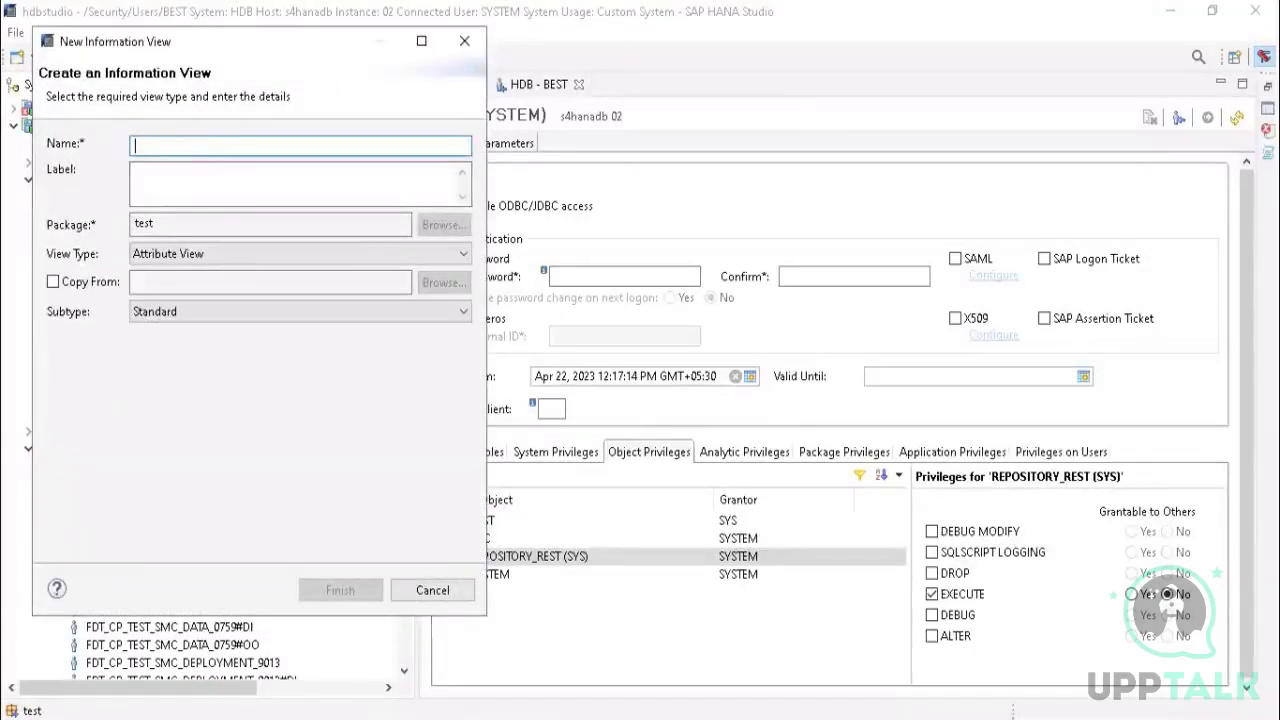
key("ctrl+super+o")
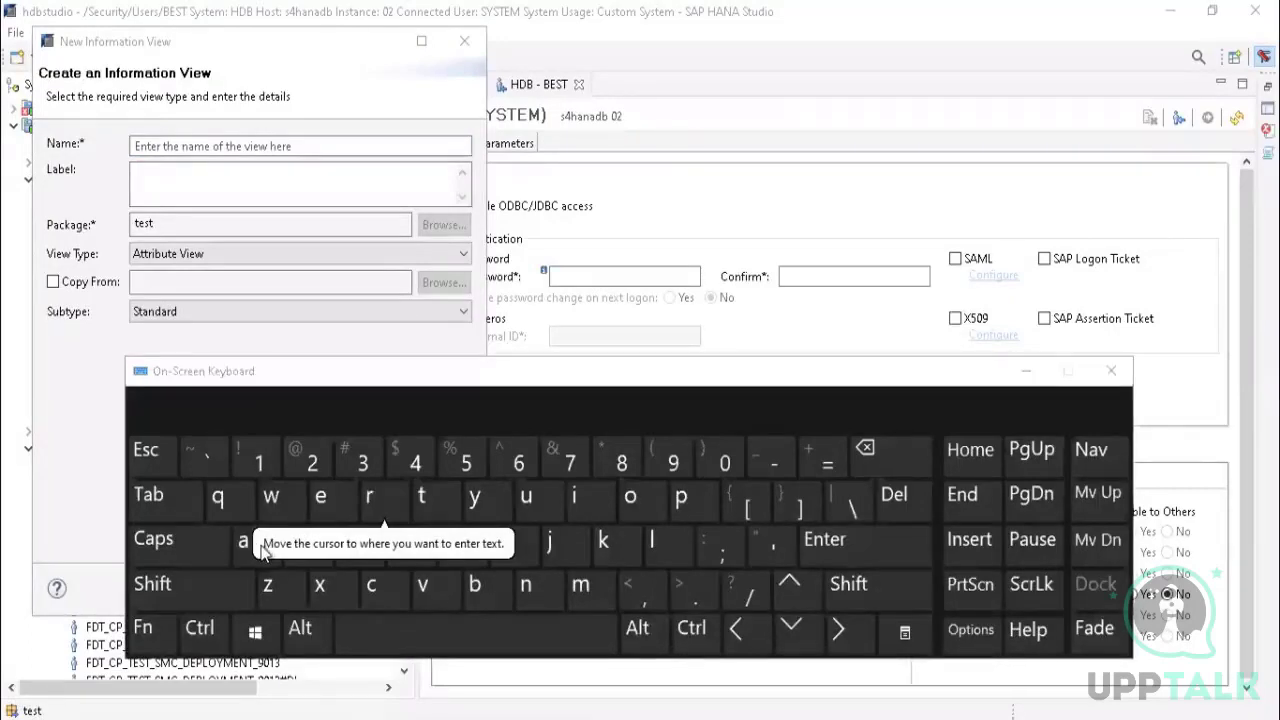
left_click(255, 146)
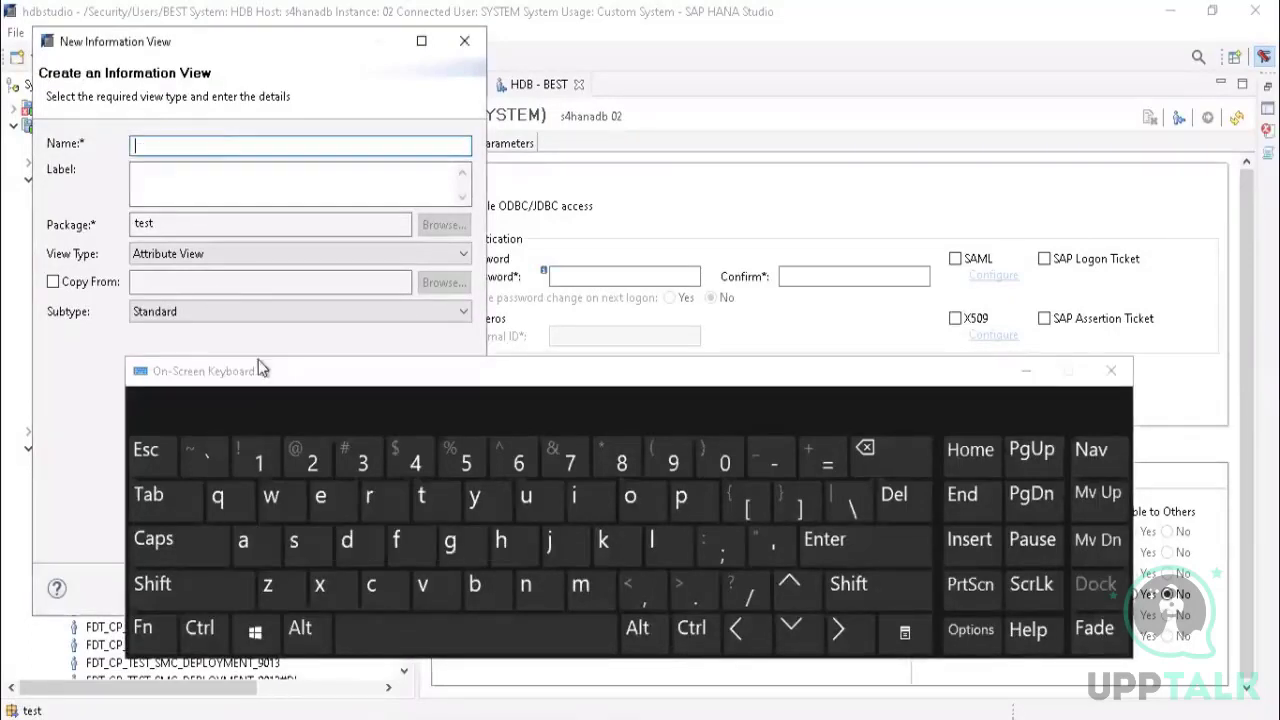
left_click(294, 538)
left_click(374, 495)
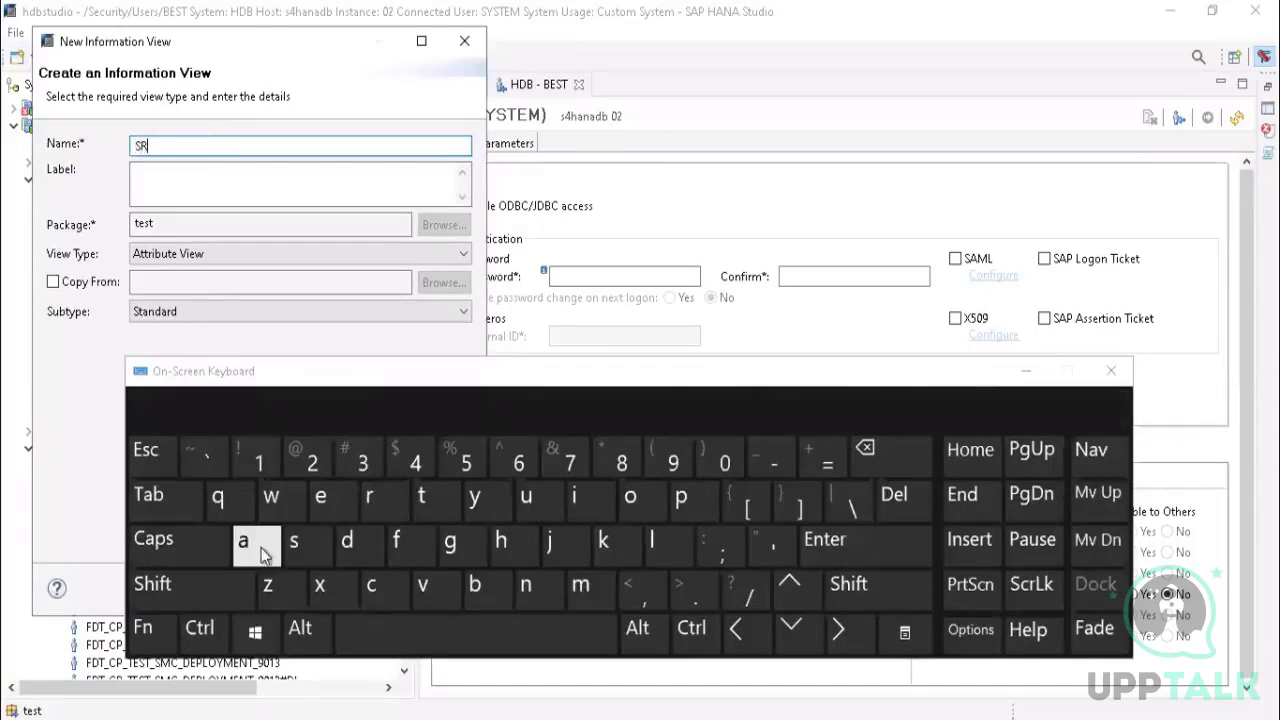
left_click(245, 538)
left_click(245, 540)
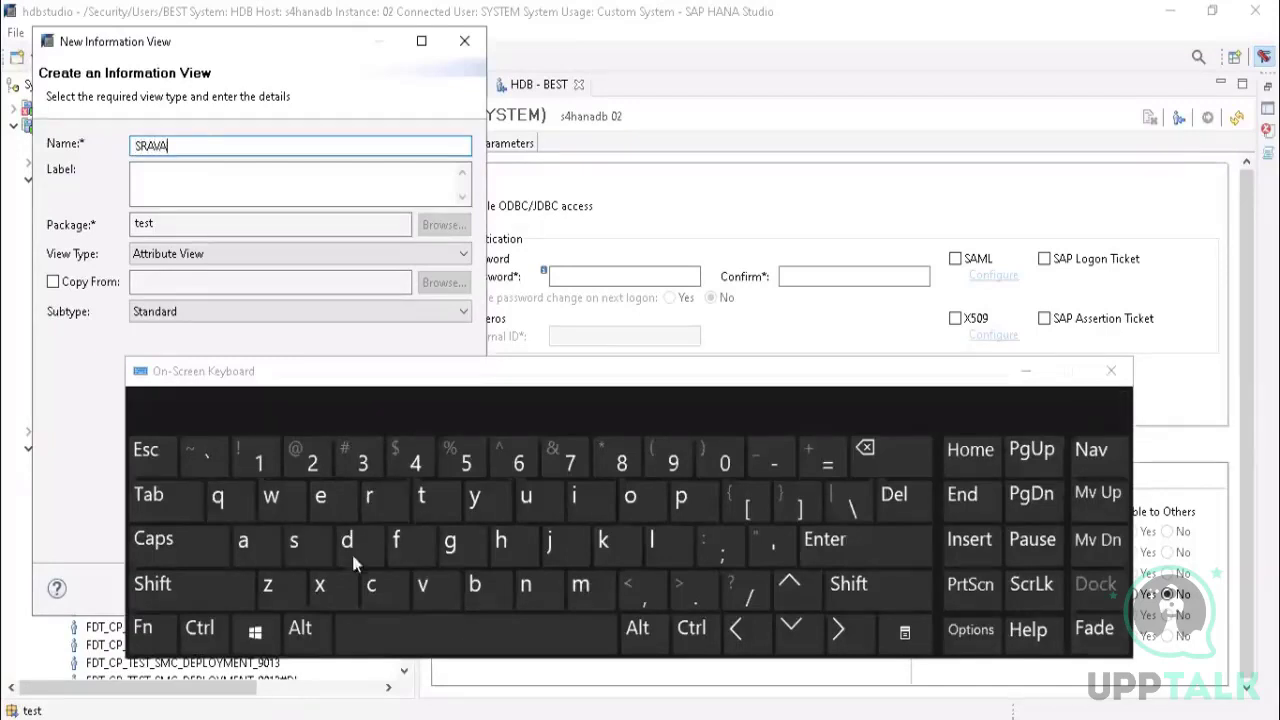
left_click(526, 585)
left_click(495, 633)
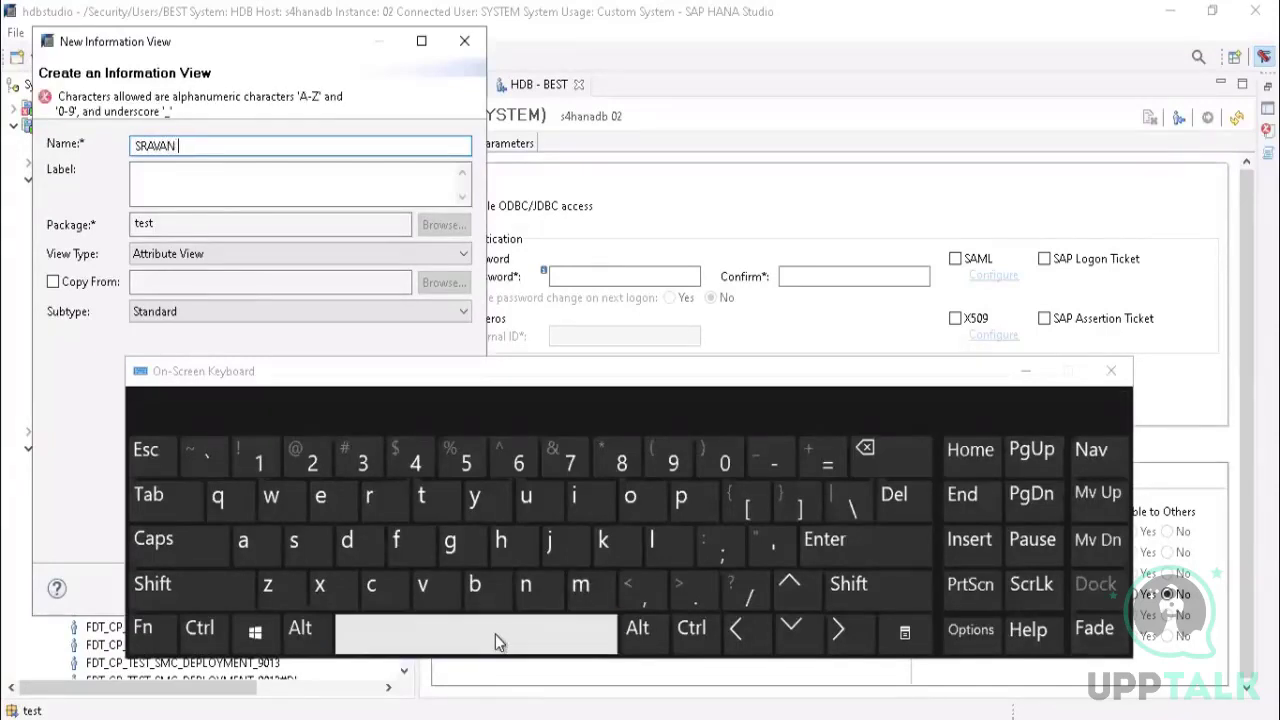
left_click(908, 462)
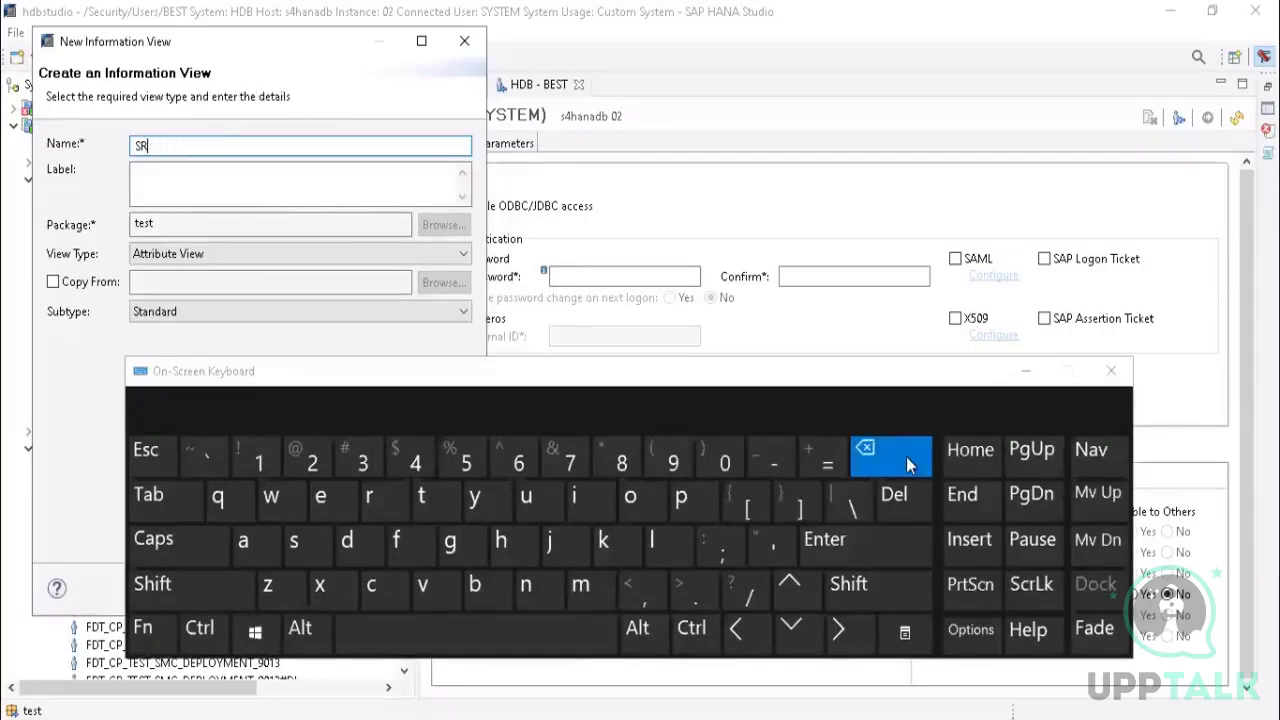
left_click(908, 462)
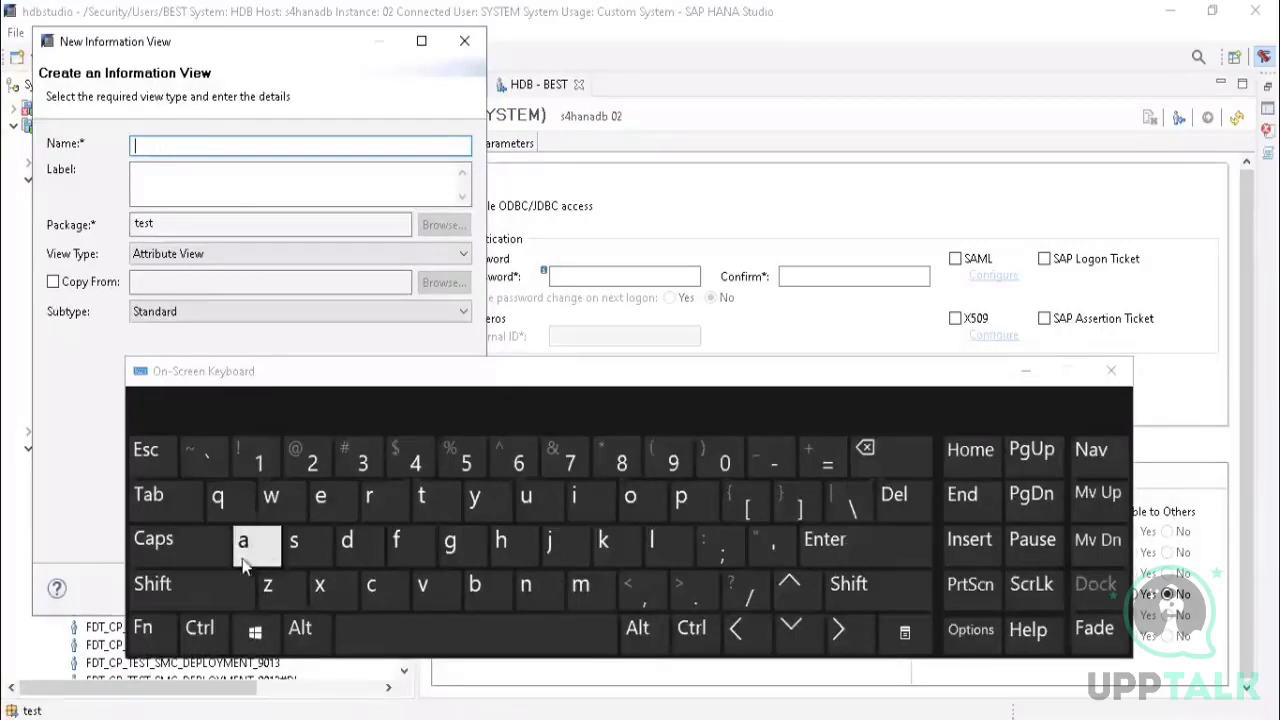
Step: Name the new attribute view AV_ followed by the person's first name in capitals, and minimise the On-Screen Keyboard
left_click(183, 537)
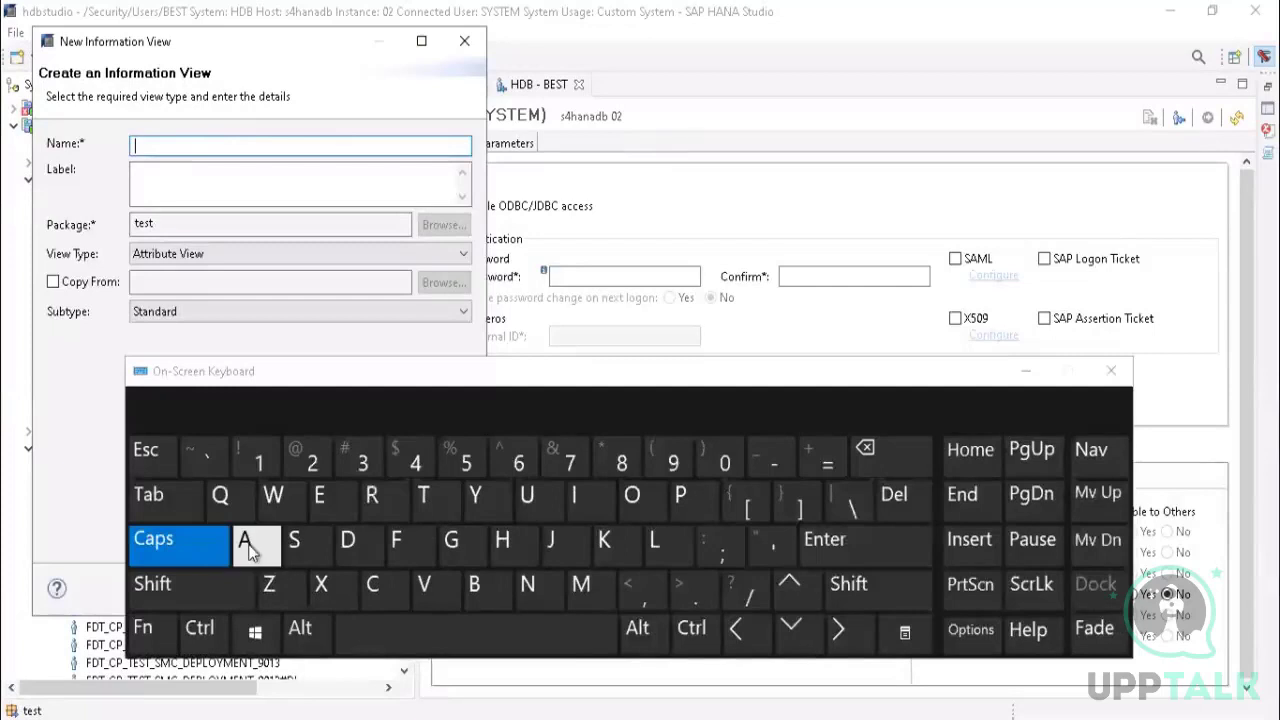
left_click(245, 543)
left_click(436, 587)
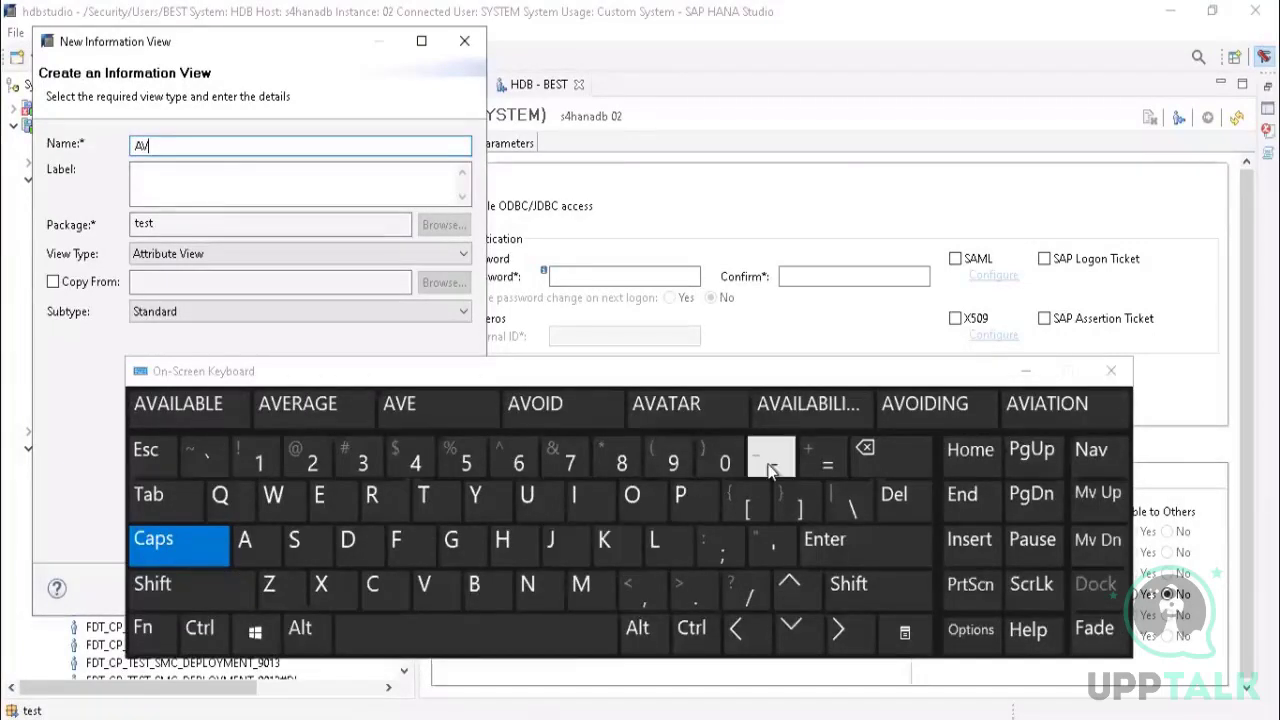
left_click(165, 586)
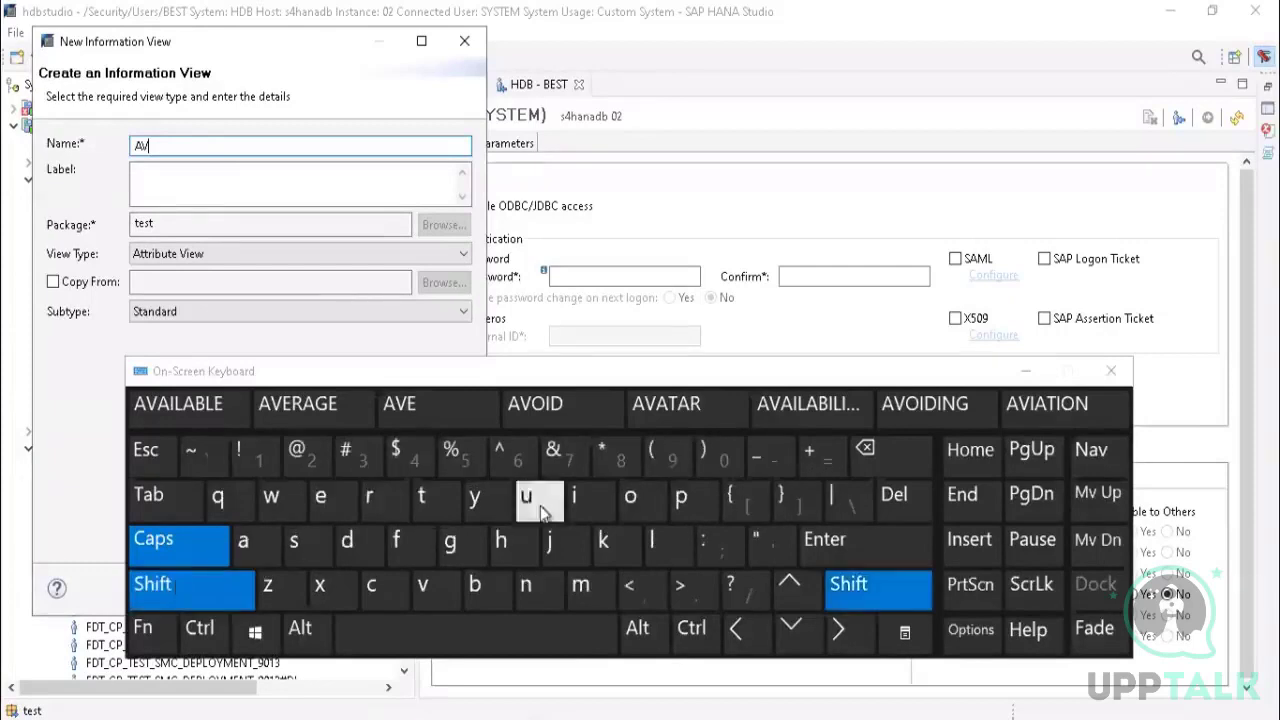
left_click(765, 460)
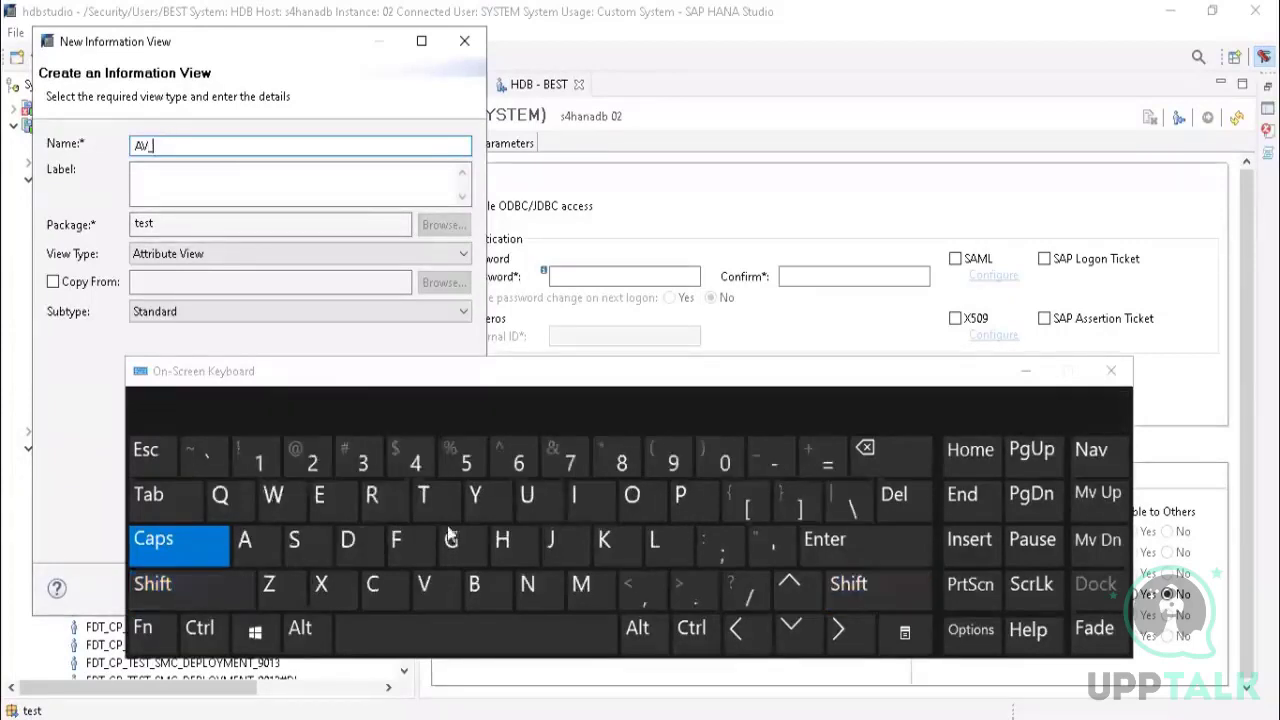
left_click(308, 548)
left_click(374, 494)
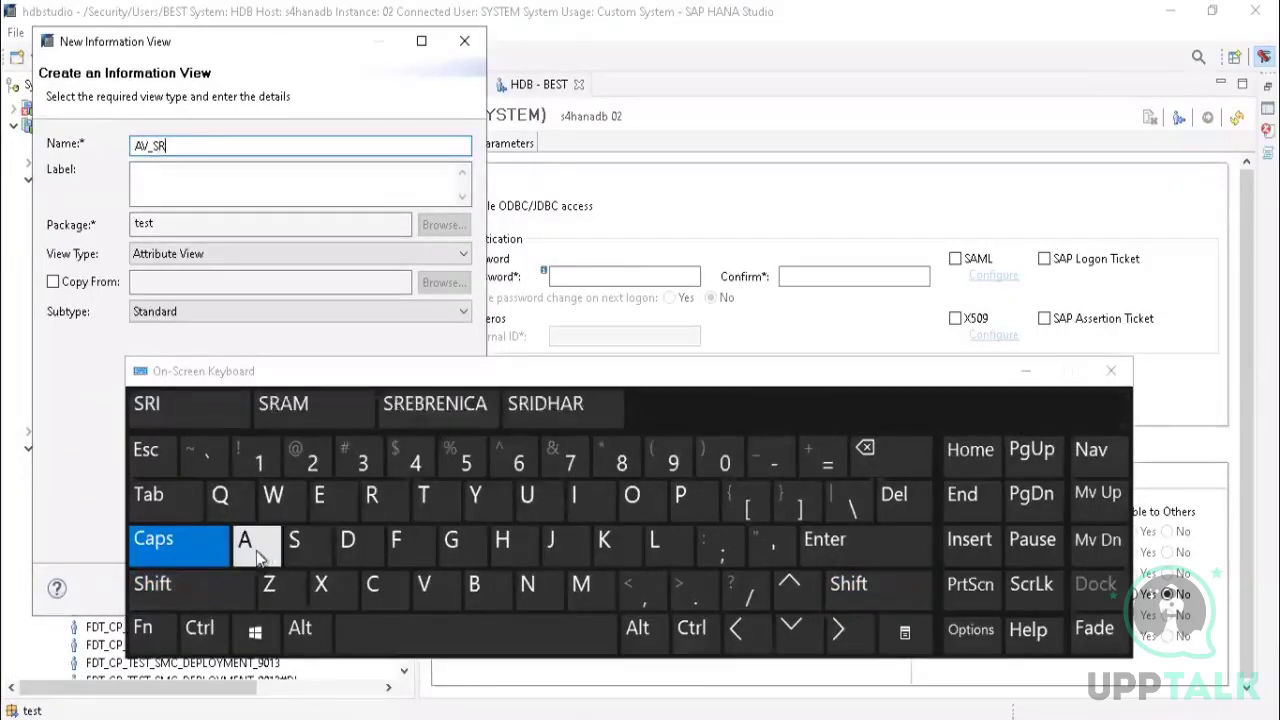
left_click(248, 541)
left_click(424, 586)
left_click(245, 541)
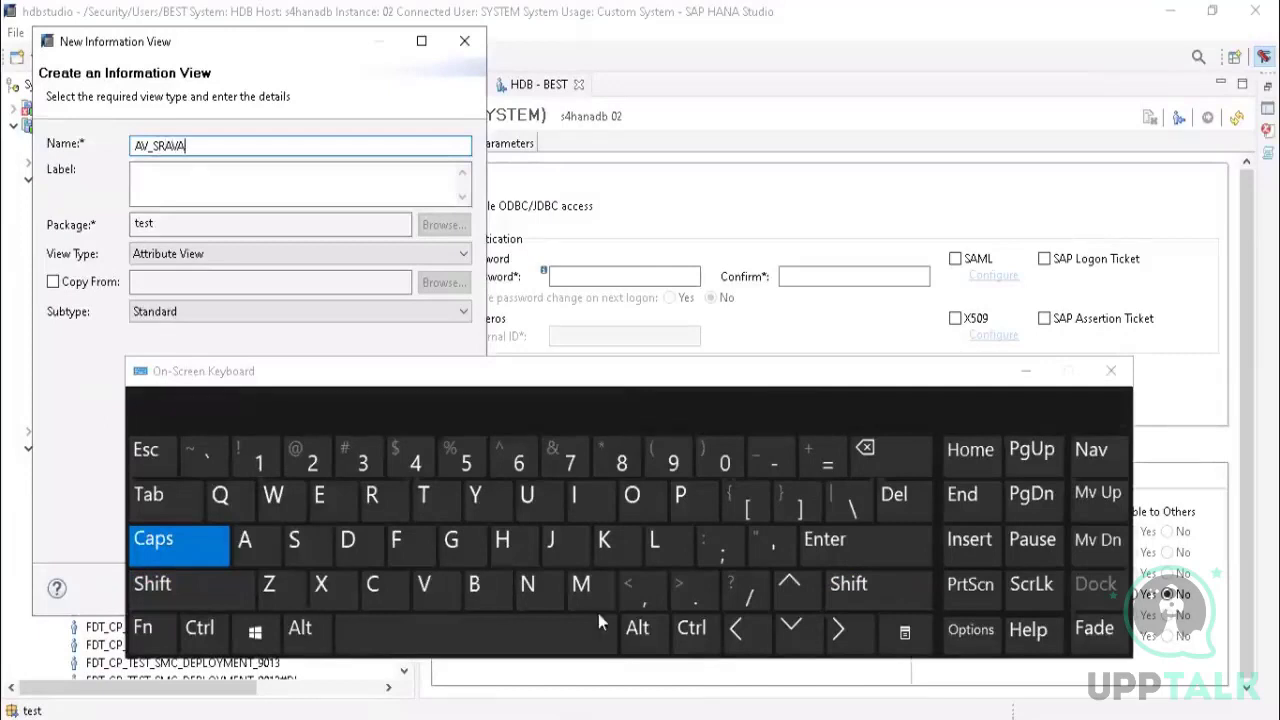
left_click(530, 586)
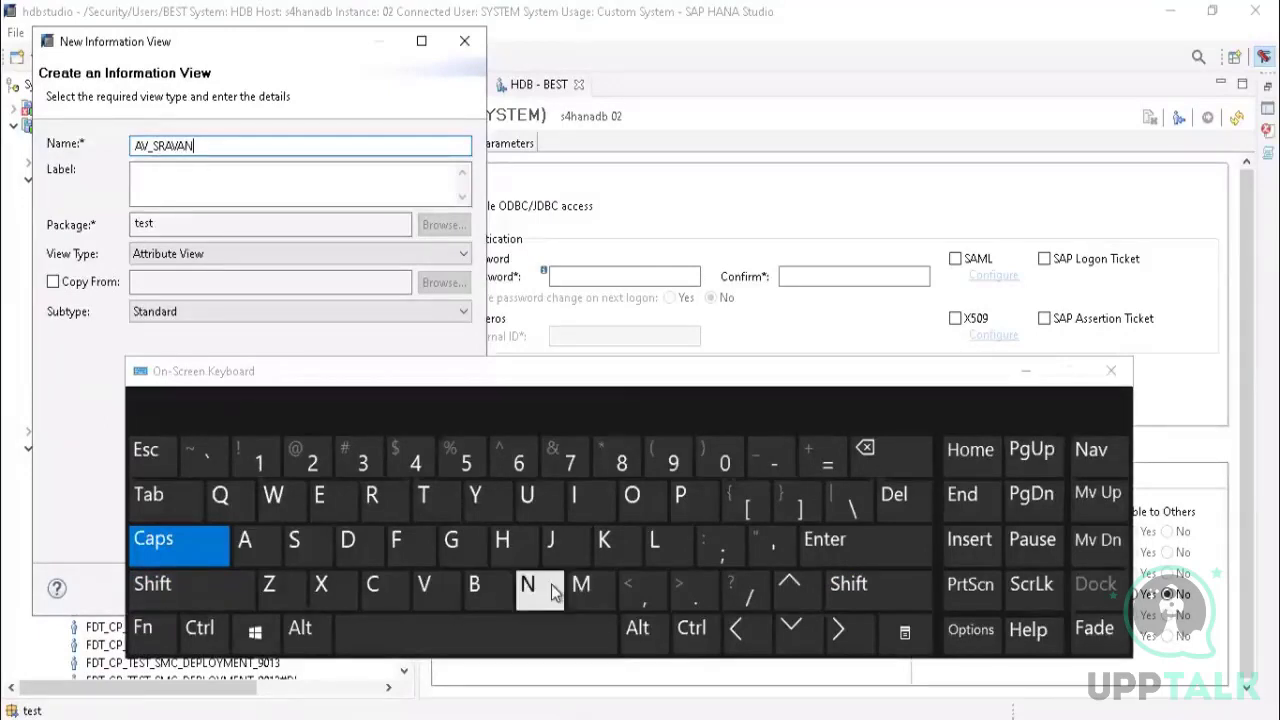
left_click(1024, 374)
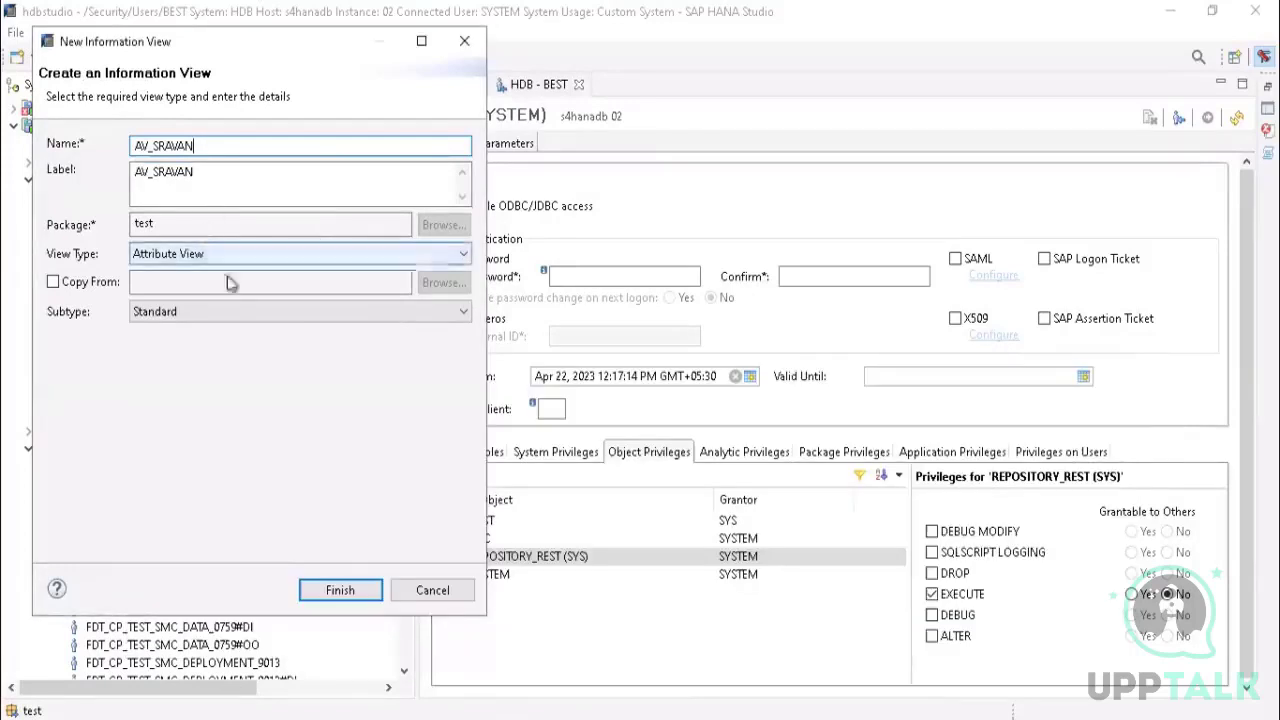
Step: Create the view in the test package with Attribute View as the view type and Standard as the subtype
left_click(255, 259)
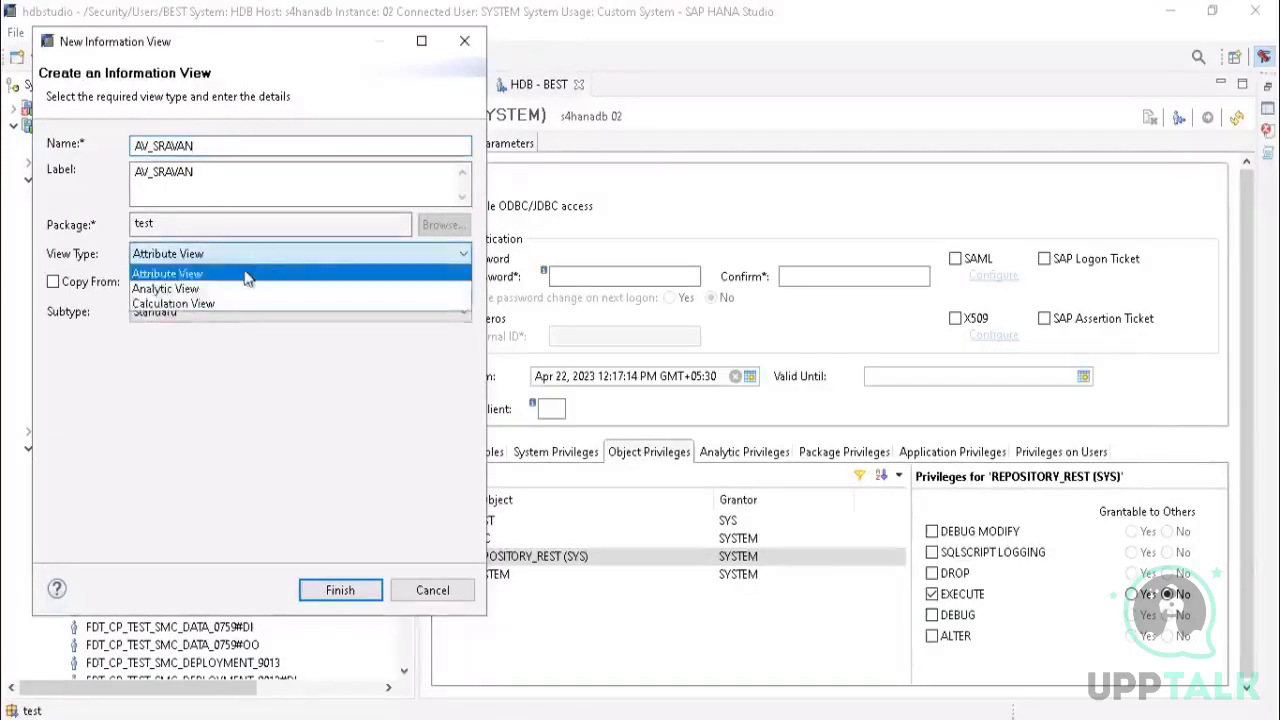
left_click(220, 276)
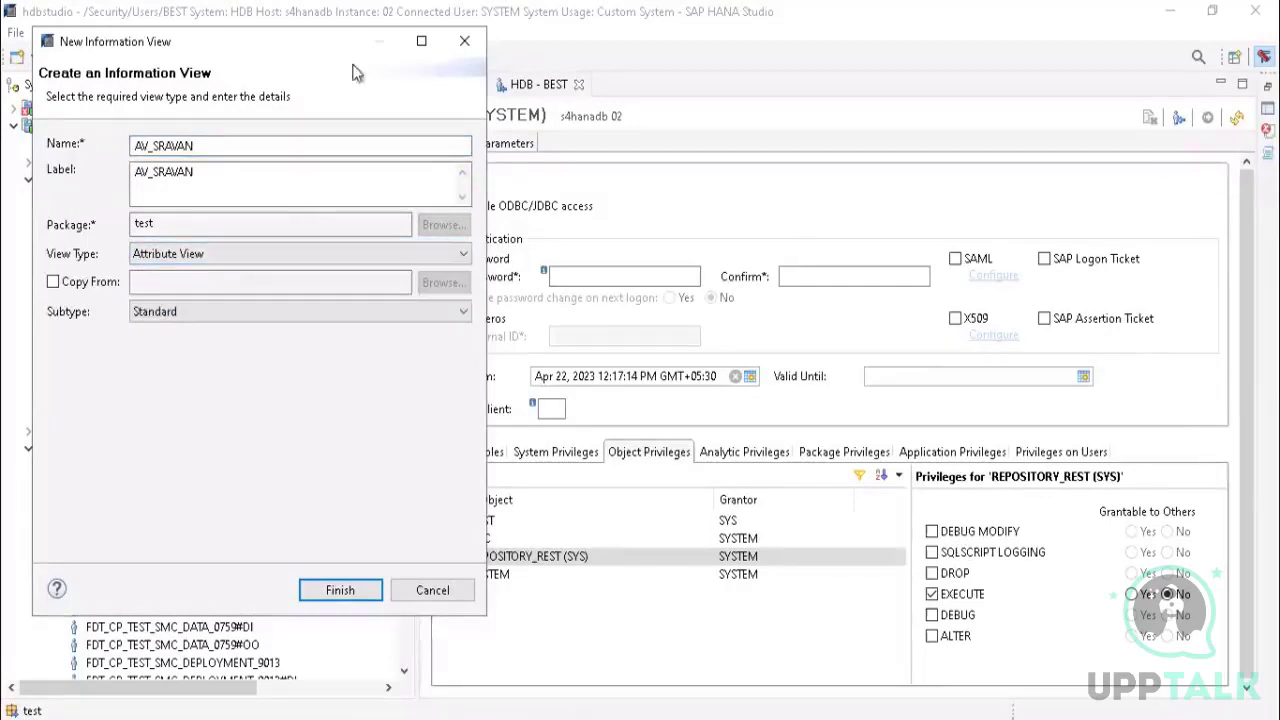
left_click_drag(310, 57, 820, 130)
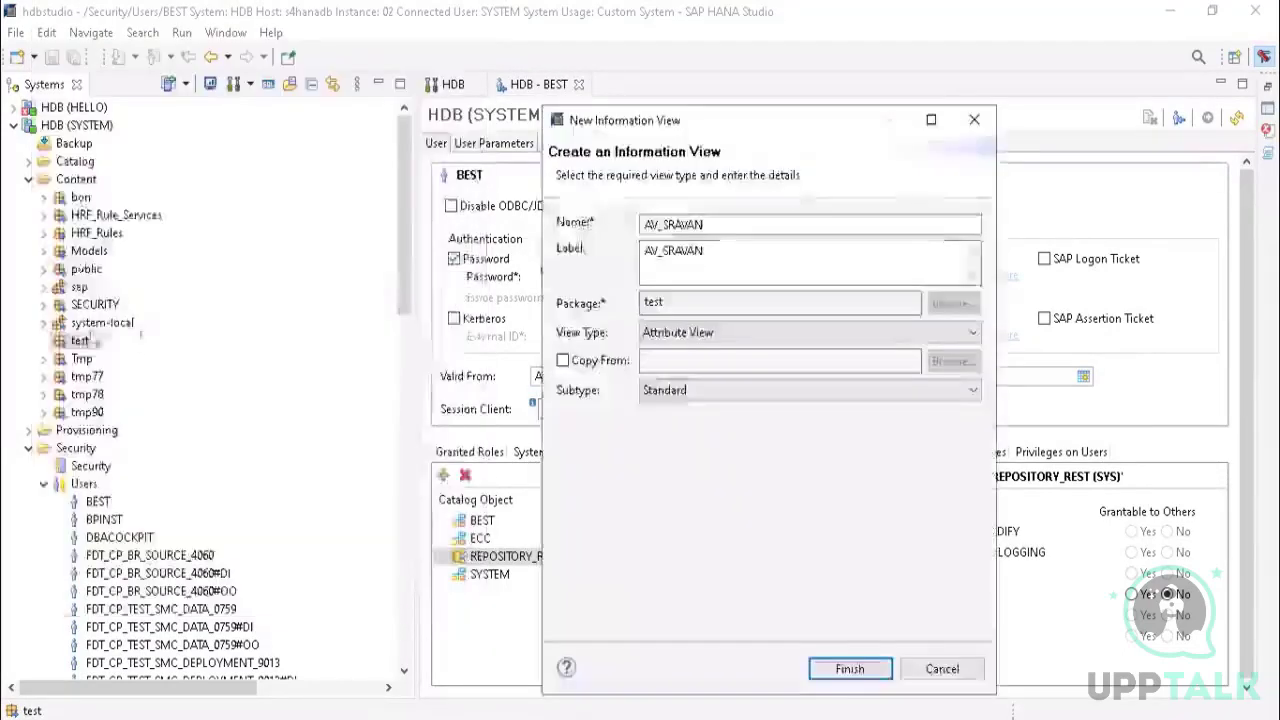
left_click(686, 336)
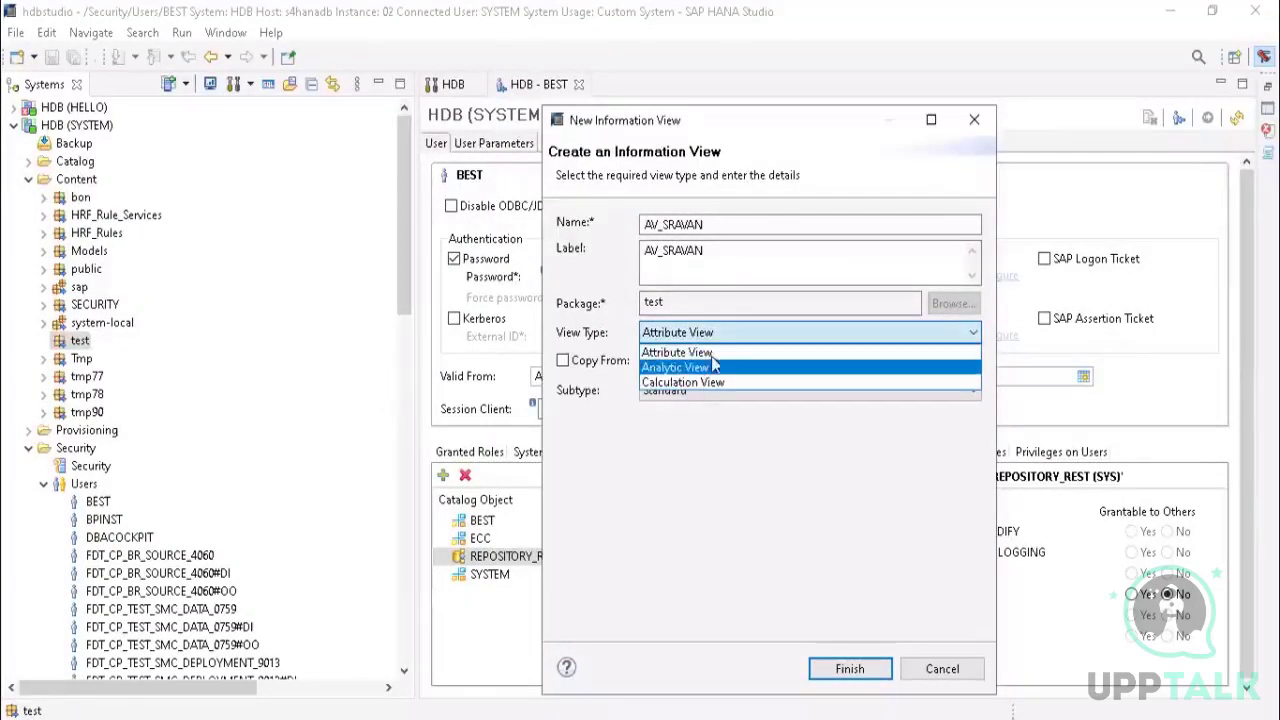
left_click(689, 508)
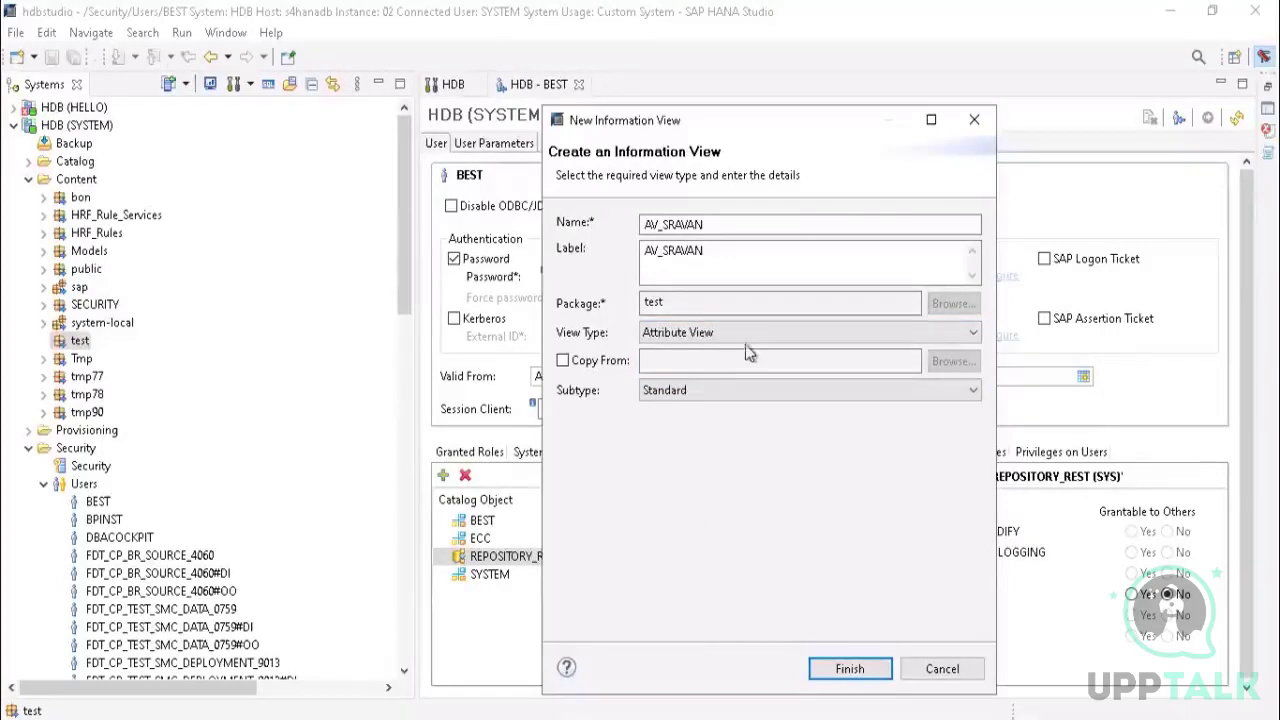
left_click(807, 310)
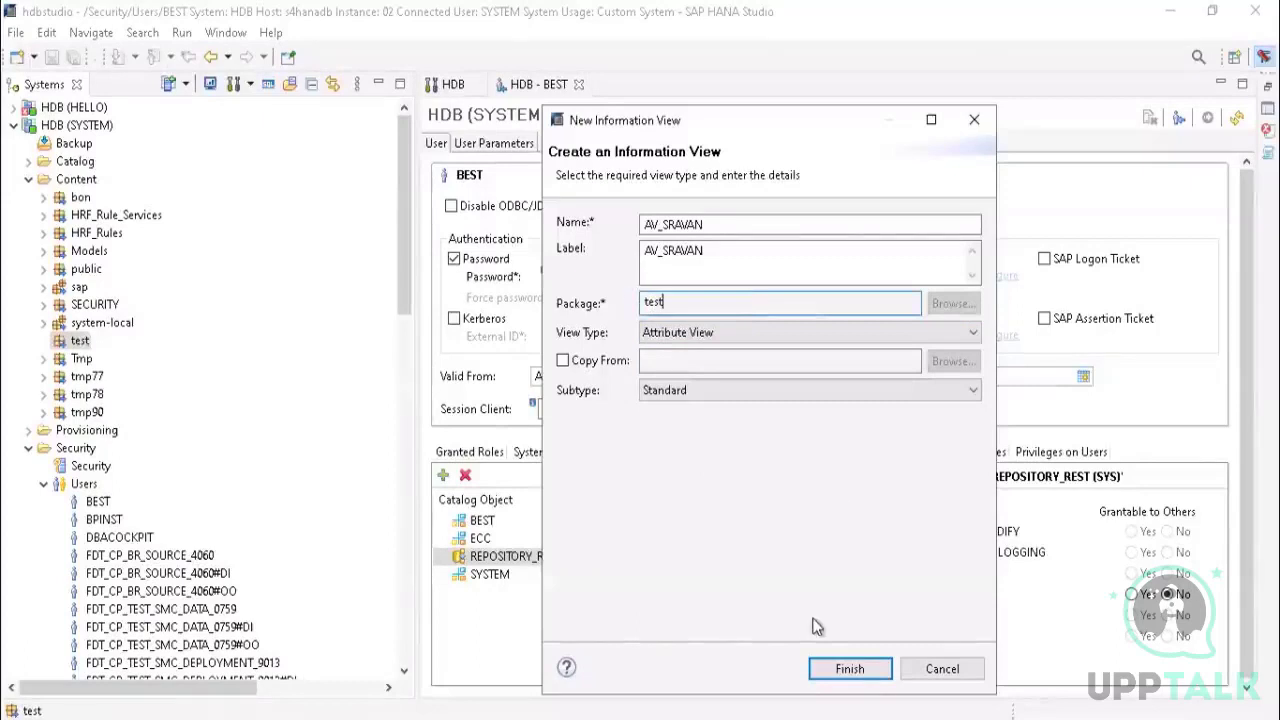
left_click(850, 669)
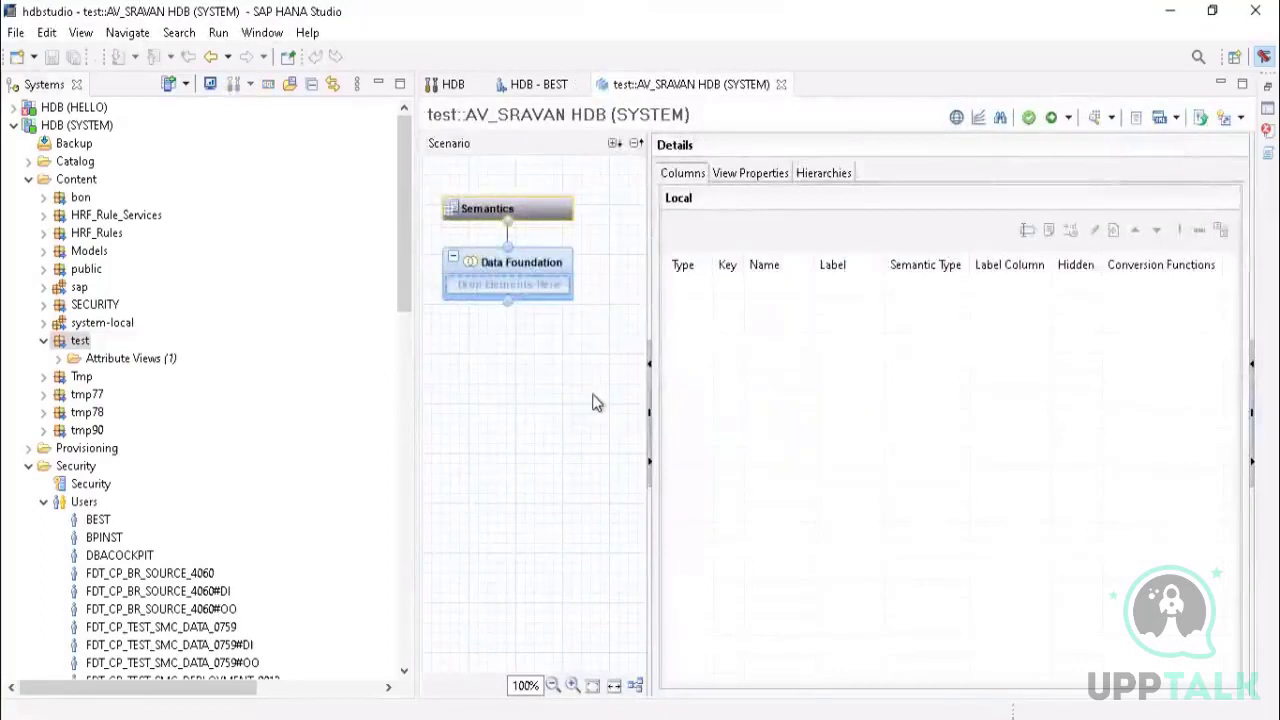
mouse_move(505, 213)
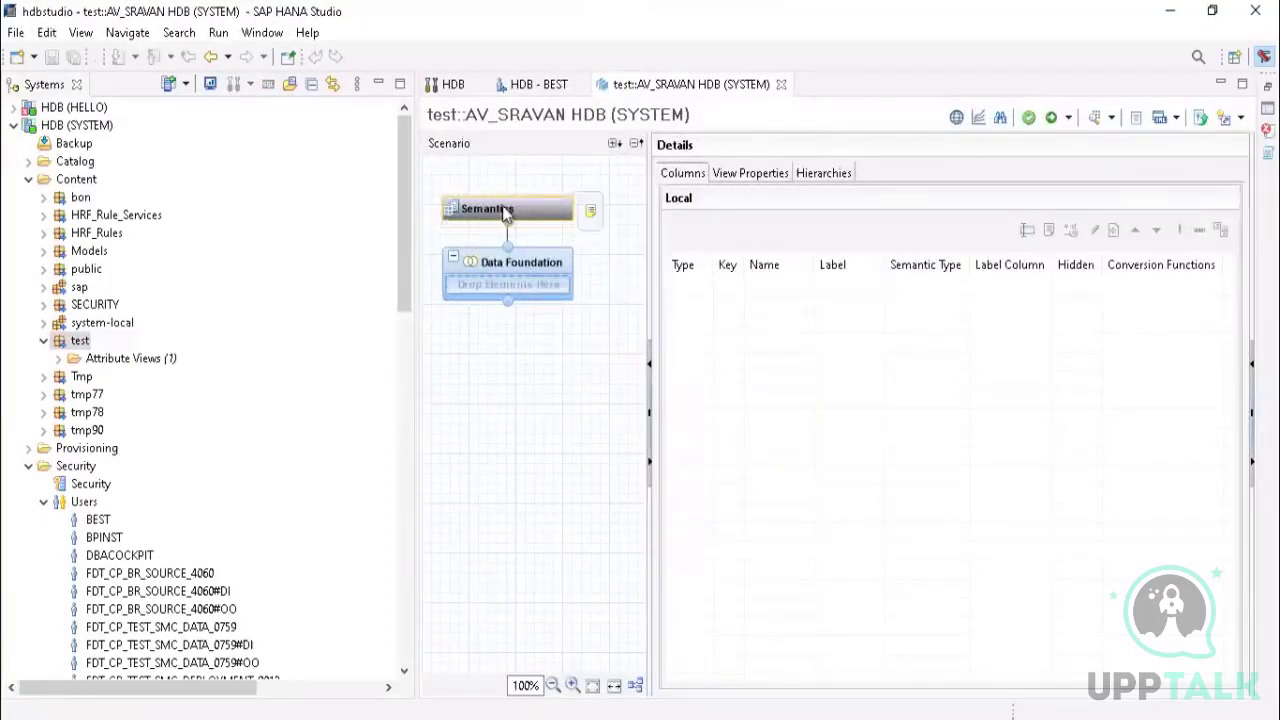
mouse_move(560, 270)
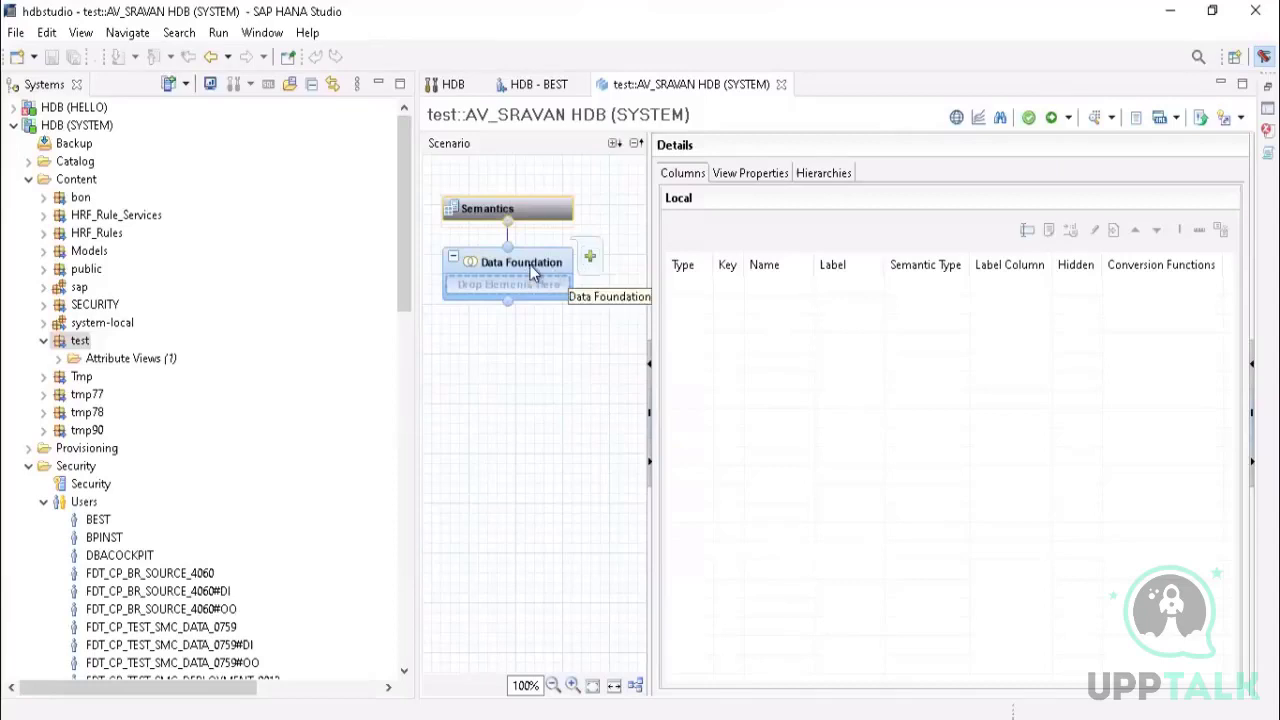
left_click(590, 260)
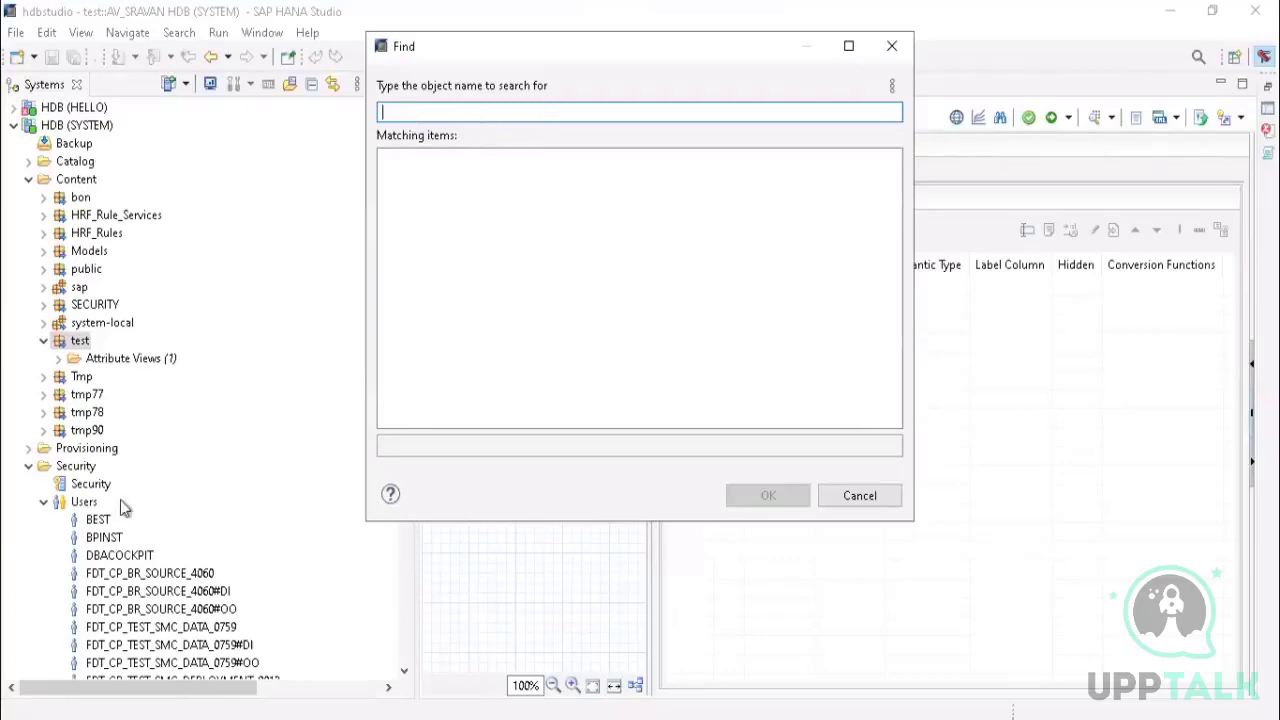
left_click(891, 46)
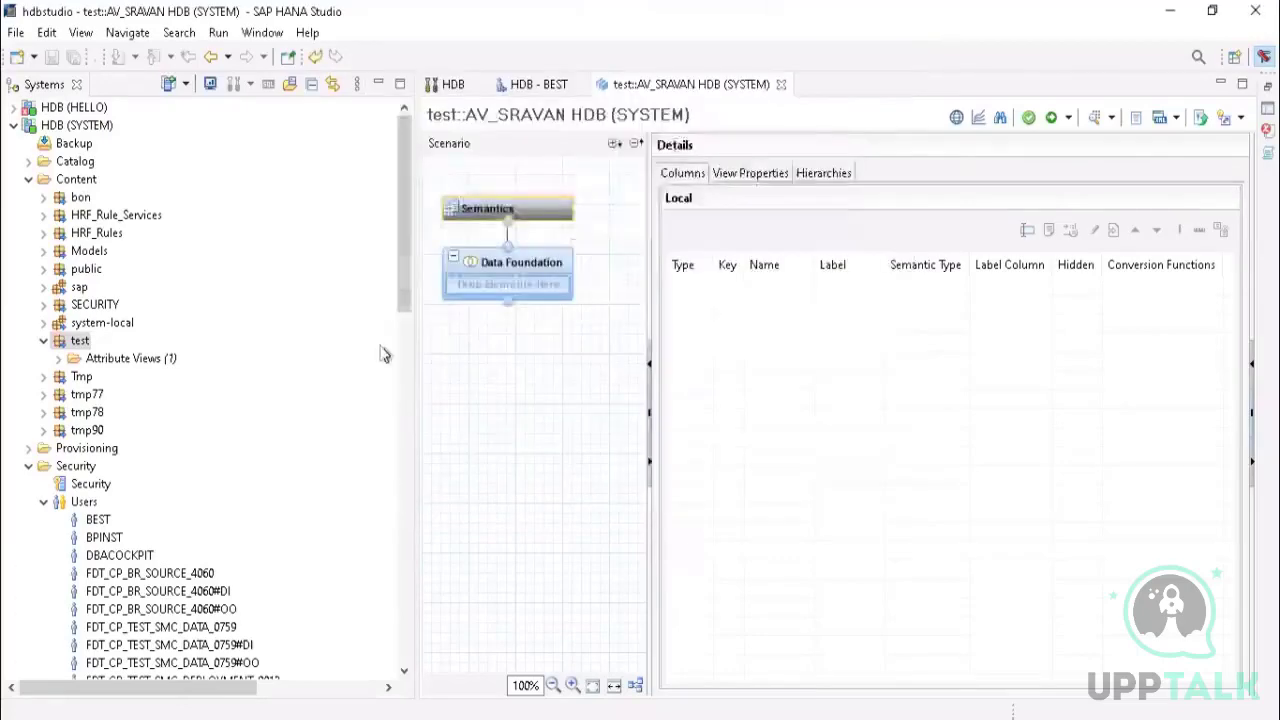
Step: Expand the Catalog and its SYSTEM schema under HDB (SYSTEM), and look through the listed schemas
left_click_drag(406, 270, 390, 220)
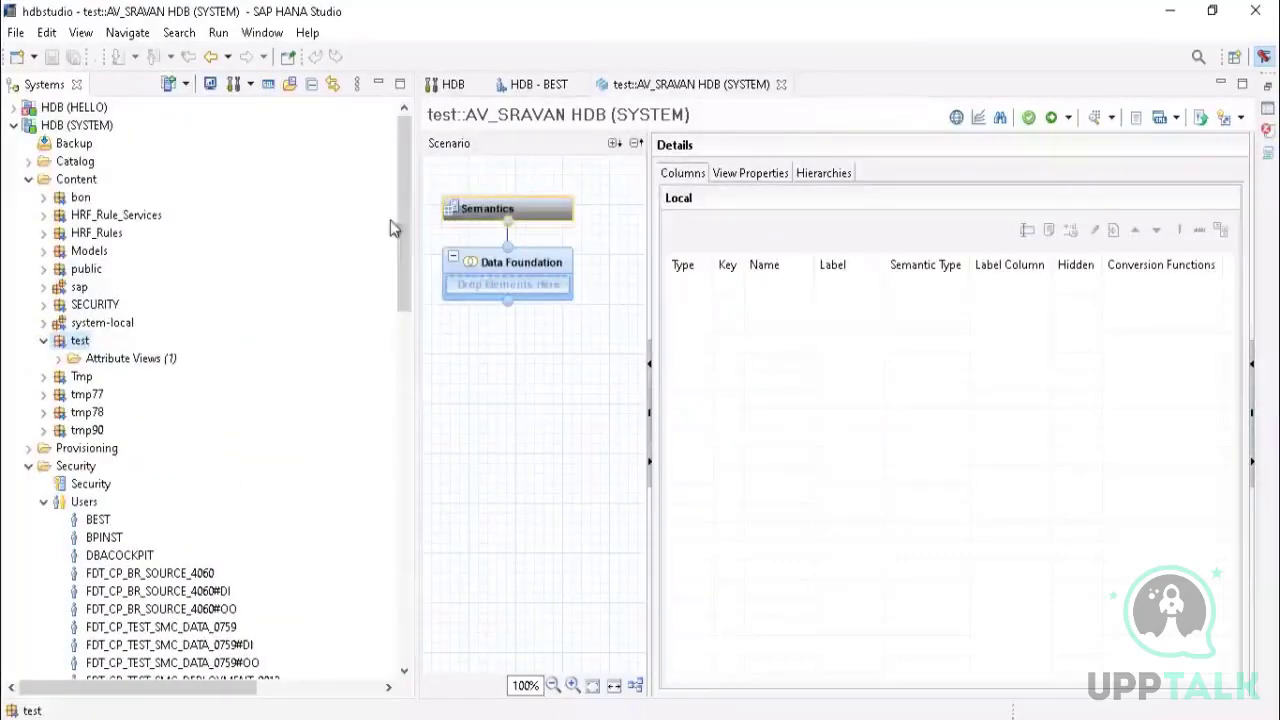
left_click(28, 161)
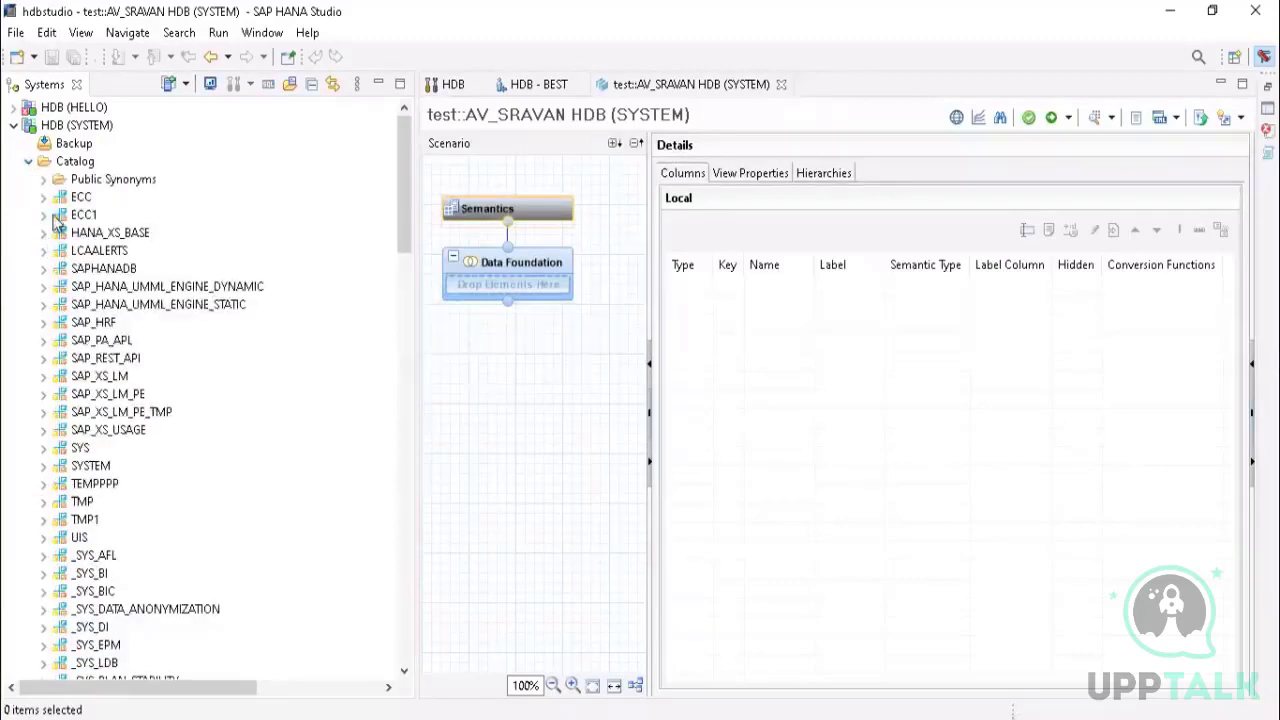
left_click(43, 466)
scroll(137, 485, "down", 6)
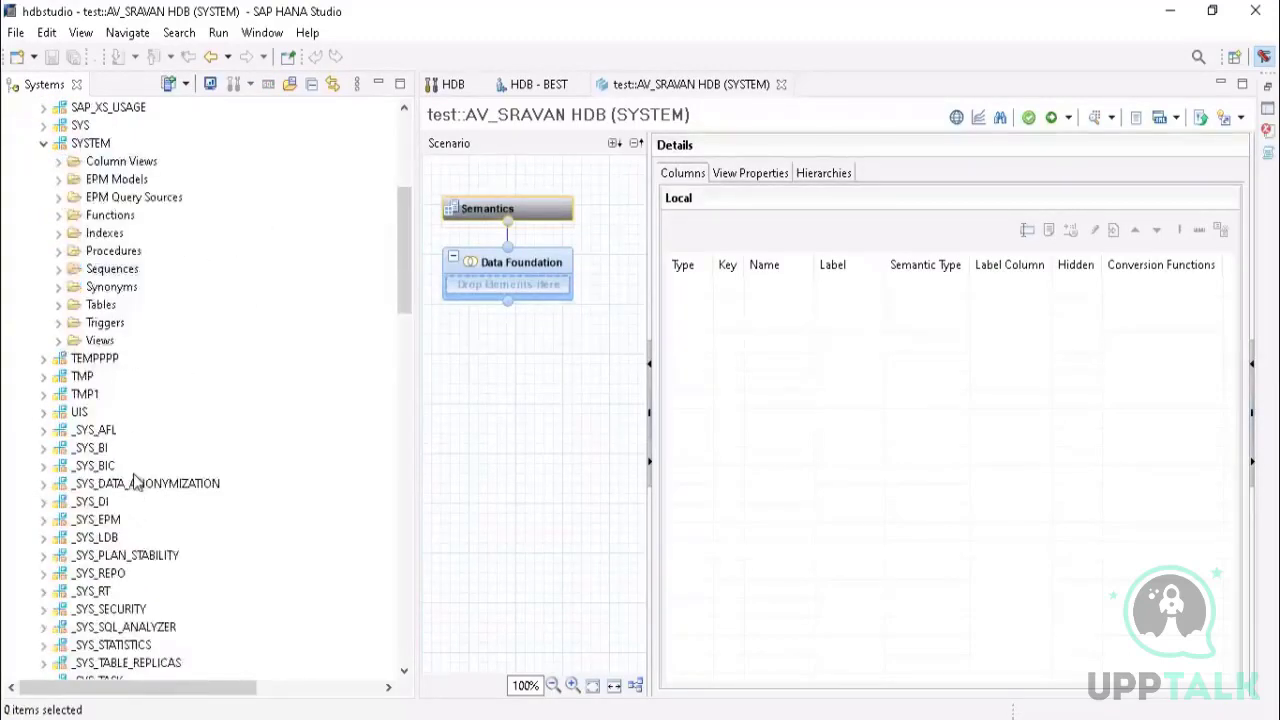
scroll(212, 458, "down", 18)
scroll(208, 459, "up", 7)
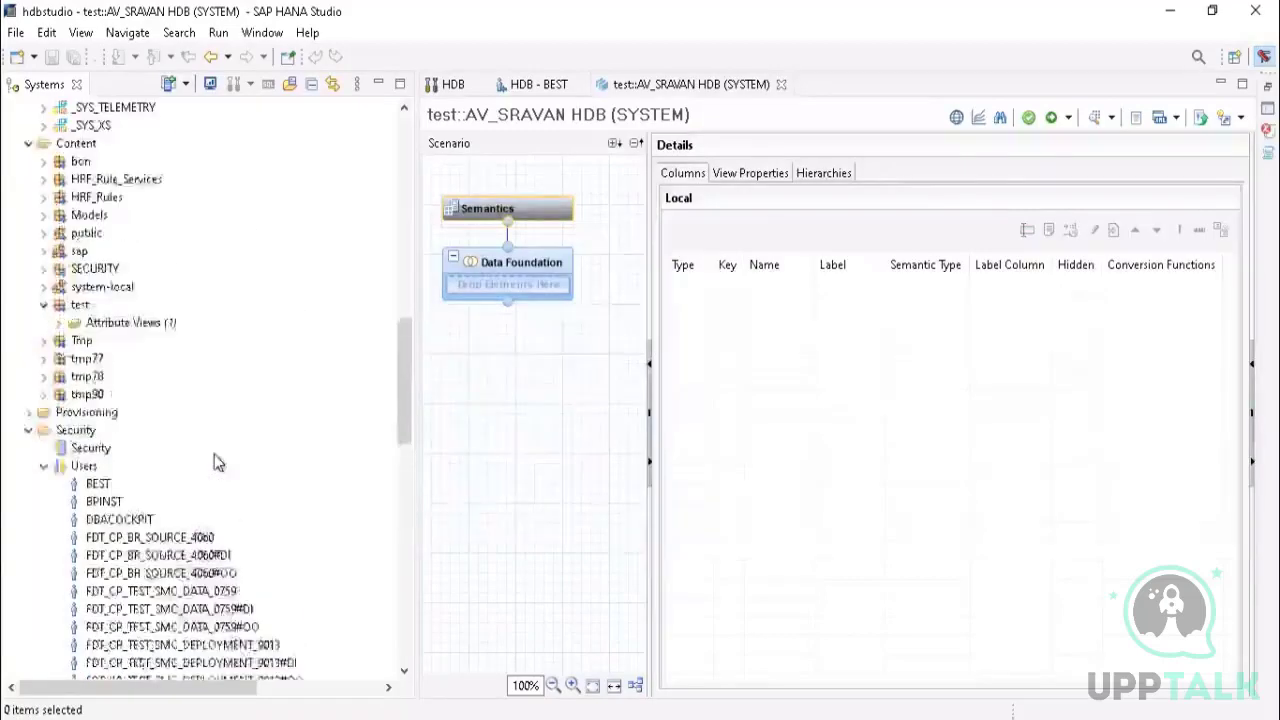
scroll(207, 458, "up", 4)
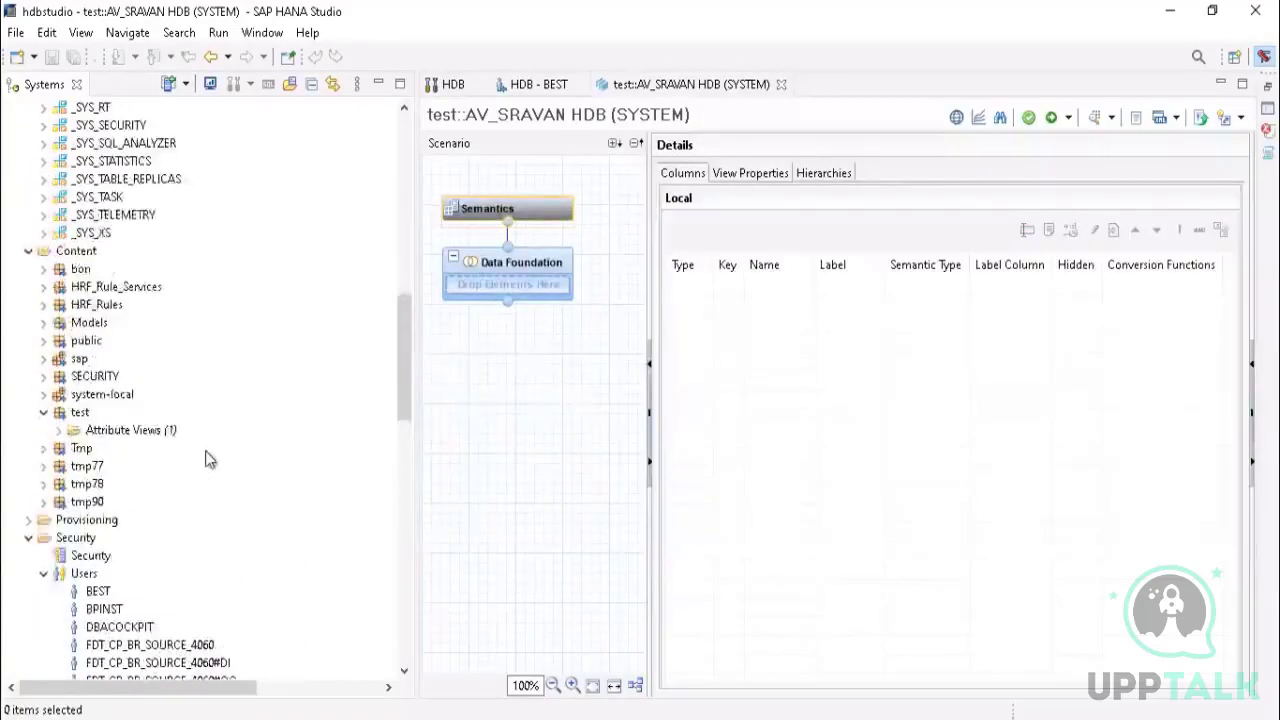
scroll(157, 430, "up", 2)
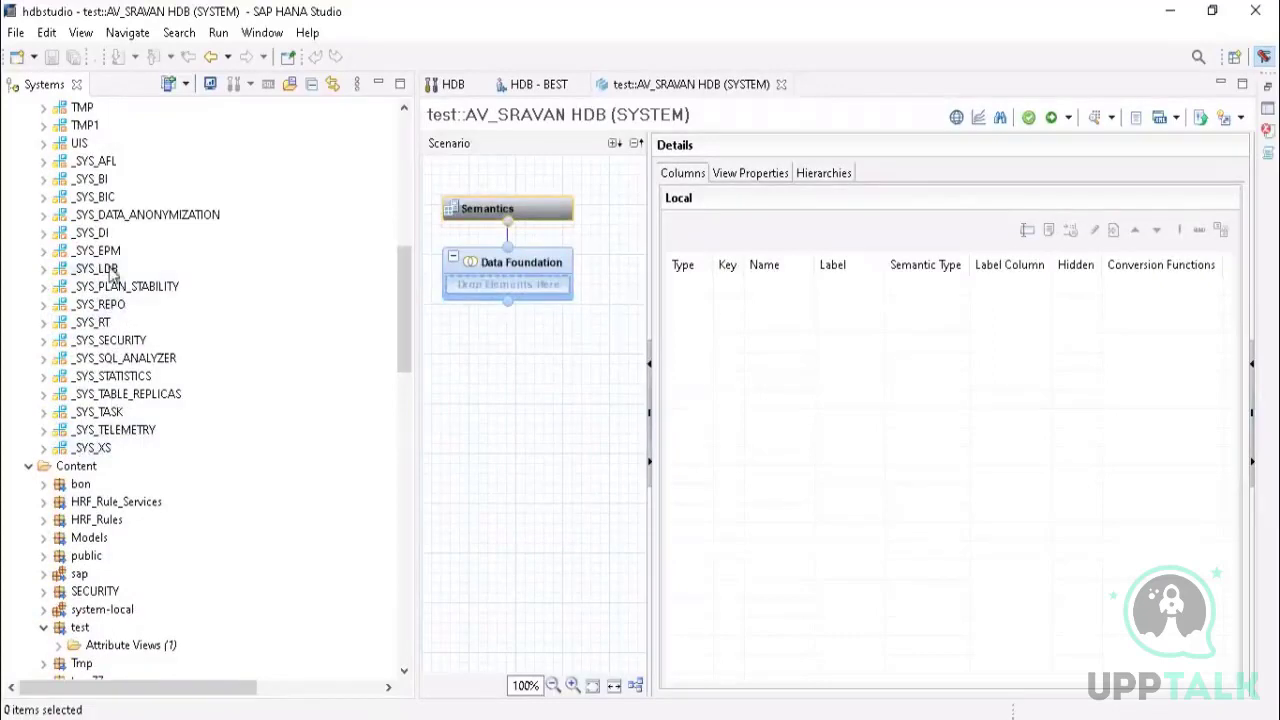
Step: Open the Tables folders of the _SYS_BIC and _SYS_BI schemas and examine which tables they offer
left_click(43, 198)
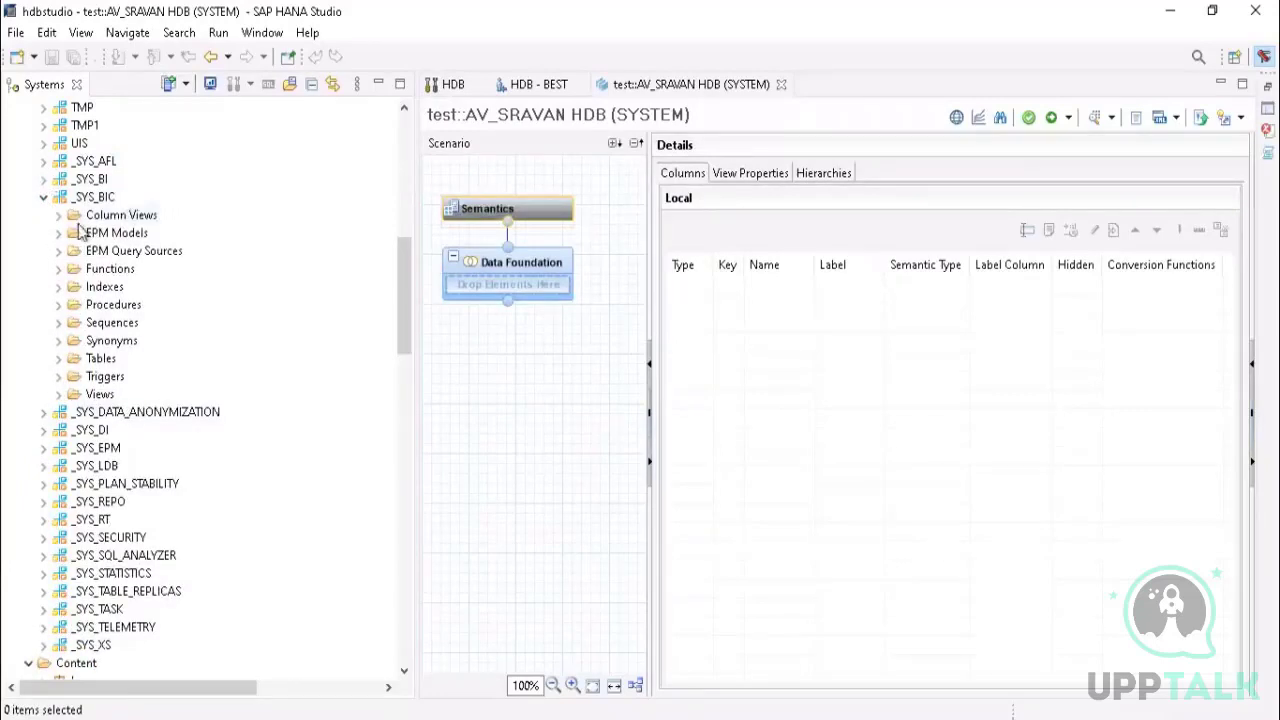
left_click(58, 359)
left_click(43, 180)
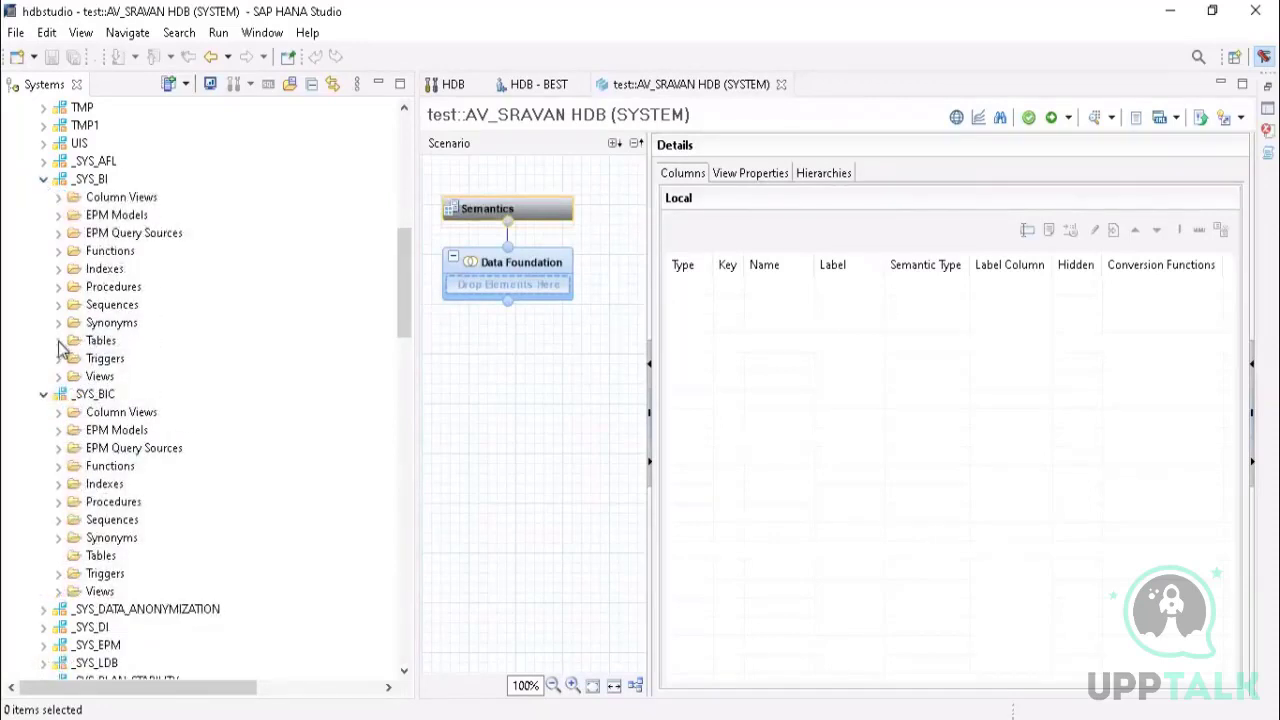
left_click(57, 340)
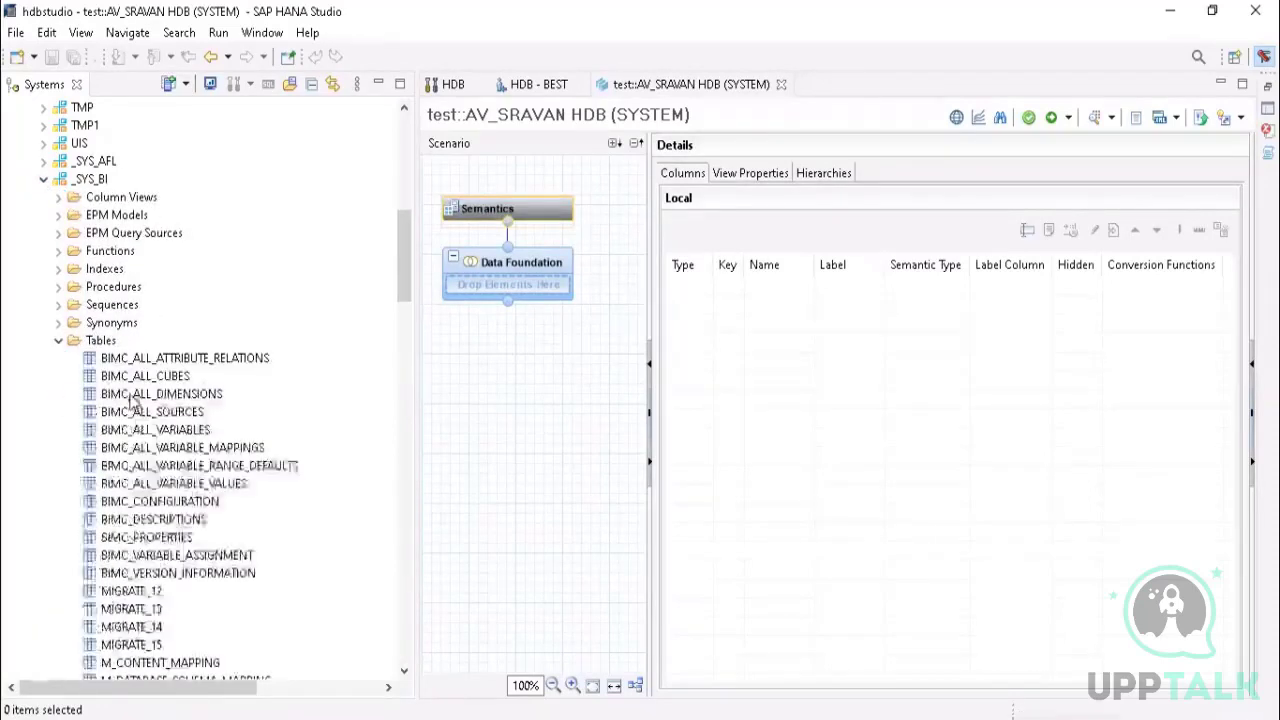
left_click(130, 360)
scroll(136, 450, "down", 2)
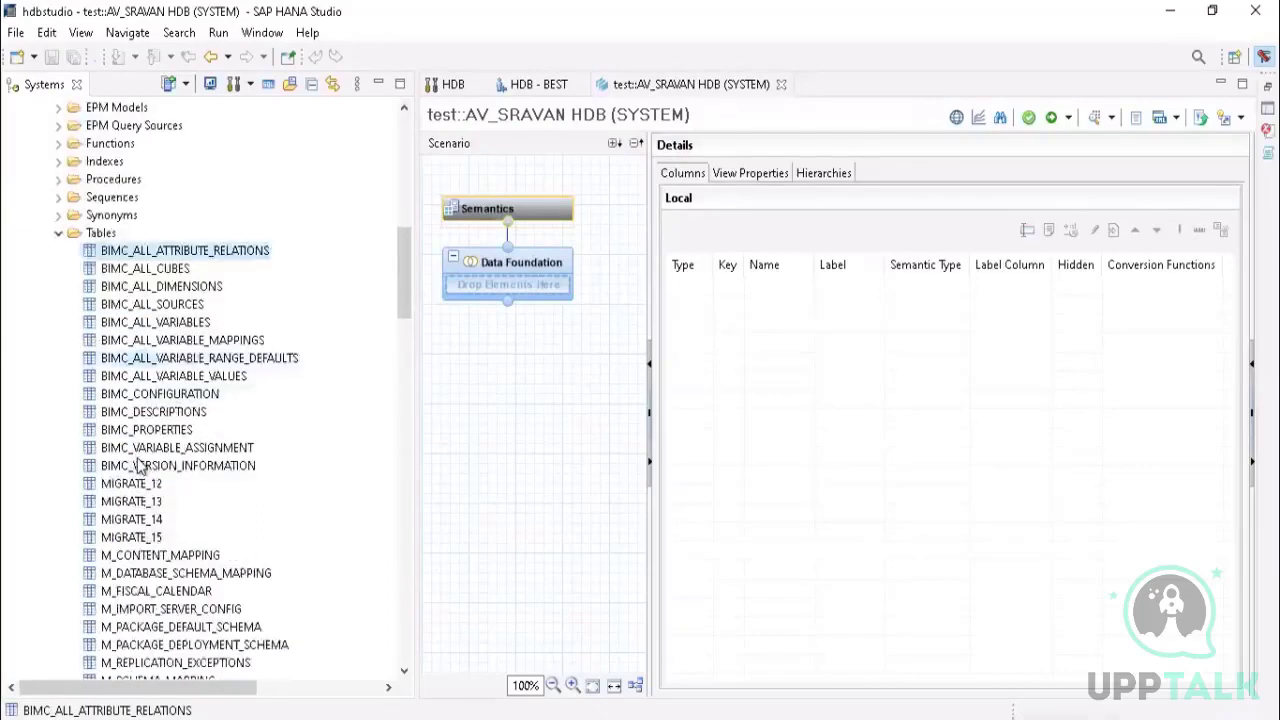
scroll(140, 468, "down", 4)
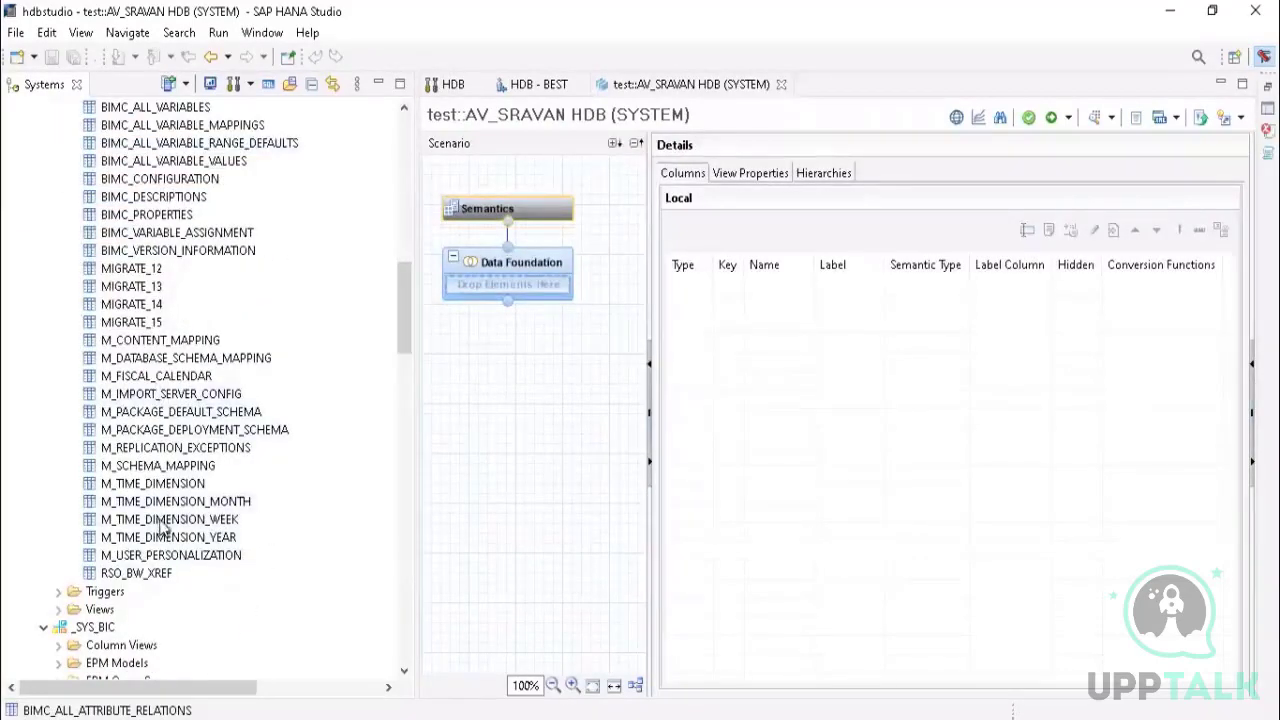
scroll(203, 522, "up", 3)
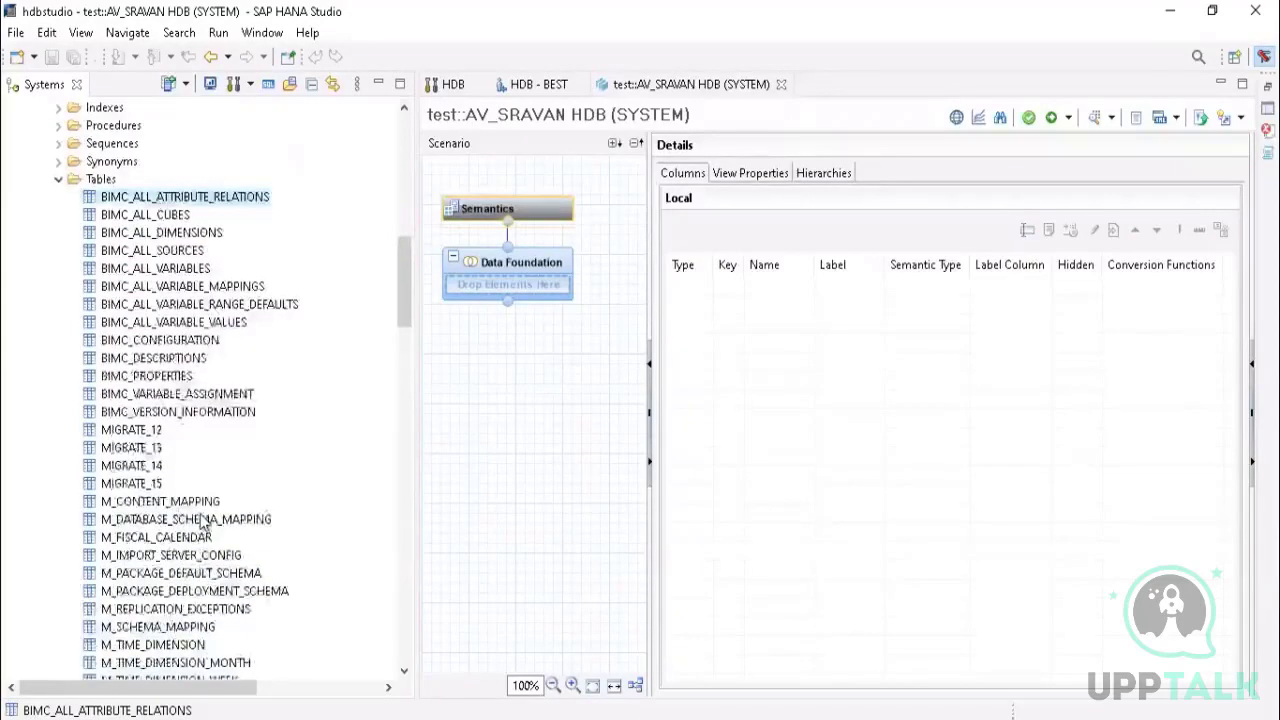
scroll(214, 523, "up", 2)
scroll(219, 523, "up", 1)
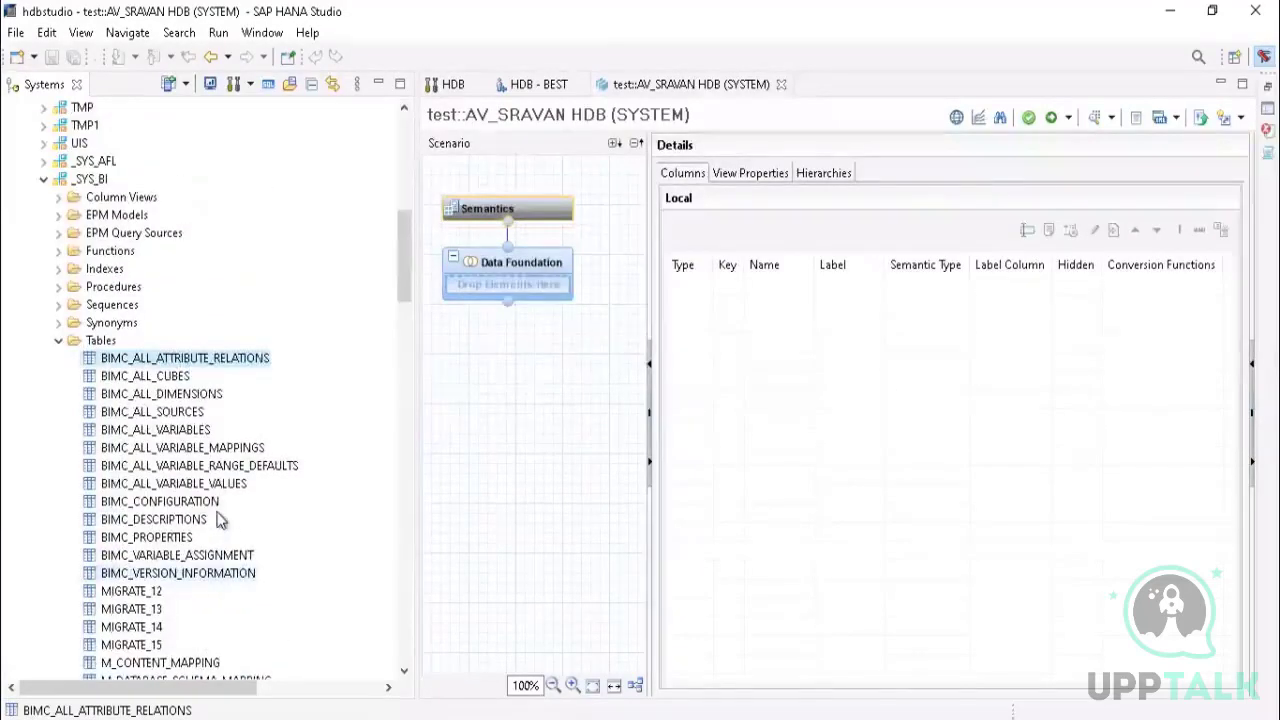
scroll(220, 519, "up", 2)
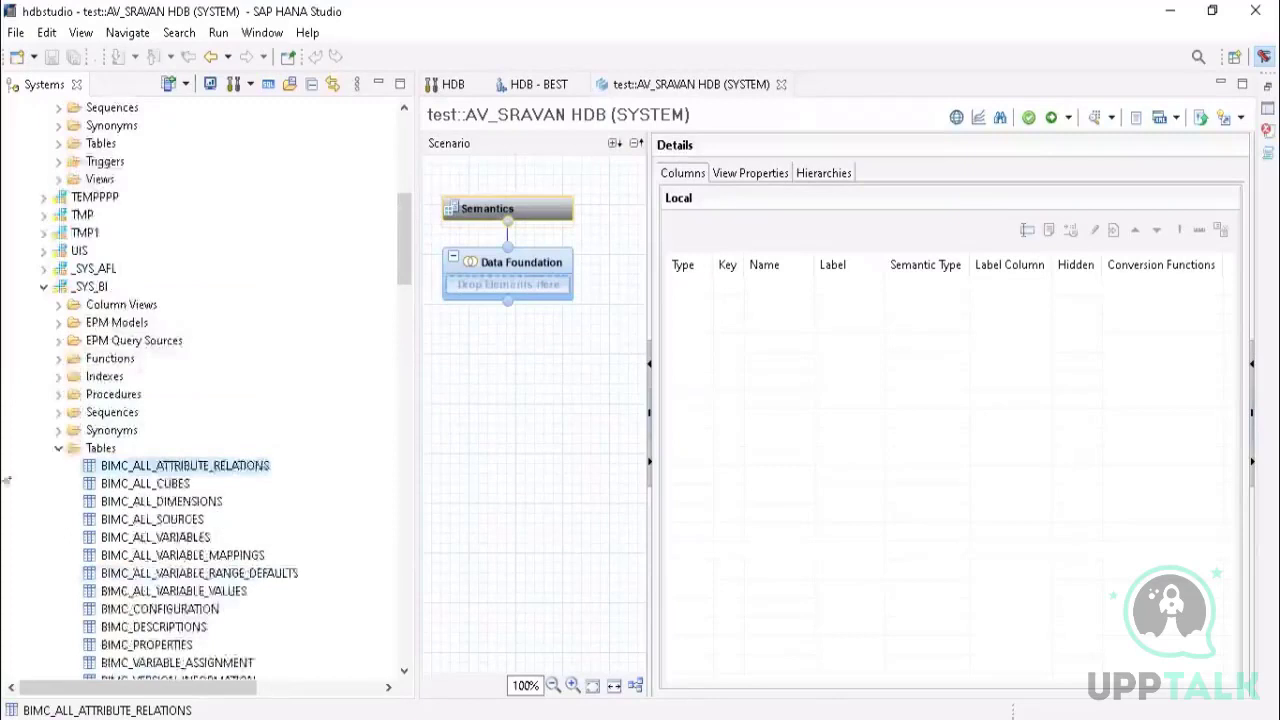
Step: Collapse the Tables folder of _SYS_BI and both the _SYS_BI and _SYS_BIC schemas in the Catalog
left_click(59, 449)
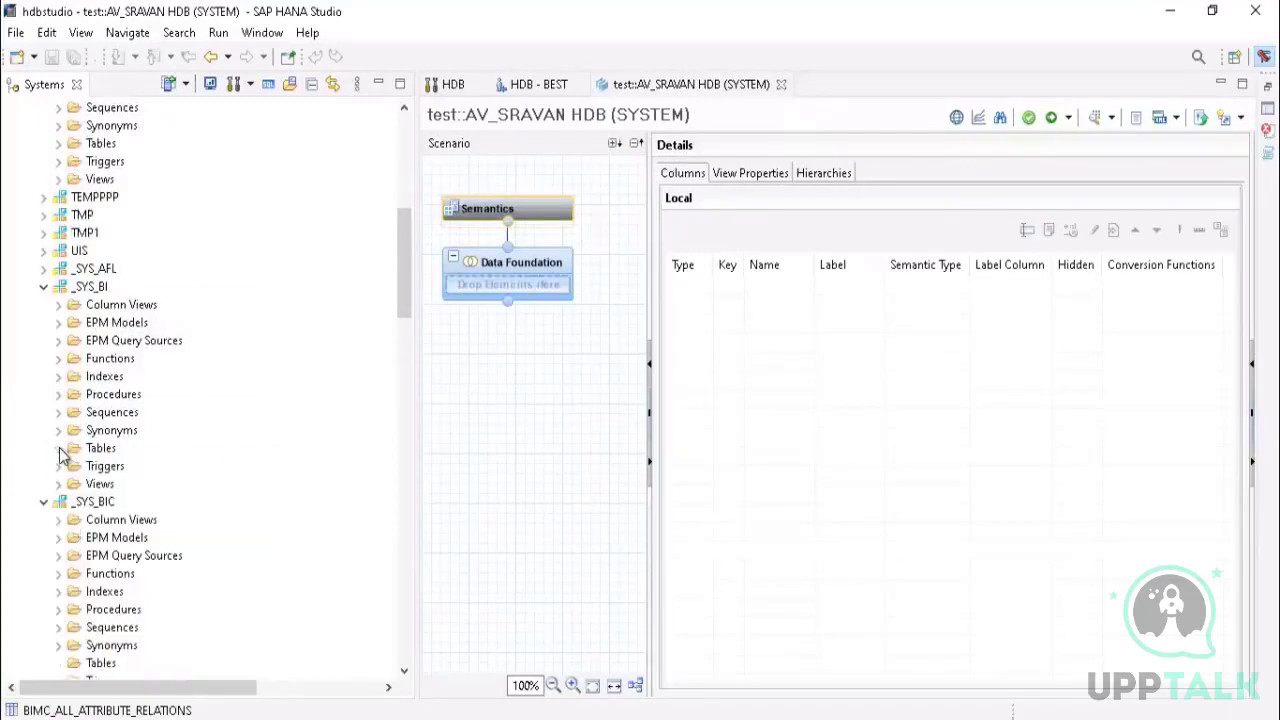
left_click(43, 286)
left_click(44, 306)
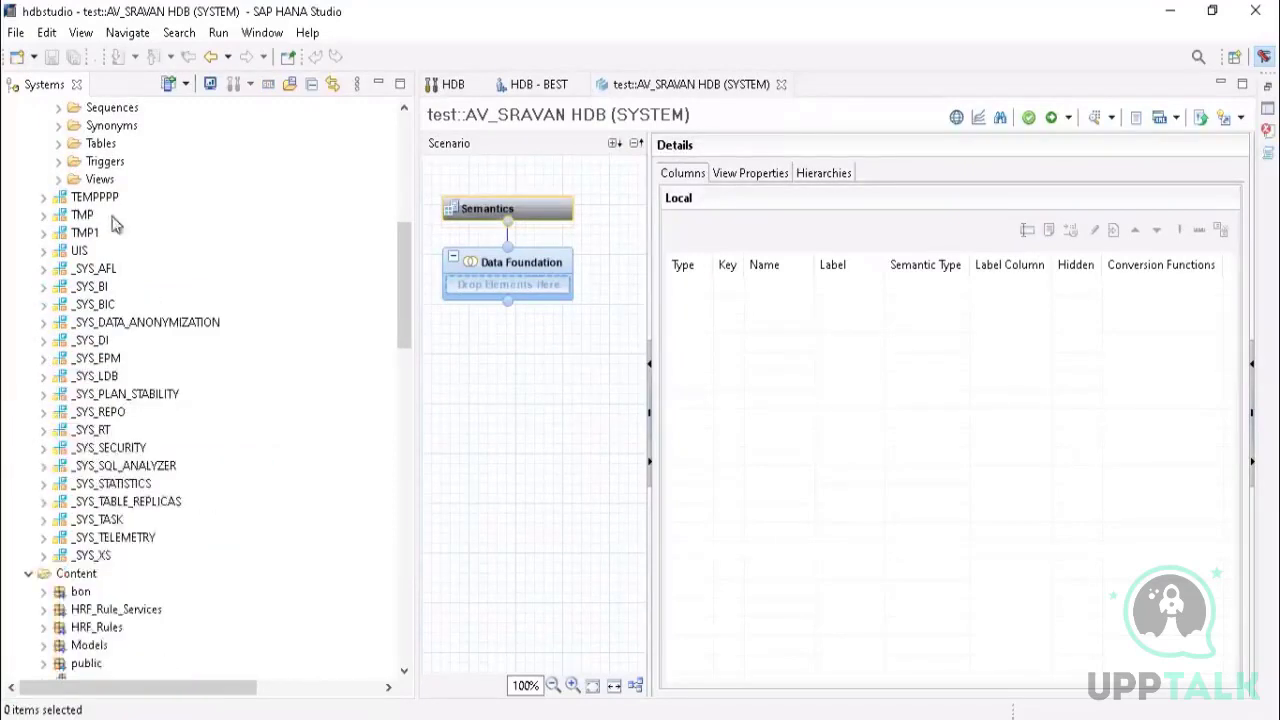
scroll(140, 330, "up", 6)
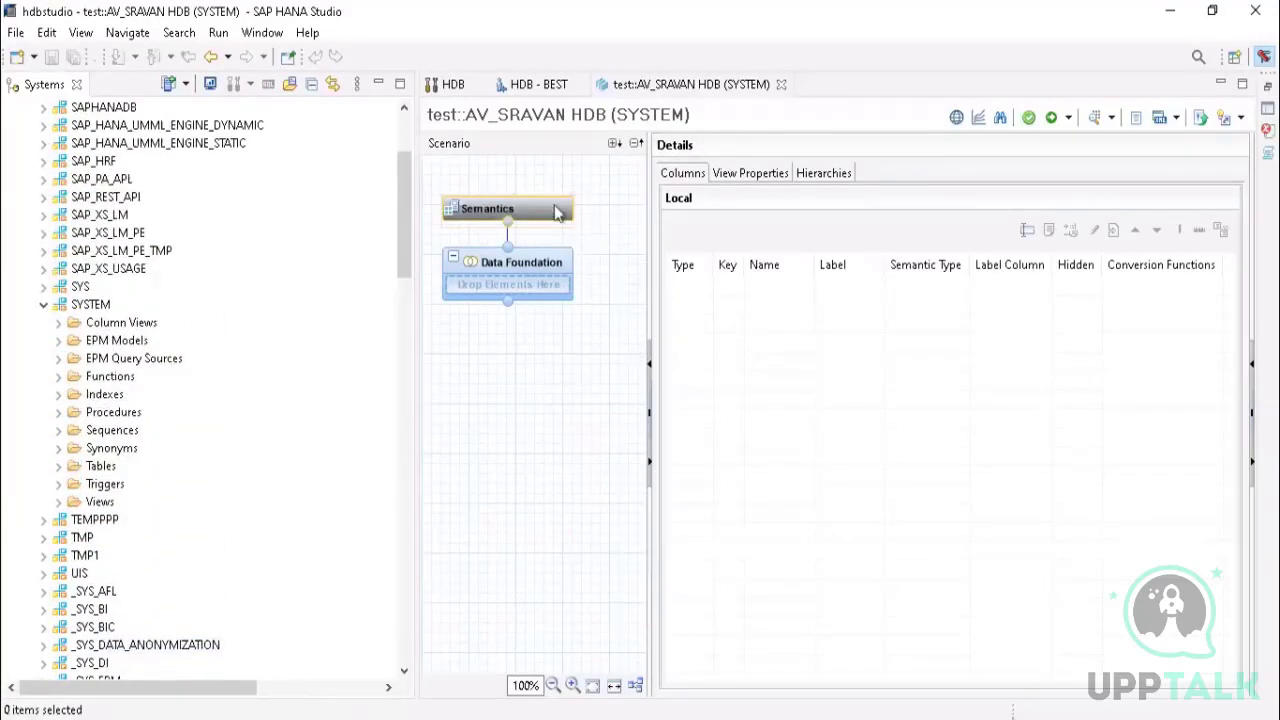
mouse_move(569, 222)
mouse_move(401, 216)
left_mouse_down()
mouse_move(402, 177)
mouse_move(408, 228)
mouse_move(407, 200)
mouse_move(407, 212)
left_mouse_up()
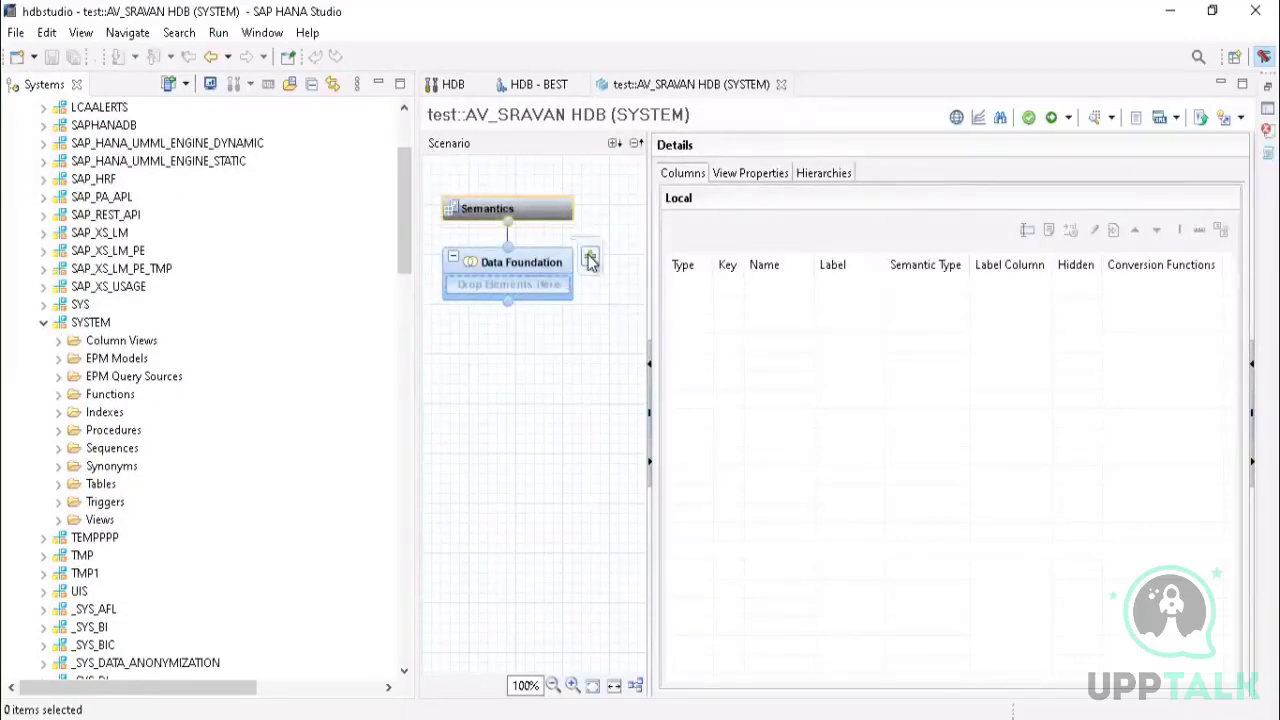
left_click(589, 258)
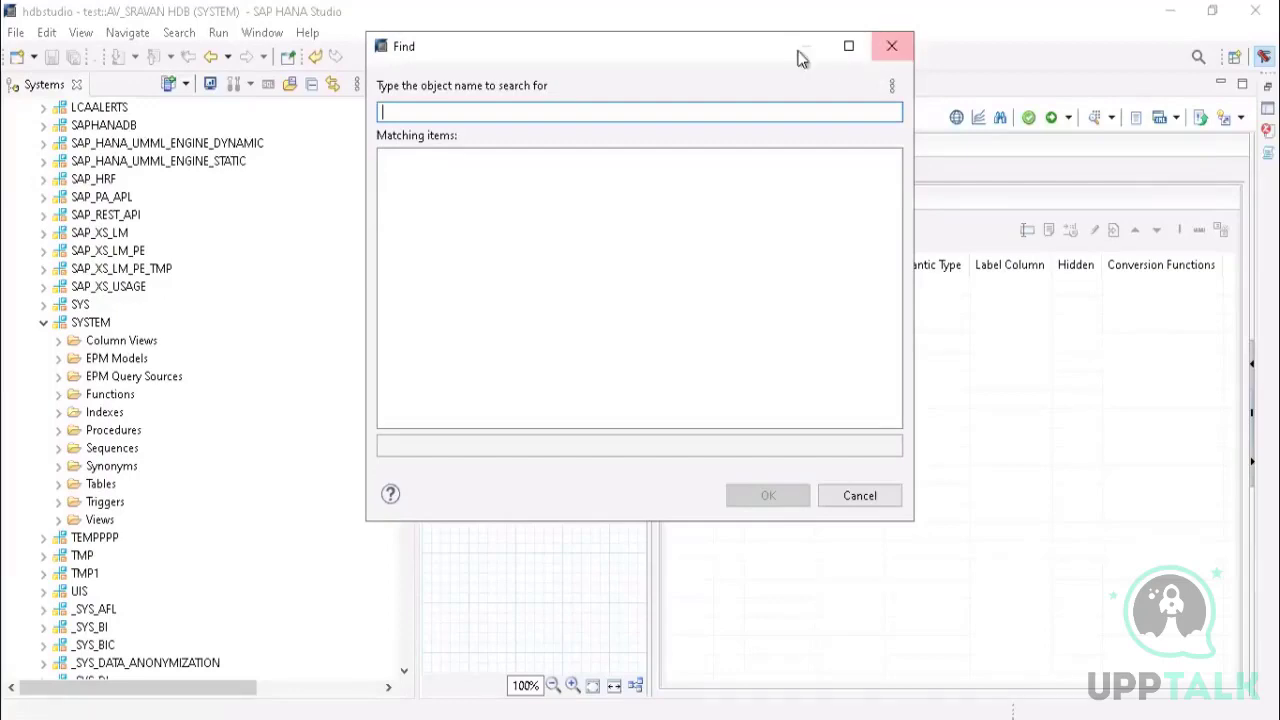
left_click(893, 47)
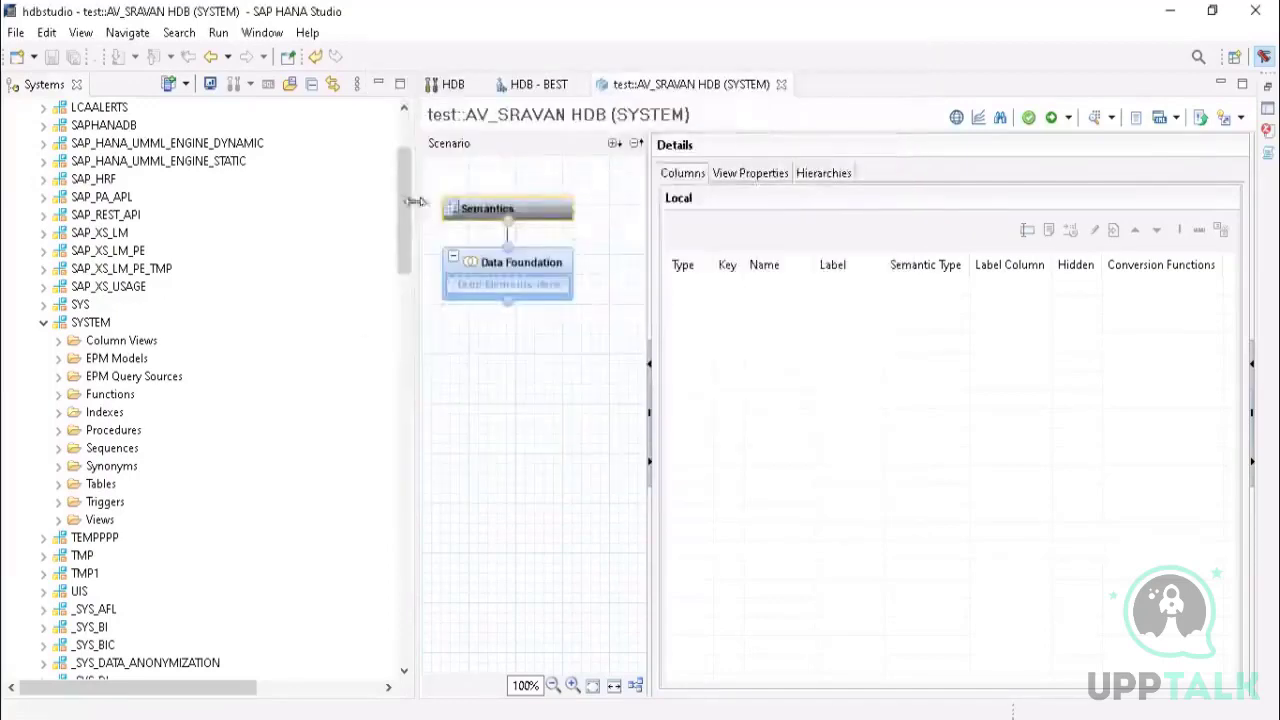
Step: Examine the Tables folder of the ECC1 schema in the Catalog, then collapse the ECC1 and SYSTEM schemas
left_click_drag(400, 205, 410, 278)
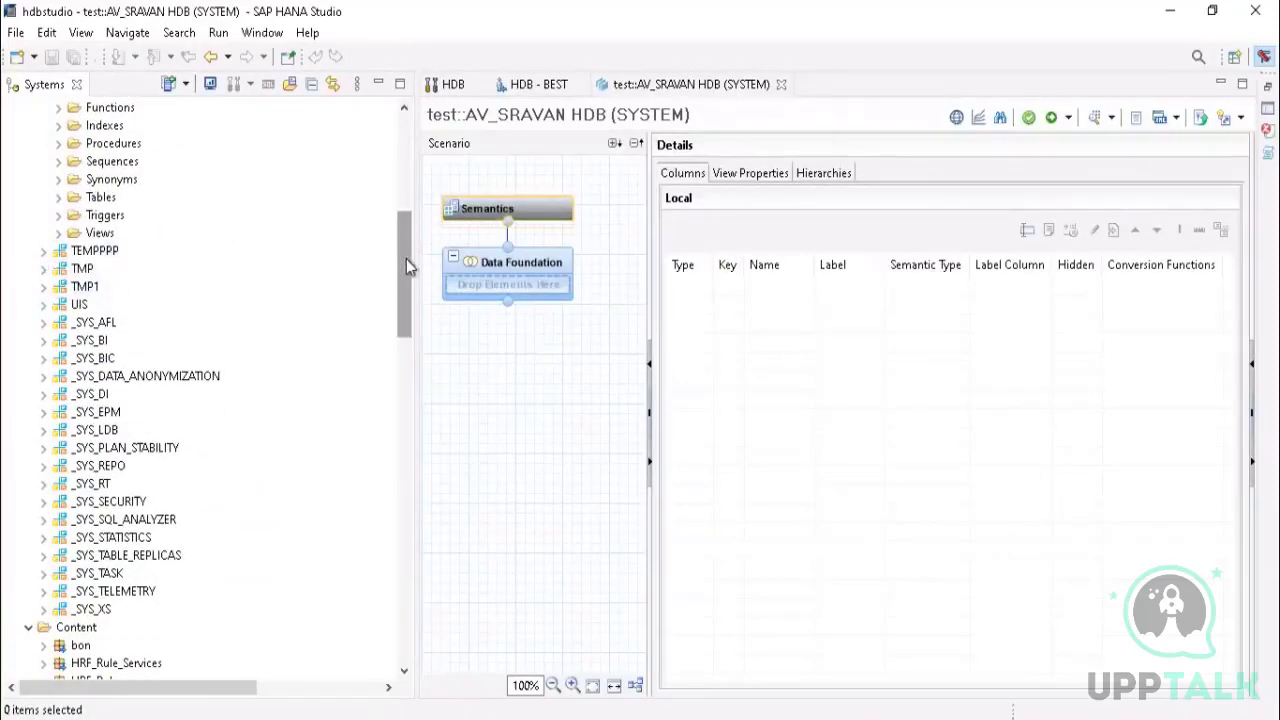
left_click_drag(405, 257, 393, 148)
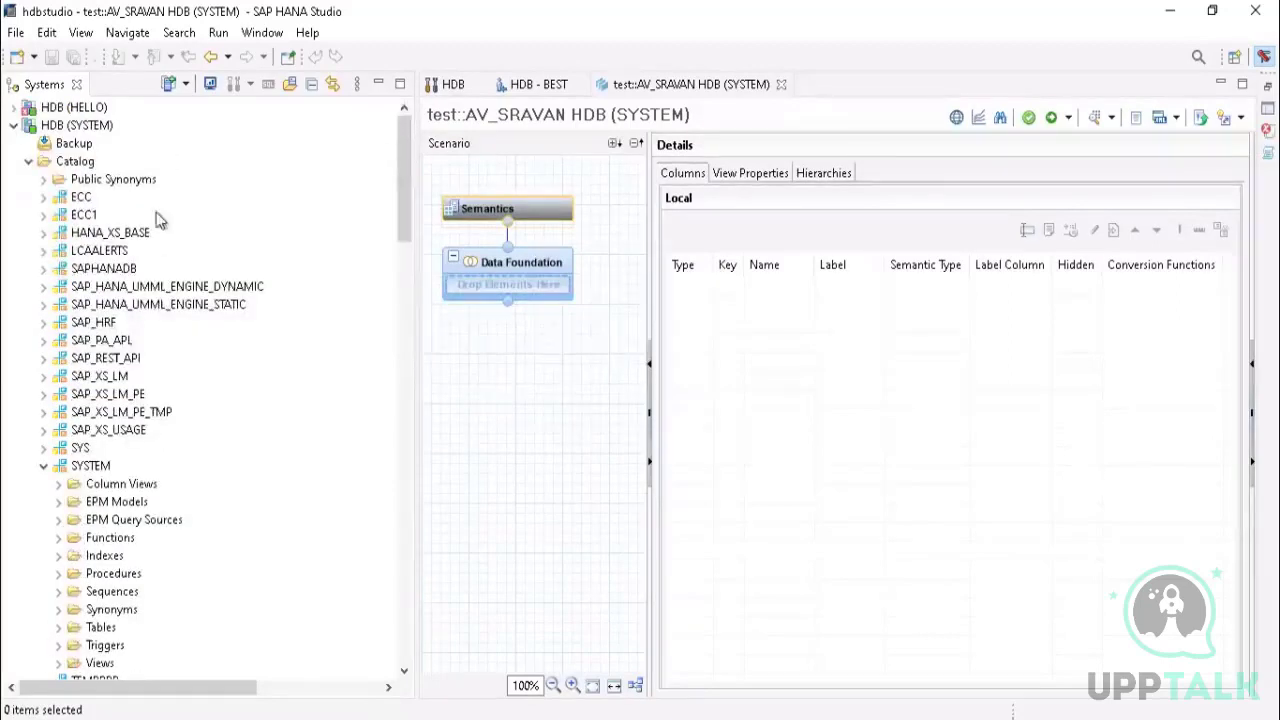
left_click(44, 216)
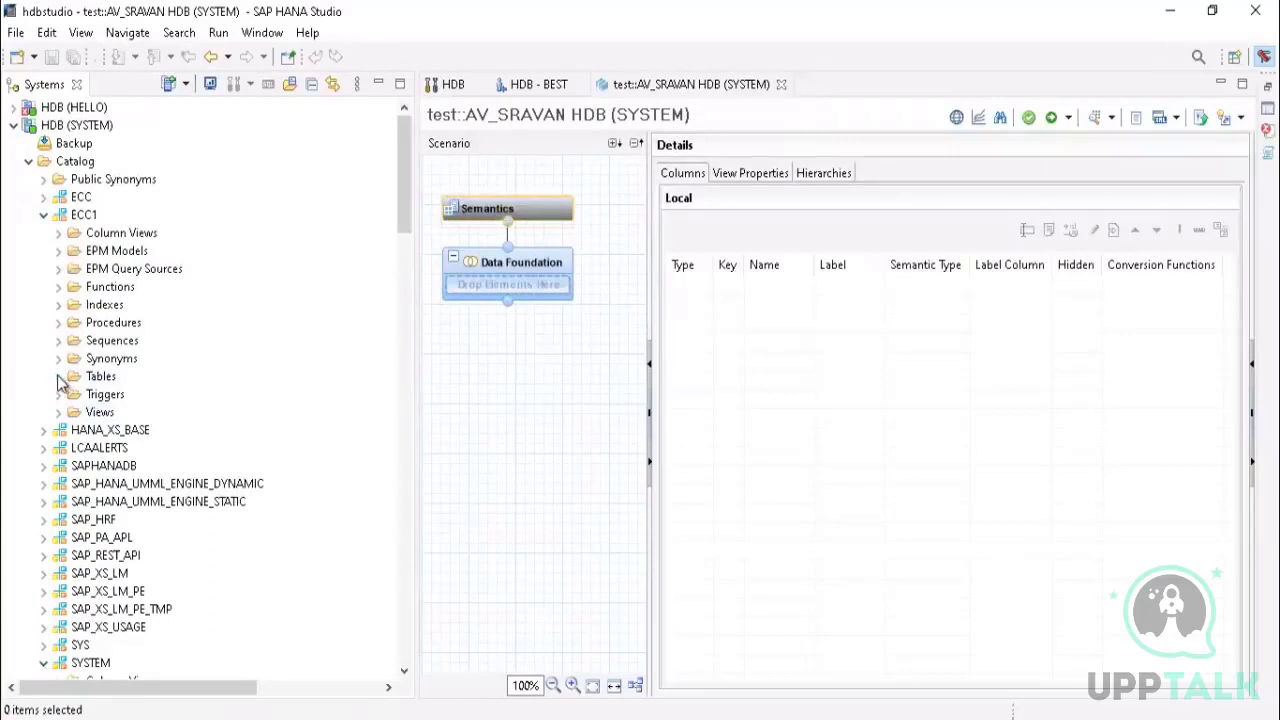
left_click(58, 377)
left_click(42, 214)
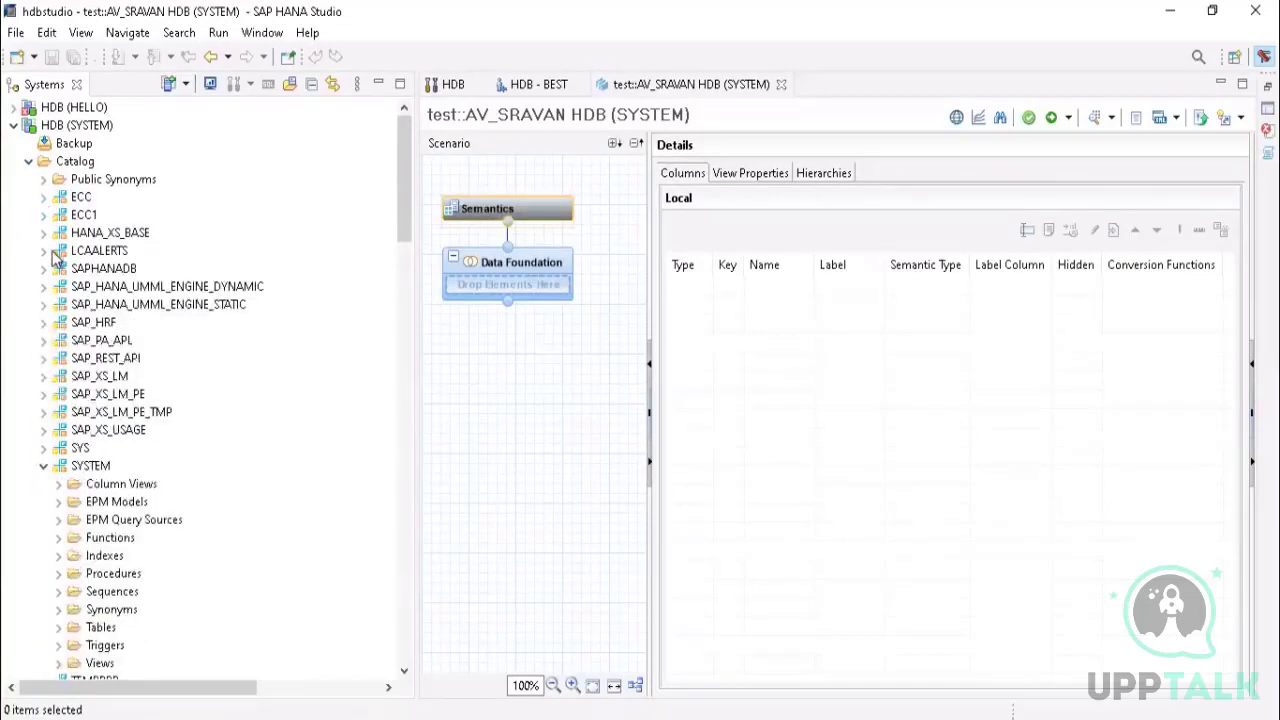
left_click(43, 466)
Step: Expand the UIS schema and its Tables folder in the Catalog and examine which tables it offers
scroll(100, 470, "down", 3)
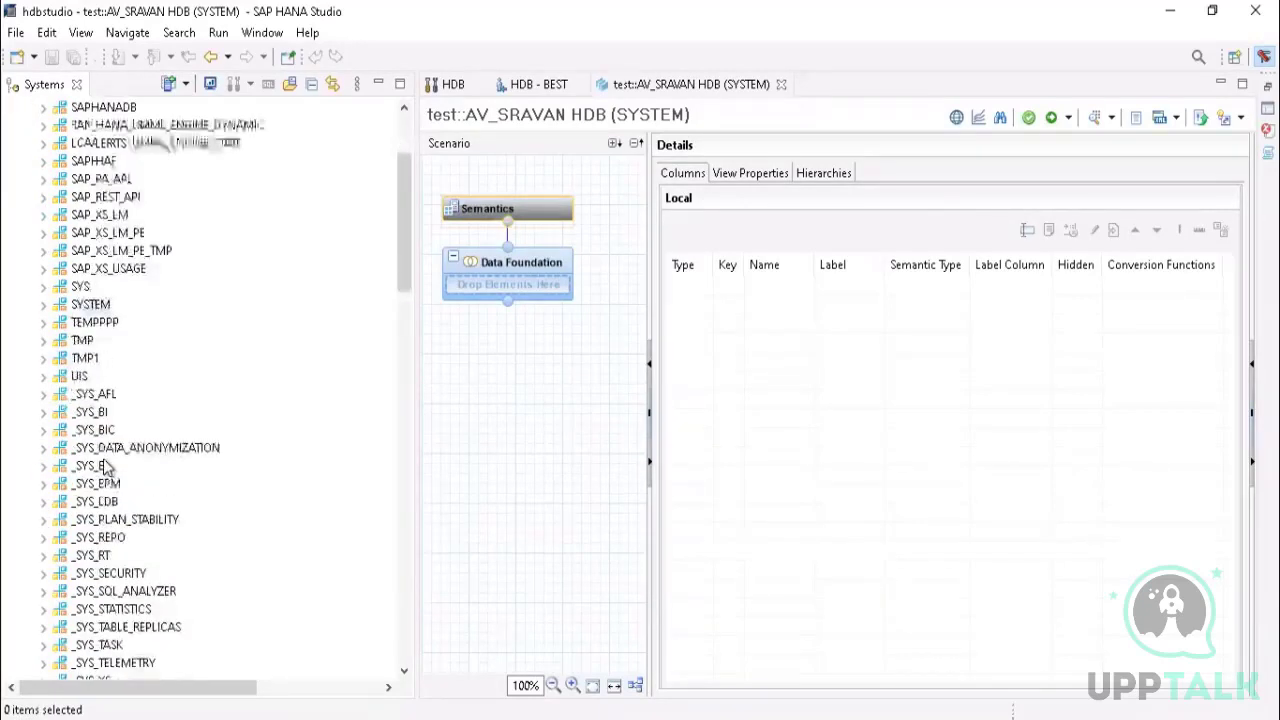
left_click(43, 377)
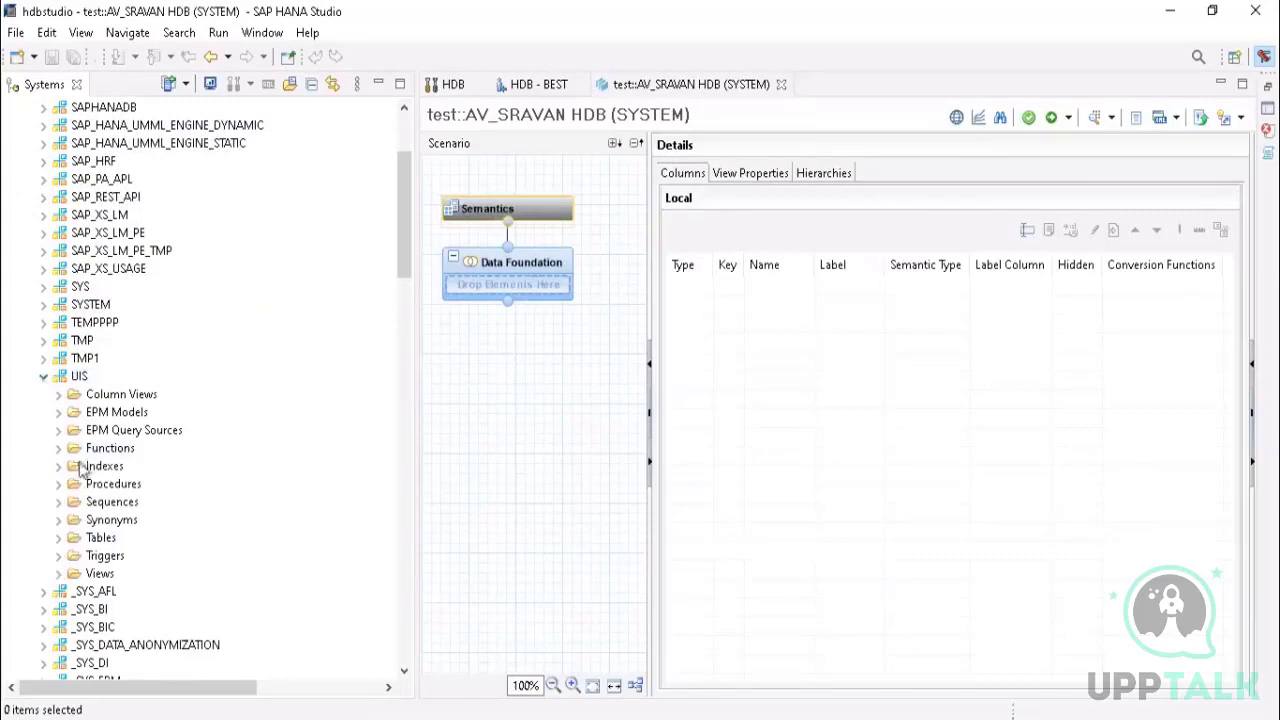
left_click(62, 538)
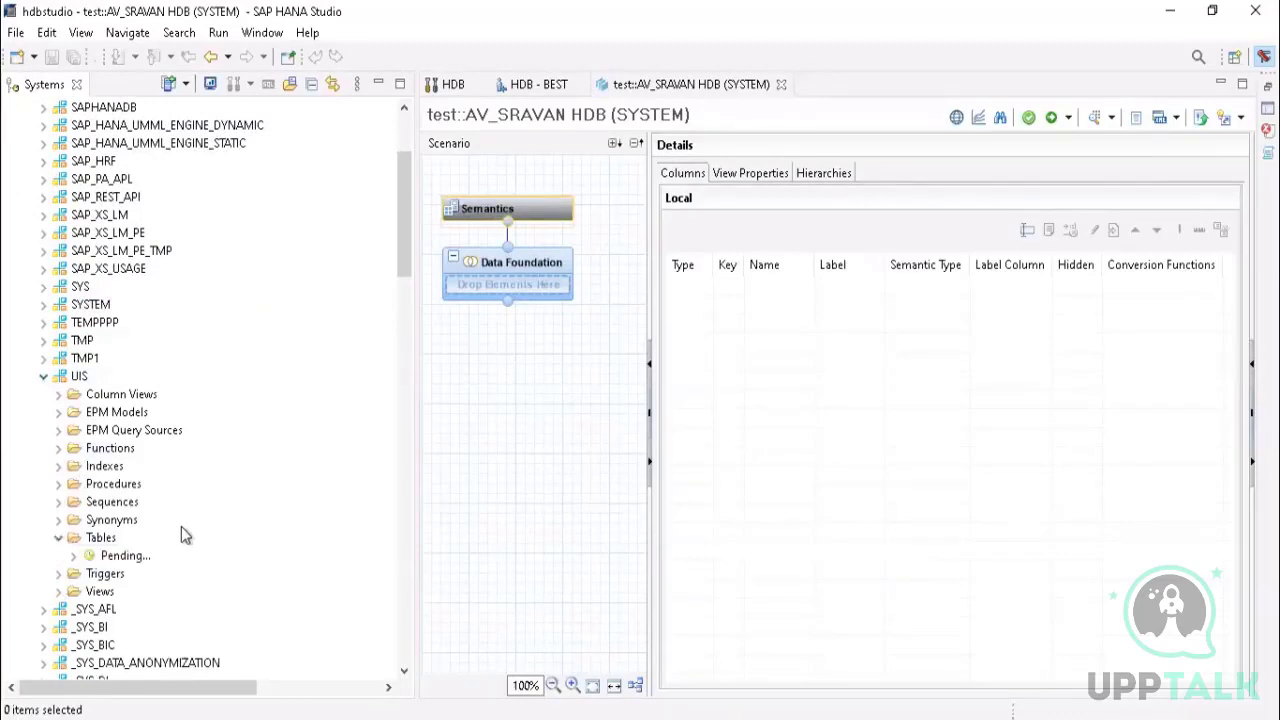
scroll(182, 528, "down", 2)
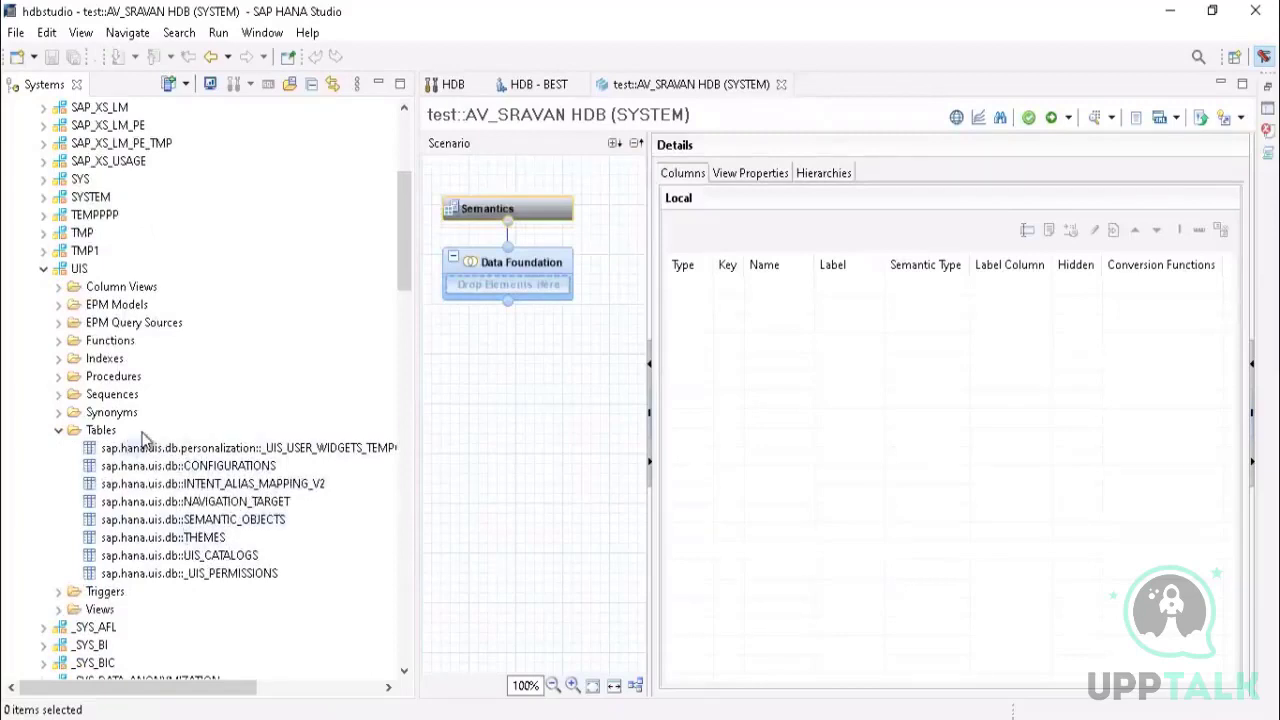
scroll(138, 472, "down", 2)
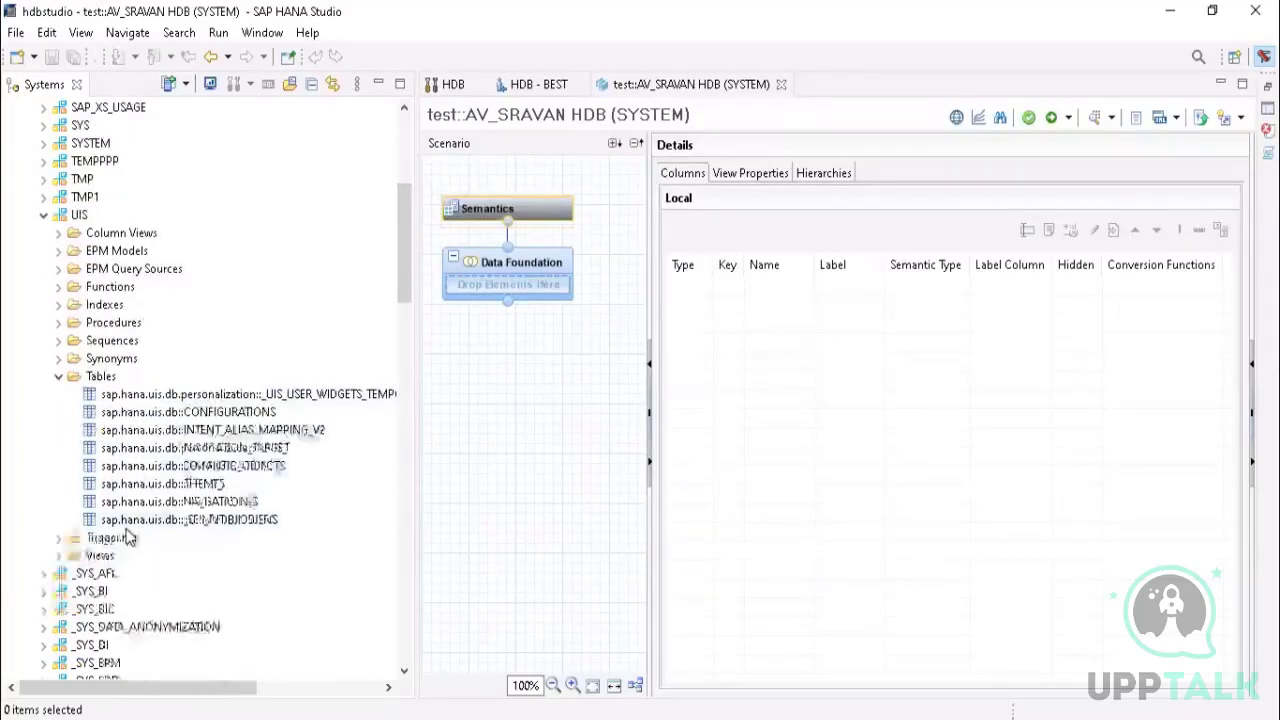
left_click(59, 485)
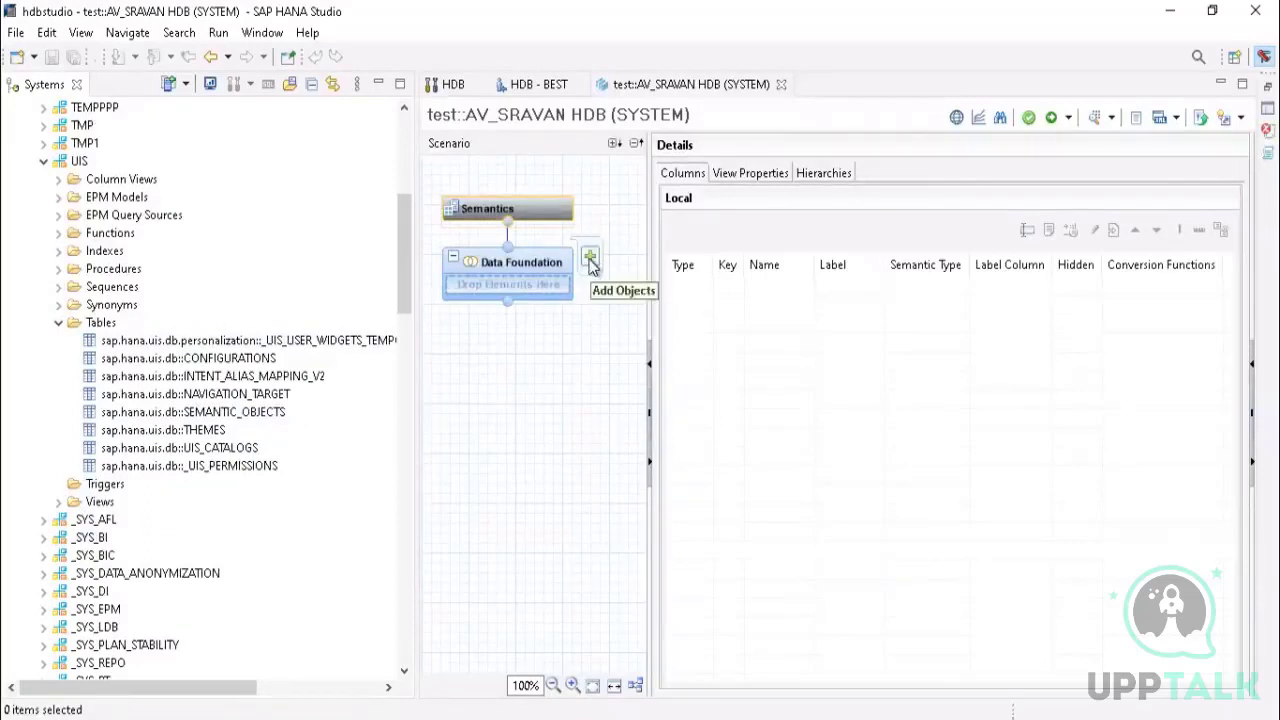
Step: Search for UIS objects for the Data Foundation and add the table UISRC_R_TYP (SAPHANADB)
left_click(590, 258)
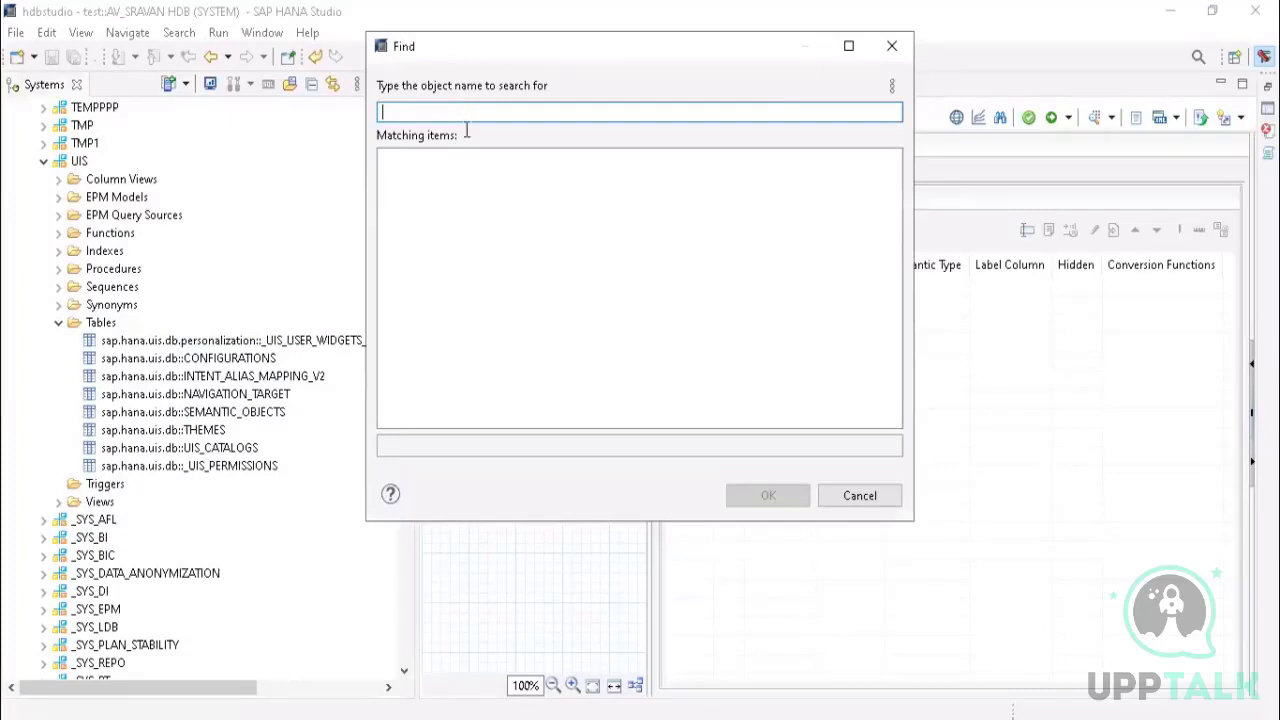
key("ctrl+super+o")
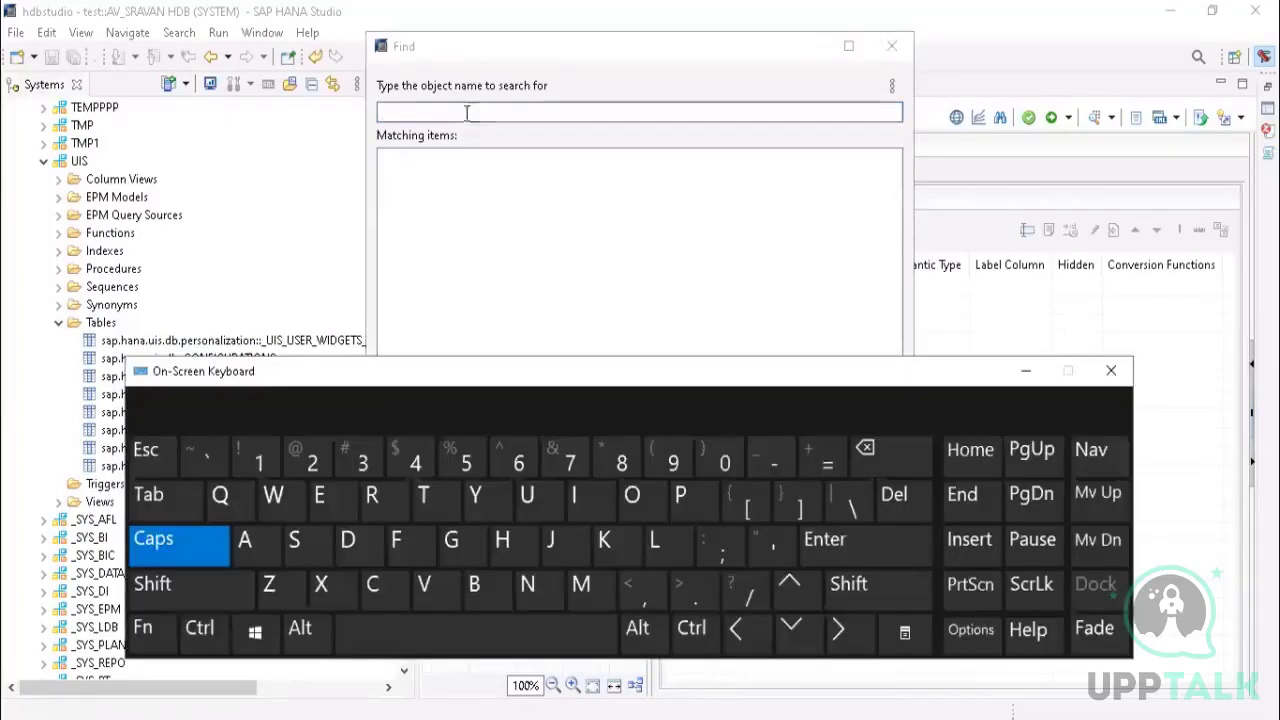
left_click(530, 510)
left_click(574, 500)
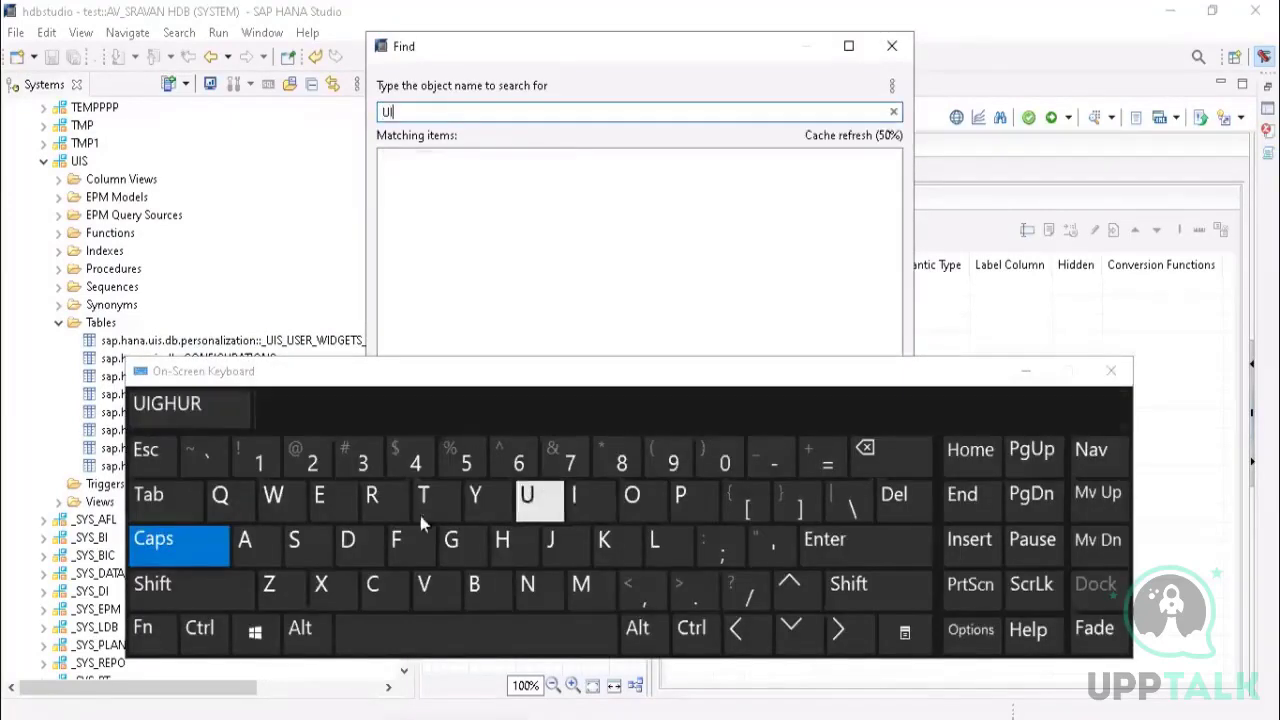
left_click(302, 540)
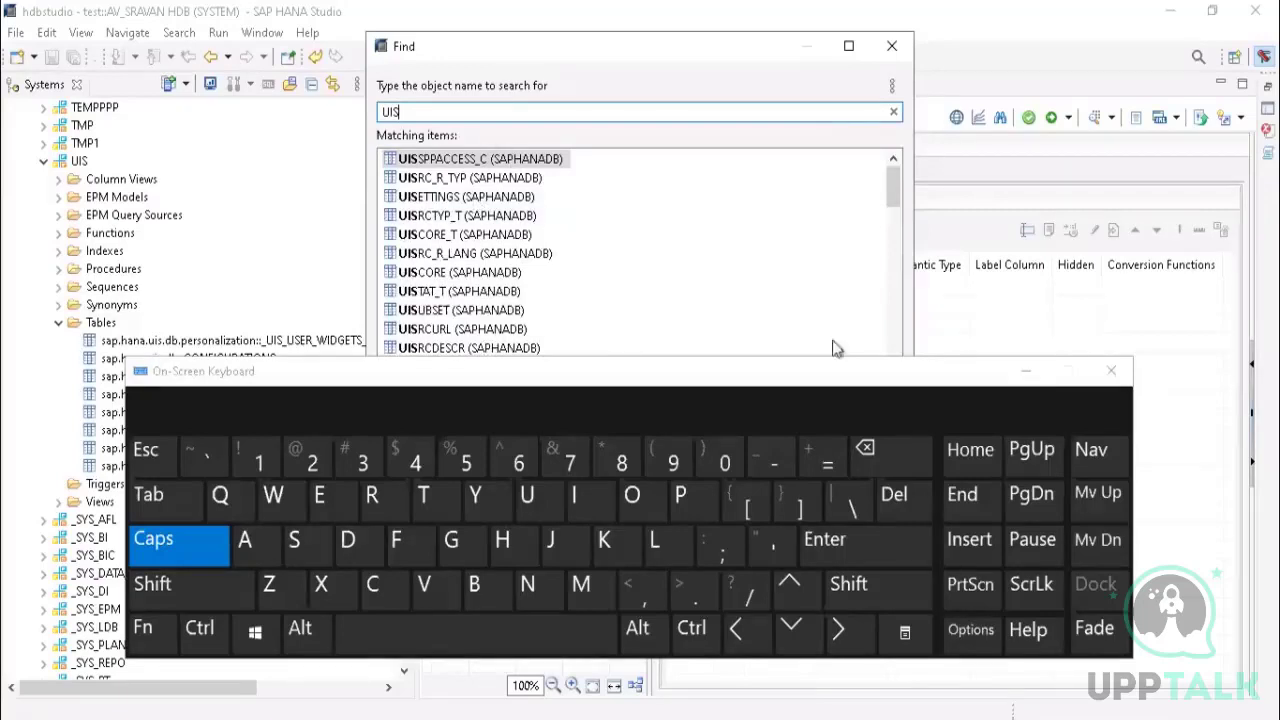
left_click(1026, 372)
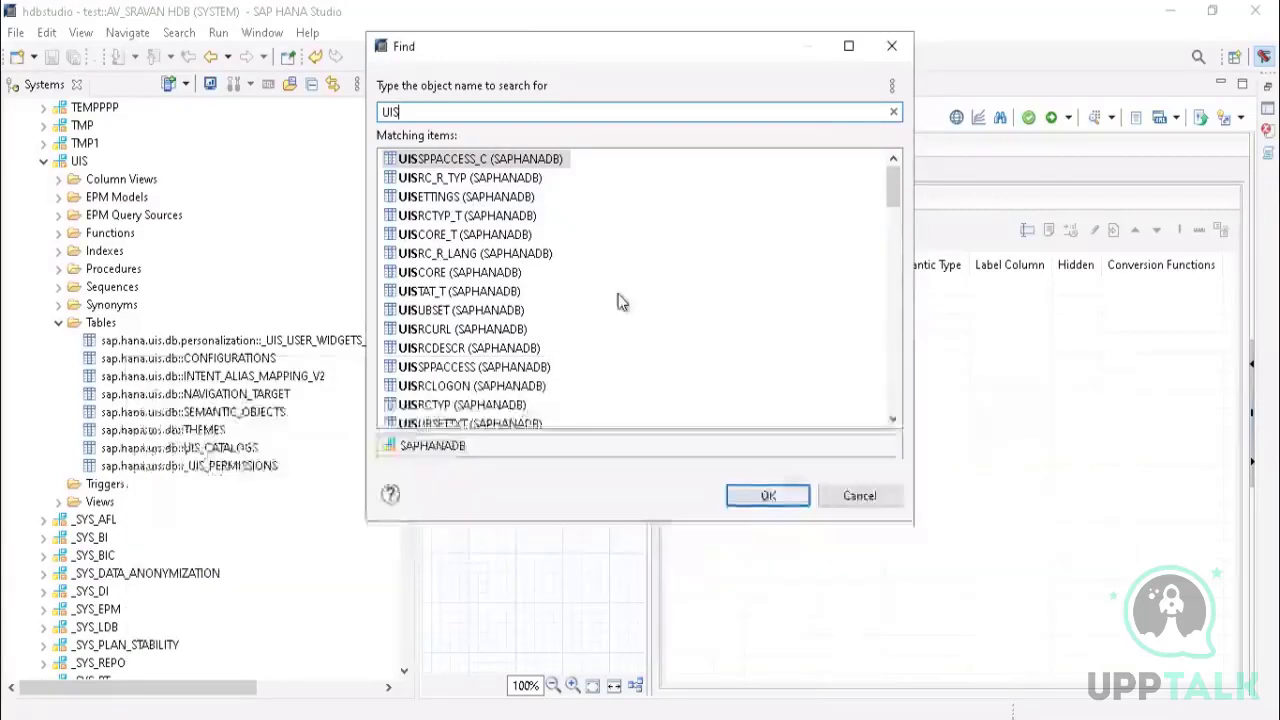
double_click(462, 180)
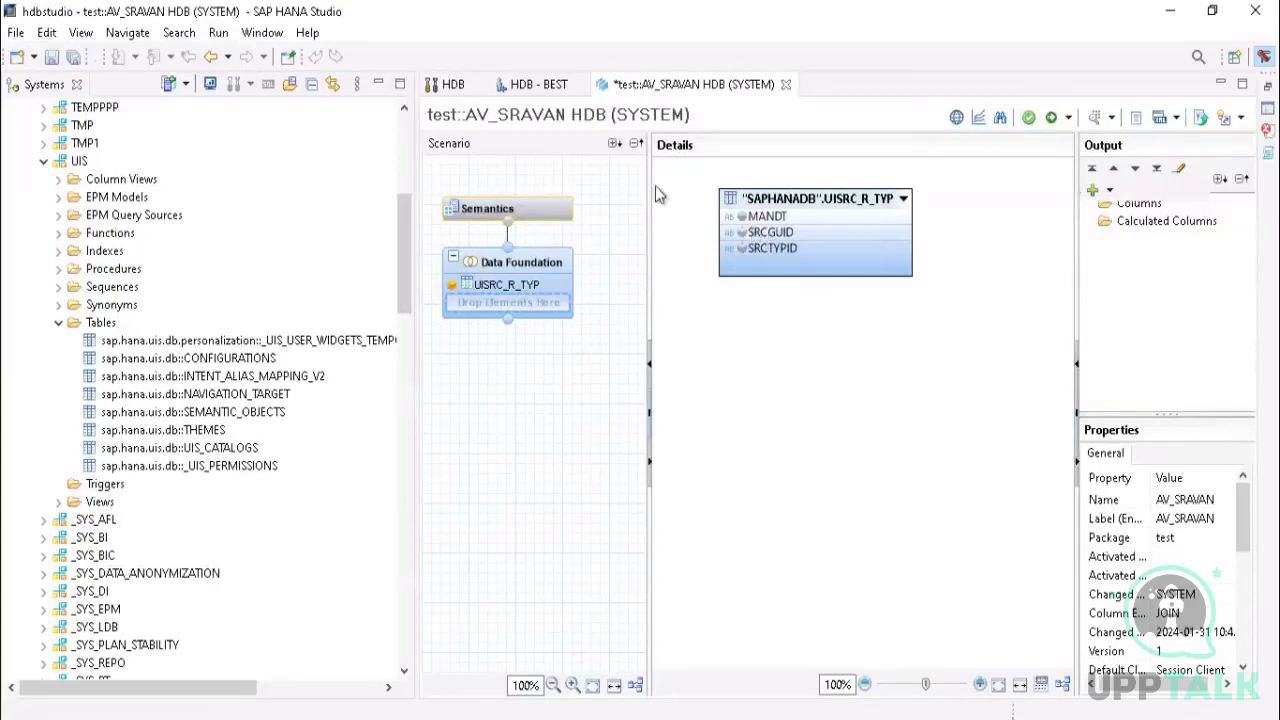
Step: Add the SRCGUID, SRCTYPID and MANDT columns of UISRC_R_TYP to the Data Foundation's output
left_click(742, 234)
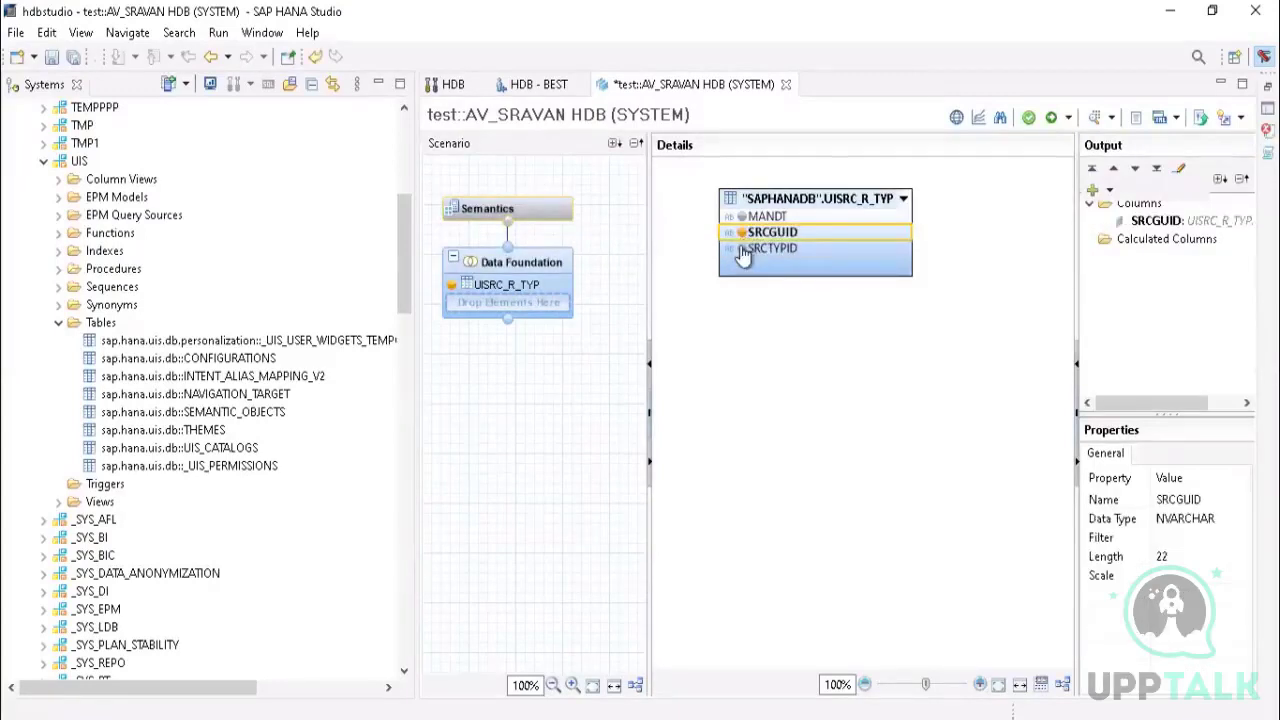
left_click(742, 250)
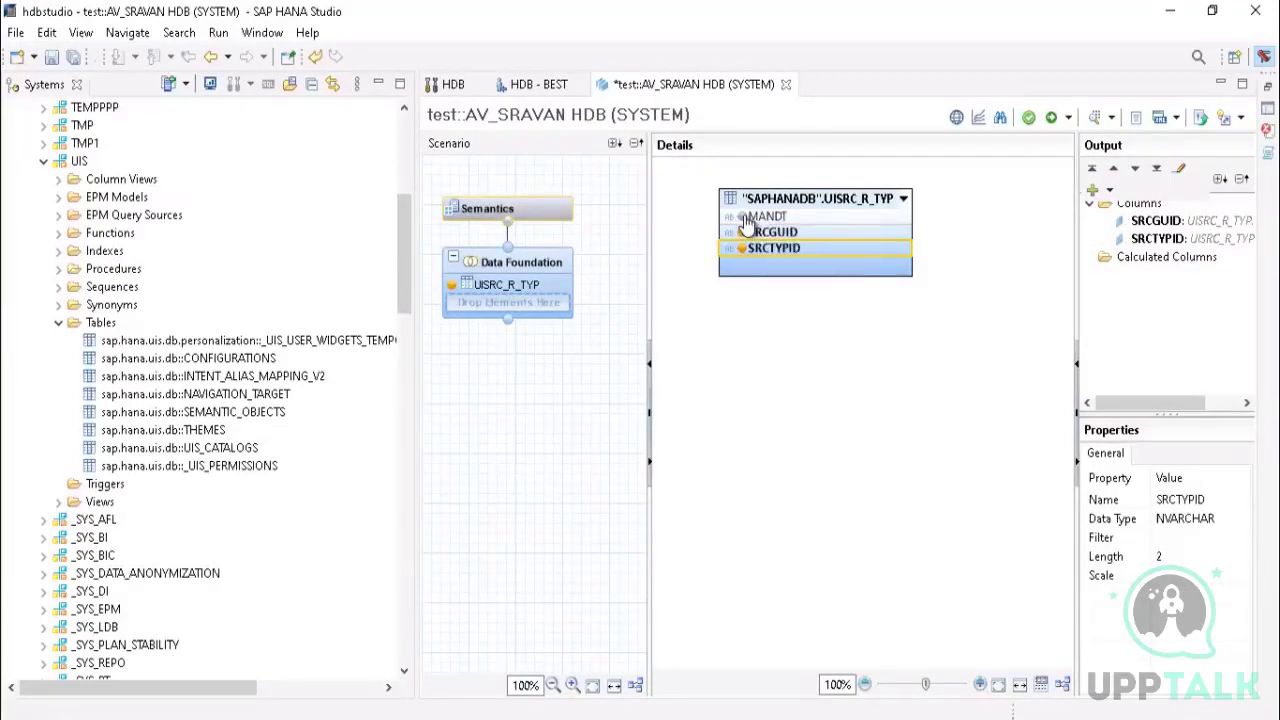
left_click(742, 217)
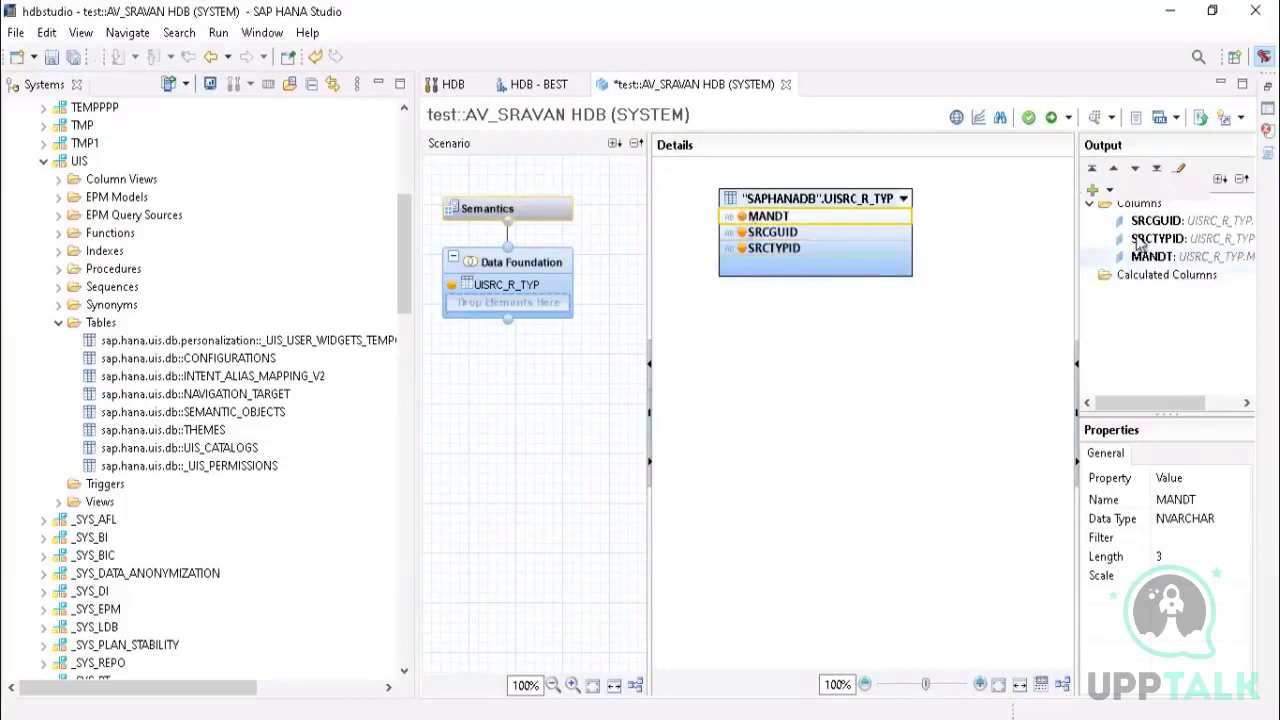
mouse_move(588, 214)
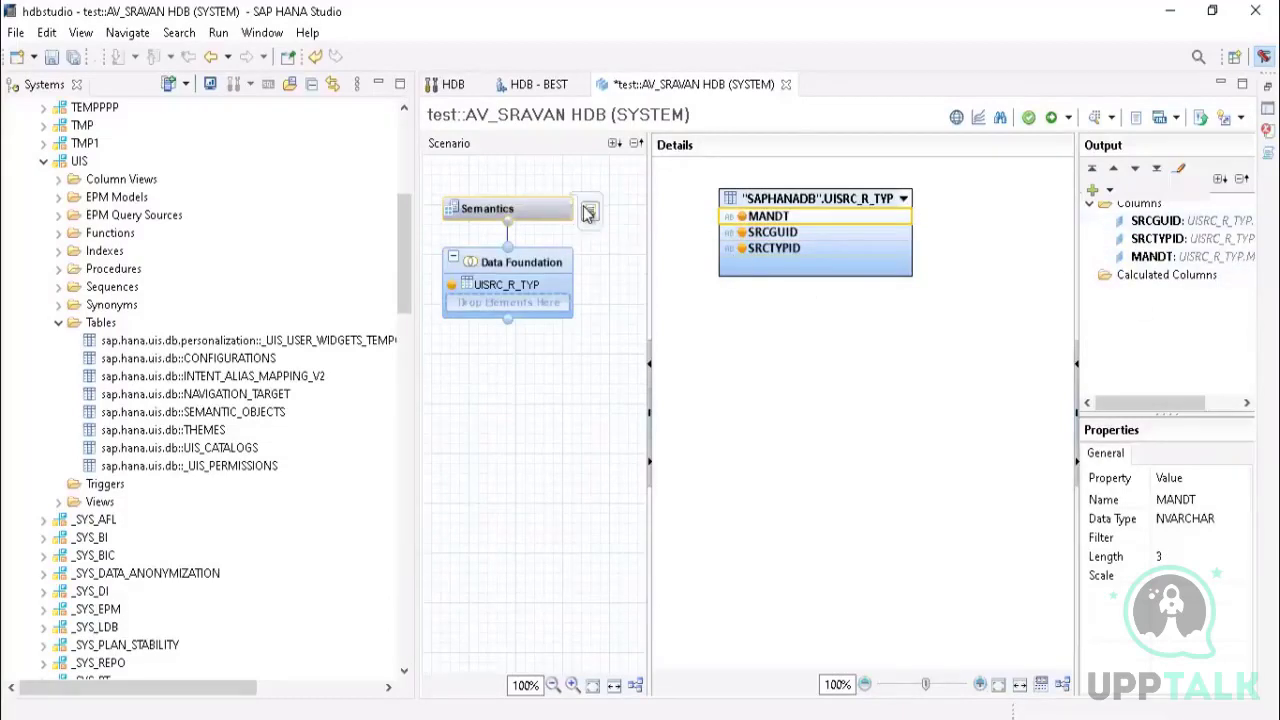
left_click(590, 214)
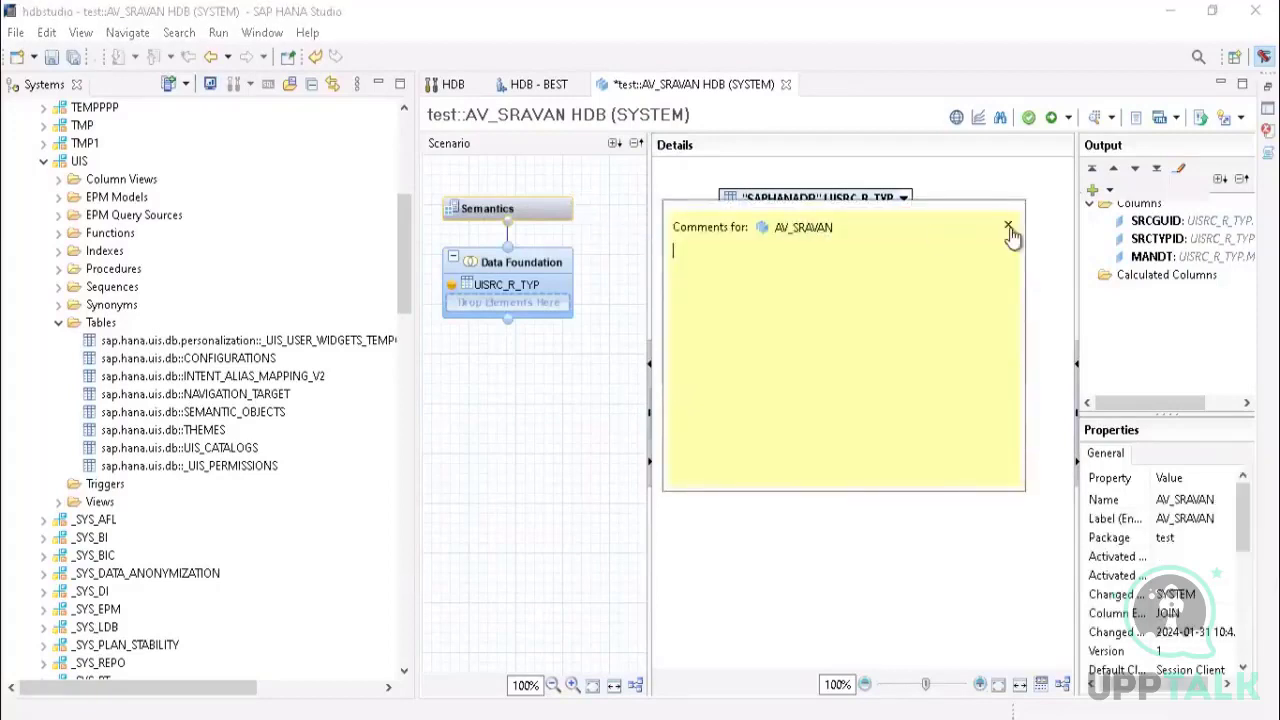
left_click(1008, 226)
Step: Mark SRCGUID, SRCTYPID and MANDT as key columns in the Semantics node
left_click(487, 212)
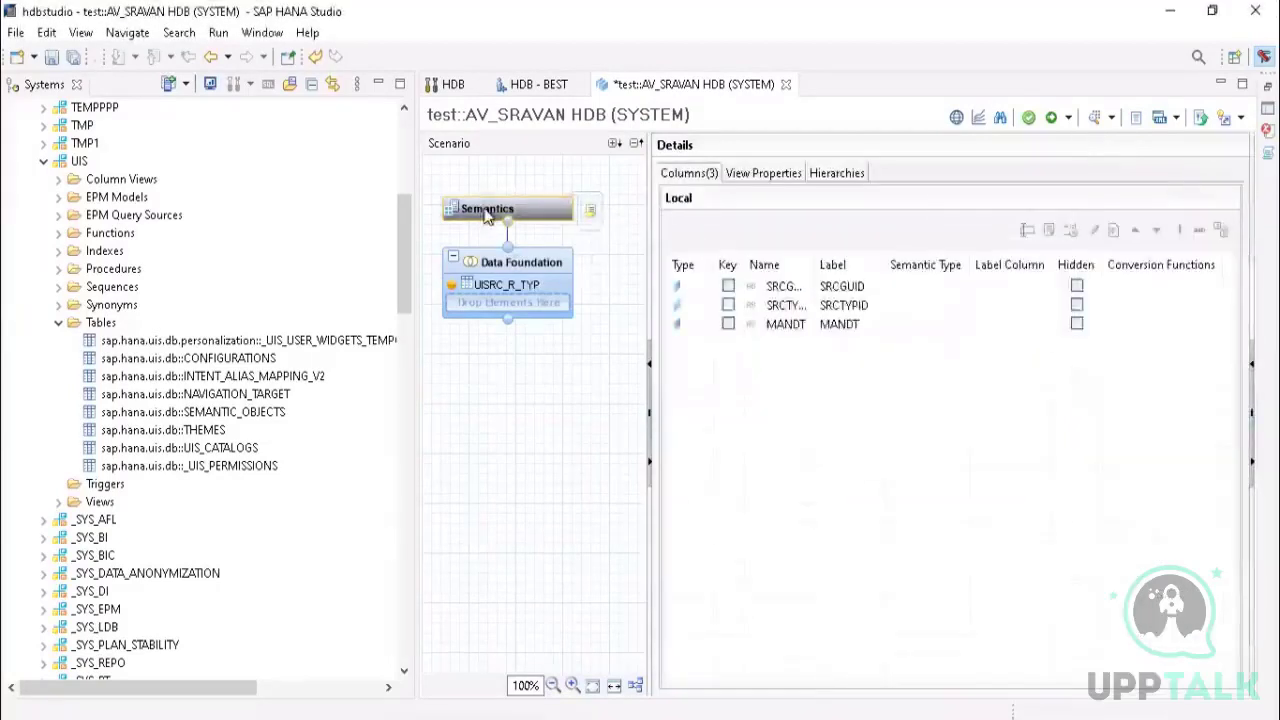
left_click(728, 286)
left_click(728, 305)
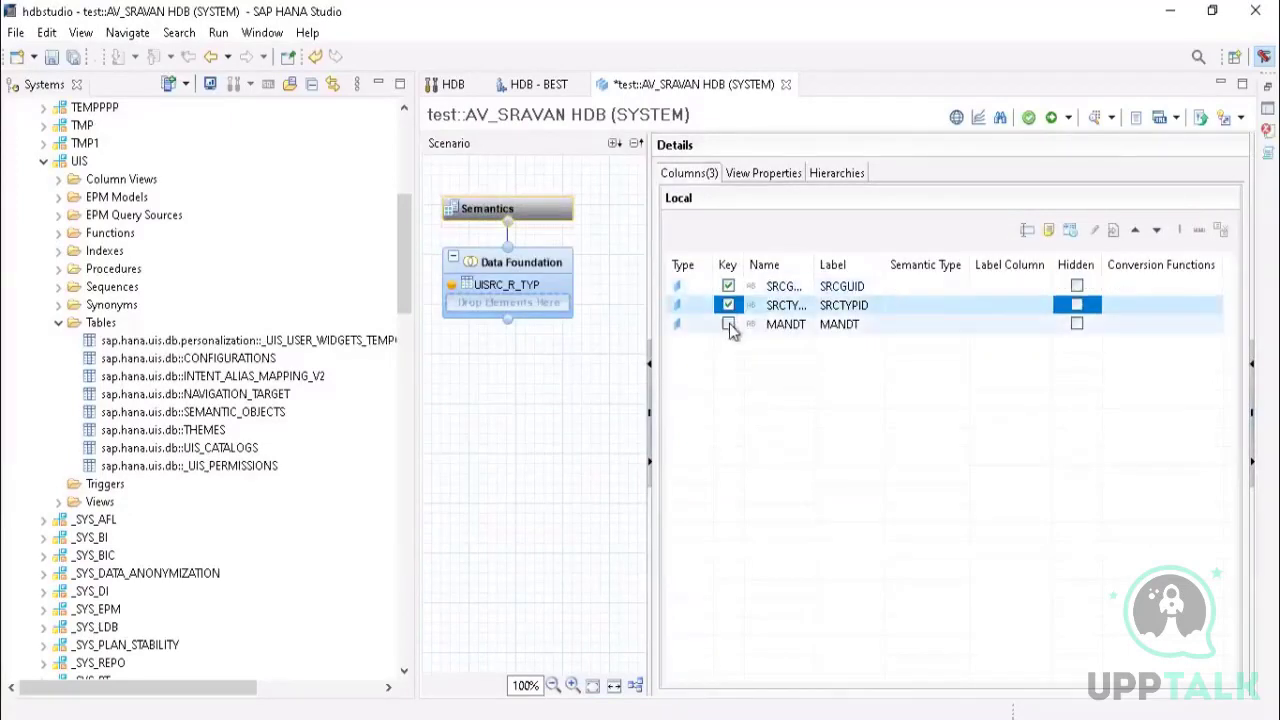
left_click(728, 324)
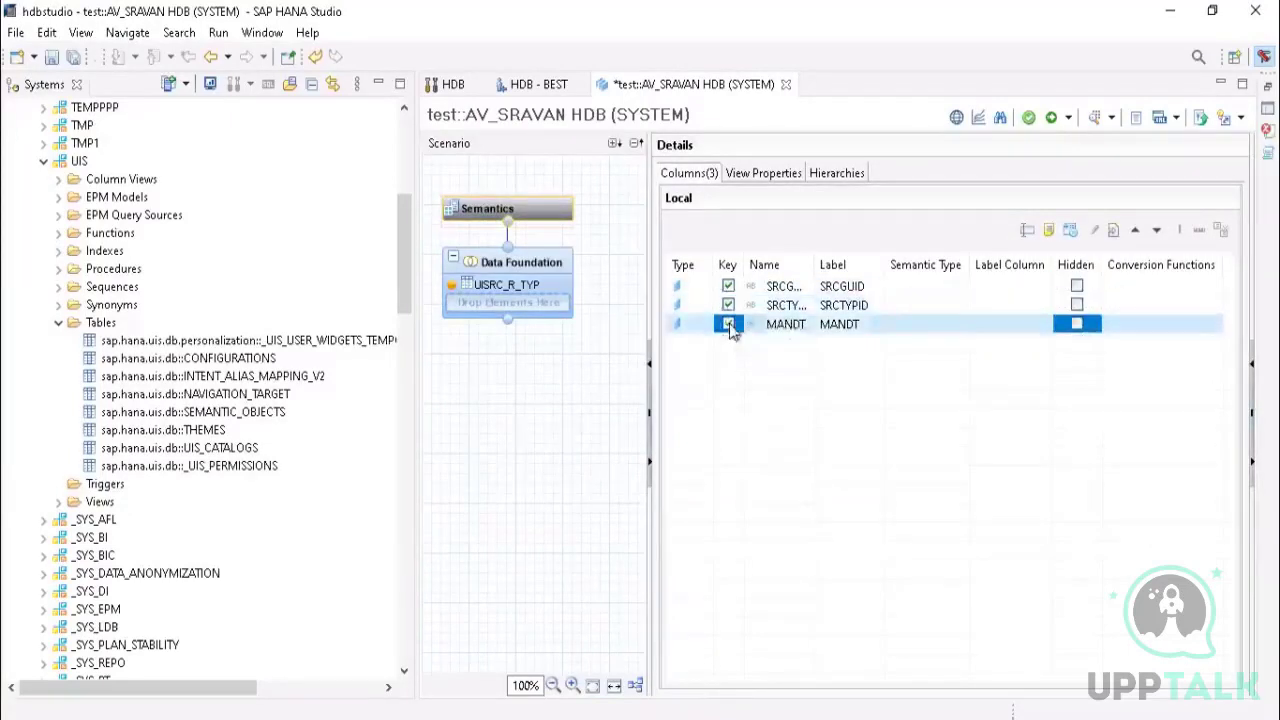
Step: Examine the attribute view's general and advanced properties and the names of its SRCGUID and SRCTYPID columns
left_click(758, 176)
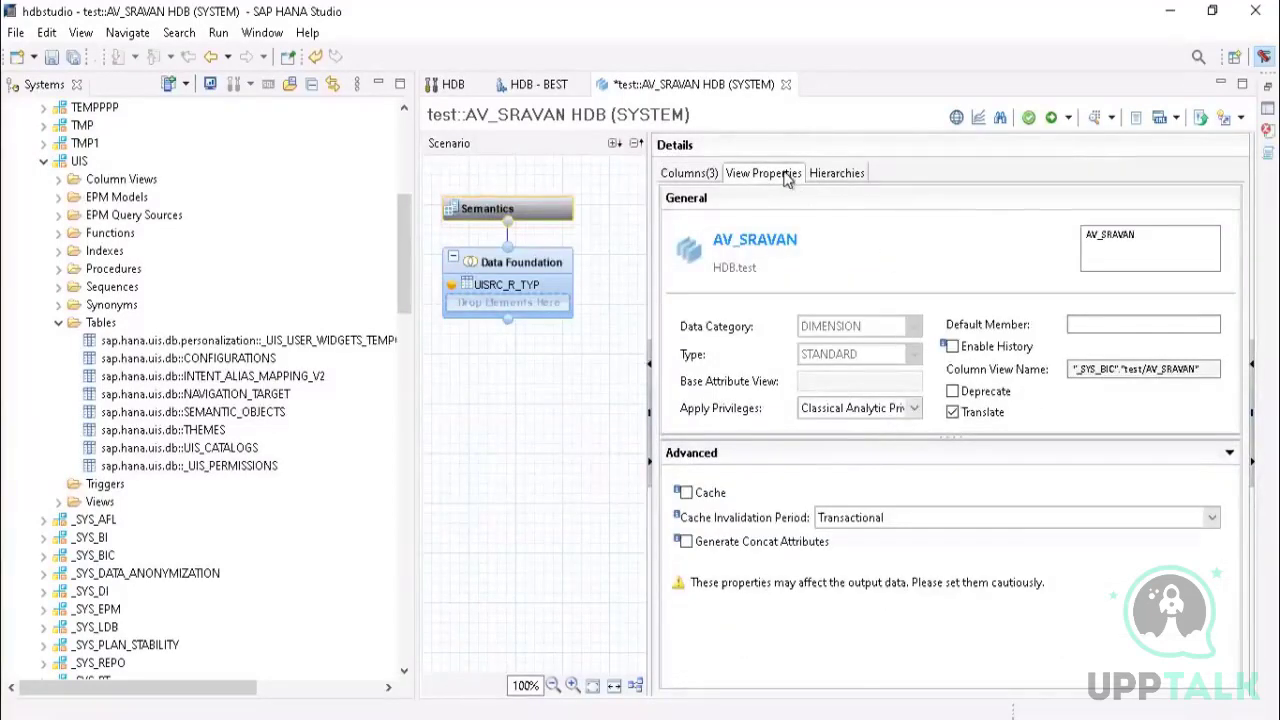
left_click(690, 176)
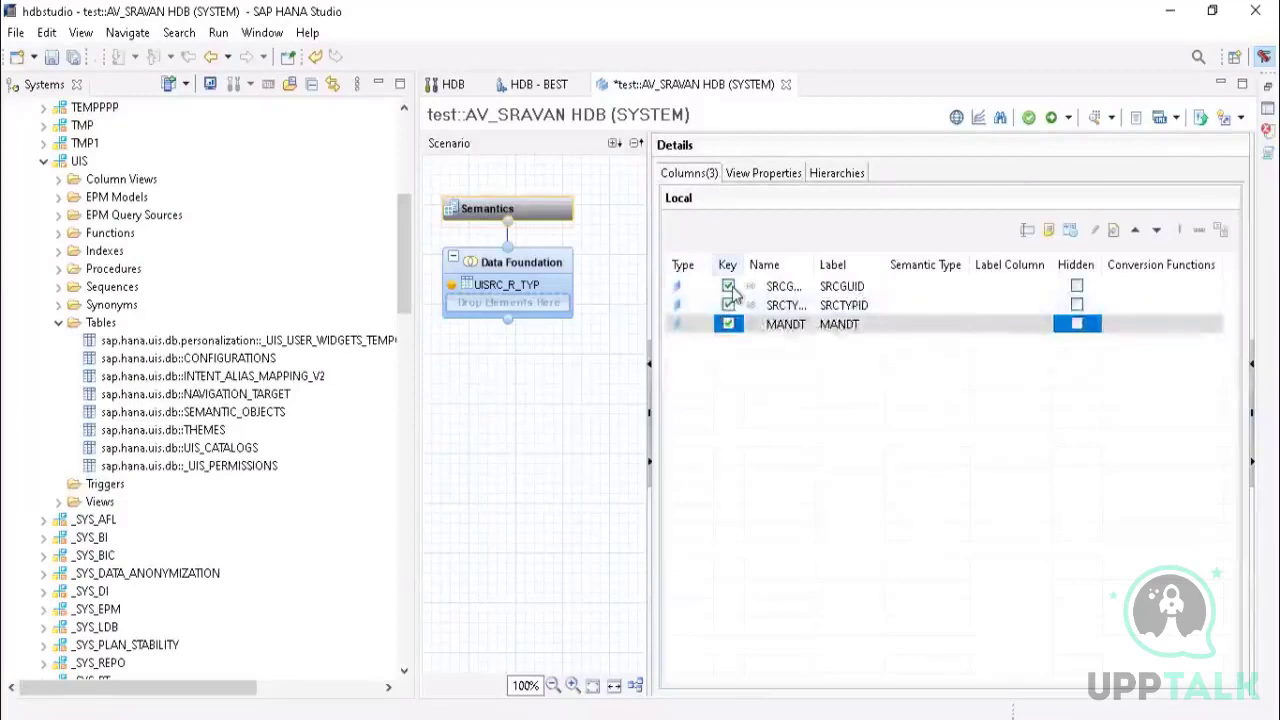
mouse_move(480, 218)
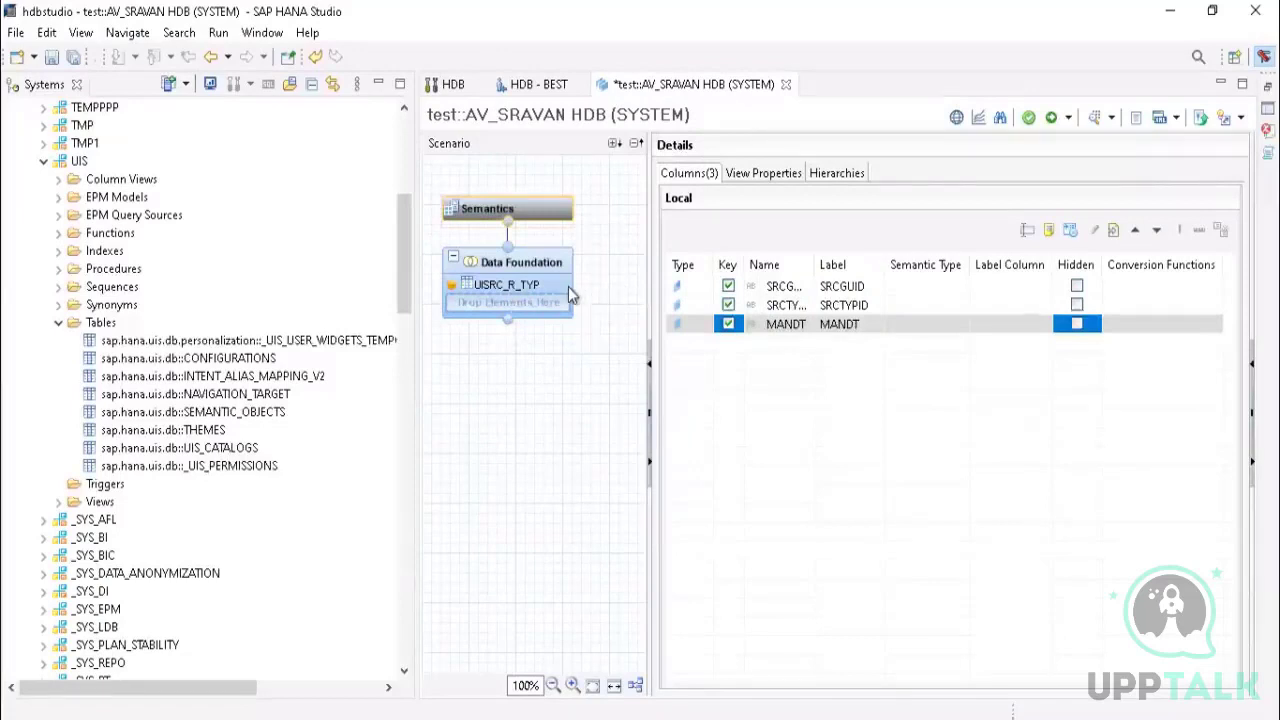
mouse_move(603, 285)
left_click(792, 286)
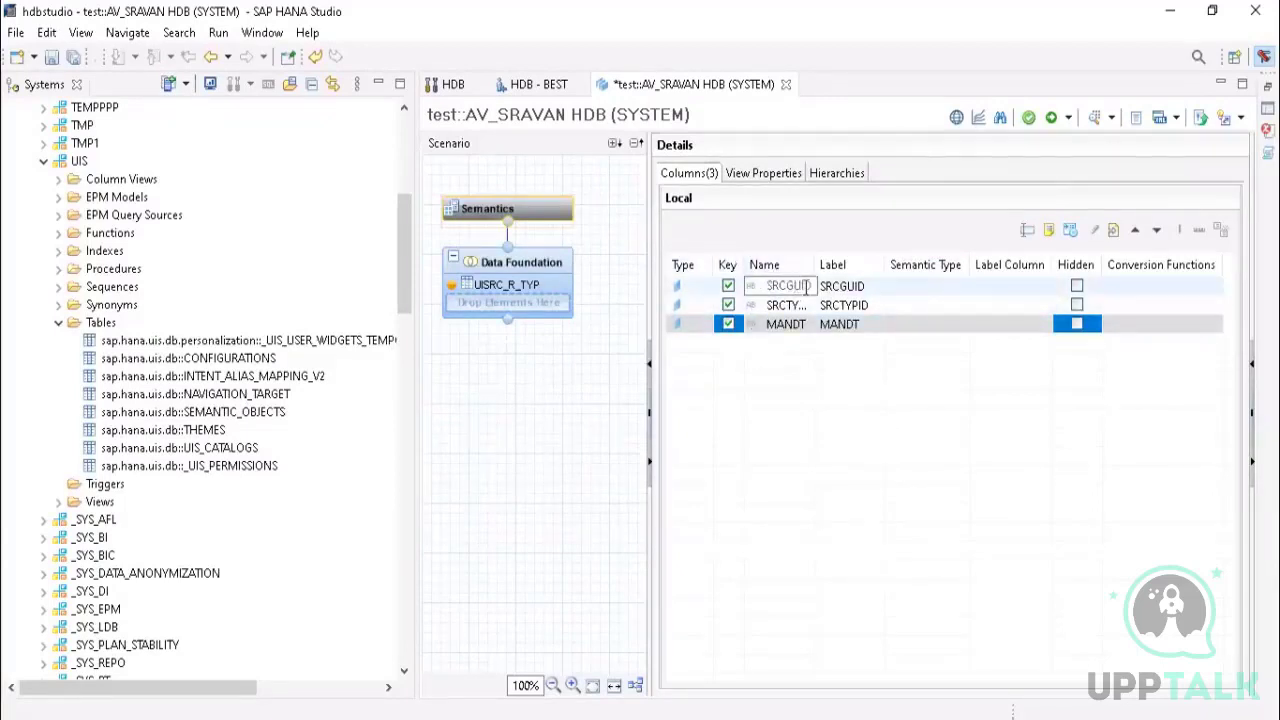
left_click(786, 305)
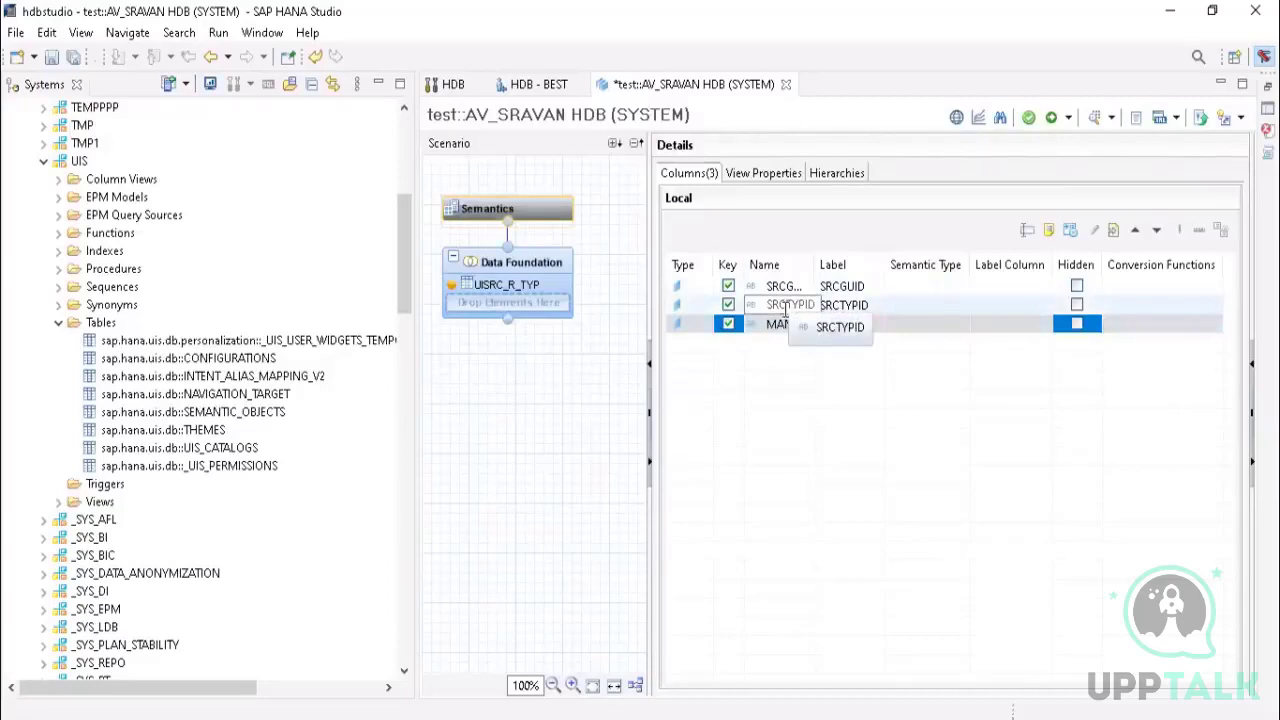
key("Return")
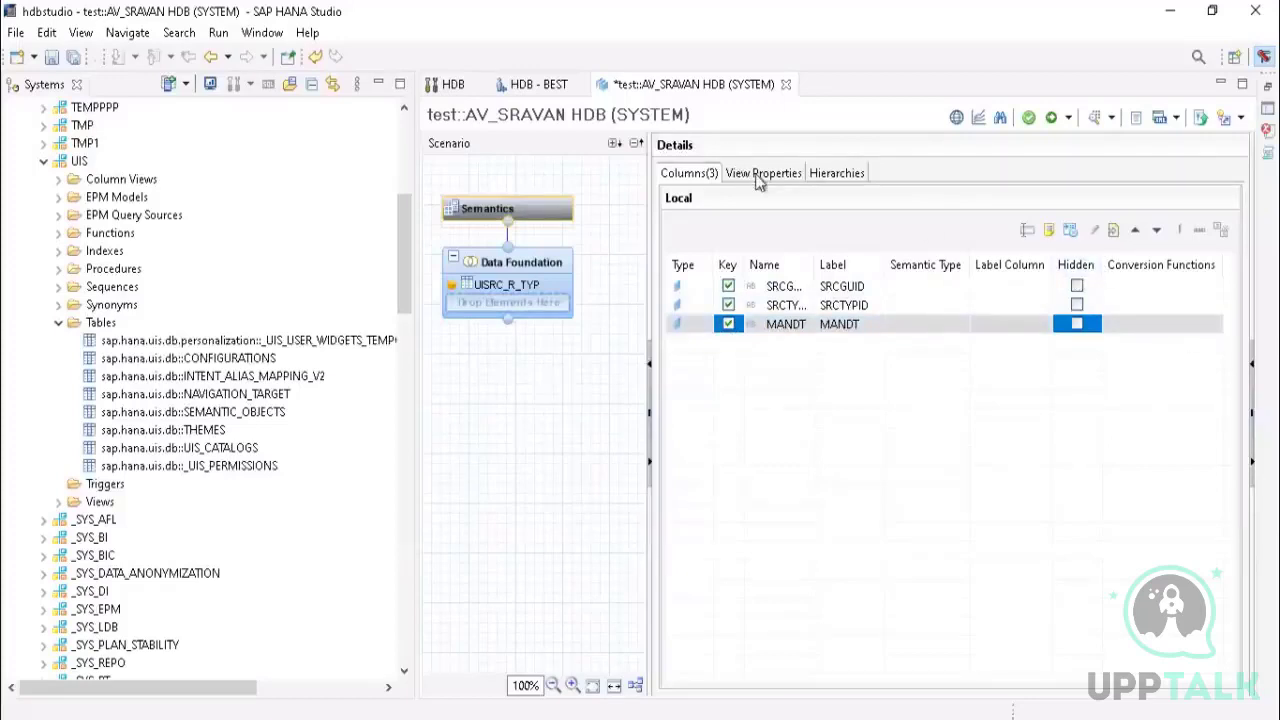
left_click(759, 177)
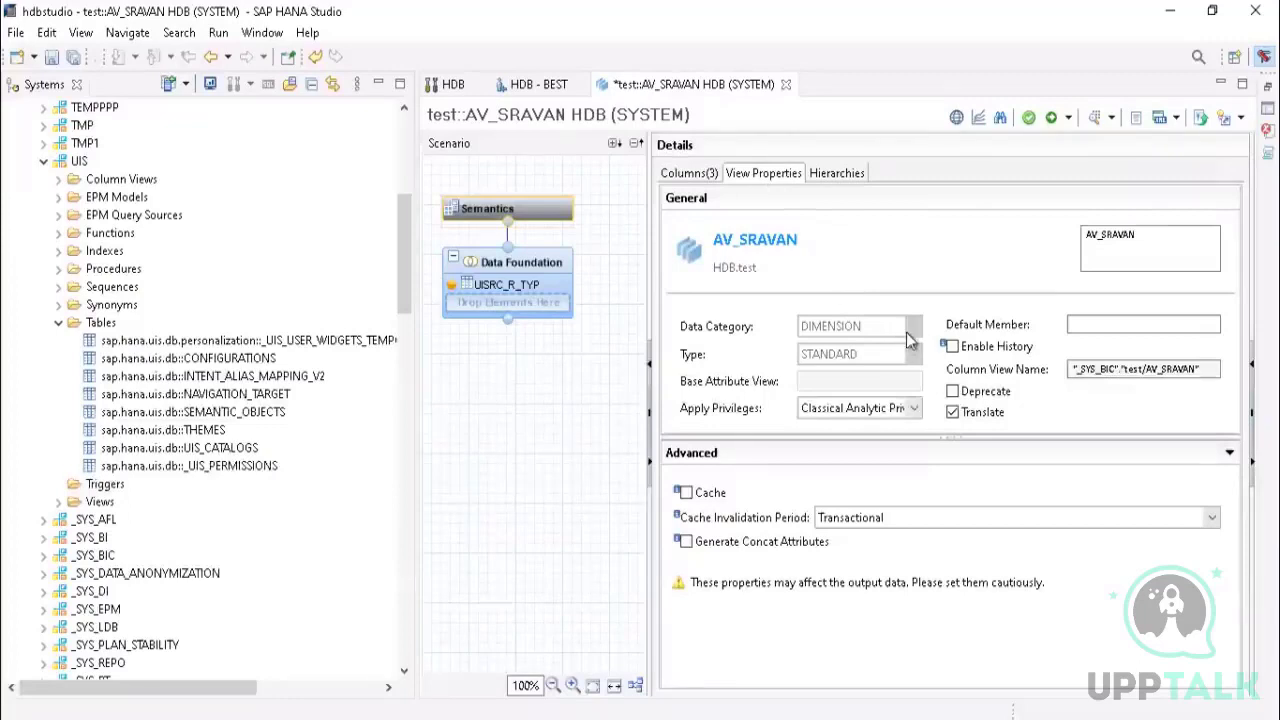
Step: Review the Apply Privileges options of the attribute view and choose Classical Analytic Privileges
left_click(900, 414)
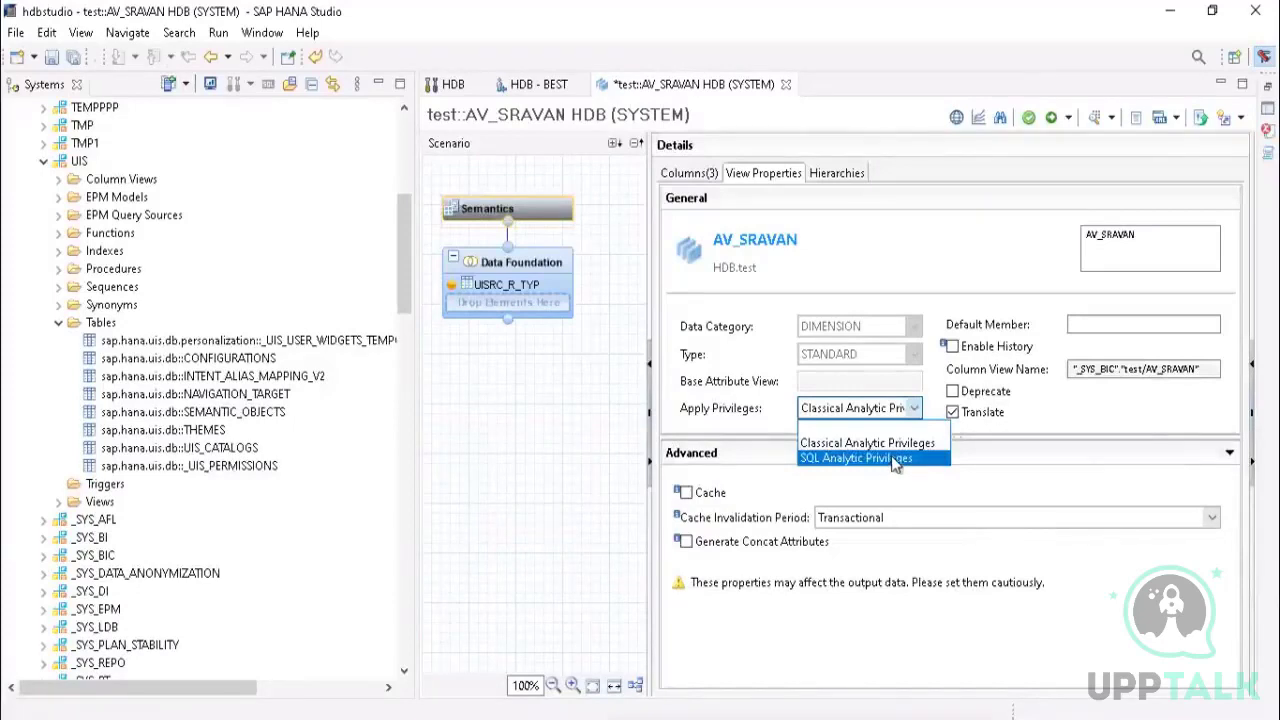
left_click(885, 460)
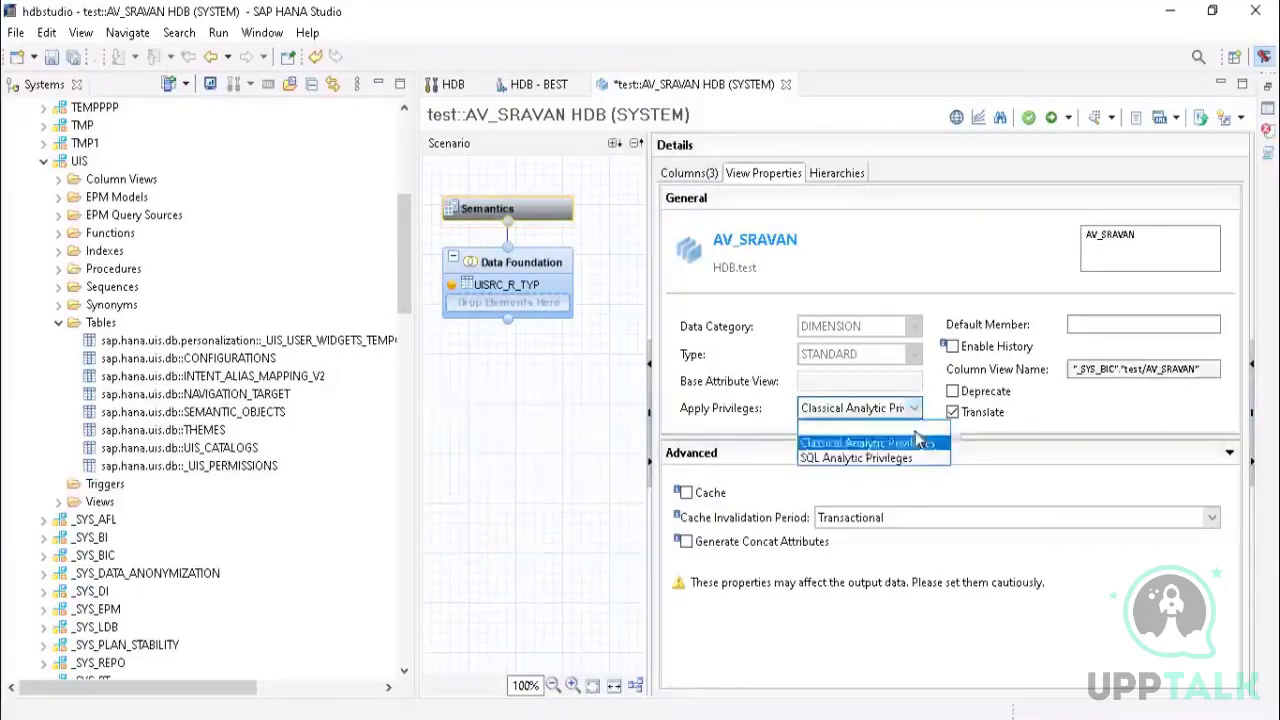
left_click(743, 424)
left_click(862, 410)
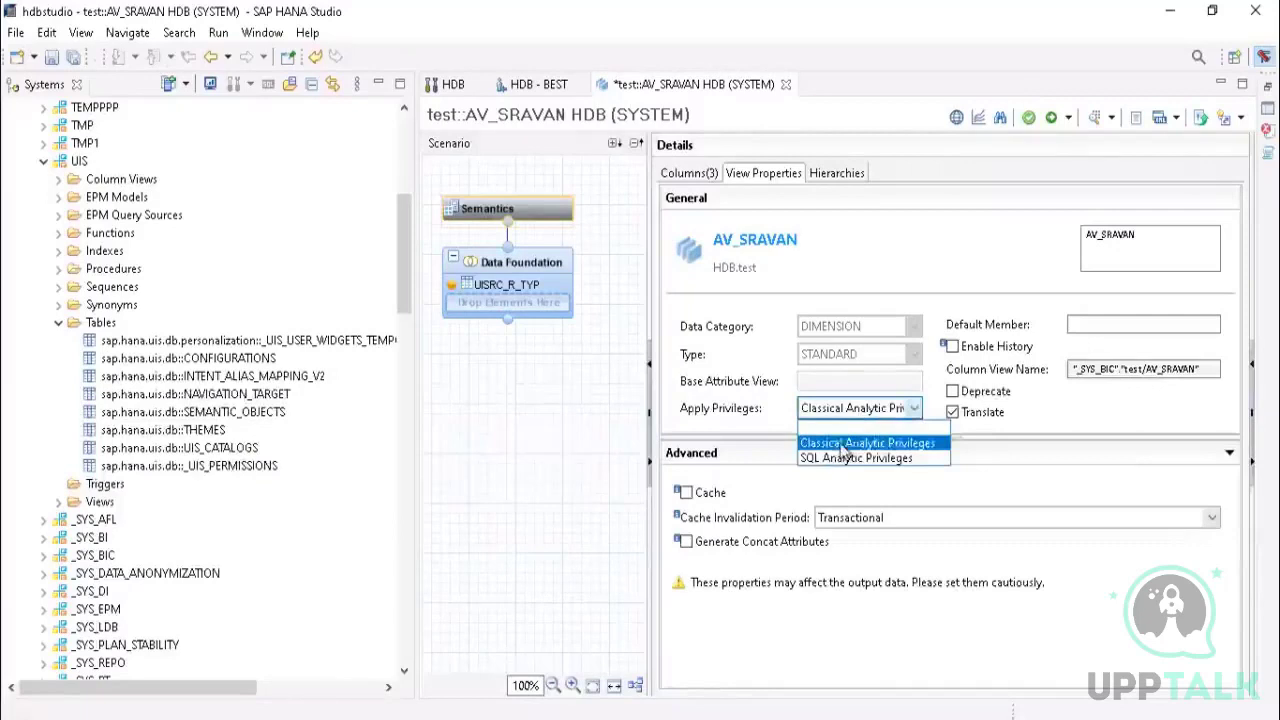
left_click(845, 446)
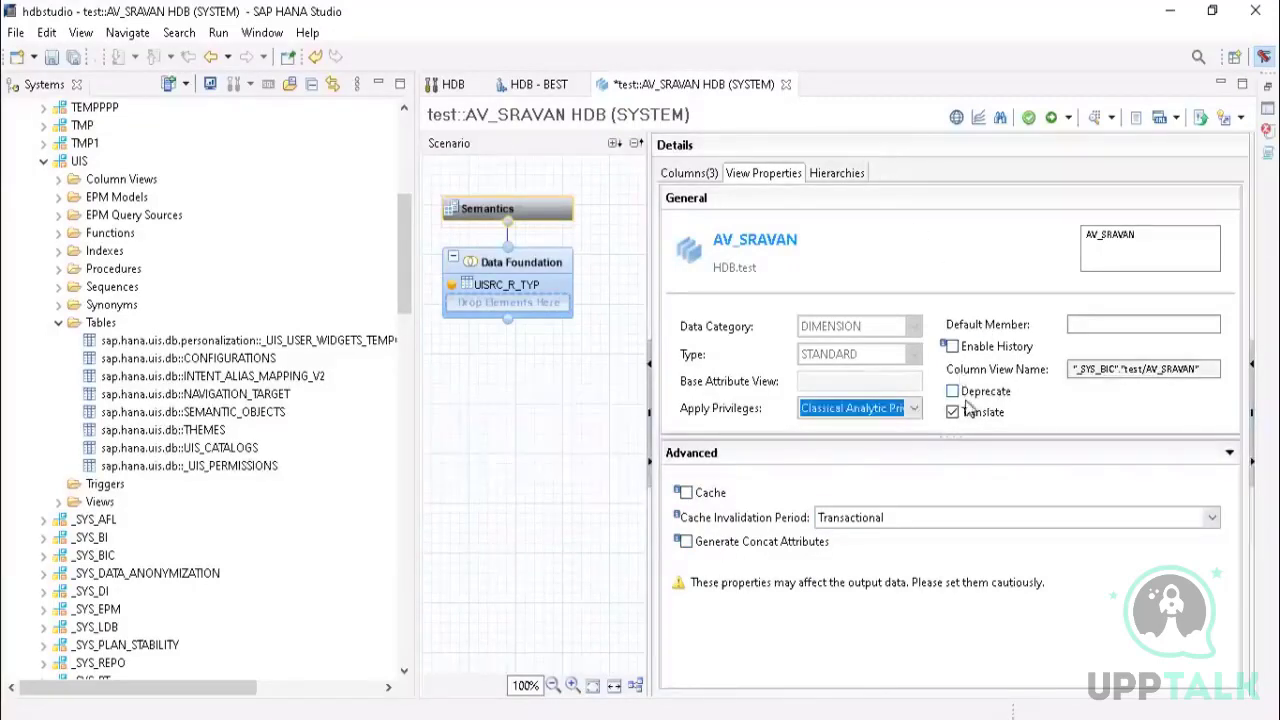
left_click(897, 418)
left_click(866, 449)
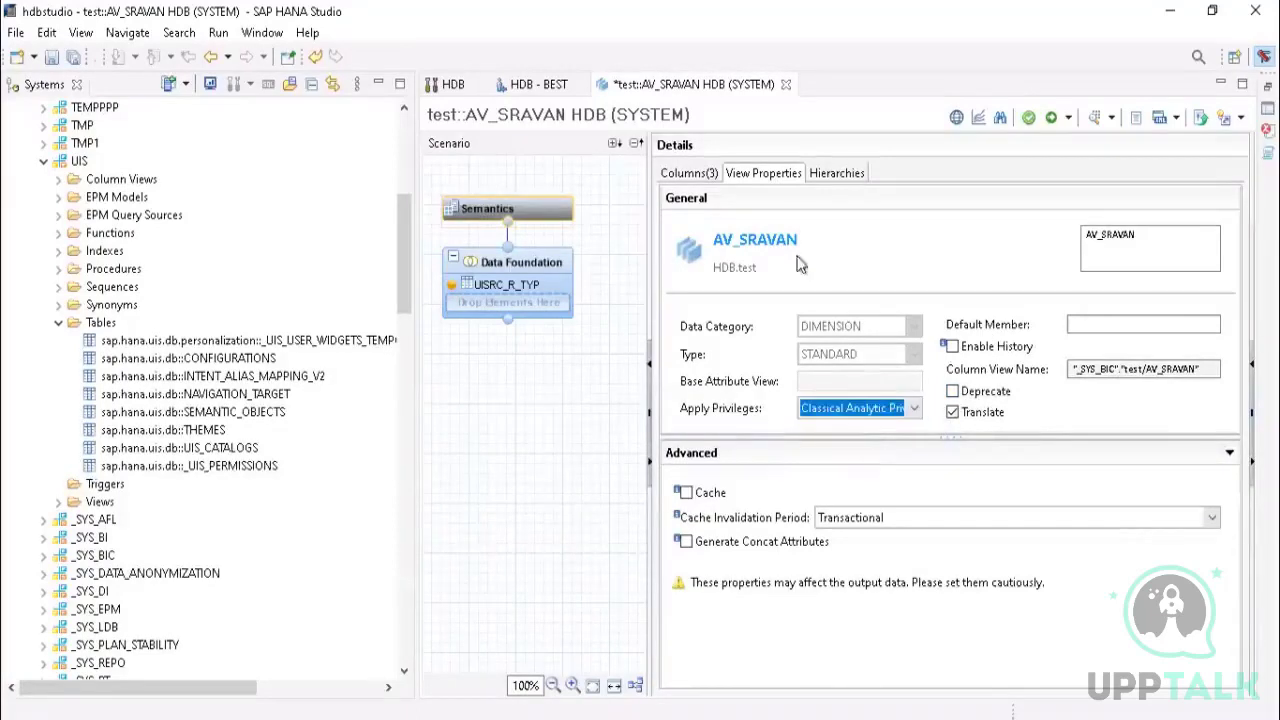
Step: Examine the attribute view's hierarchies and the description in its general properties
left_click(816, 176)
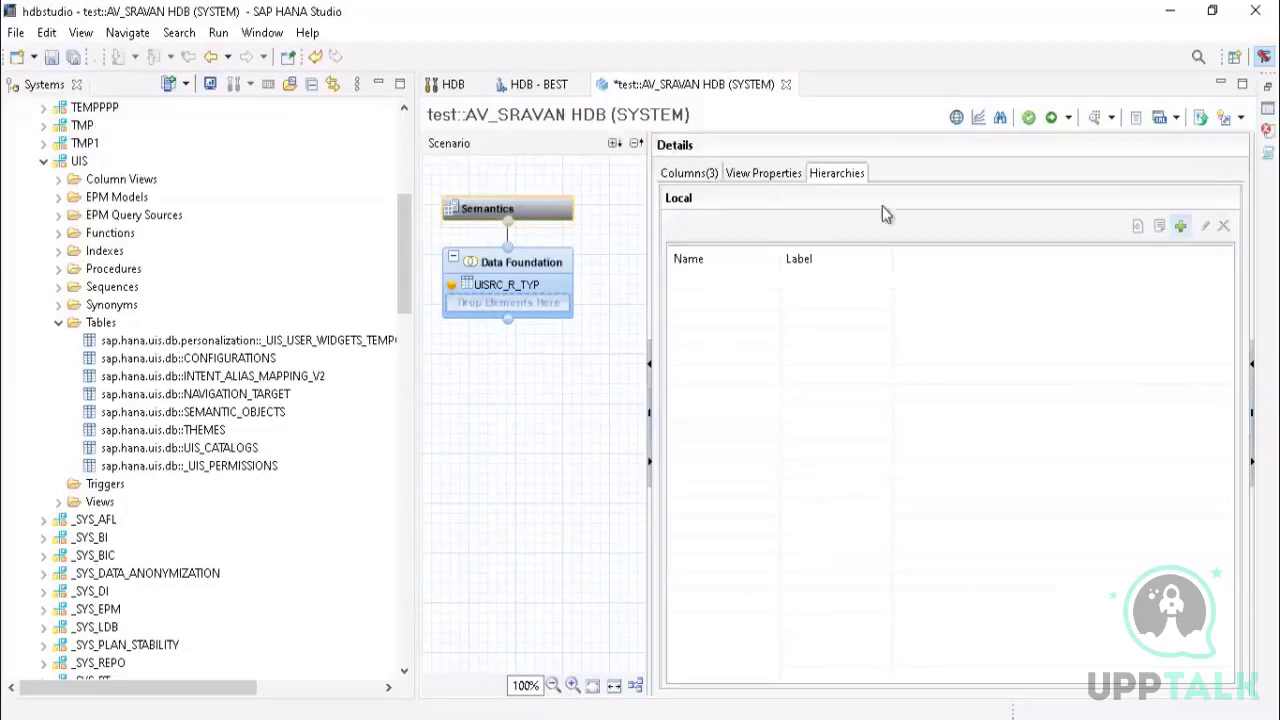
left_click(757, 180)
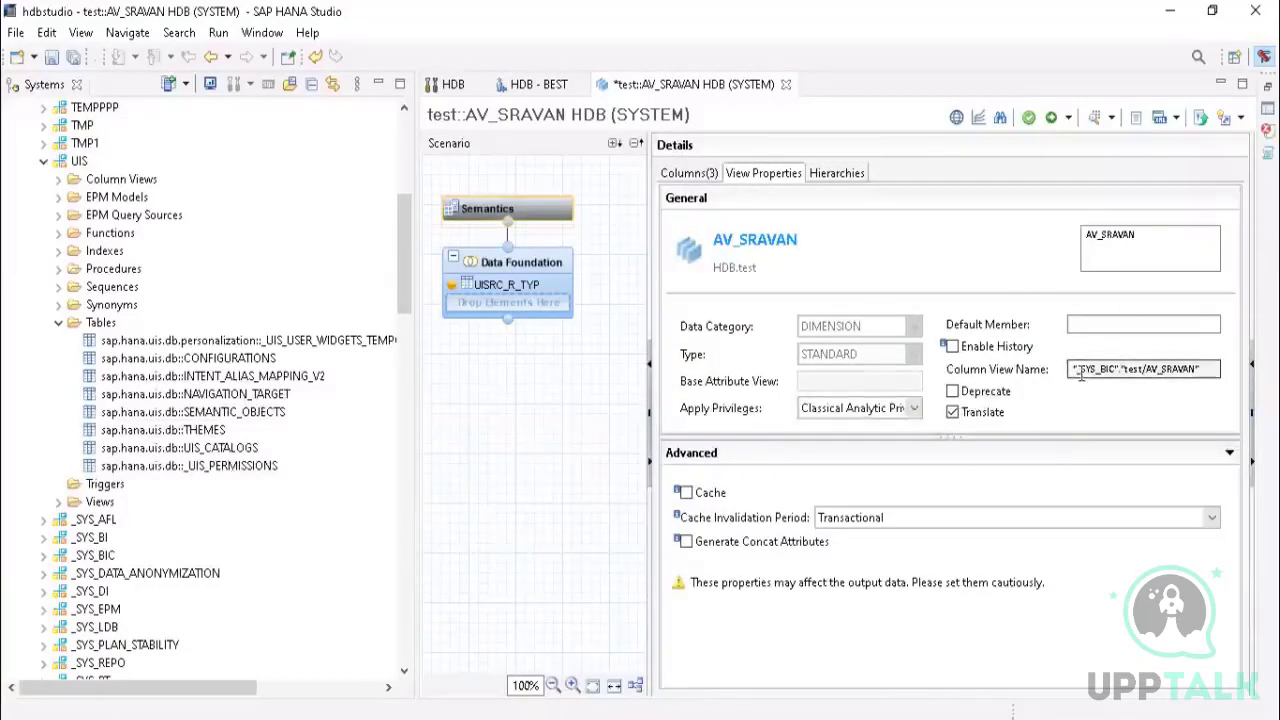
left_click_drag(1157, 249, 1089, 245)
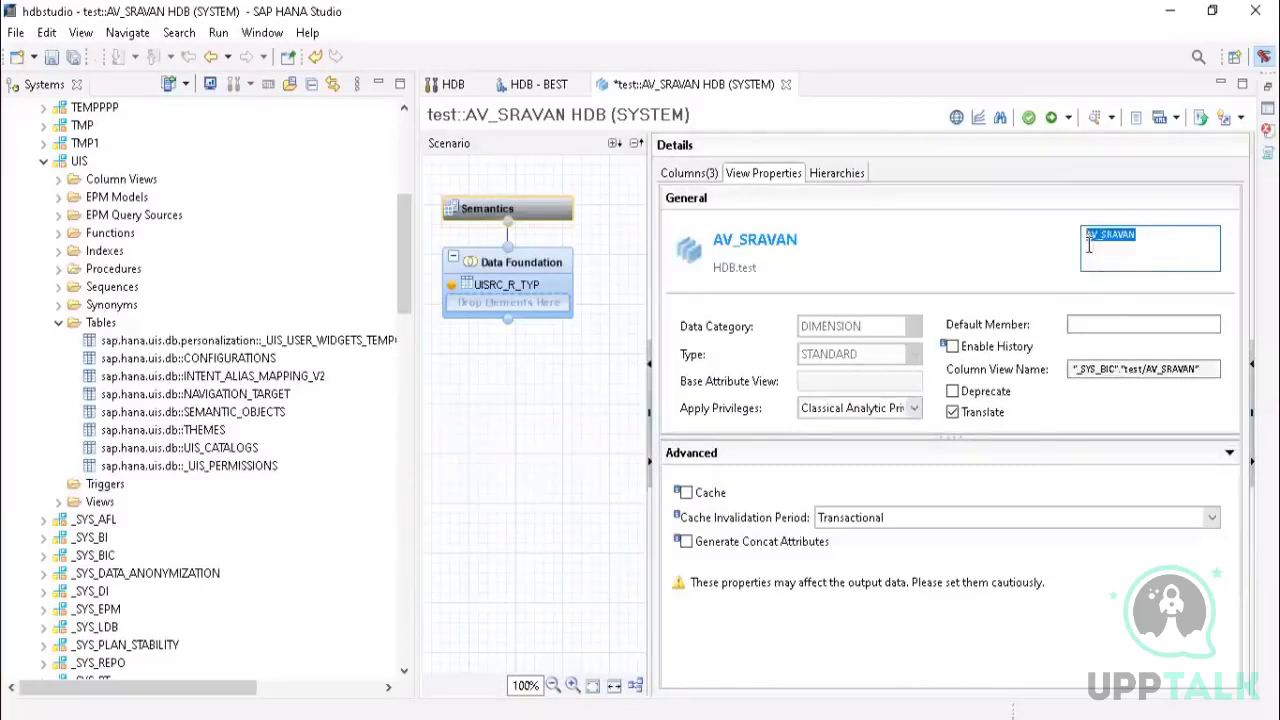
left_click(1163, 246)
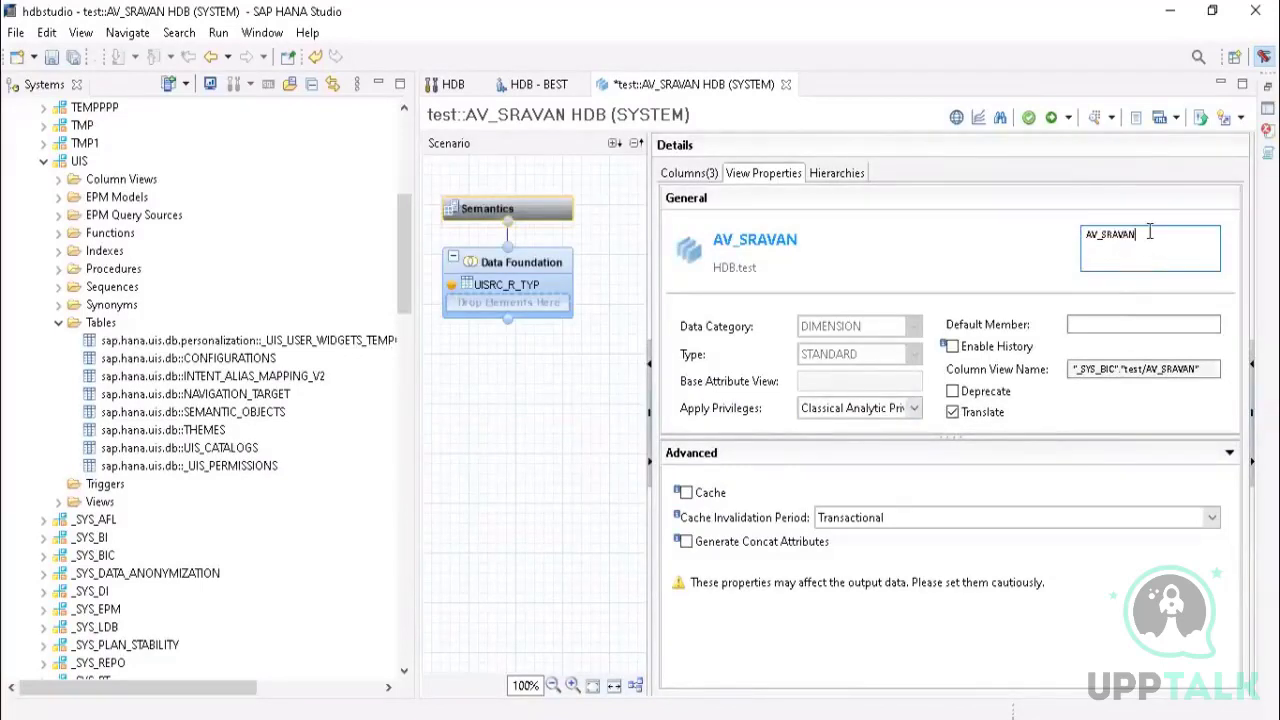
left_click_drag(1148, 234, 1082, 236)
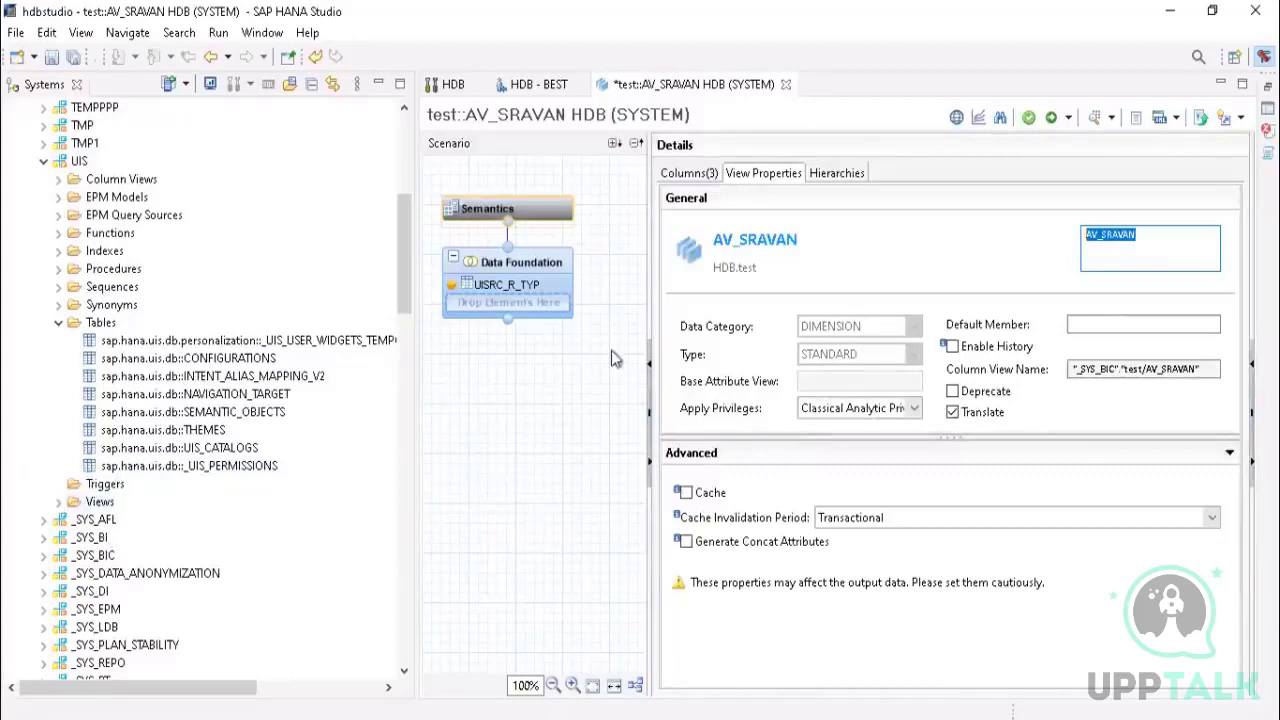
Step: Save, validate and activate the attribute view
left_click(1031, 124)
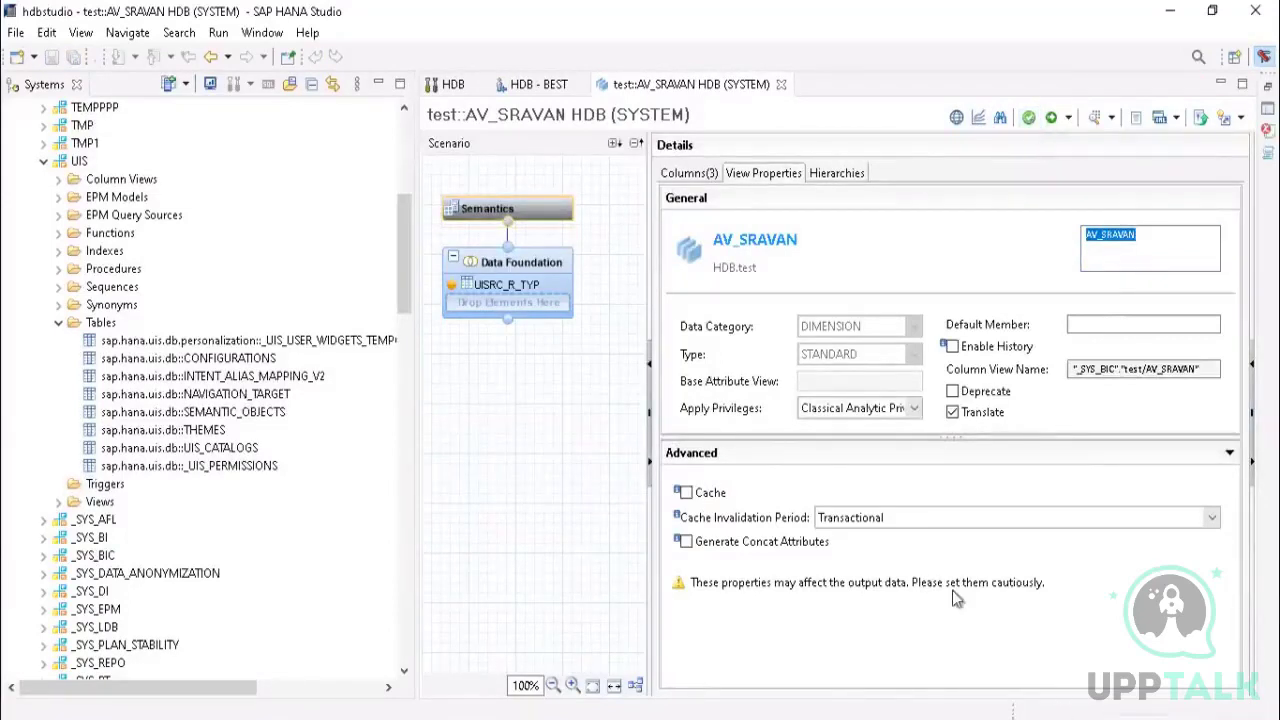
left_click(1052, 120)
Step: Locate the attribute view under package test in the Content folder and refresh the Content folder
right_click(79, 166)
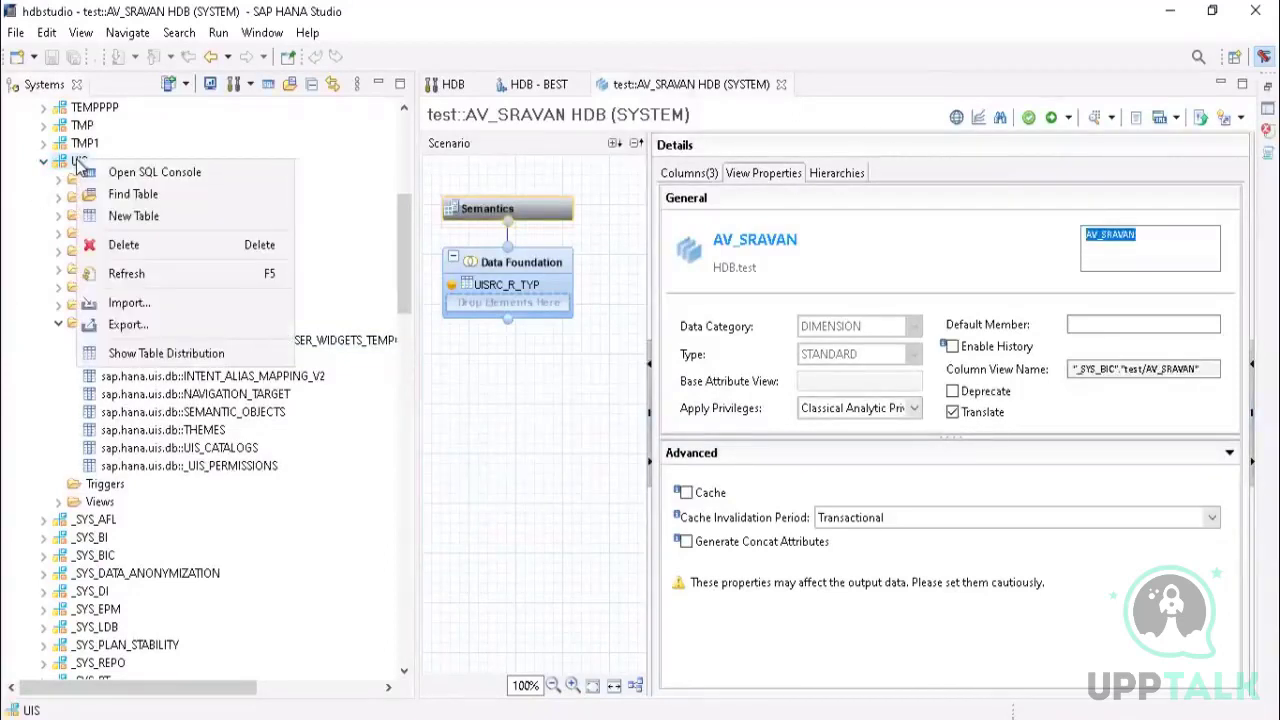
left_click(406, 205)
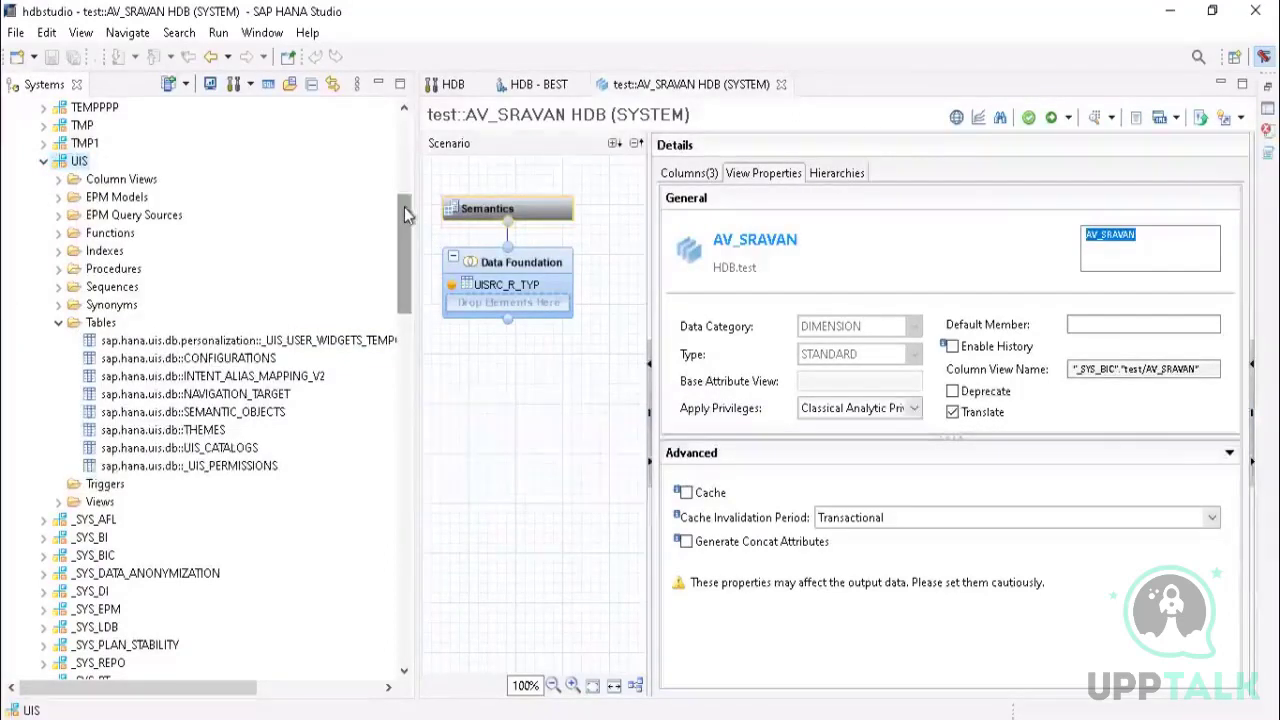
left_click_drag(404, 207, 396, 312)
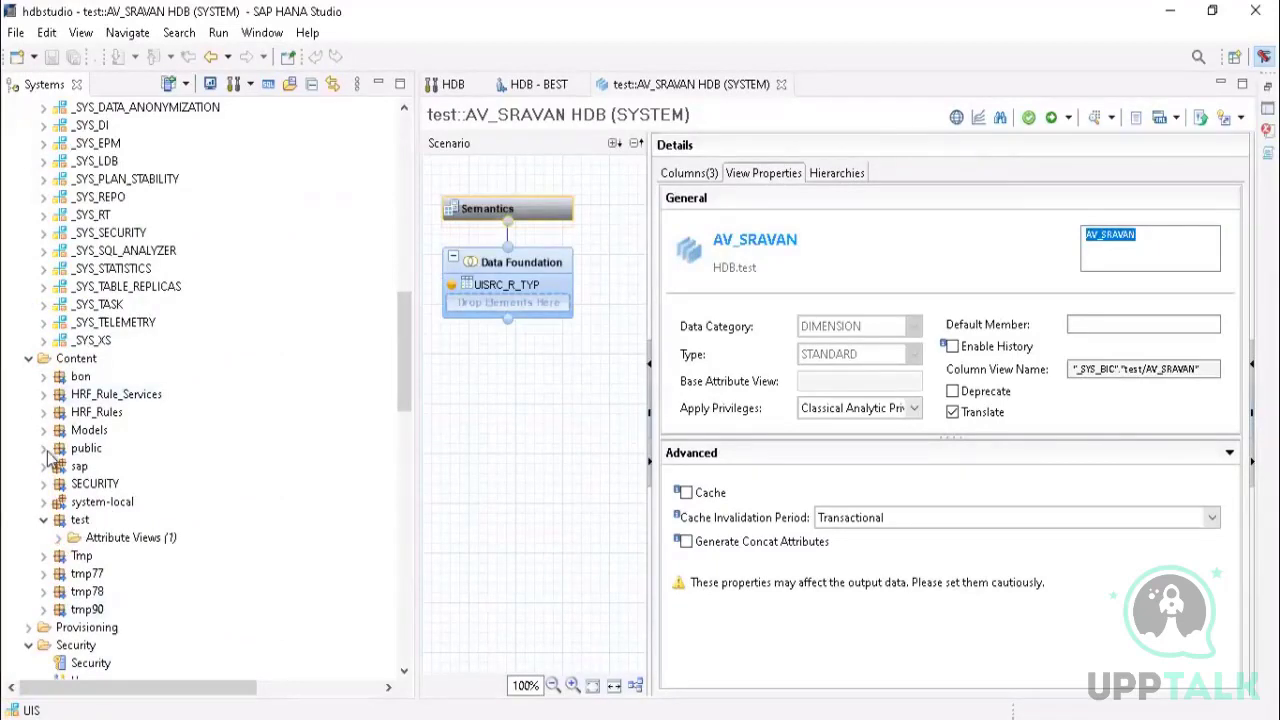
left_click(60, 540)
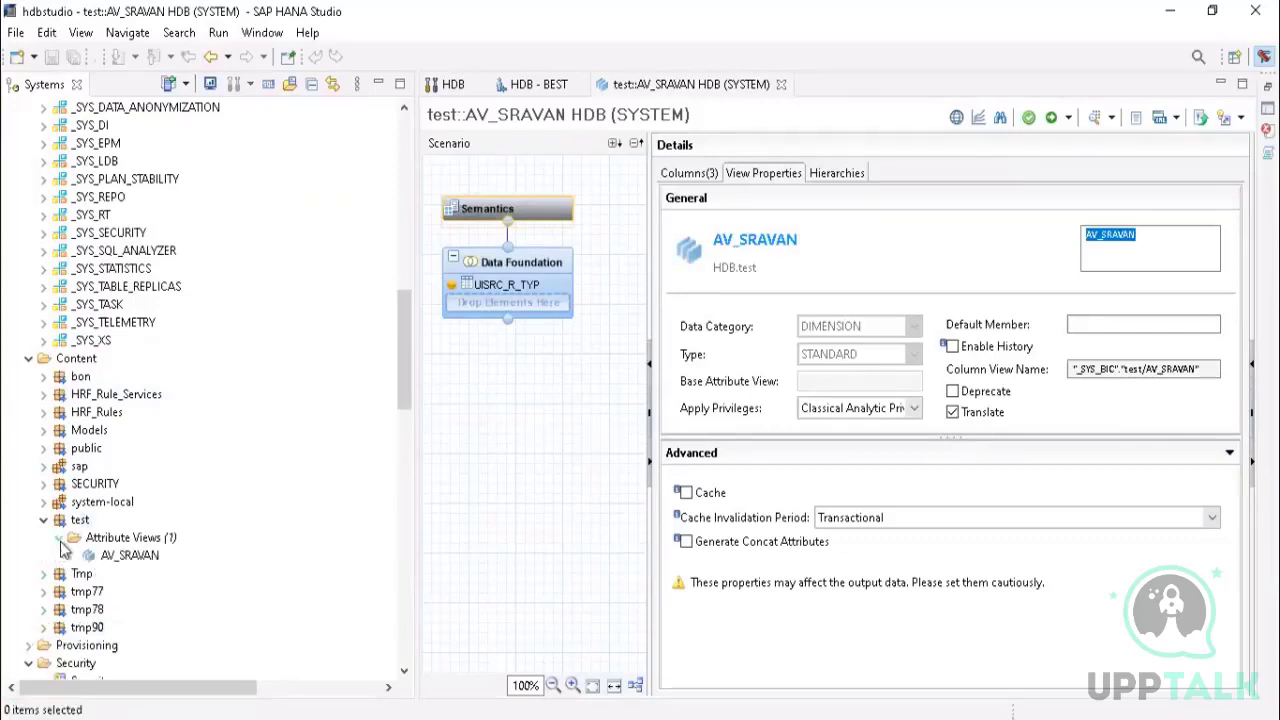
left_click(110, 556)
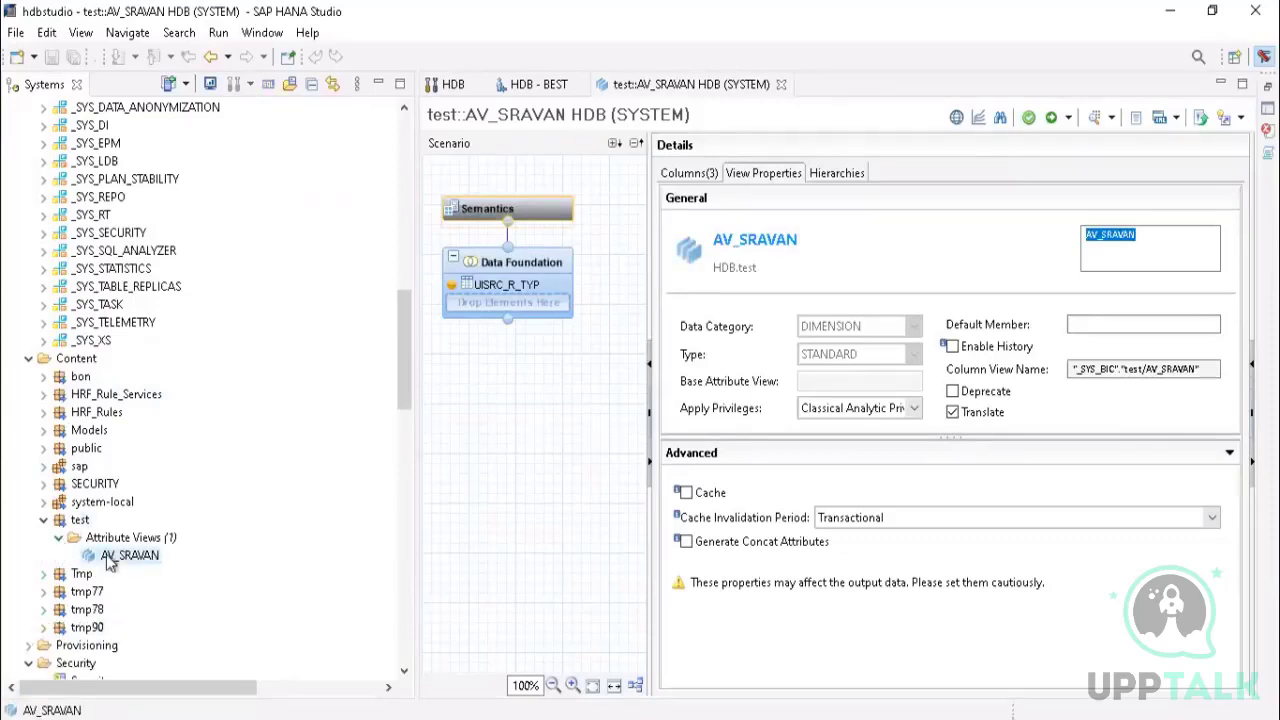
right_click(72, 358)
left_click(125, 414)
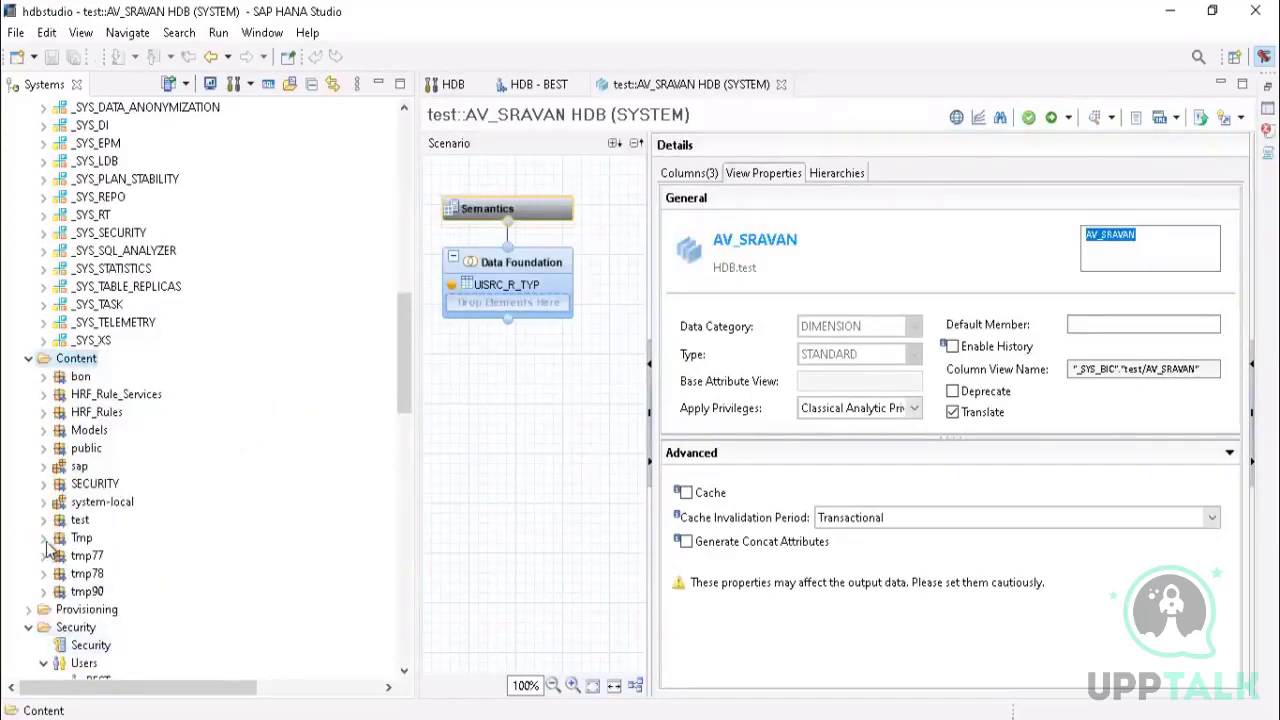
Step: Expand package test and its Attribute Views folder again, and check the attribute view listed there
left_click(44, 538)
left_click(44, 538)
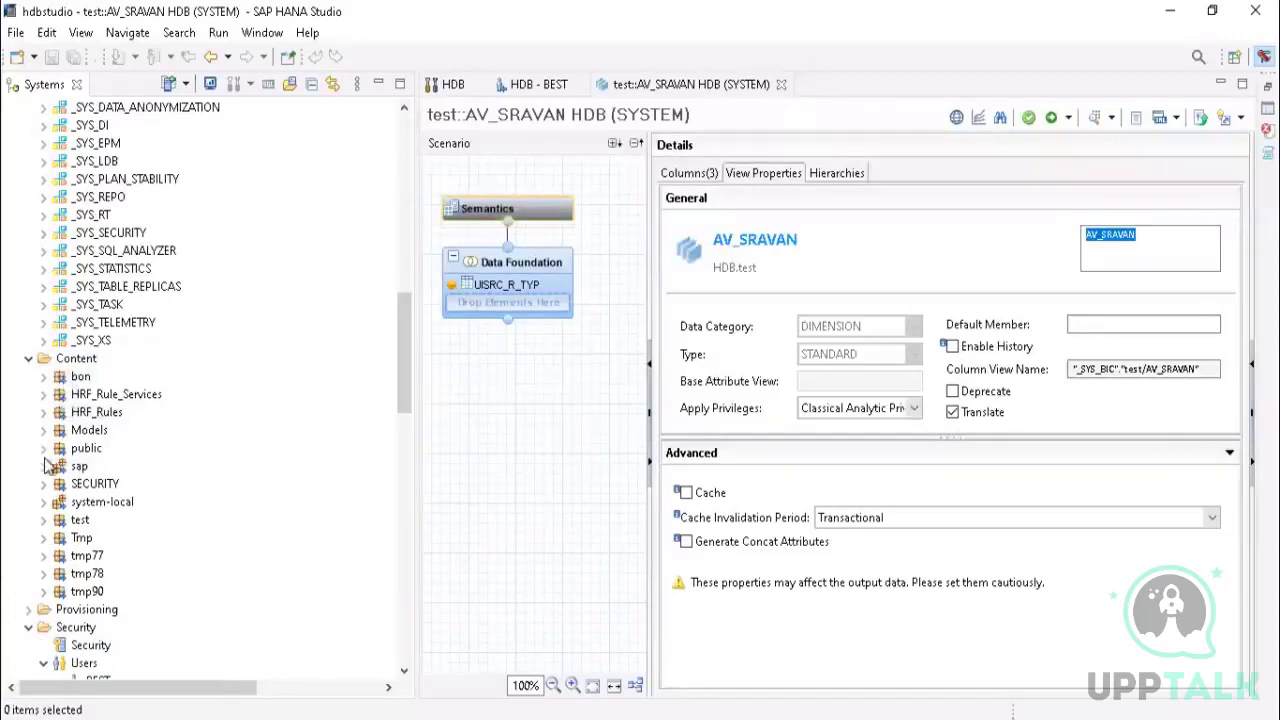
left_click(44, 520)
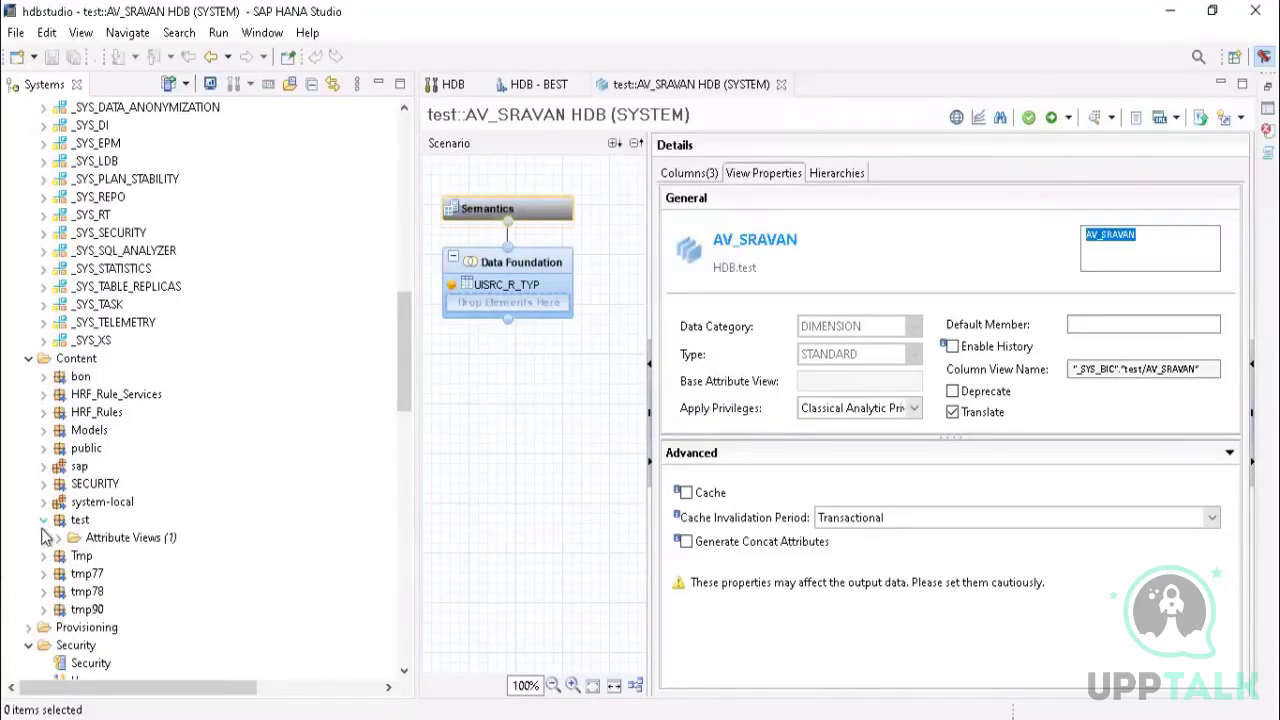
left_click(59, 538)
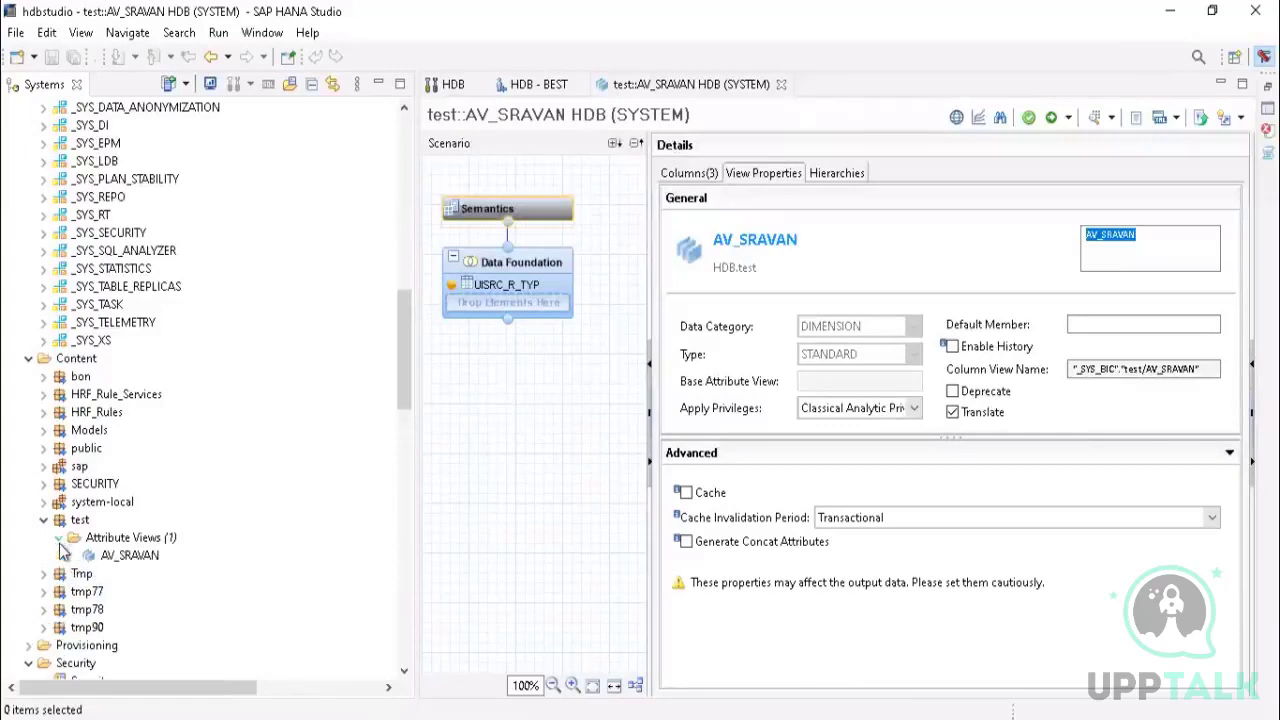
left_click(120, 556)
left_click(122, 543)
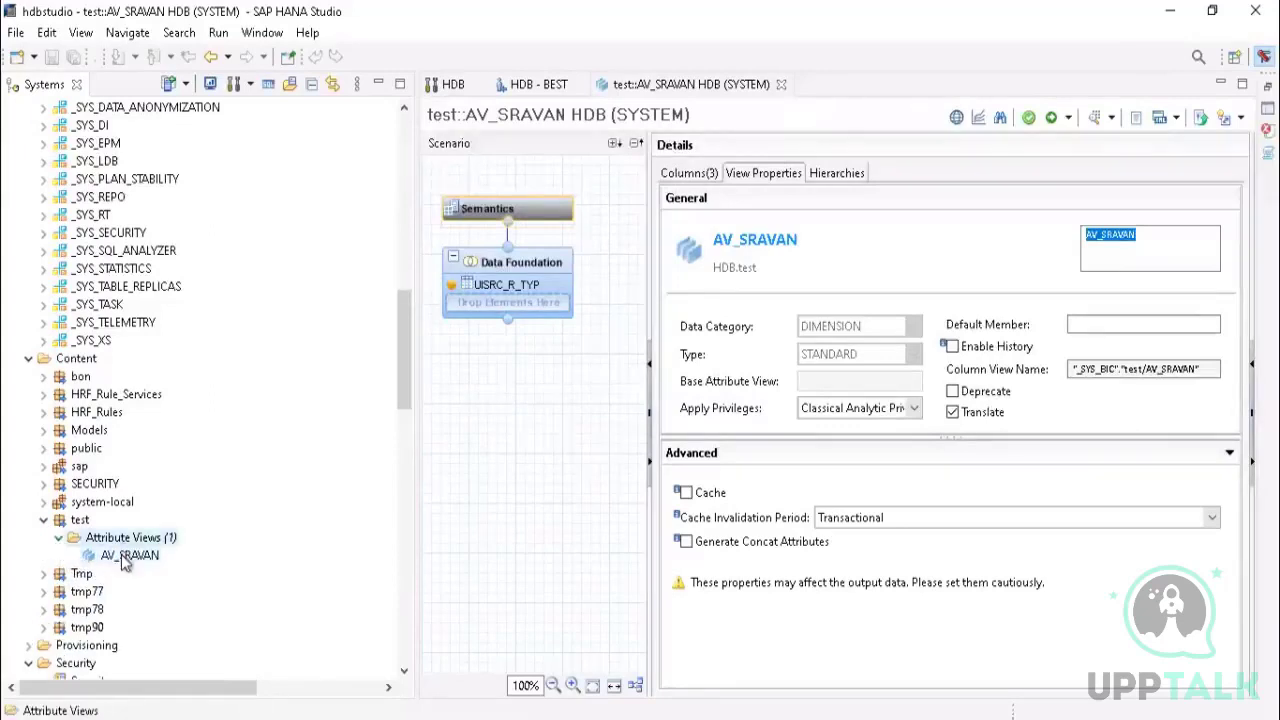
left_click(124, 556)
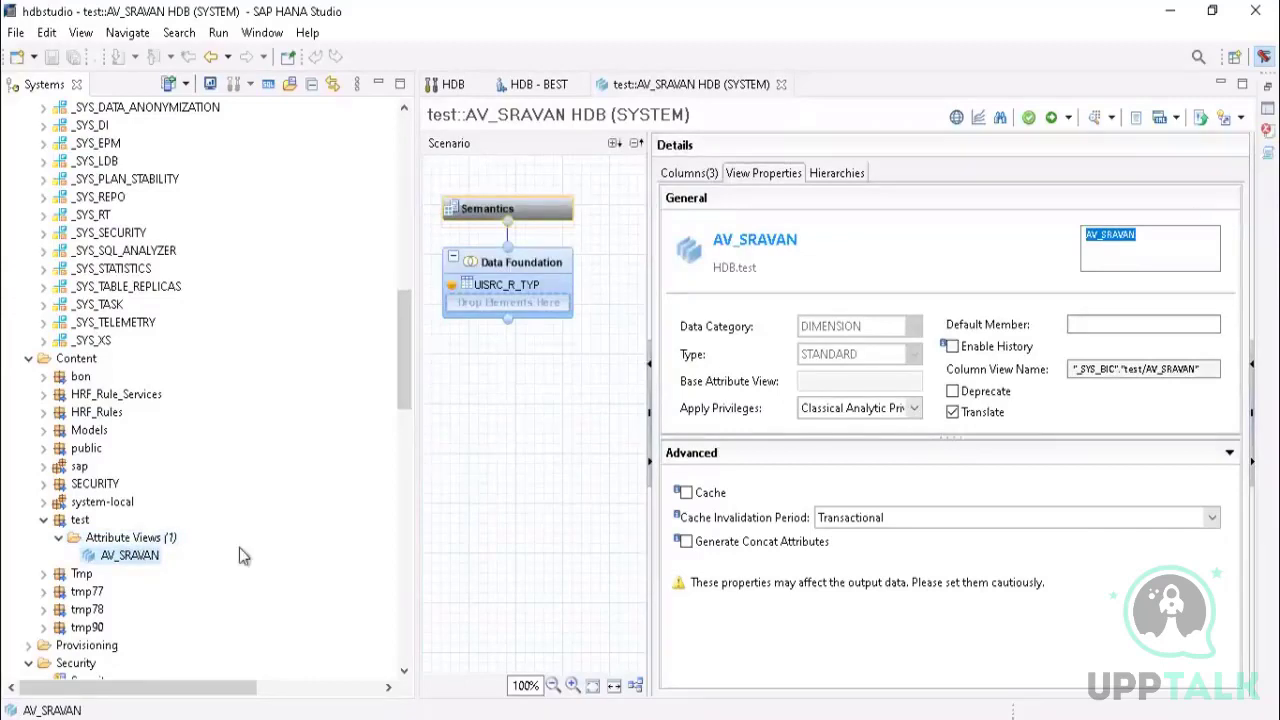
left_click(80, 536)
left_click(78, 521)
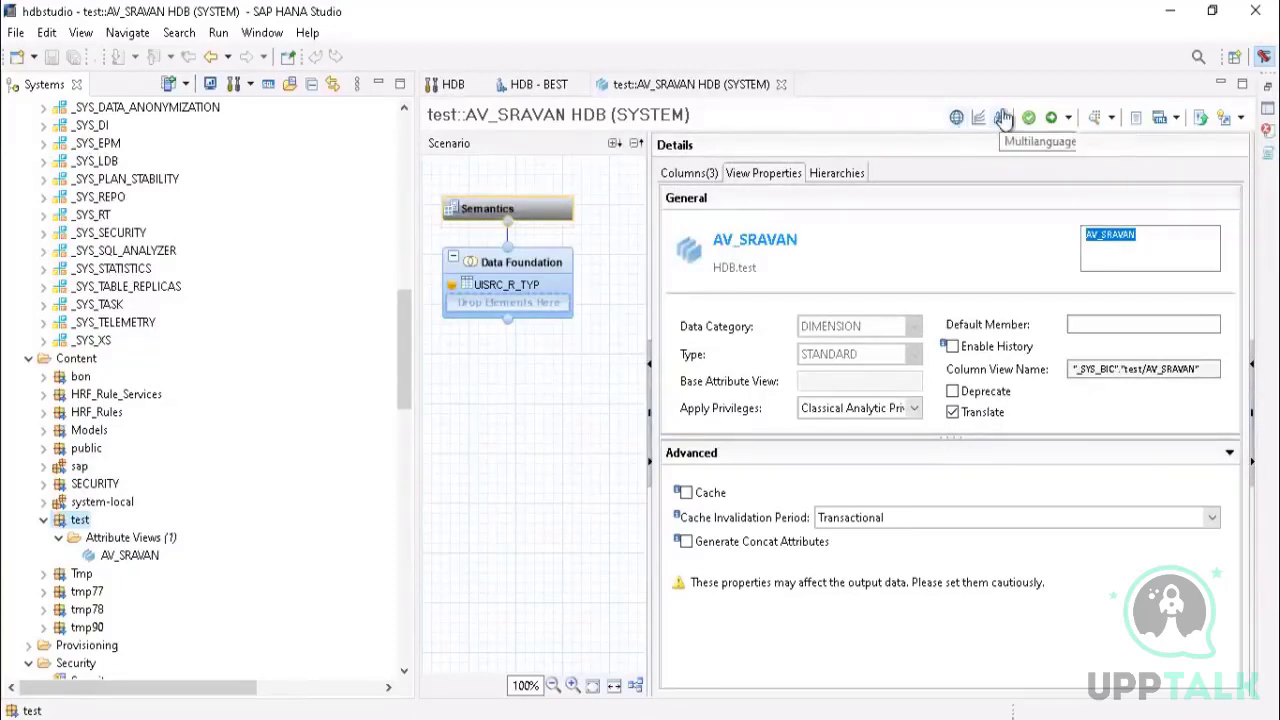
Step: Open the attribute view in the Data Preview Editor
left_click(1113, 121)
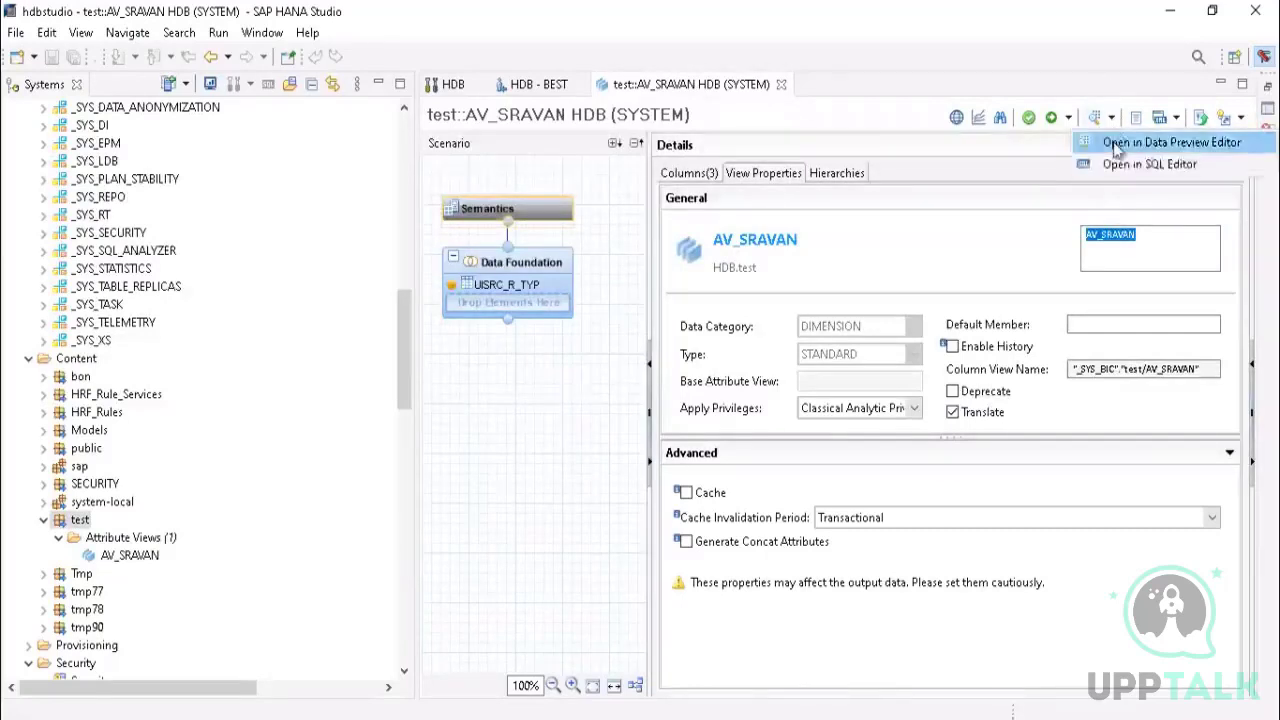
left_click(1113, 142)
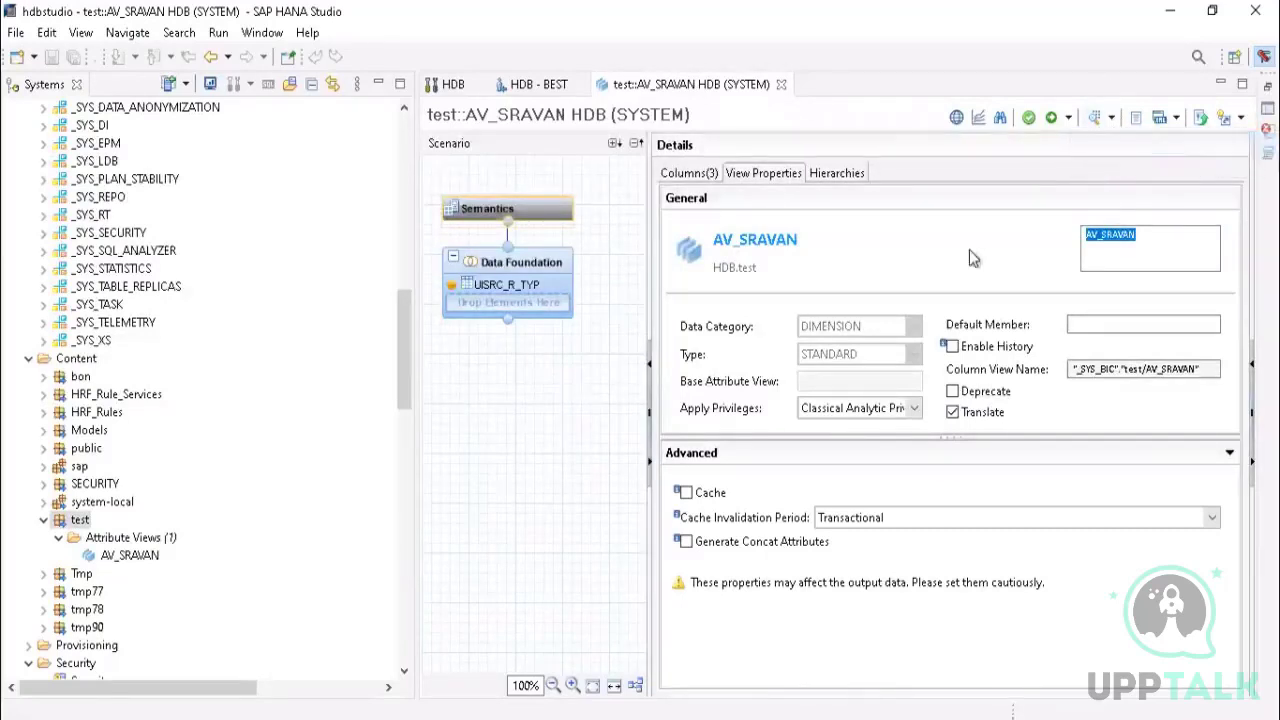
left_click(1030, 118)
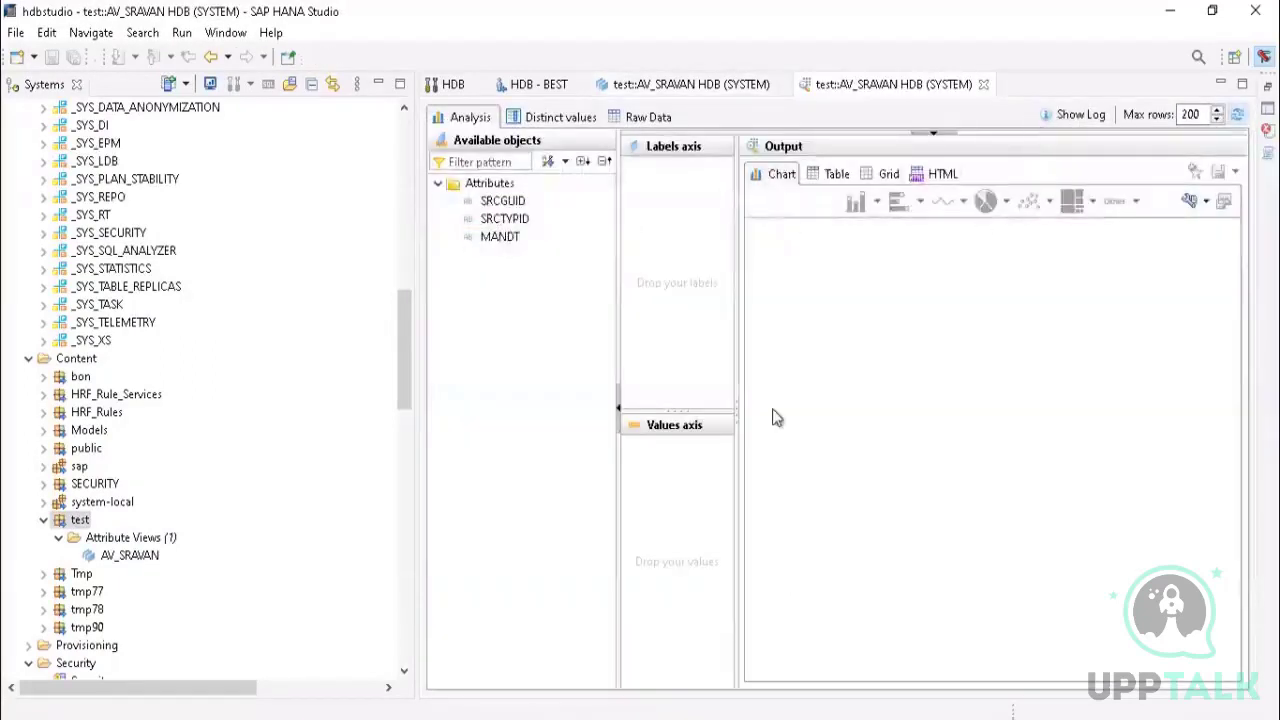
Step: Put SRCGUID and SRCTYPID on the labels axis and MANDT on the values axis, and show the output as a table
left_click(490, 201)
left_click(490, 218)
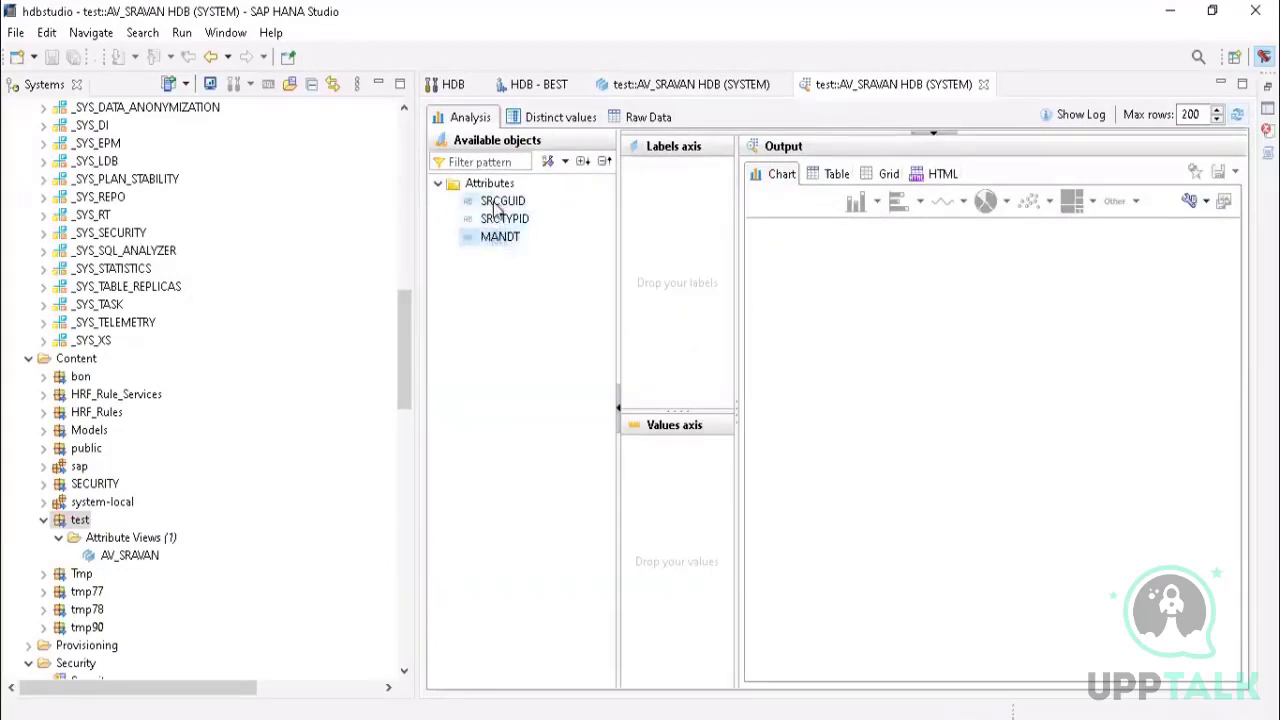
left_click_drag(490, 201, 683, 252)
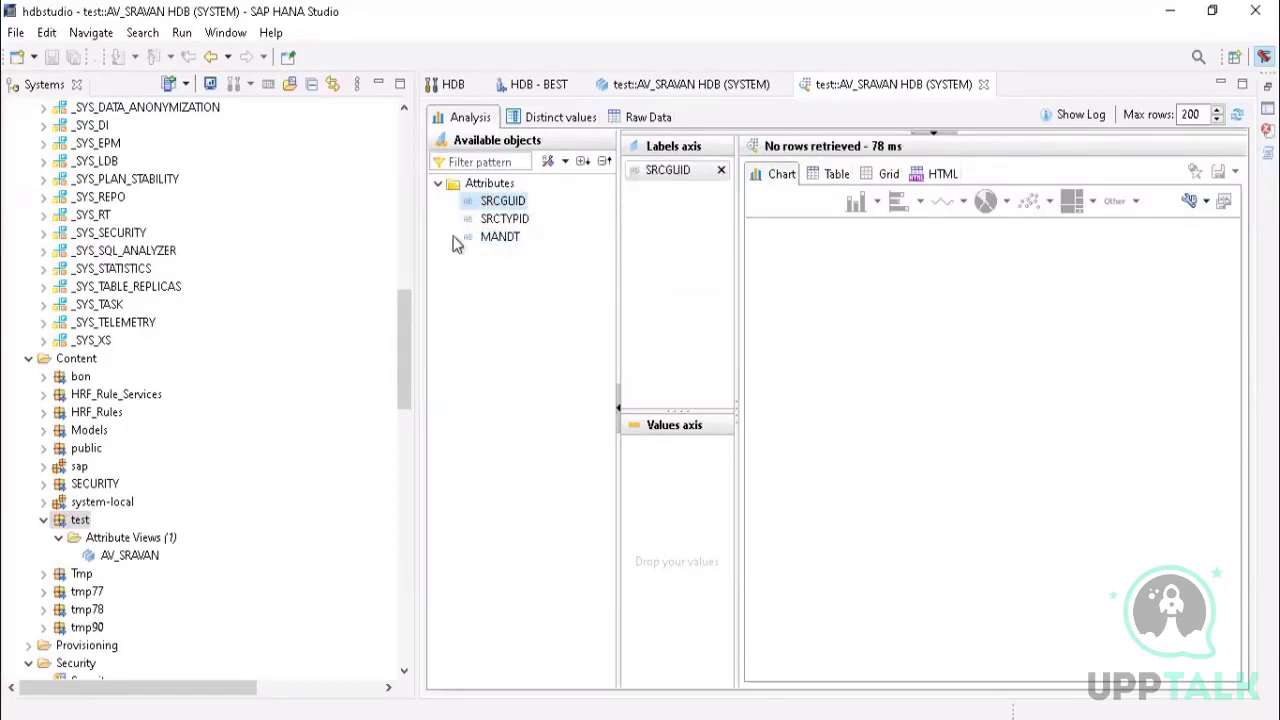
left_click_drag(491, 220, 663, 263)
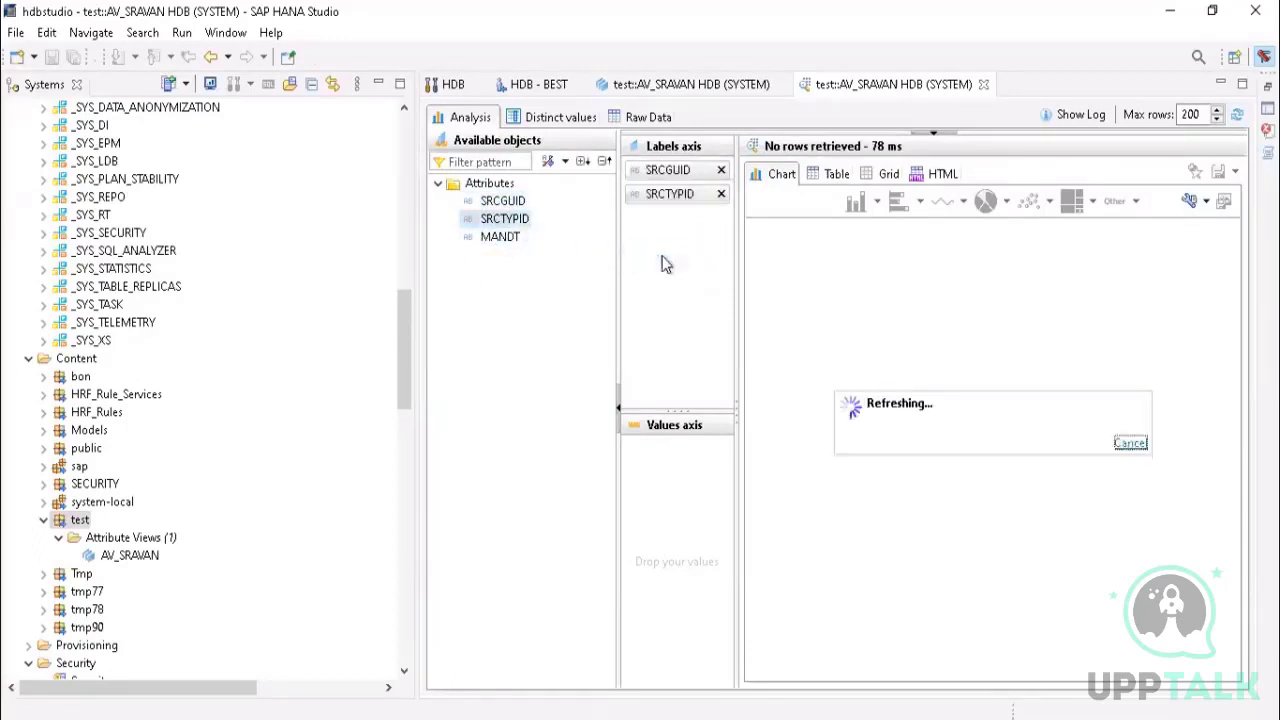
left_click_drag(493, 250, 651, 440)
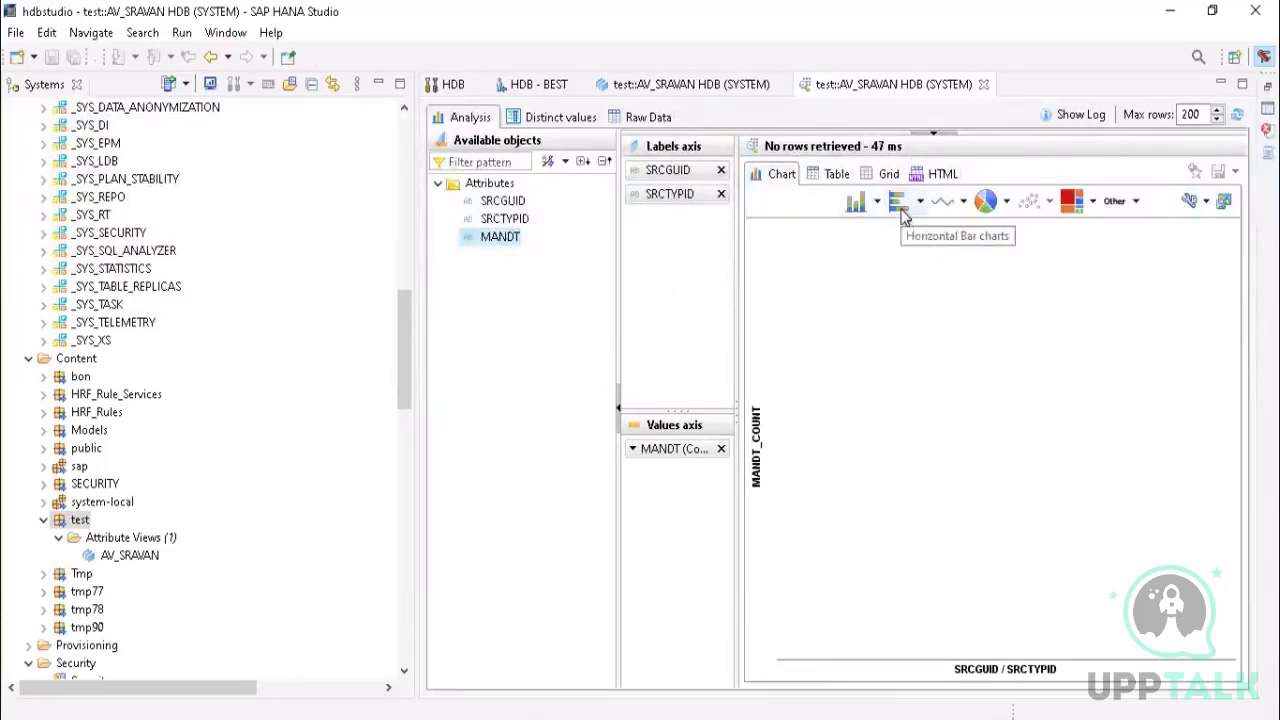
left_click(824, 175)
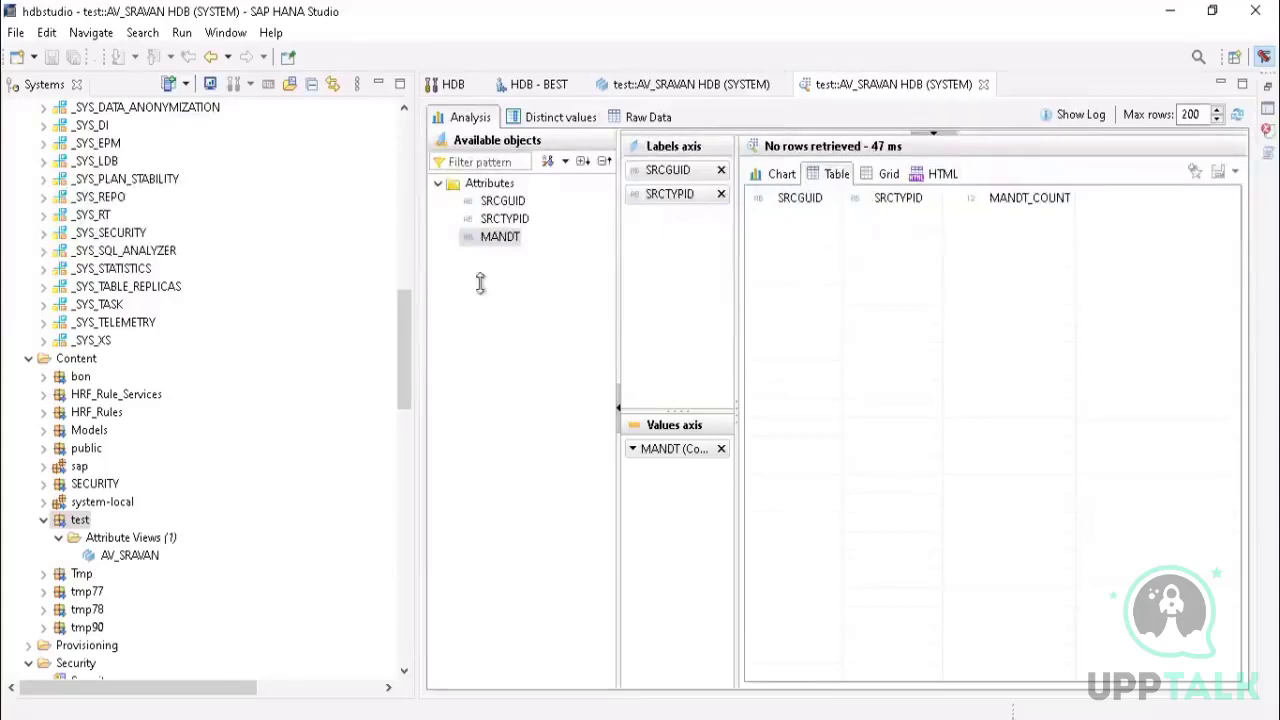
Step: Return to the attribute view's editor and remove the key flag from the SRCGUID, SRCTYPID and MANDT columns
double_click(126, 556)
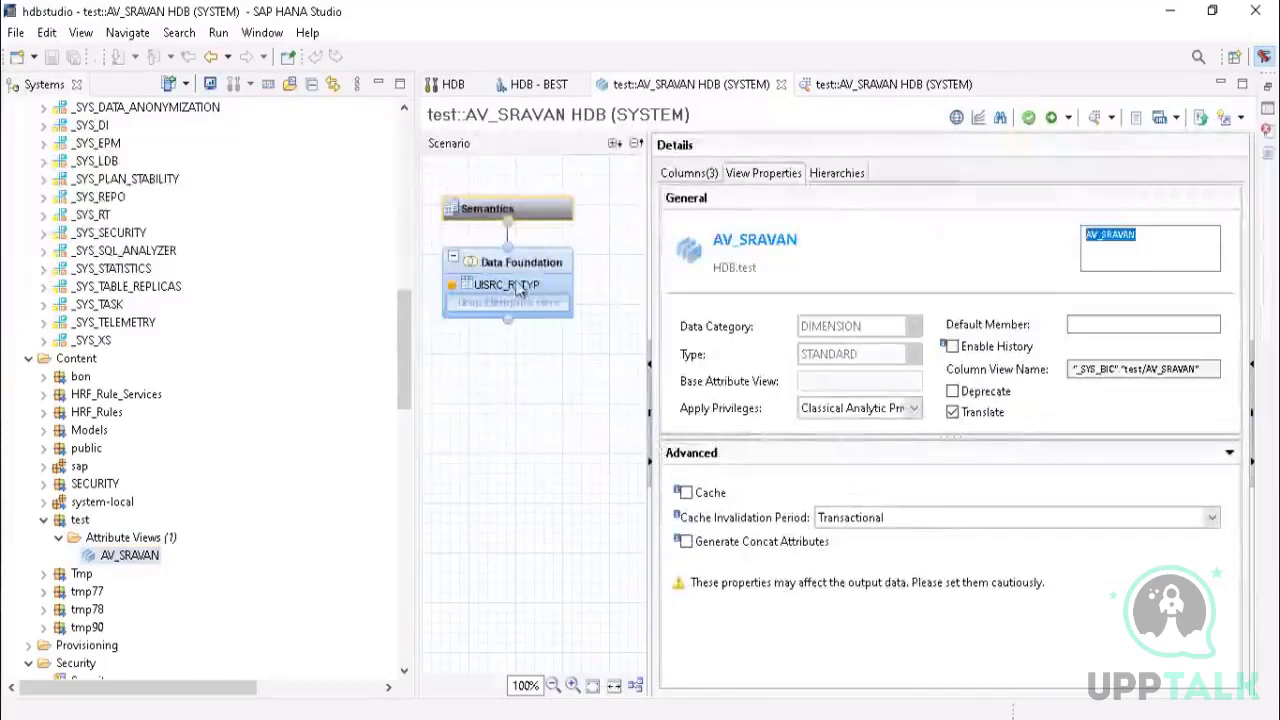
left_click(686, 174)
left_click(728, 305)
left_click(728, 305)
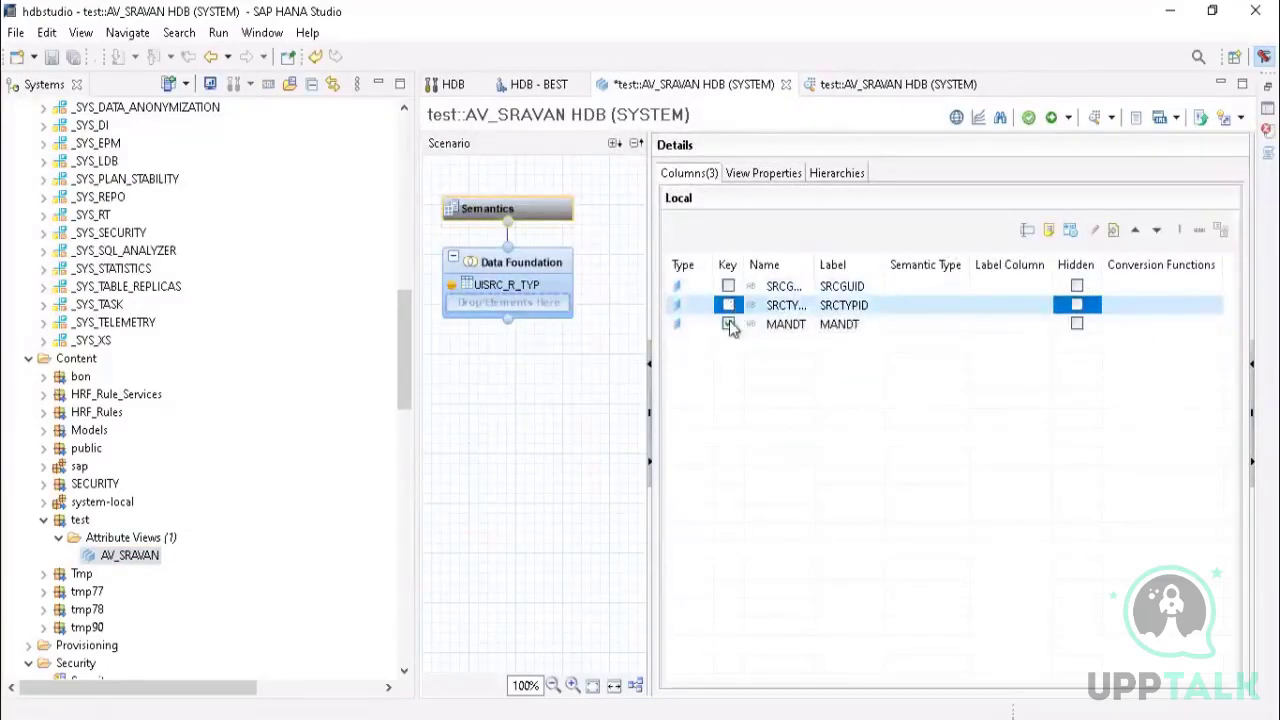
left_click(728, 324)
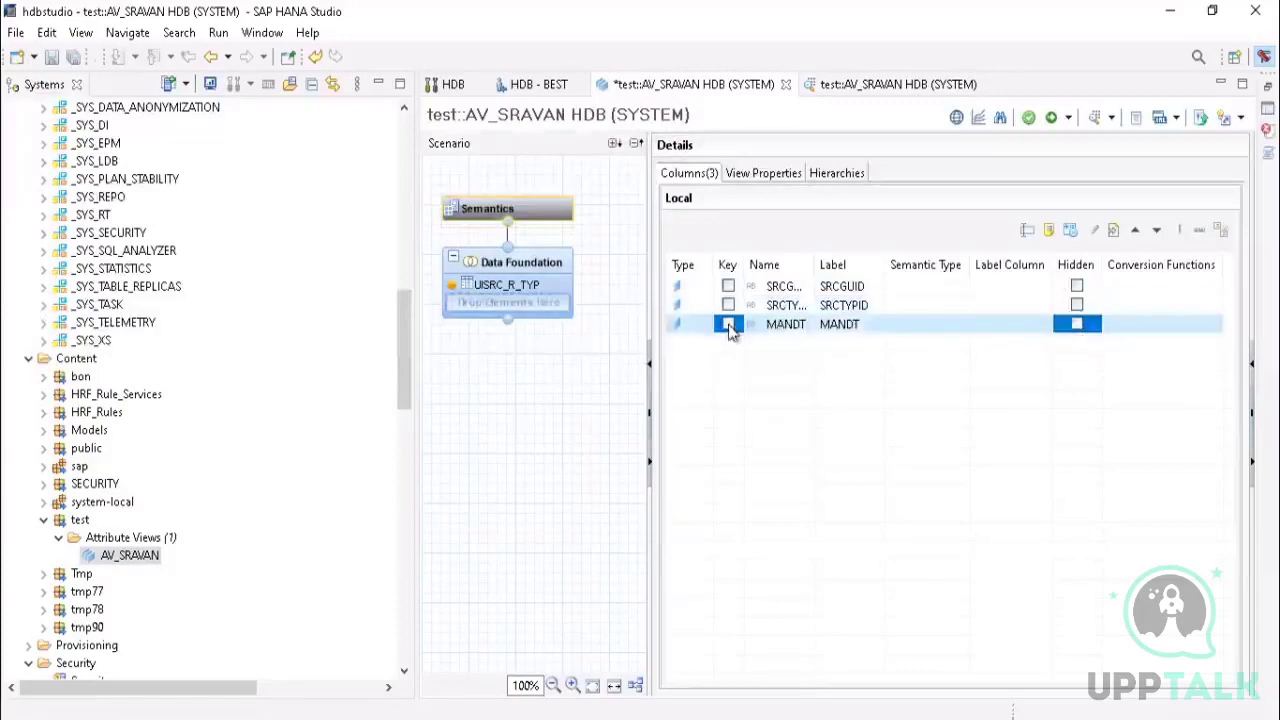
Step: Check the attribute view's properties and hierarchies, and return to its column list
left_click(756, 176)
left_click(858, 174)
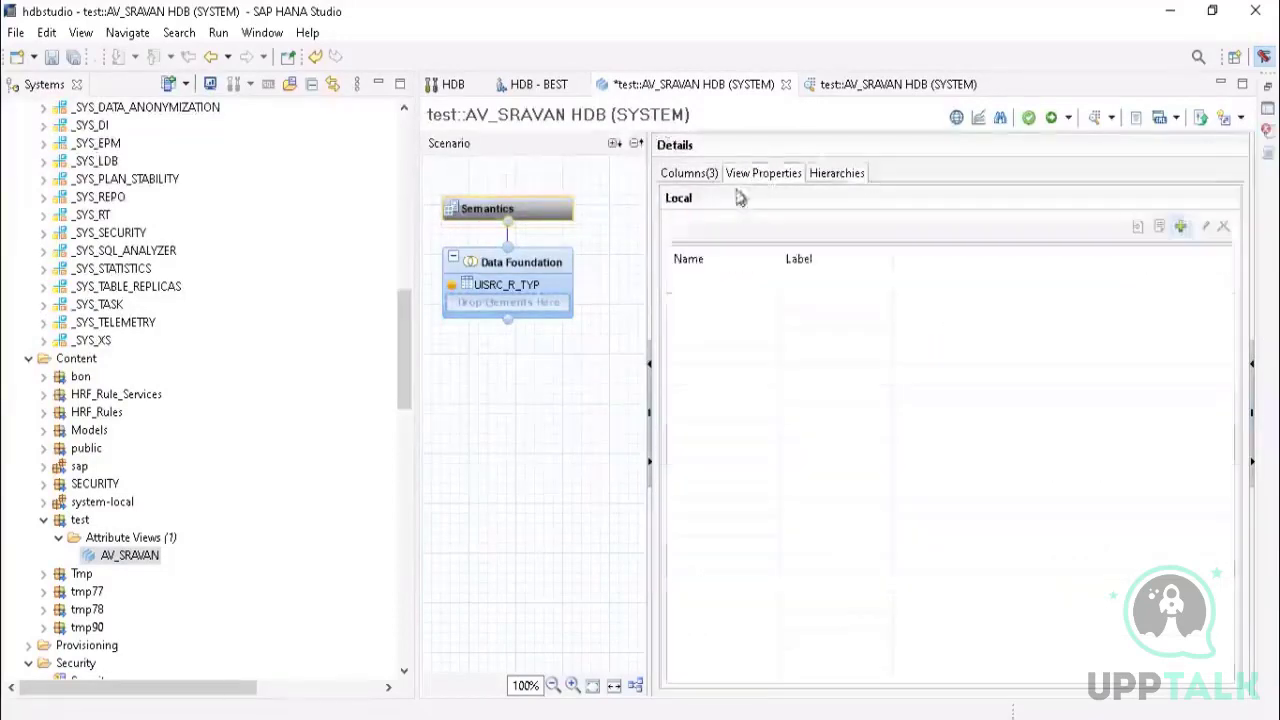
left_click(713, 177)
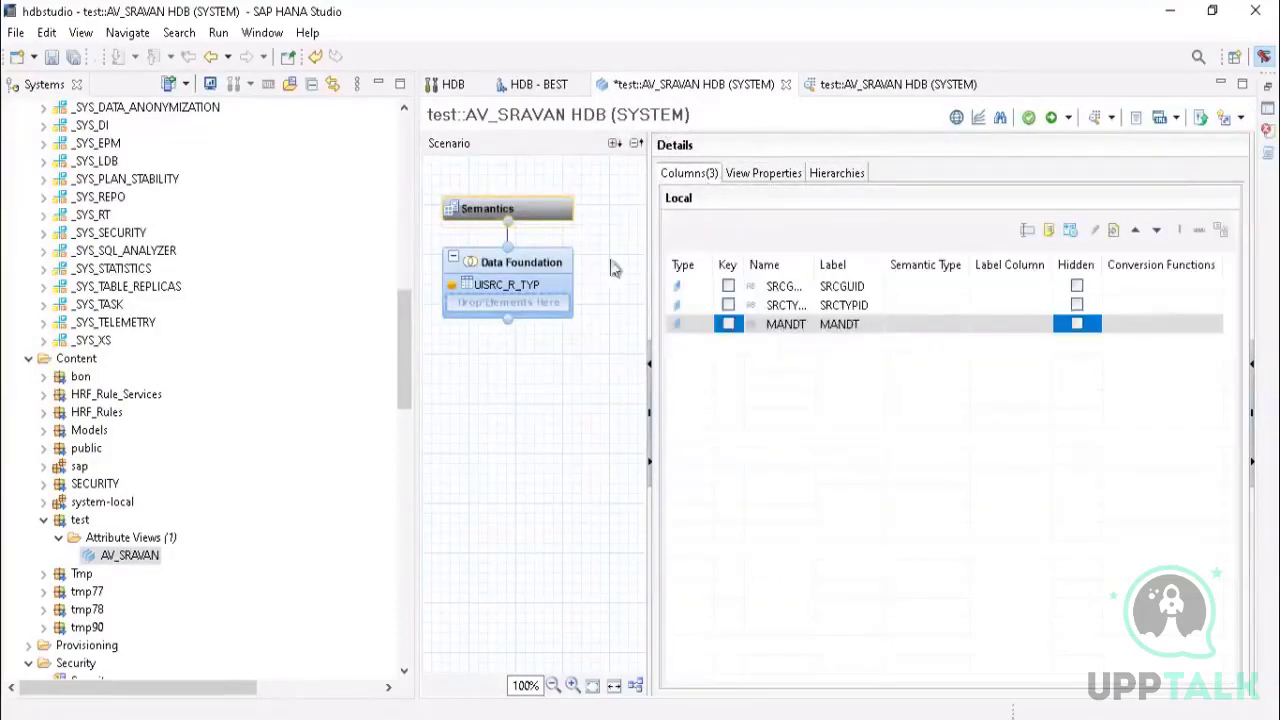
Step: Remove table UISRC_R_TYP from the Data Foundation and collapse the Details area so the Scenario area fills the editor
left_click(515, 288)
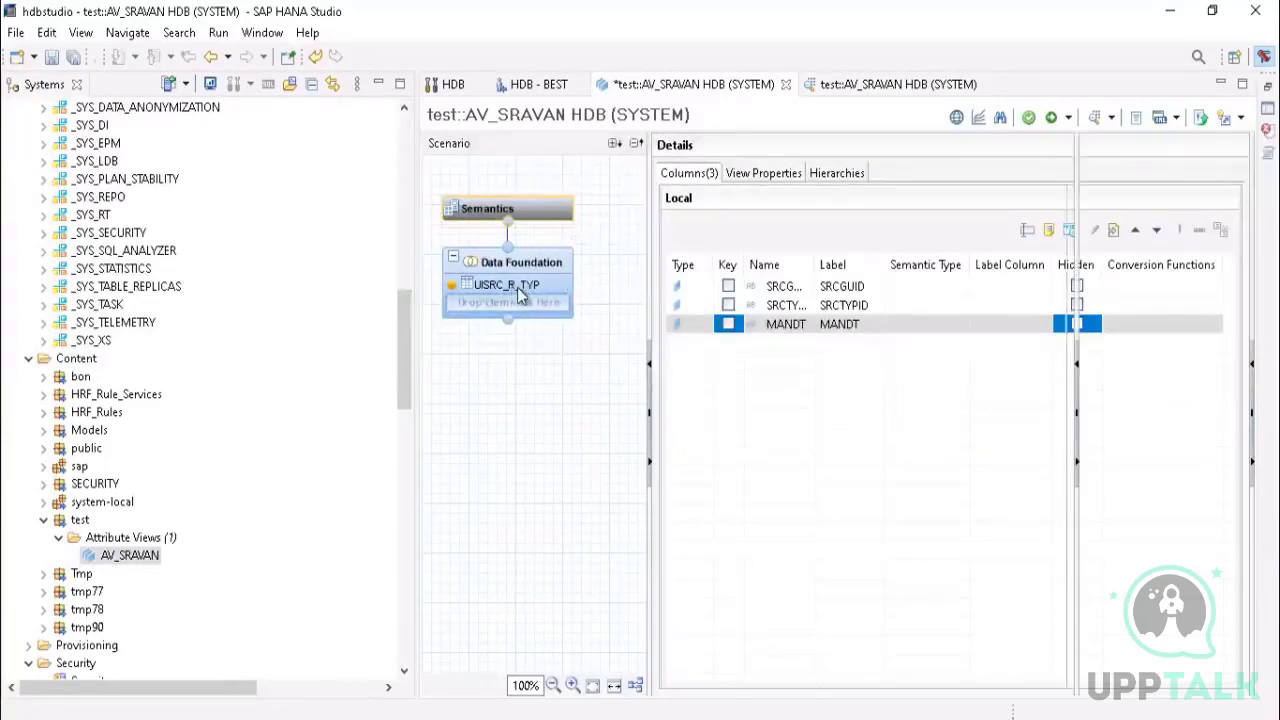
right_click(855, 231)
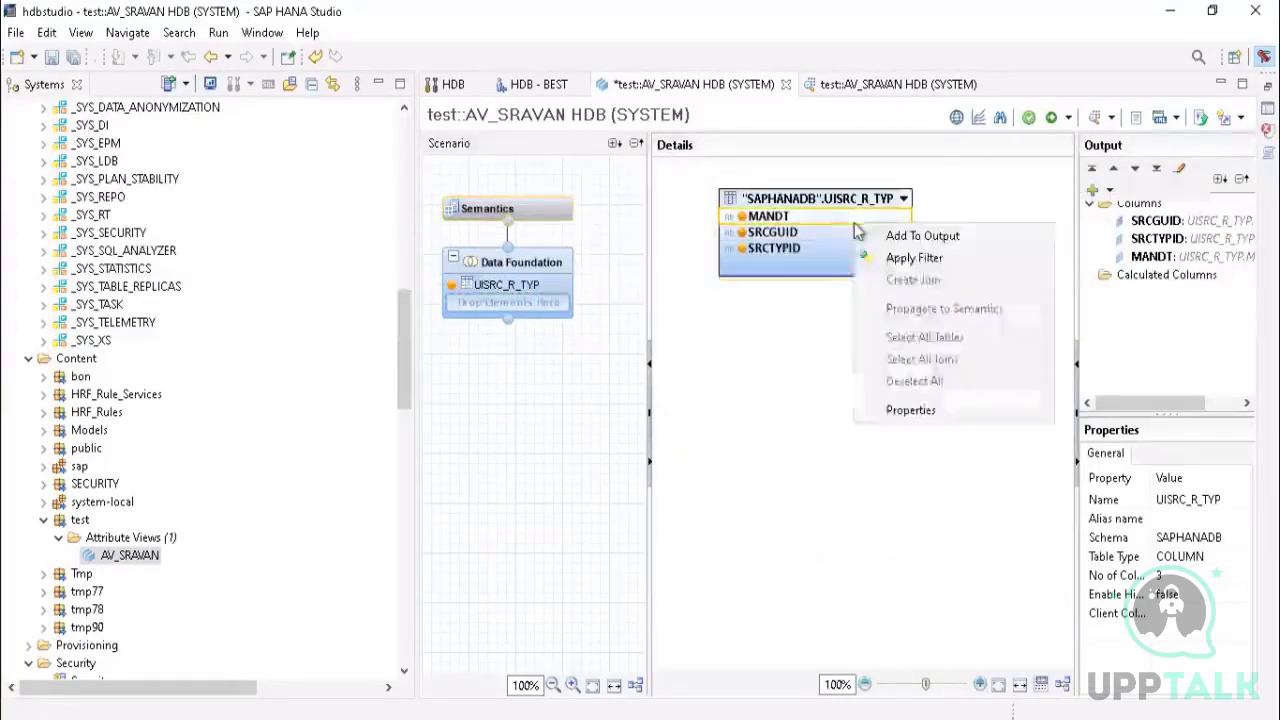
left_click(772, 368)
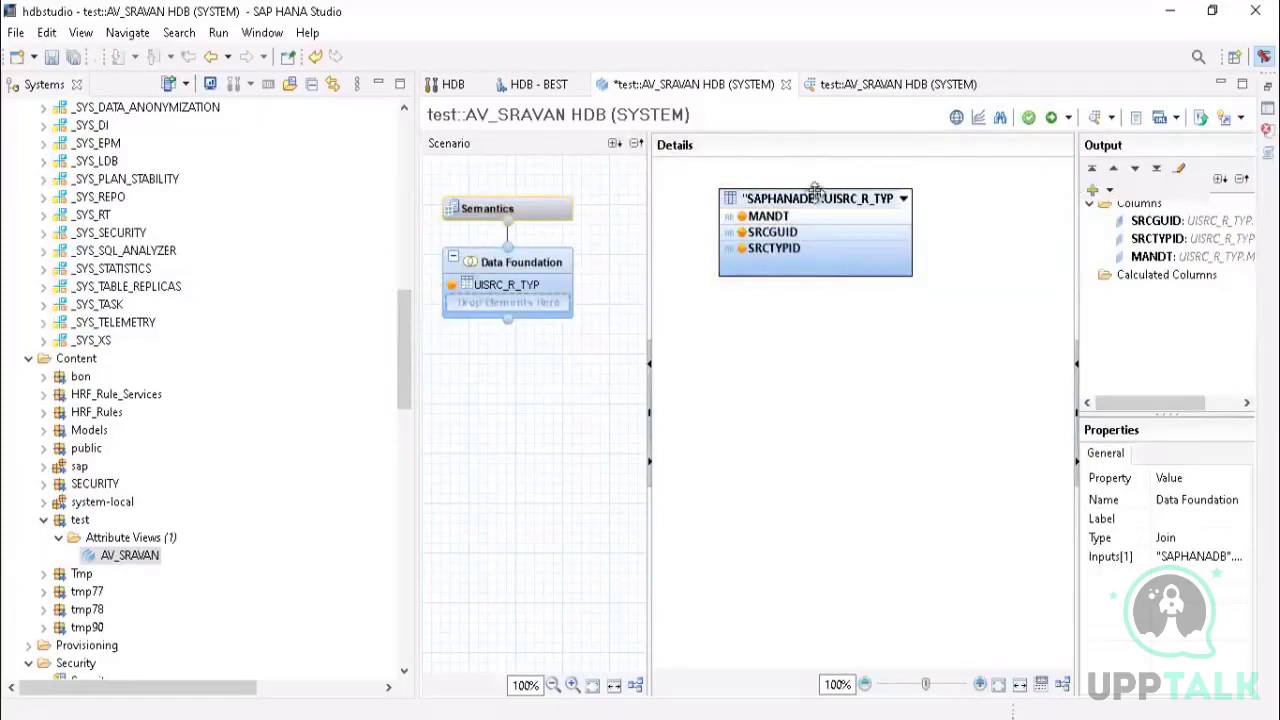
left_click_drag(833, 210, 837, 207)
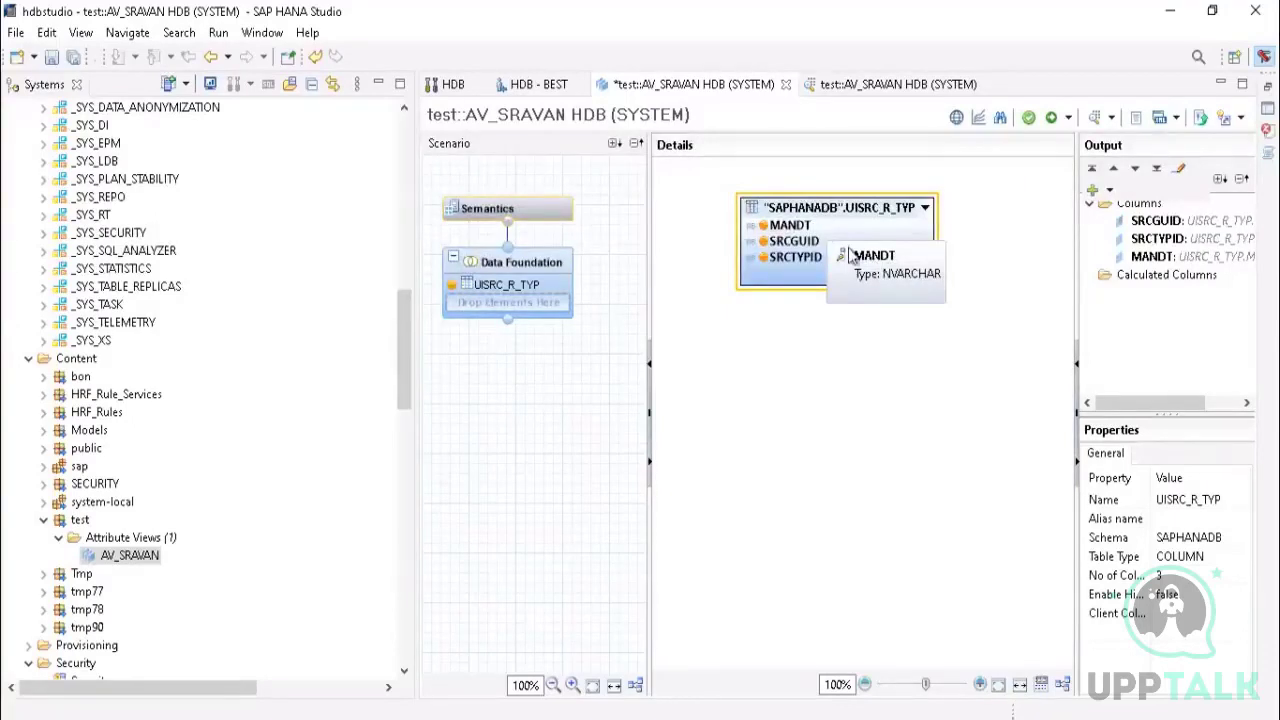
right_click(848, 210)
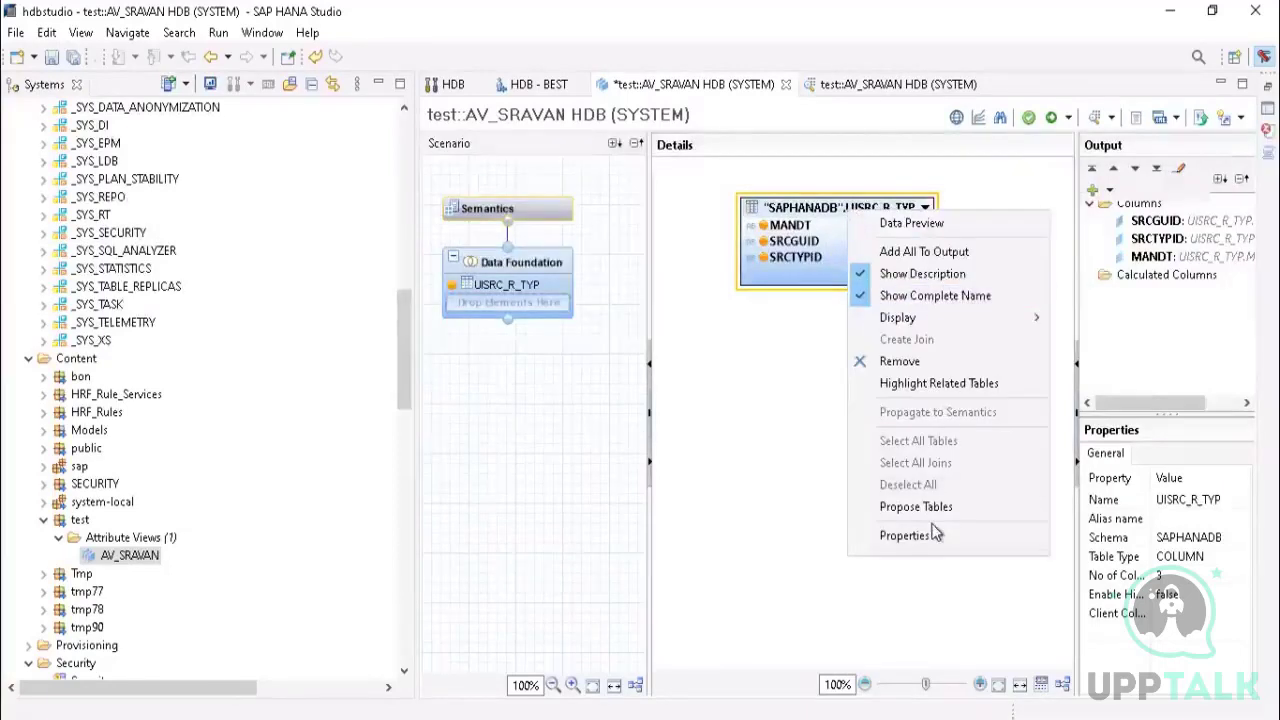
left_click(900, 361)
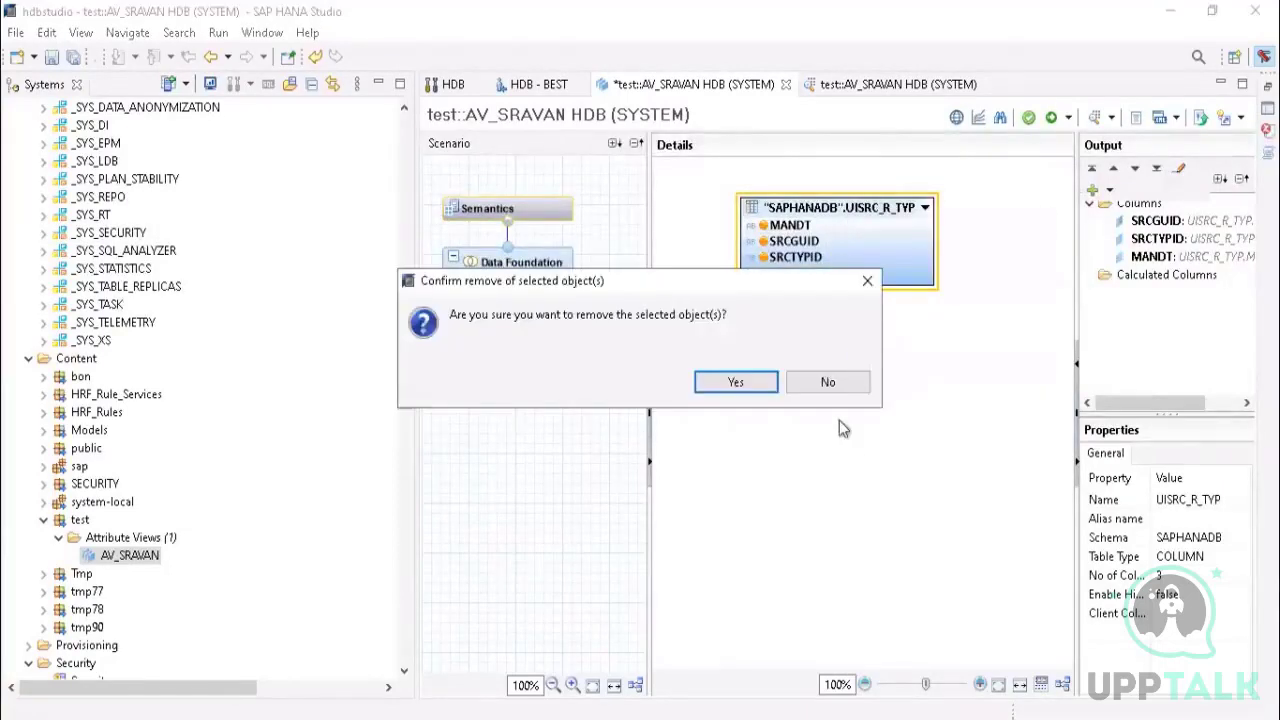
left_click(736, 382)
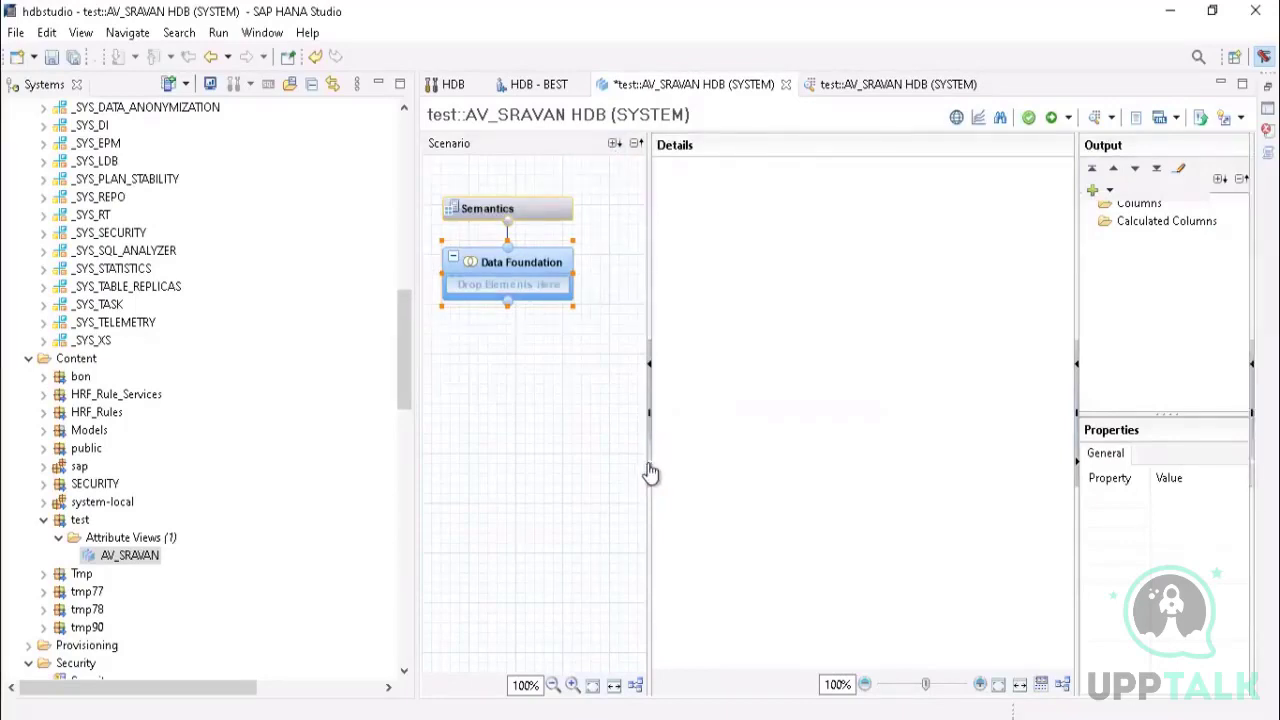
left_click_drag(650, 473, 1257, 411)
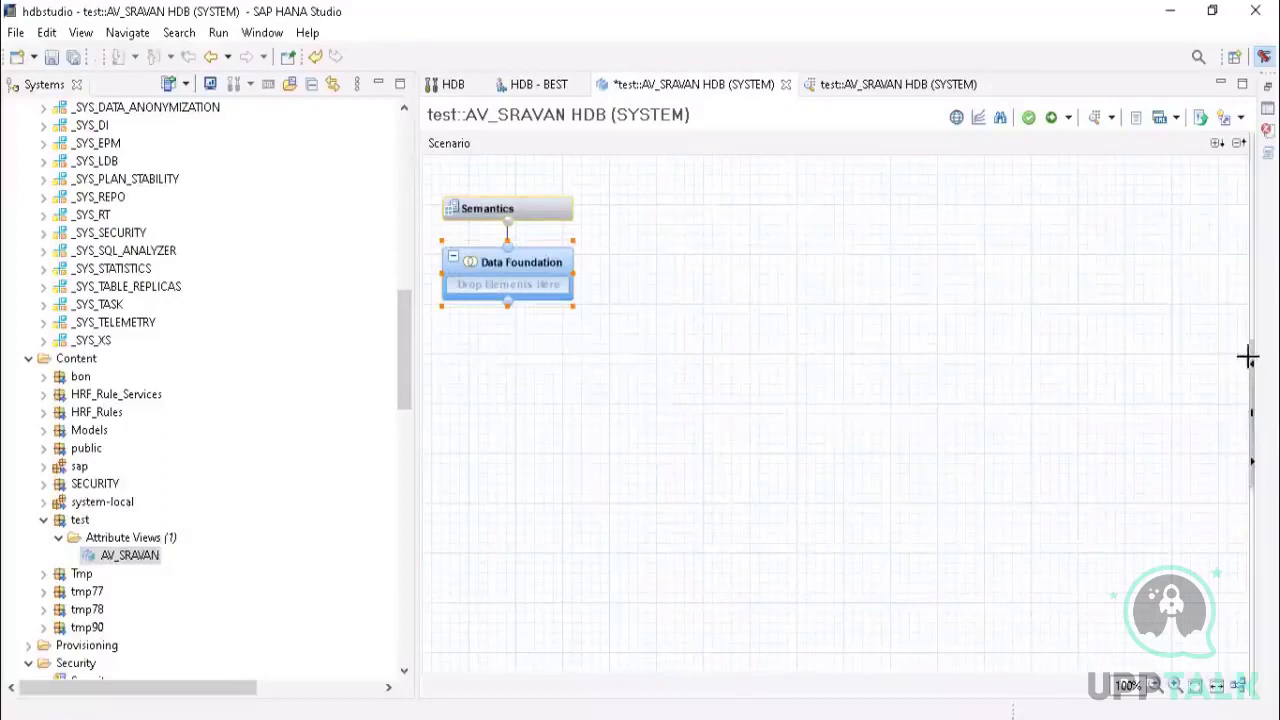
mouse_move(494, 256)
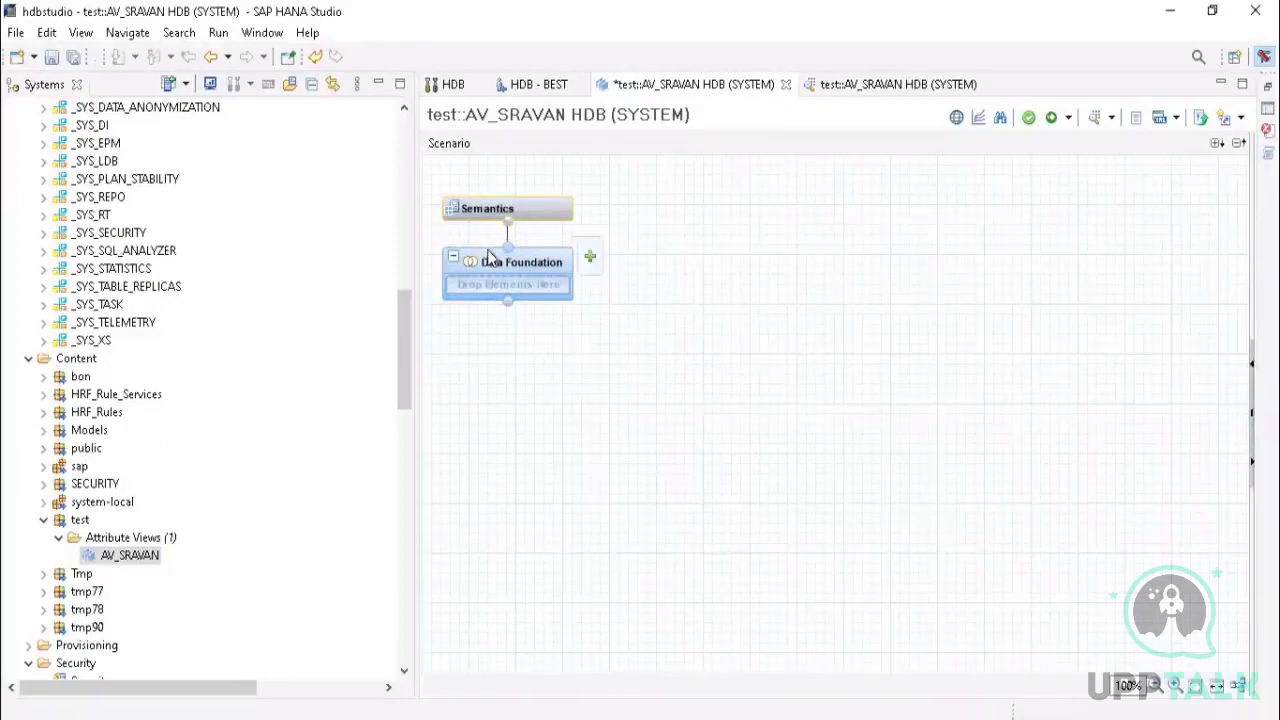
left_click(589, 257)
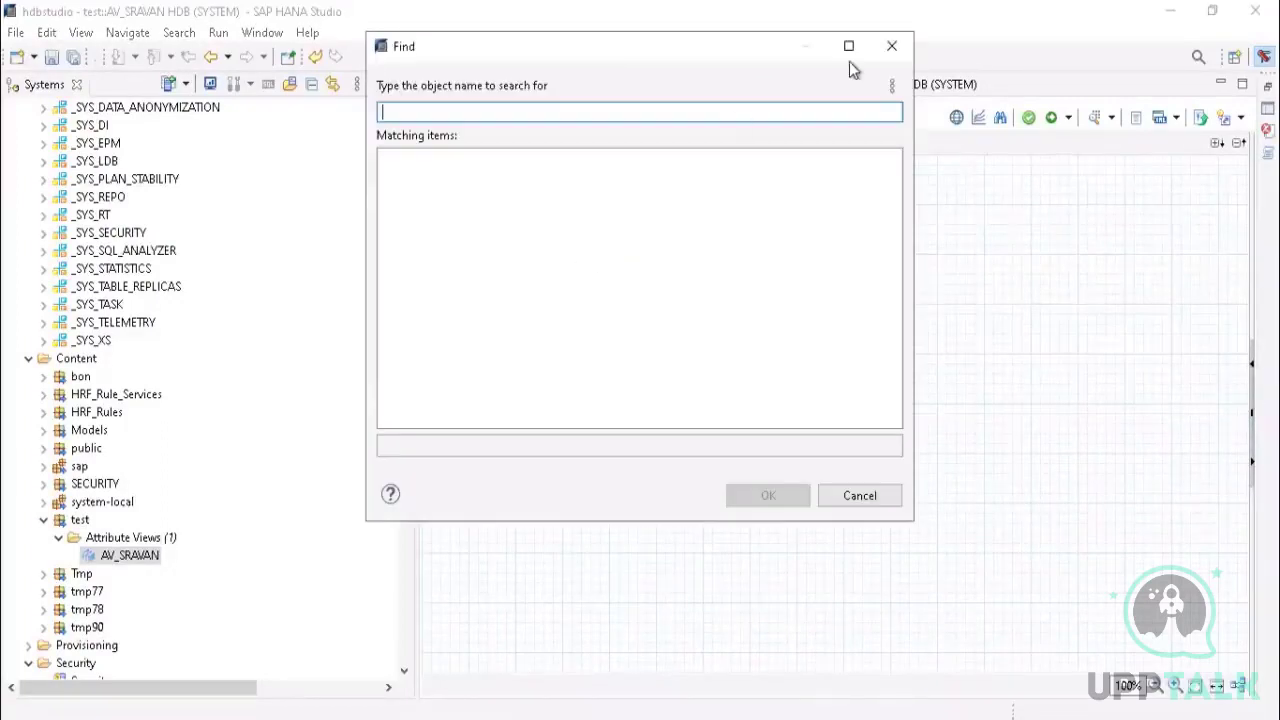
left_click(891, 46)
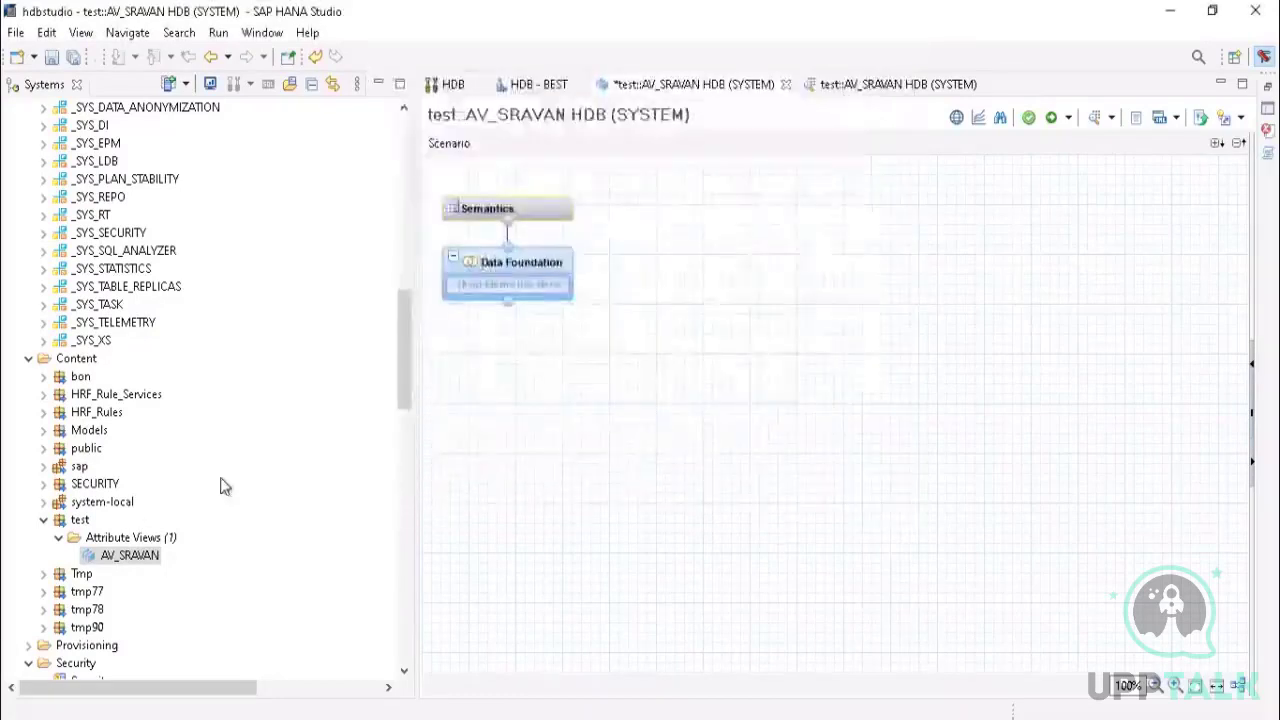
Step: Expand package Tmp and its Attribute Views folder to list the existing attribute views
scroll(222, 487, "down", 2)
scroll(103, 589, "down", 1)
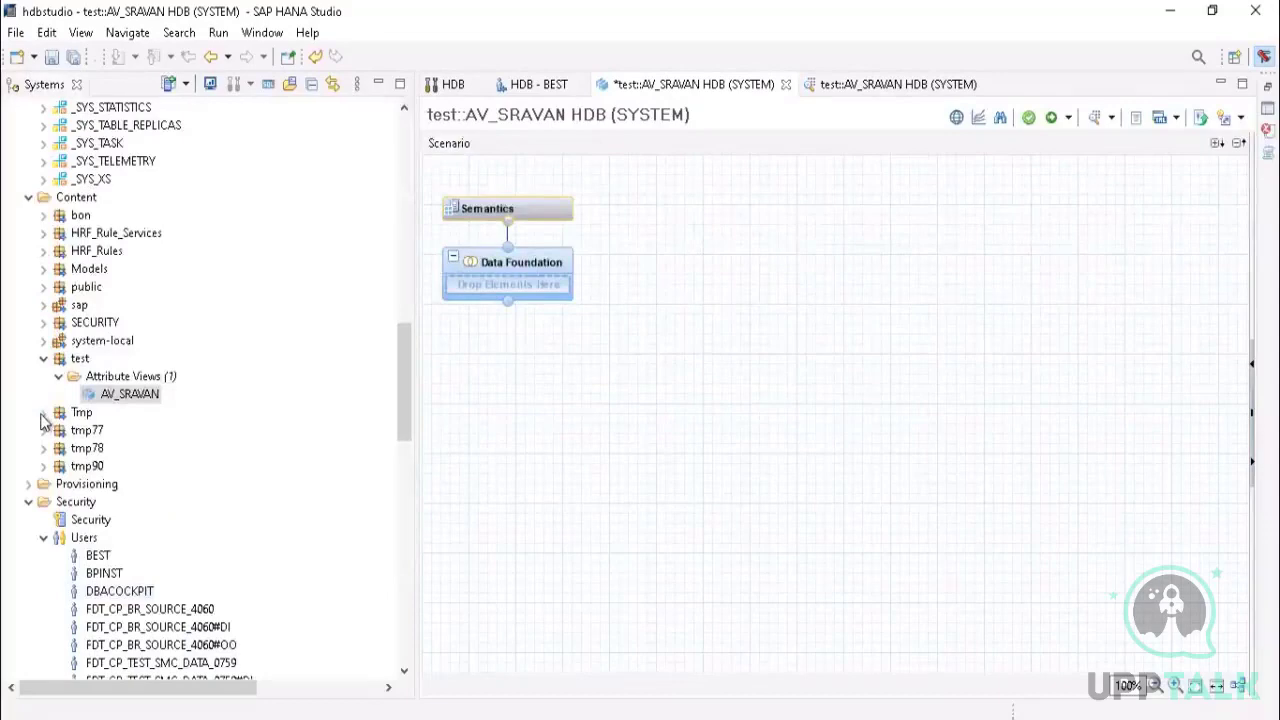
left_click(44, 413)
left_click(59, 431)
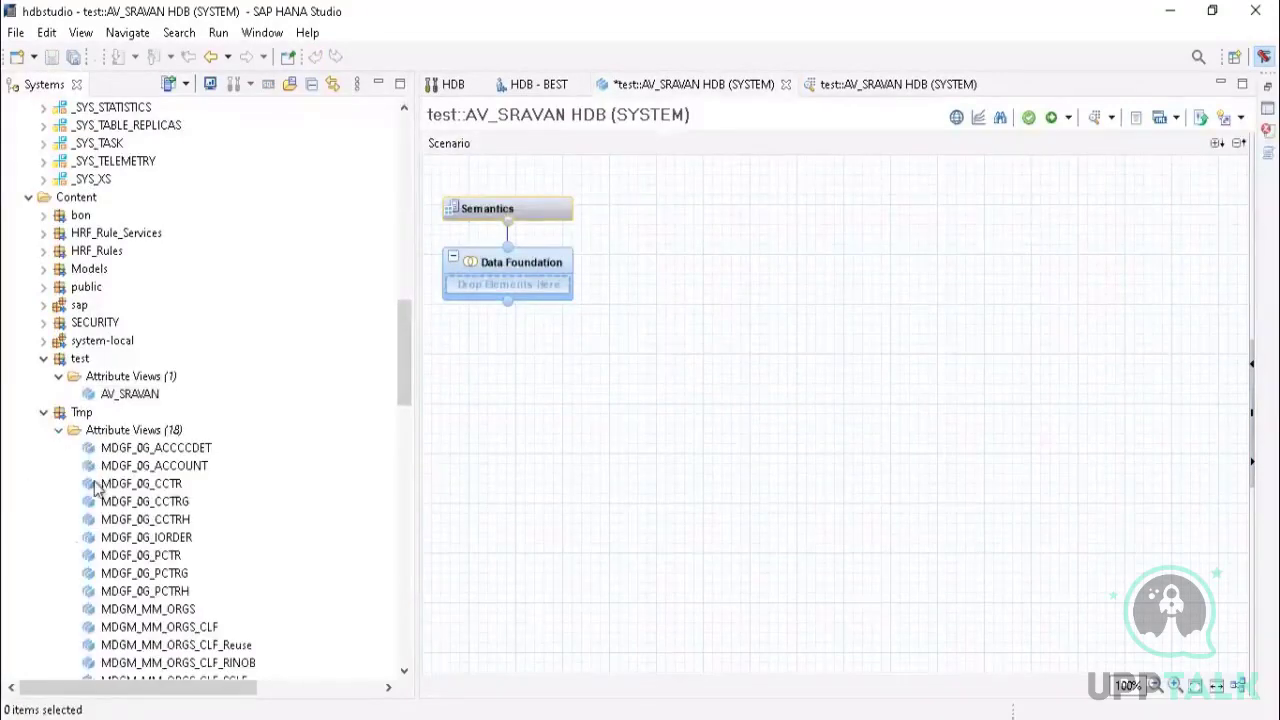
scroll(140, 505, "down", 2)
scroll(143, 511, "down", 1)
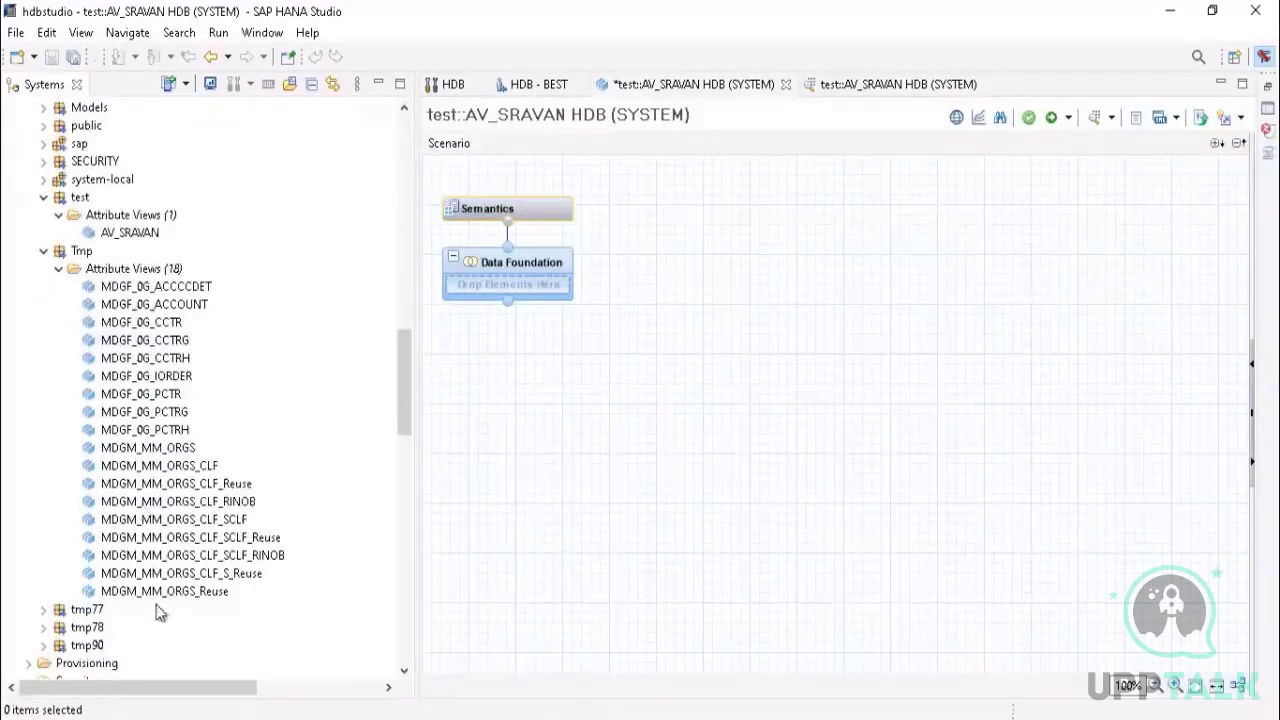
Step: Open attribute view MDGF_0G_ACCCCDET from package Tmp and examine its columns and its Data Foundation table
left_click(160, 288)
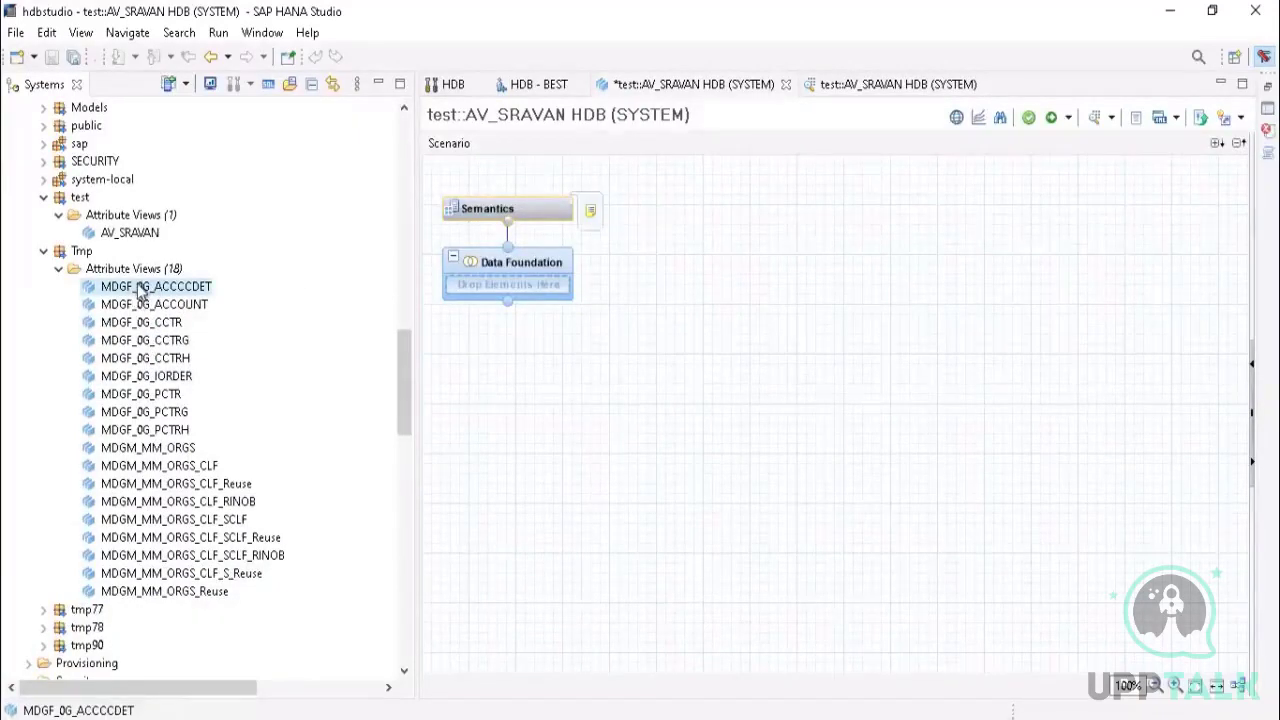
left_click_drag(141, 290, 508, 284)
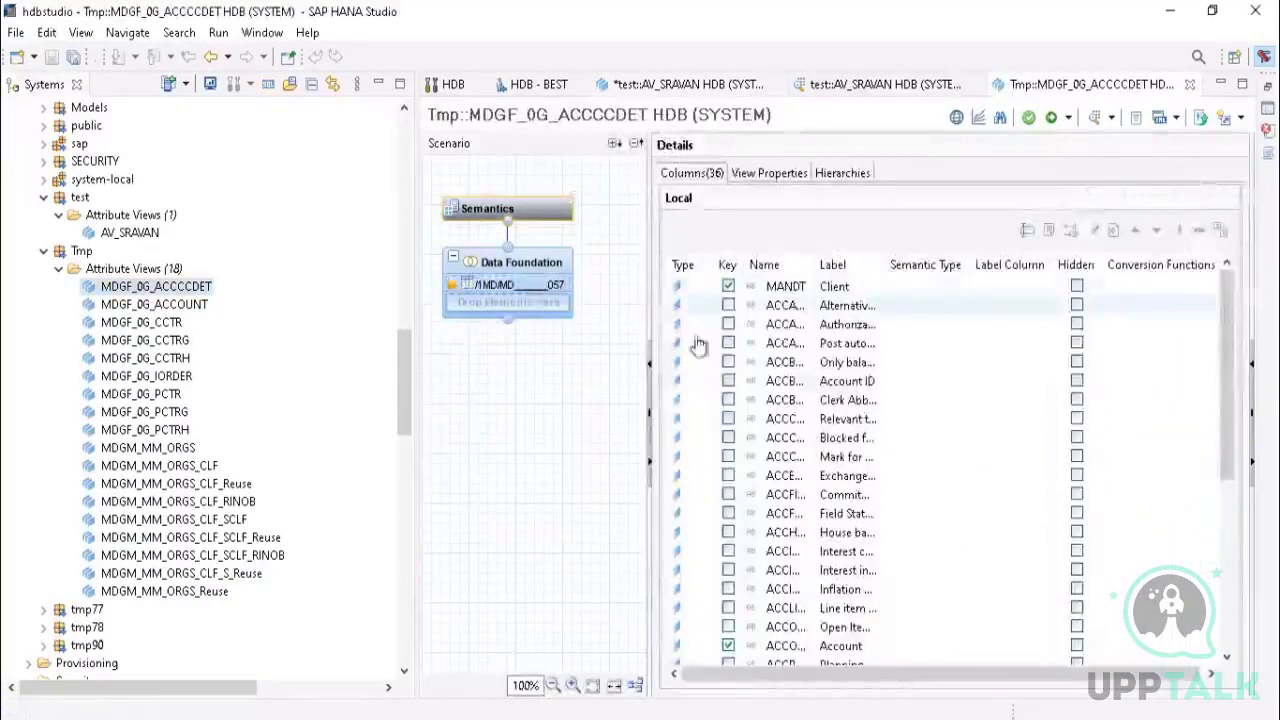
scroll(838, 392, "down", 5)
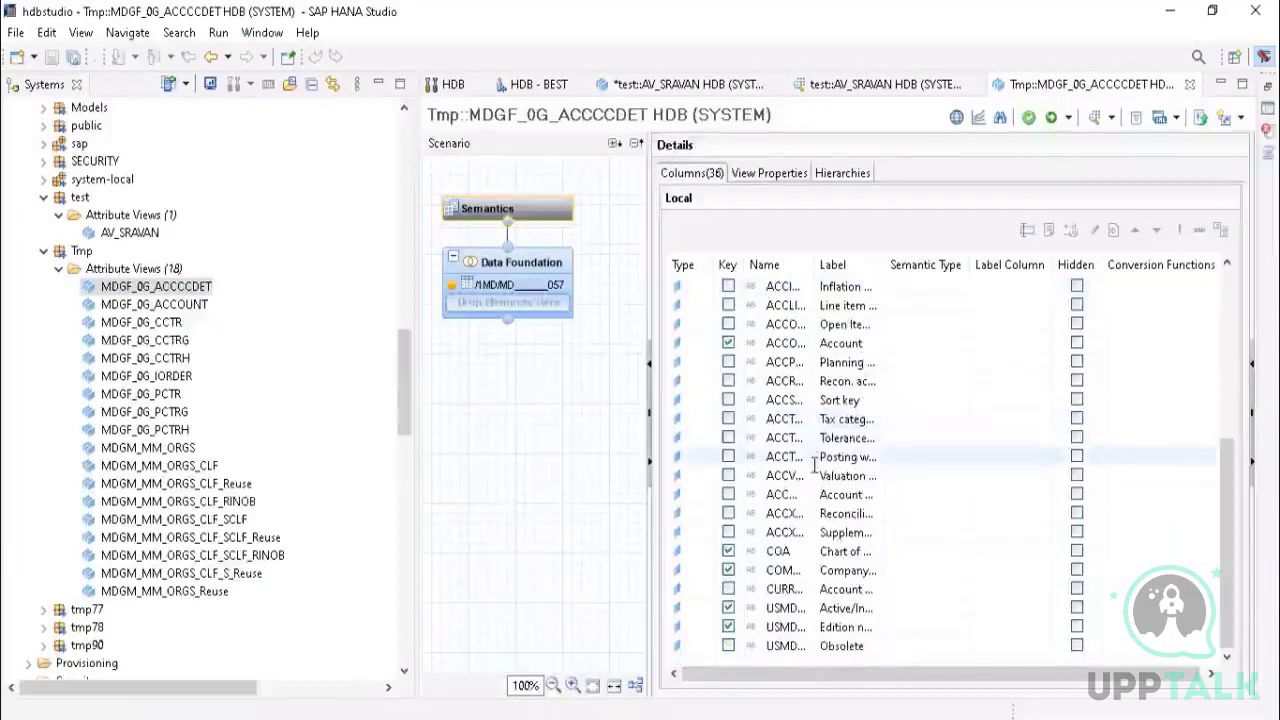
scroll(815, 463, "up", 5)
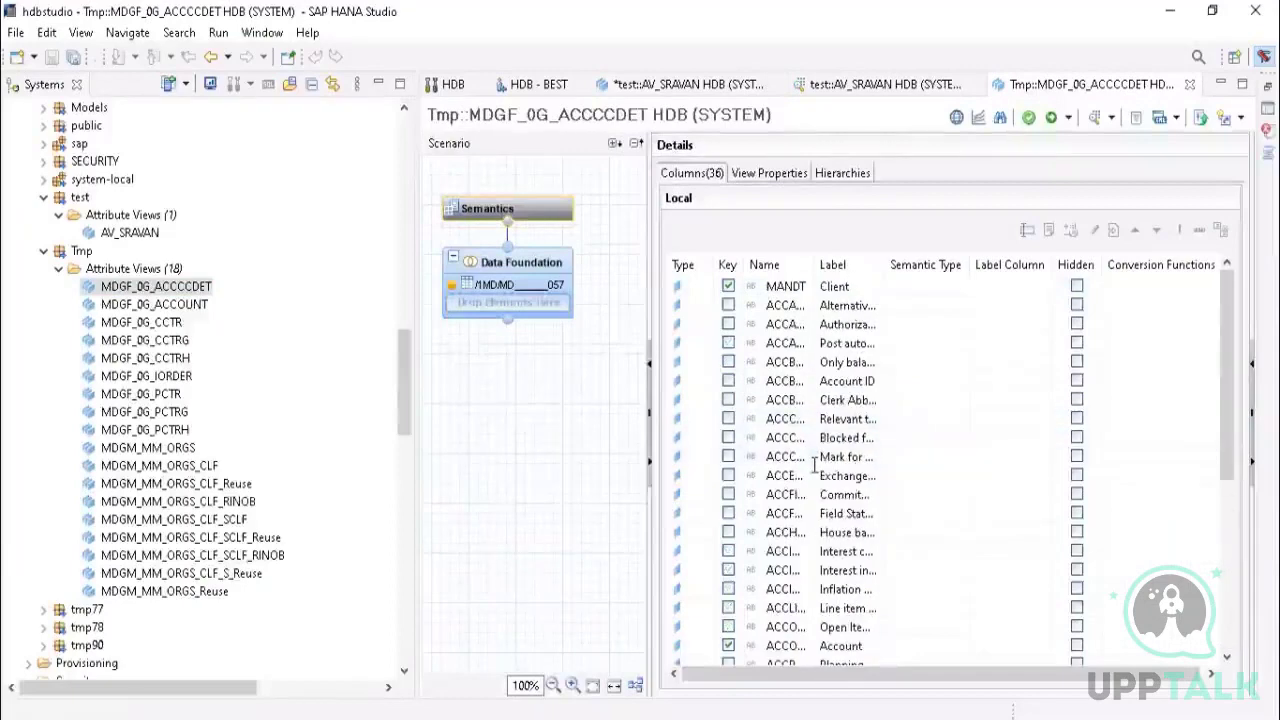
left_click(505, 289)
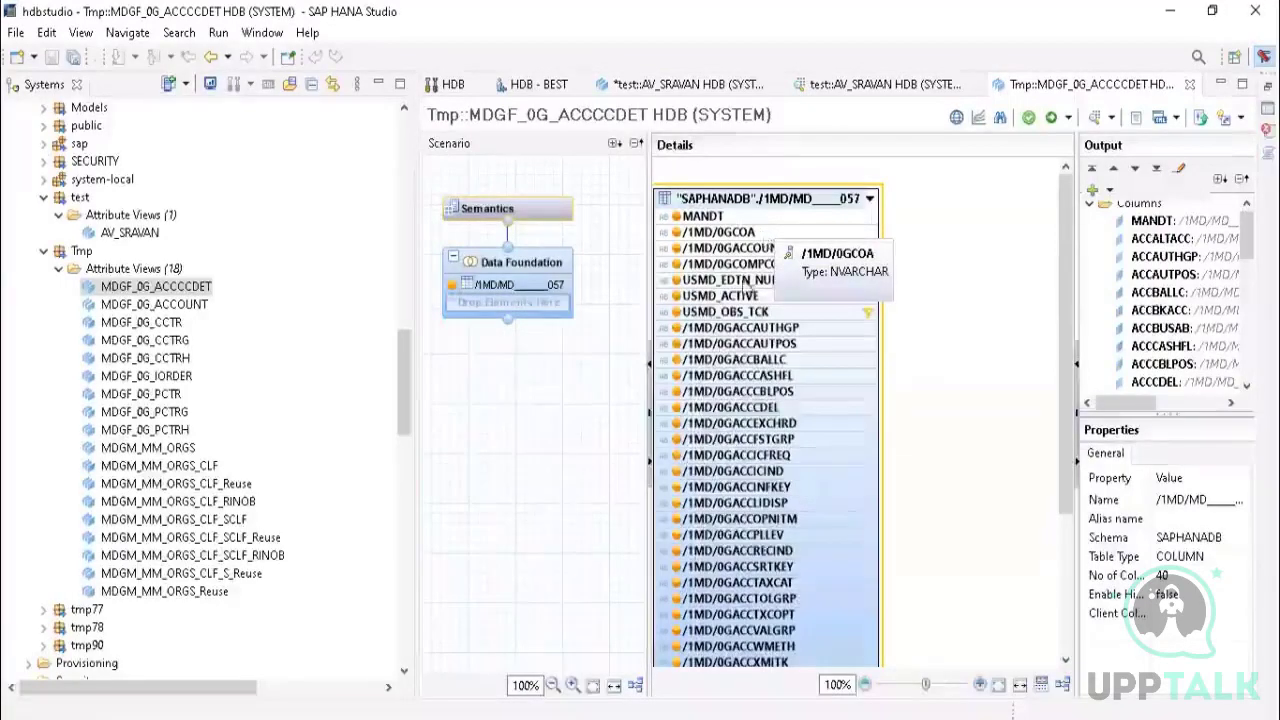
scroll(728, 430, "down", 4)
scroll(728, 430, "up", 4)
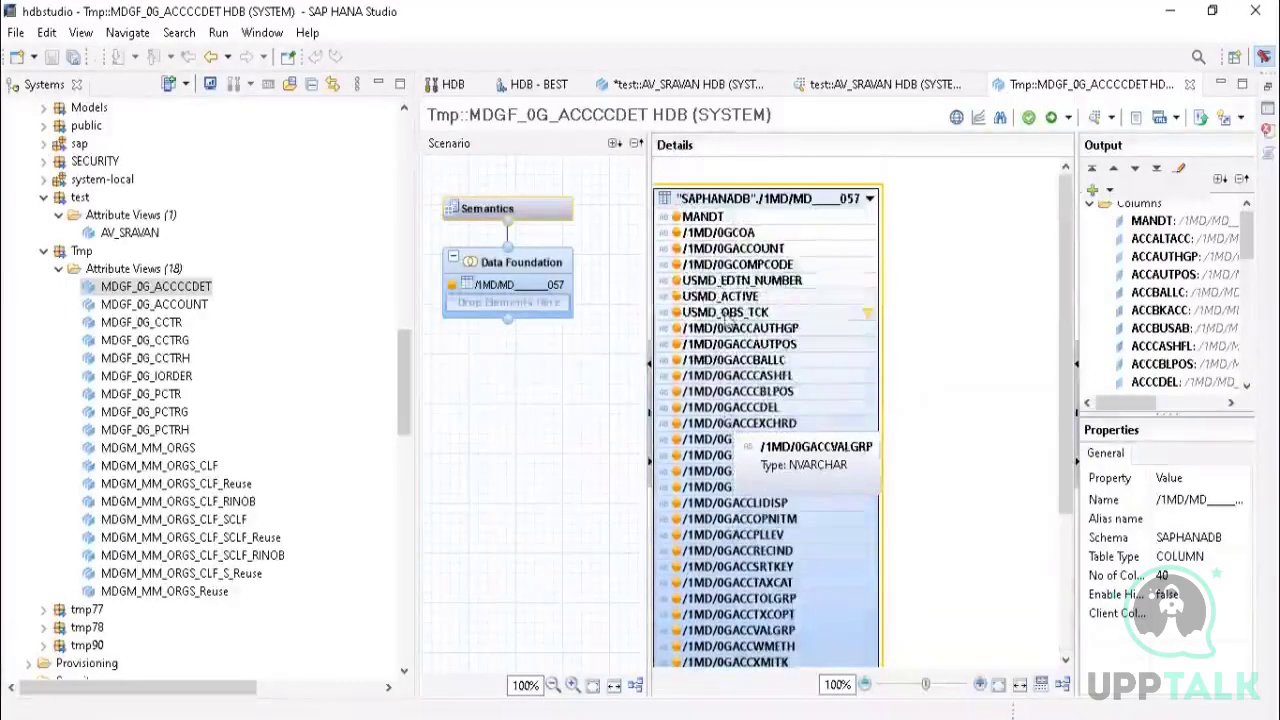
Step: Preview the view's data with ACCOPNITM, ACCLIDISP, ACCHOUSBK and ACCFSTGRP on the labels axis and ACCICIND, ACCEXCHRD and ACCCBLPOS on the values axis
left_click(1112, 120)
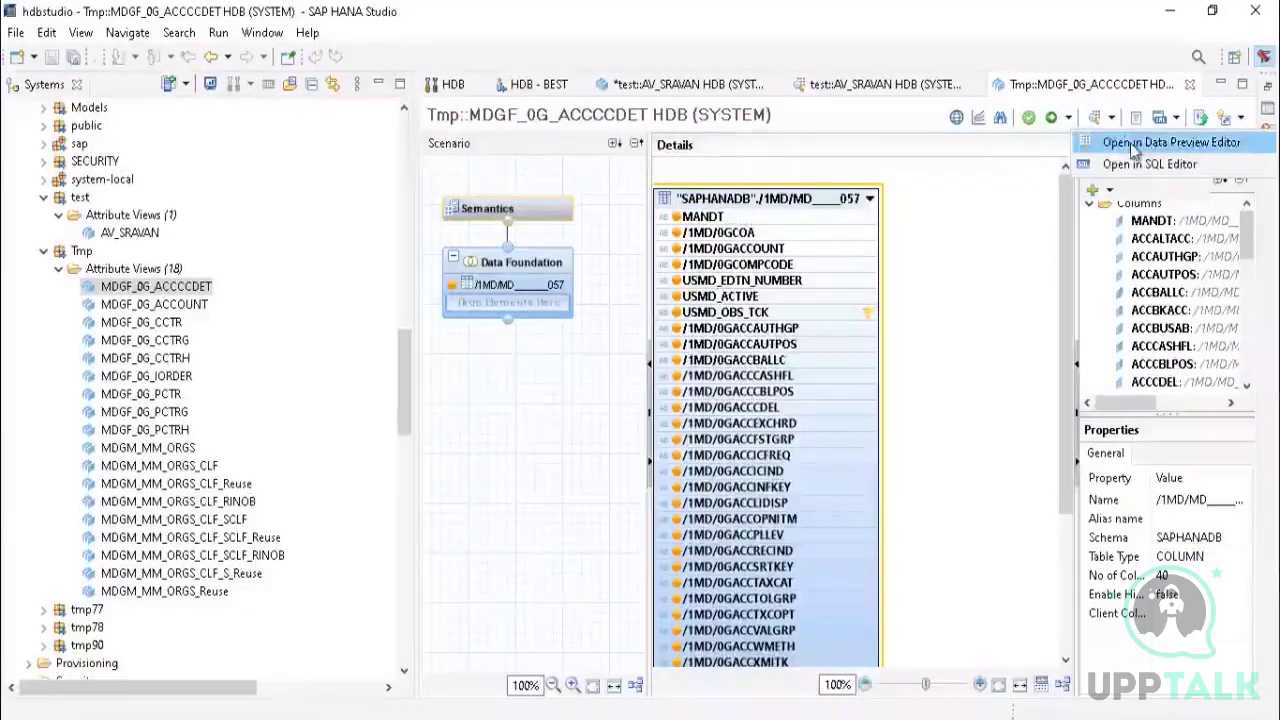
left_click(1130, 143)
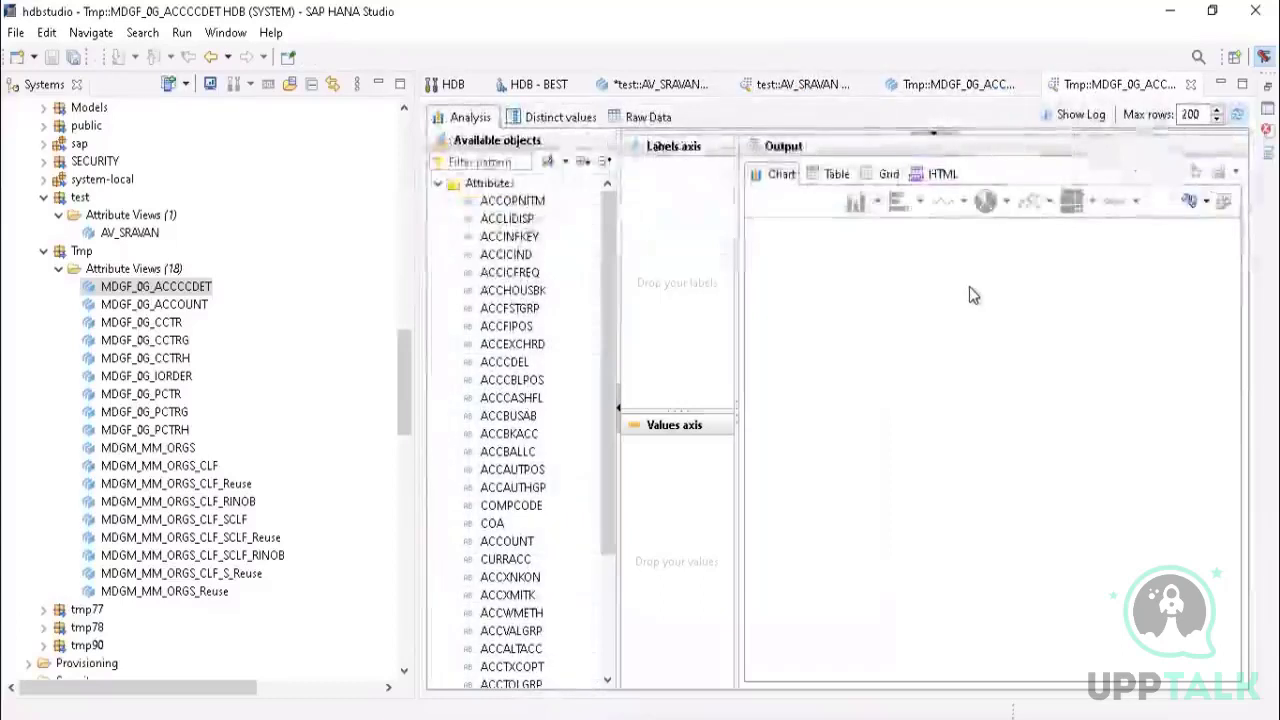
left_click_drag(500, 200, 628, 271)
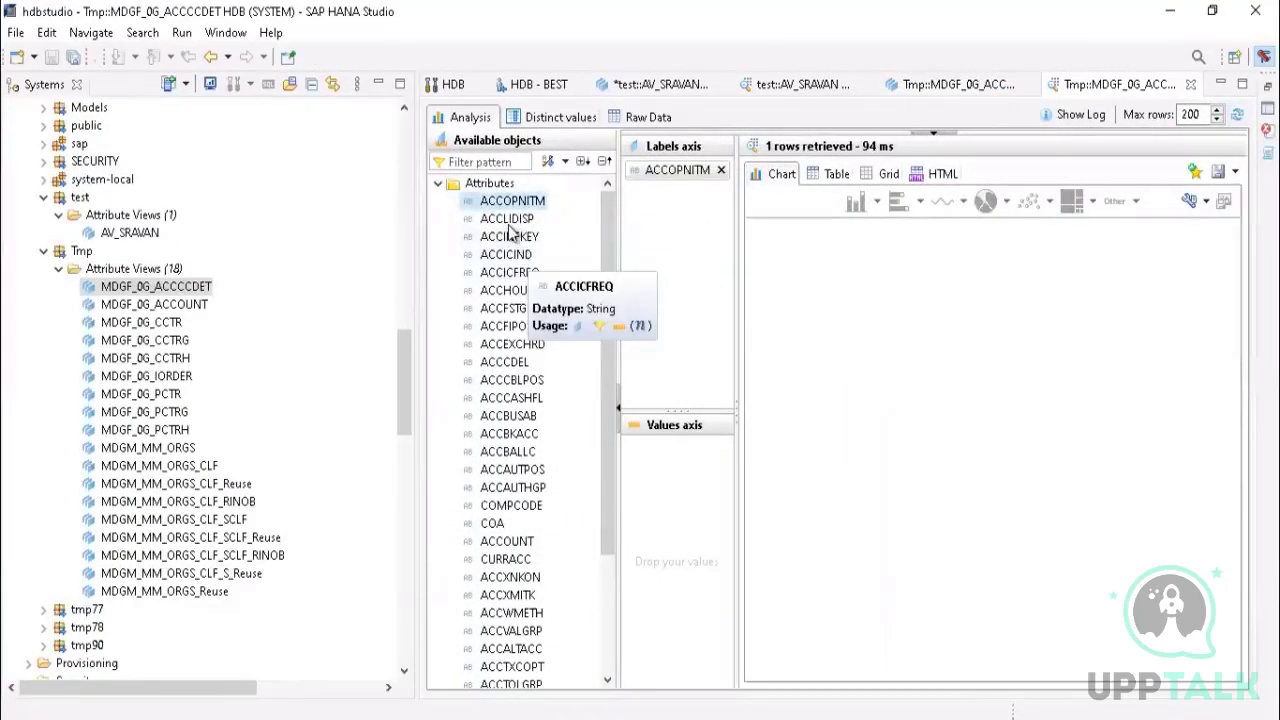
left_click_drag(480, 219, 675, 255)
left_click_drag(496, 255, 698, 516)
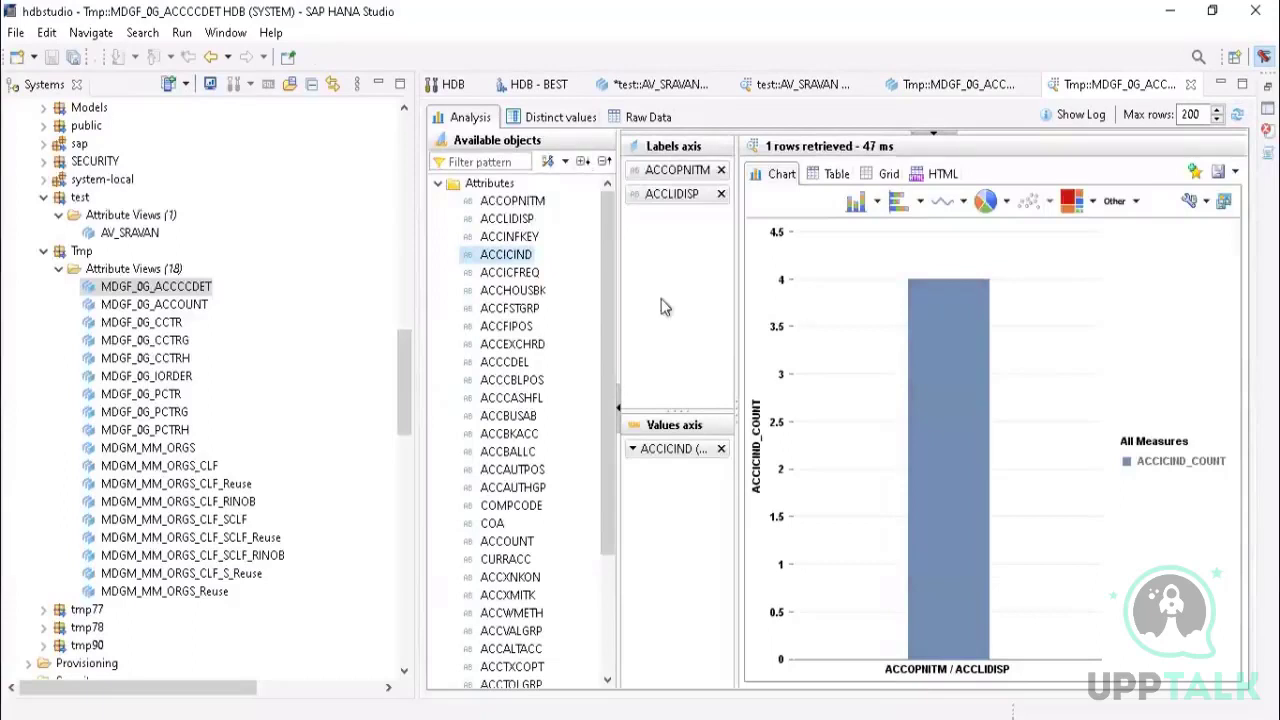
left_click_drag(500, 290, 643, 295)
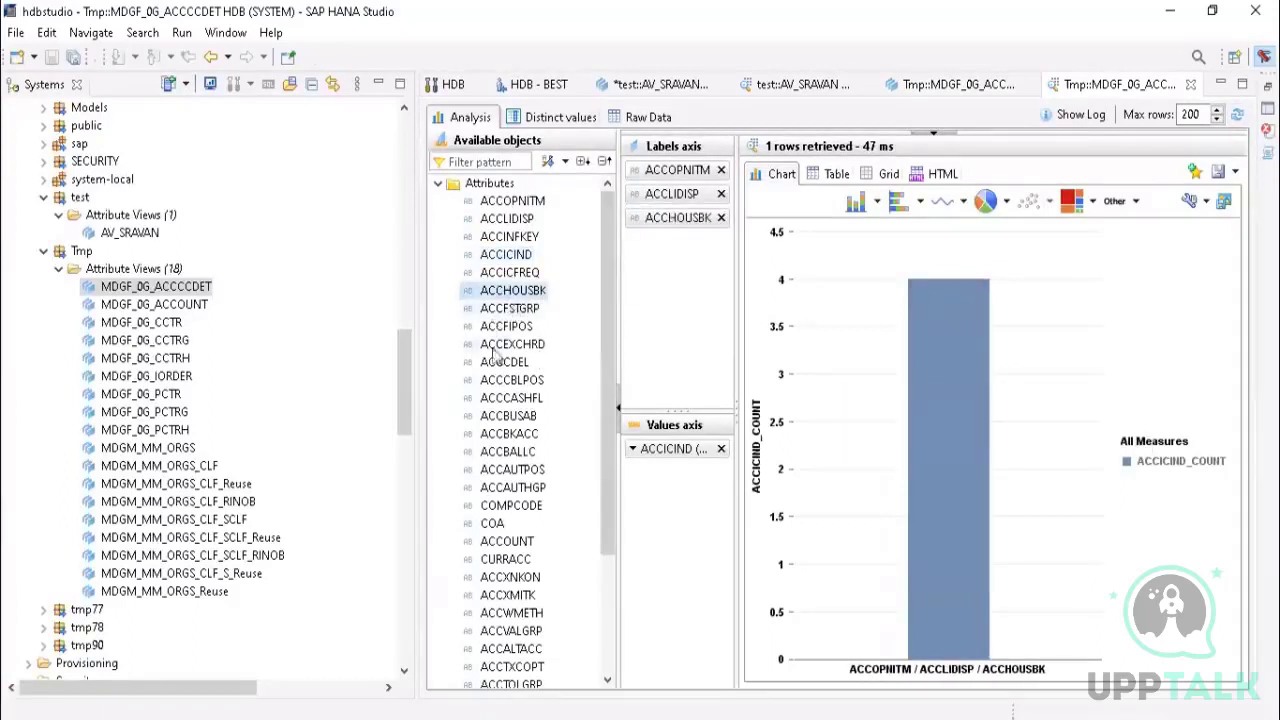
left_click_drag(498, 344, 672, 503)
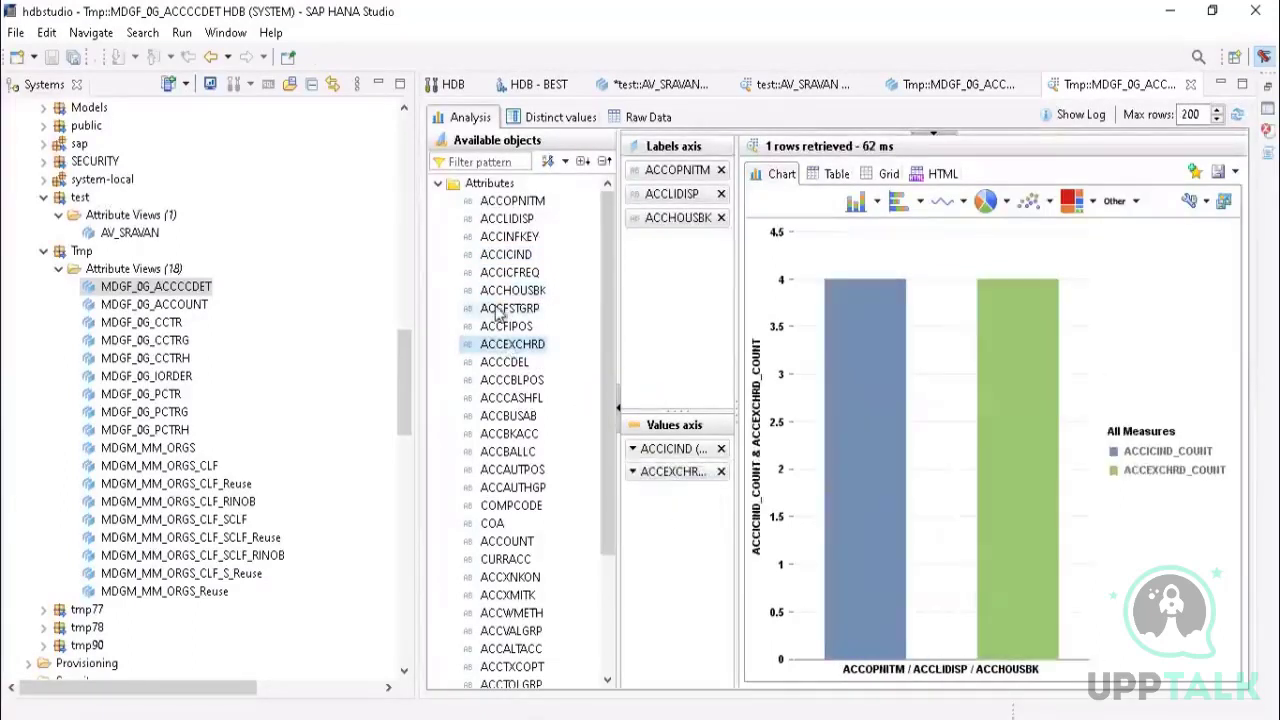
left_click_drag(505, 308, 645, 280)
left_click_drag(512, 380, 680, 510)
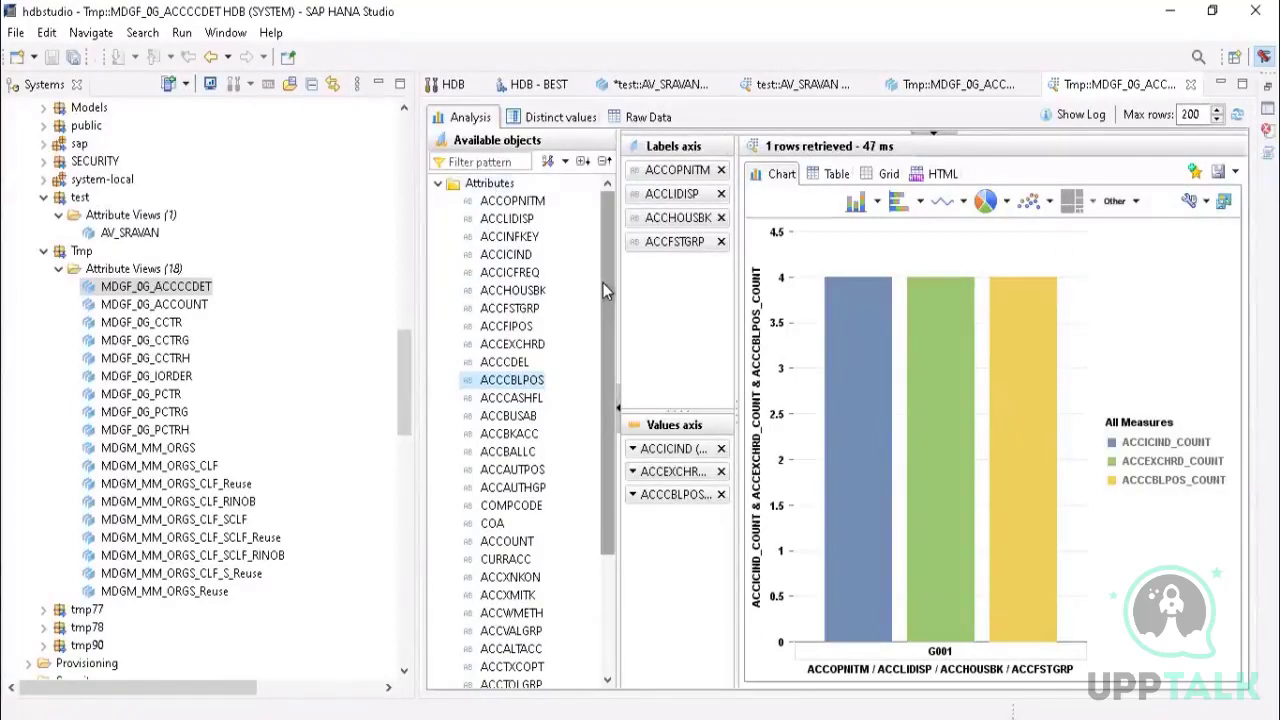
scroll(608, 209, "up", 3)
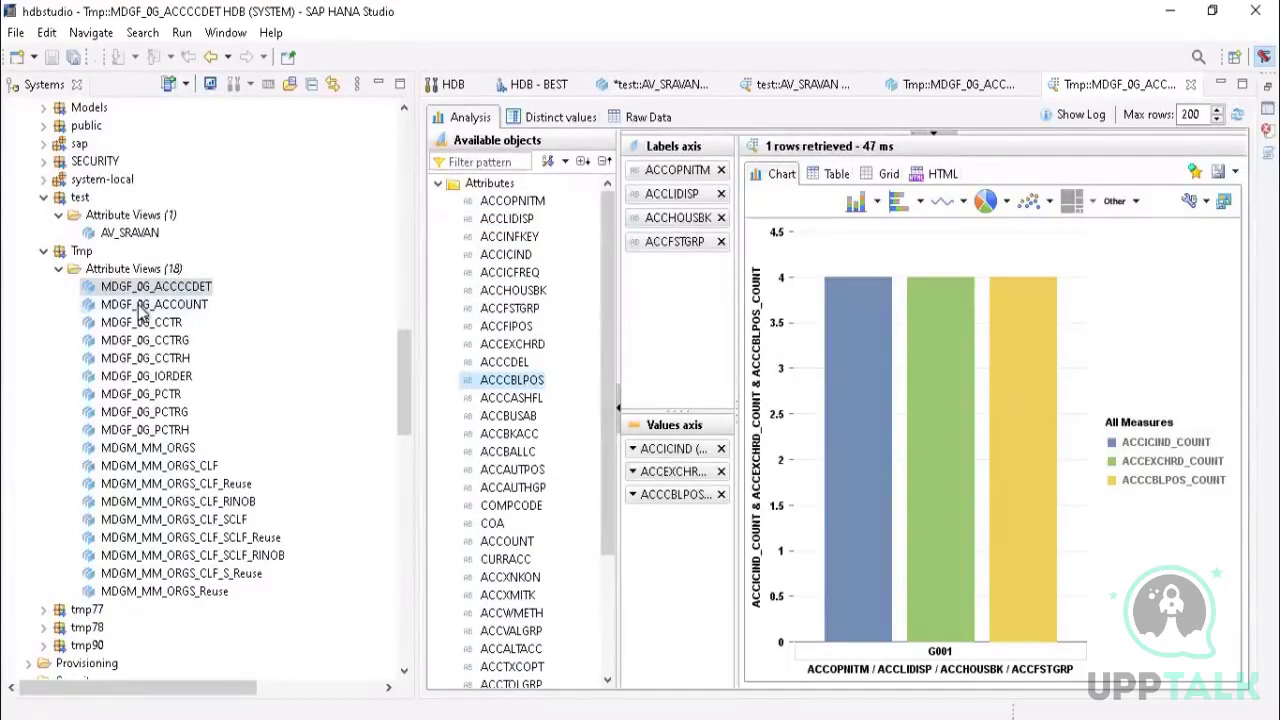
Step: Close MDGF_0G_ACCCCDET and its preview, and open MDGF_0G_CCTR to review its columns with the Label column widened
left_click(1191, 86)
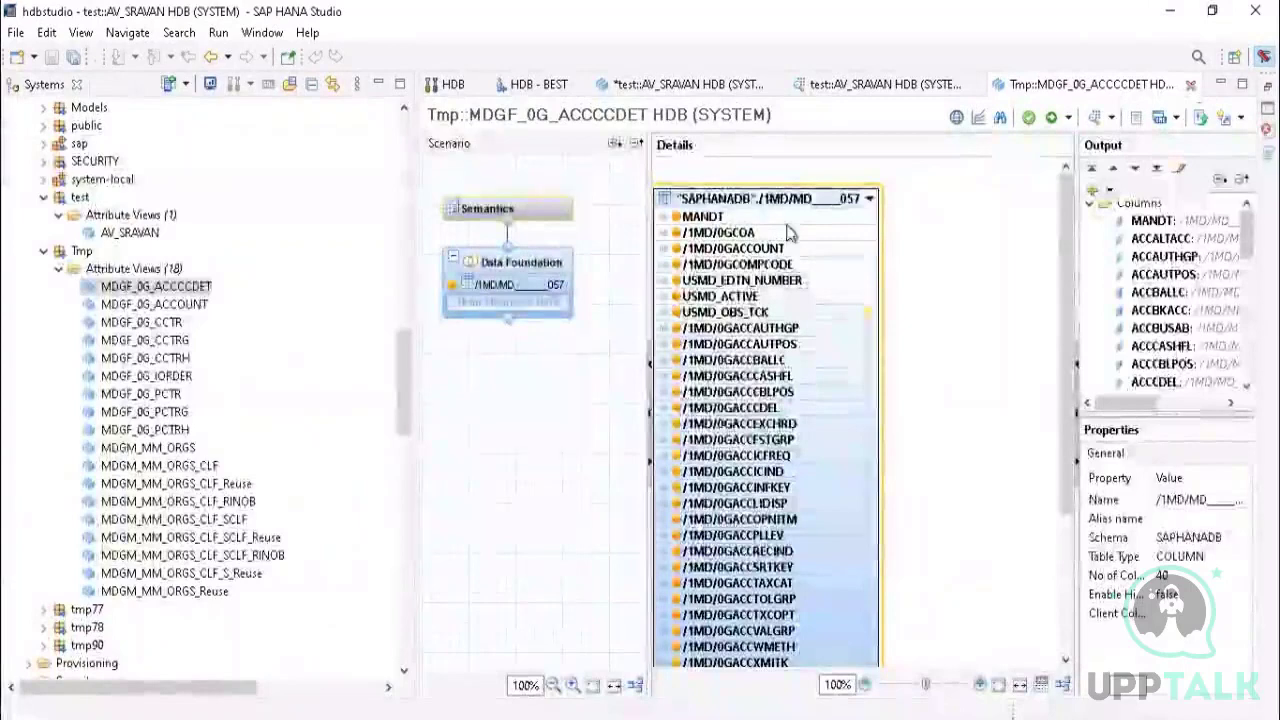
left_click_drag(141, 322, 470, 306)
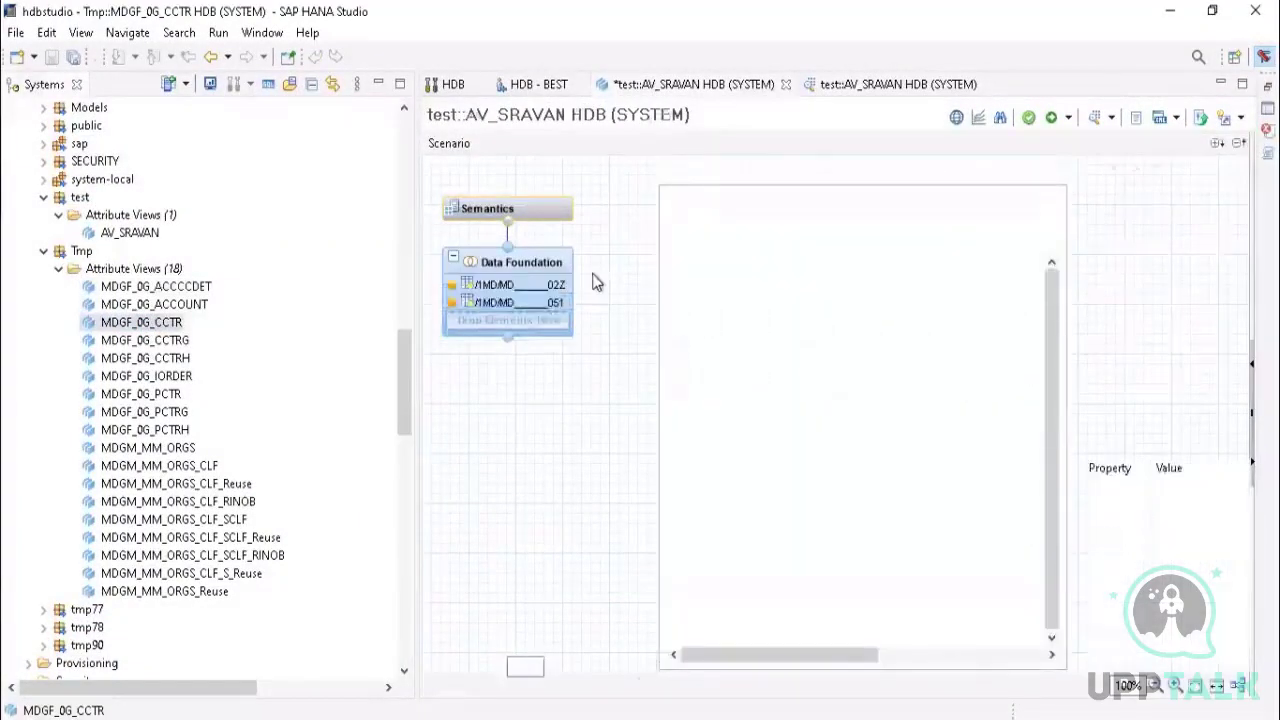
scroll(770, 447, "down", 9)
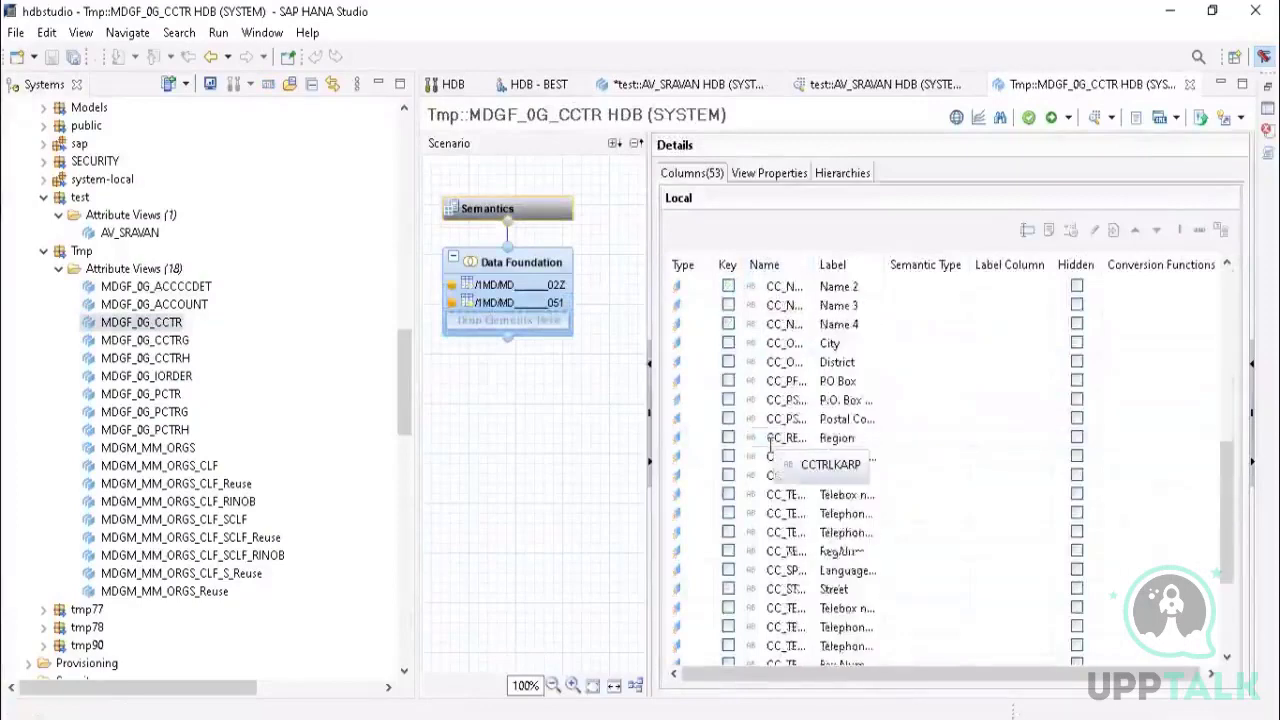
scroll(768, 452, "up", 4)
scroll(768, 452, "up", 5)
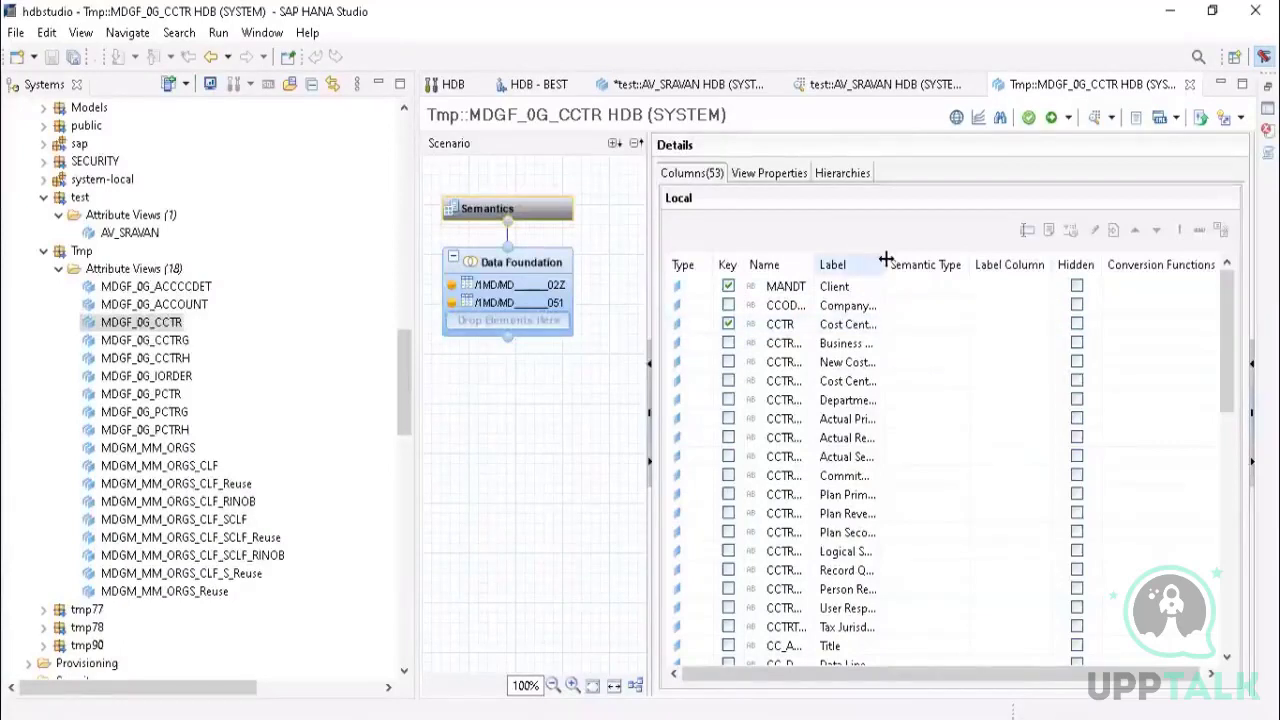
left_click_drag(886, 260, 928, 262)
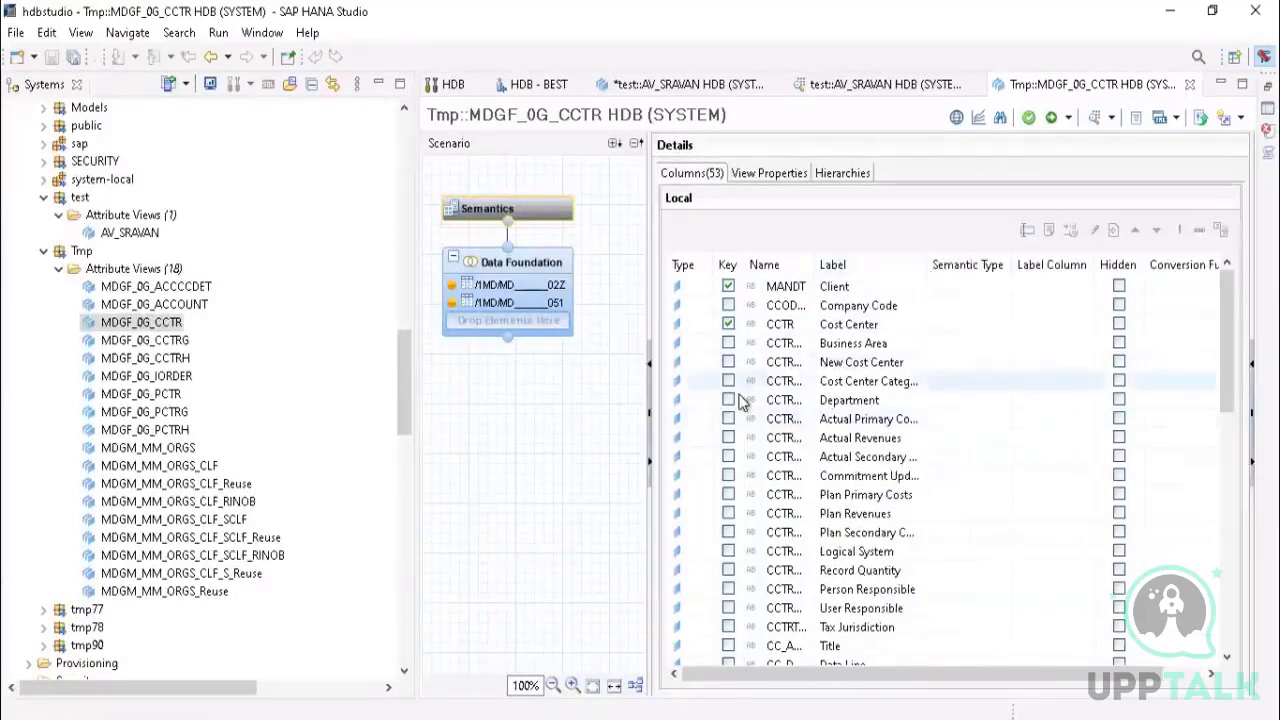
Step: Review the columns of MDGF_0G_CCTR with the Label column widened to show full labels, and check its view properties
scroll(740, 400, "down", 6)
scroll(743, 400, "up", 6)
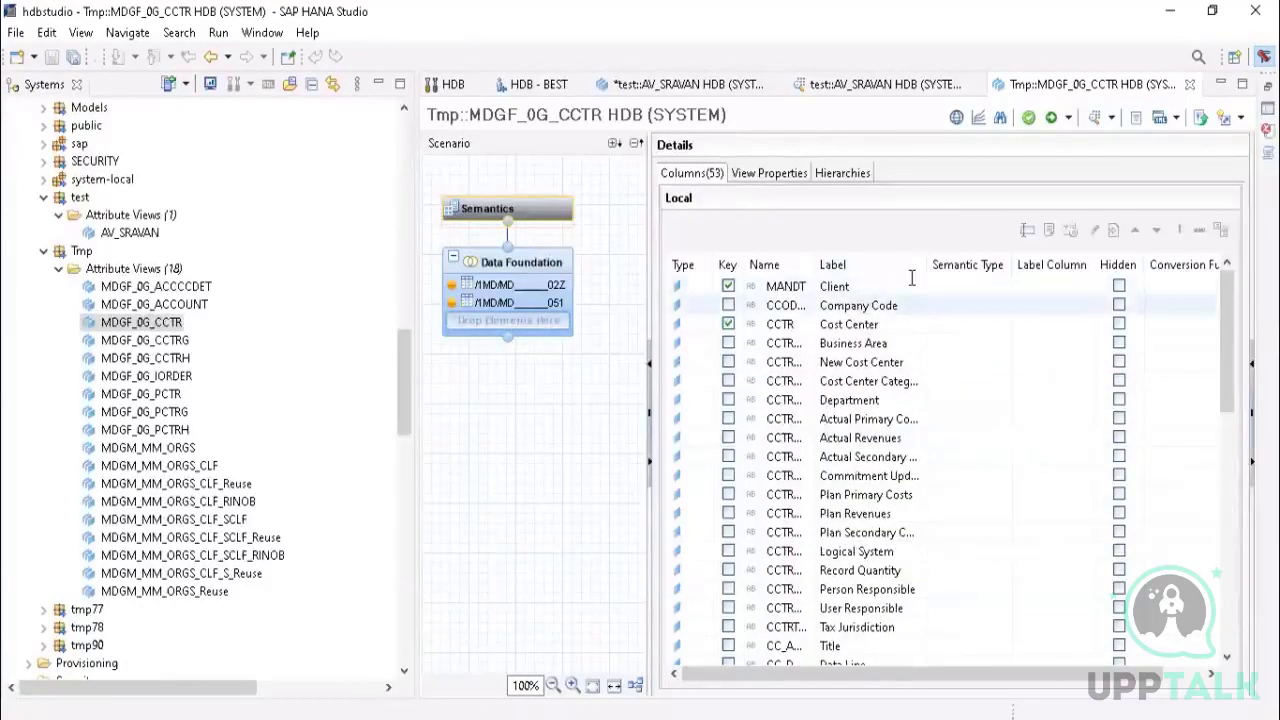
left_click_drag(929, 264, 972, 264)
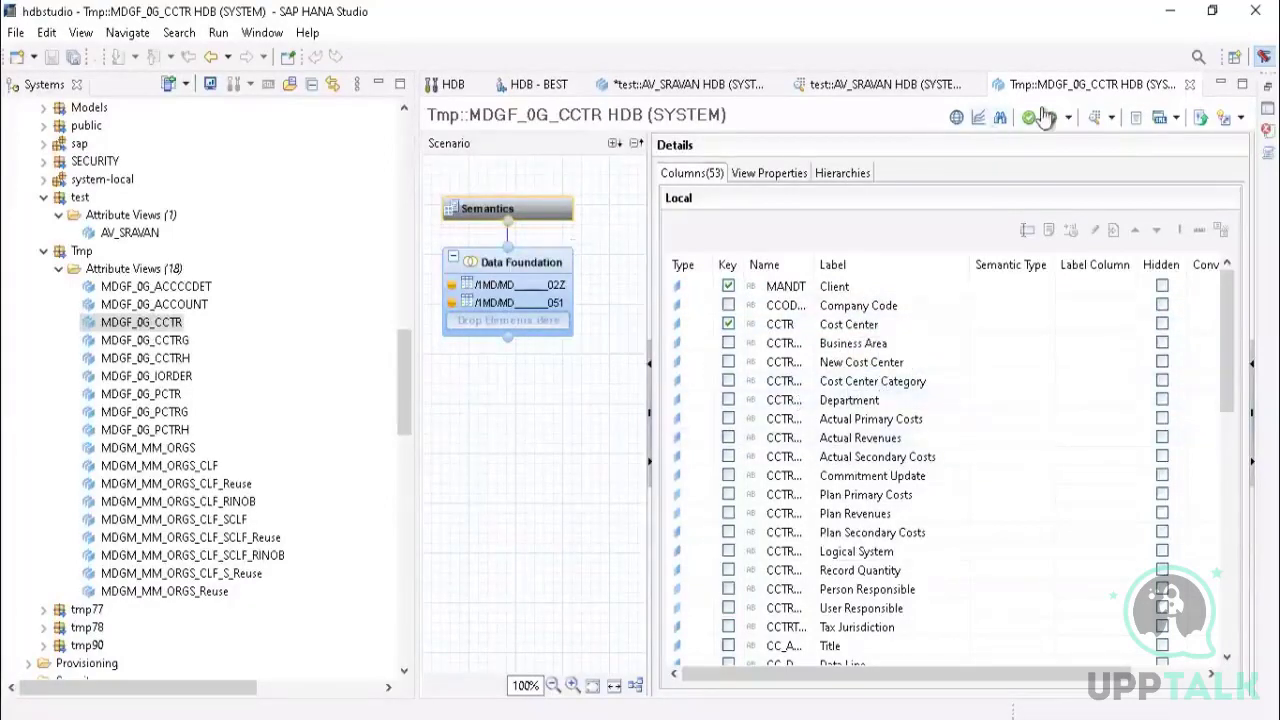
left_click(778, 173)
left_click(716, 177)
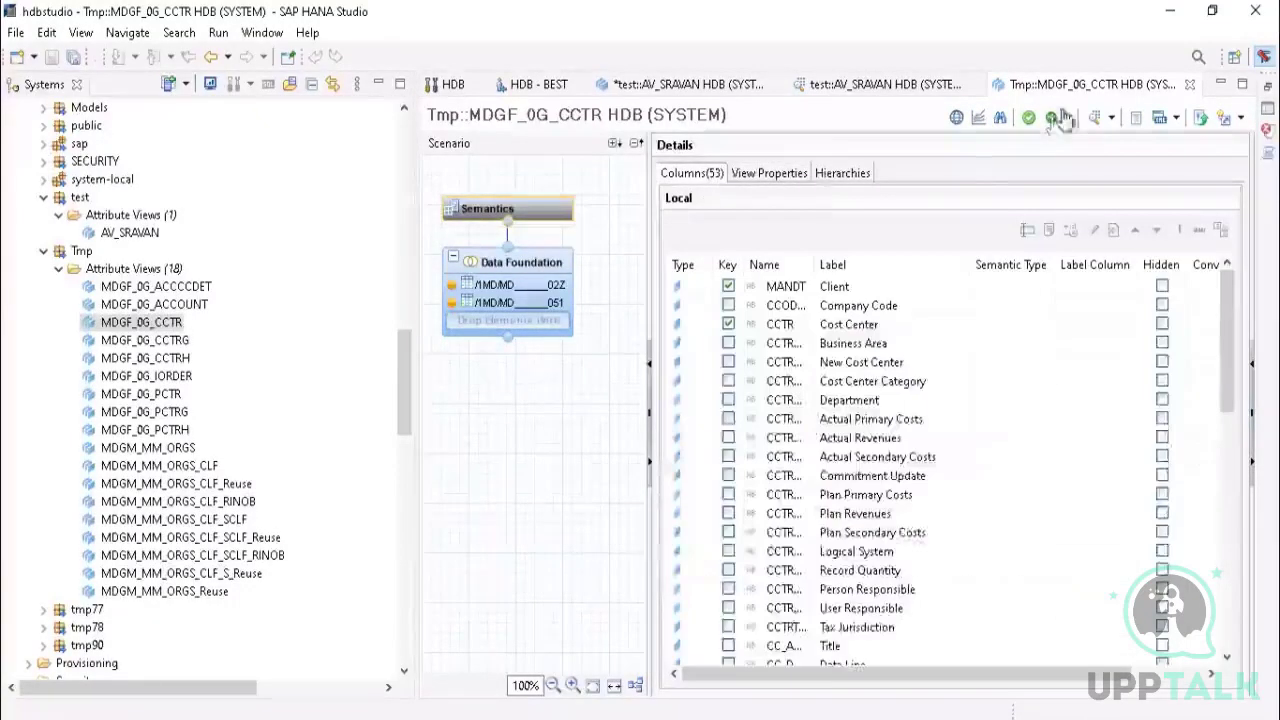
Step: Open MDGF_0G_CCTR in the Data Preview Editor and place CC_NAME3 and CC_NAME2 on the labels axis
left_click(1114, 118)
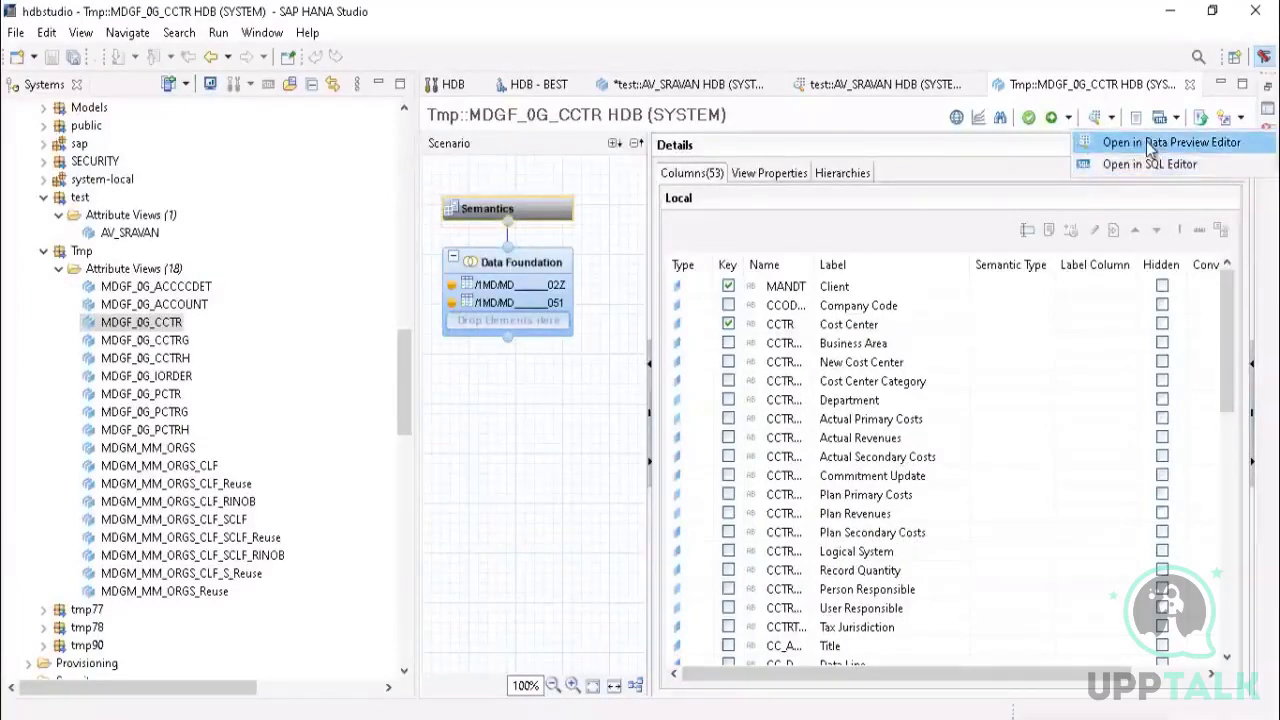
left_click(1150, 143)
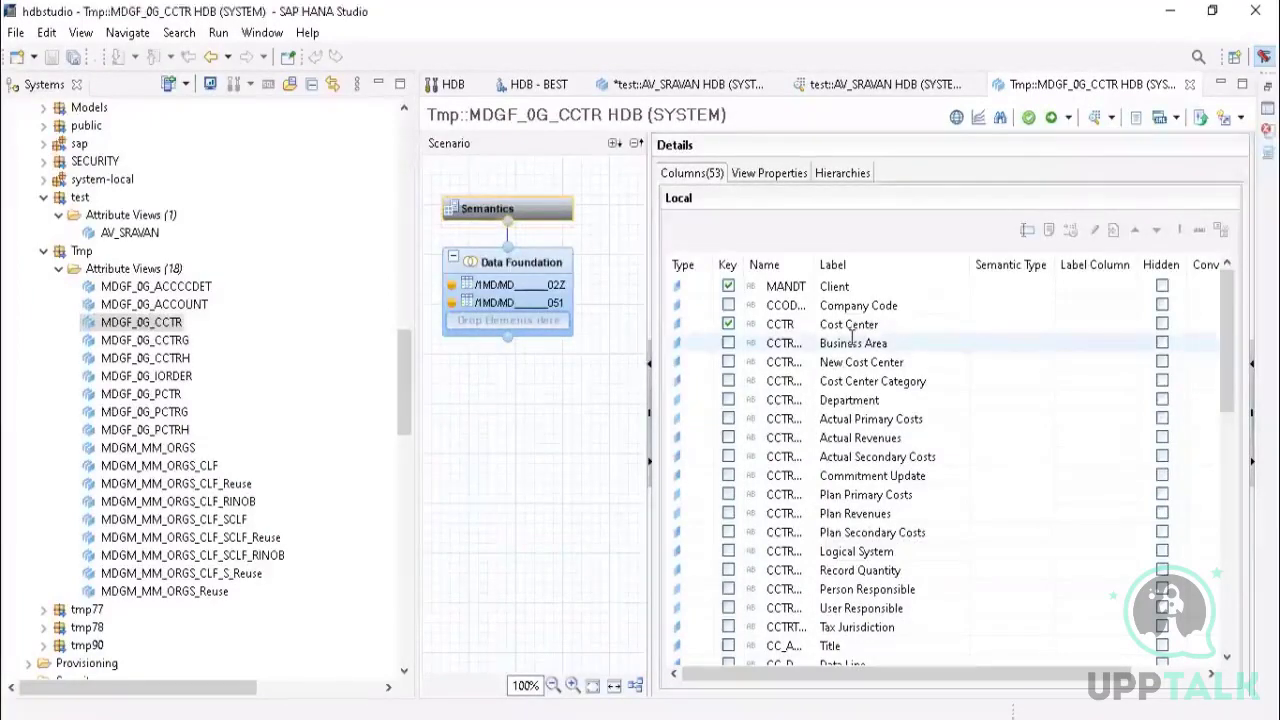
scroll(540, 330, "down", 5)
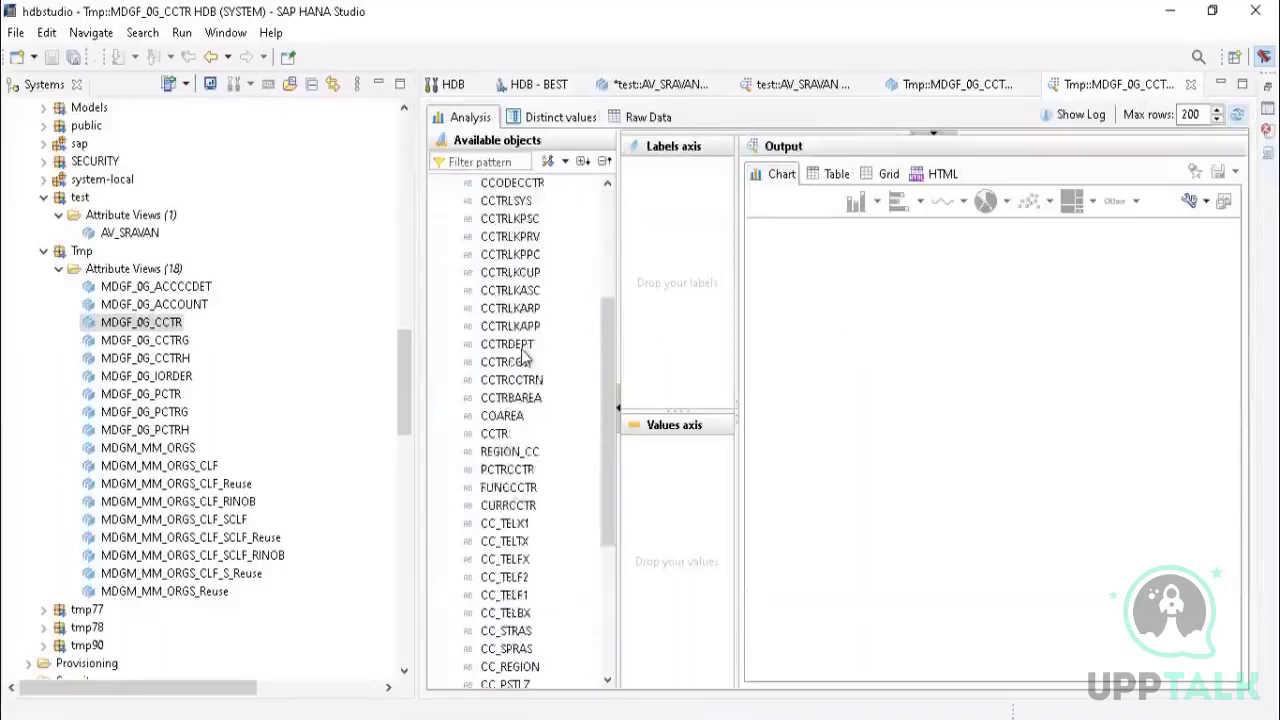
scroll(522, 425, "up", 5)
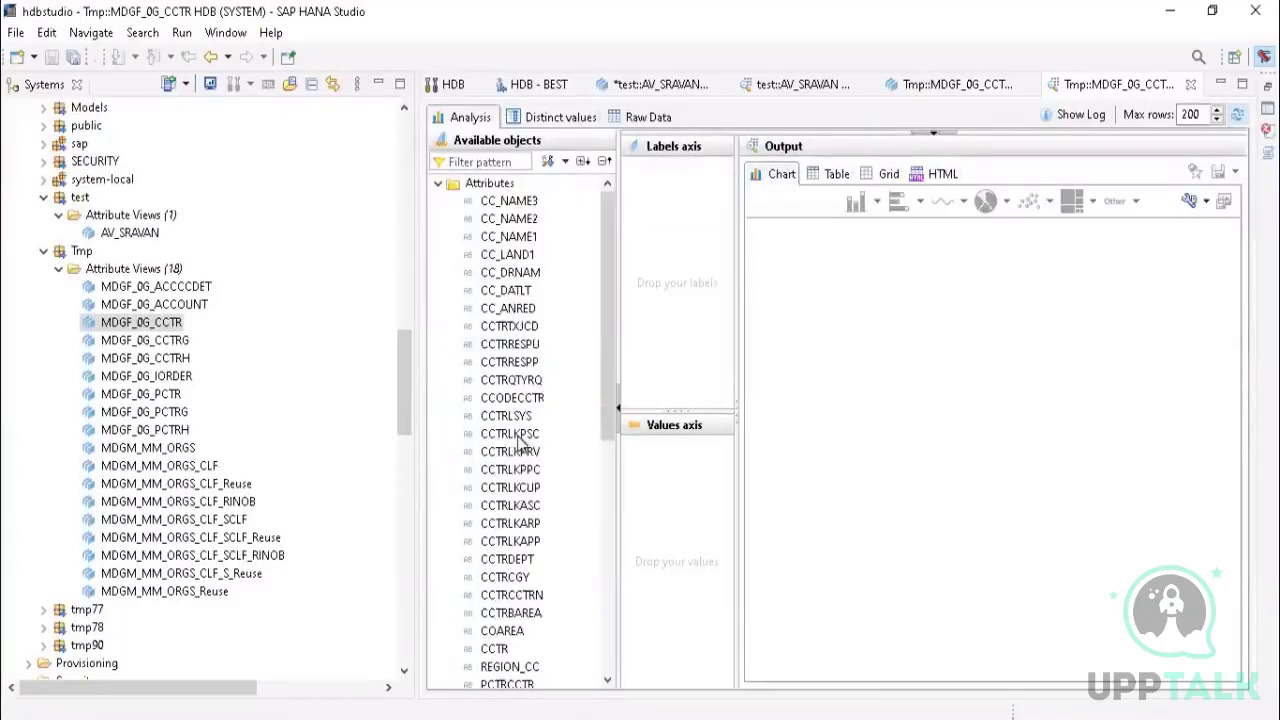
left_click_drag(551, 208, 670, 175)
left_click_drag(505, 220, 679, 257)
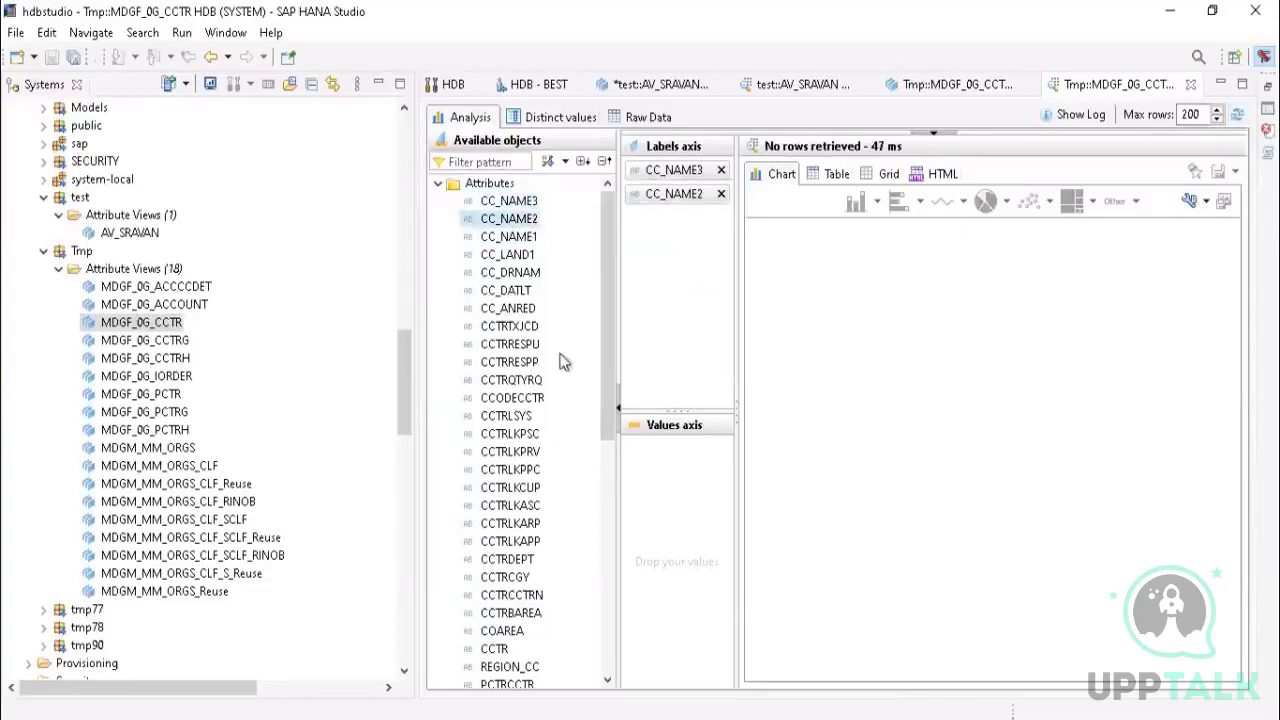
Step: Put CC_DRNAM, CC_NAME1, CCTRRESPU, CCTRDEPT, CCTRBAREA and CCTRLKPRV on the values axis, and add CC_DRNAM and CCTRTXJCD to the labels axis
left_click_drag(505, 274, 667, 483)
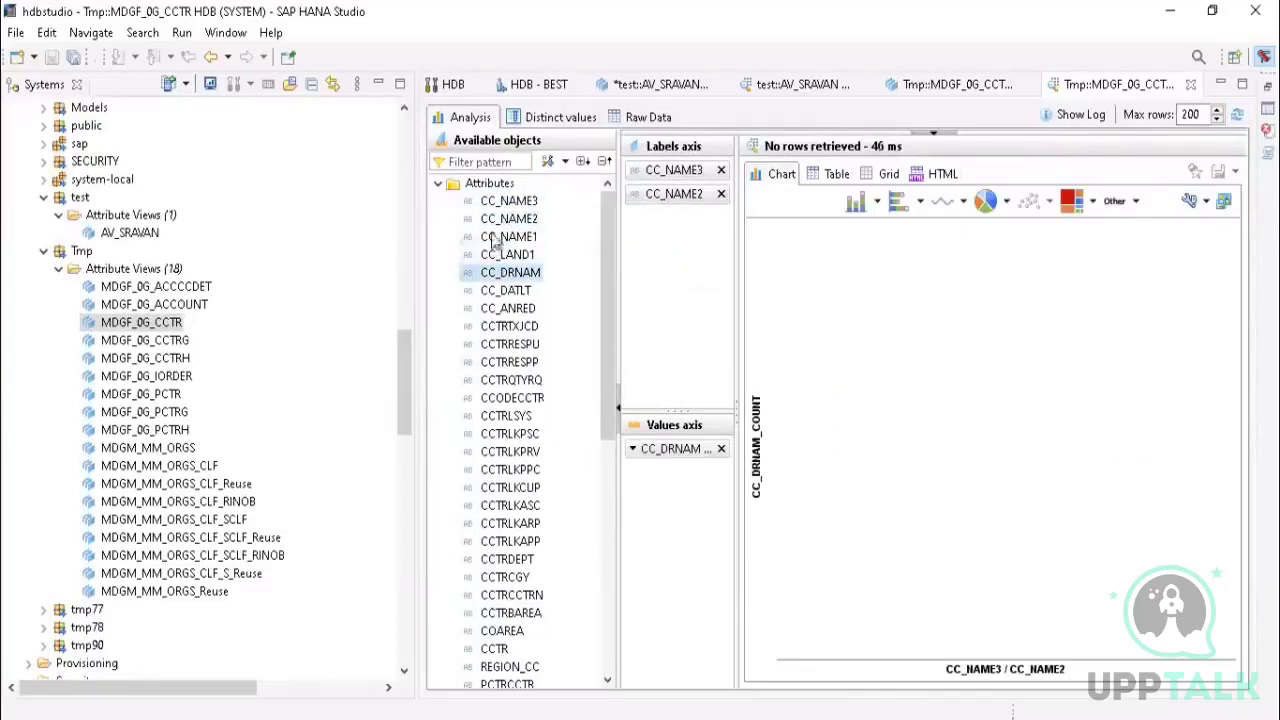
left_click_drag(508, 236, 671, 486)
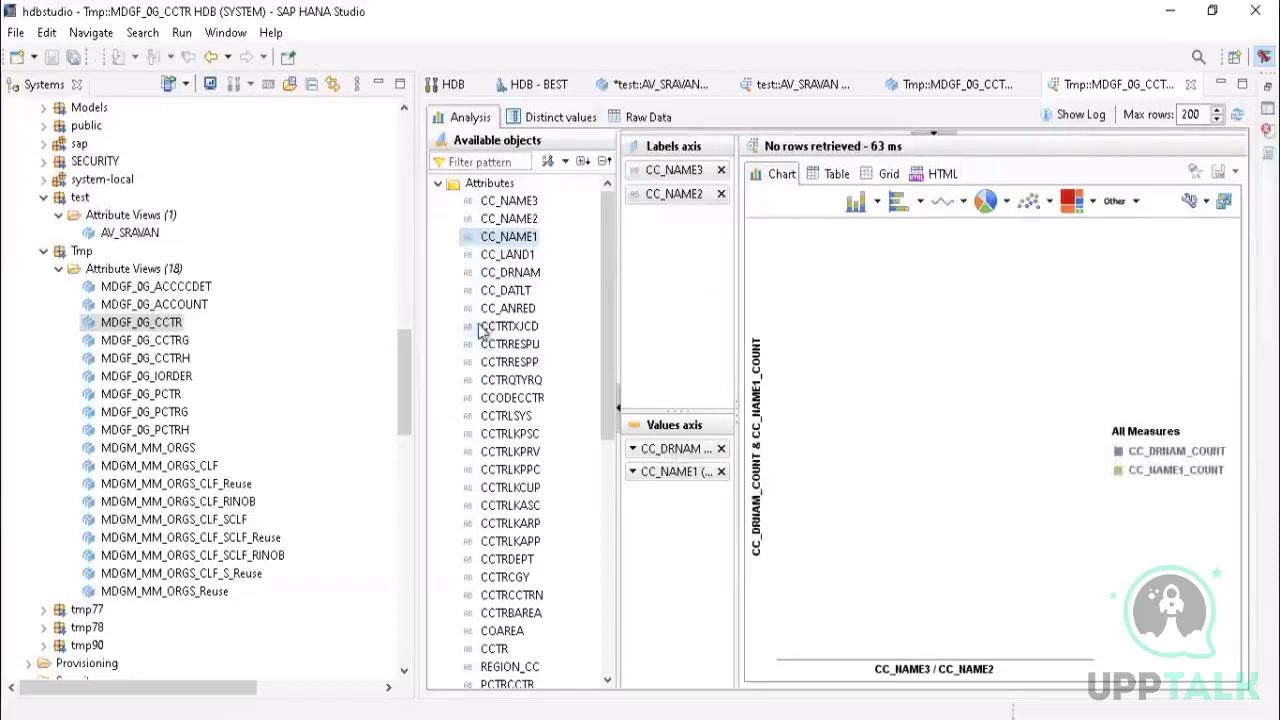
left_click_drag(500, 344, 684, 526)
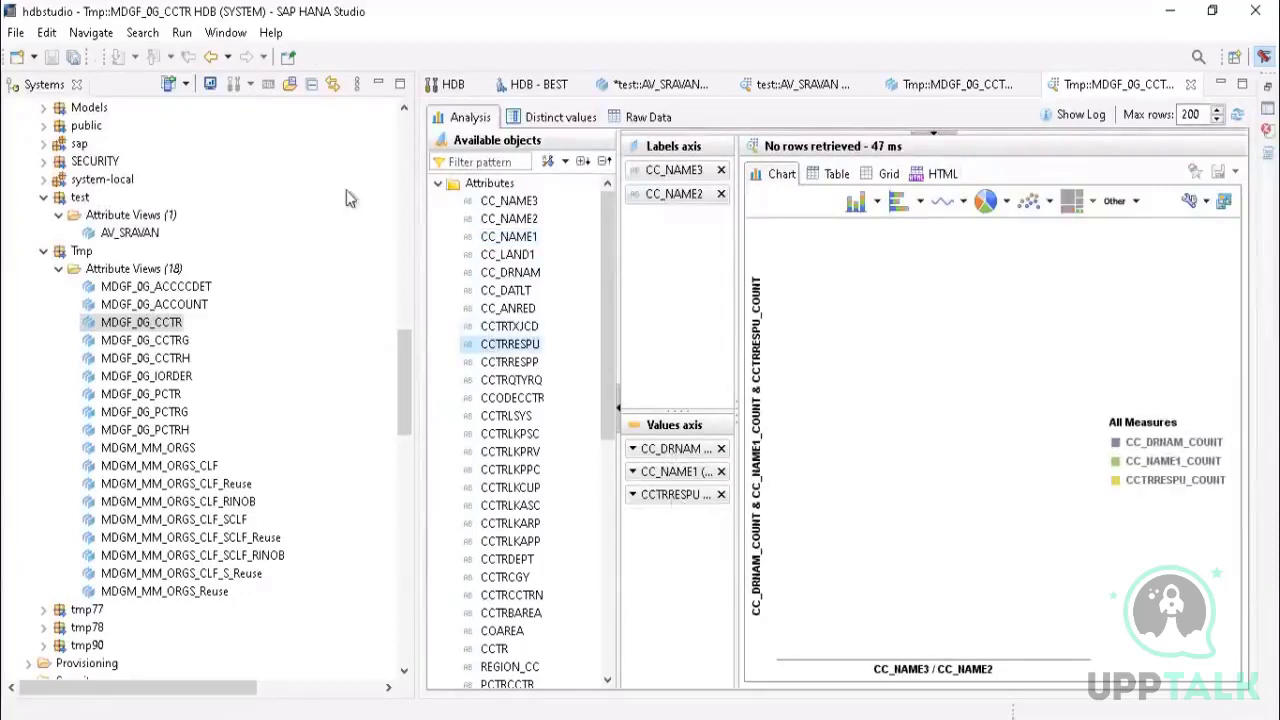
left_click_drag(528, 273, 645, 305)
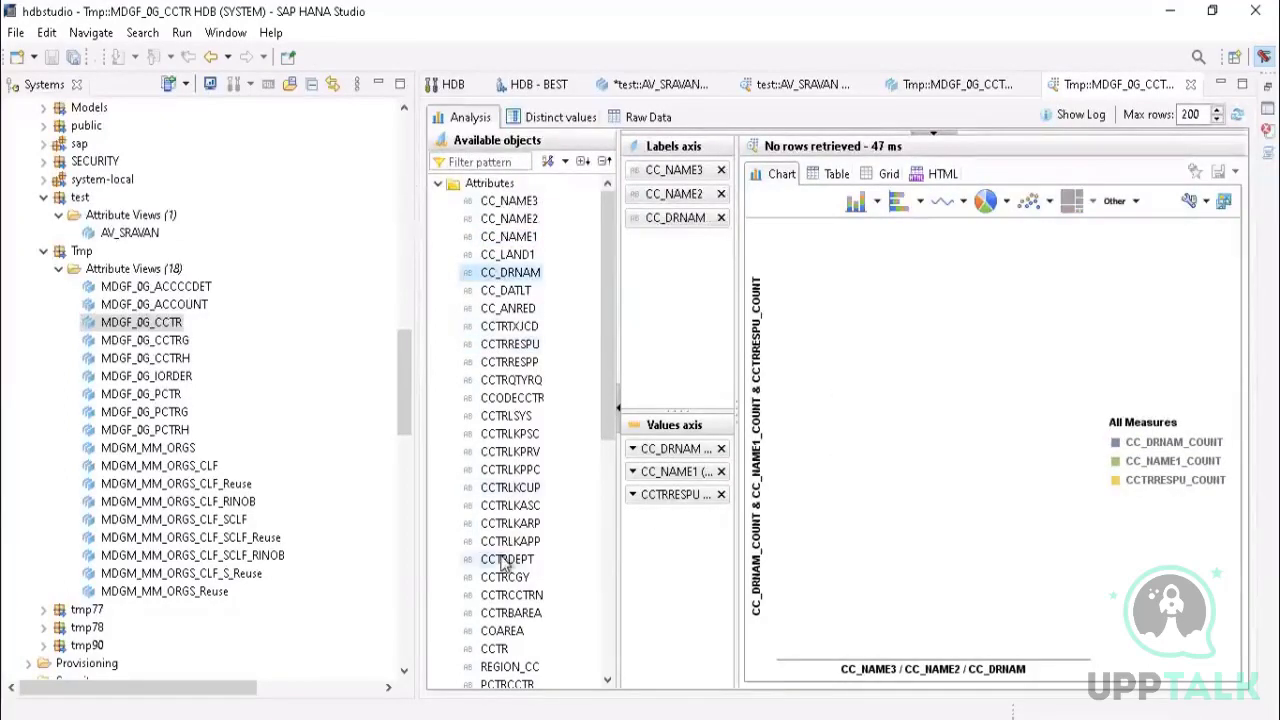
left_click_drag(507, 559, 670, 515)
left_click_drag(500, 614, 675, 560)
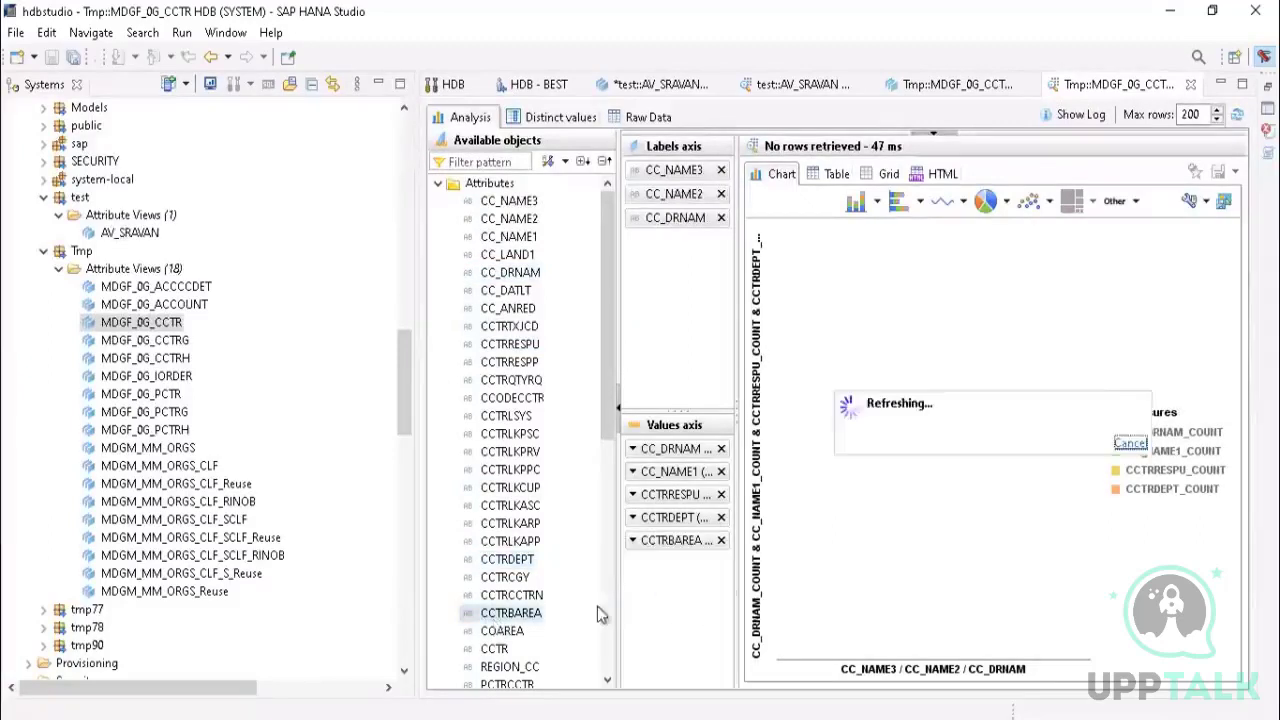
left_click_drag(509, 326, 675, 245)
left_click_drag(527, 366, 749, 354)
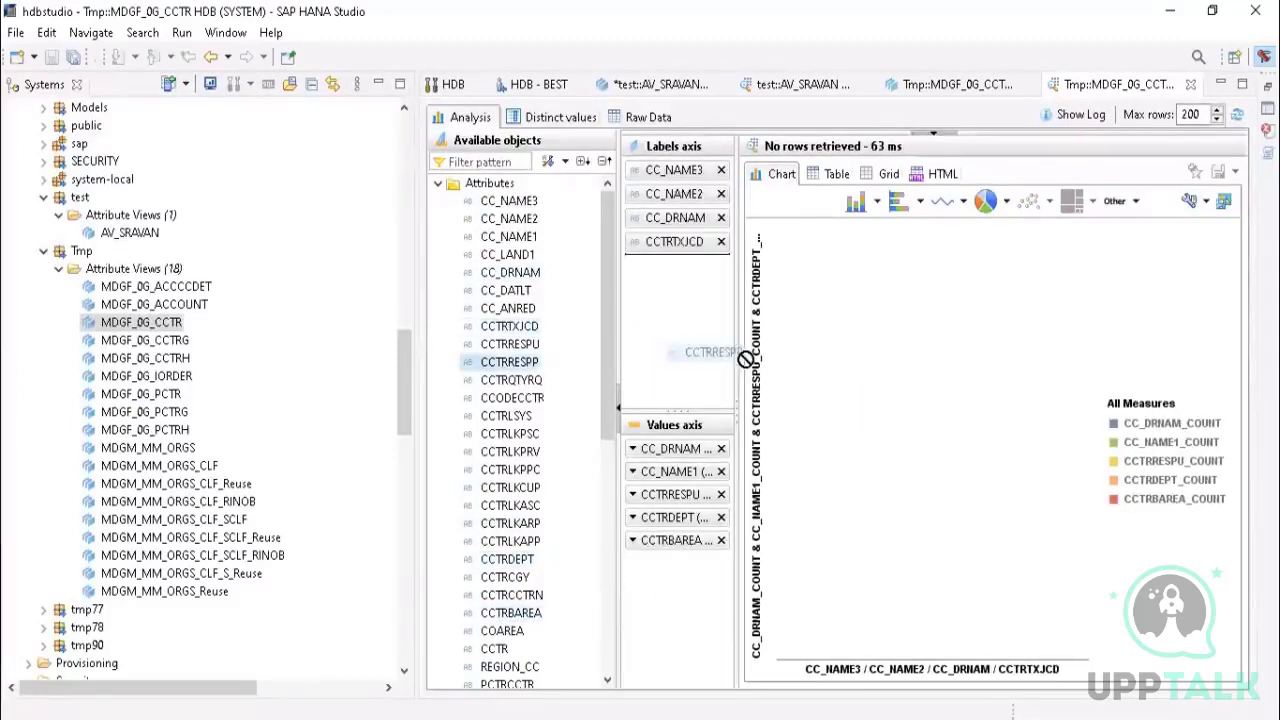
left_click_drag(530, 451, 678, 563)
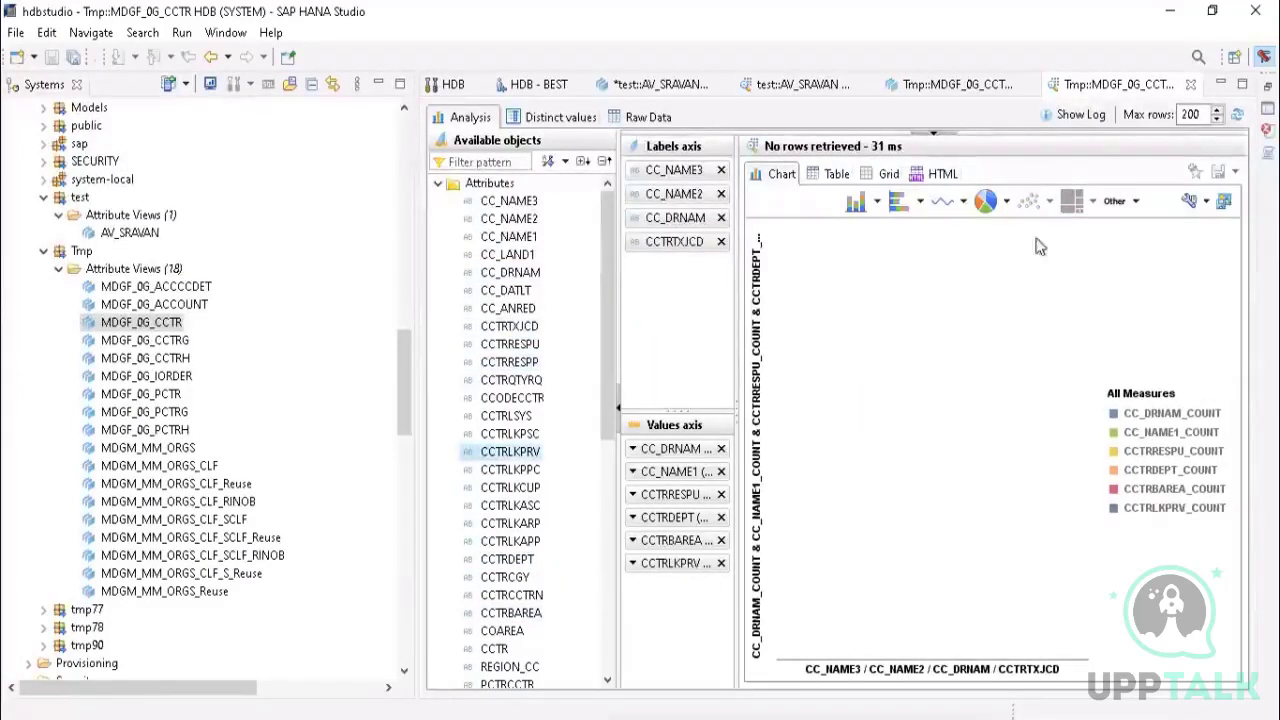
Step: Close the MDGF_0G_CCTR view and its data preview, and open attribute view MDGF_0G_ACCCCDET from package Tmp
left_click(1190, 84)
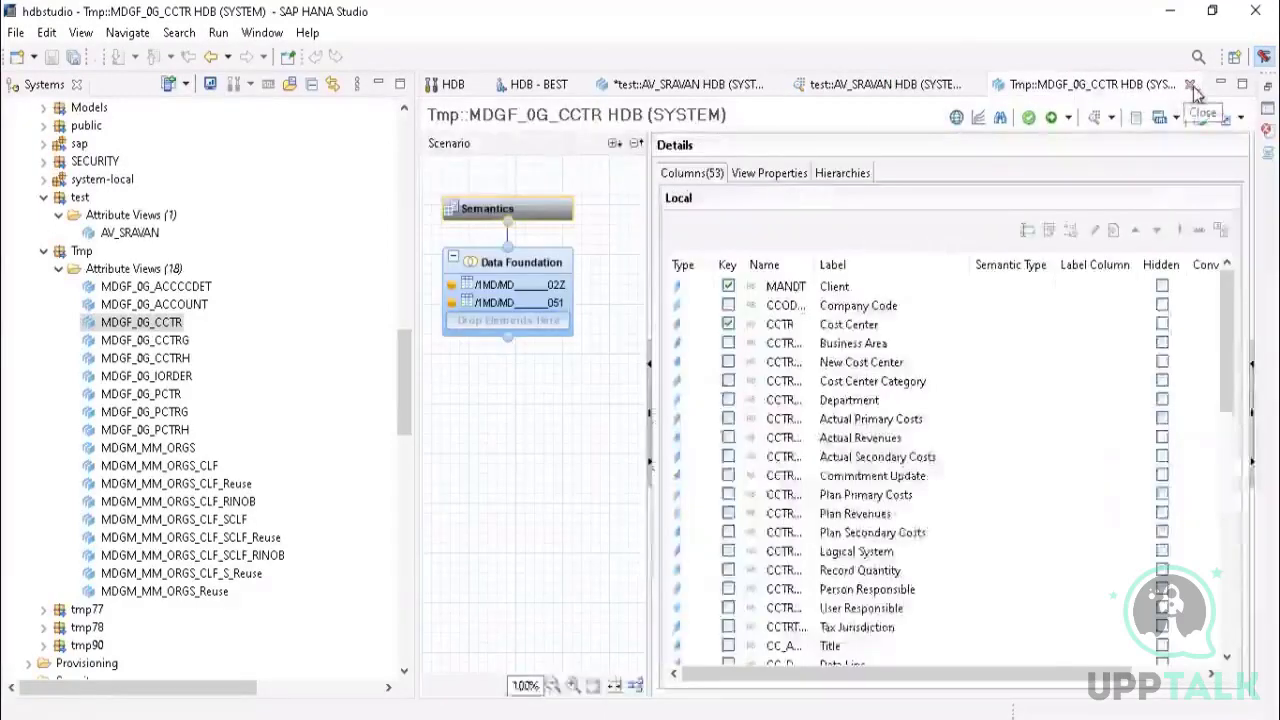
left_click(1190, 84)
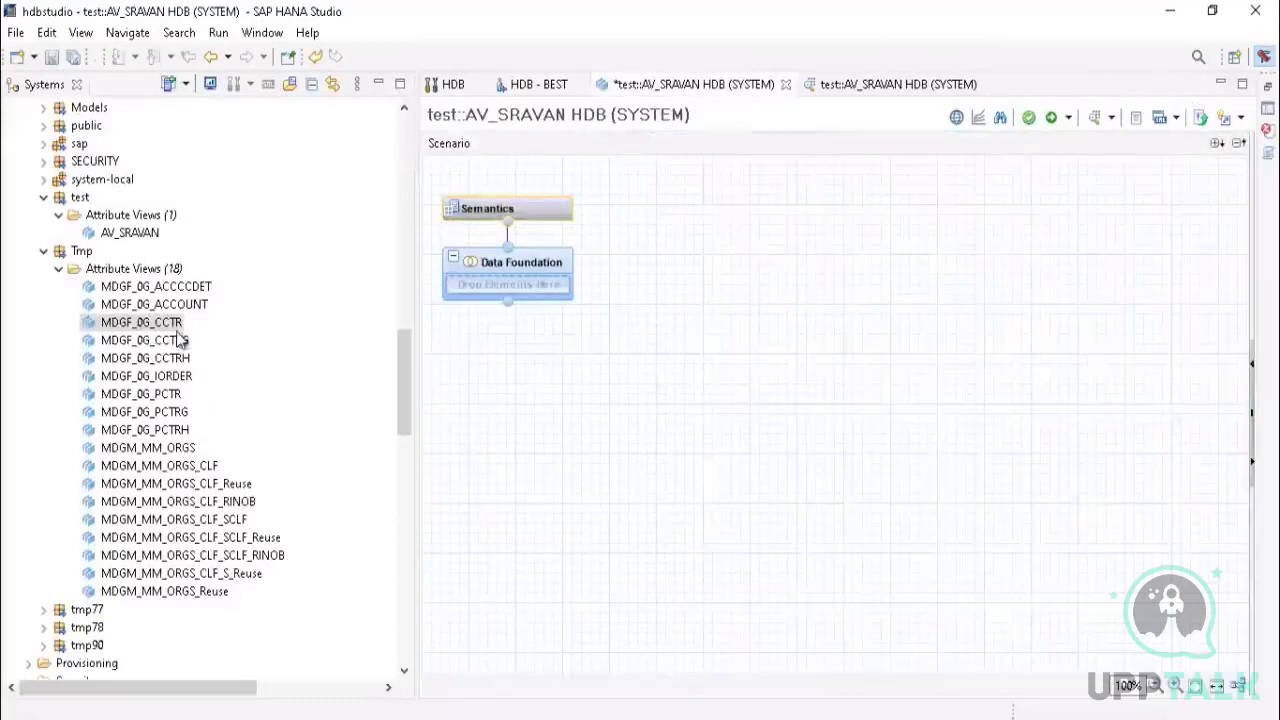
left_click(178, 289)
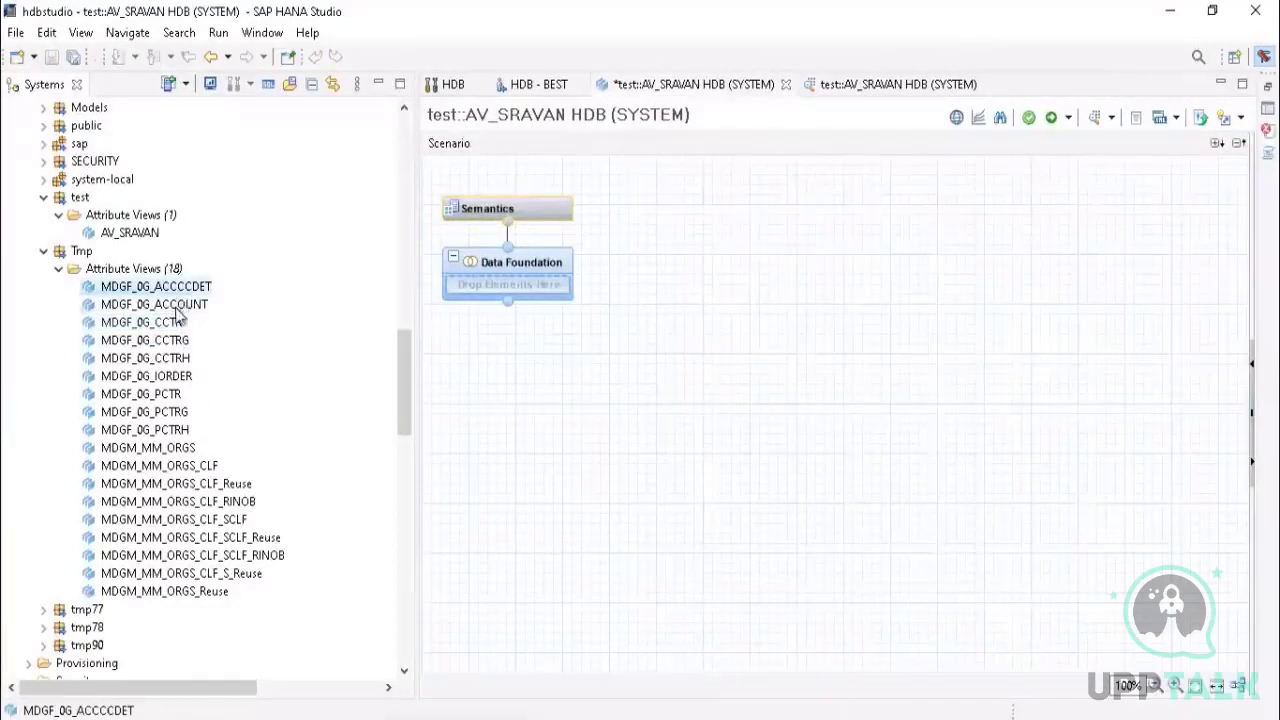
left_click(176, 304)
left_click(177, 287)
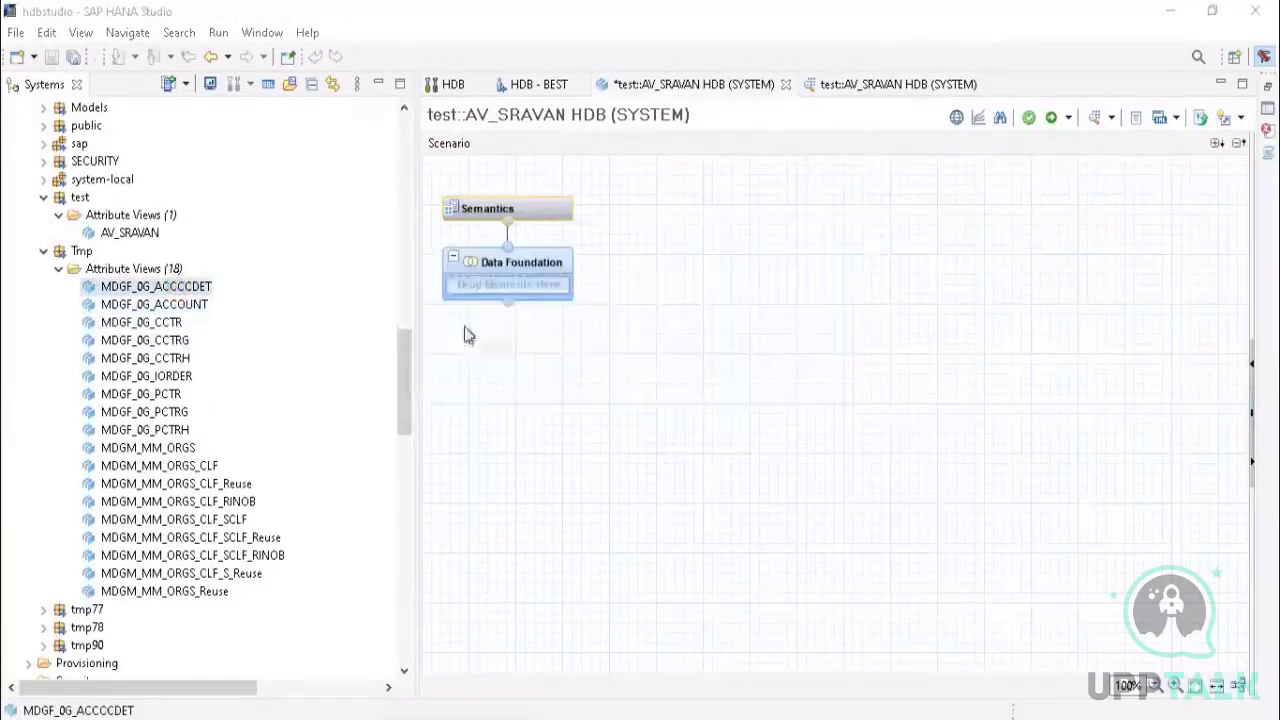
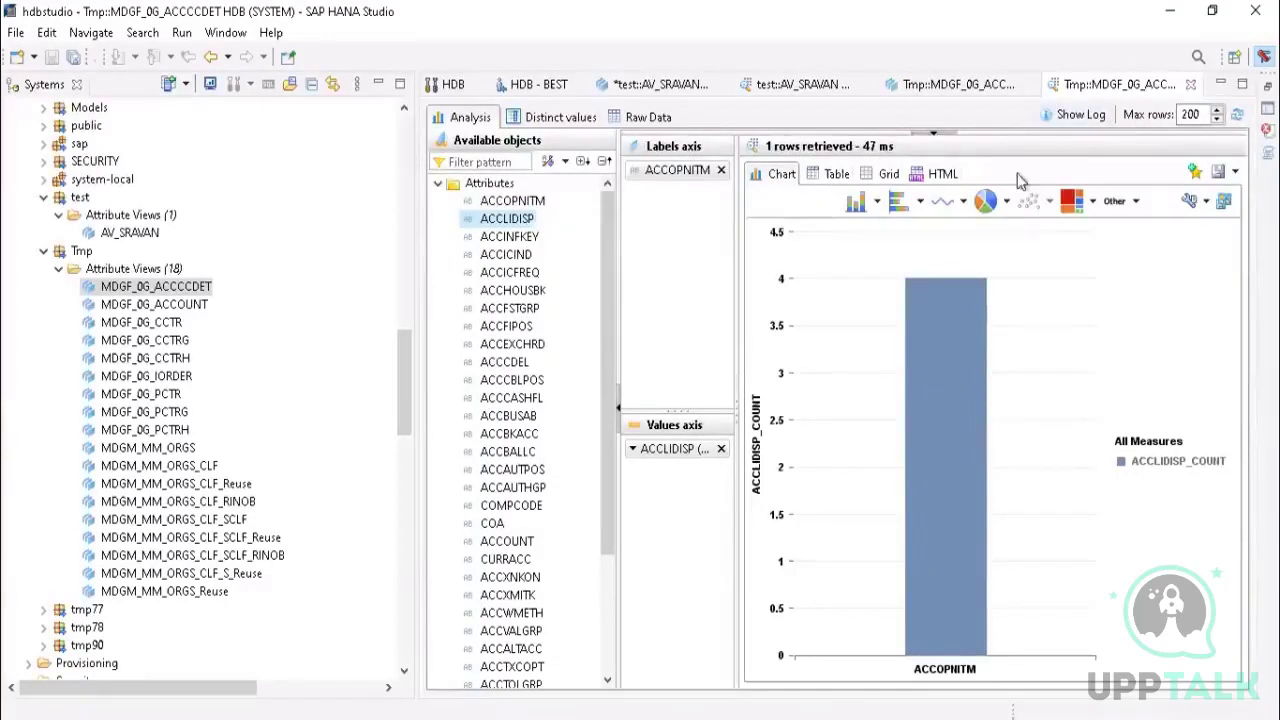
Step: Compare the table and grid outputs of the MDGF_0G_ACCCCDET preview, and return to the table output
left_click(828, 176)
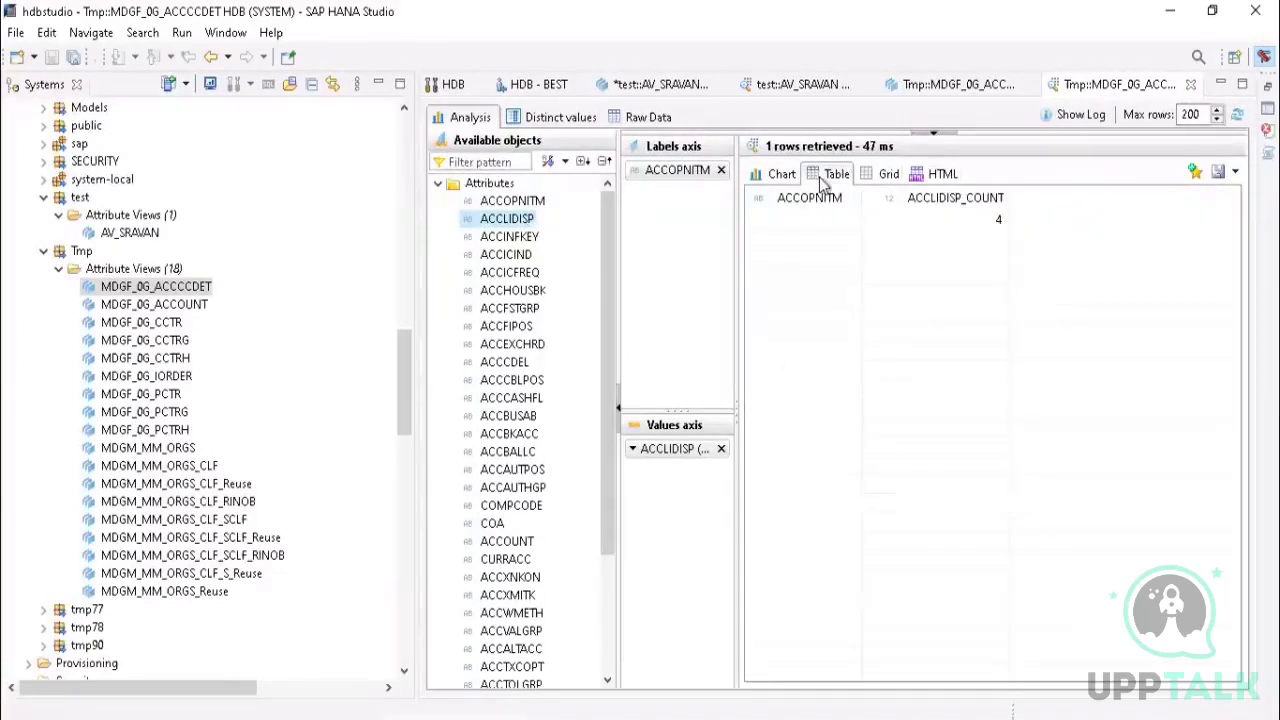
left_click(887, 174)
left_click(926, 175)
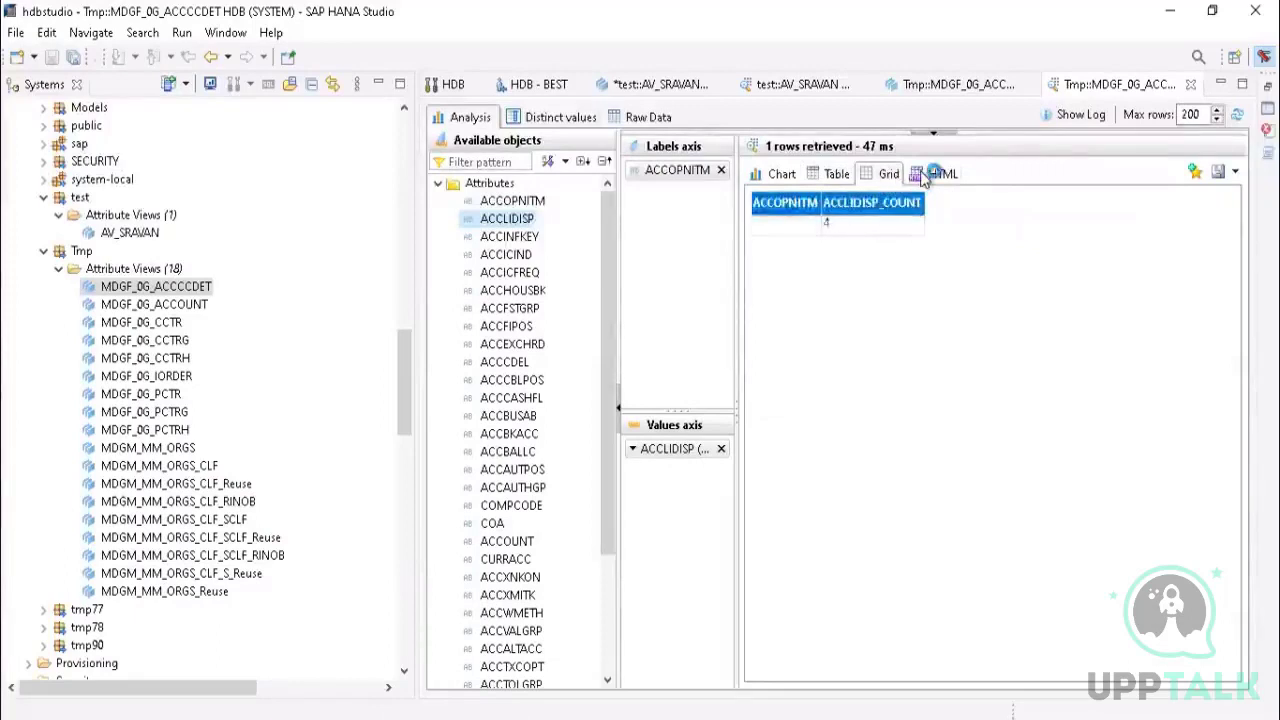
left_click(838, 176)
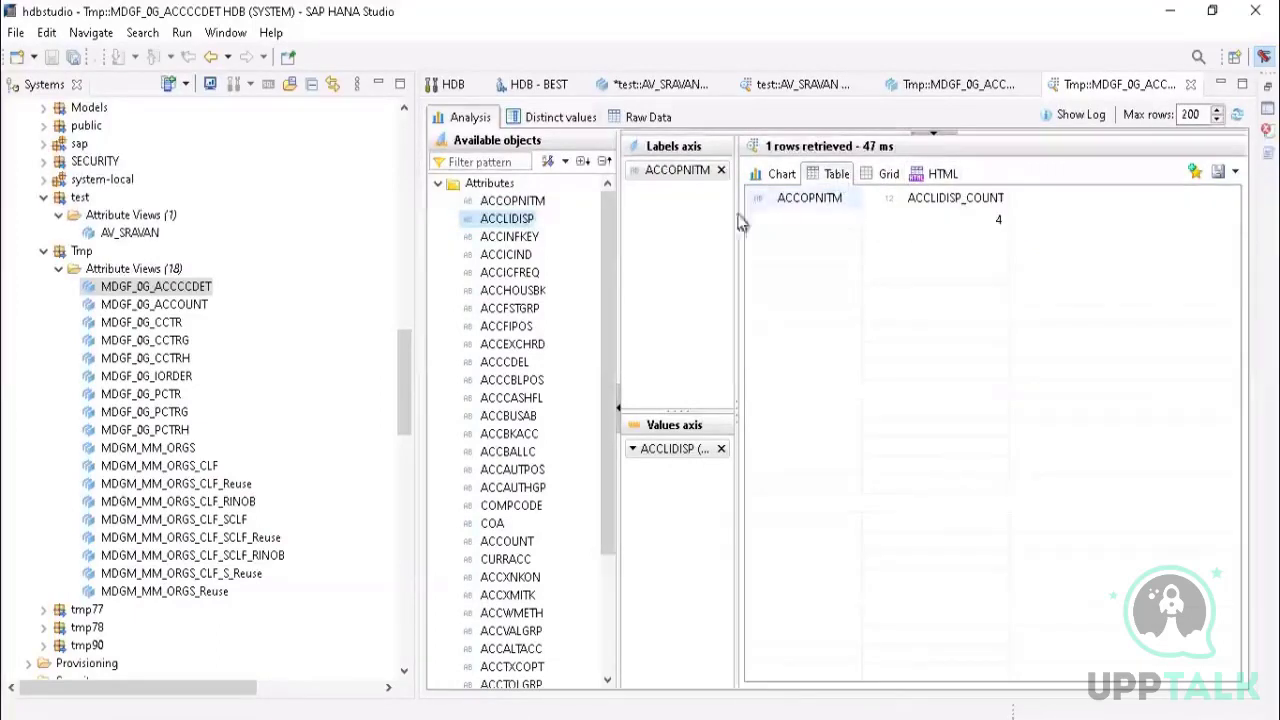
Step: Remove ACCOPNITM from the labels axis, and try ACCINFKEY in its place before clearing the axis
left_click_drag(670, 177, 590, 207)
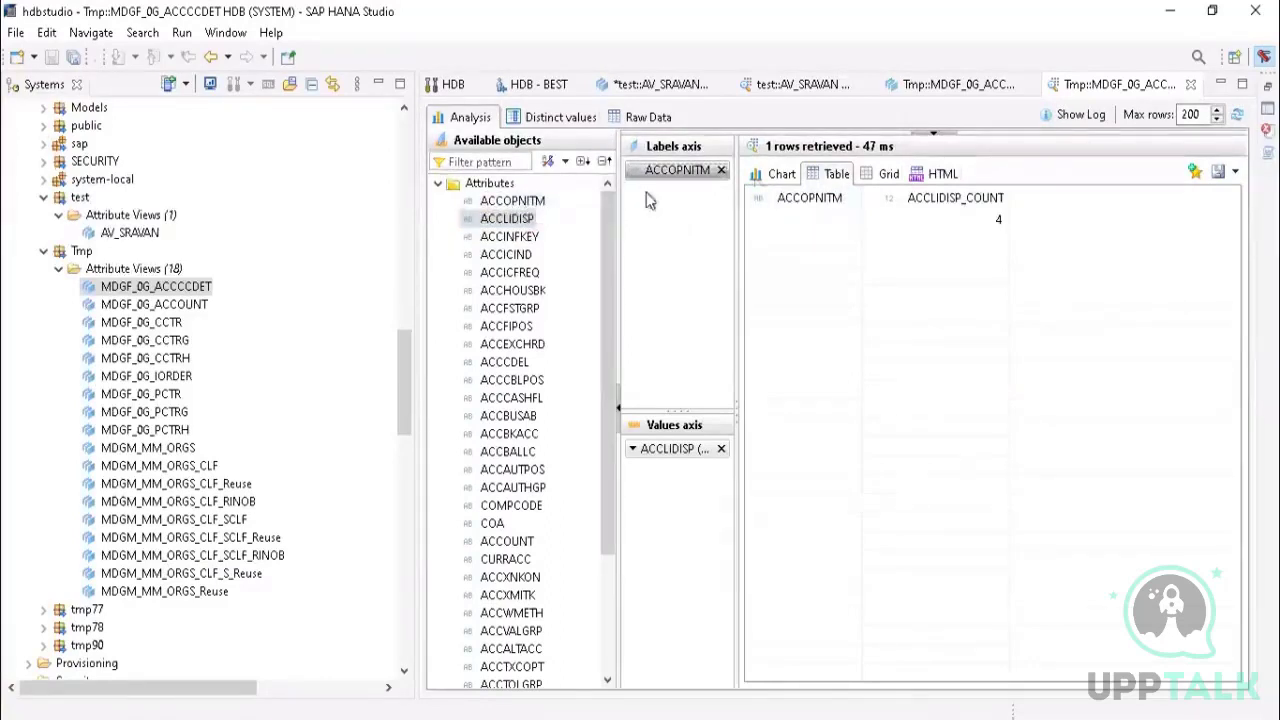
left_click(721, 171)
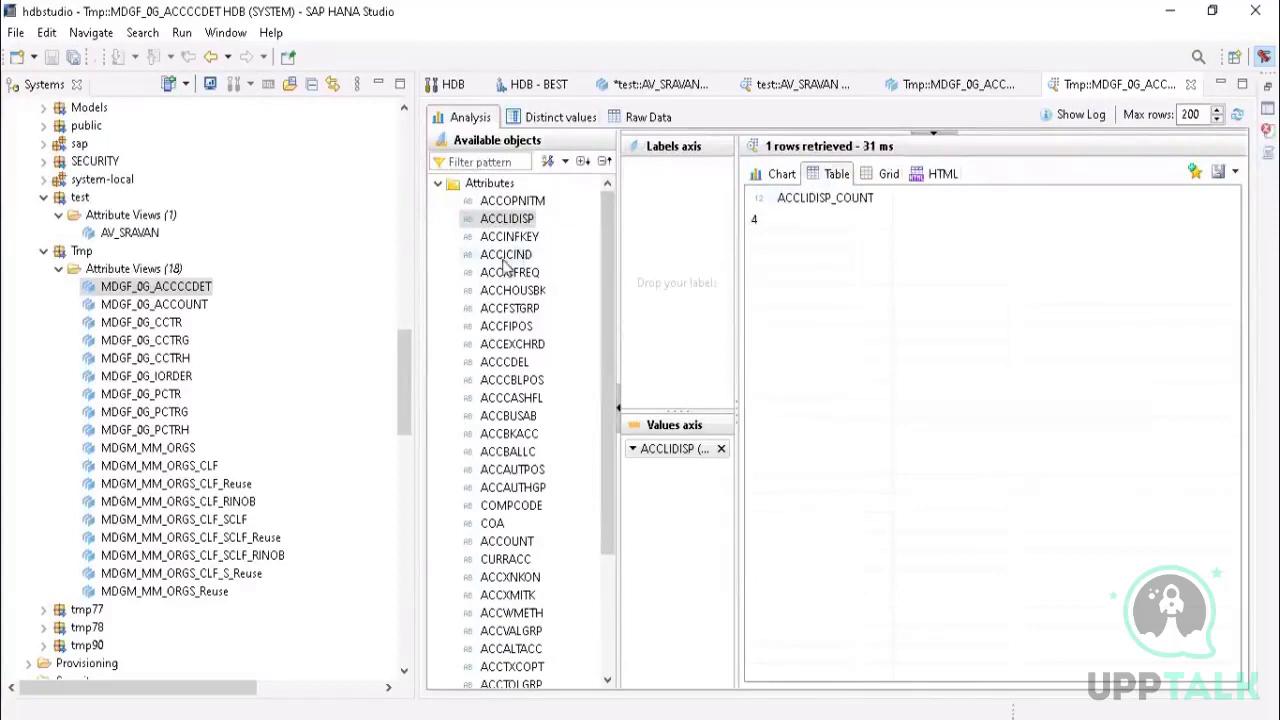
left_click_drag(508, 237, 657, 251)
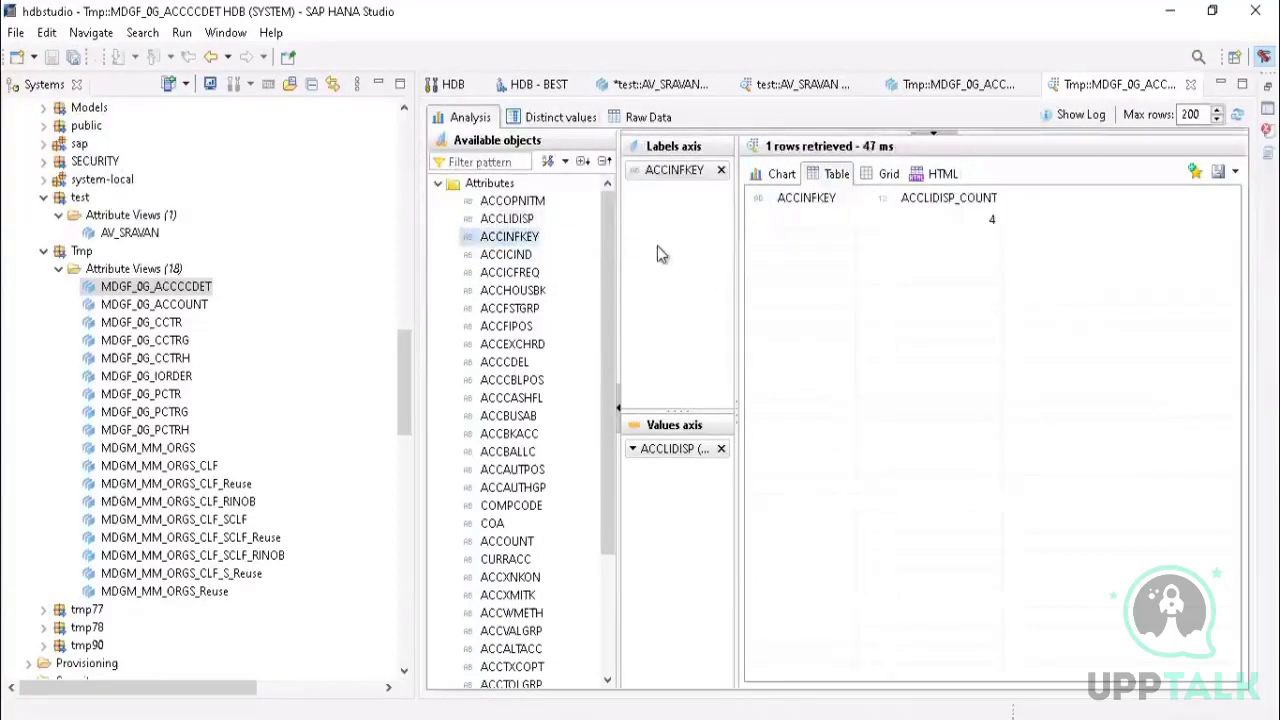
left_click(721, 171)
Step: Try ACCLIDISP on the labels axis instead of the values axis, compare chart and table outputs, and return it to the values axis
left_click_drag(668, 456, 670, 212)
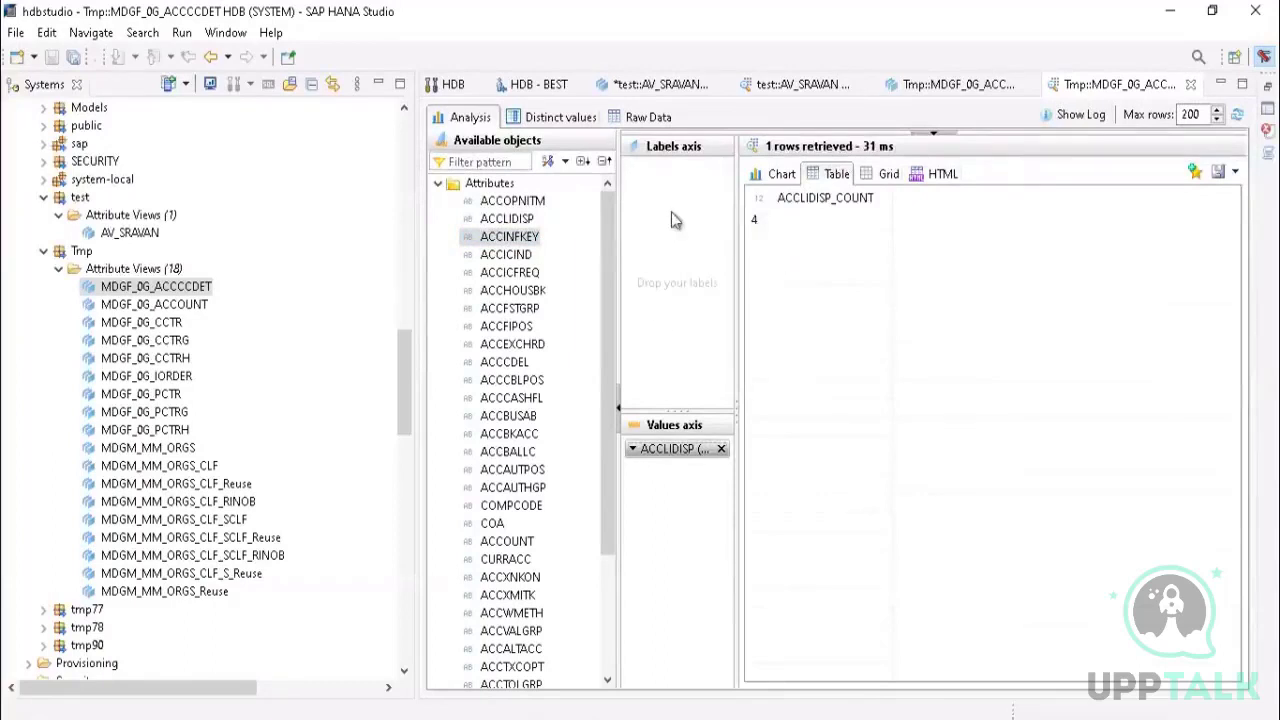
left_click(721, 450)
left_click_drag(530, 219, 647, 240)
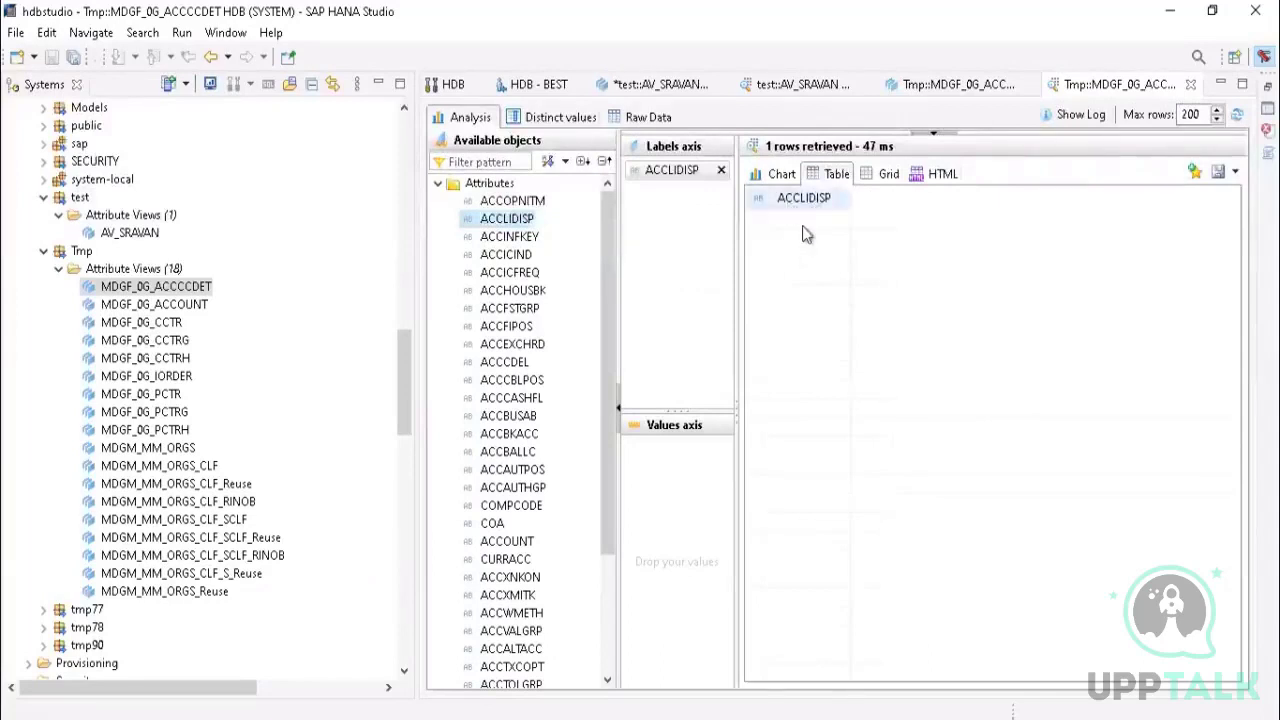
left_click(778, 178)
left_click(822, 176)
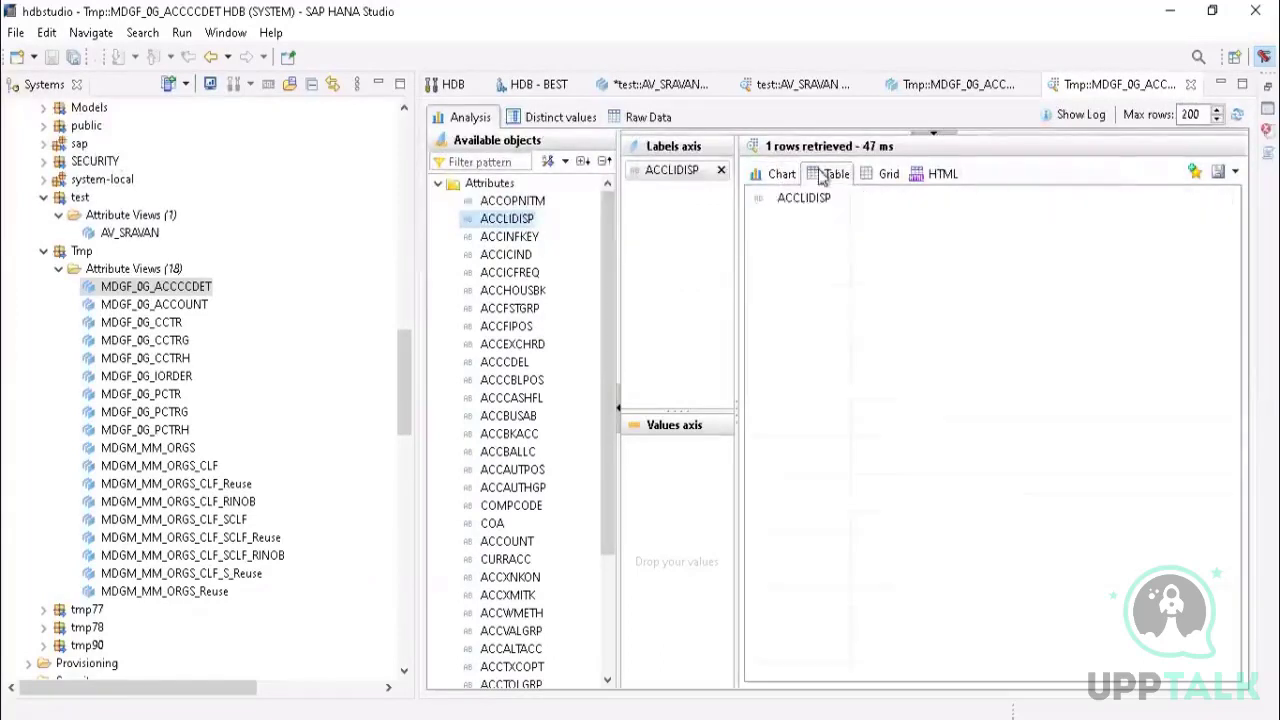
left_click(721, 170)
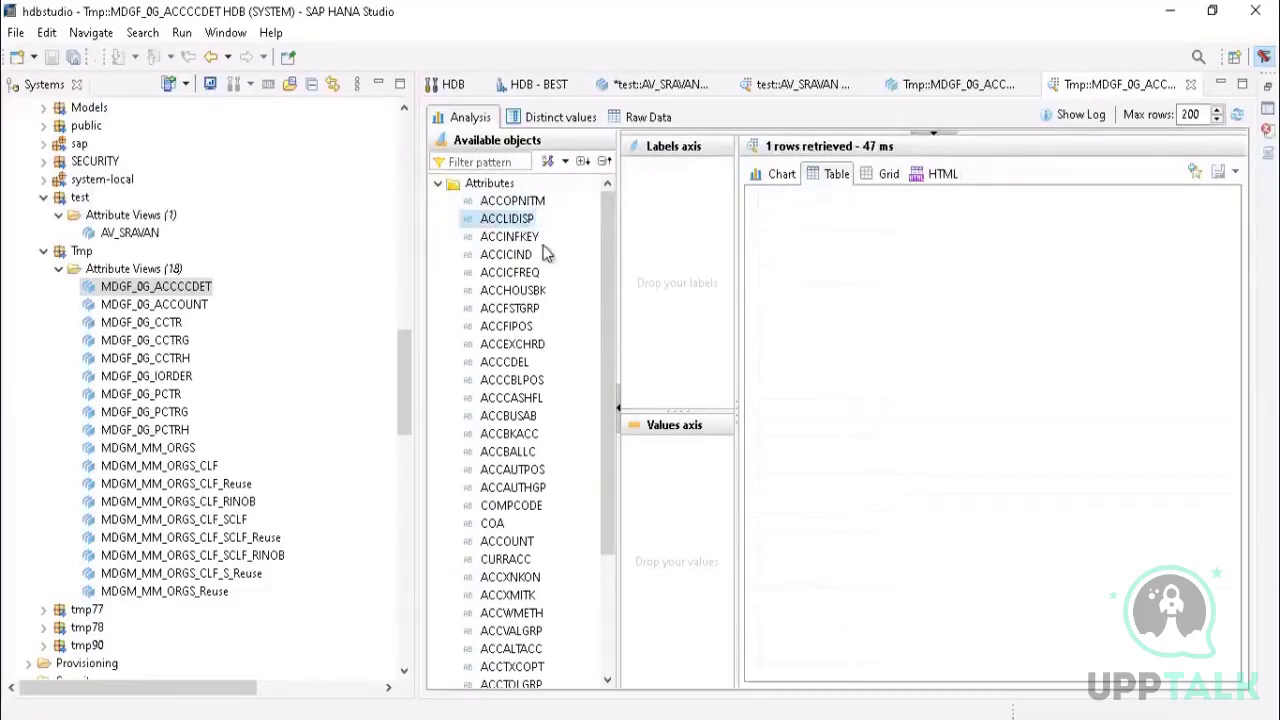
left_click_drag(507, 218, 668, 470)
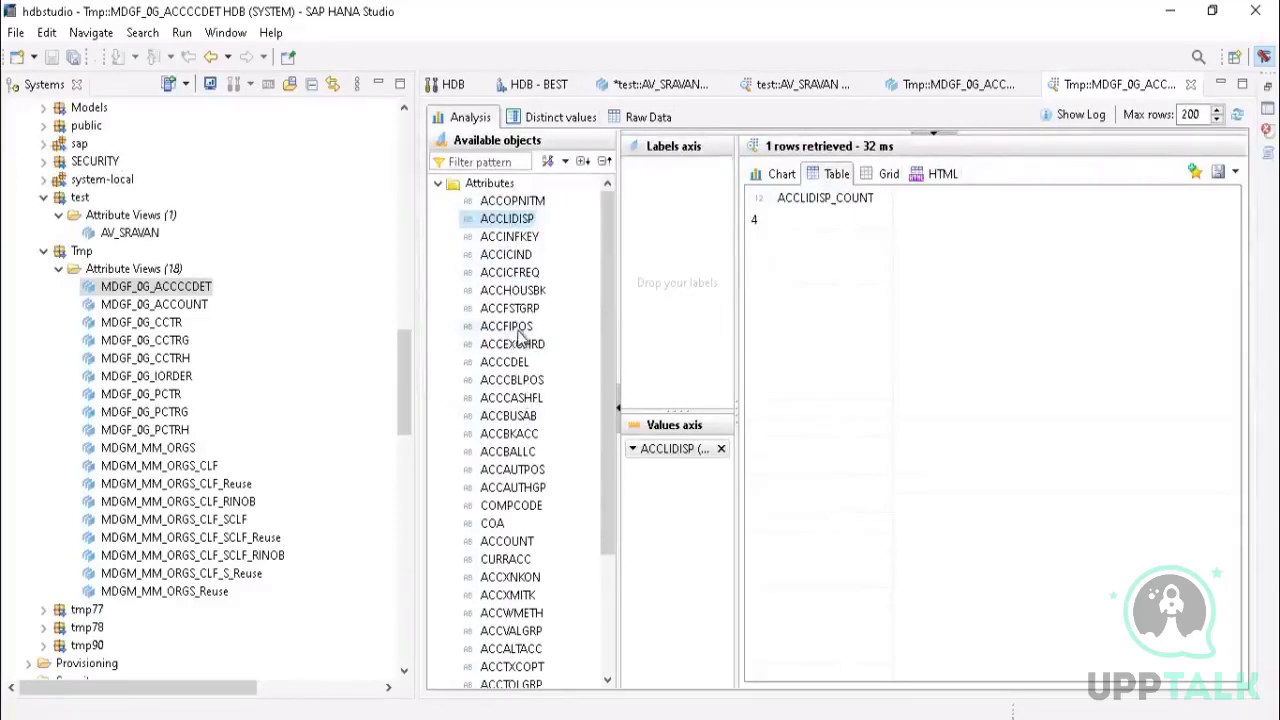
Step: Try ACCFIPOS on the labels axis and remove it, and add ACCEXCHRD and ACCBUSAB to the values axis
left_click_drag(518, 335, 680, 285)
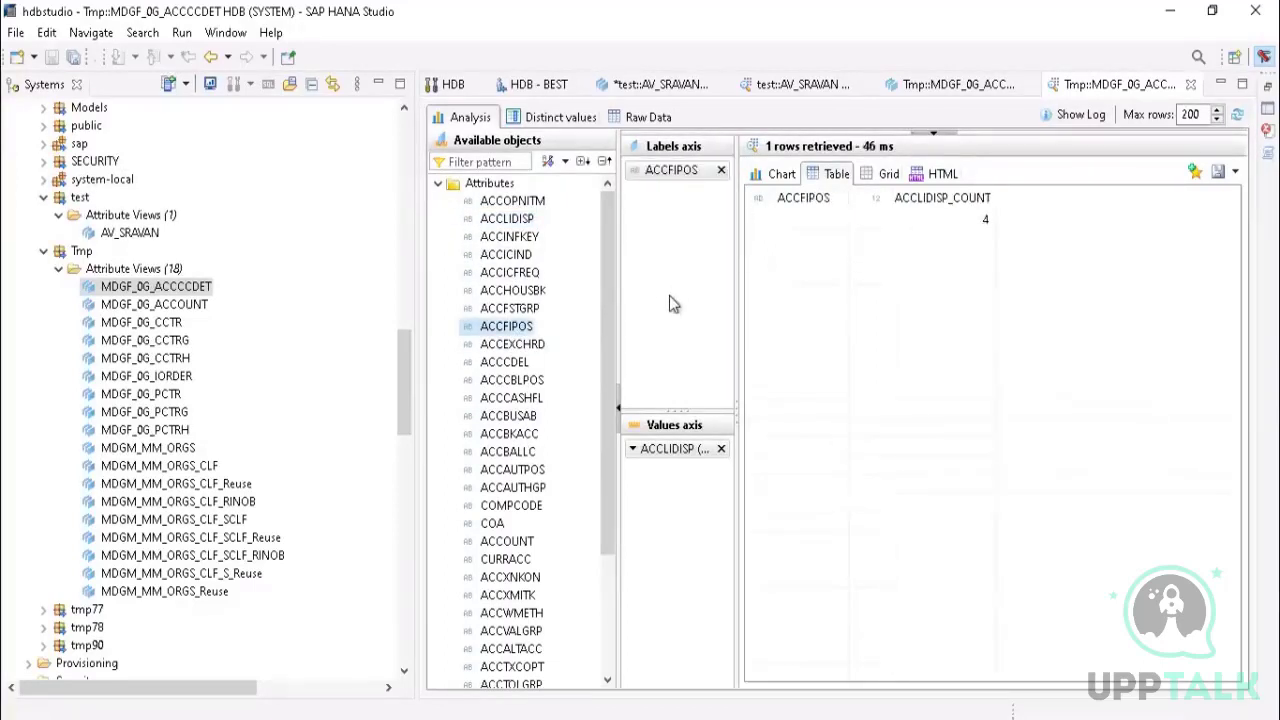
left_click(721, 170)
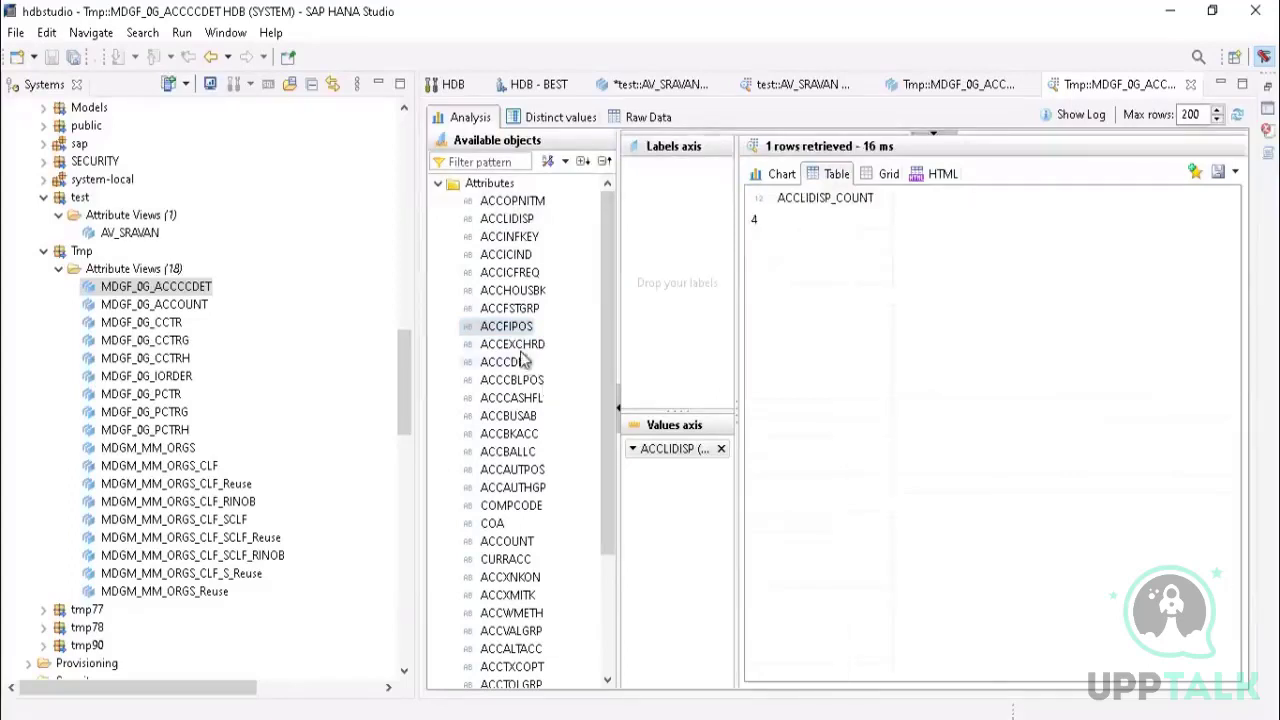
left_click_drag(514, 344, 662, 490)
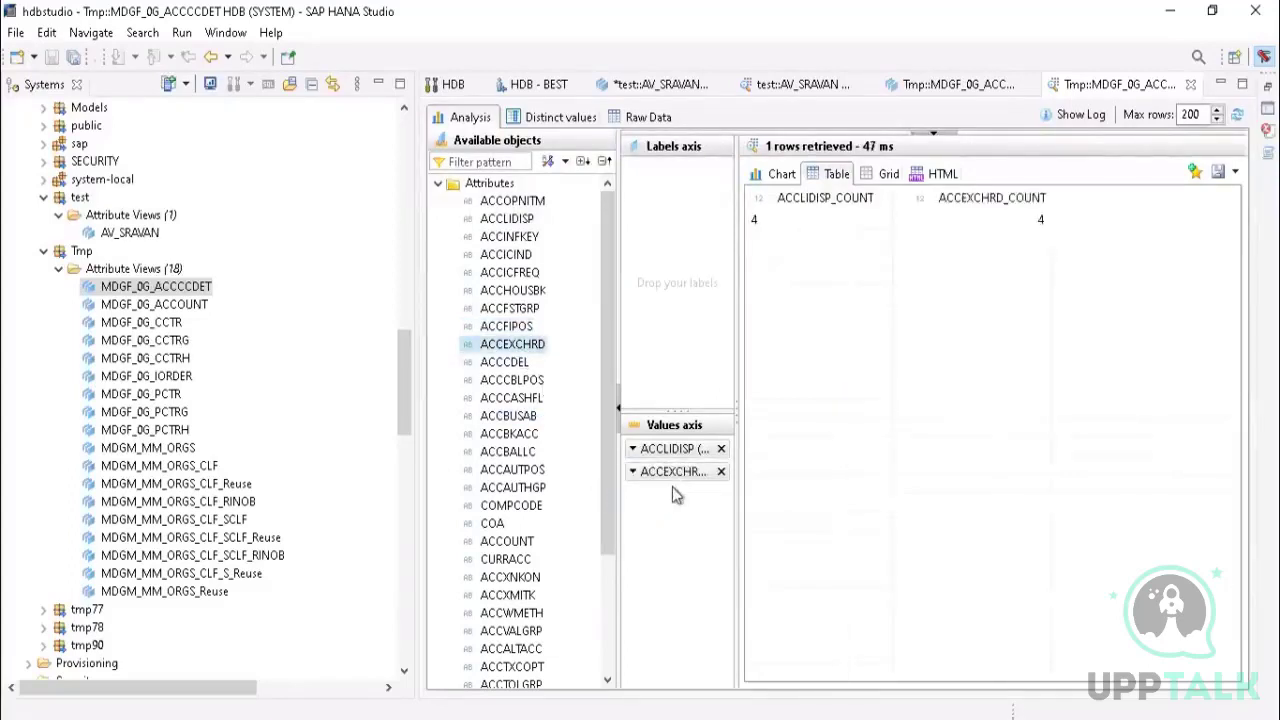
left_click_drag(503, 425, 678, 537)
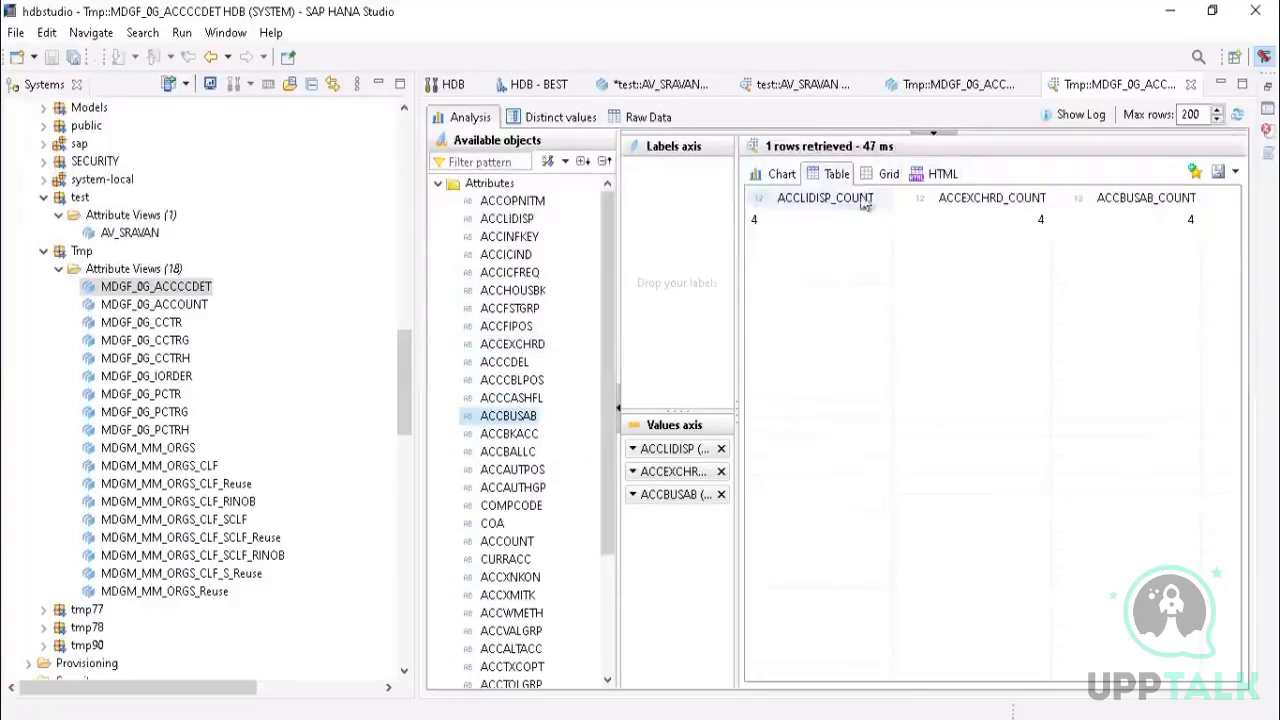
Step: Compare the chart and table outputs of the three count values, and close the MDGF_0G_ACCCCDET data preview
left_click(781, 175)
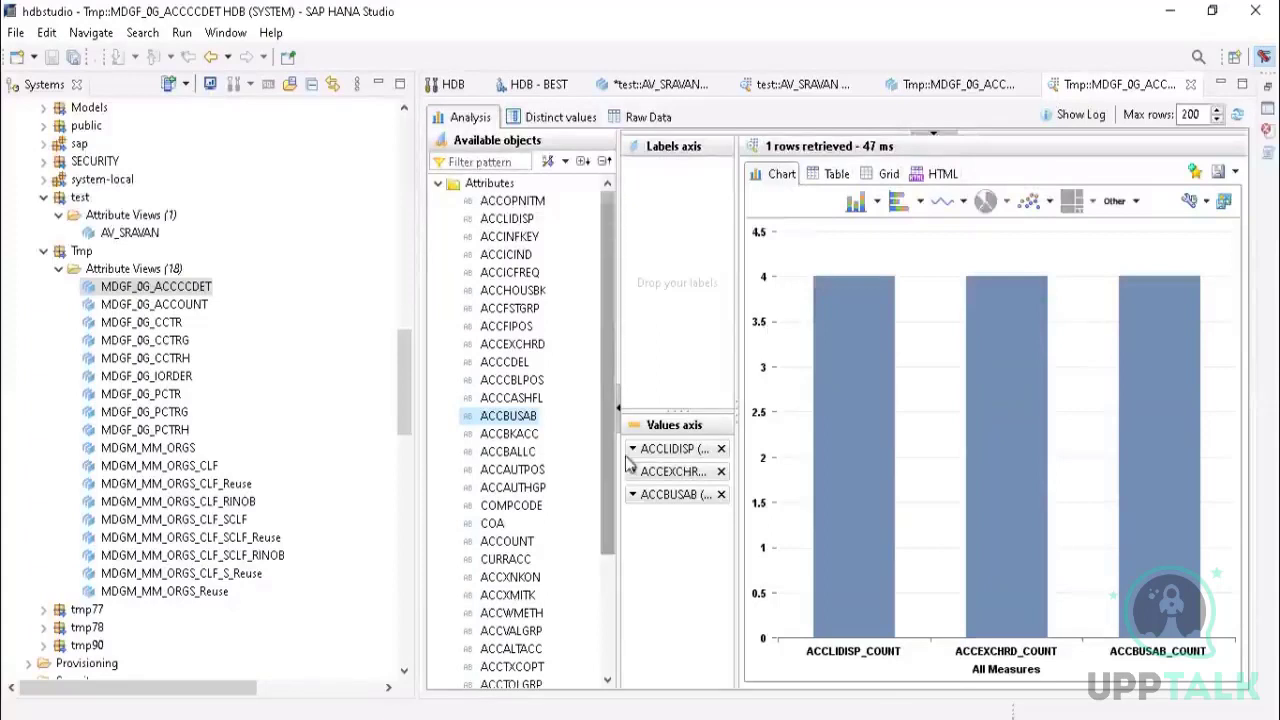
left_click(836, 175)
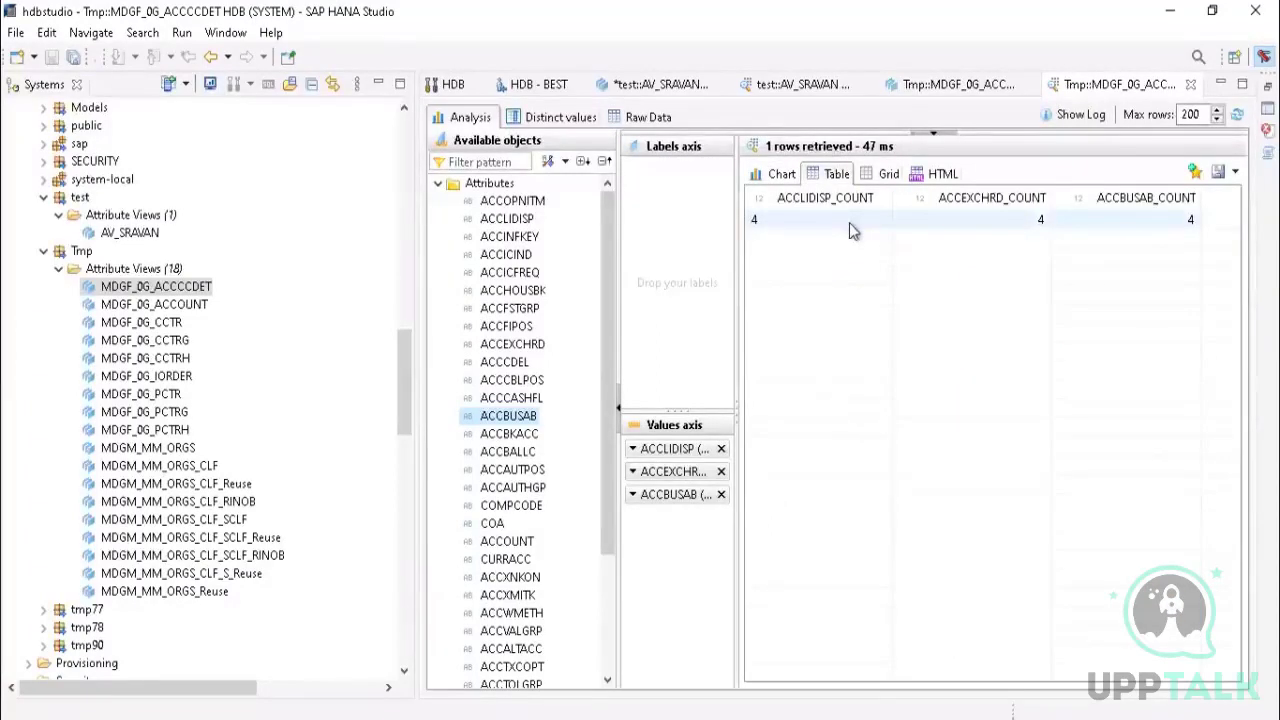
left_click(771, 176)
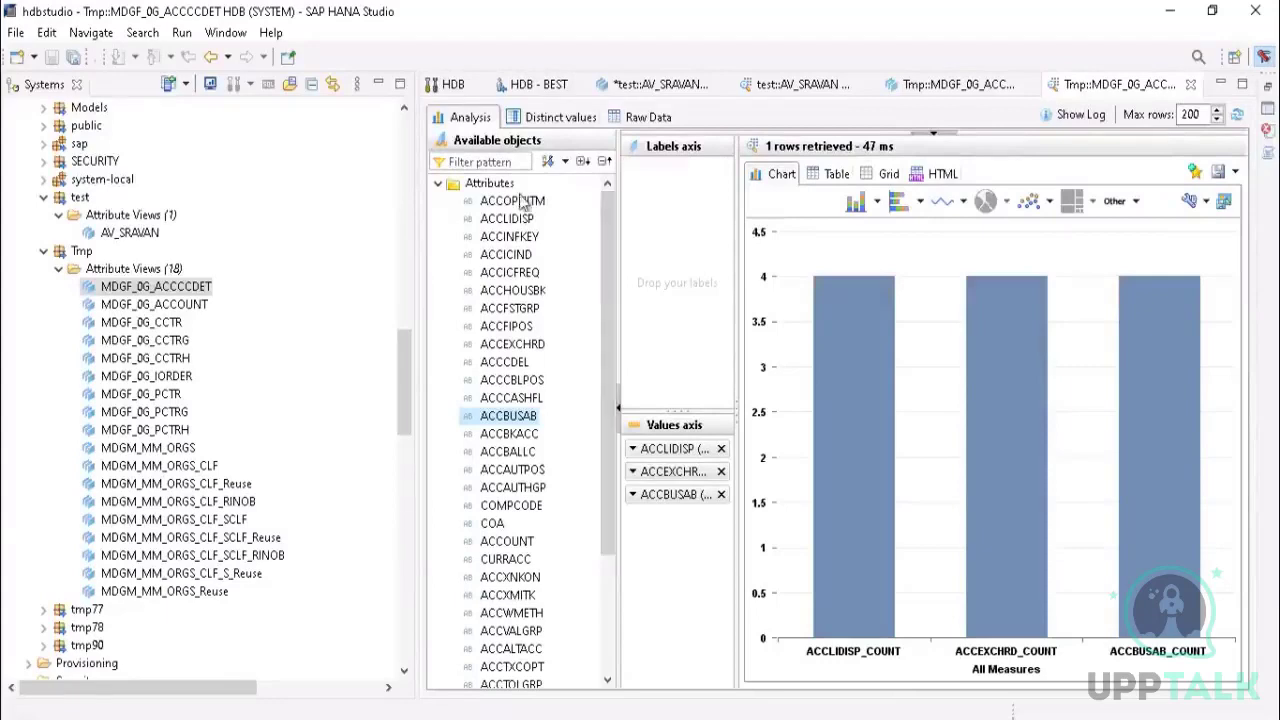
left_click(1190, 84)
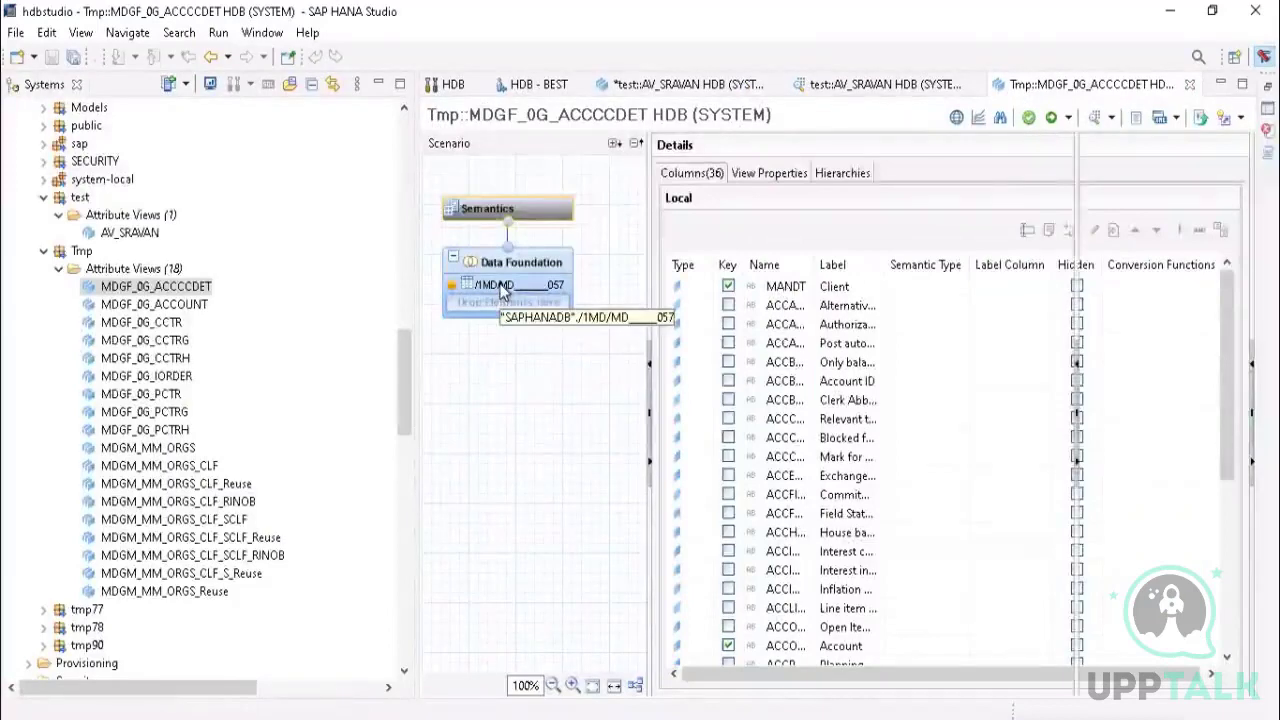
Step: Inspect the columns and name property of the source table ending in 057 in the data foundation of MDGF_0G_ACCCCDET
left_click(502, 290)
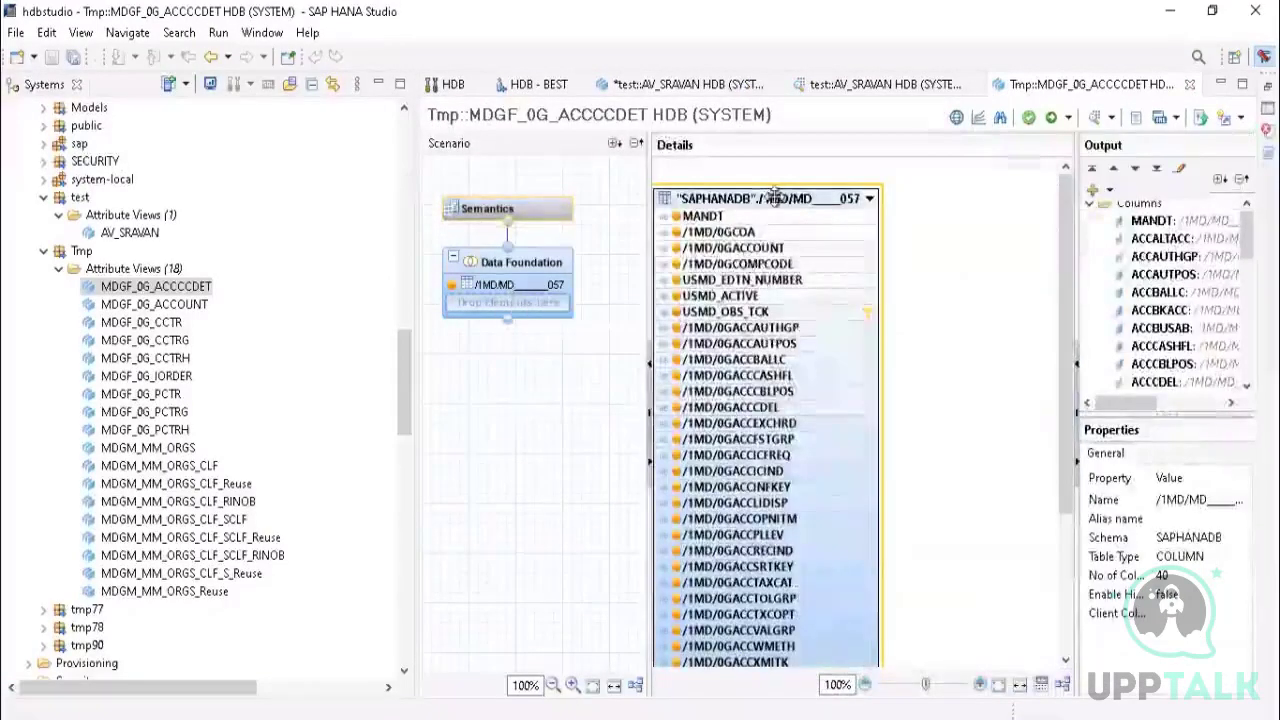
left_click(1171, 503)
key("Escape")
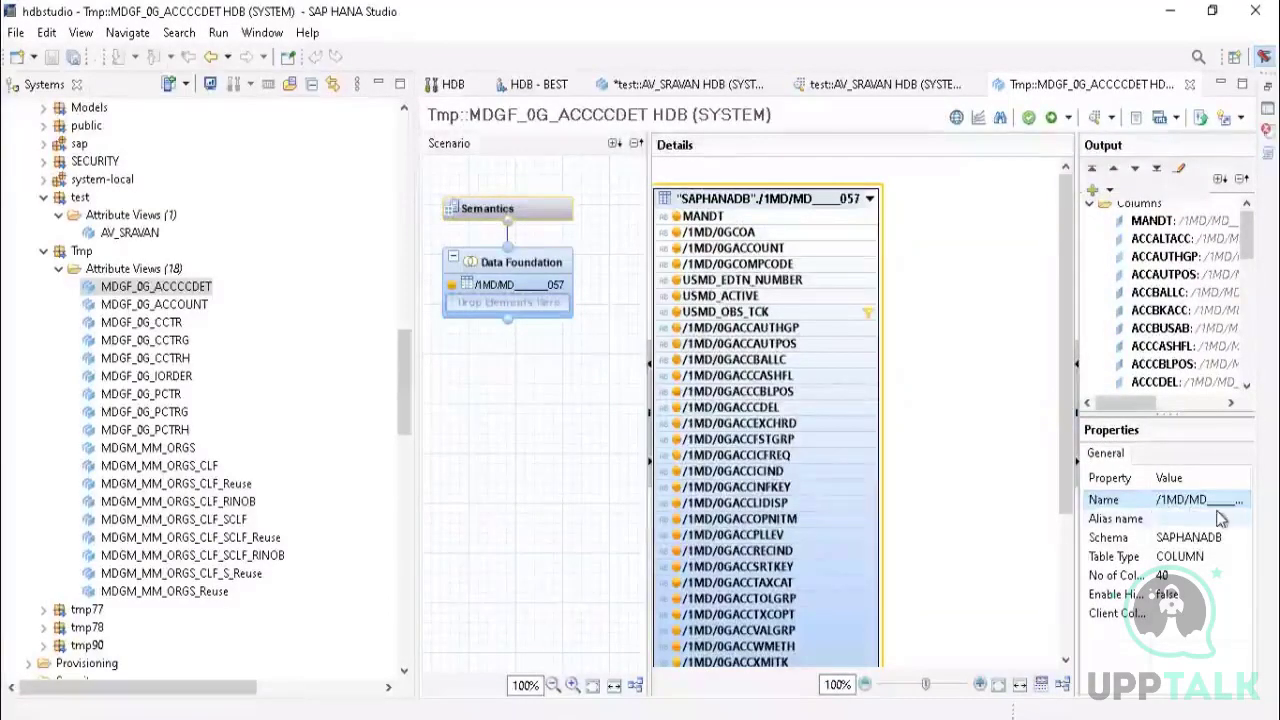
key("Down")
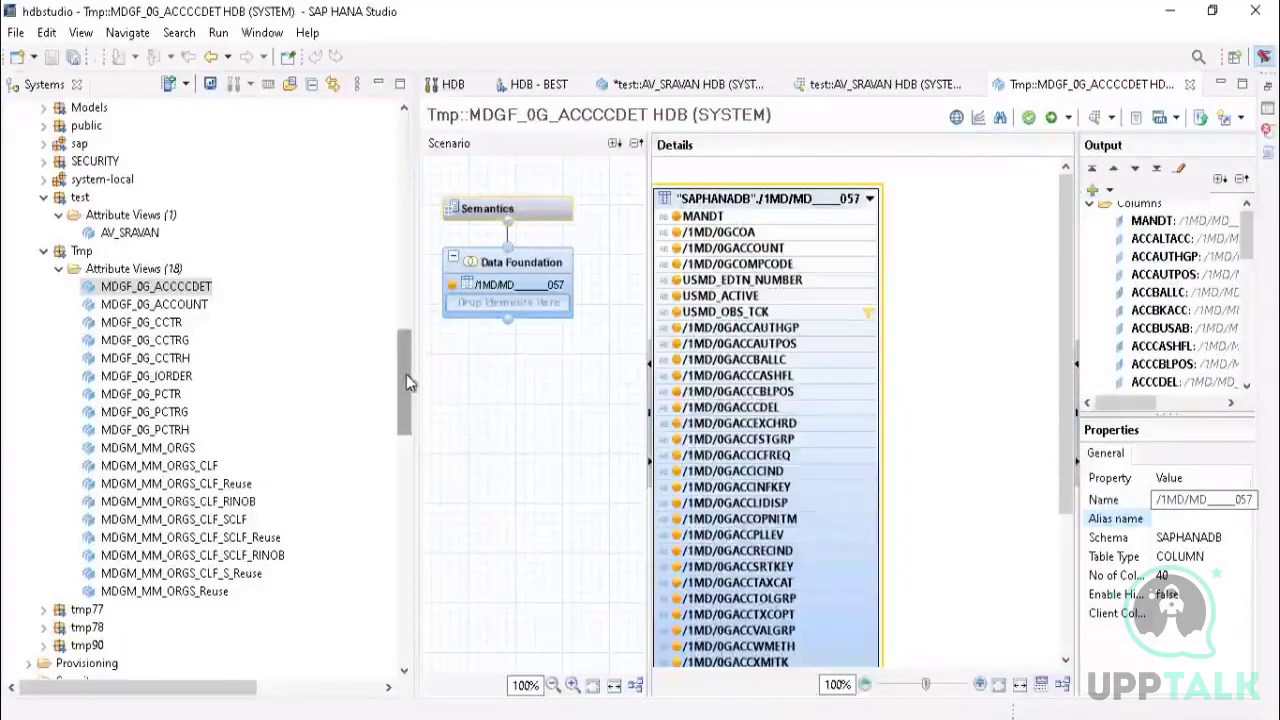
Step: Collapse the UIS schema and its tables folder in the system tree
mouse_move(406, 374)
left_mouse_down()
mouse_move(404, 458)
mouse_move(407, 384)
left_mouse_up()
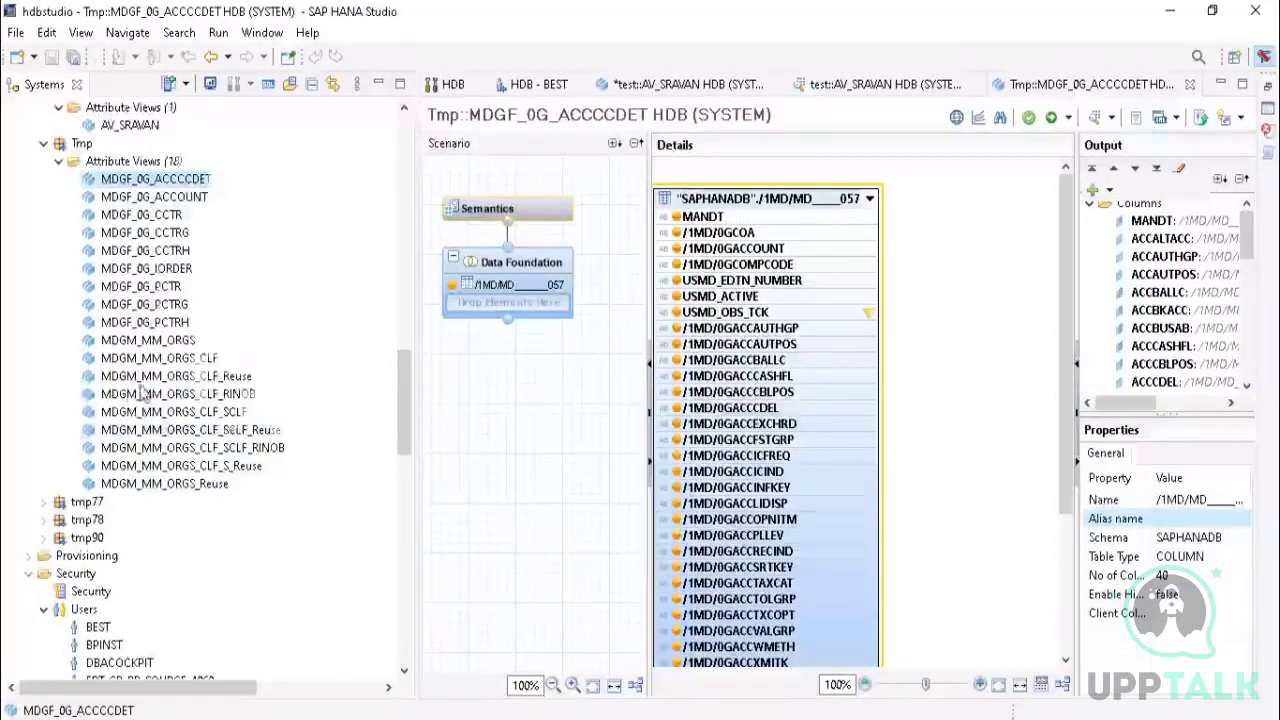
scroll(135, 412, "up", 8)
scroll(110, 330, "up", 2)
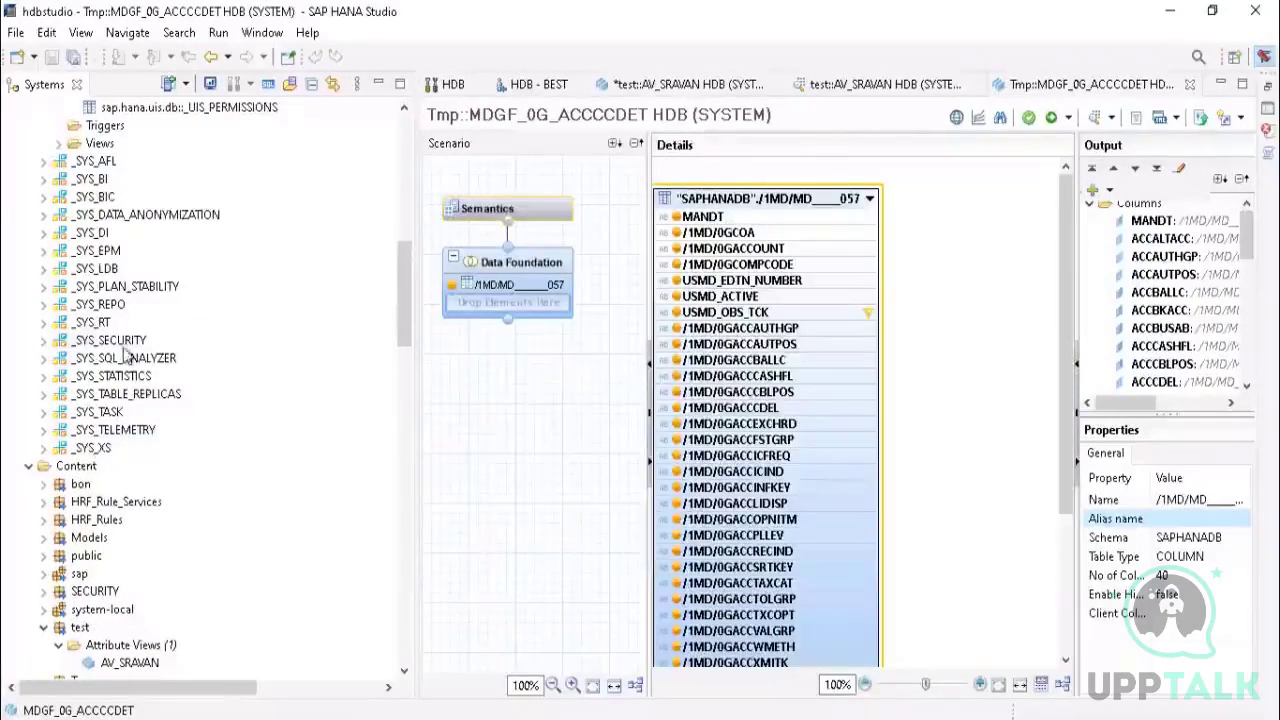
scroll(120, 330, "up", 5)
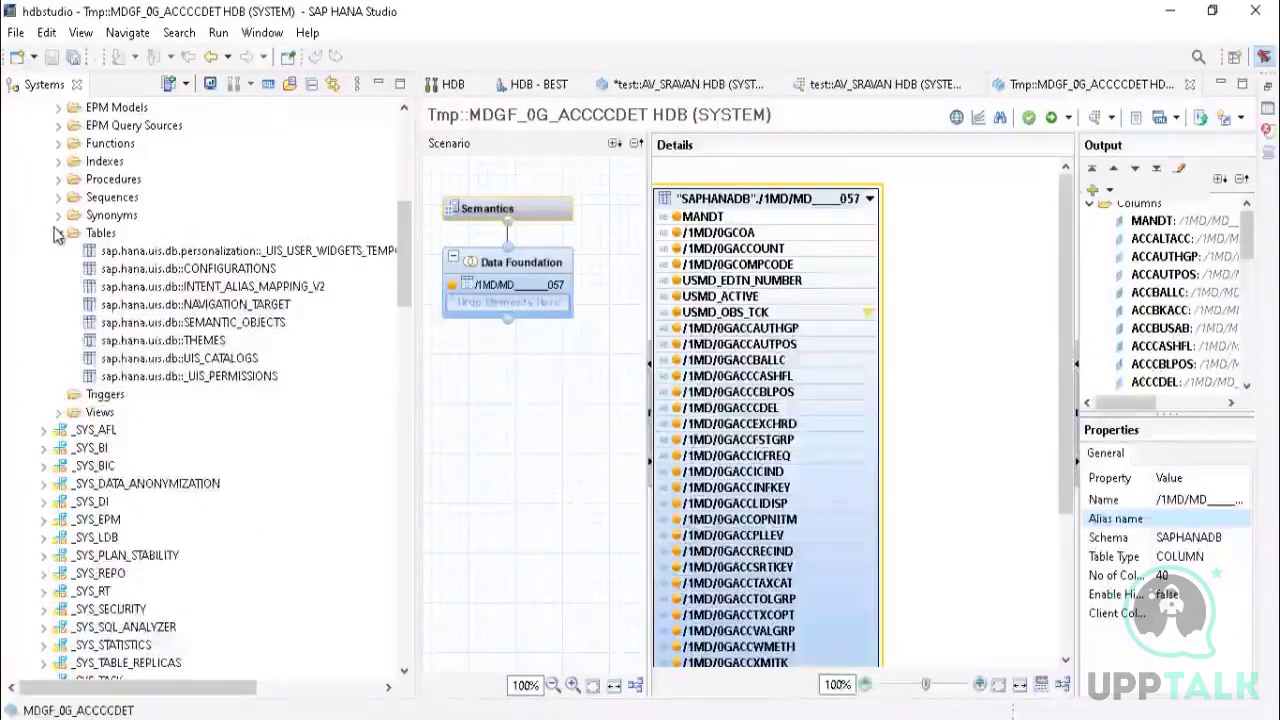
left_click(57, 233)
scroll(52, 295, "up", 4)
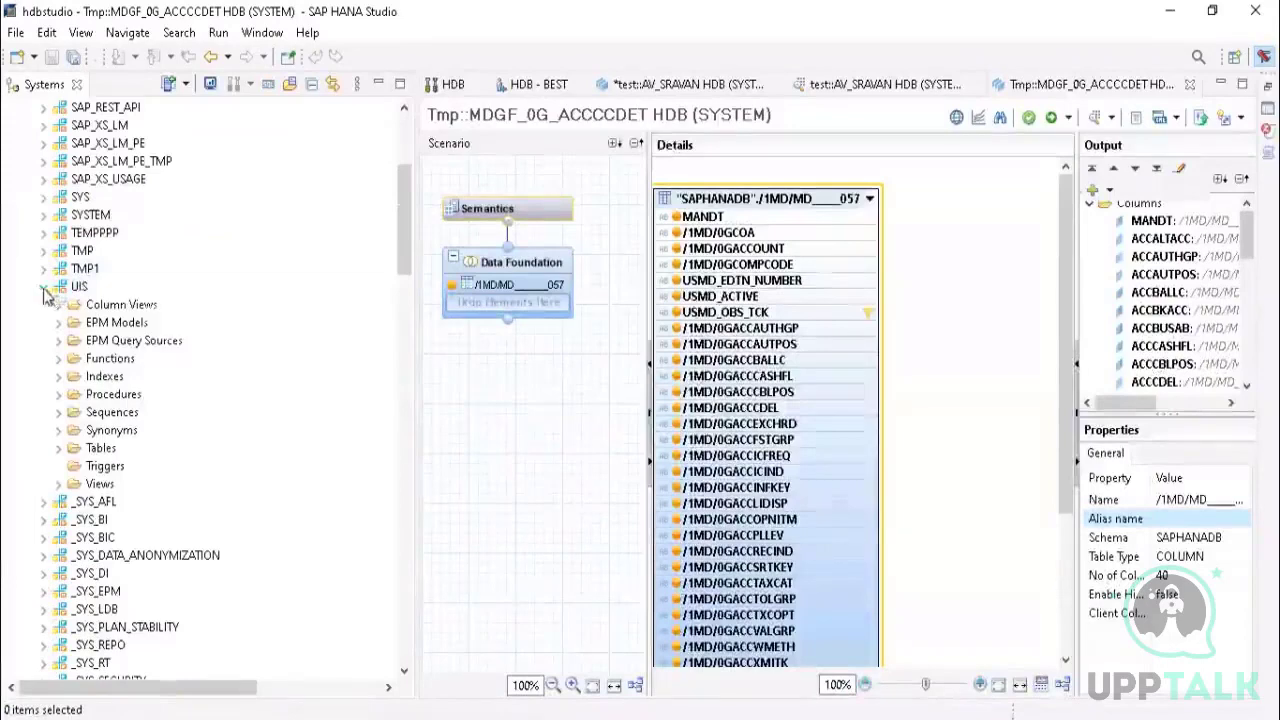
left_click(44, 288)
Step: Expand the SAPHANADB schema in the system tree and list its tables
scroll(82, 195, "up", 3)
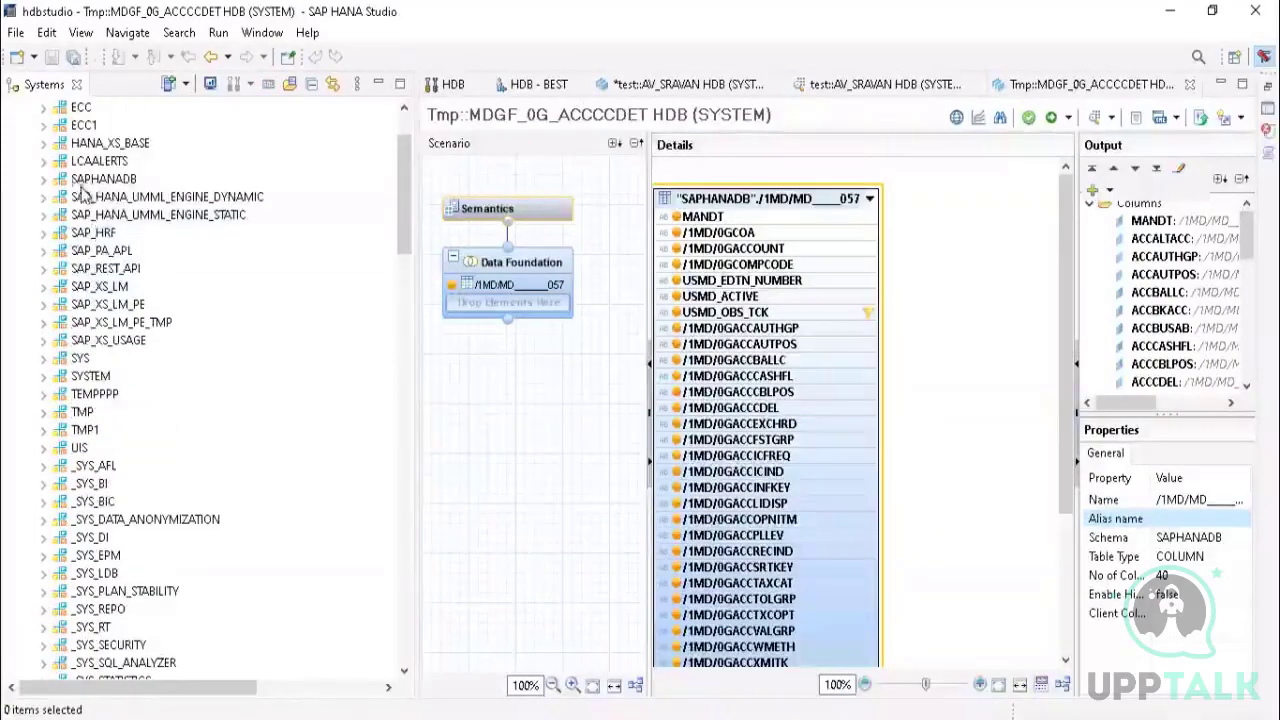
left_click(43, 180)
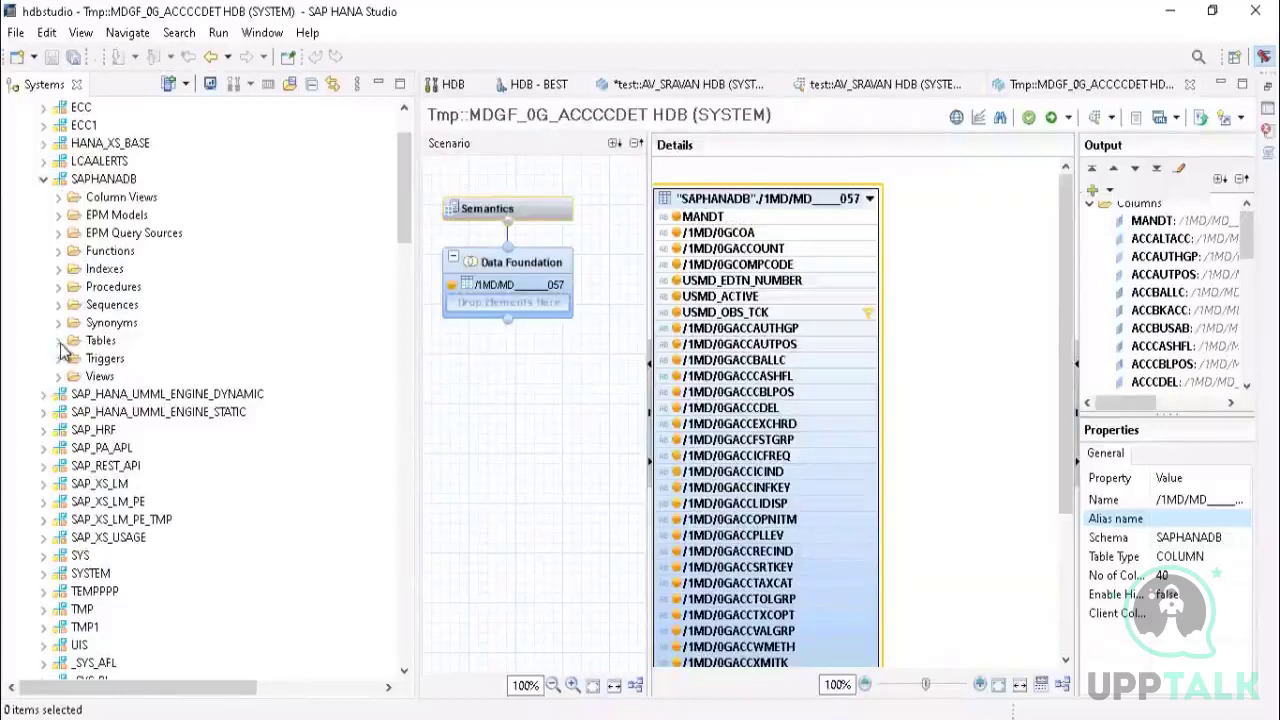
left_click(59, 341)
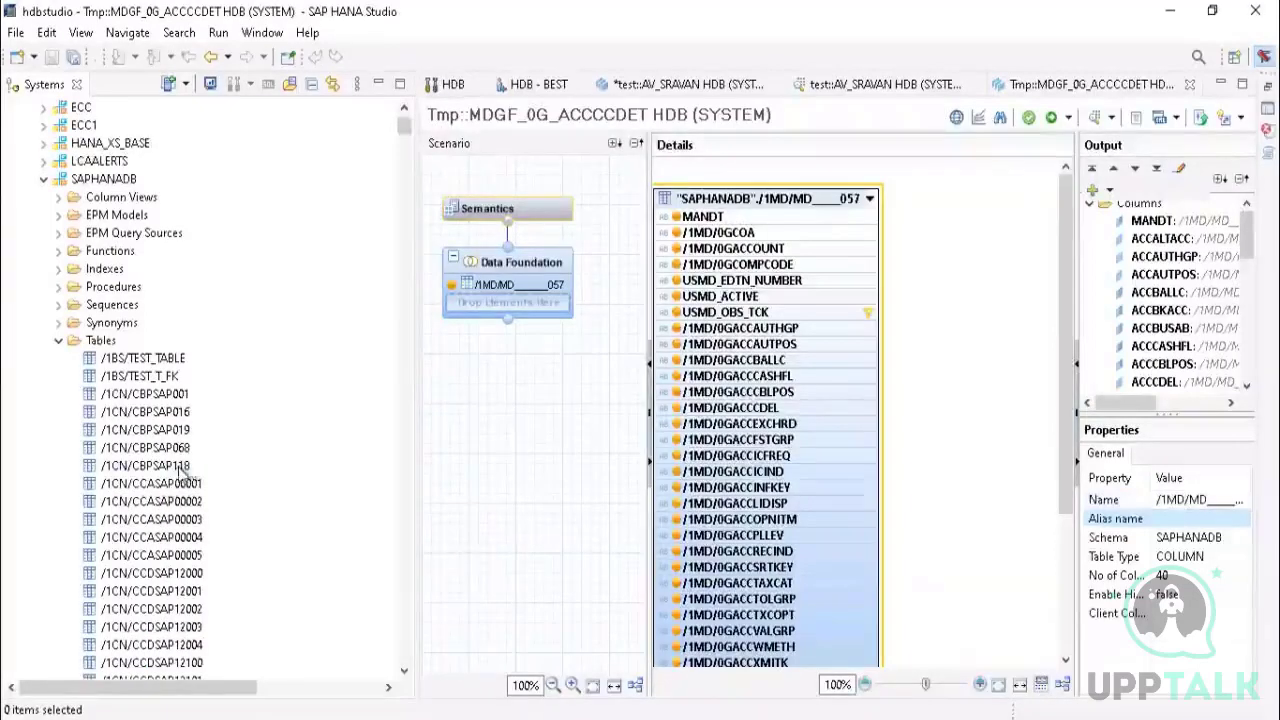
Step: Look through the SAPHANADB tables, including the /1MD/MD group, for the source table ending in 057, checking its name property
scroll(183, 471, "down", 10)
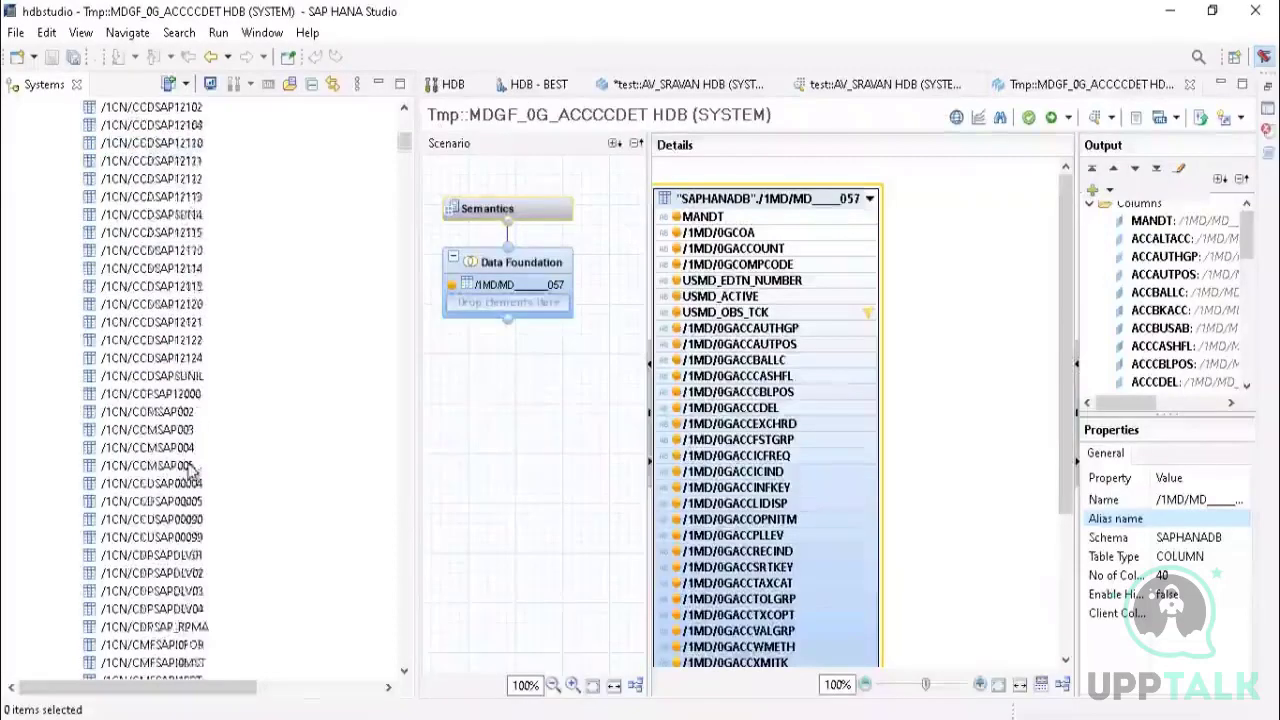
scroll(190, 470, "down", 15)
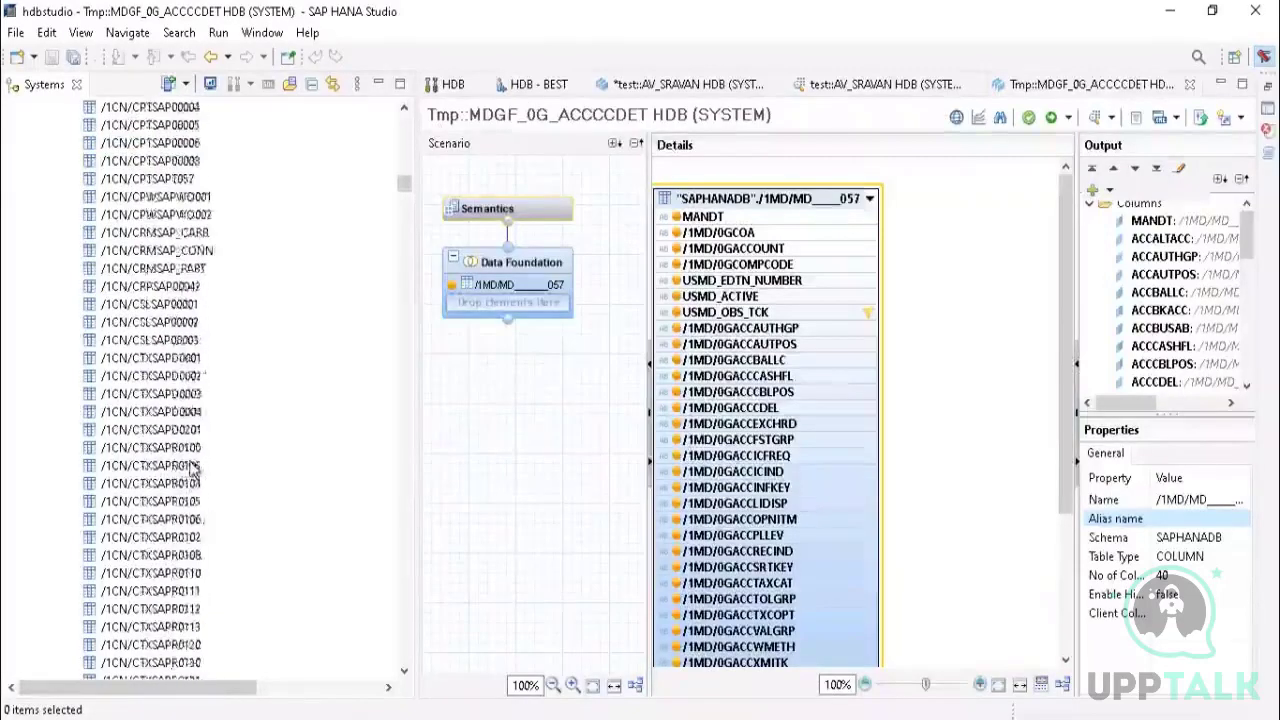
scroll(190, 470, "down", 15)
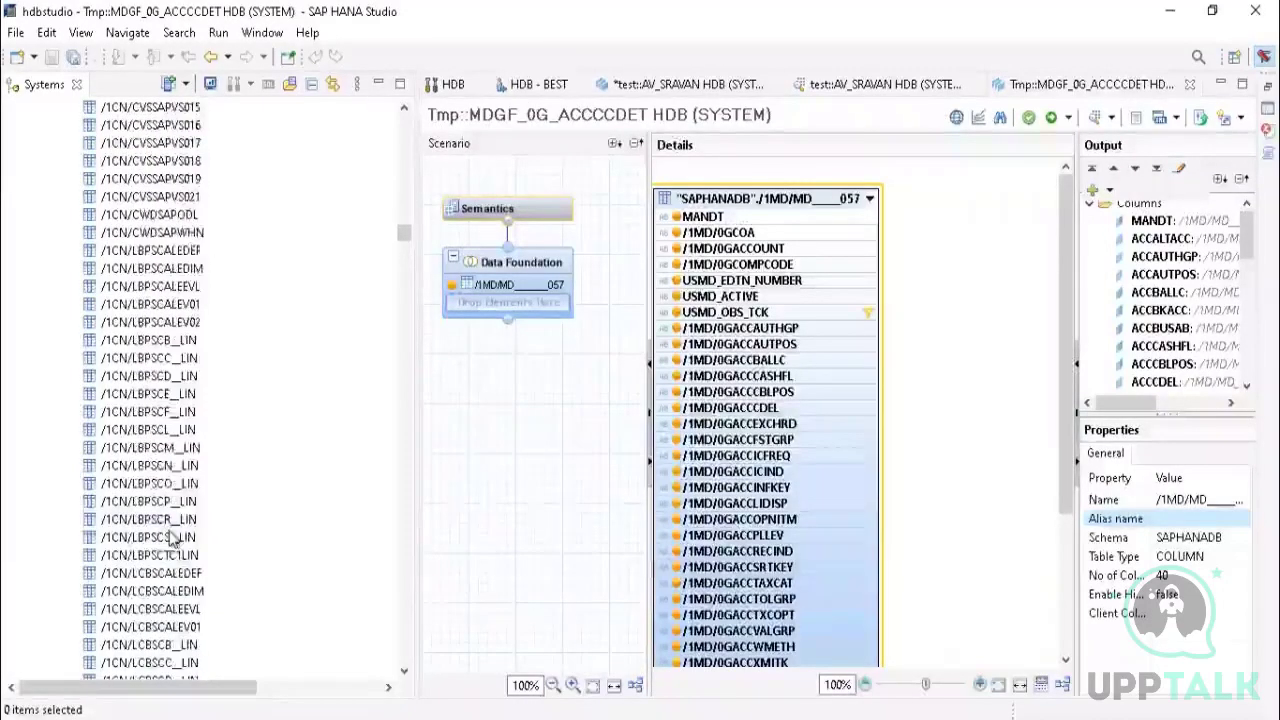
scroll(172, 540, "down", 15)
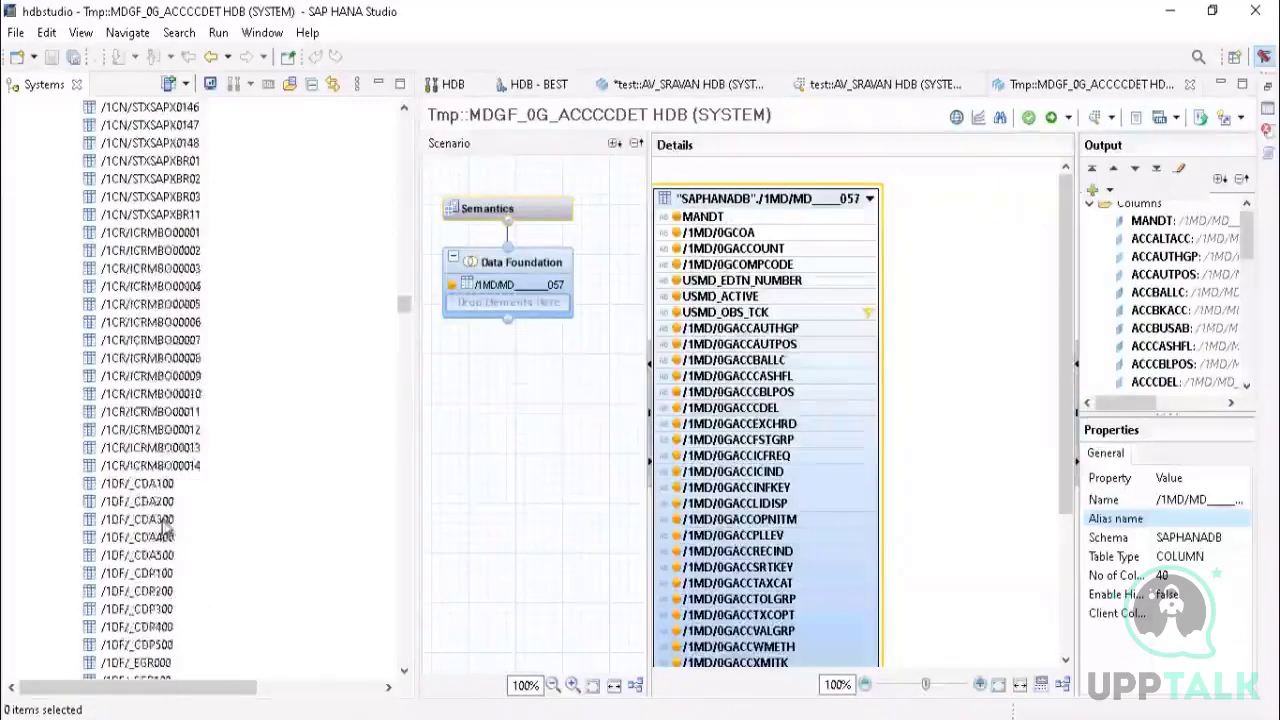
scroll(166, 528, "down", 15)
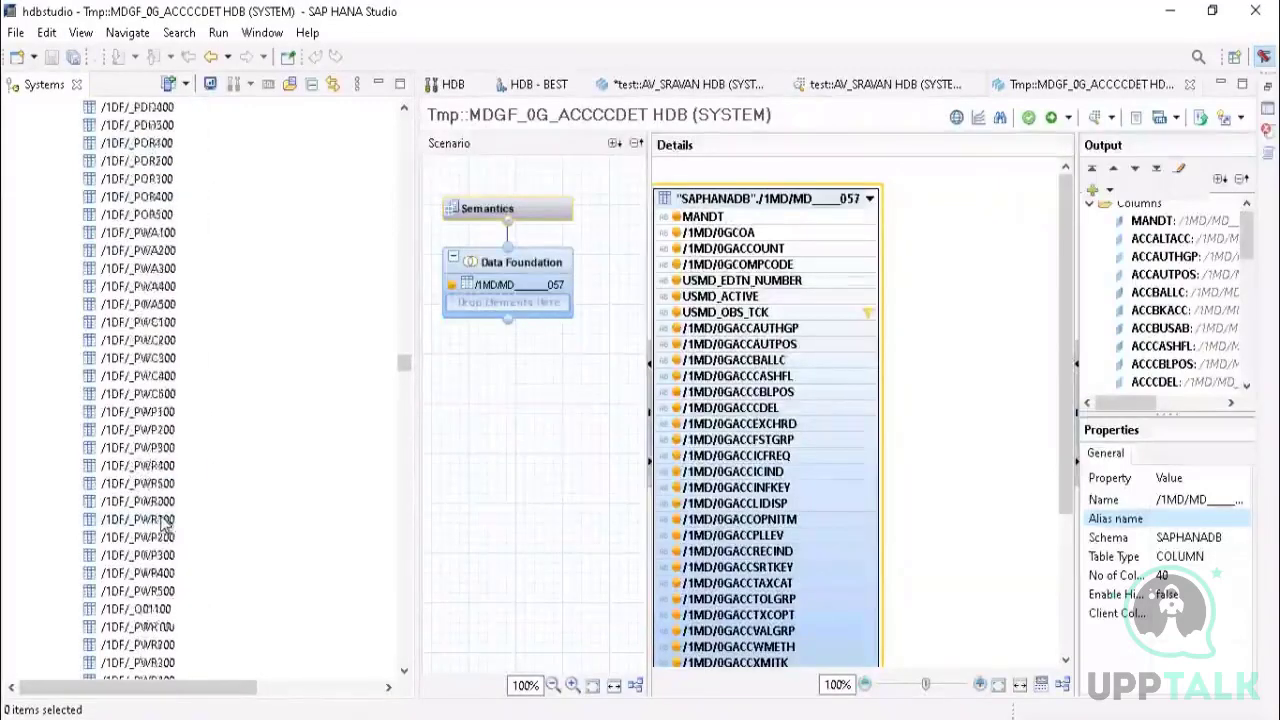
scroll(172, 526, "down", 15)
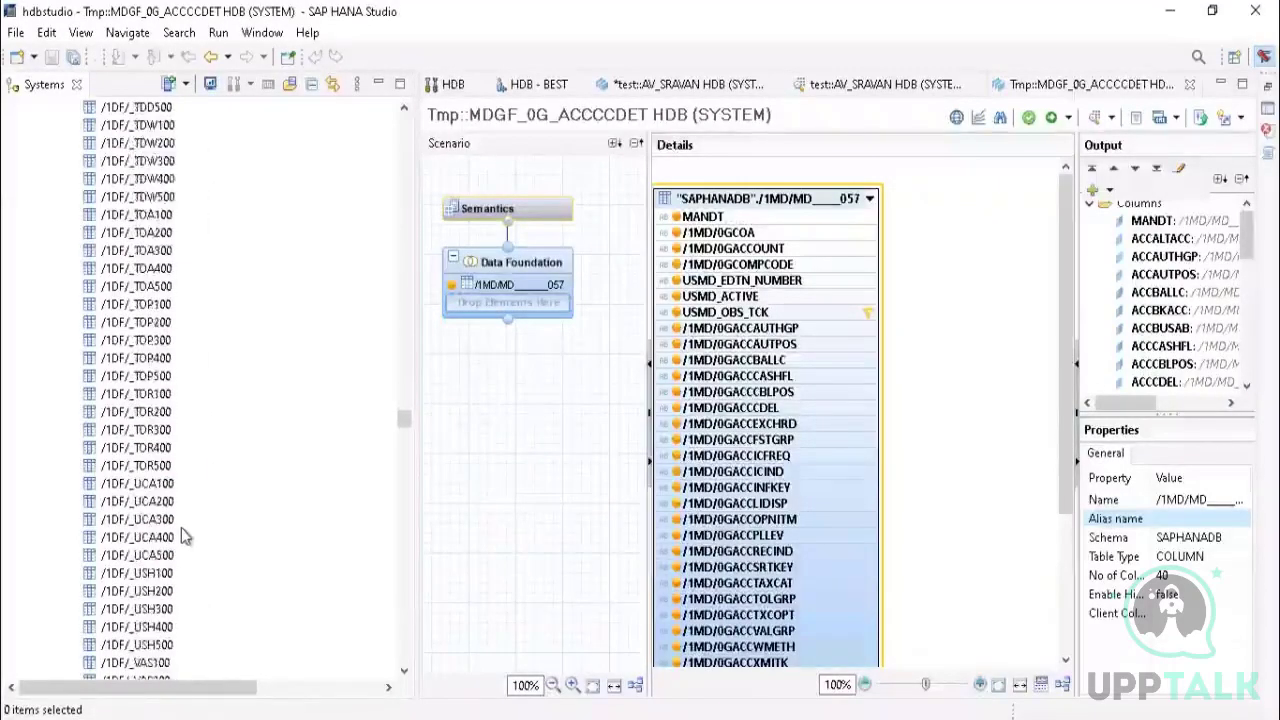
scroll(181, 527, "down", 15)
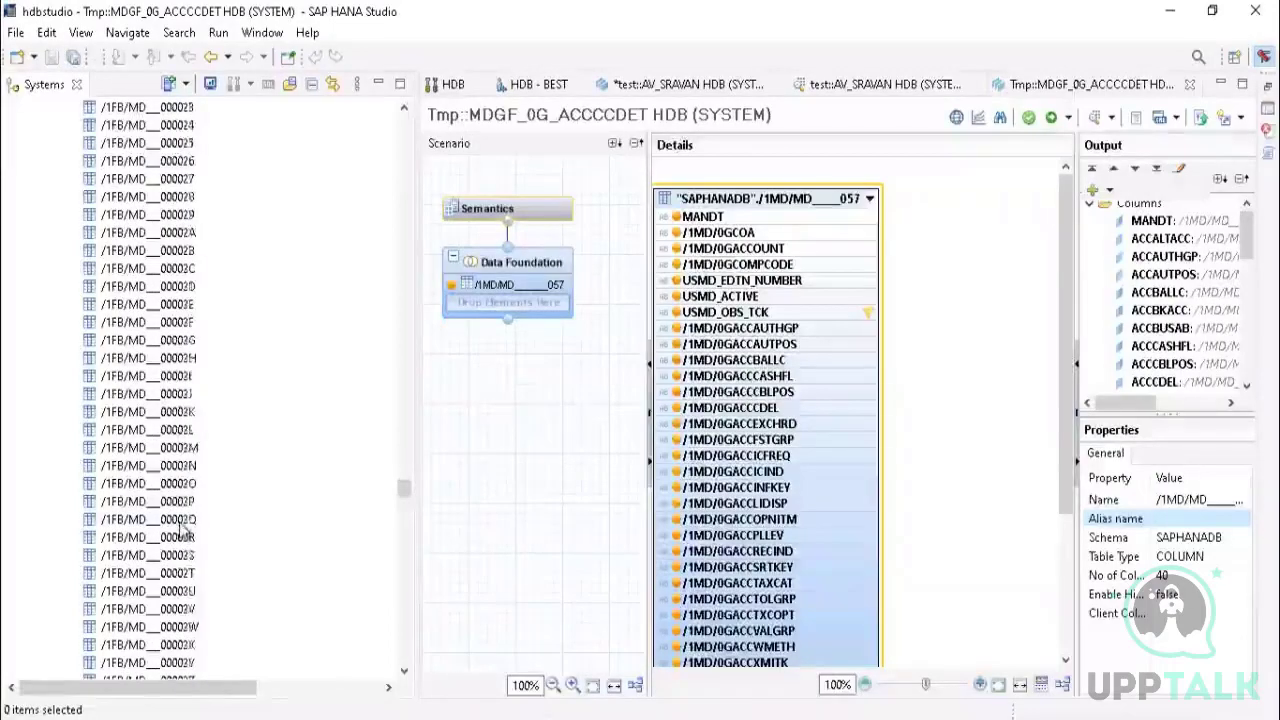
scroll(182, 530, "down", 15)
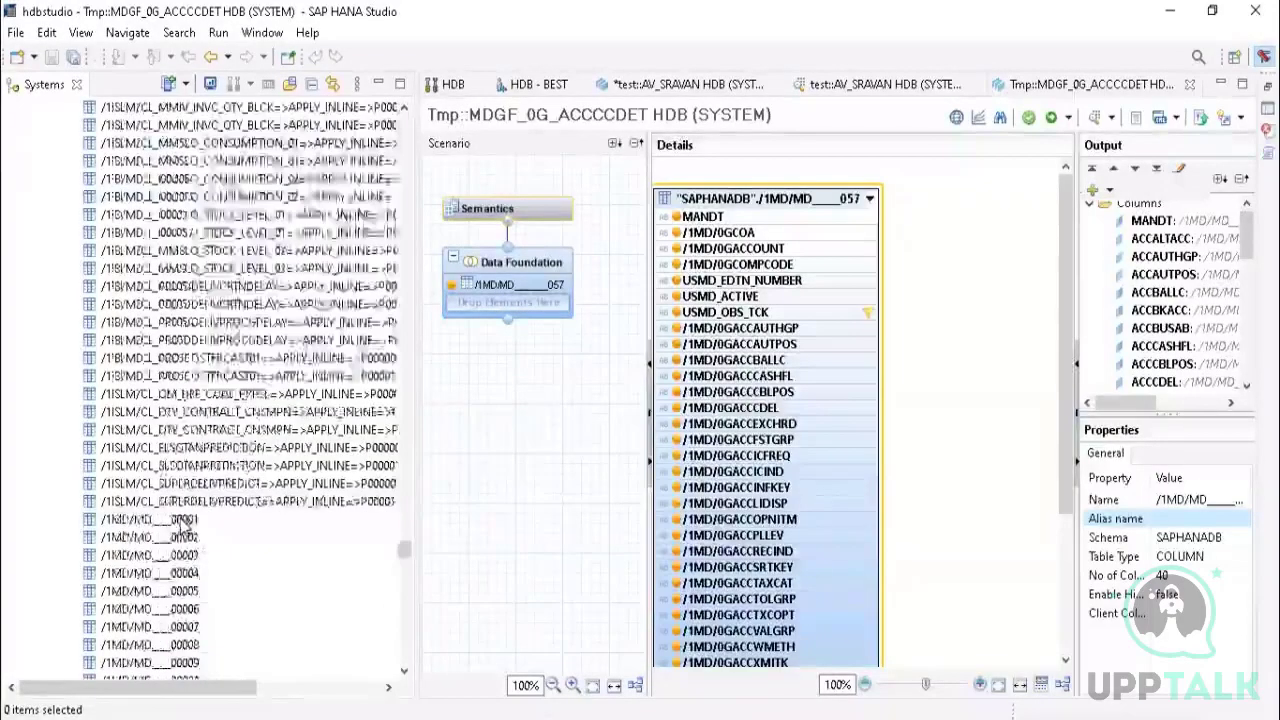
scroll(182, 527, "down", 12)
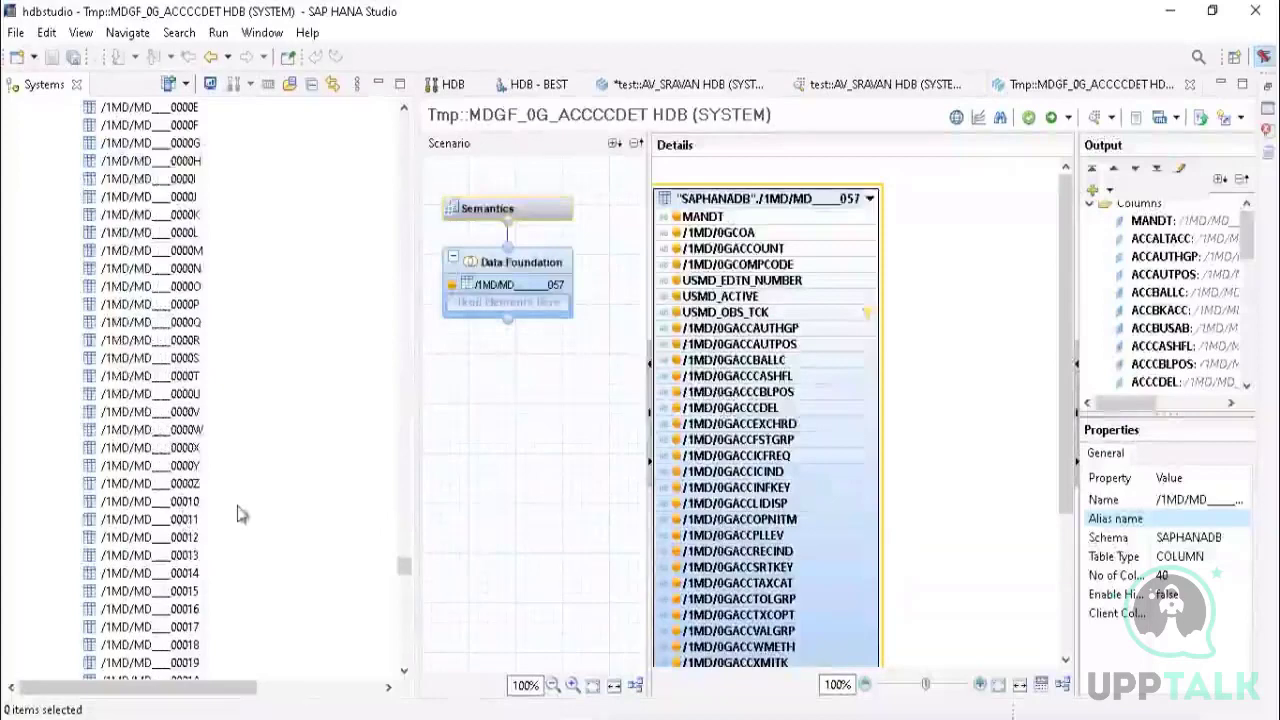
left_click(1181, 505)
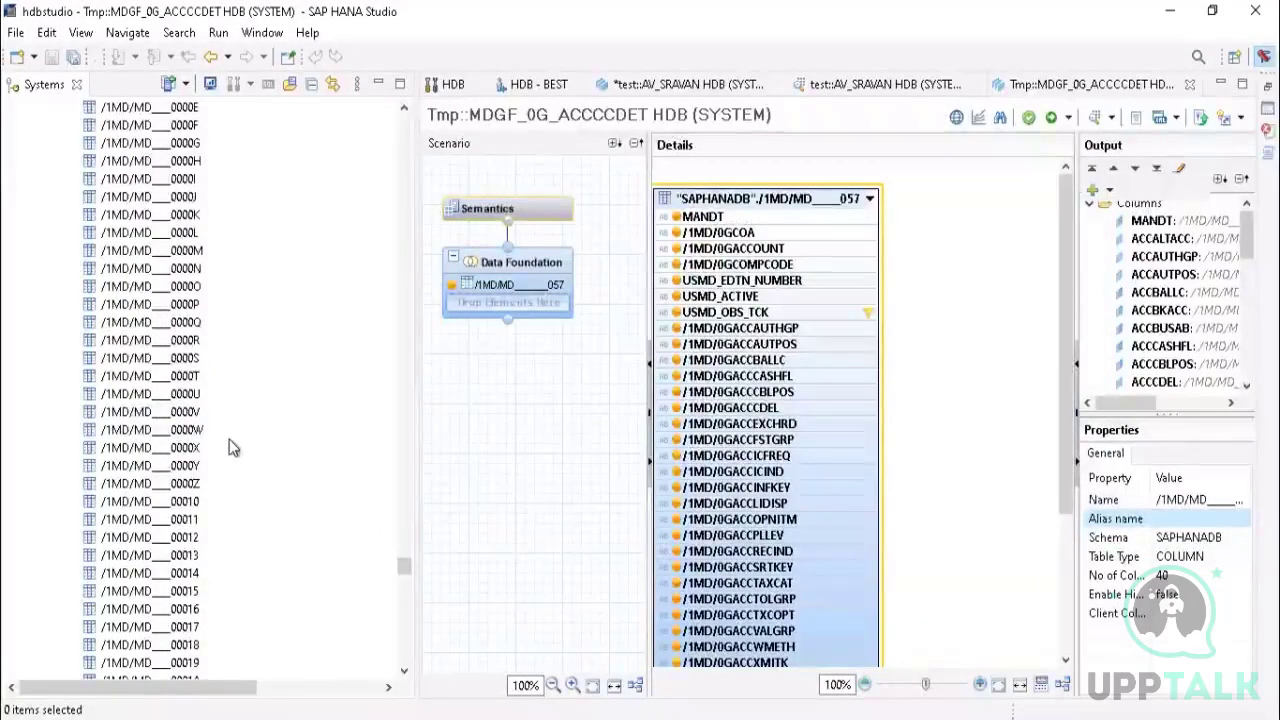
scroll(299, 577, "down", 4)
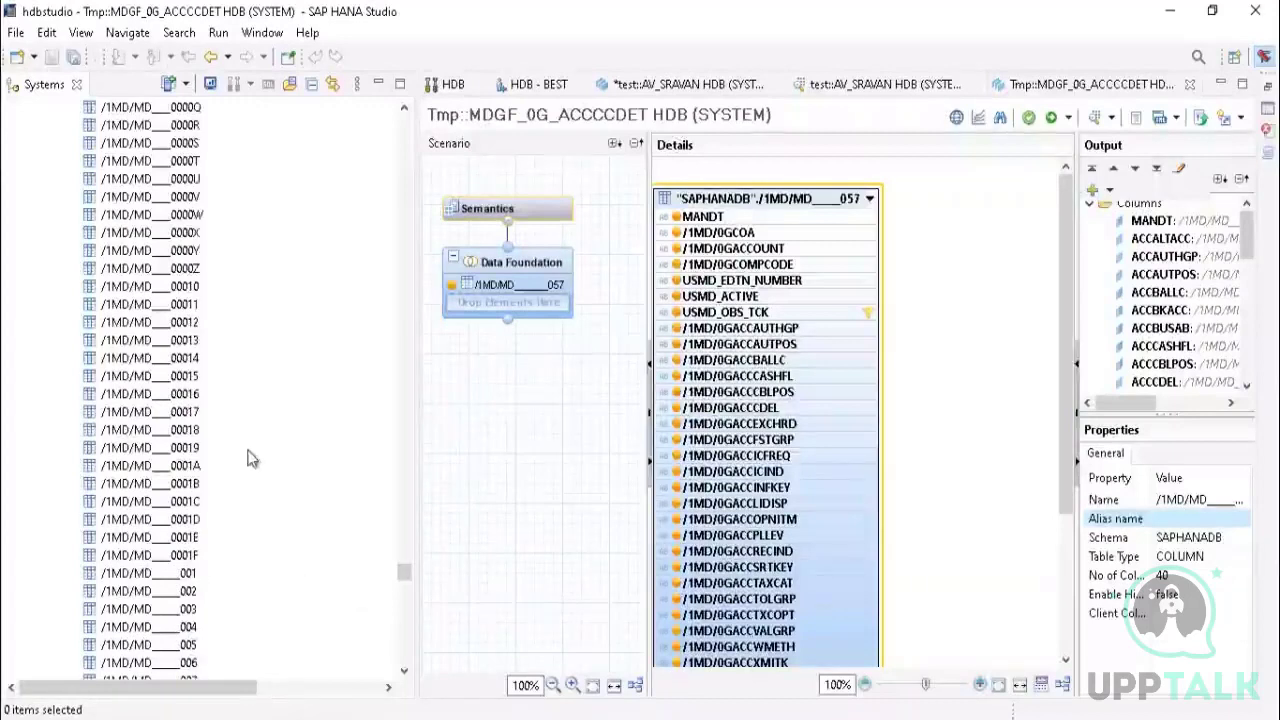
scroll(248, 497, "down", 1)
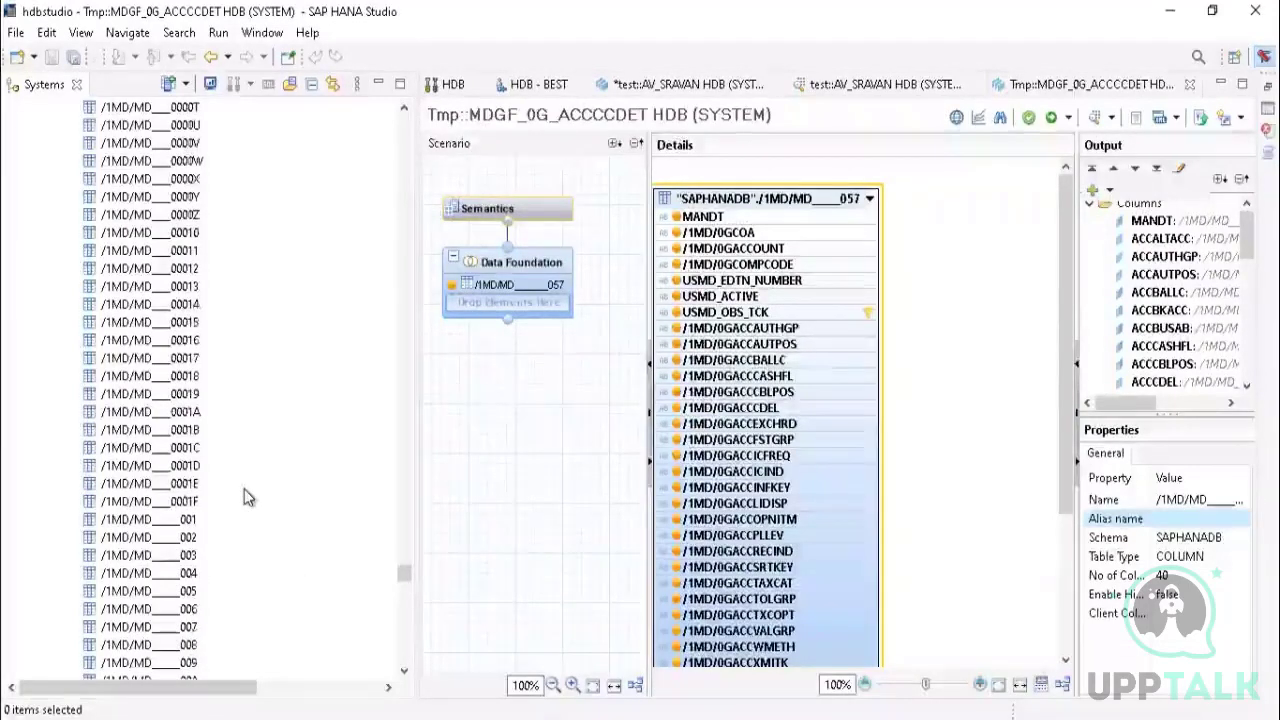
scroll(248, 497, "down", 6)
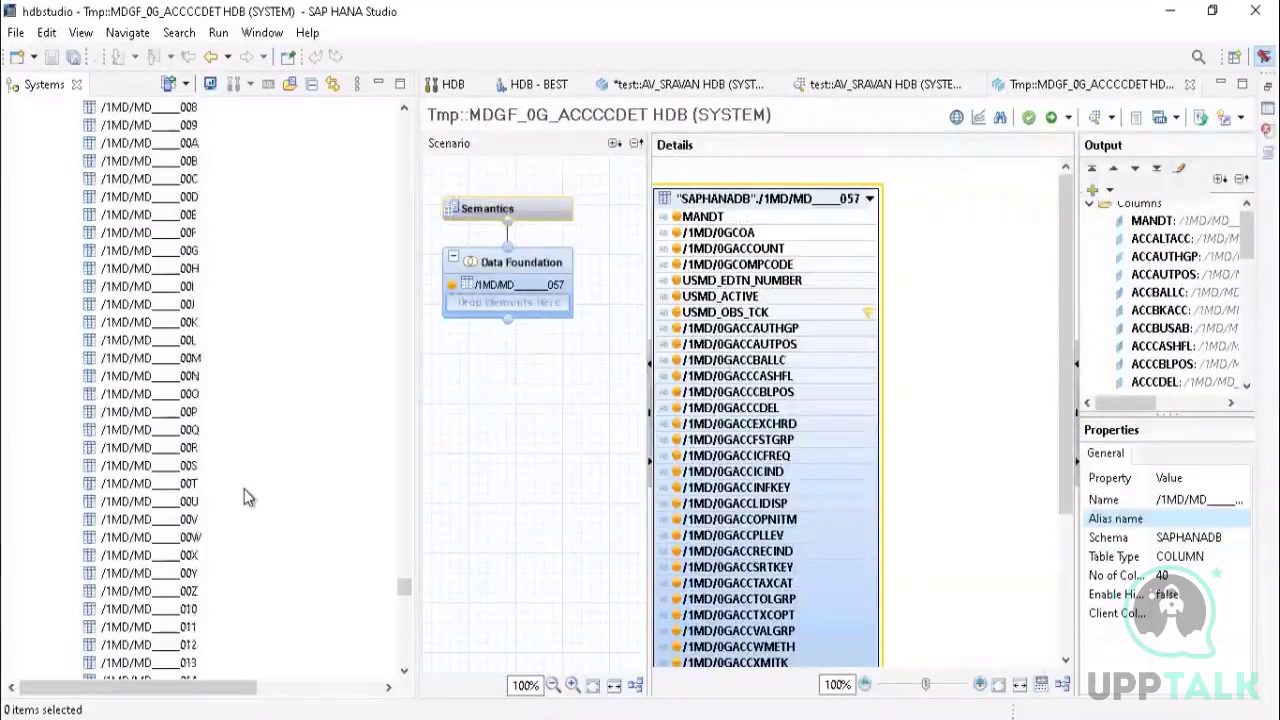
scroll(244, 489, "down", 1)
scroll(215, 424, "up", 8)
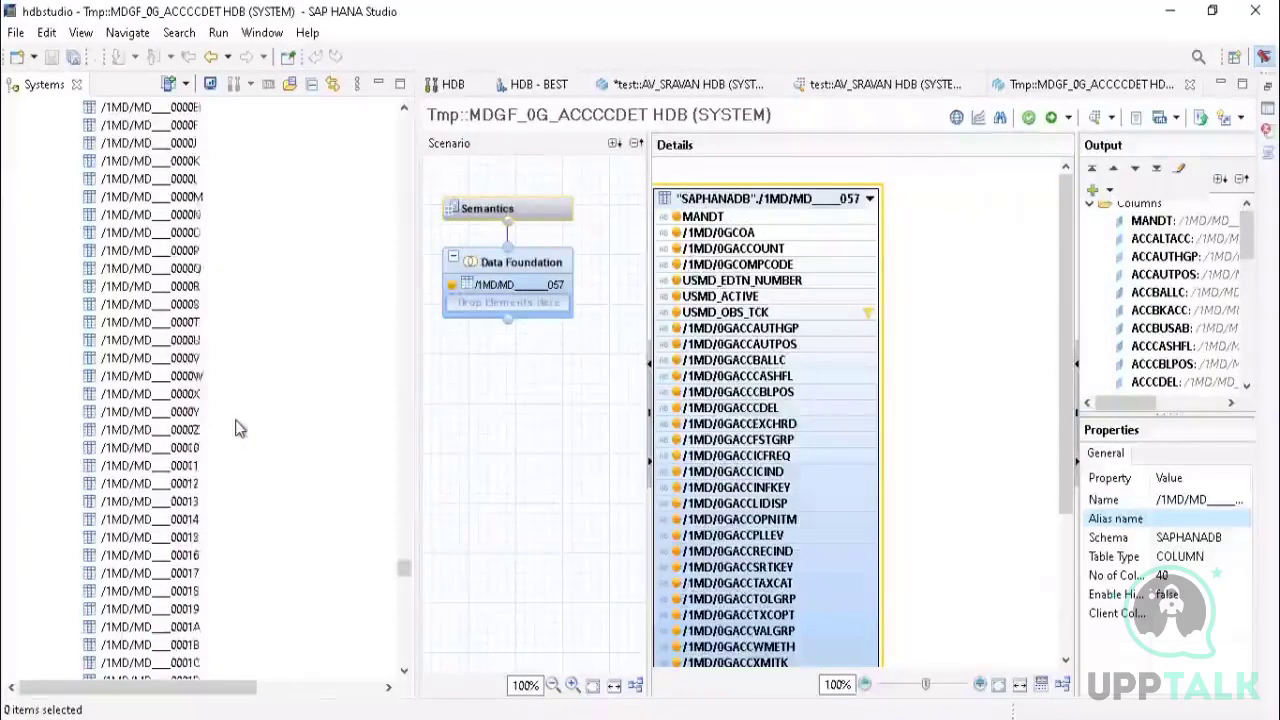
scroll(209, 305, "up", 8)
scroll(209, 305, "up", 1)
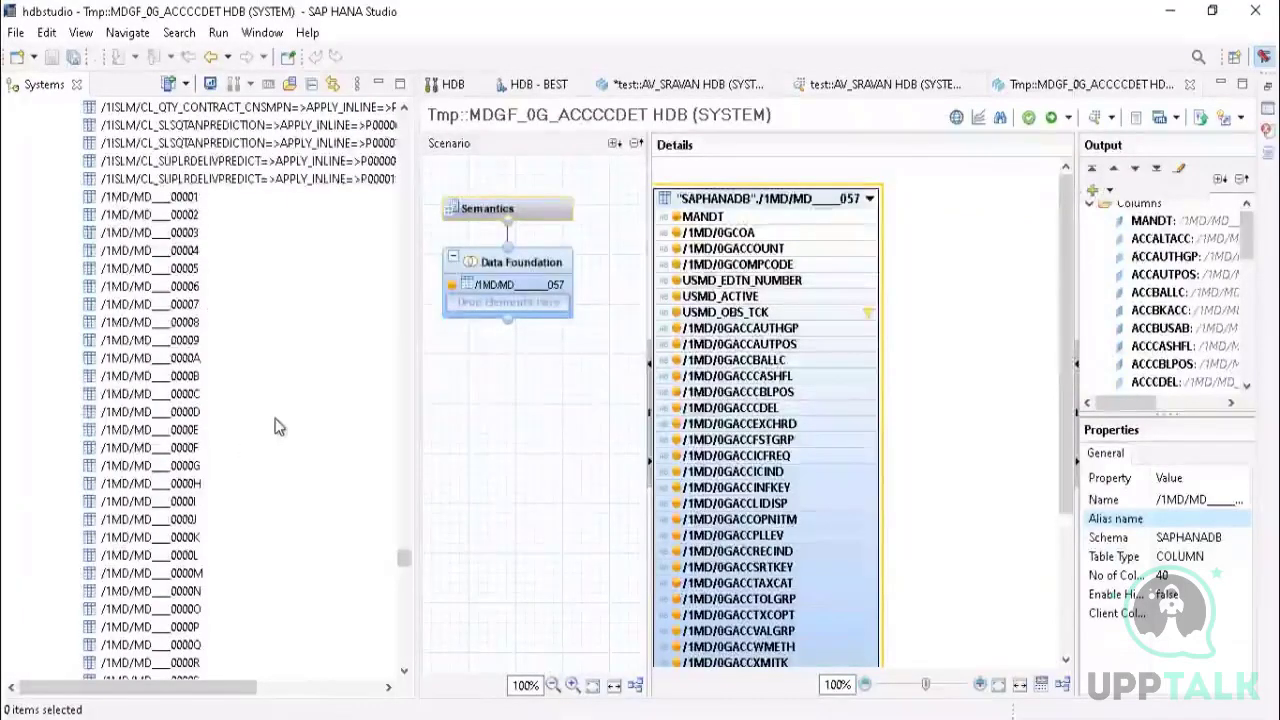
scroll(278, 427, "up", 15)
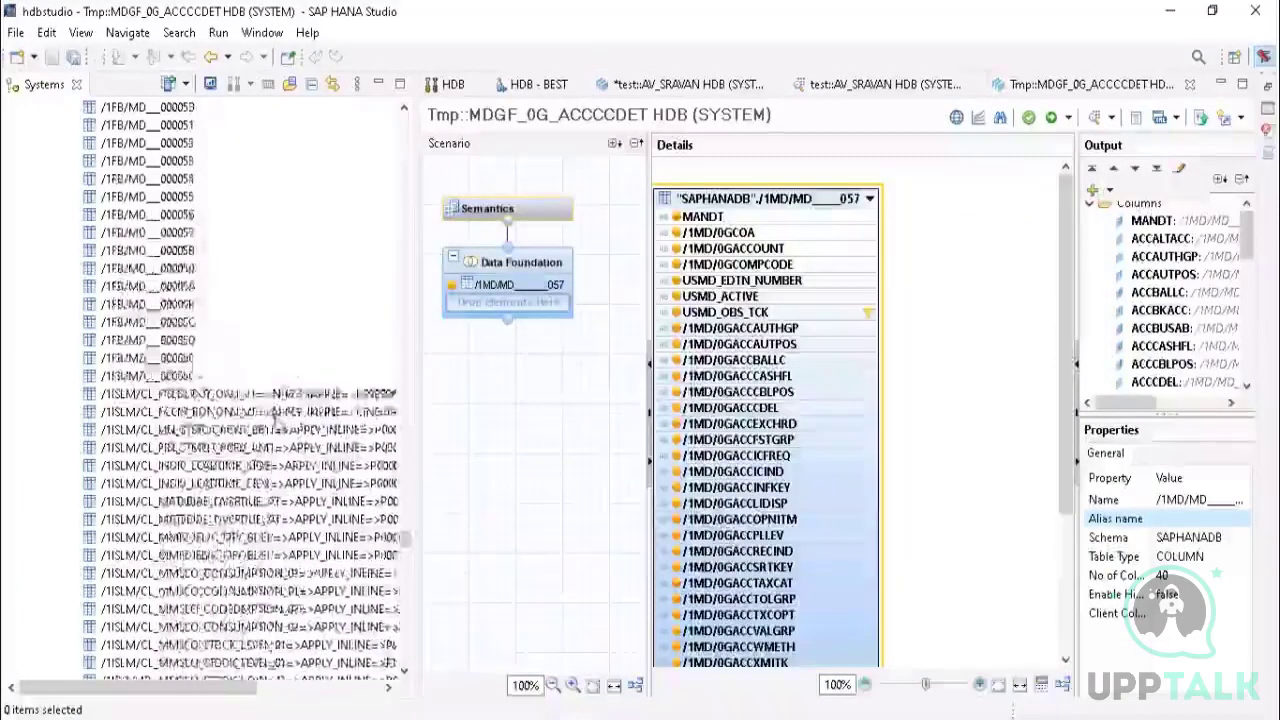
scroll(277, 425, "up", 8)
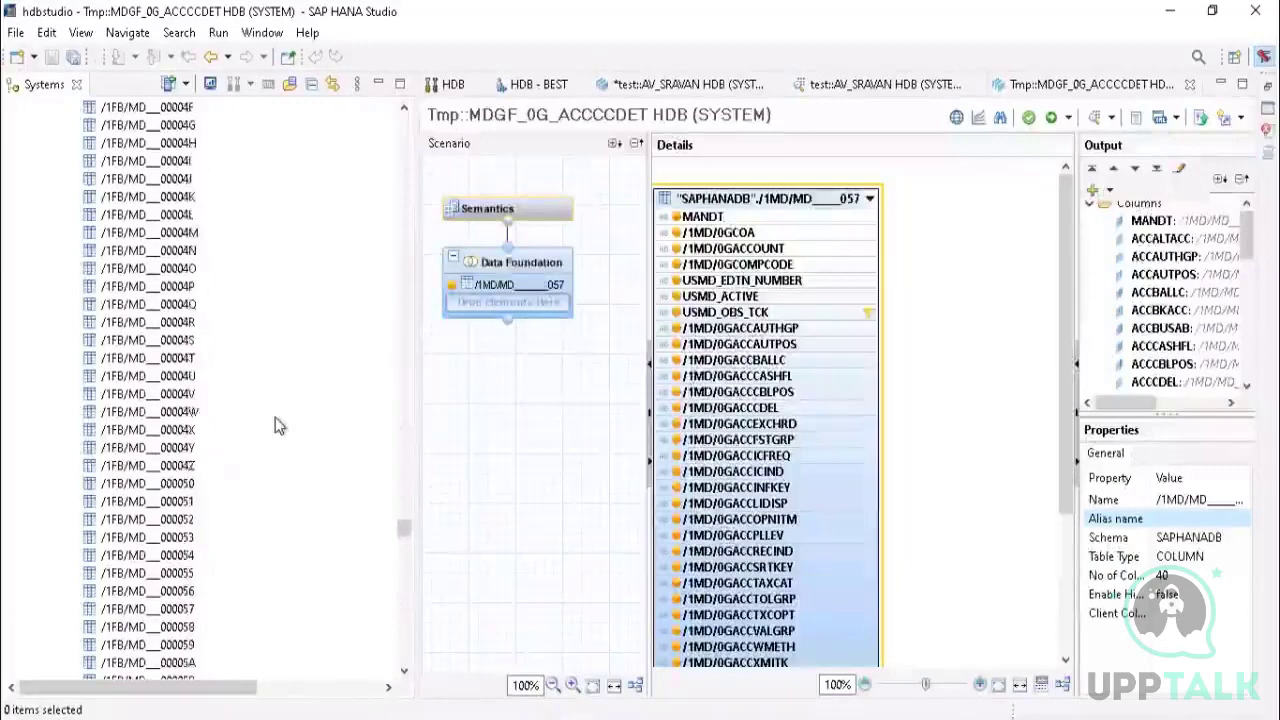
scroll(275, 425, "down", 4)
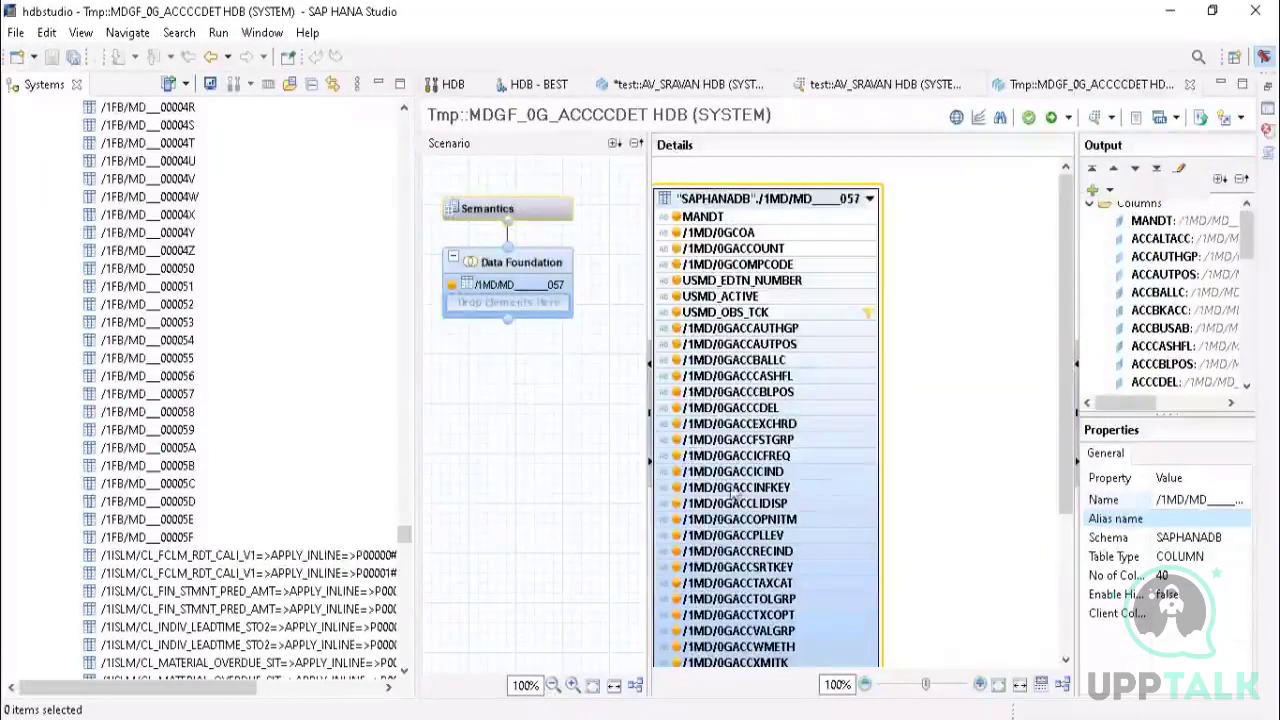
scroll(195, 468, "up", 20)
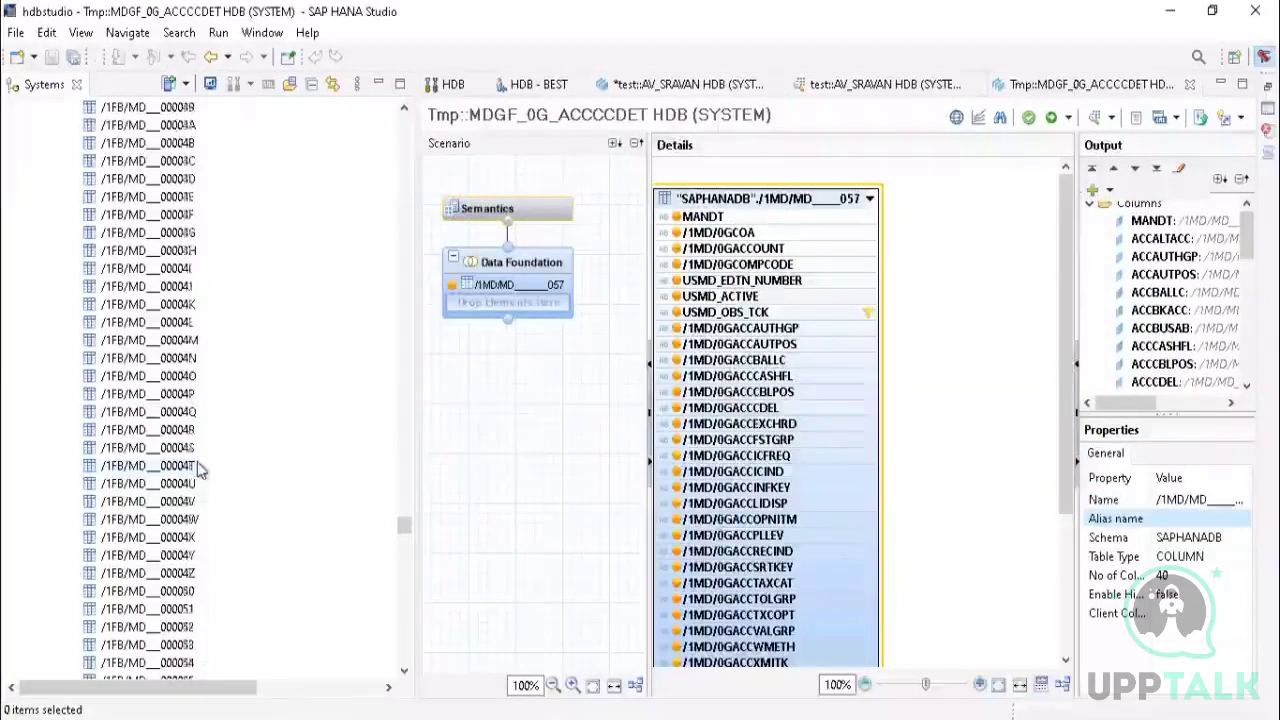
scroll(200, 470, "up", 20)
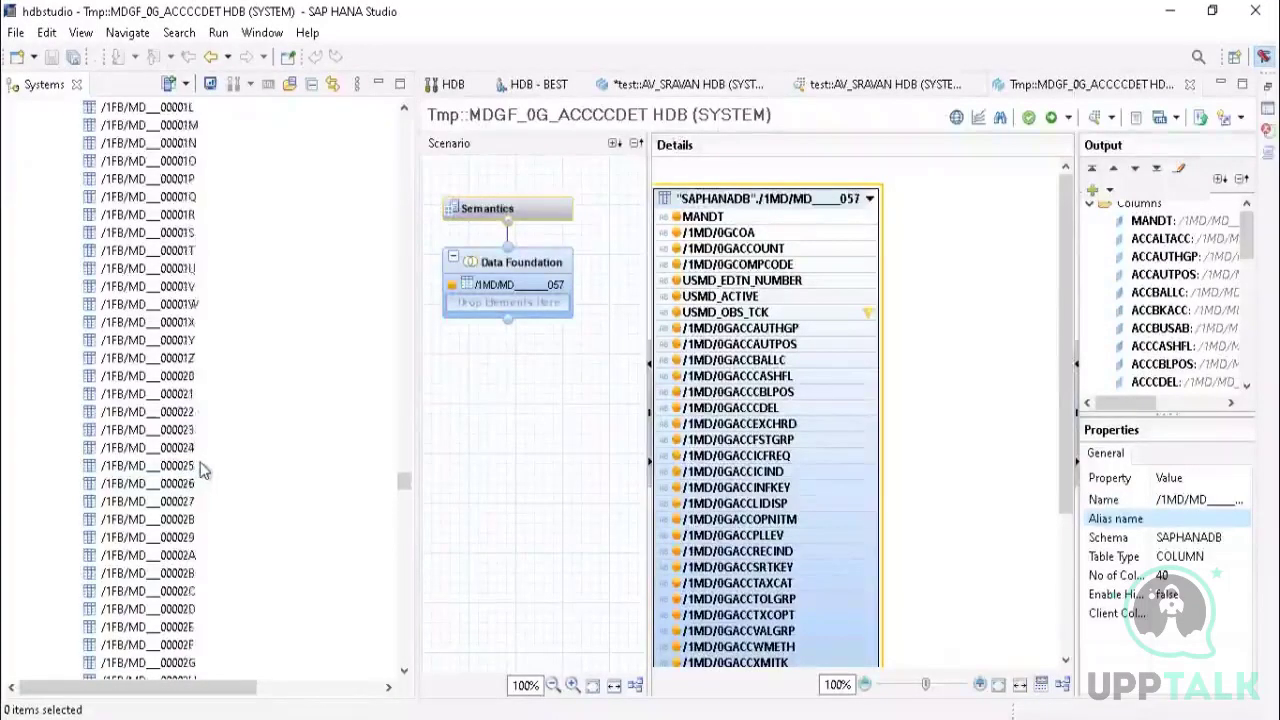
scroll(220, 480, "up", 20)
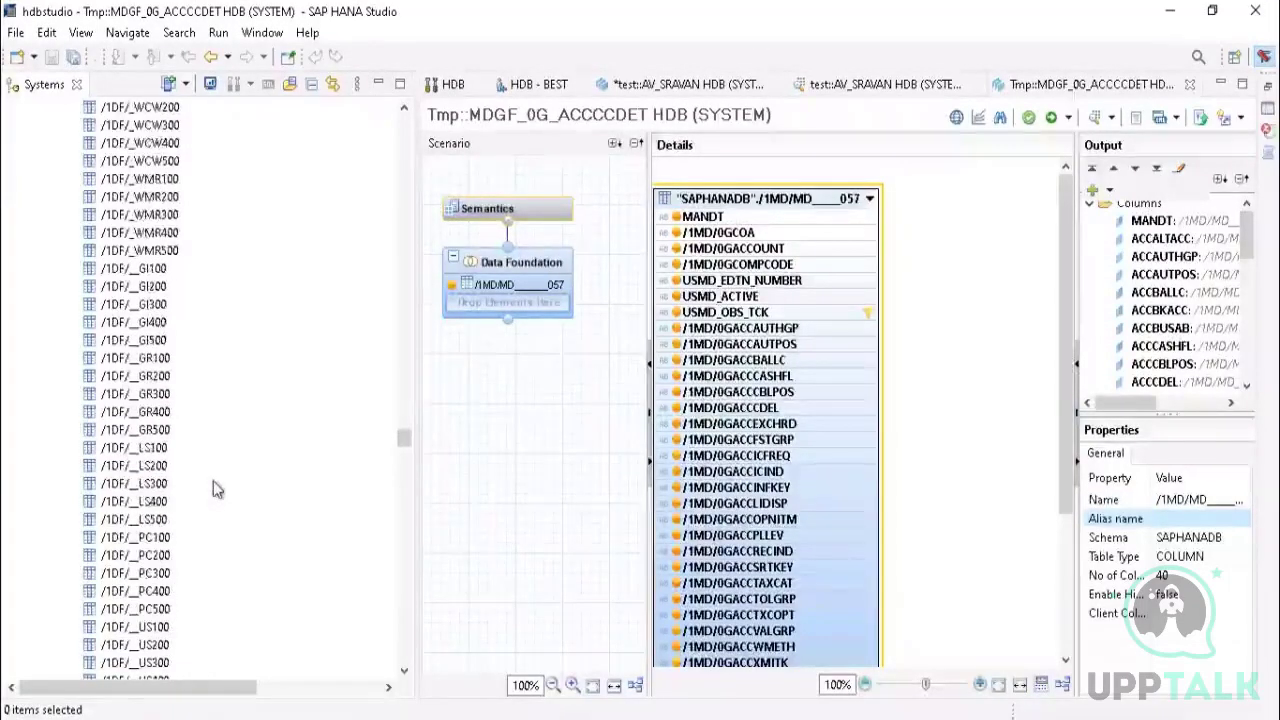
Step: Scan the SAPHANADB table list from the /1CN and /1DF groups down to the last listed /1MD/MD table
scroll(222, 490, "up", 20)
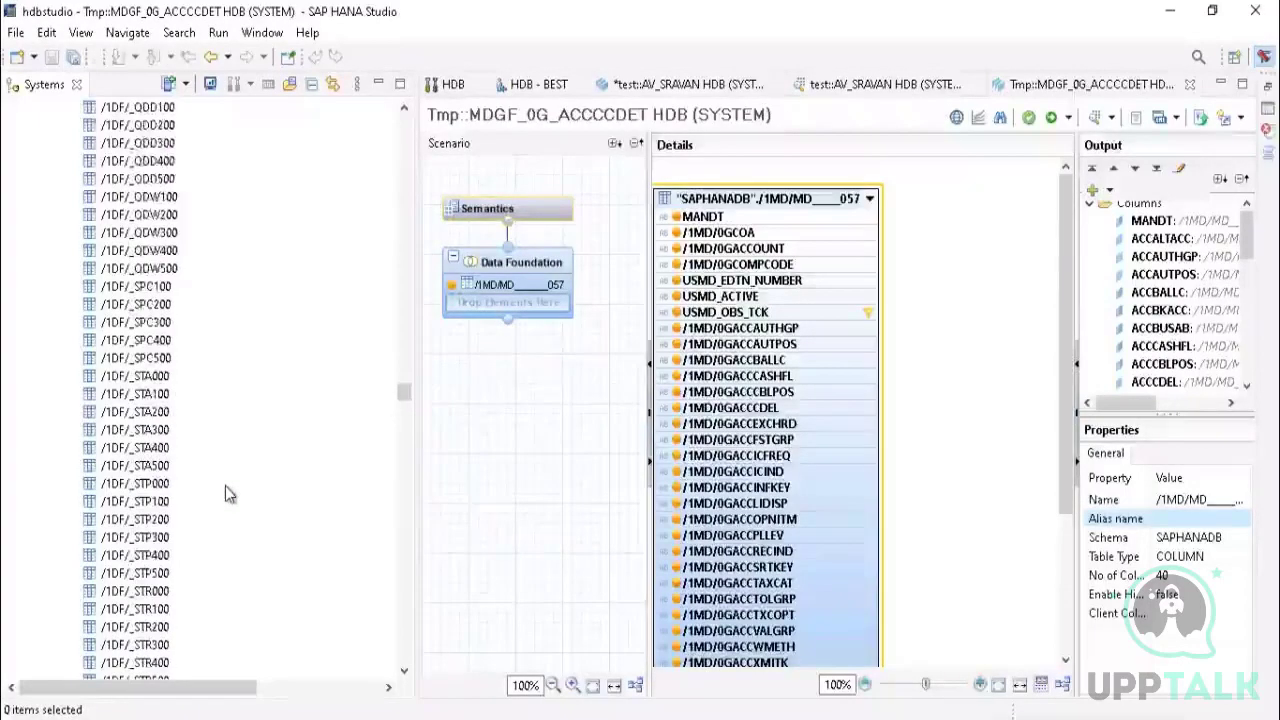
scroll(230, 495, "up", 20)
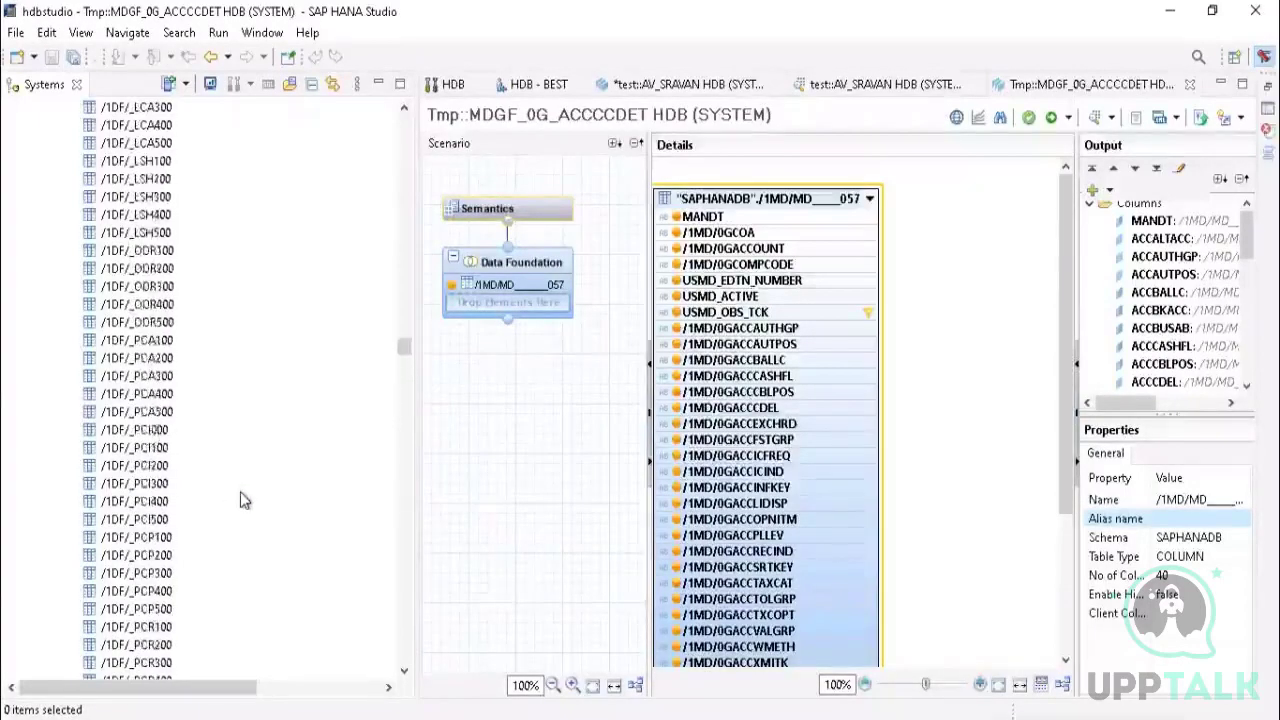
scroll(240, 490, "up", 20)
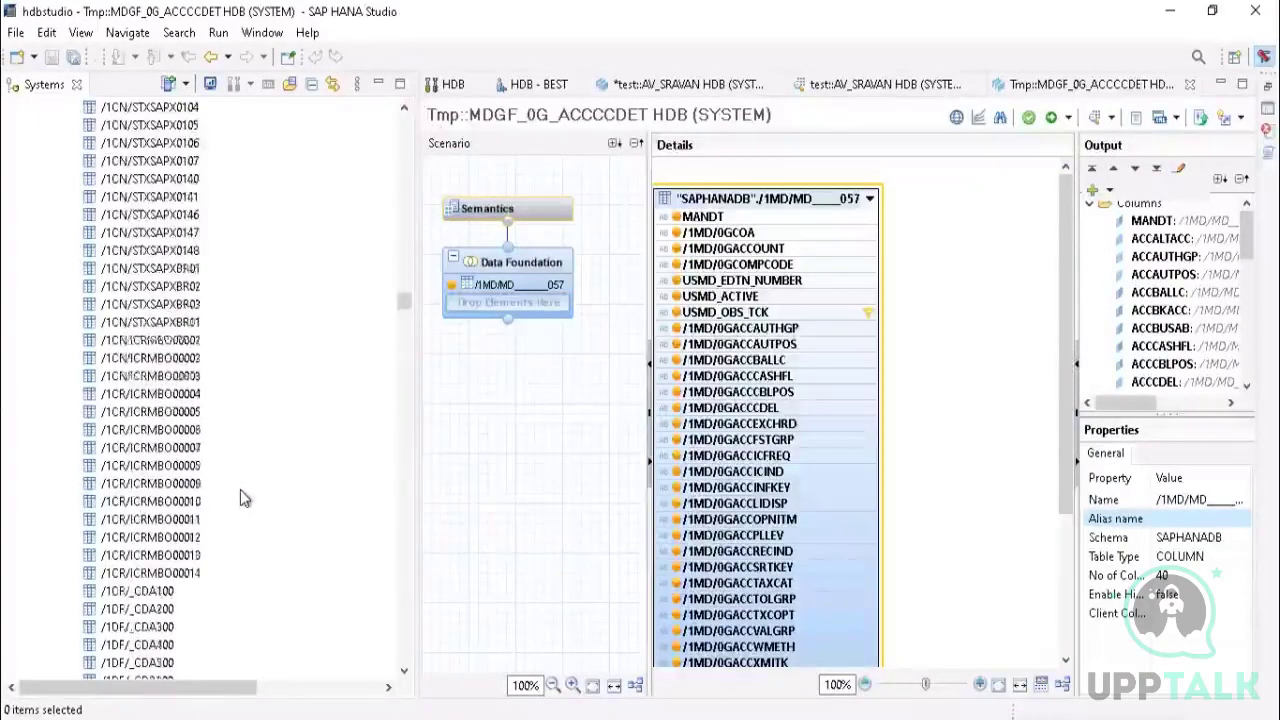
scroll(240, 489, "down", 20)
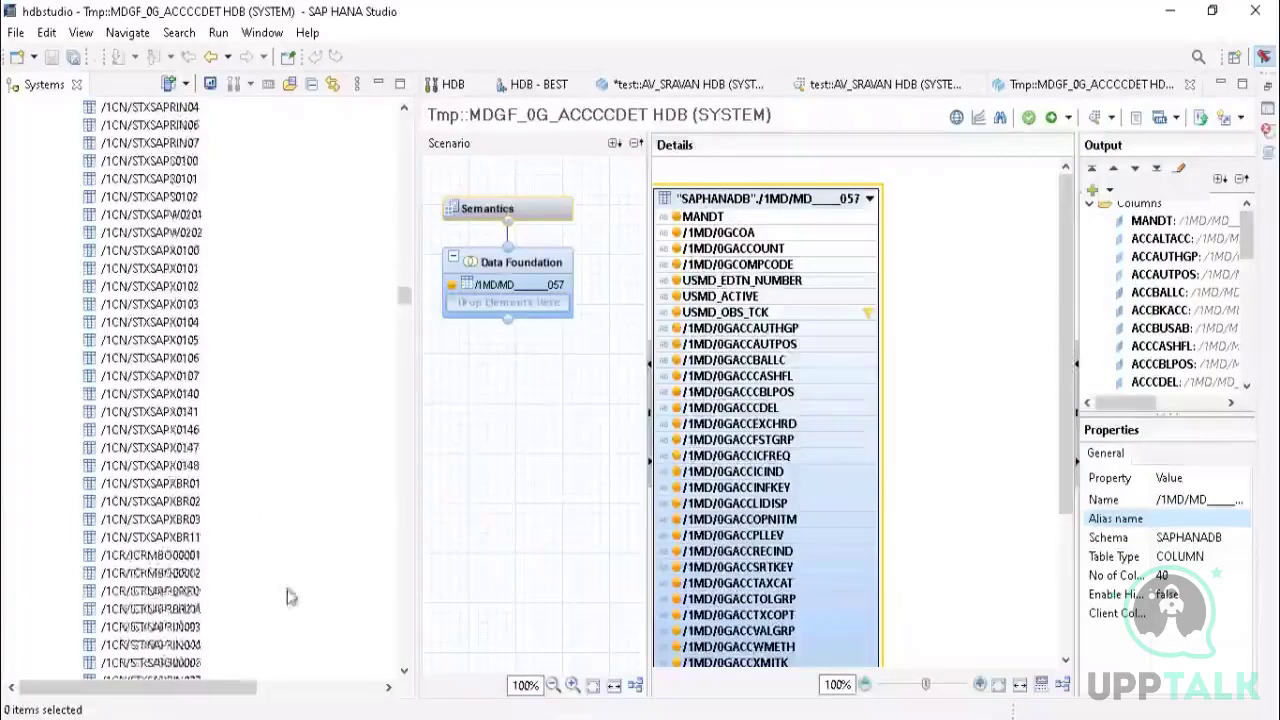
scroll(303, 564, "down", 20)
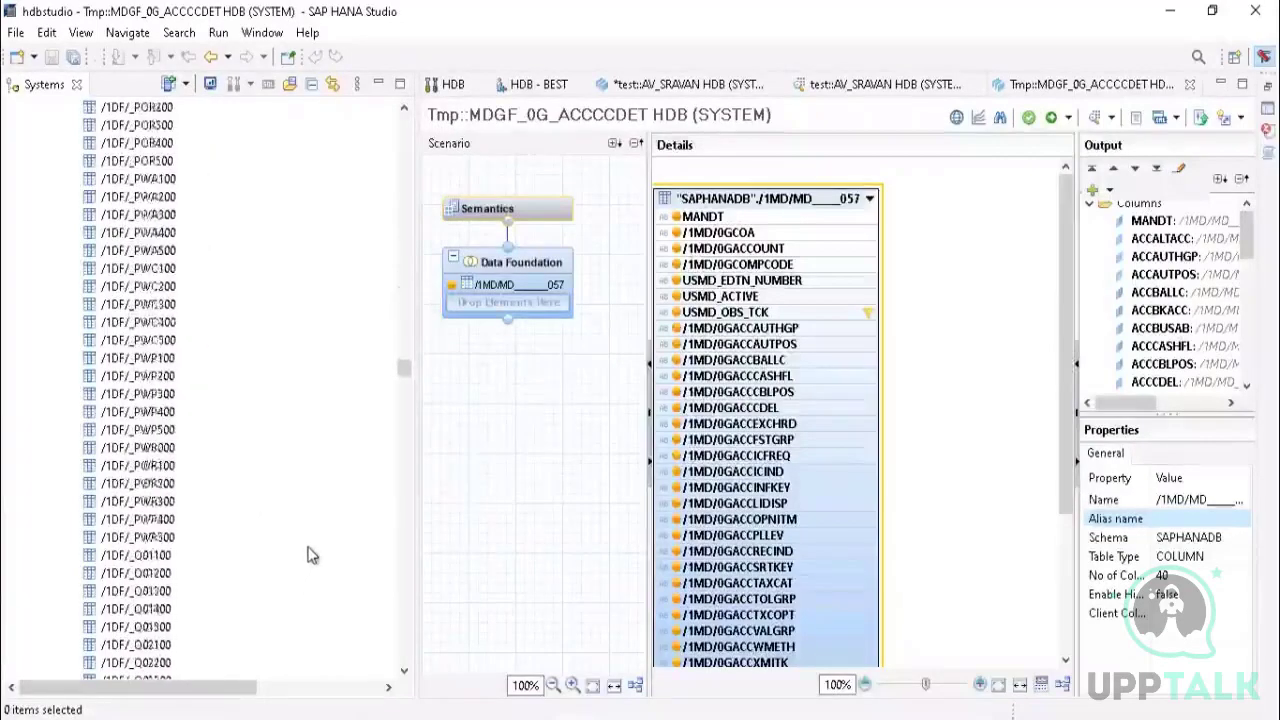
scroll(314, 538, "down", 20)
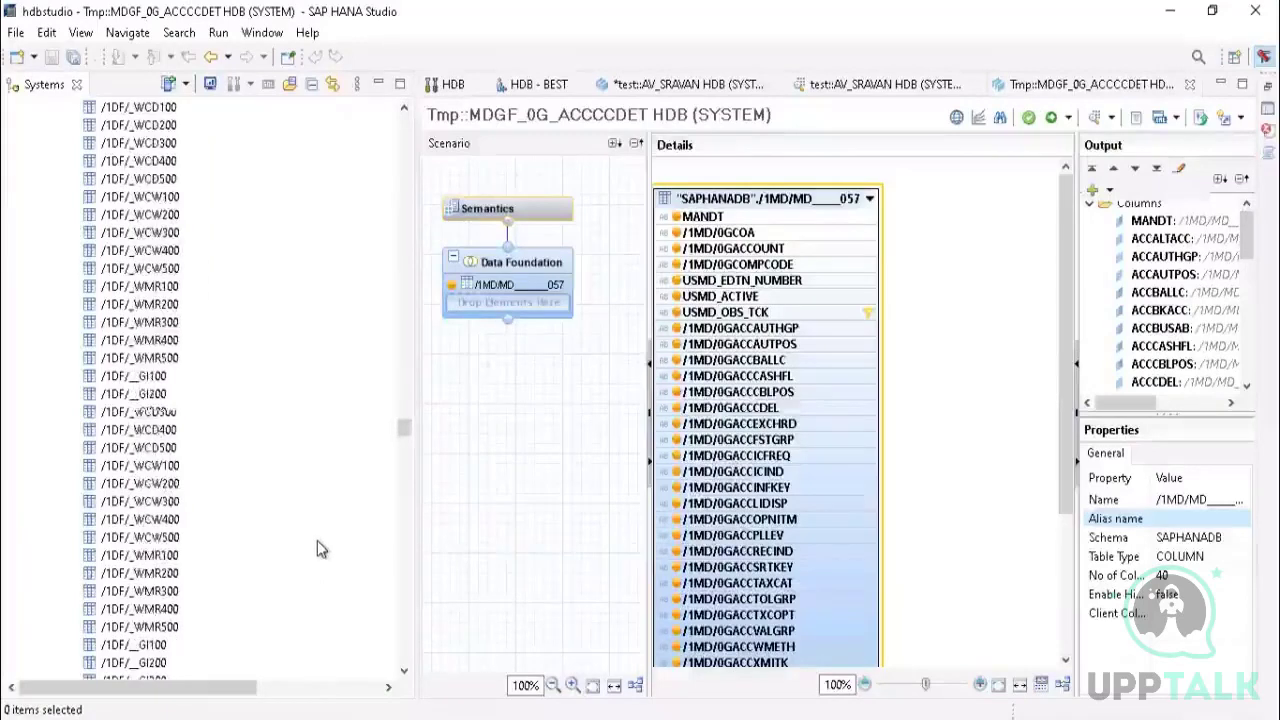
scroll(317, 540, "down", 20)
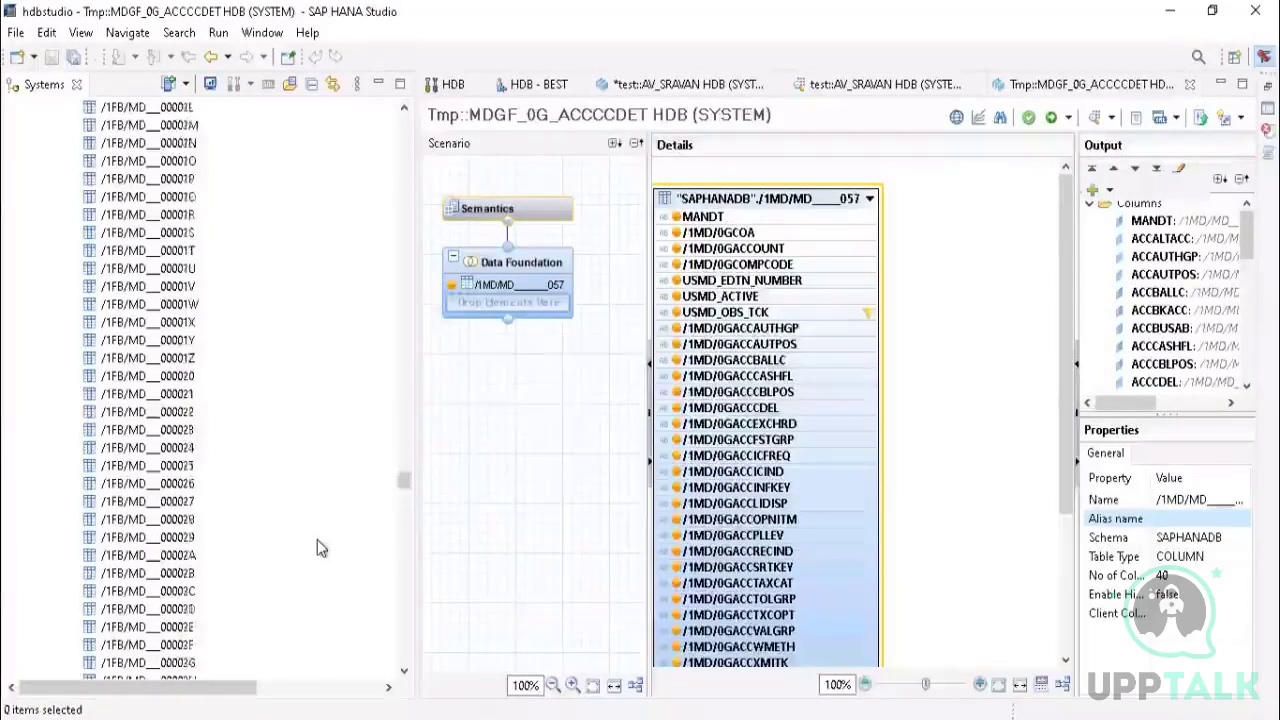
scroll(317, 539, "down", 16)
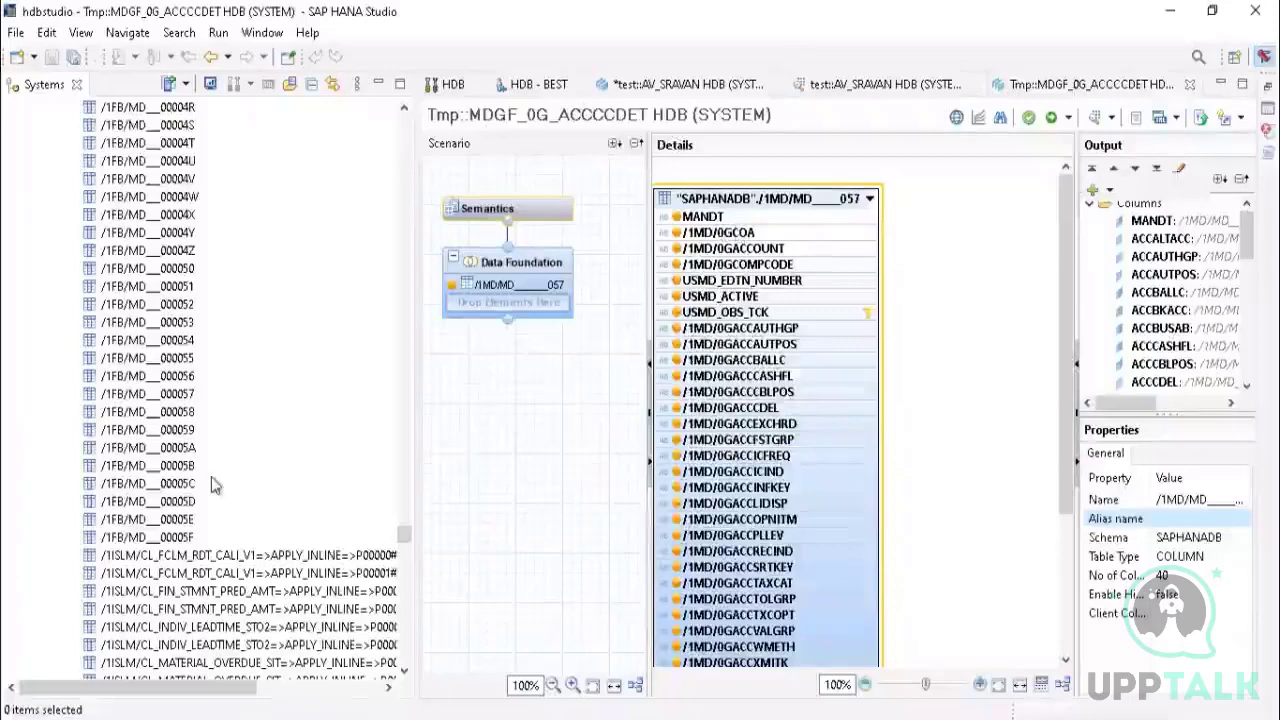
scroll(214, 492, "down", 20)
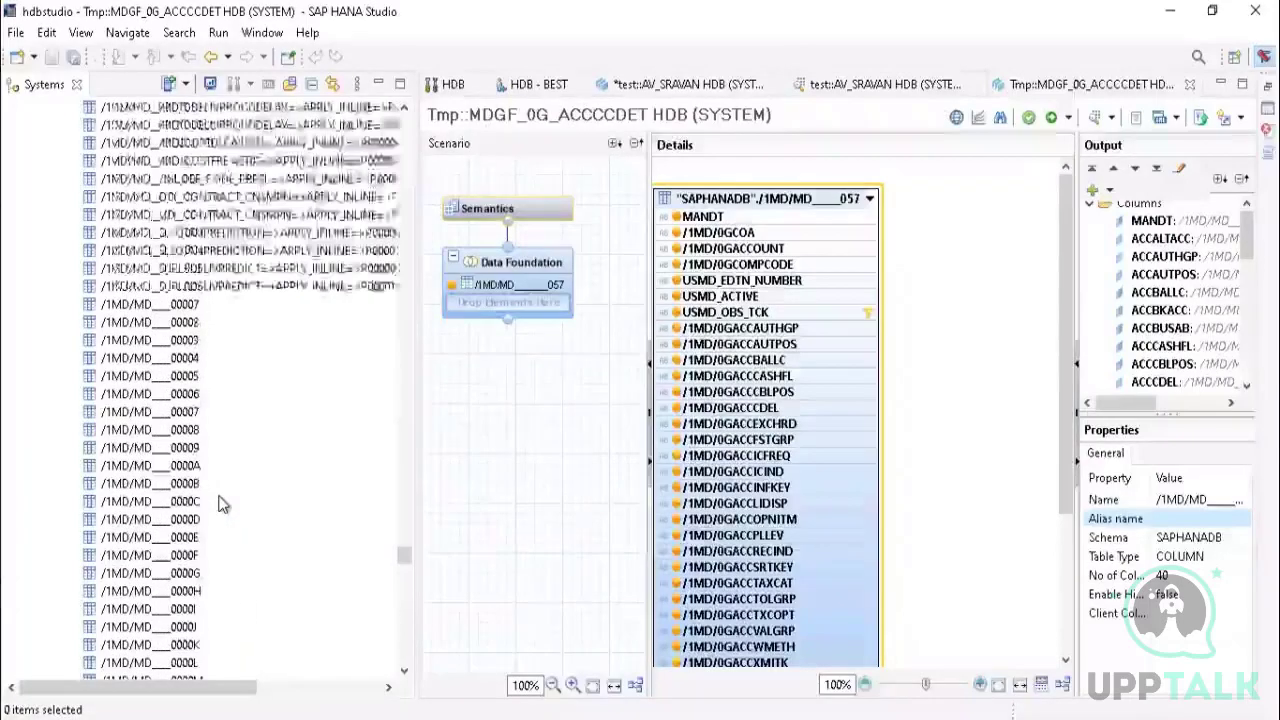
scroll(297, 518, "down", 3)
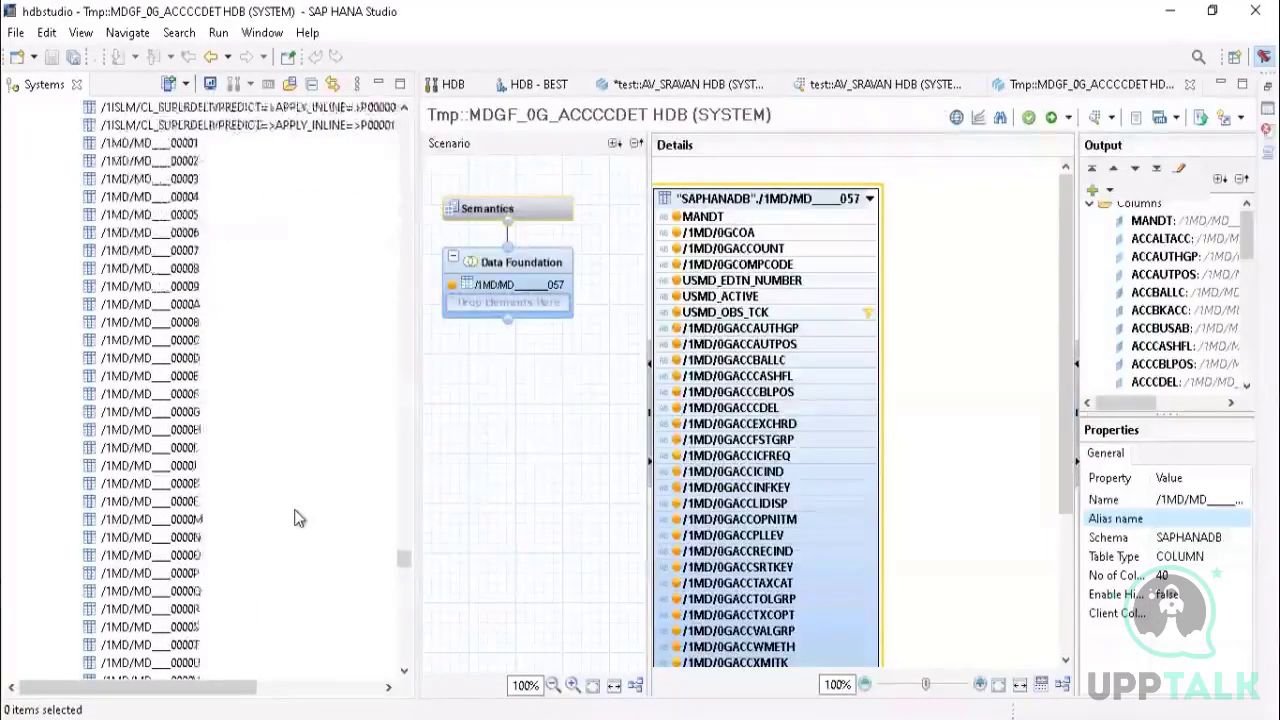
scroll(297, 518, "down", 8)
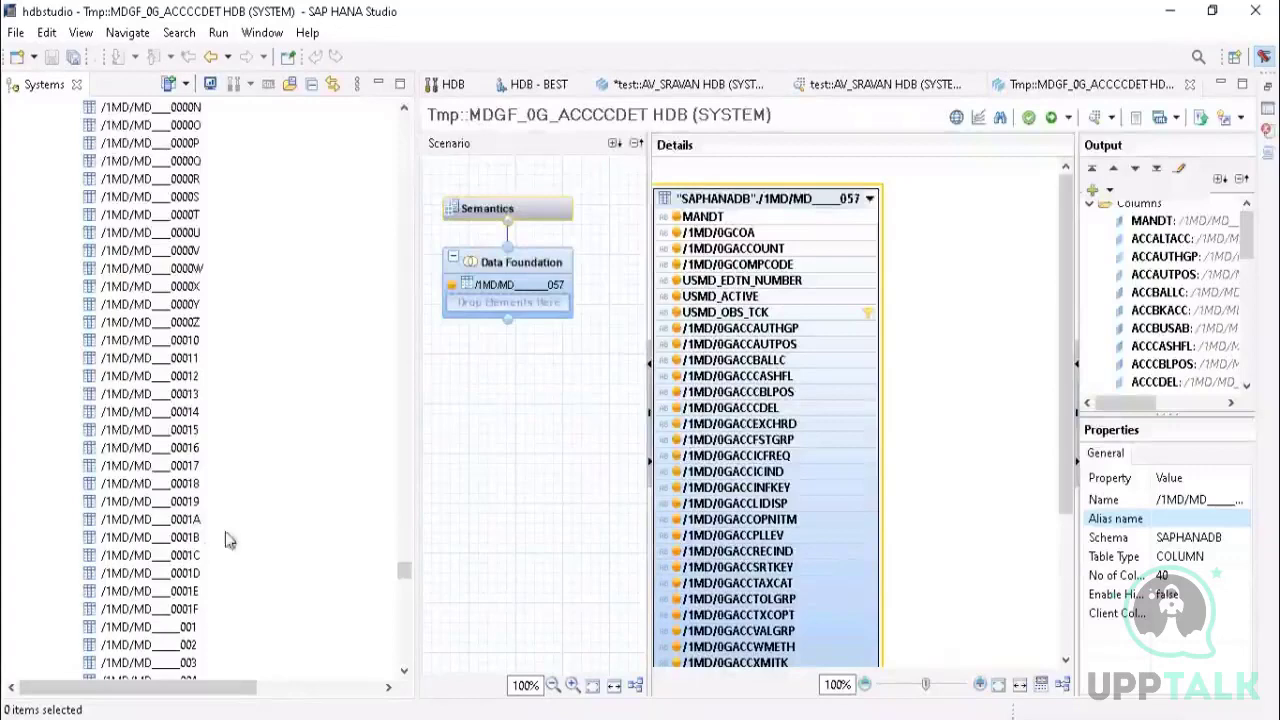
scroll(226, 540, "down", 5)
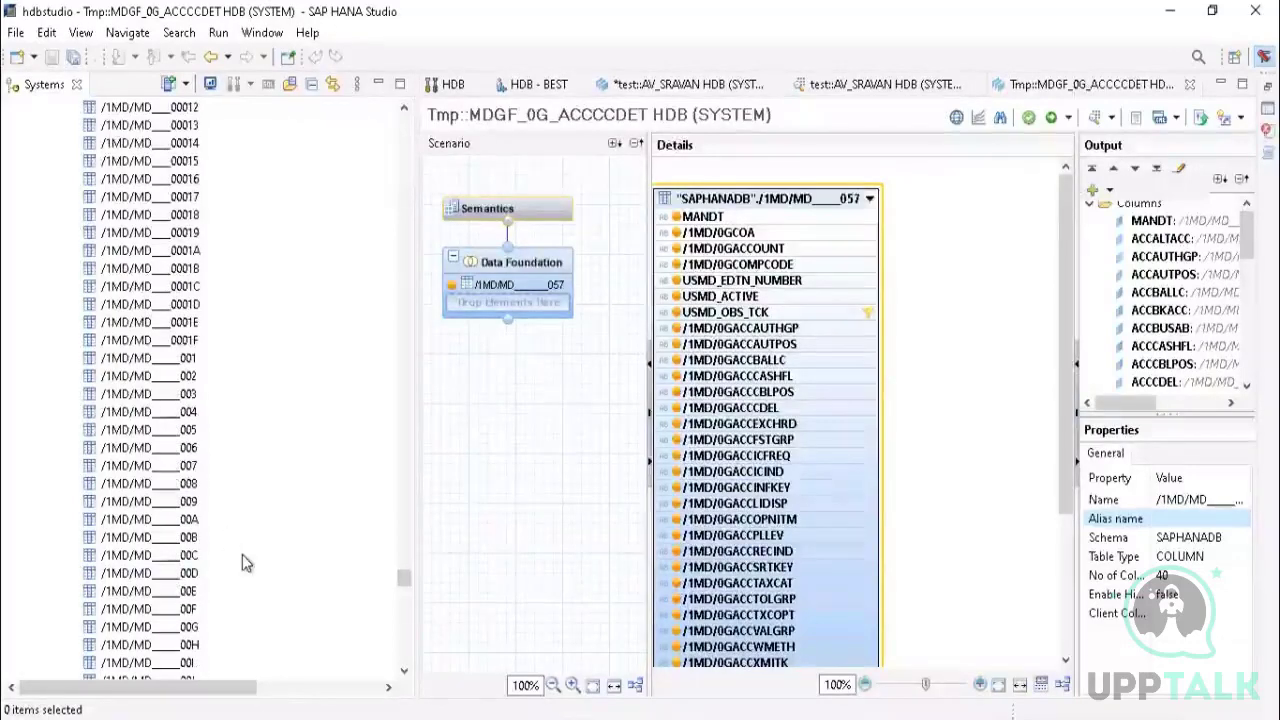
scroll(246, 566, "down", 6)
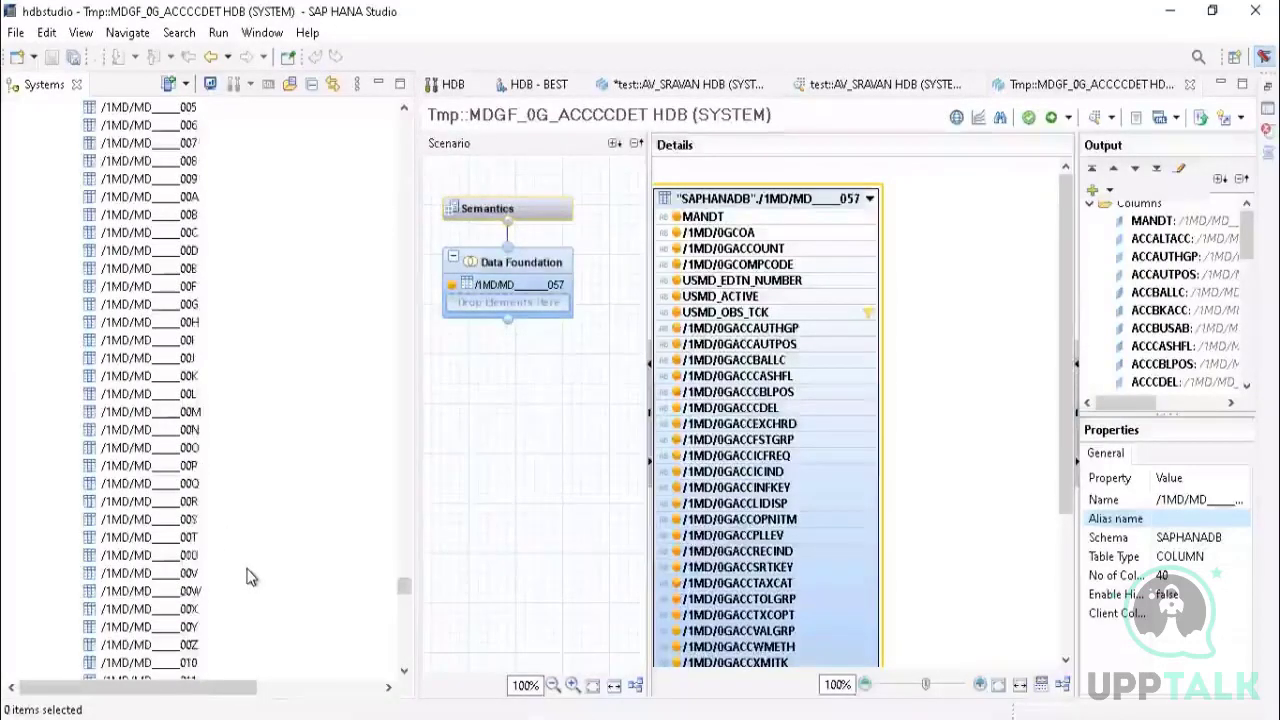
scroll(251, 577, "down", 3)
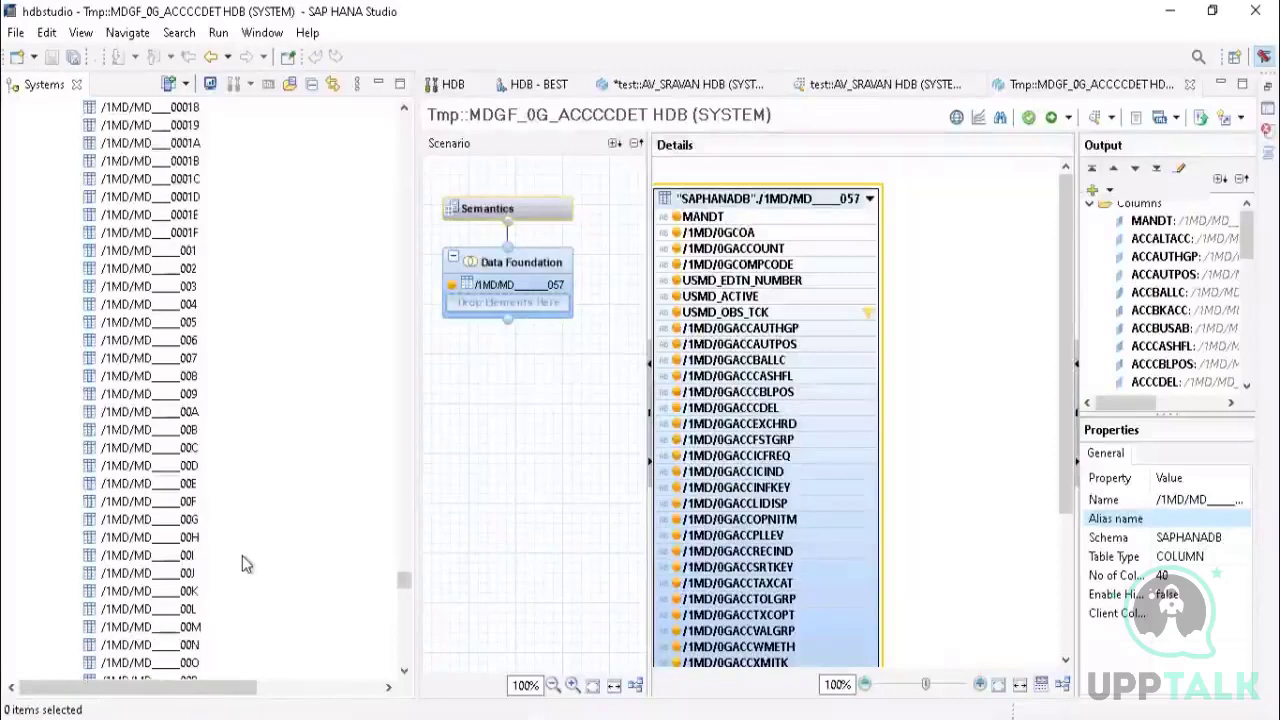
scroll(245, 565, "down", 1)
scroll(242, 555, "down", 1)
left_click(185, 484)
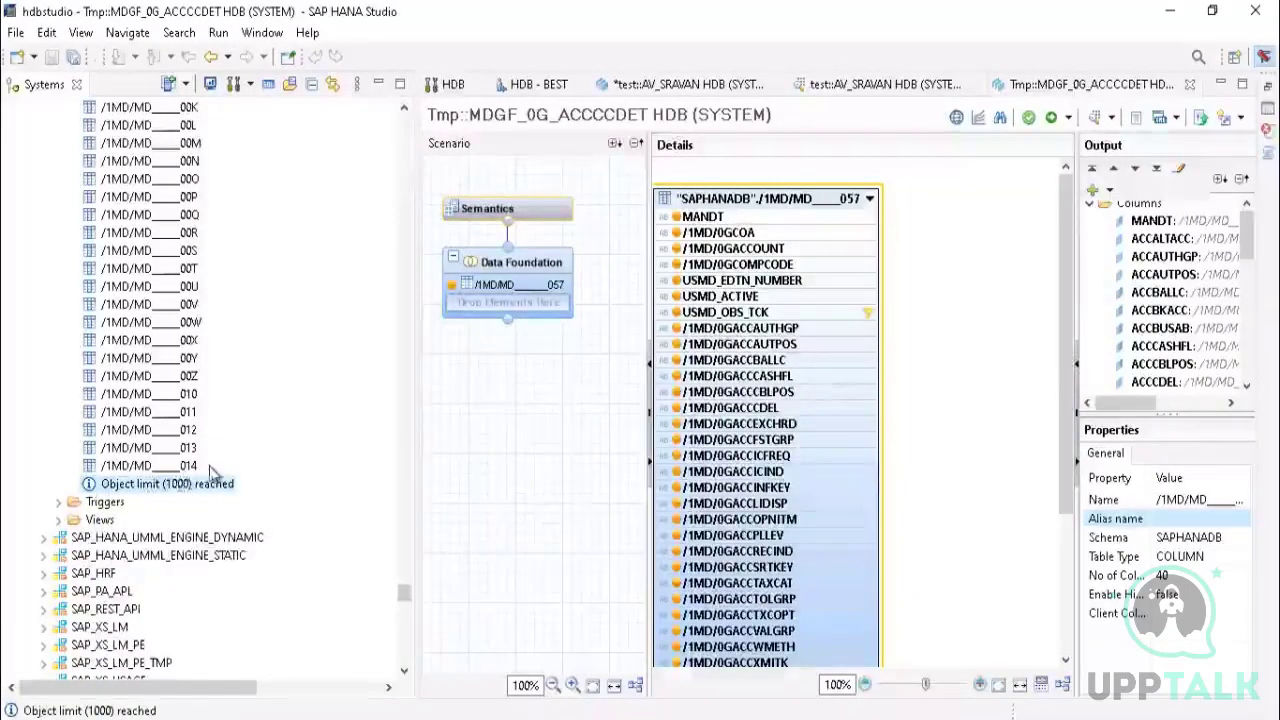
Step: Open the content of the last listed SAPHANADB table, the /1MD/MD table ending in 014
scroll(212, 465, "up", 3)
scroll(213, 468, "down", 2)
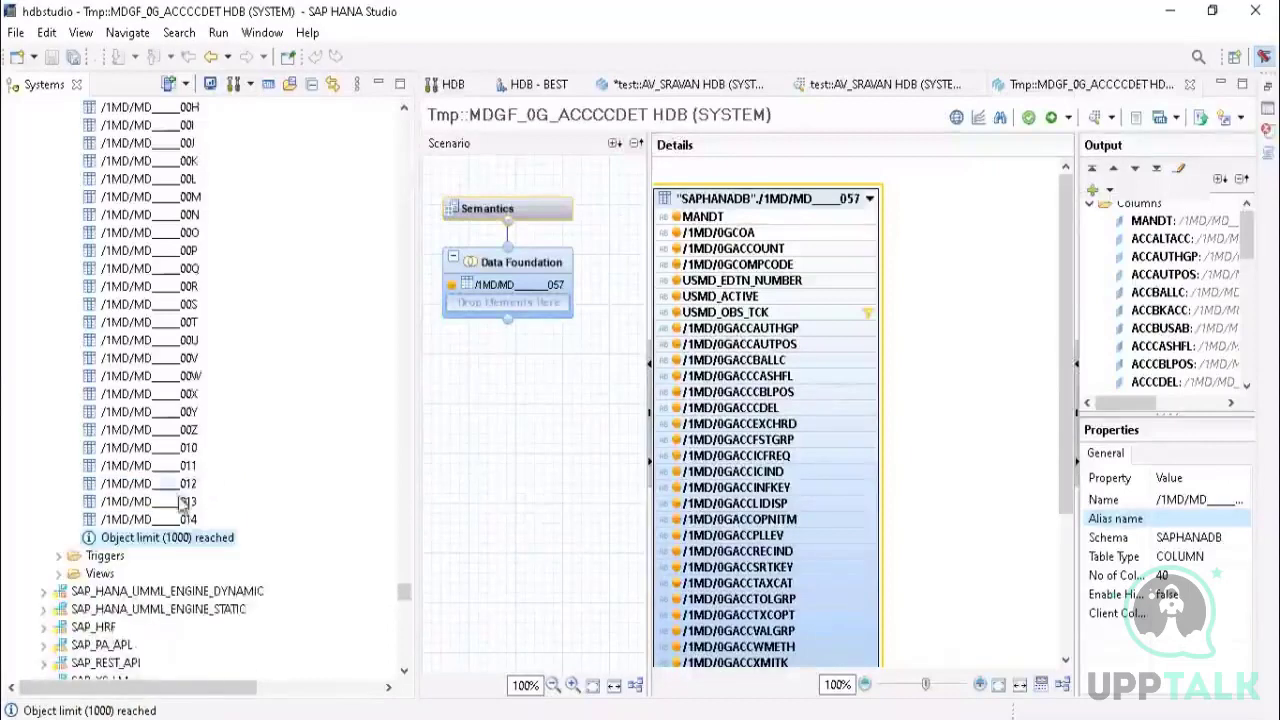
right_click(173, 519)
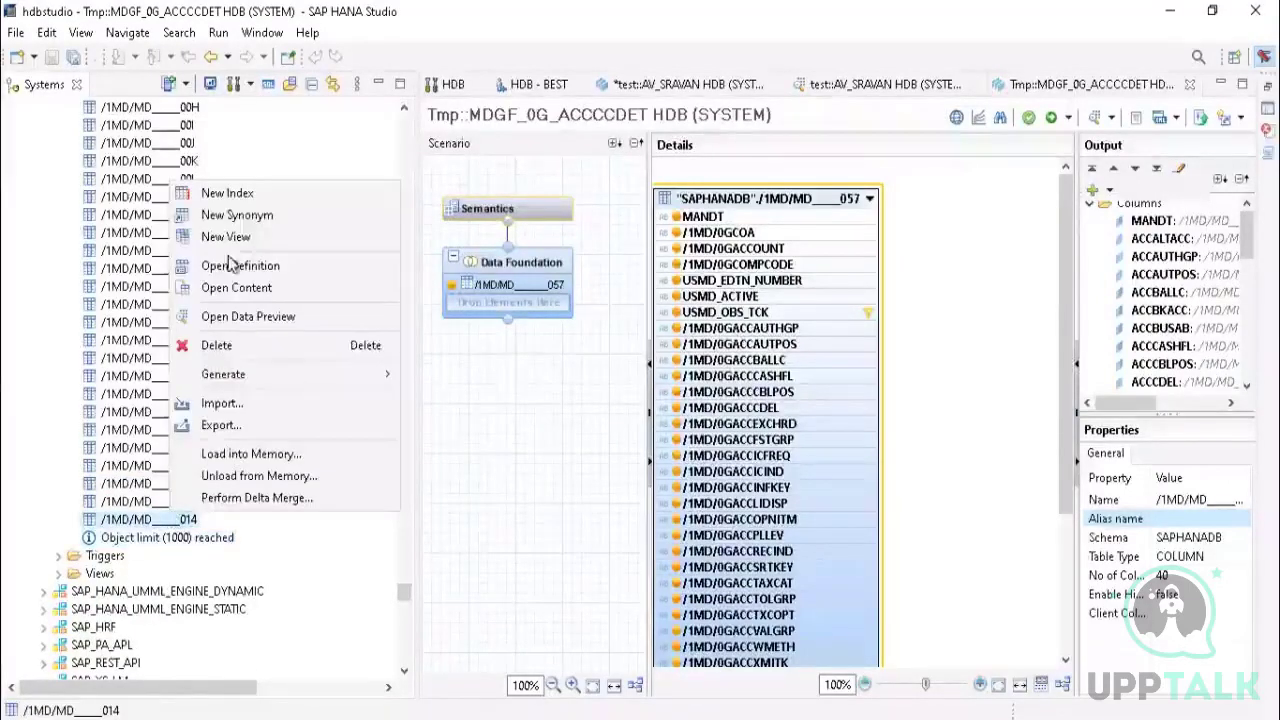
left_click(248, 290)
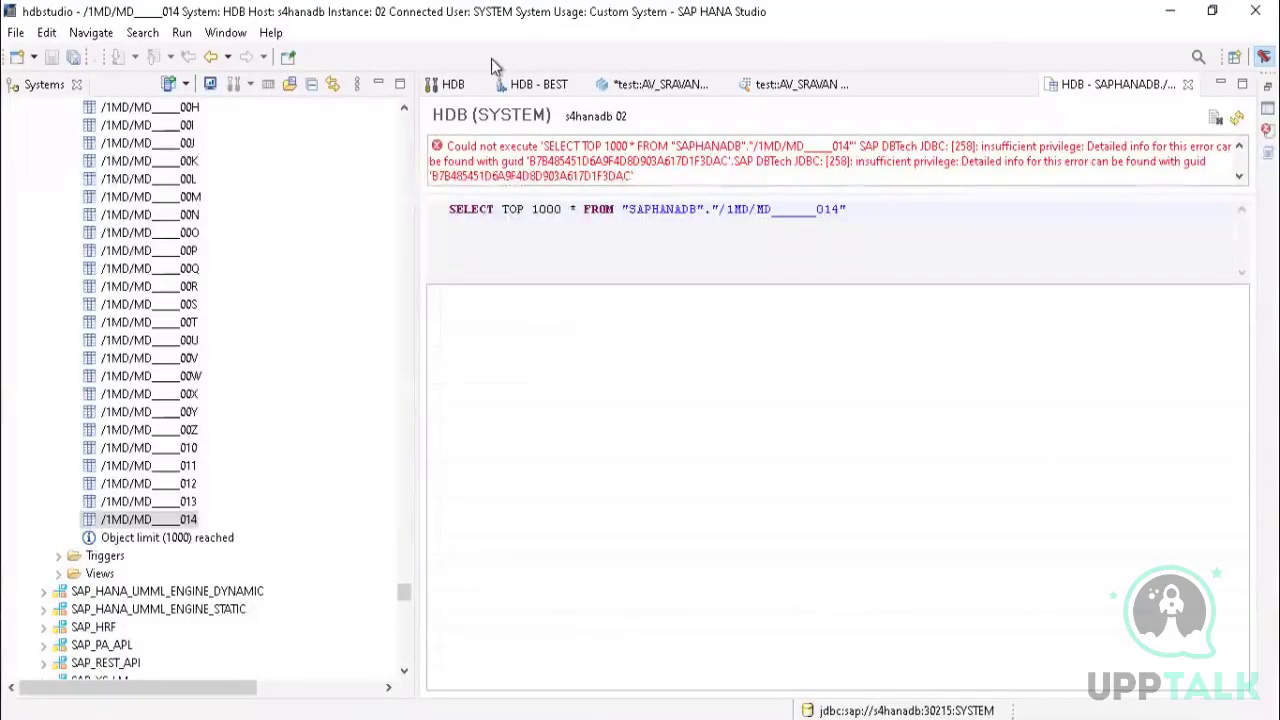
Step: Look over the system tree around the Content and Security folders and examine the error message for the table content query
scroll(160, 450, "down", 8)
scroll(165, 450, "down", 15)
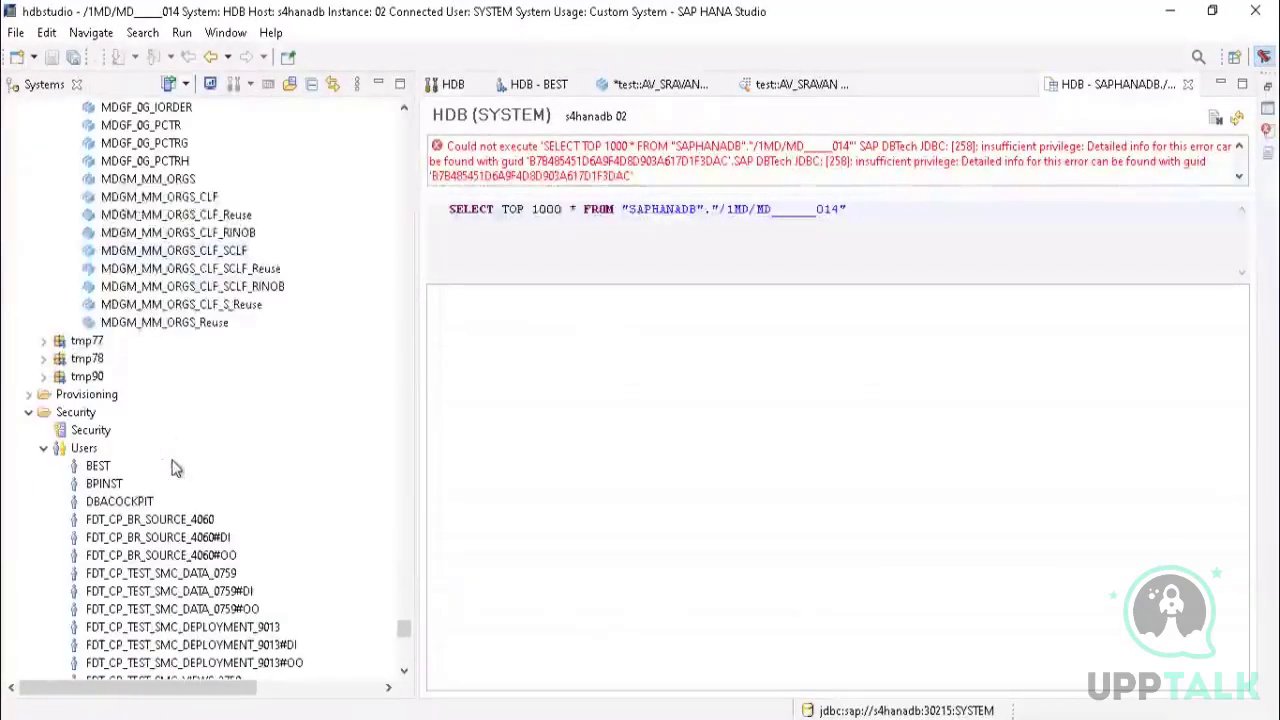
scroll(172, 478, "up", 13)
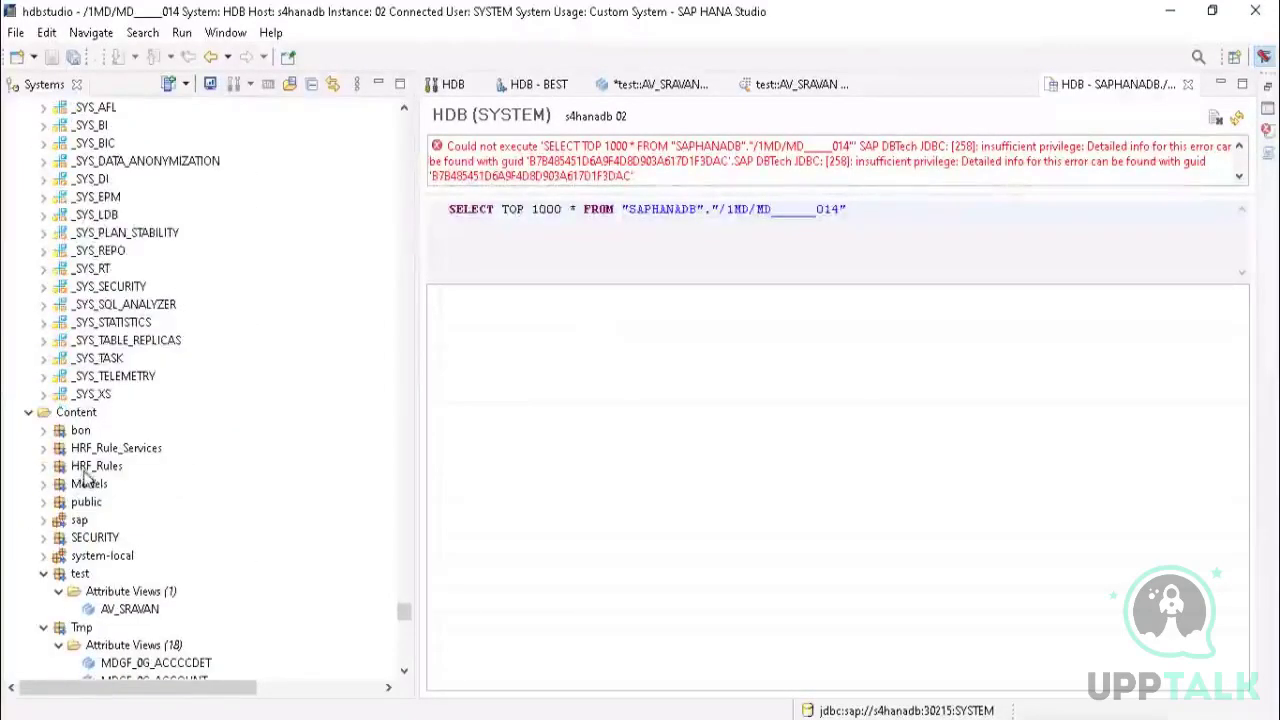
scroll(140, 475, "up", 13)
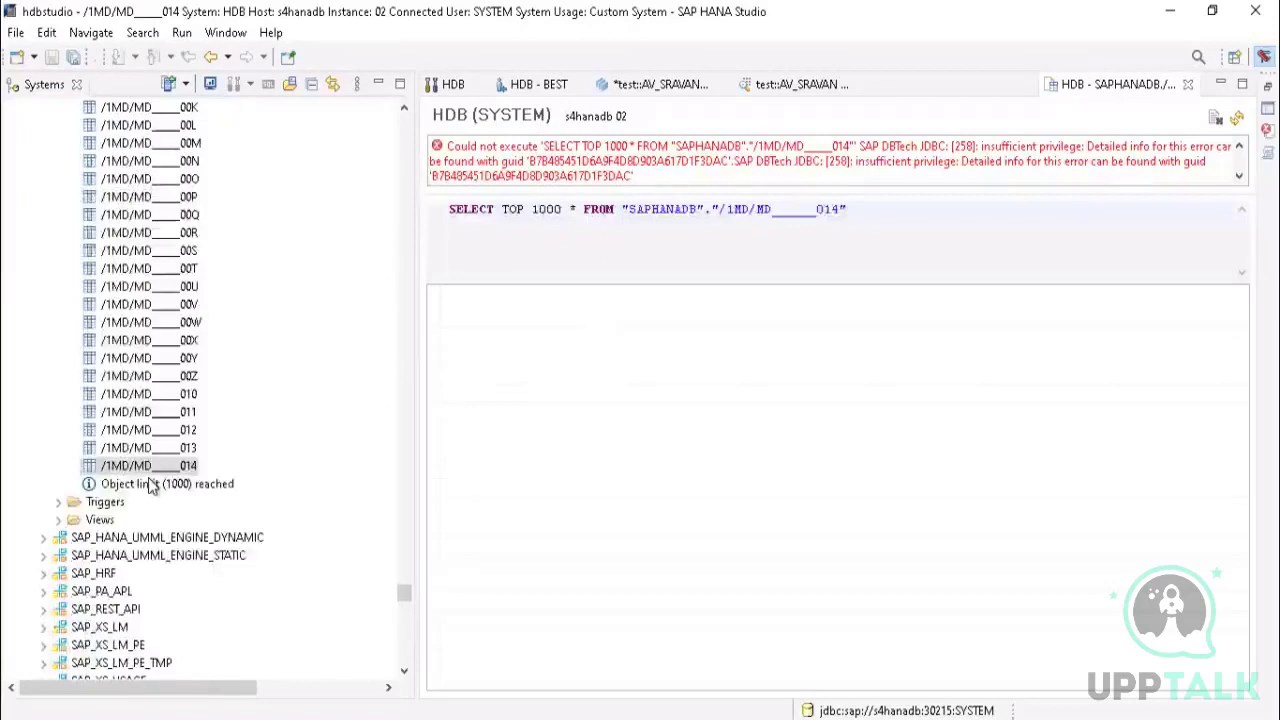
scroll(313, 527, "up", 13)
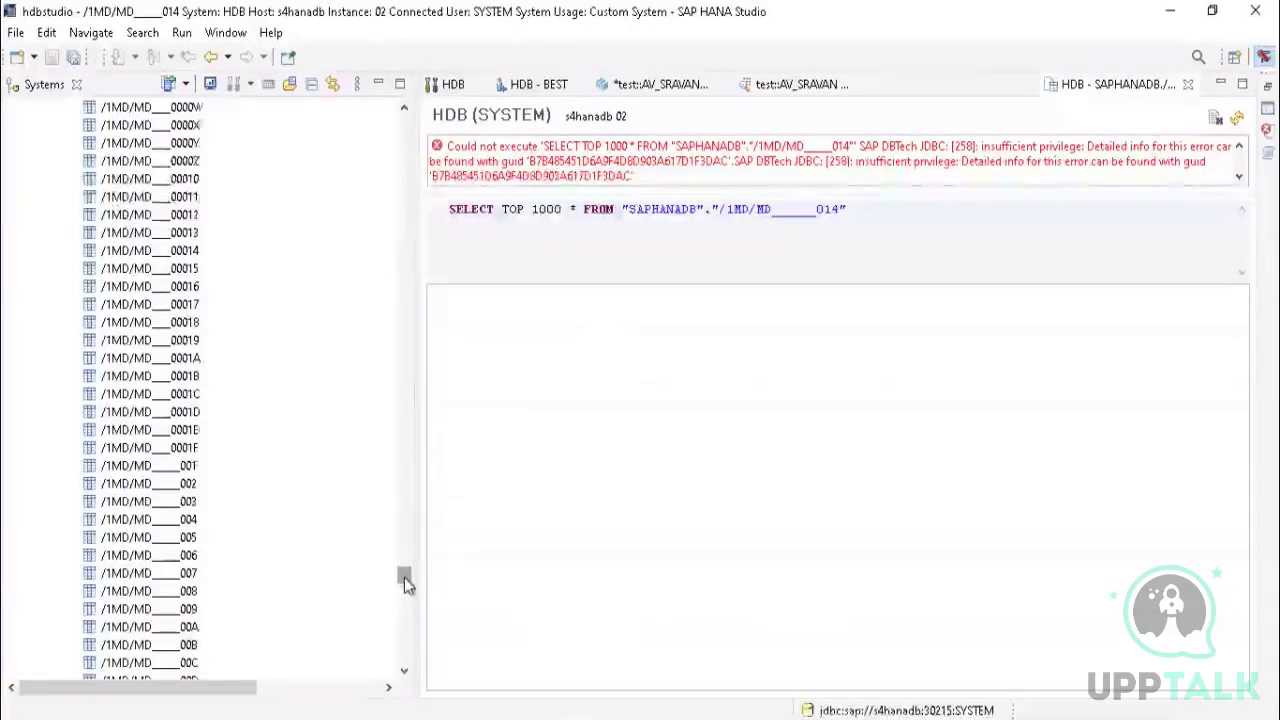
left_click_drag(405, 580, 408, 566)
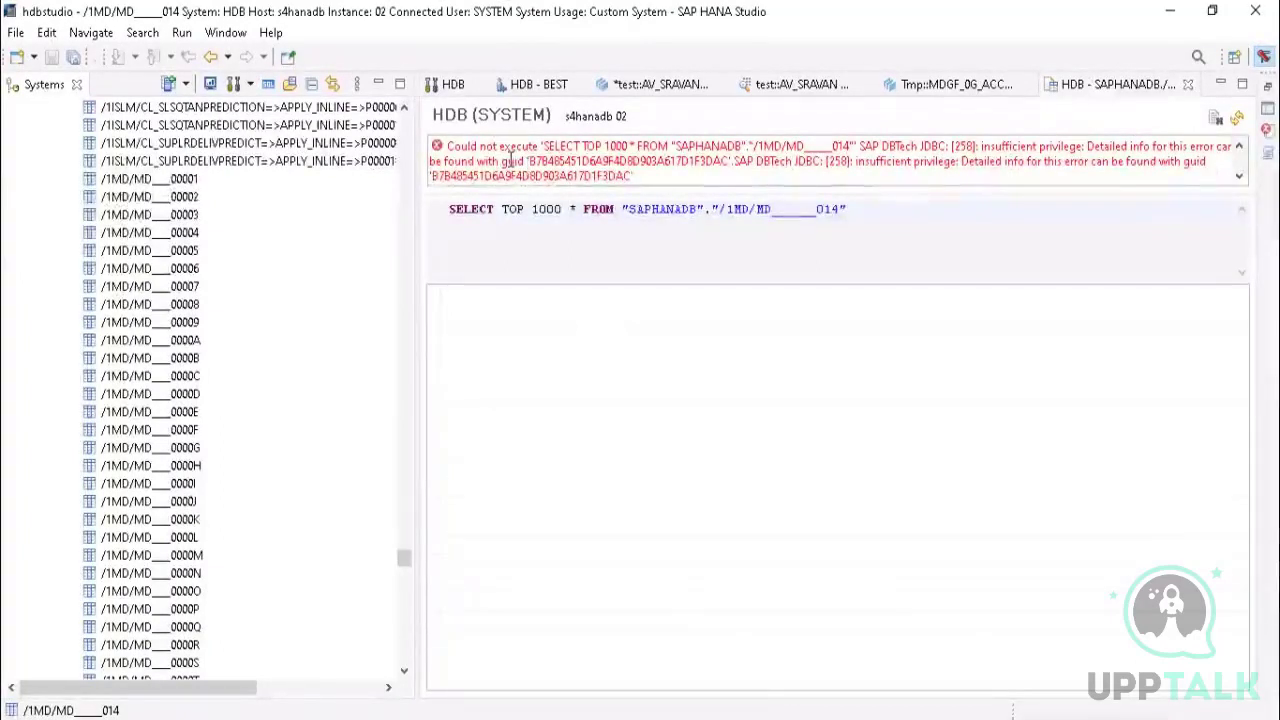
left_click_drag(937, 179, 430, 150)
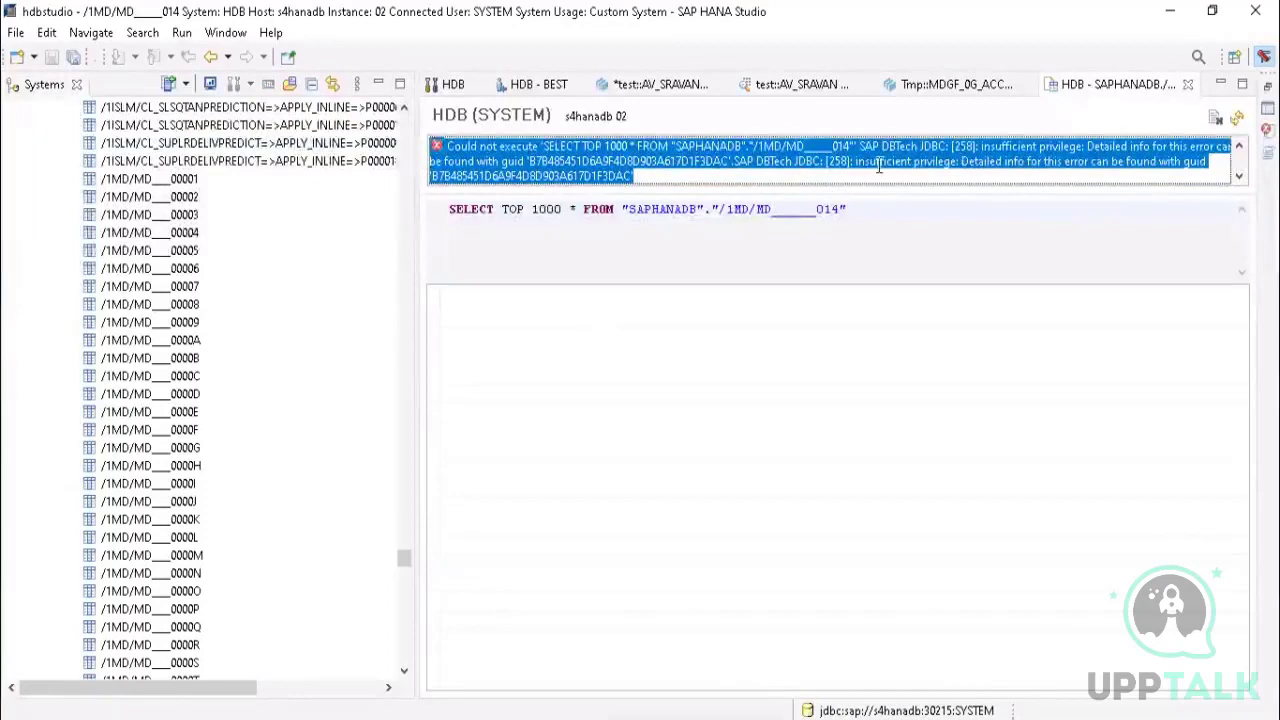
left_click(826, 187)
Step: Open the SYSTEM user's definition from the Security users in the system tree
scroll(283, 324, "up", 5)
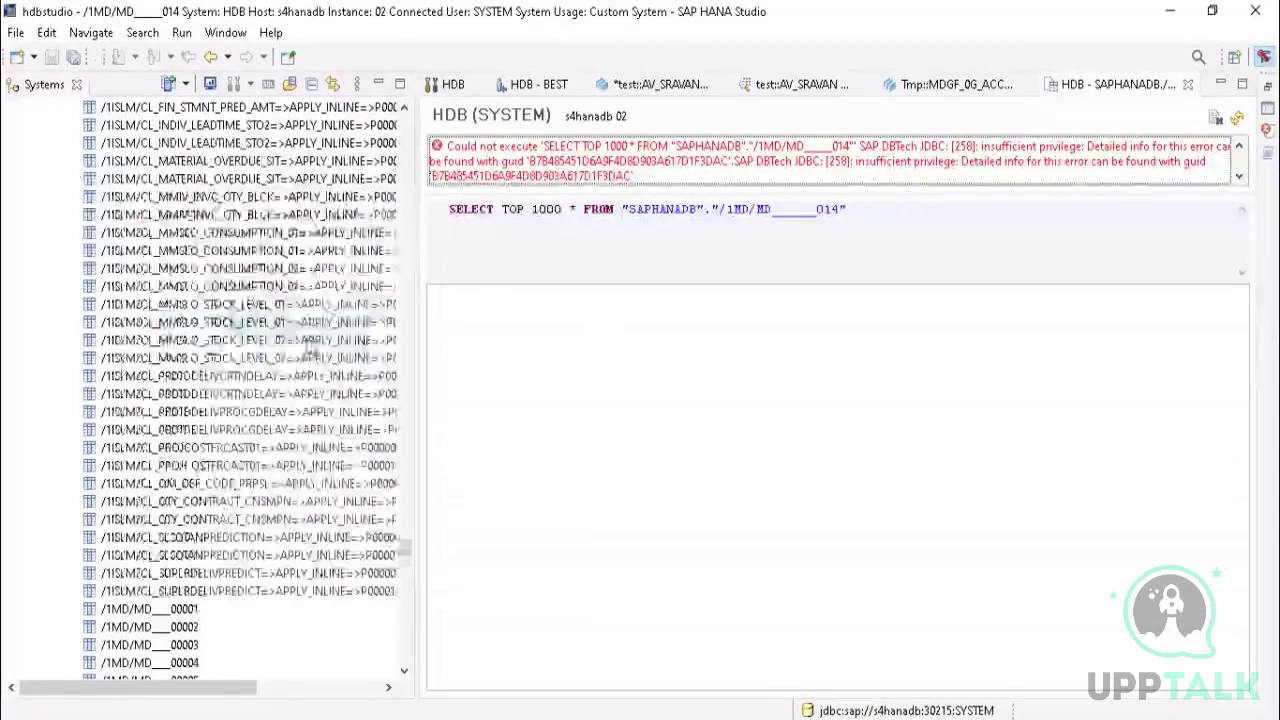
left_click_drag(403, 557, 404, 652)
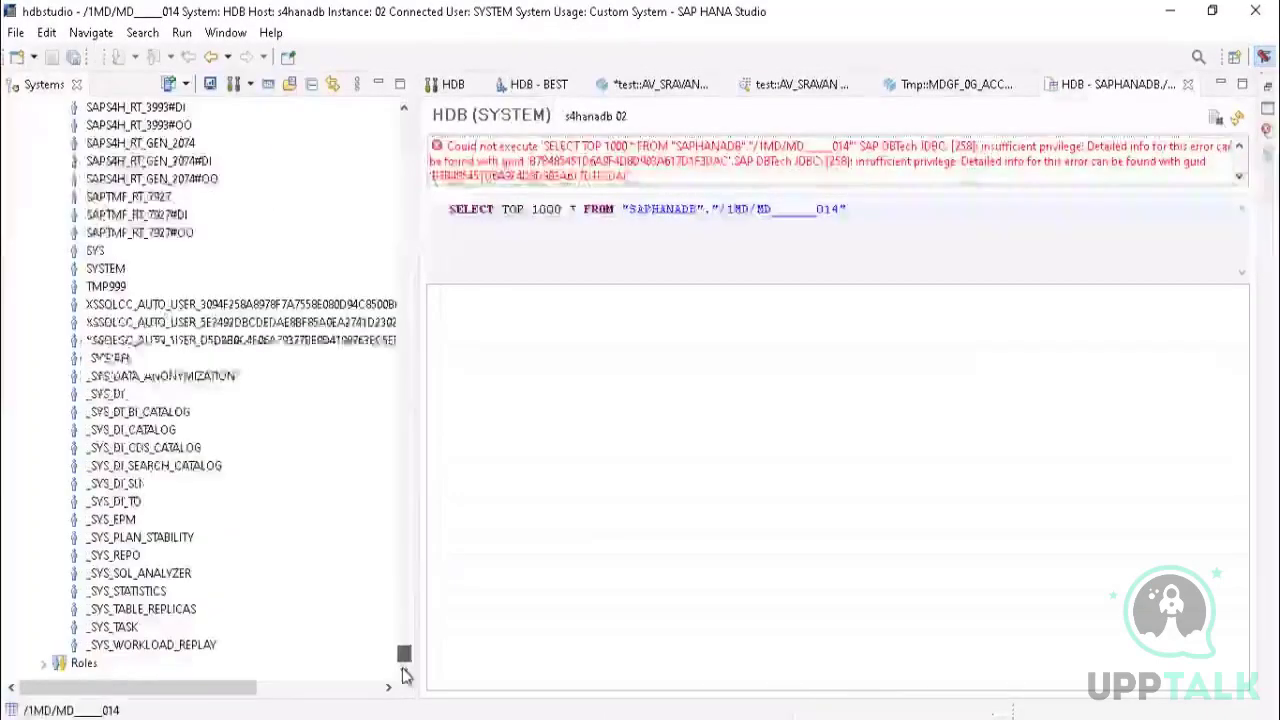
scroll(150, 467, "up", 5)
scroll(150, 467, "up", 15)
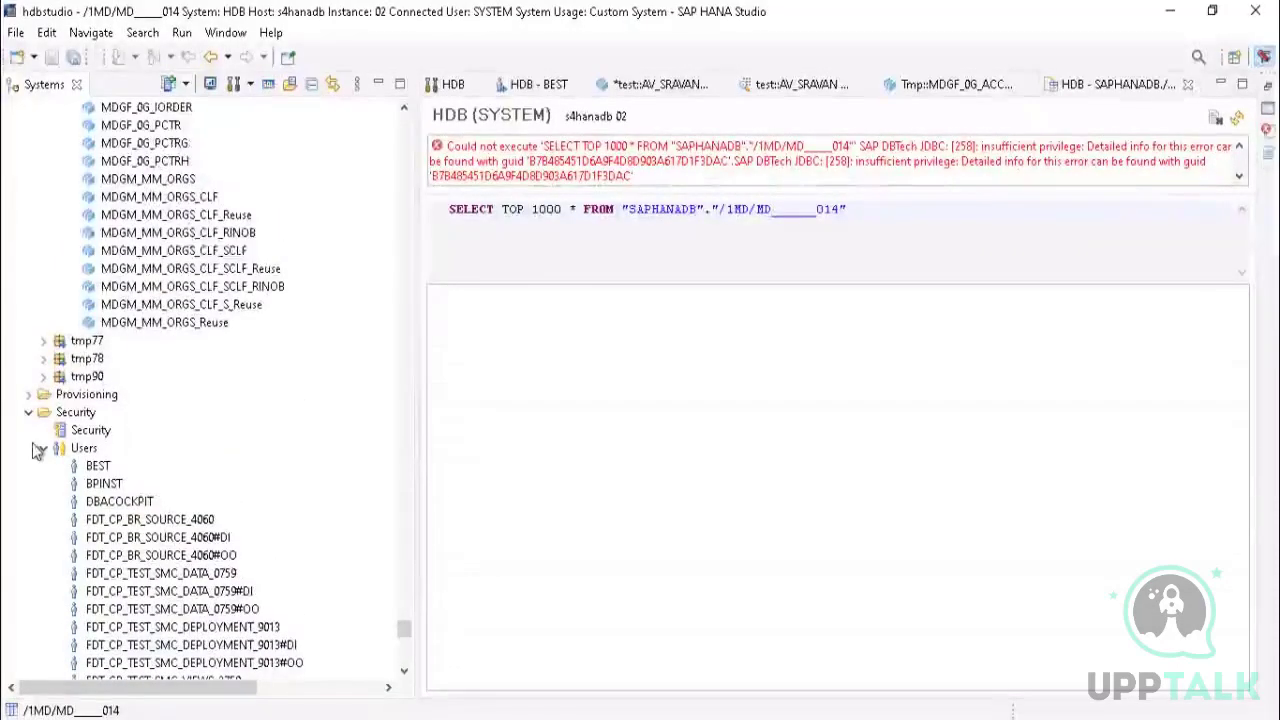
scroll(138, 548, "down", 8)
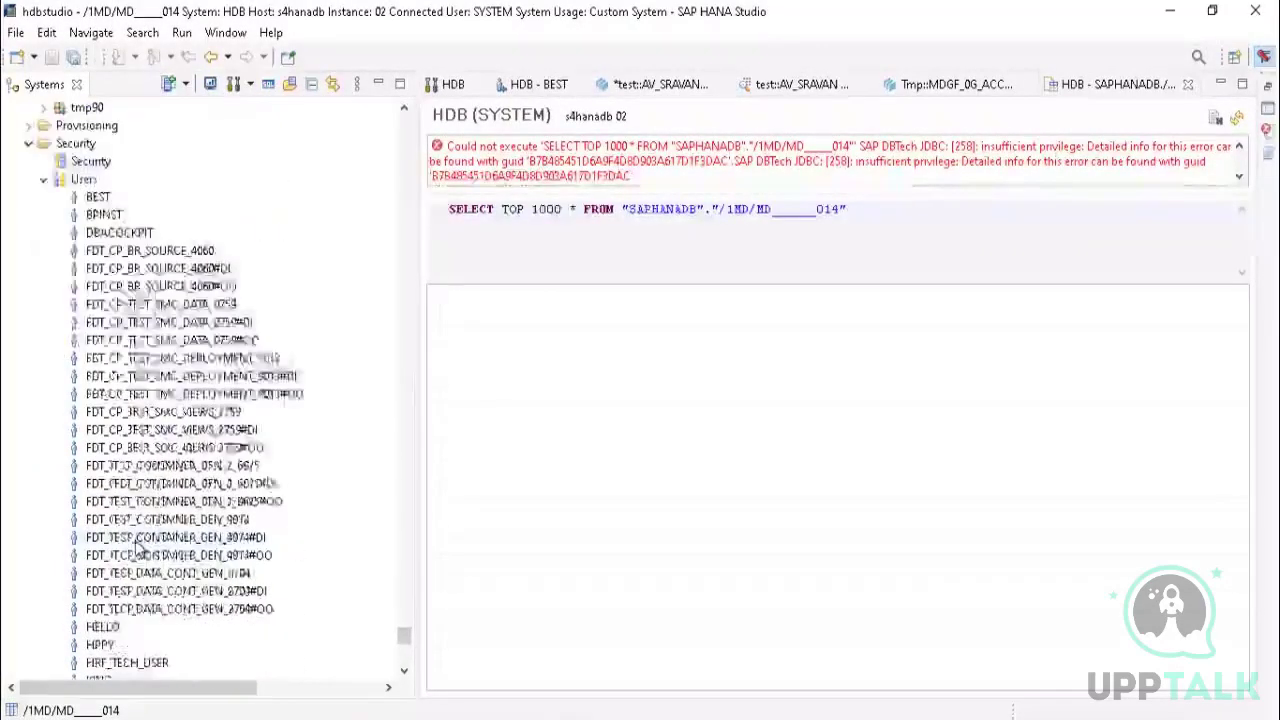
scroll(140, 548, "down", 6)
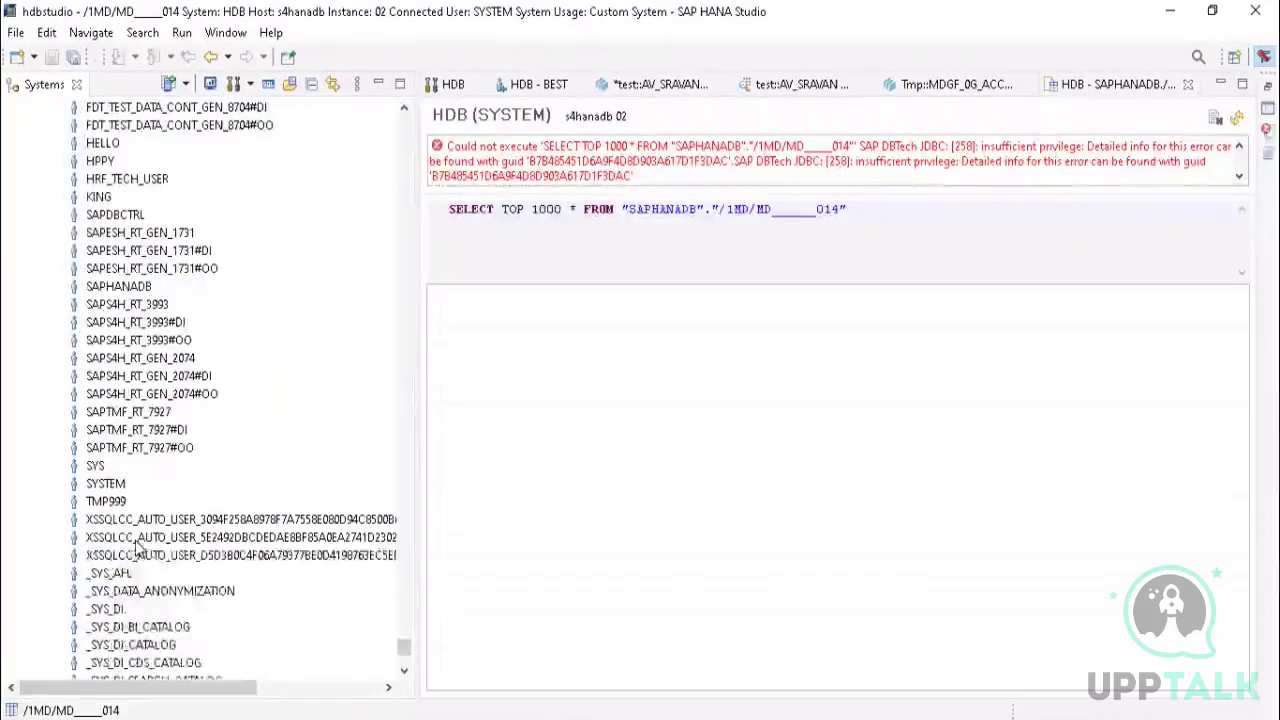
left_click(118, 485)
double_click(116, 485)
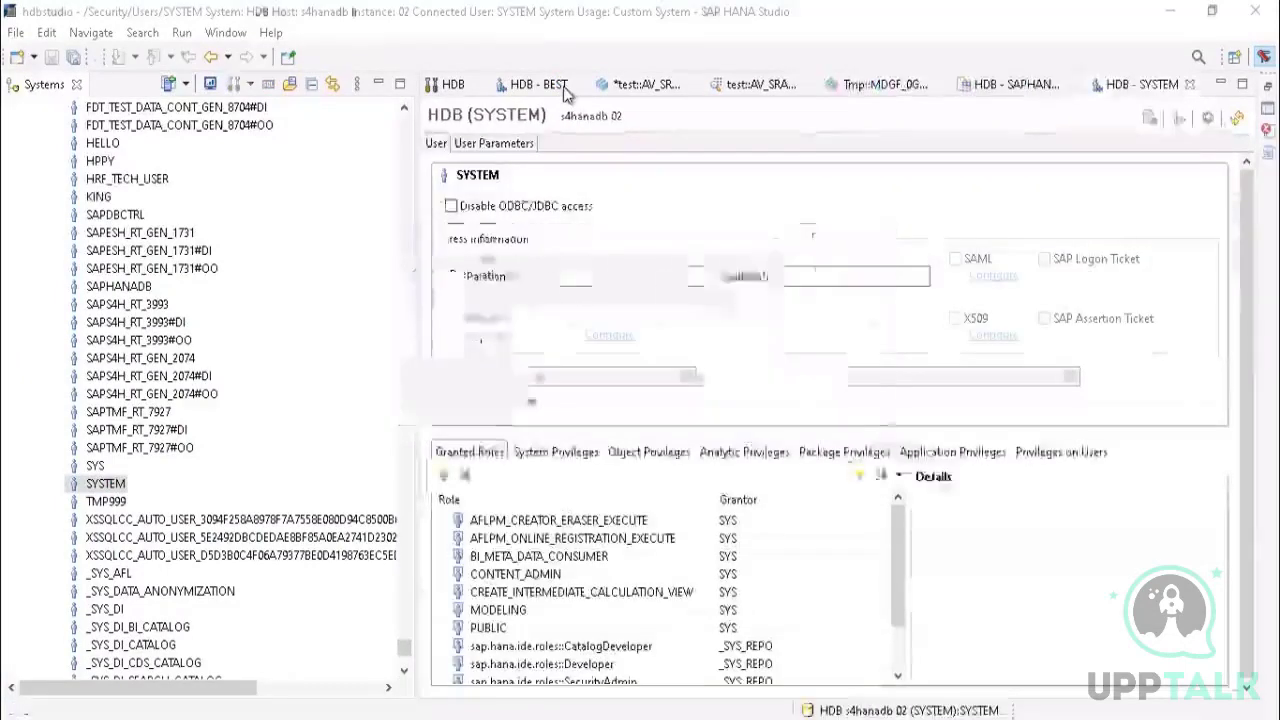
Step: Close the BEST user, attribute view, data preview and table content editors, keeping the SYSTEM user editor open
left_click(583, 85)
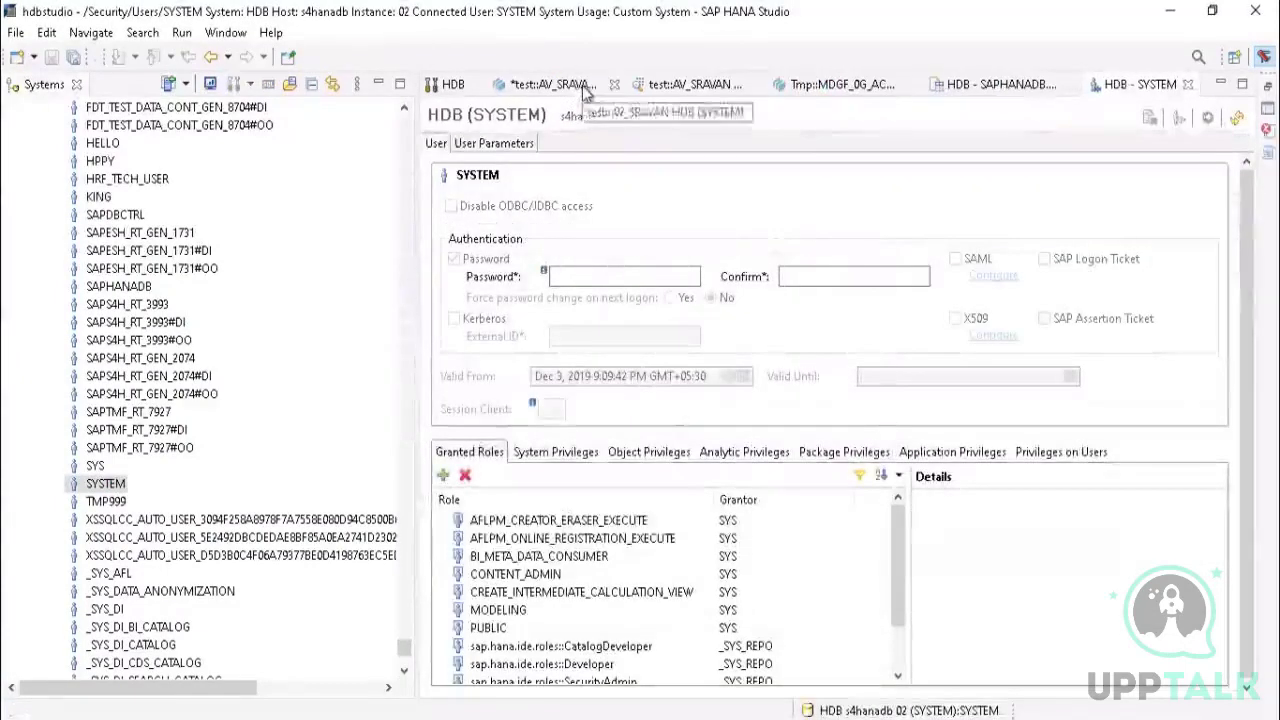
left_click(585, 88)
left_click(614, 84)
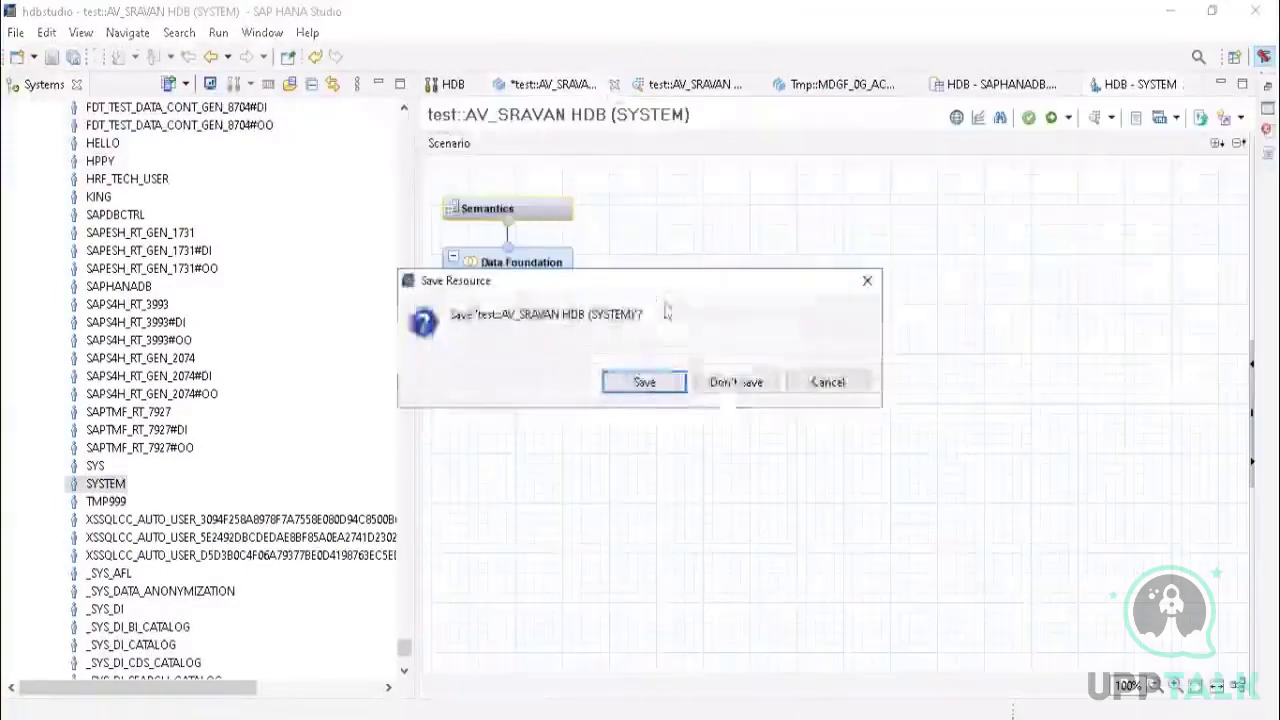
key("Escape")
left_click(614, 84)
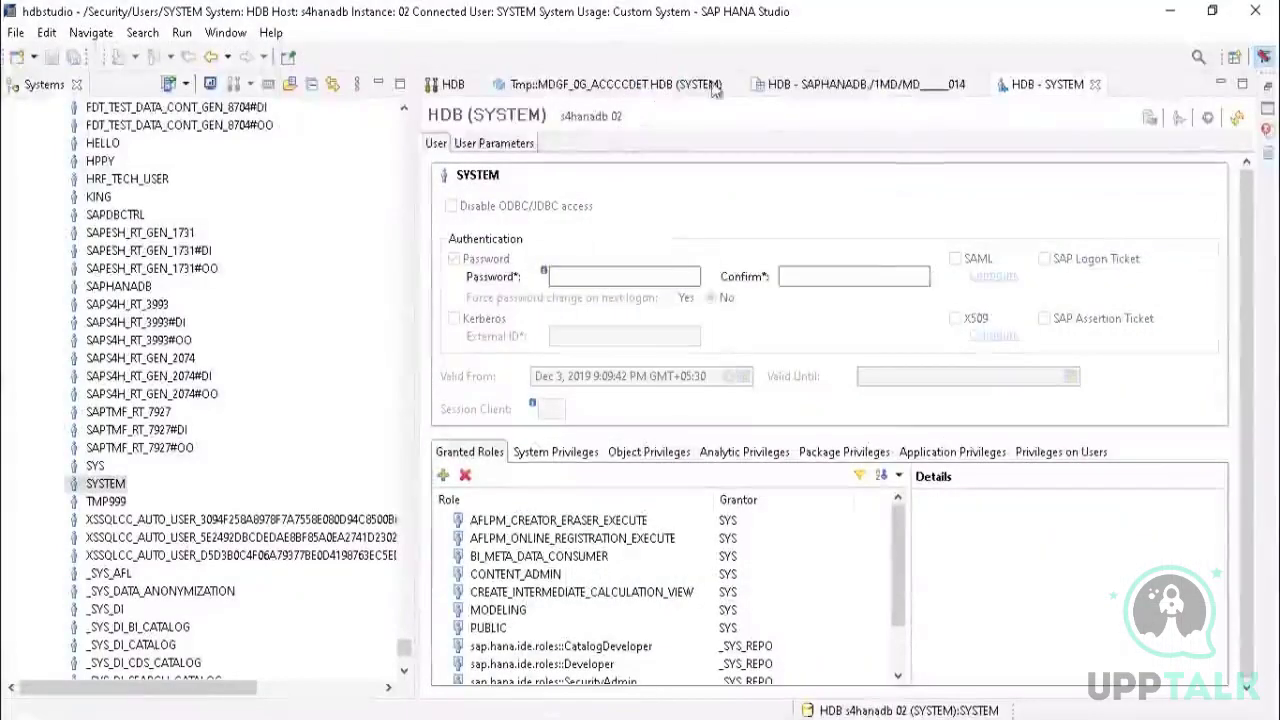
left_click(731, 85)
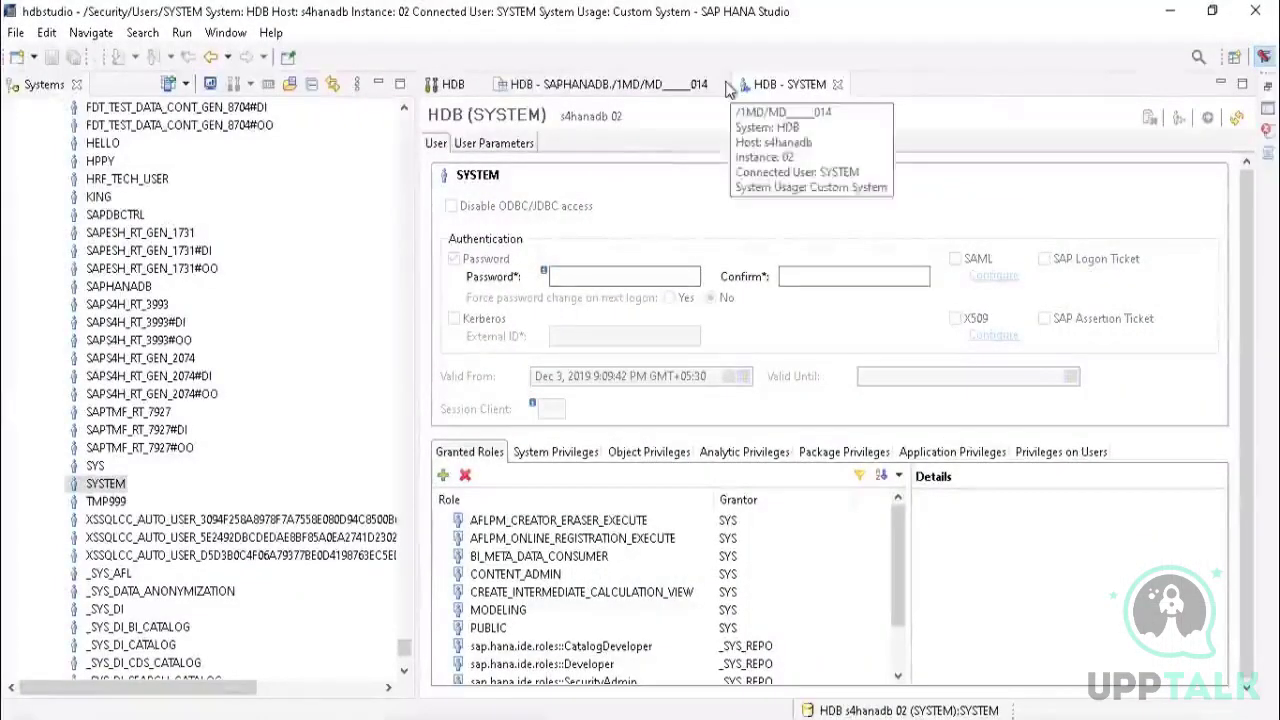
left_click(727, 85)
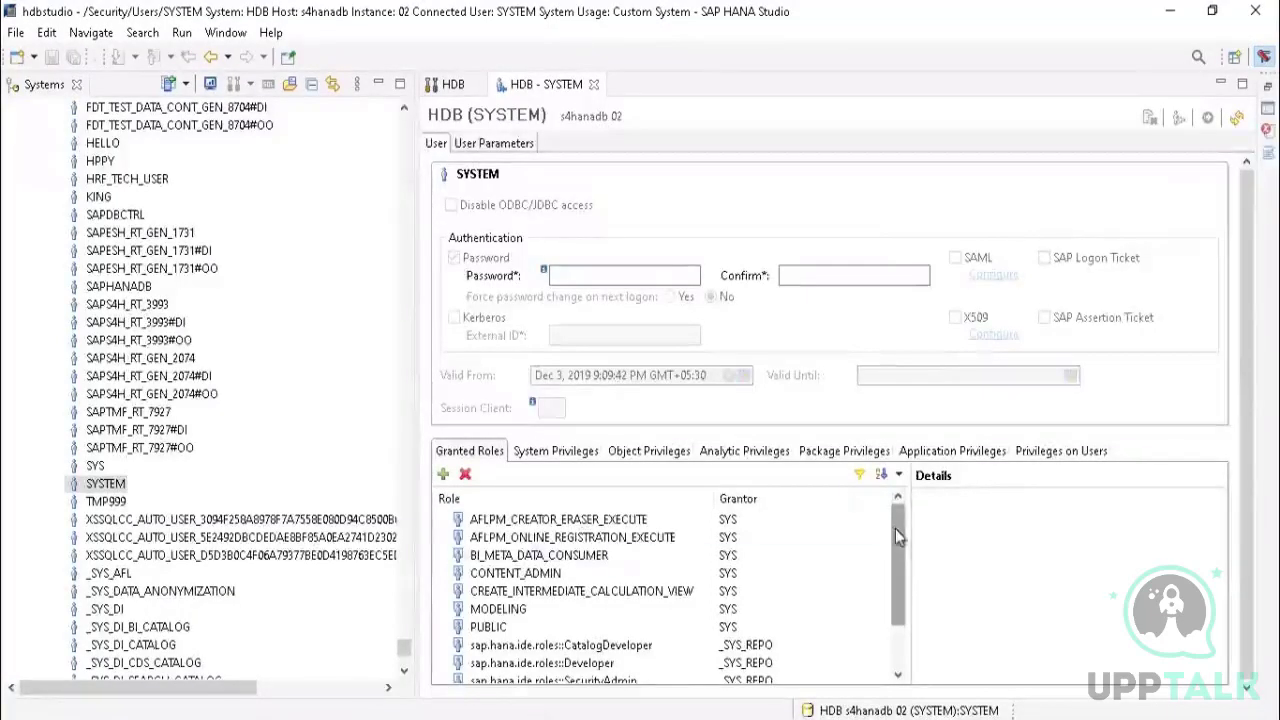
Step: Look over the SYSTEM user's granted roles and its system, object, analytic, package and application privileges
scroll(896, 545, "down", 1)
left_click_drag(898, 614, 905, 505)
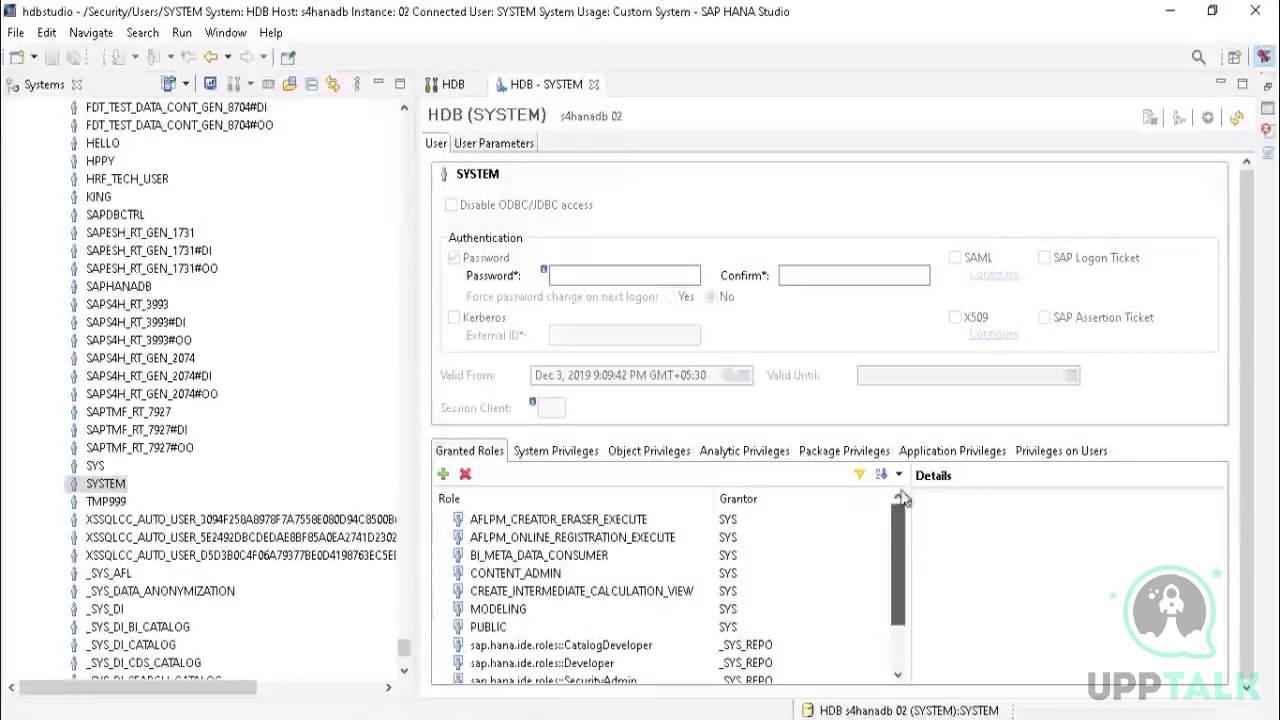
left_click(546, 455)
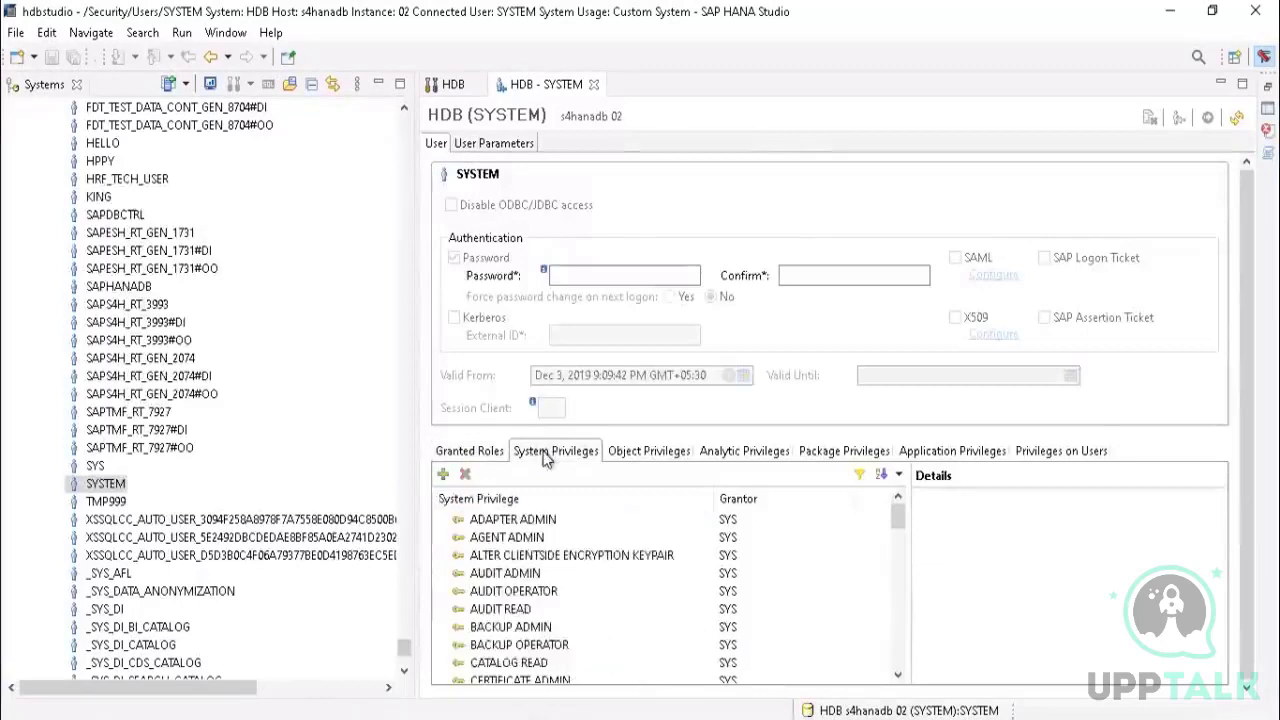
left_click(651, 455)
left_click(760, 452)
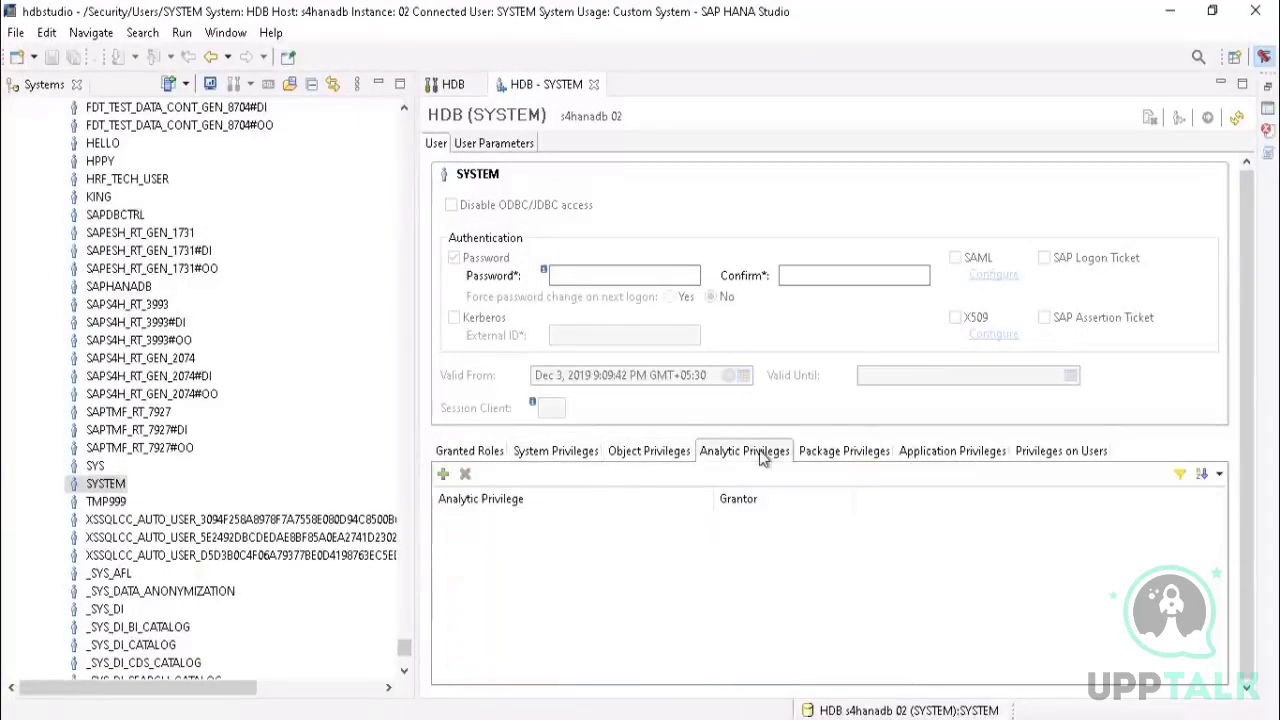
left_click(822, 451)
left_click(940, 453)
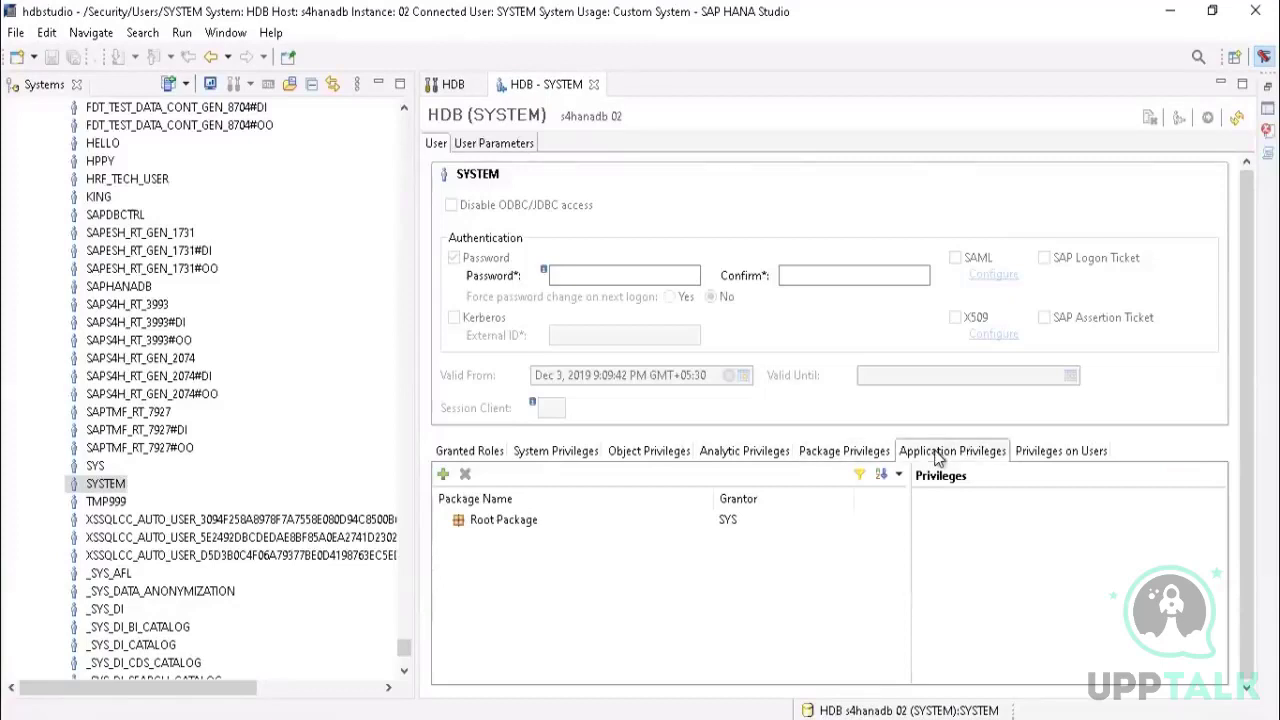
Step: Examine the SYSTEM user's object privileges, including those on _SYS_PLAN_STABILITY, through the whole list of catalog objects
left_click(632, 455)
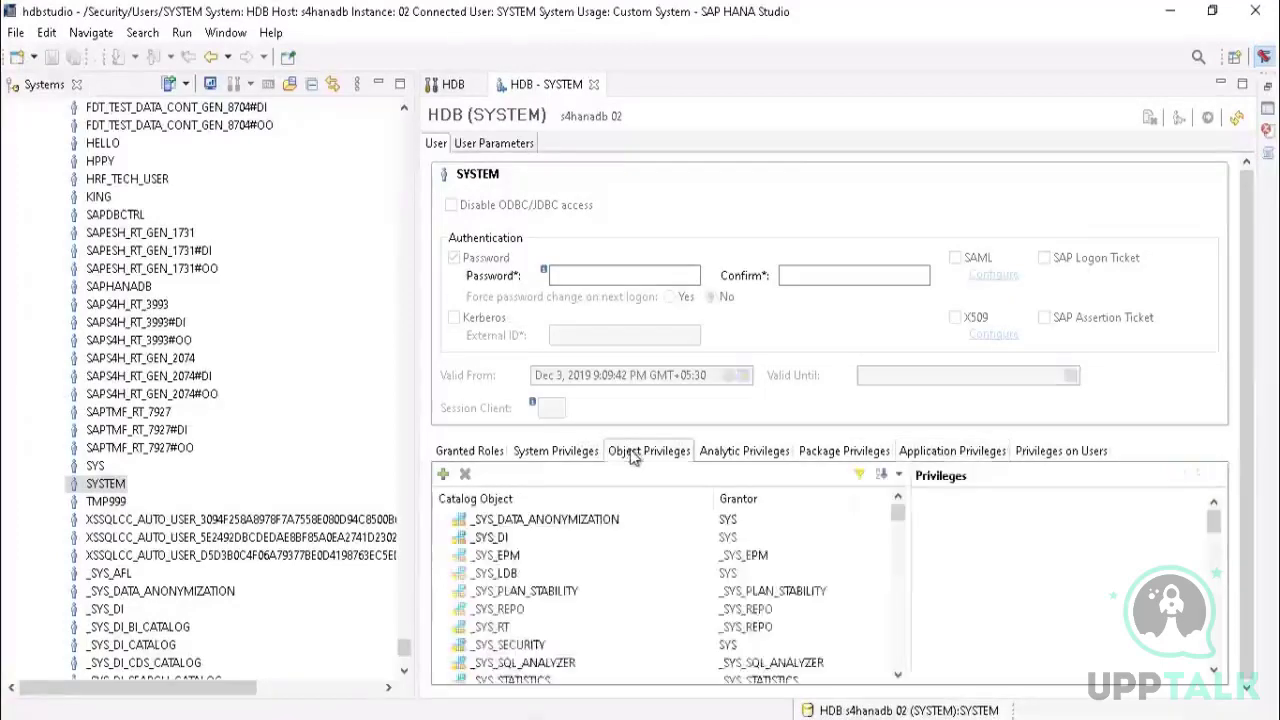
left_click(540, 592)
scroll(540, 598, "down", 1)
scroll(540, 598, "down", 1)
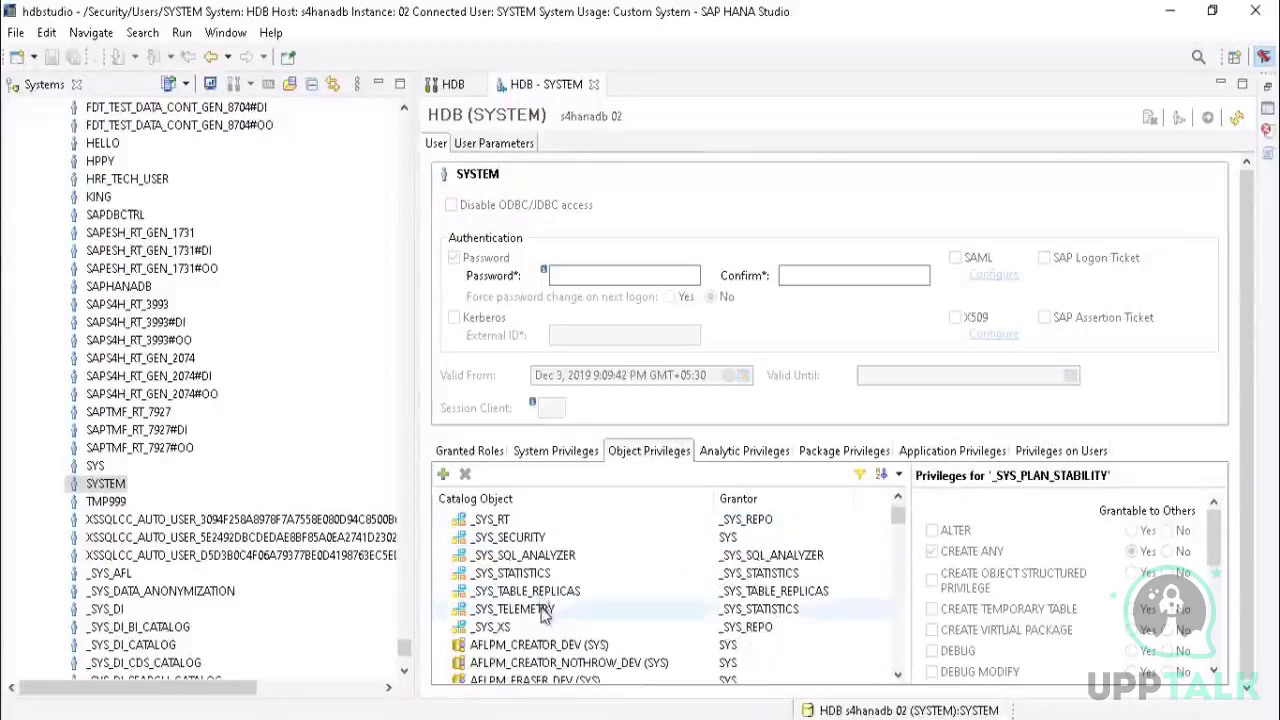
scroll(540, 605, "up", 2)
scroll(541, 613, "down", 1)
scroll(541, 613, "down", 20)
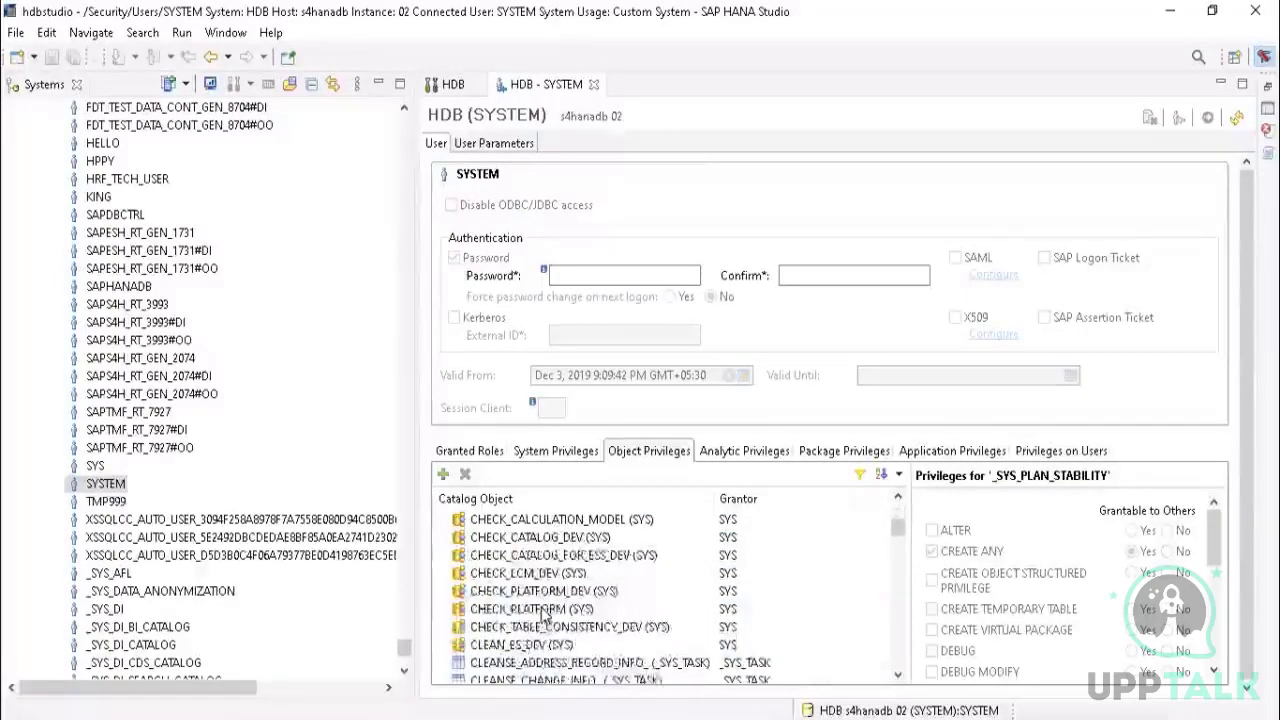
scroll(543, 617, "down", 10)
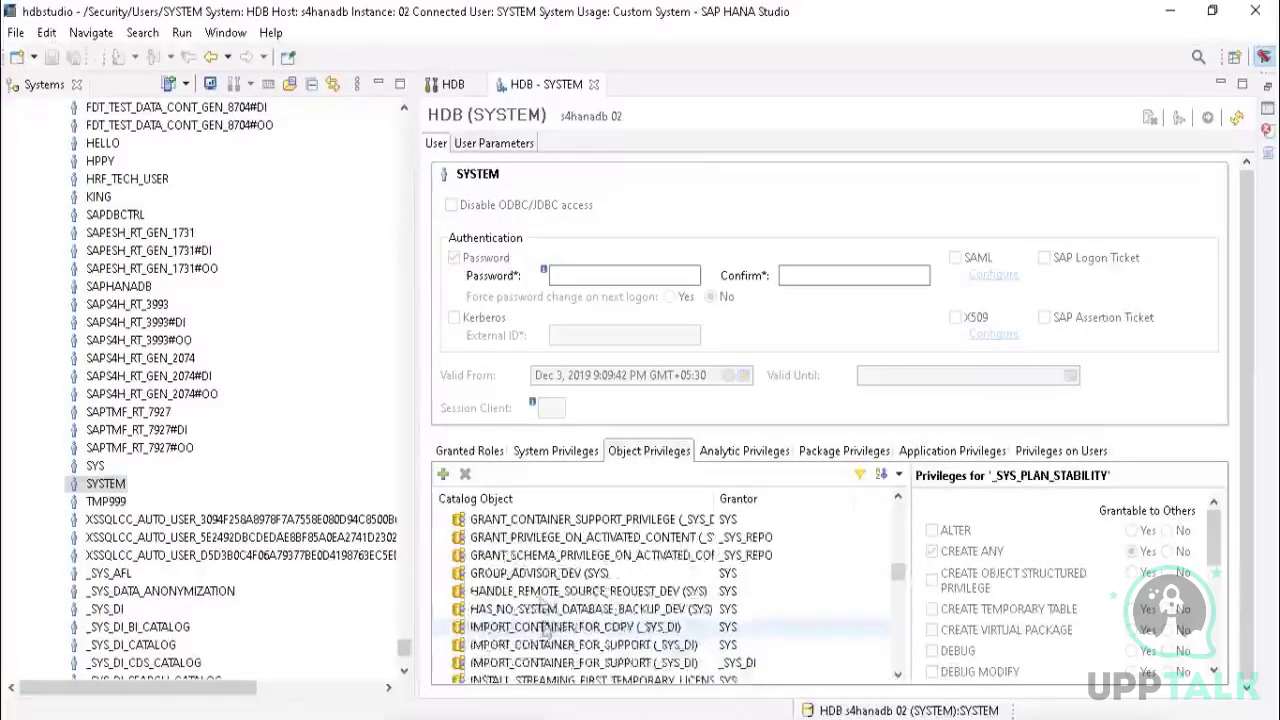
scroll(545, 606, "down", 10)
scroll(545, 606, "down", 20)
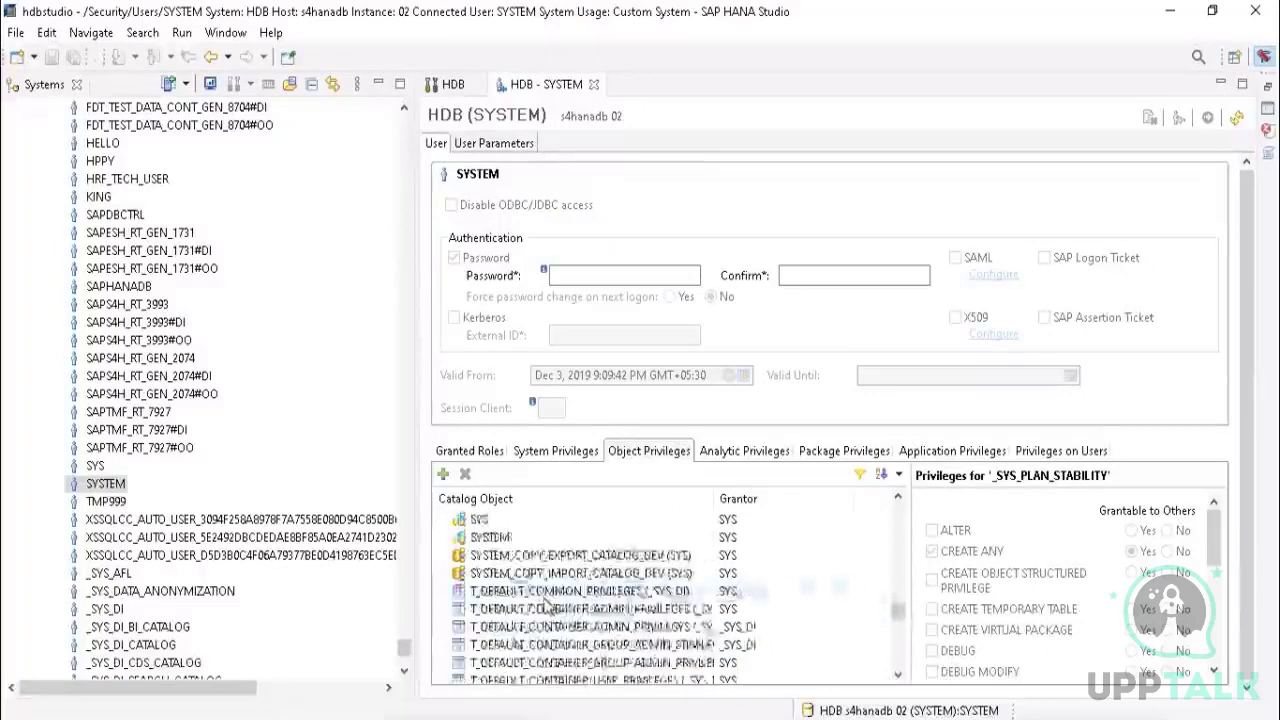
scroll(546, 610, "down", 10)
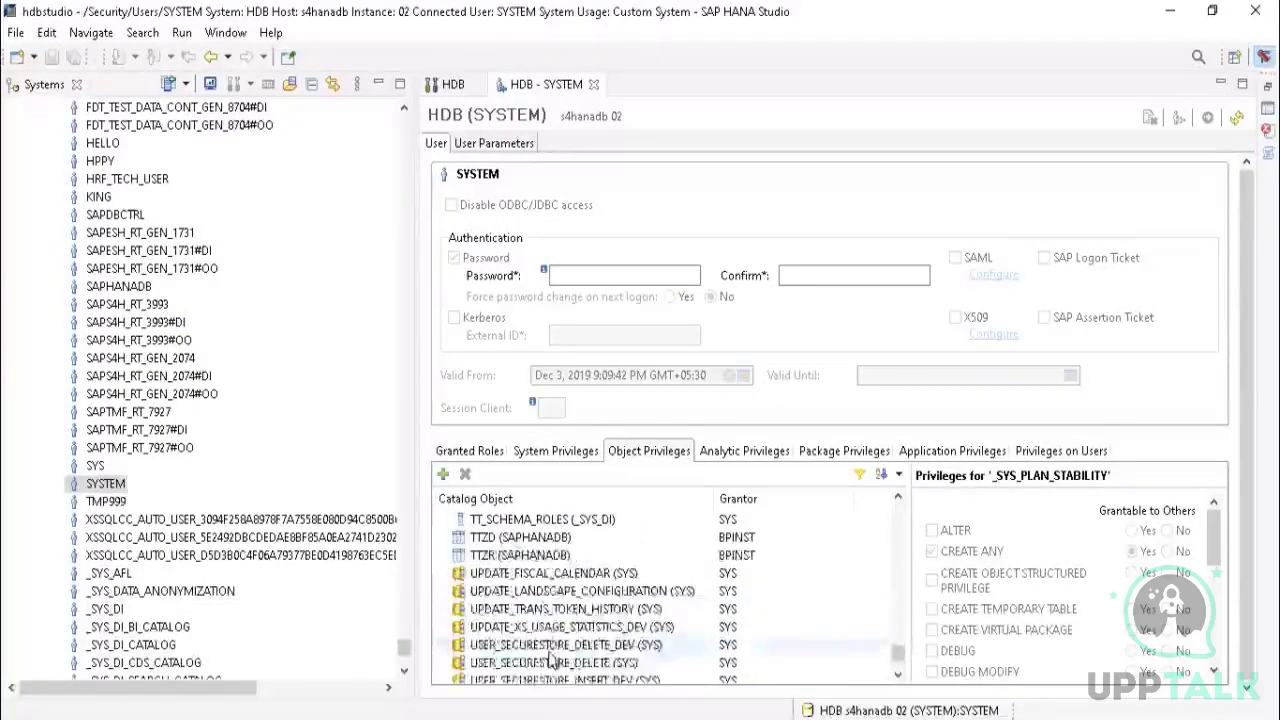
scroll(557, 553, "up", 3)
scroll(557, 553, "up", 5)
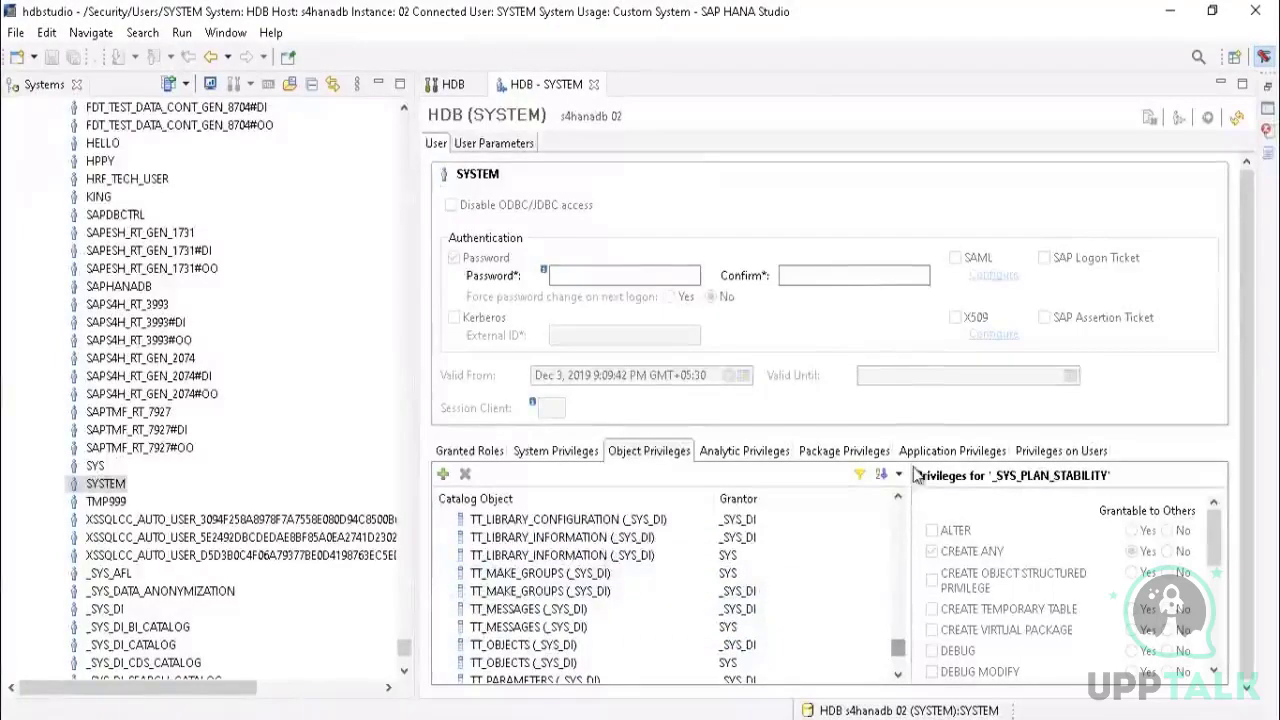
key("Home")
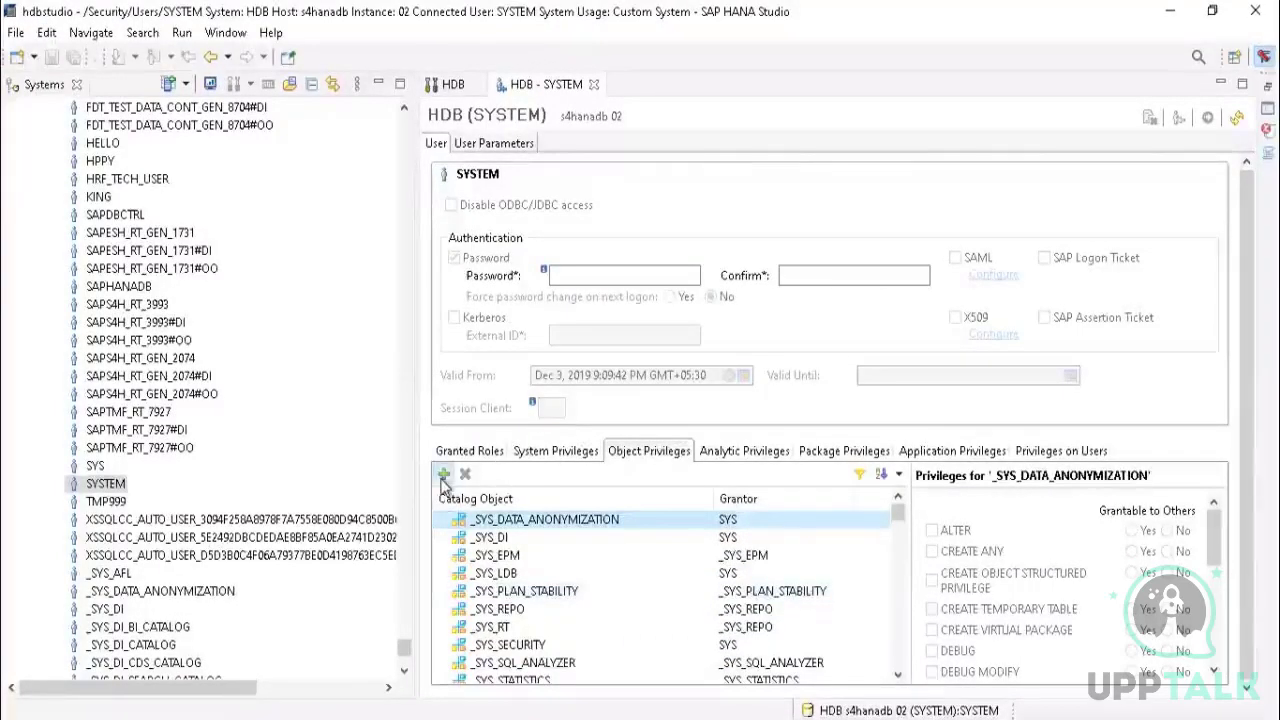
Step: Start adding an object privilege to the SYSTEM user and search the catalog objects for SAPH
left_click(443, 476)
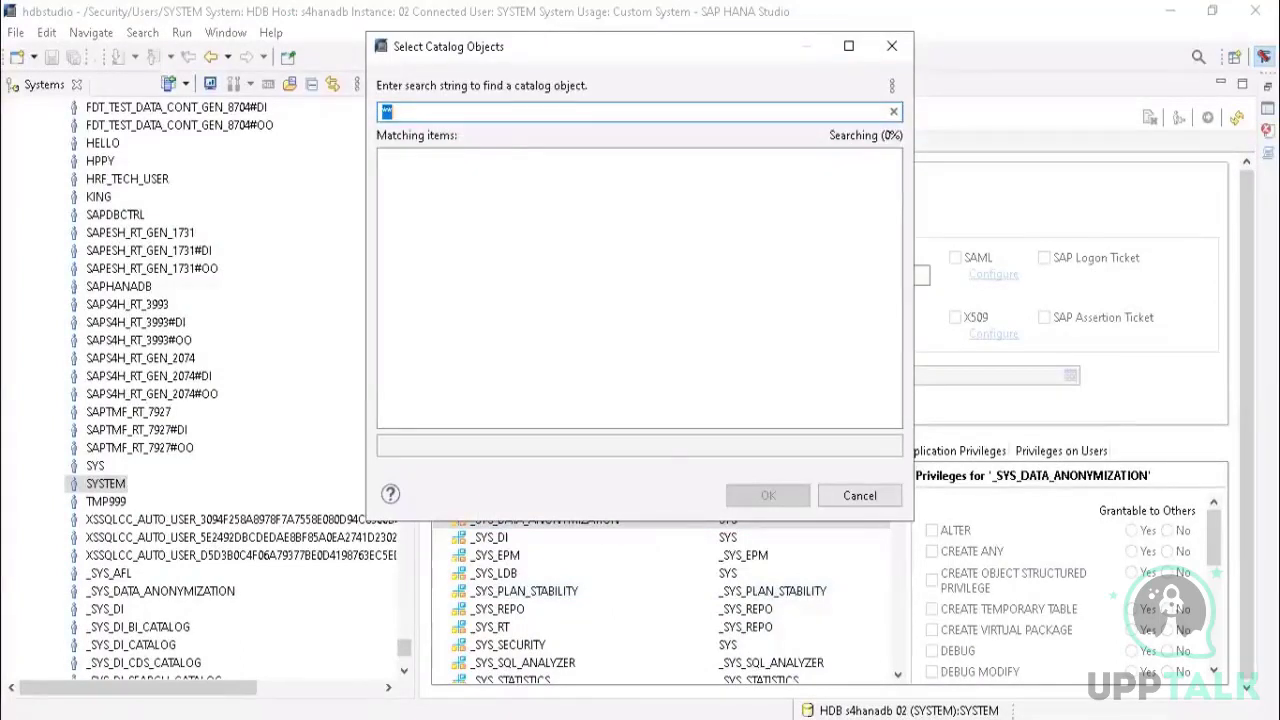
key("ctrl+super+o")
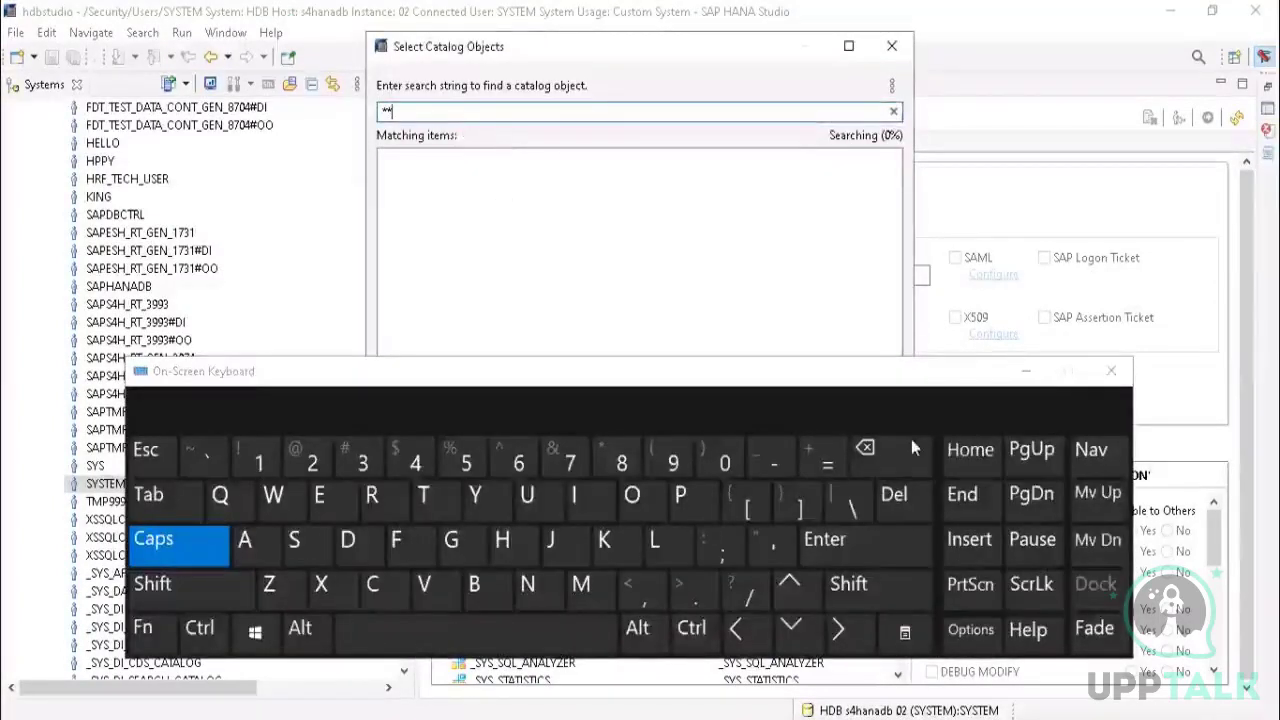
left_click(912, 443)
left_click(912, 443)
left_click(298, 550)
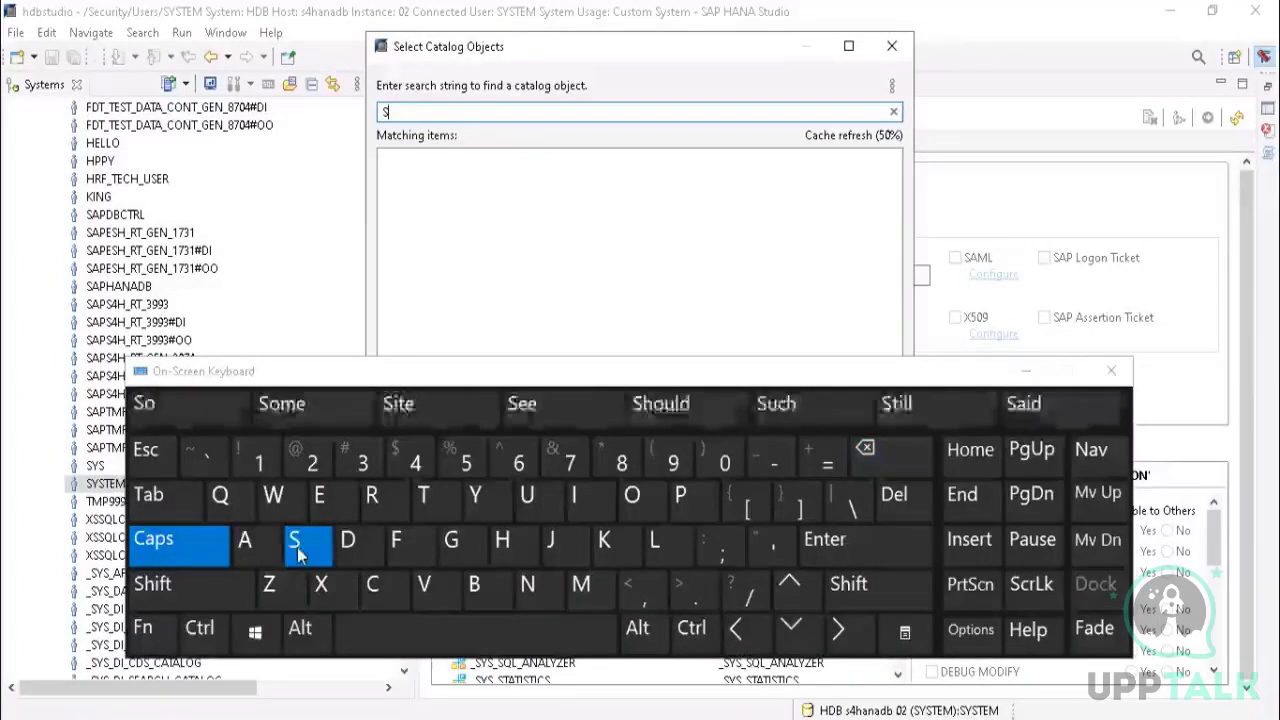
left_click(244, 540)
left_click(680, 495)
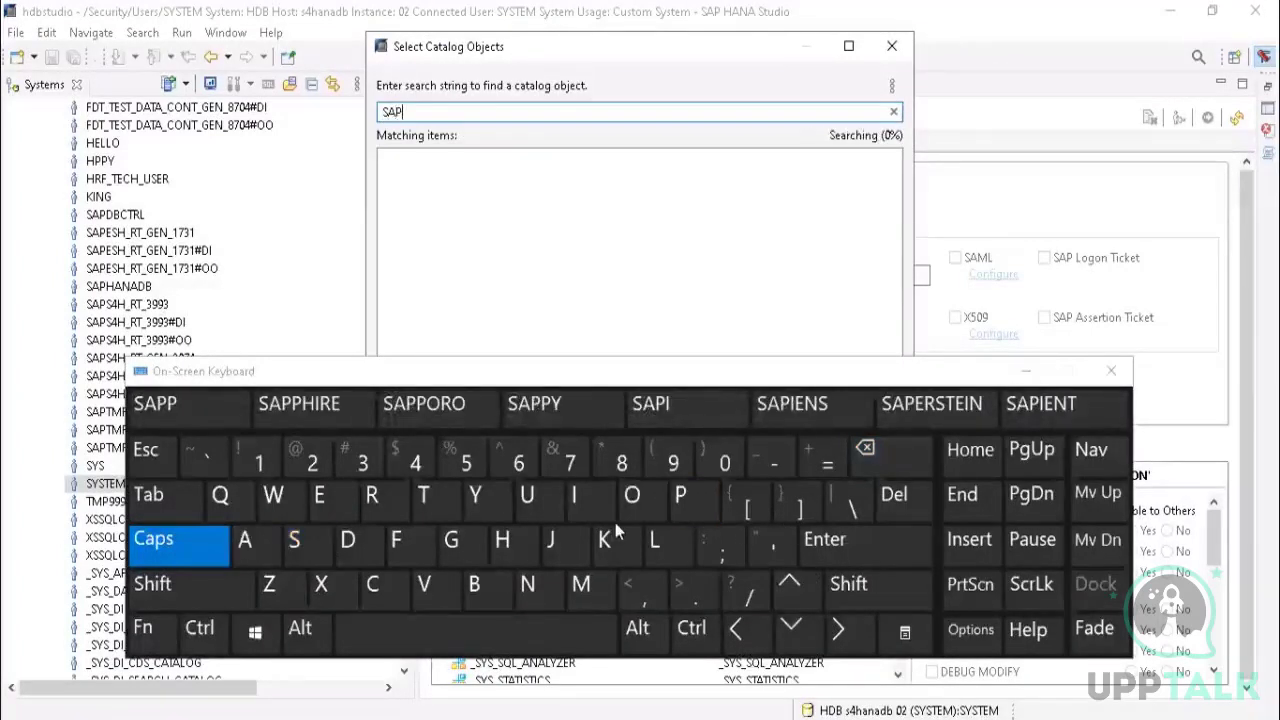
left_click(502, 540)
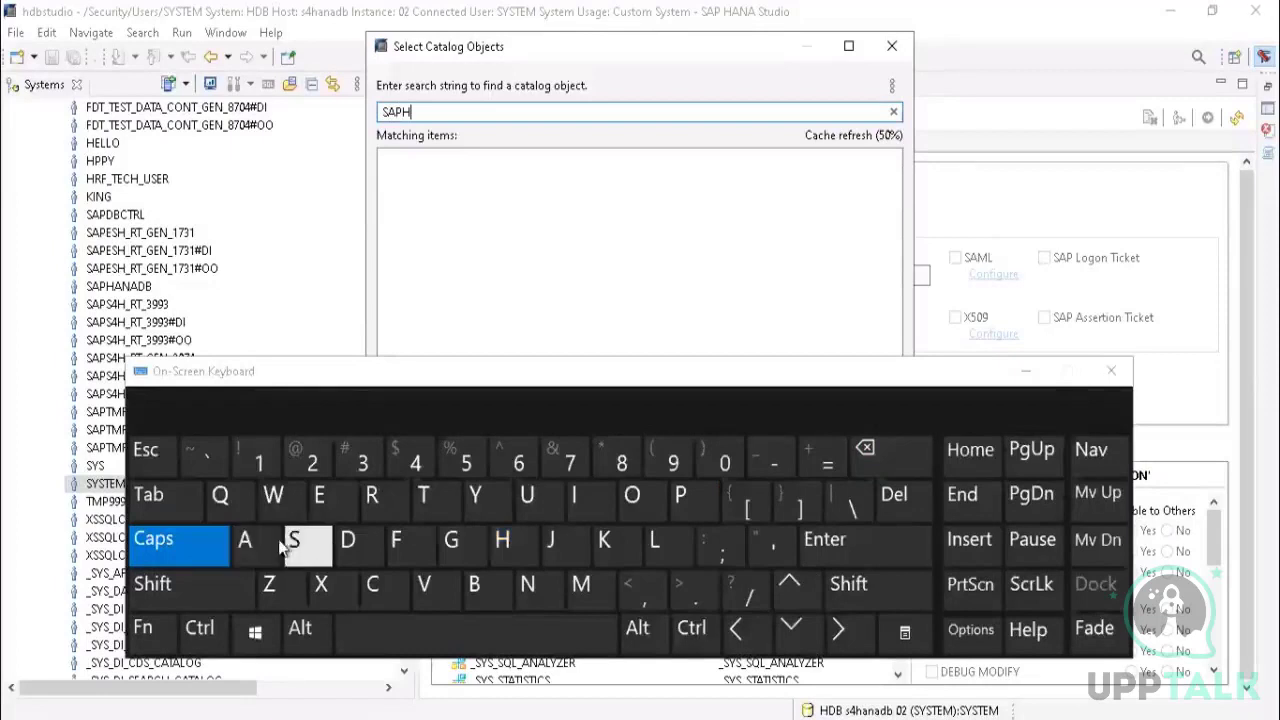
Step: Search the catalog objects for SAPHANADB and add that schema to the SYSTEM user's object privileges
left_click(244, 540)
left_click(527, 584)
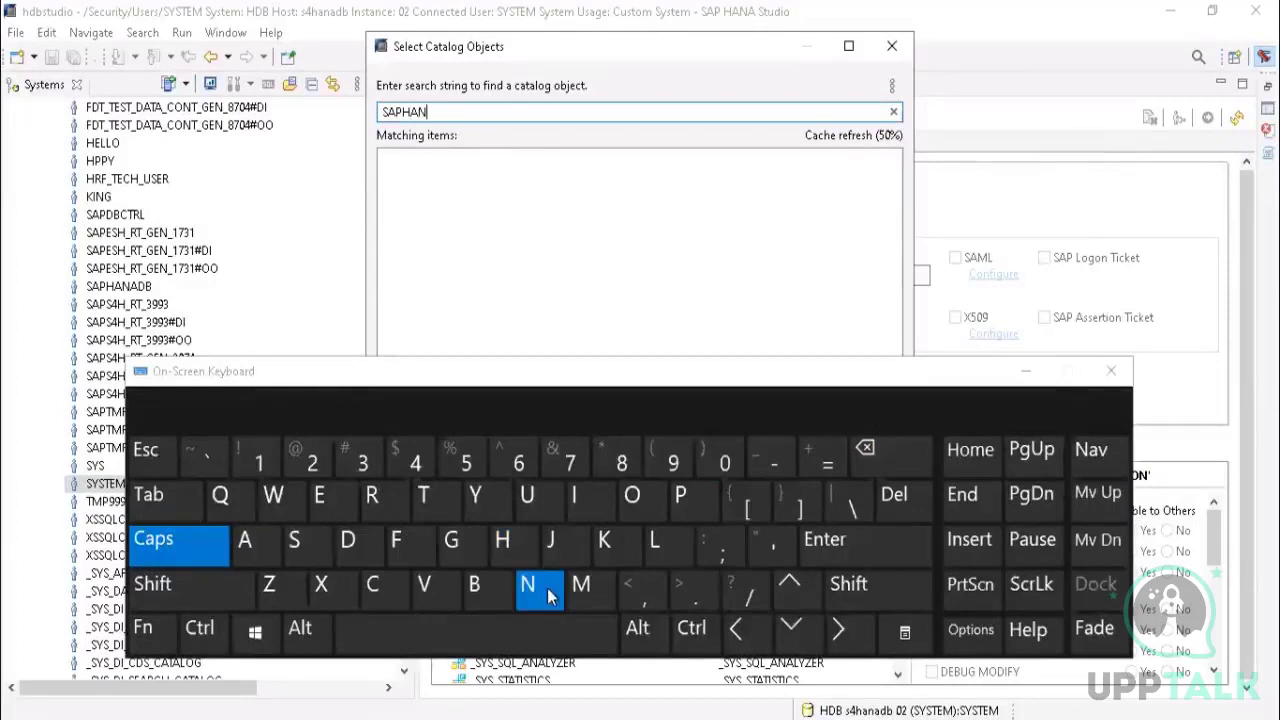
left_click(250, 540)
left_click(347, 540)
left_click(474, 584)
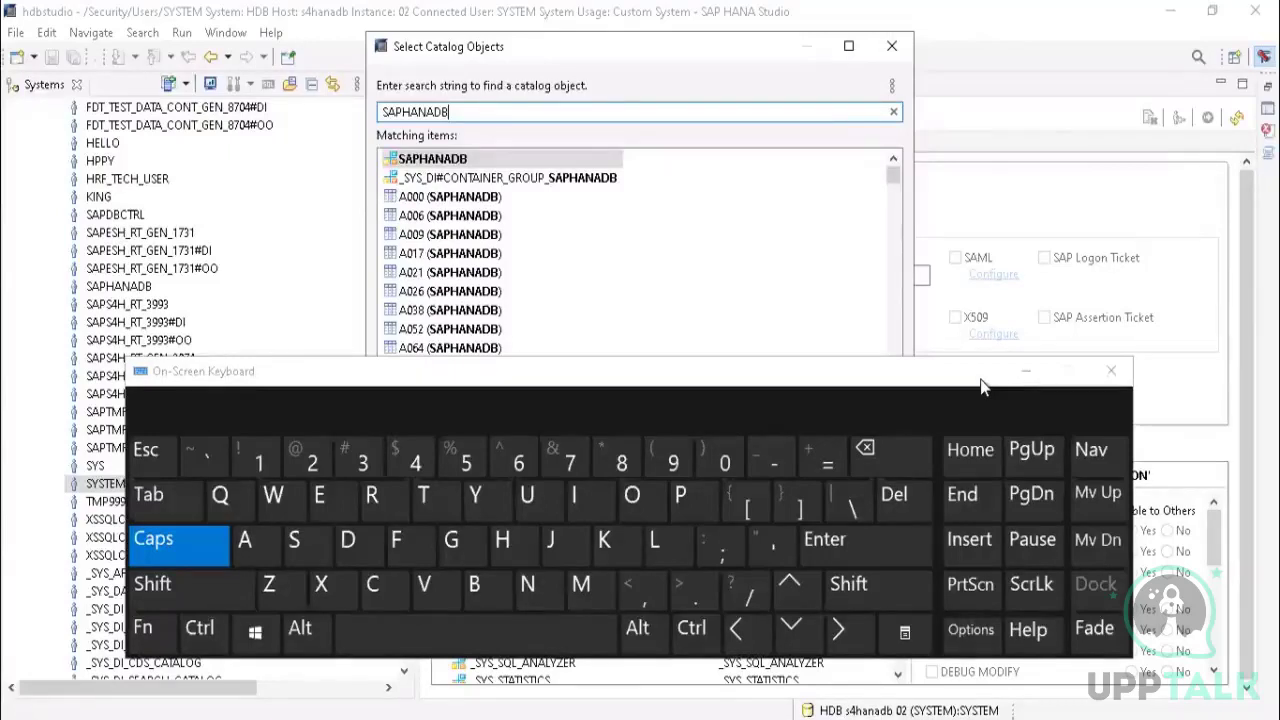
left_click(447, 164)
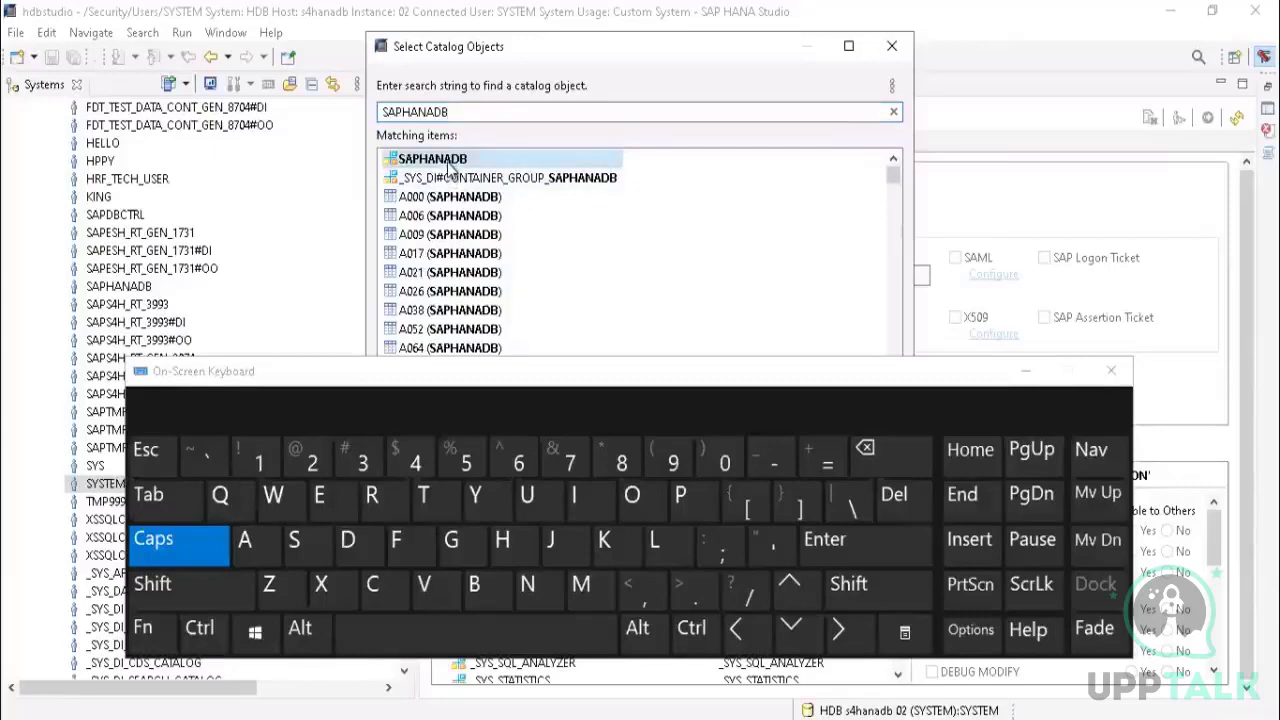
left_click(1028, 376)
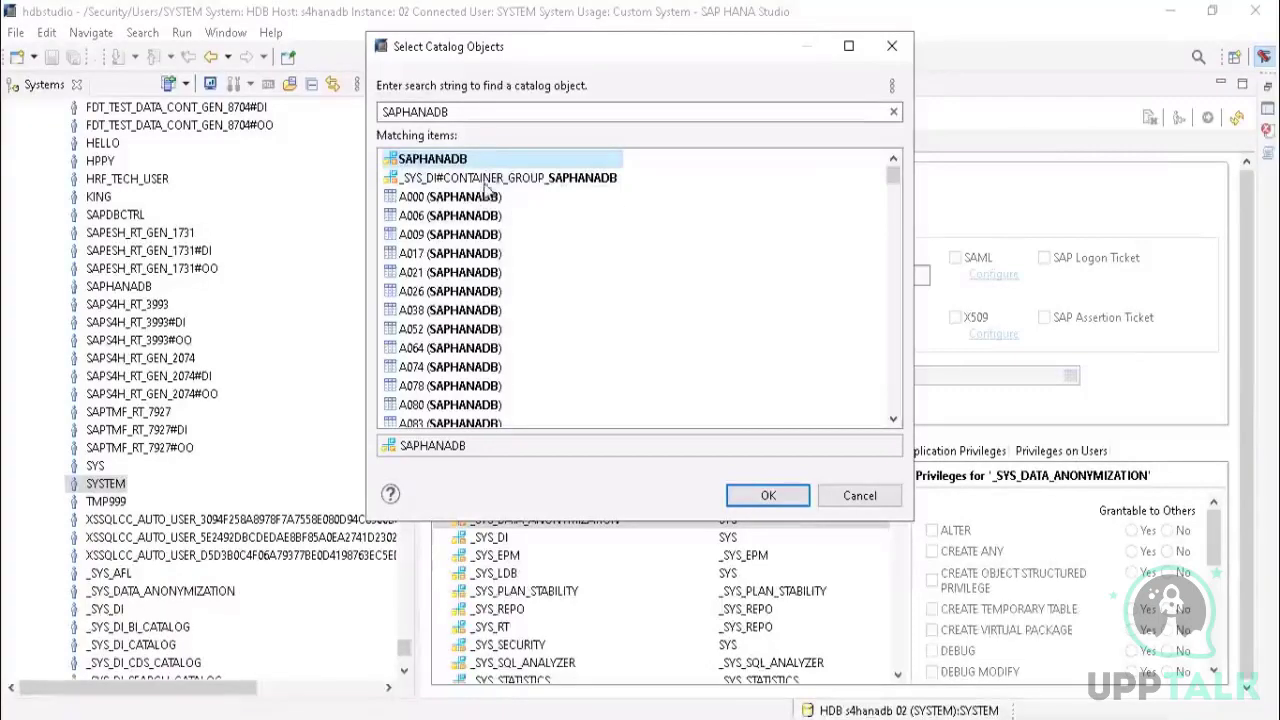
left_click(768, 496)
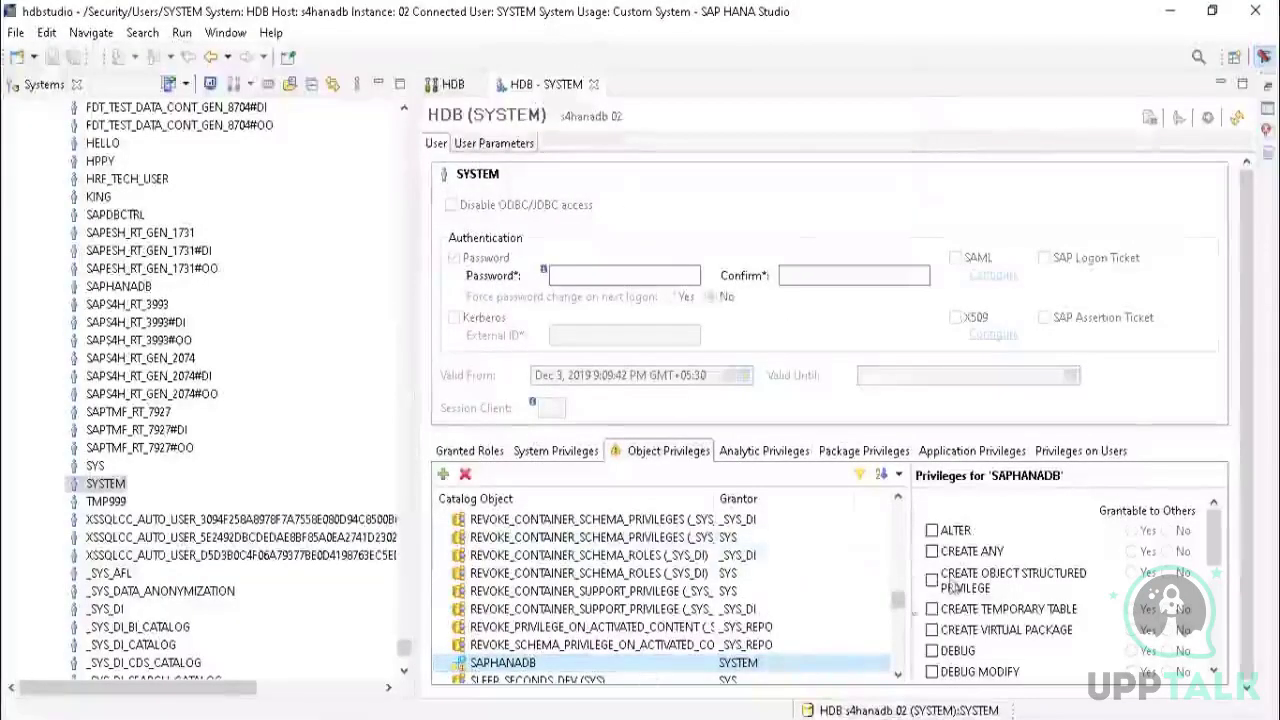
Step: Enable the SELECT privilege on SAPHANADB for the SYSTEM user and try to deploy the change
left_click_drag(1210, 550, 1211, 596)
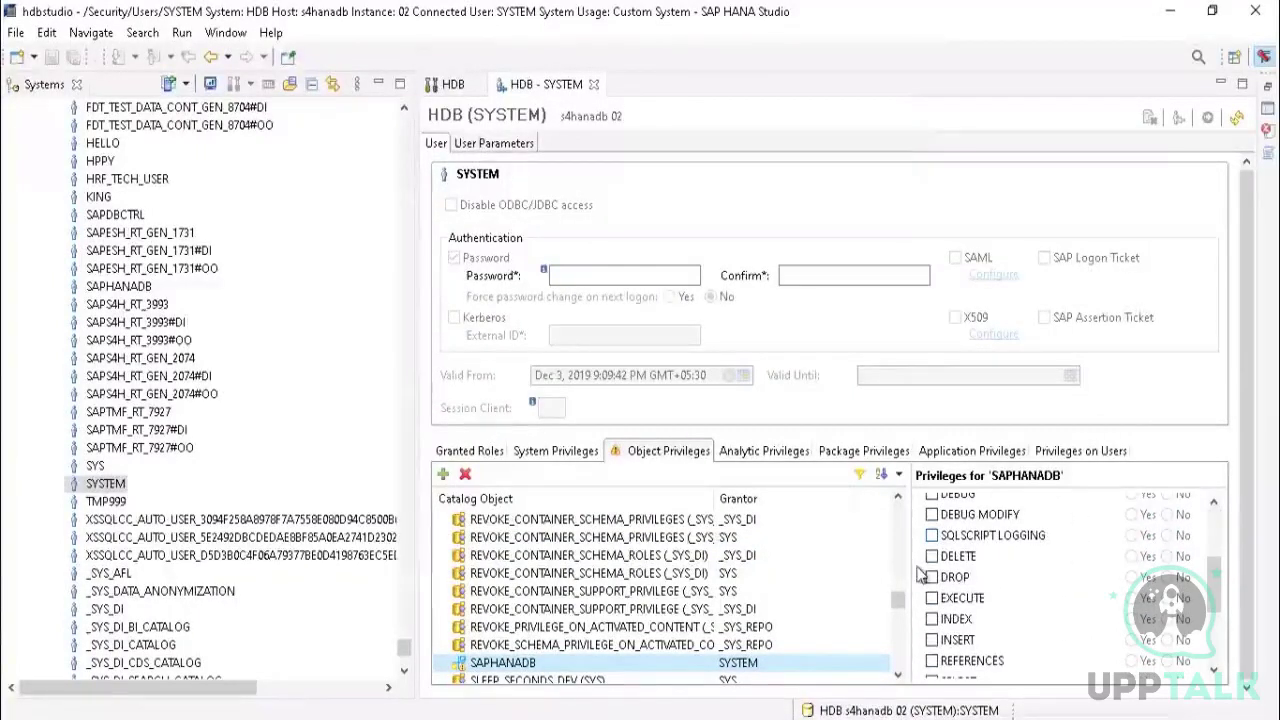
scroll(1165, 592, "up", 3)
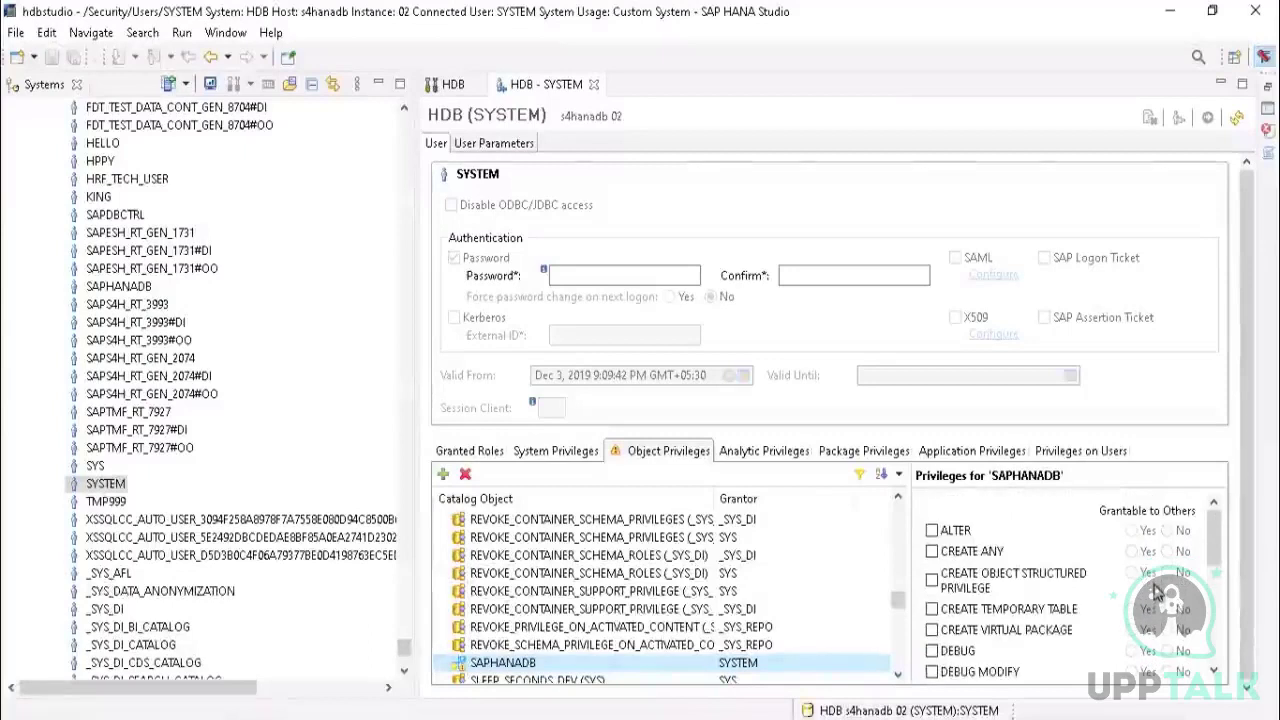
scroll(1155, 590, "down", 2)
scroll(1155, 590, "down", 3)
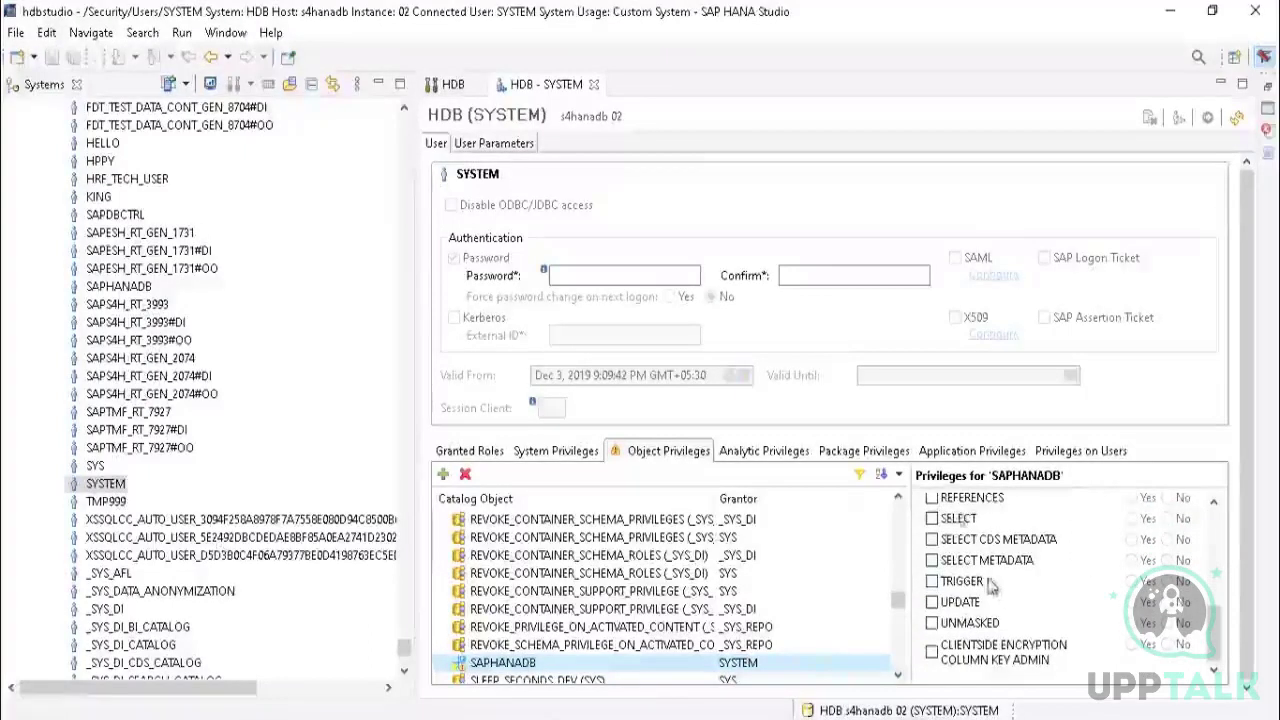
left_click(939, 522)
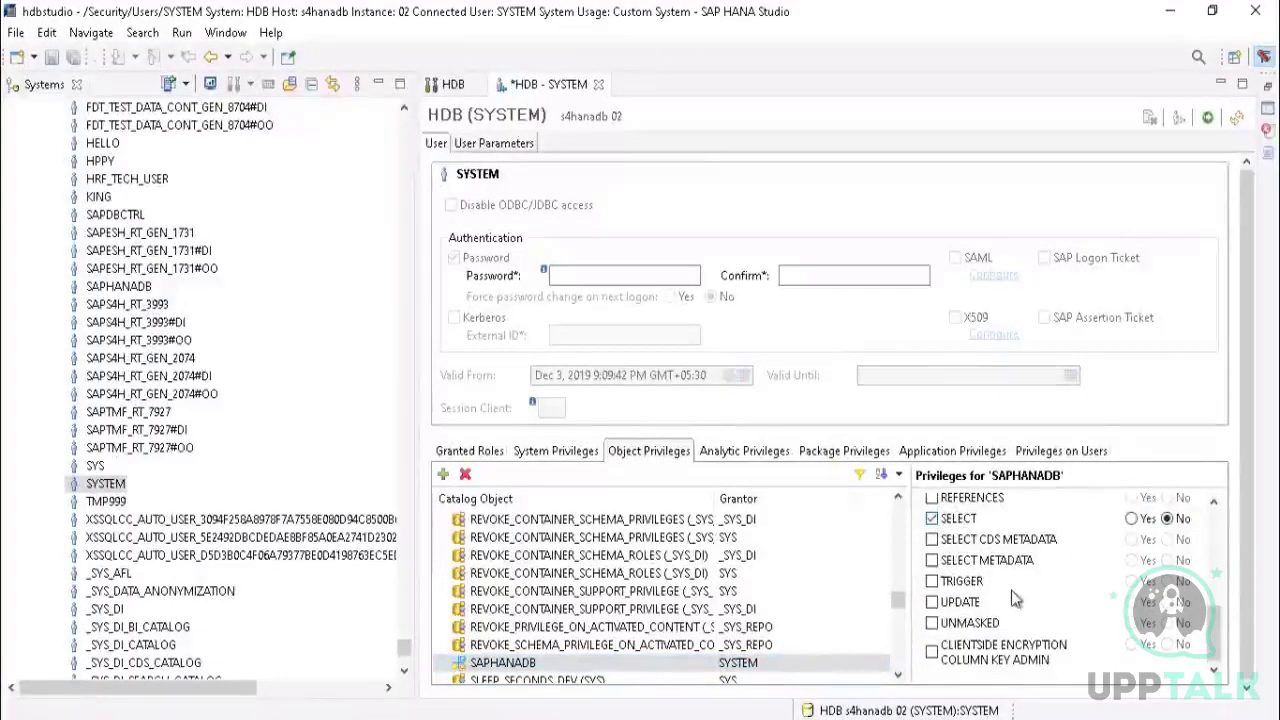
scroll(1010, 590, "up", 2)
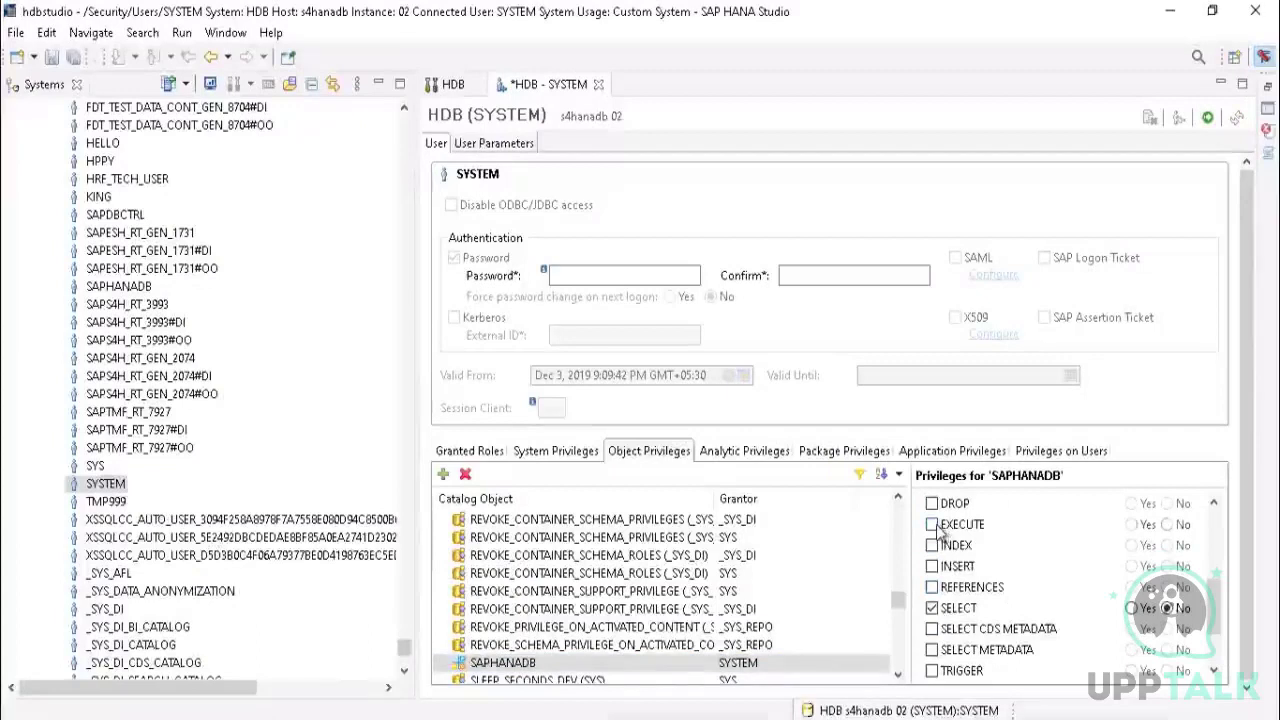
scroll(1071, 600, "up", 3)
scroll(1072, 592, "down", 5)
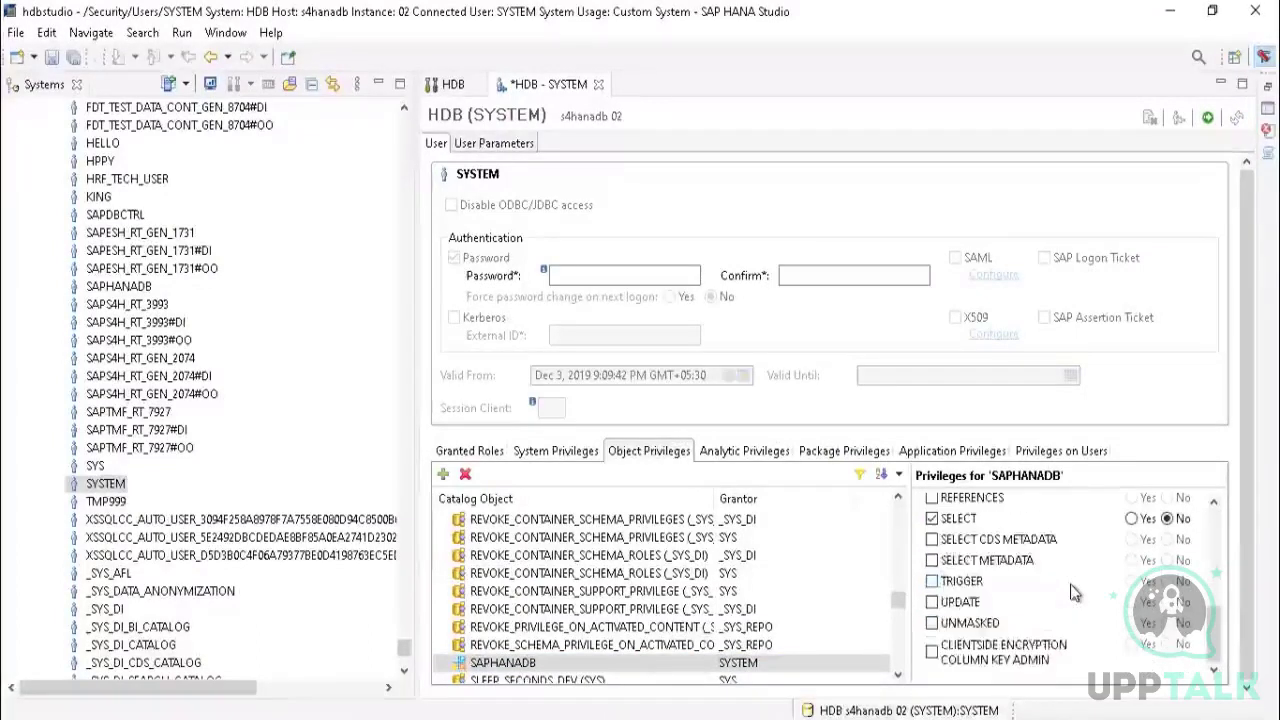
scroll(1071, 592, "up", 2)
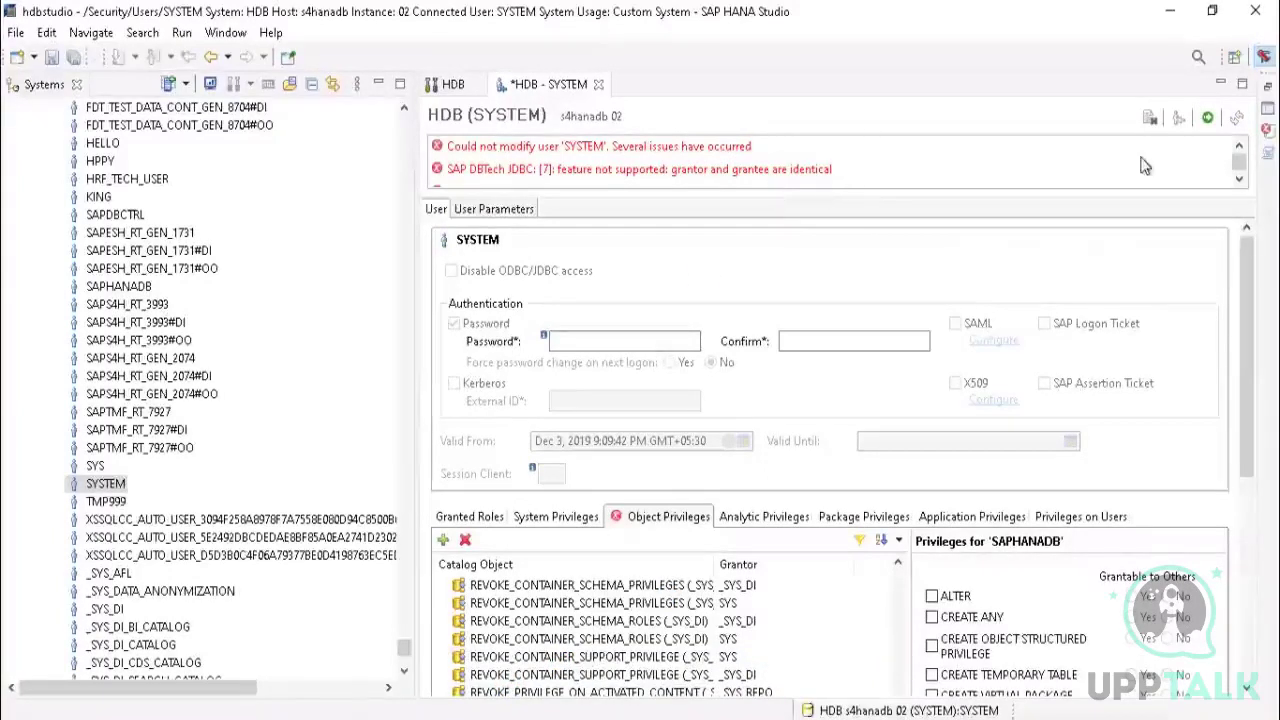
Step: Examine the error messages reported for the attempted modification of the SYSTEM user
left_click(1239, 181)
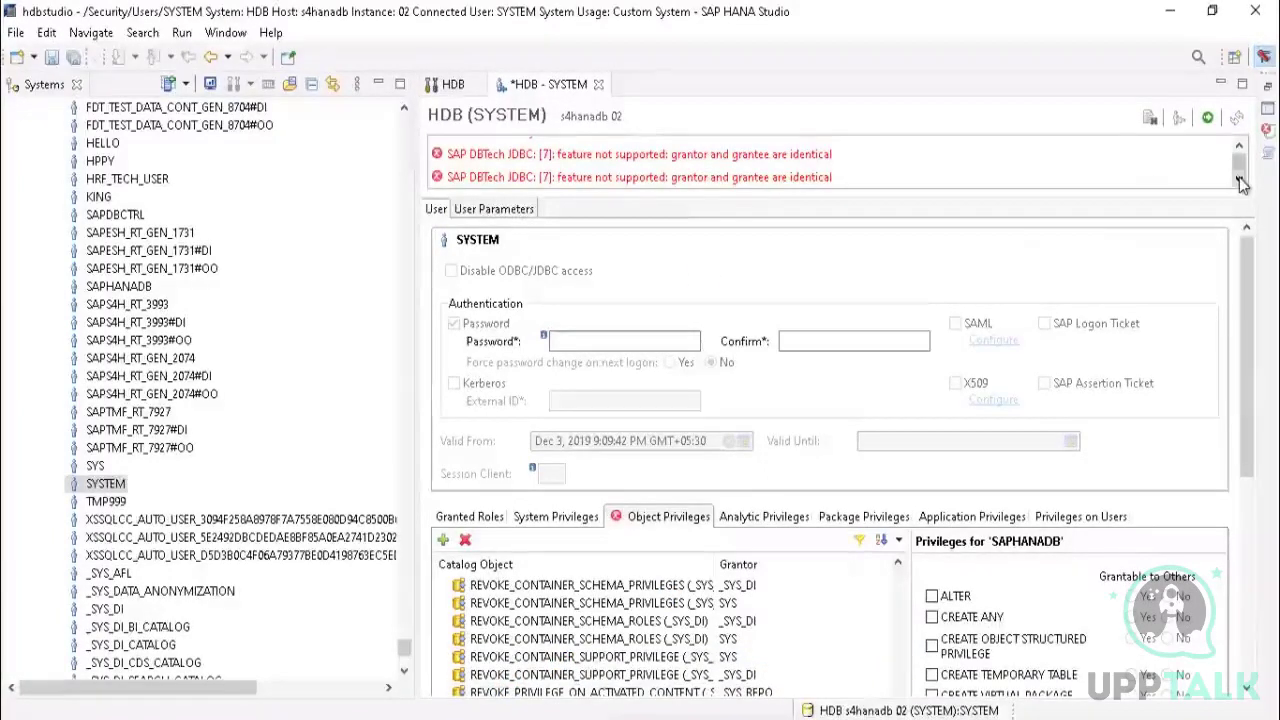
left_click(1239, 181)
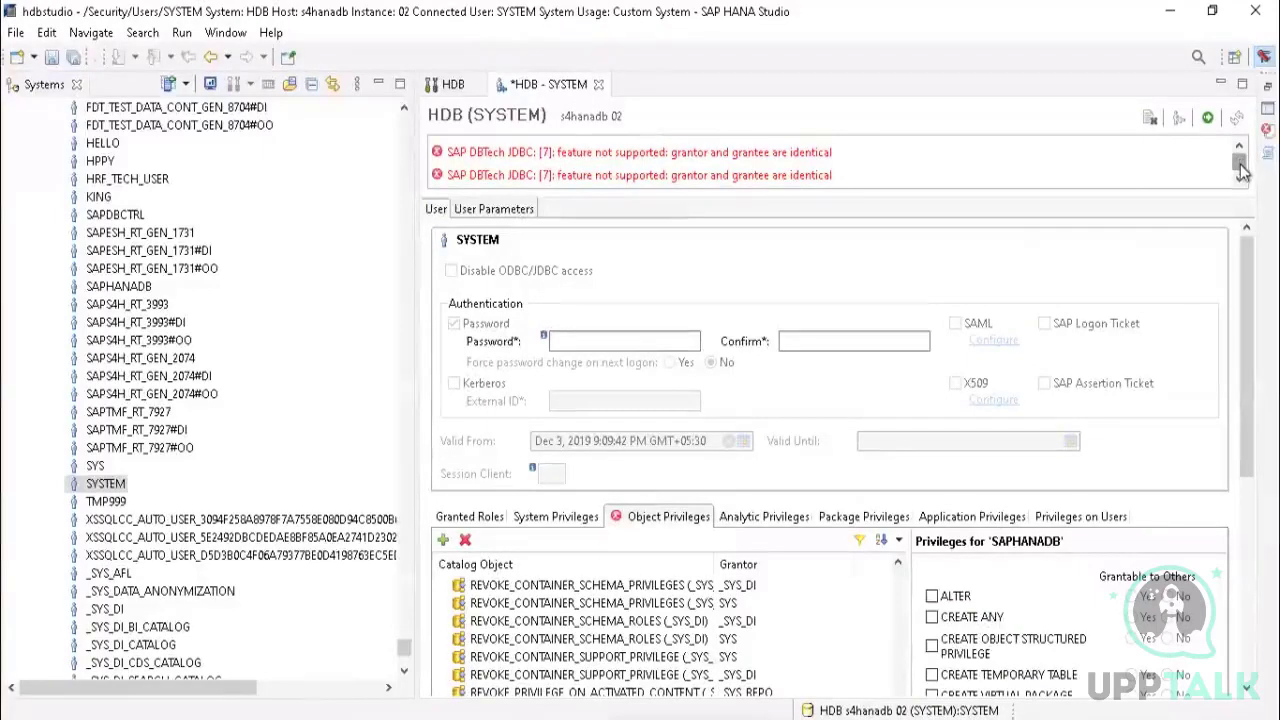
scroll(1240, 165, "up", 1)
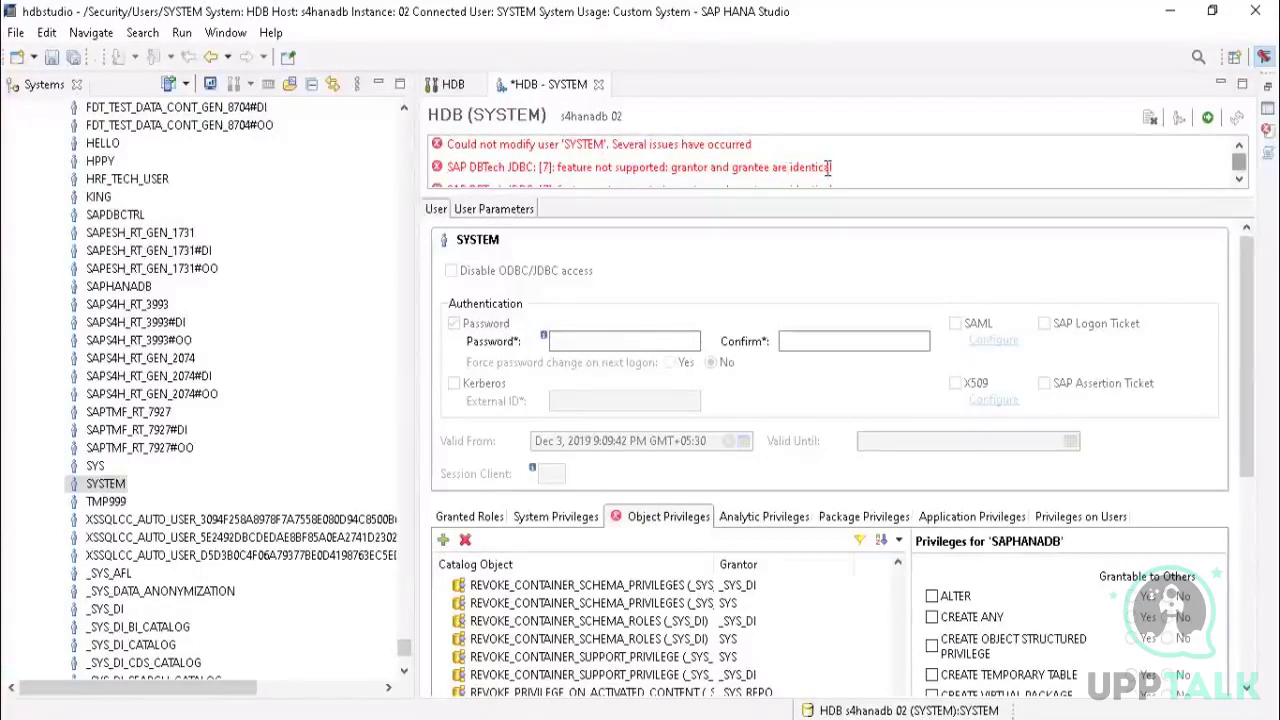
left_click_drag(828, 168, 446, 175)
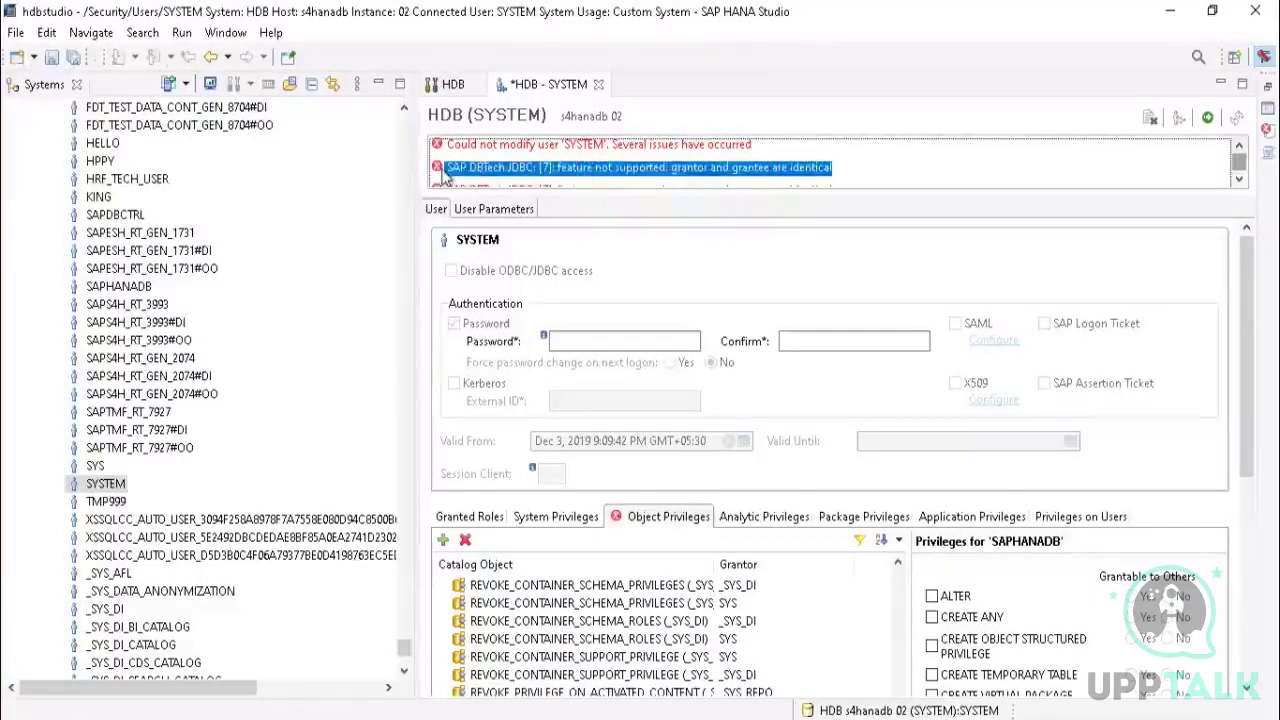
left_click(771, 150)
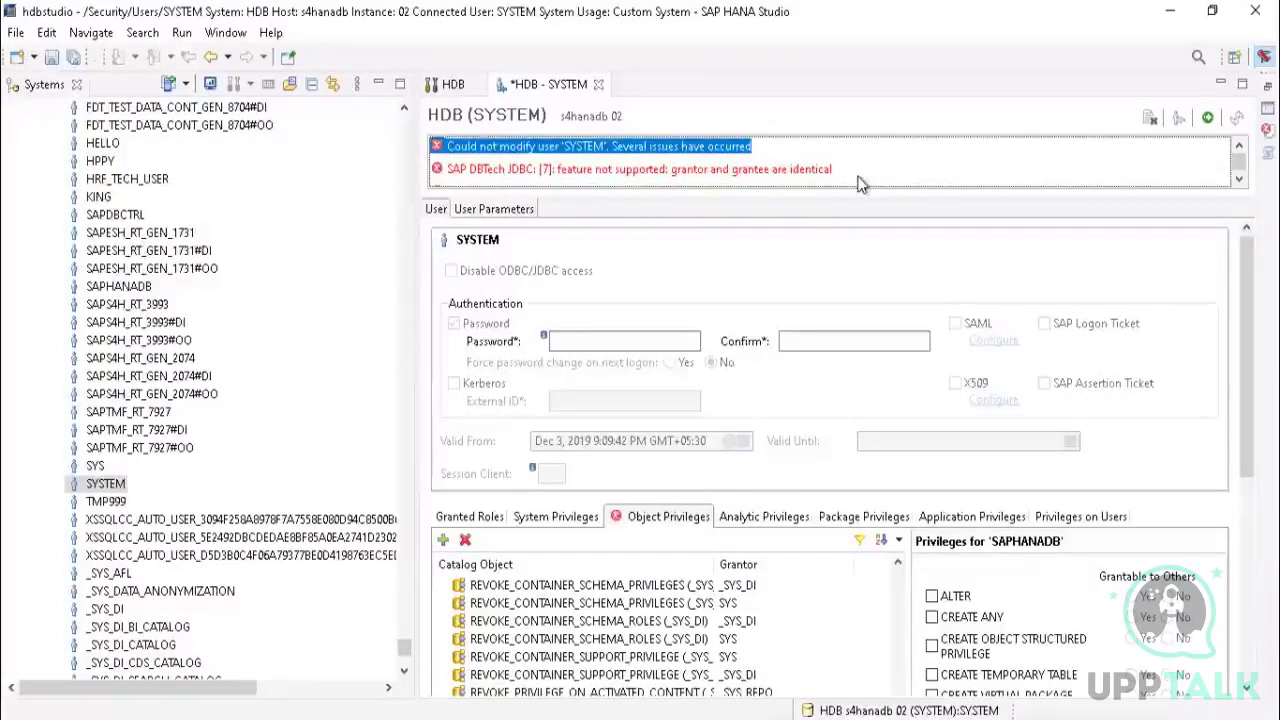
left_click_drag(840, 174, 424, 157)
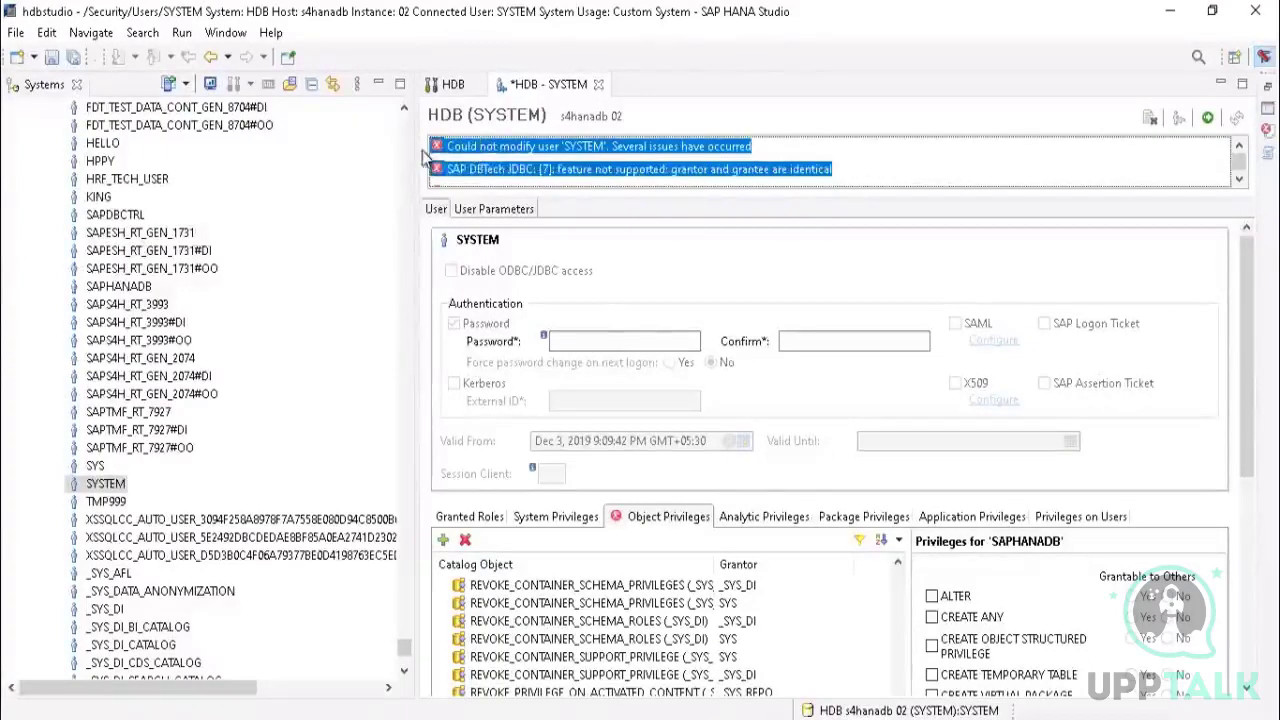
left_click(866, 167)
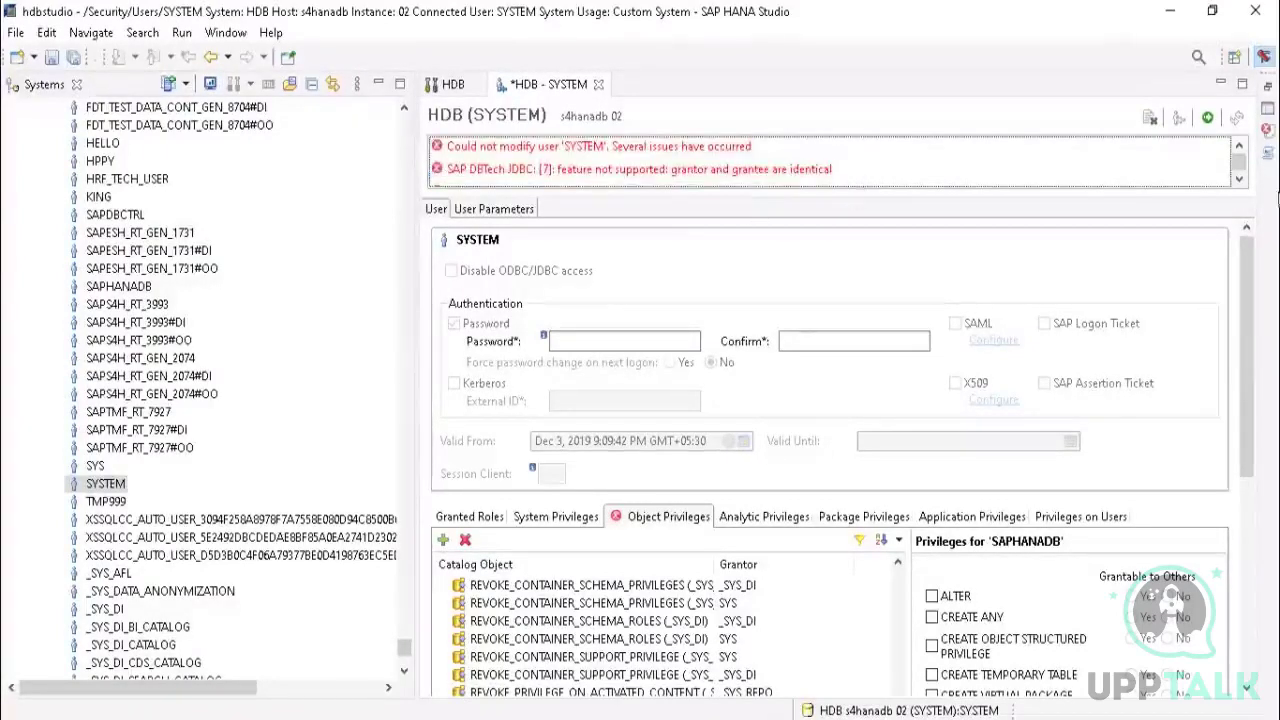
Step: Collapse the HDB (SYSTEM) tree and remove the HDB (HELLO) system connection
left_click_drag(415, 655, 405, 112)
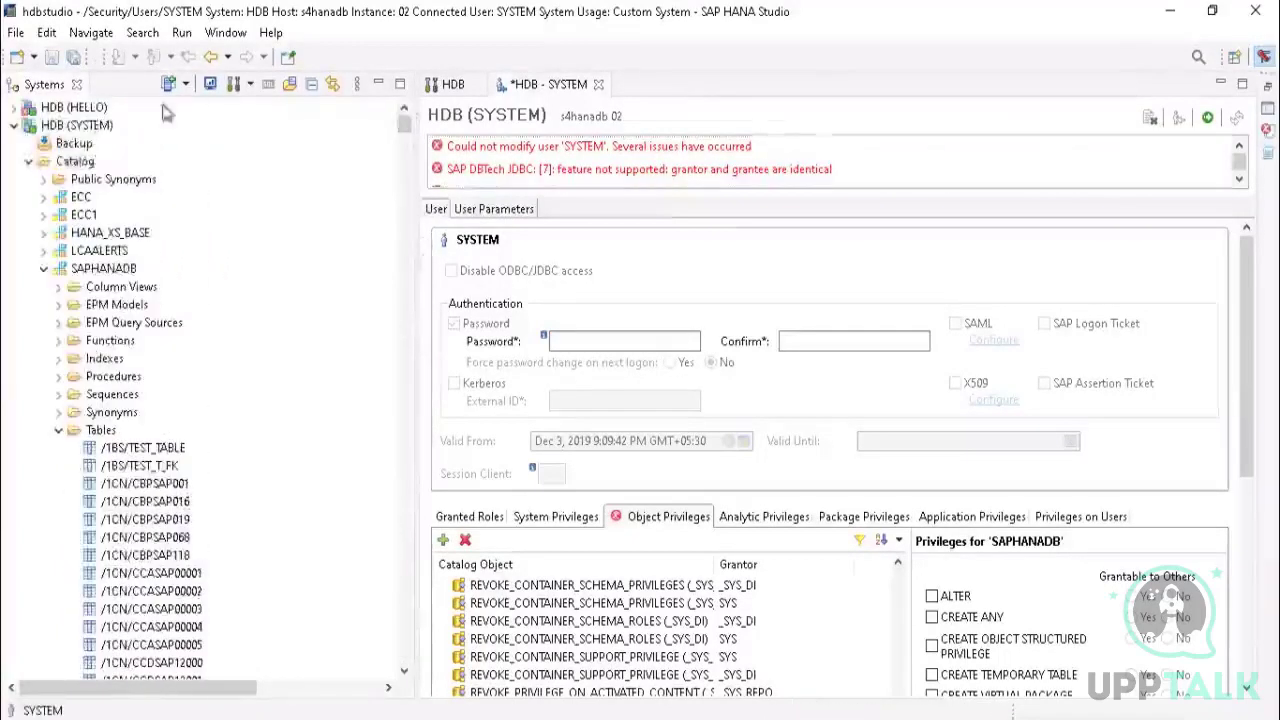
left_click(12, 124)
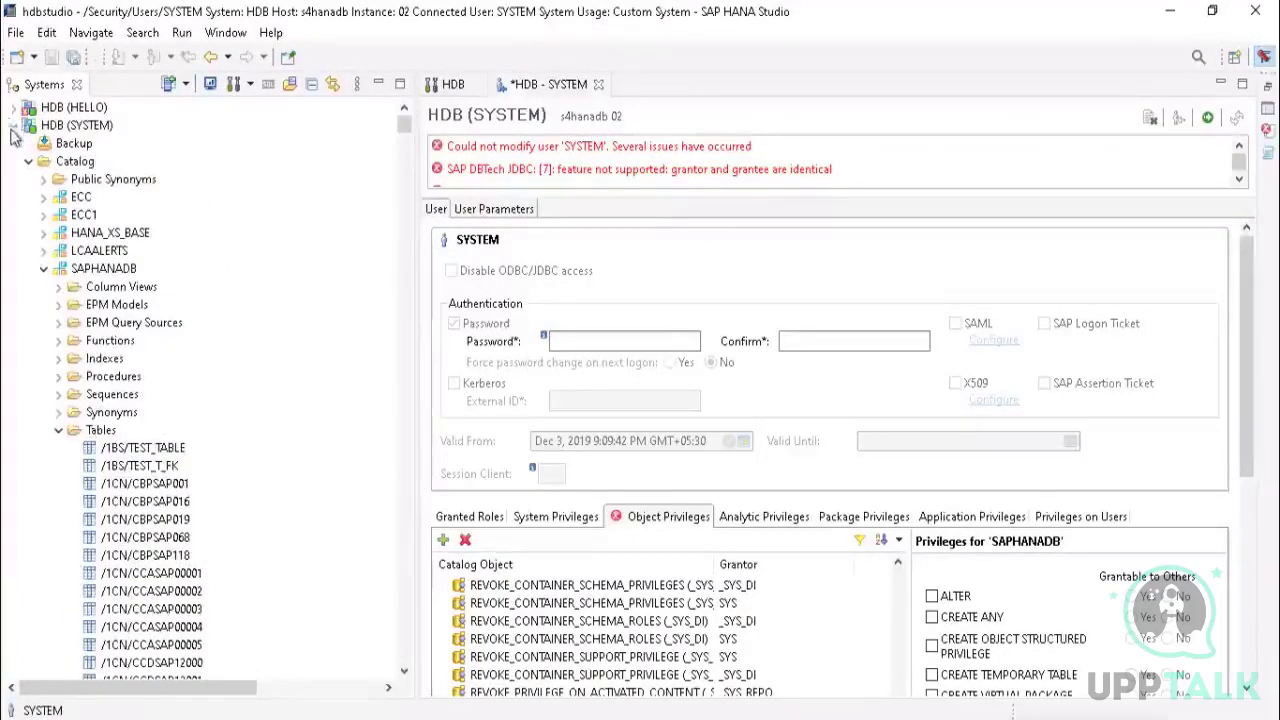
left_click(60, 110)
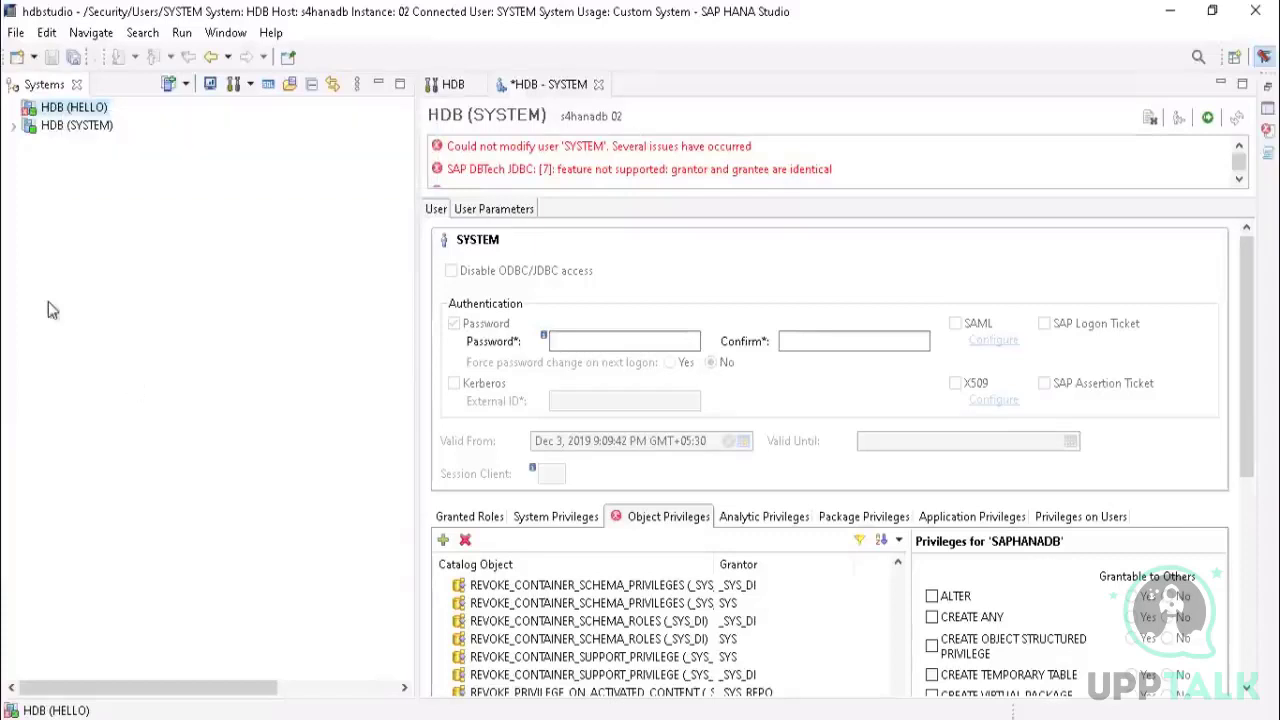
right_click(70, 114)
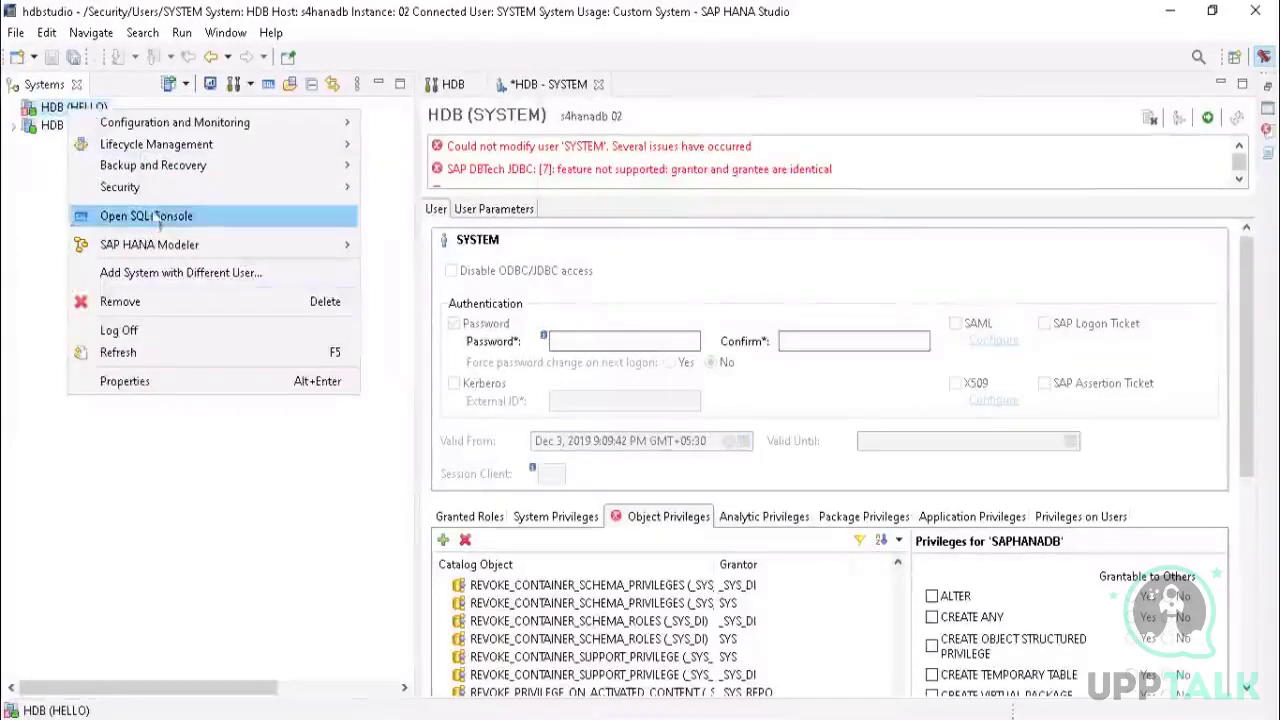
left_click(110, 305)
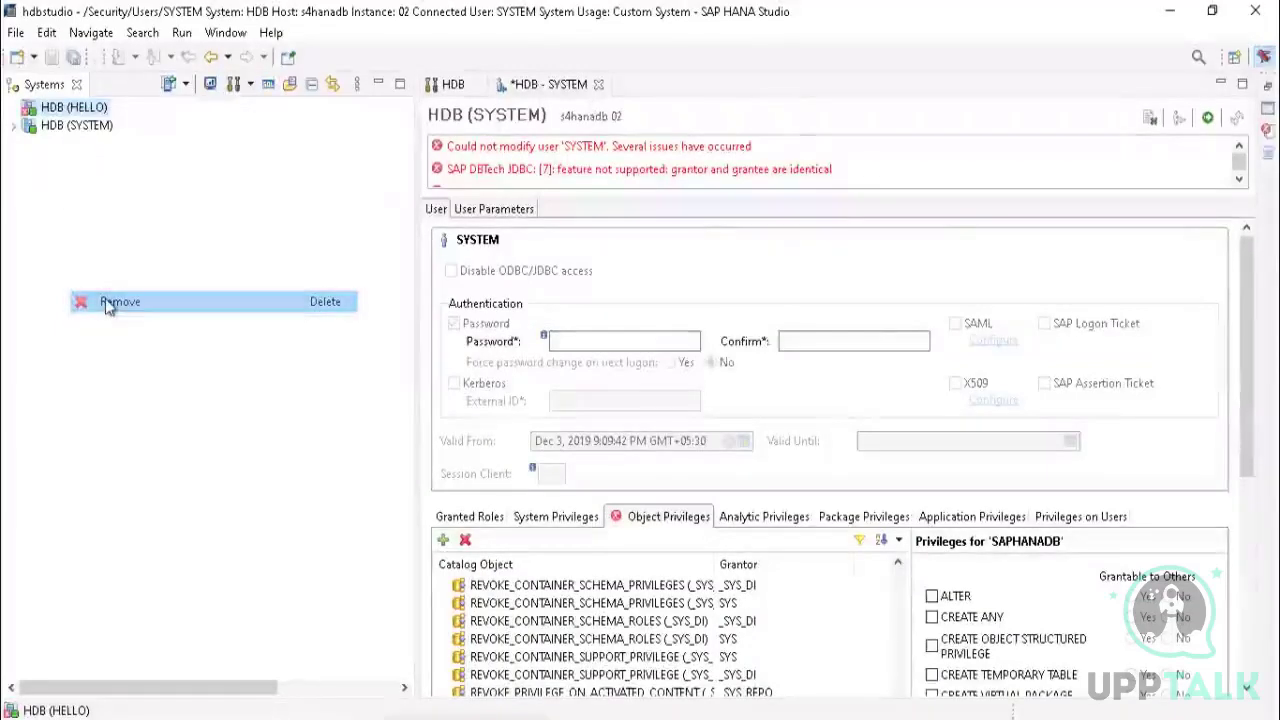
left_click(737, 381)
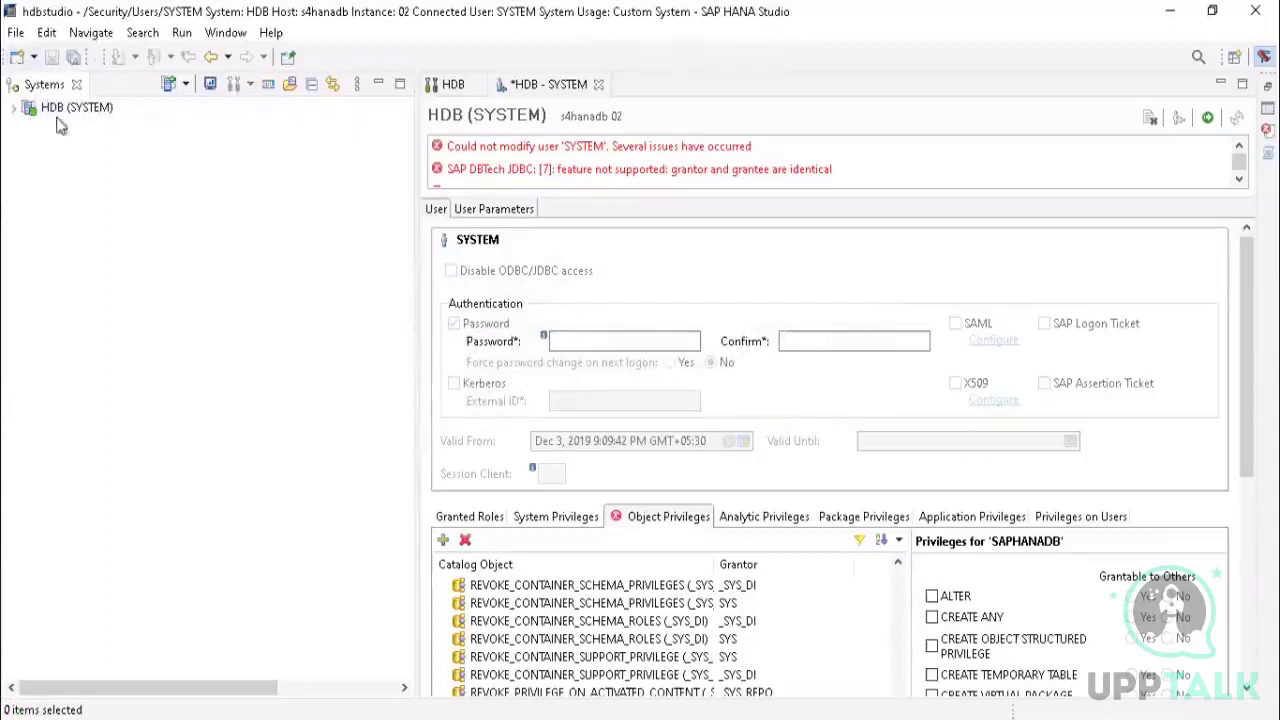
Step: Start adding the HDB system with a different user, authenticating by database user with the user name HELLO
right_click(76, 113)
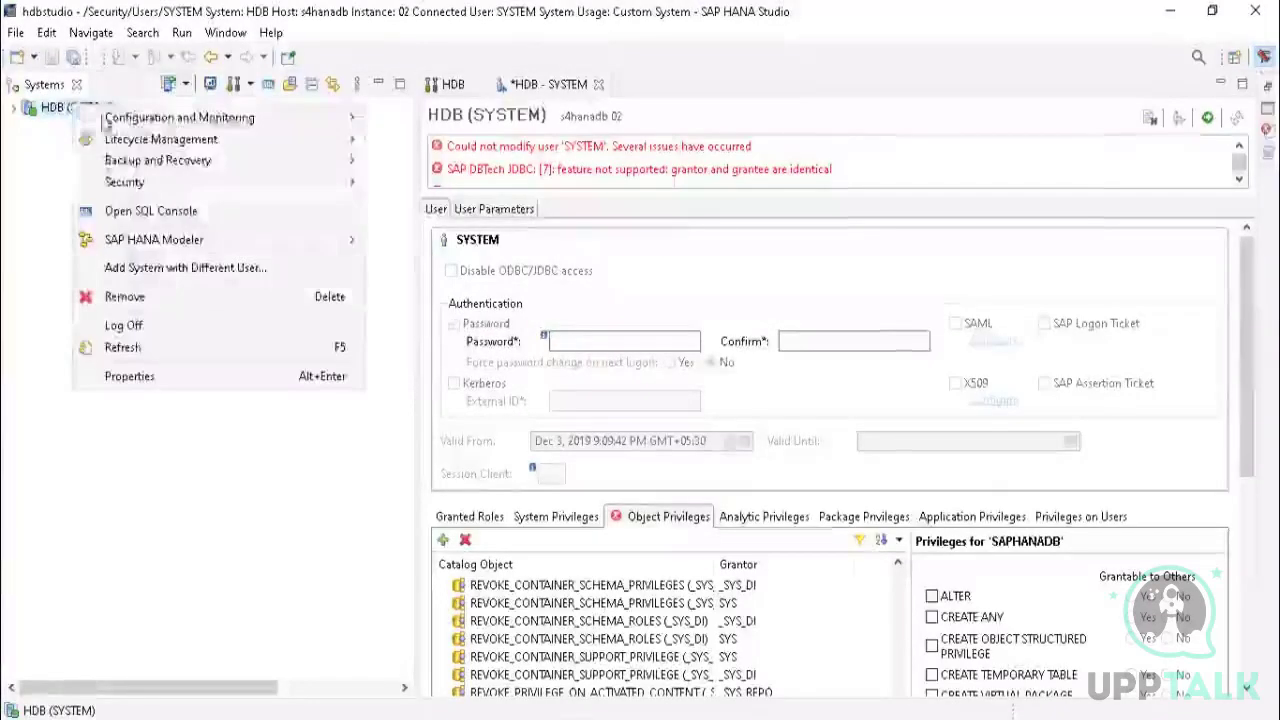
left_click(278, 281)
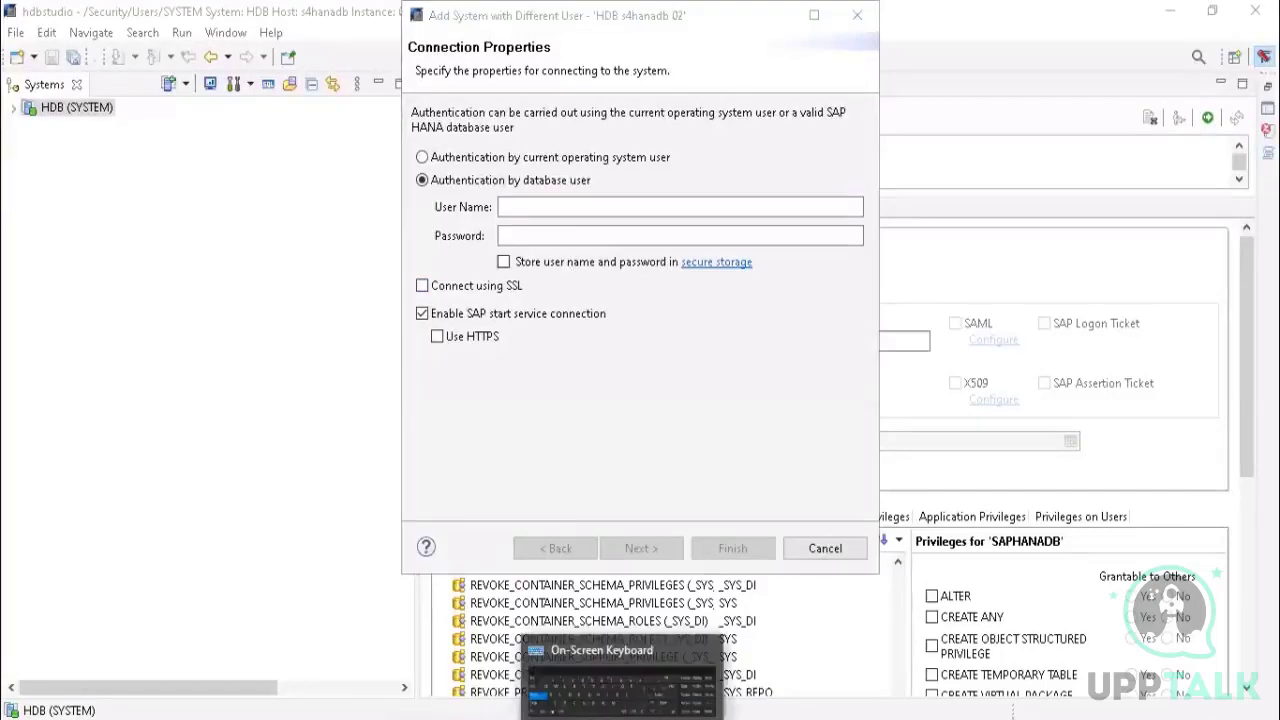
left_click(630, 670)
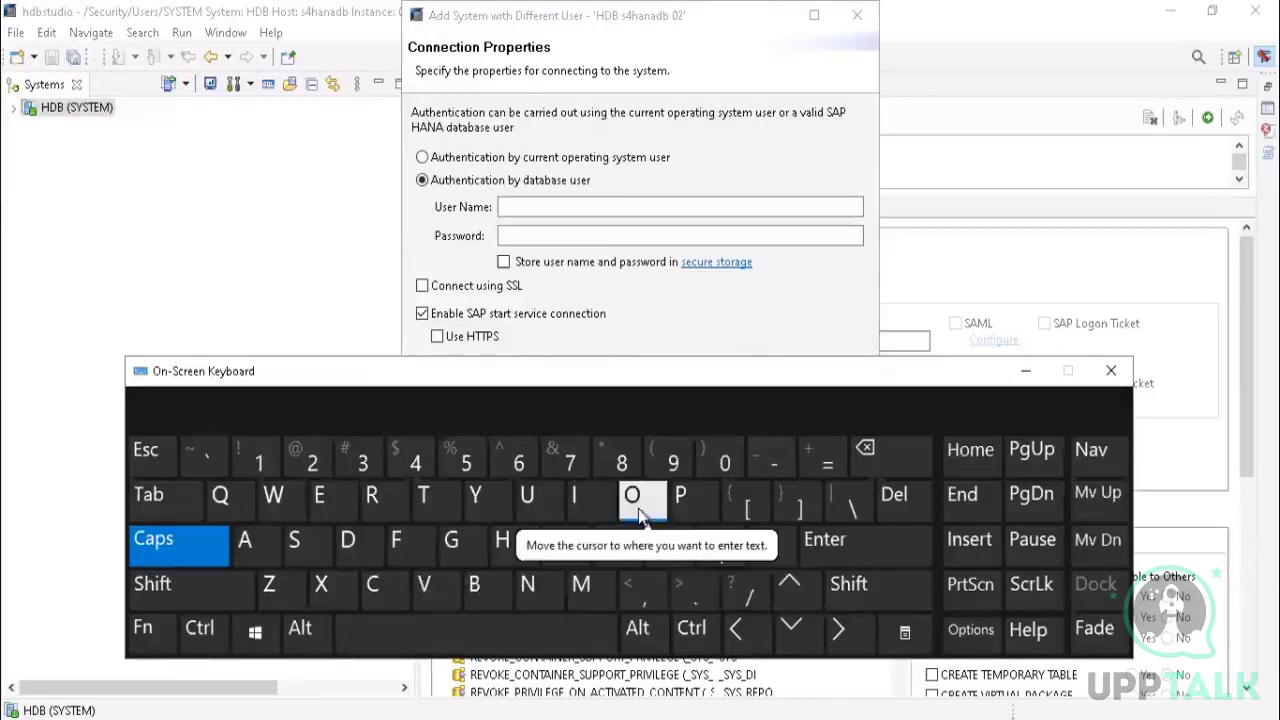
left_click(588, 207)
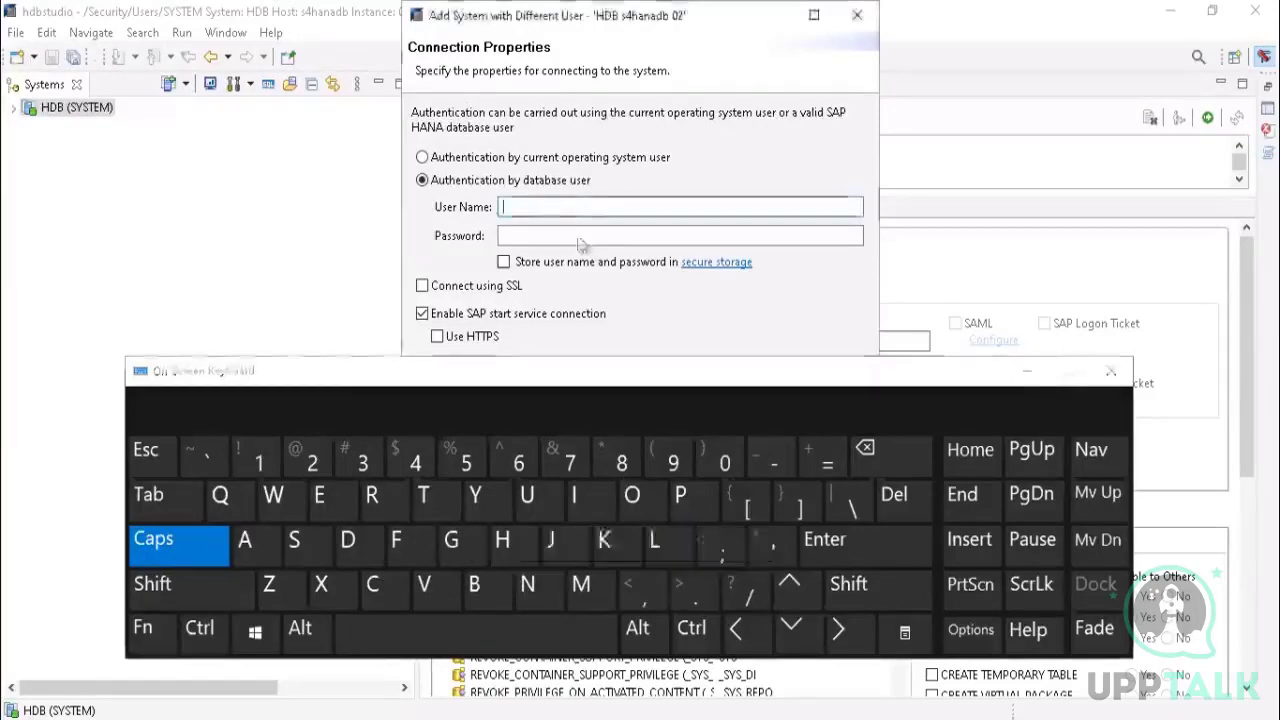
left_click(502, 539)
left_click(319, 494)
left_click(654, 539)
left_click(654, 539)
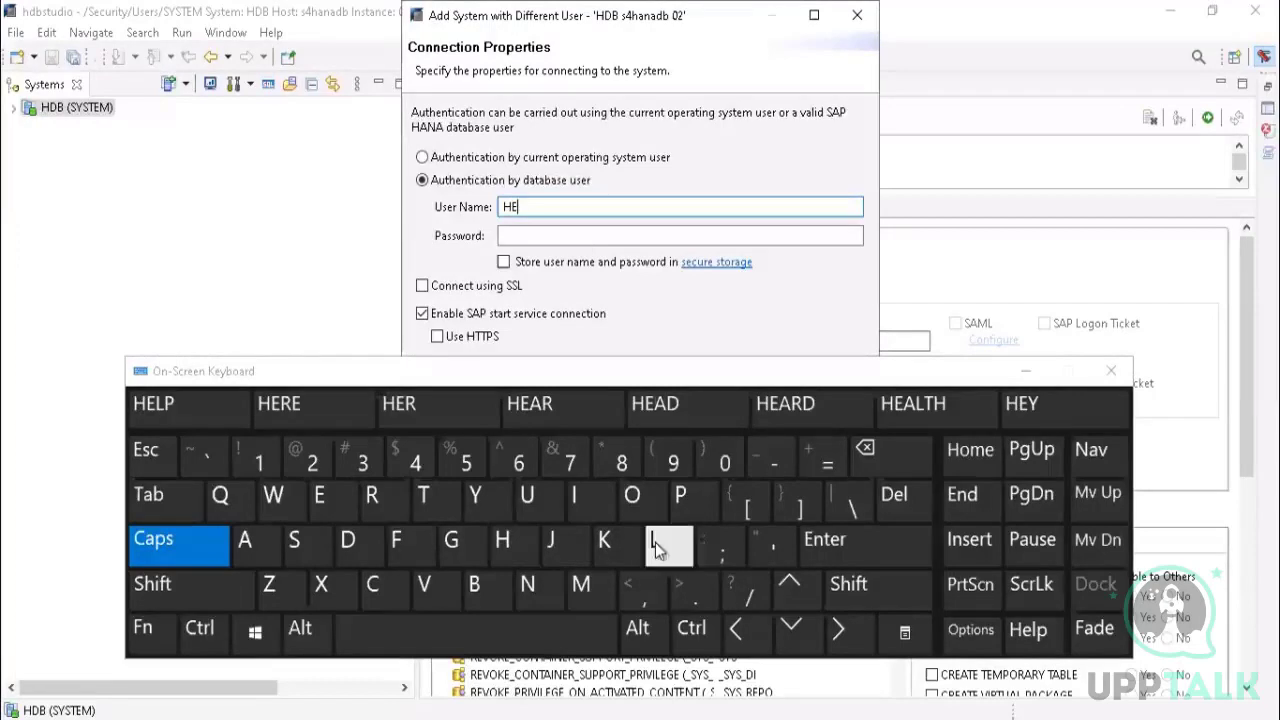
left_click(640, 505)
Step: Enter the account password for the HELLO database user in the connection properties
left_click(594, 237)
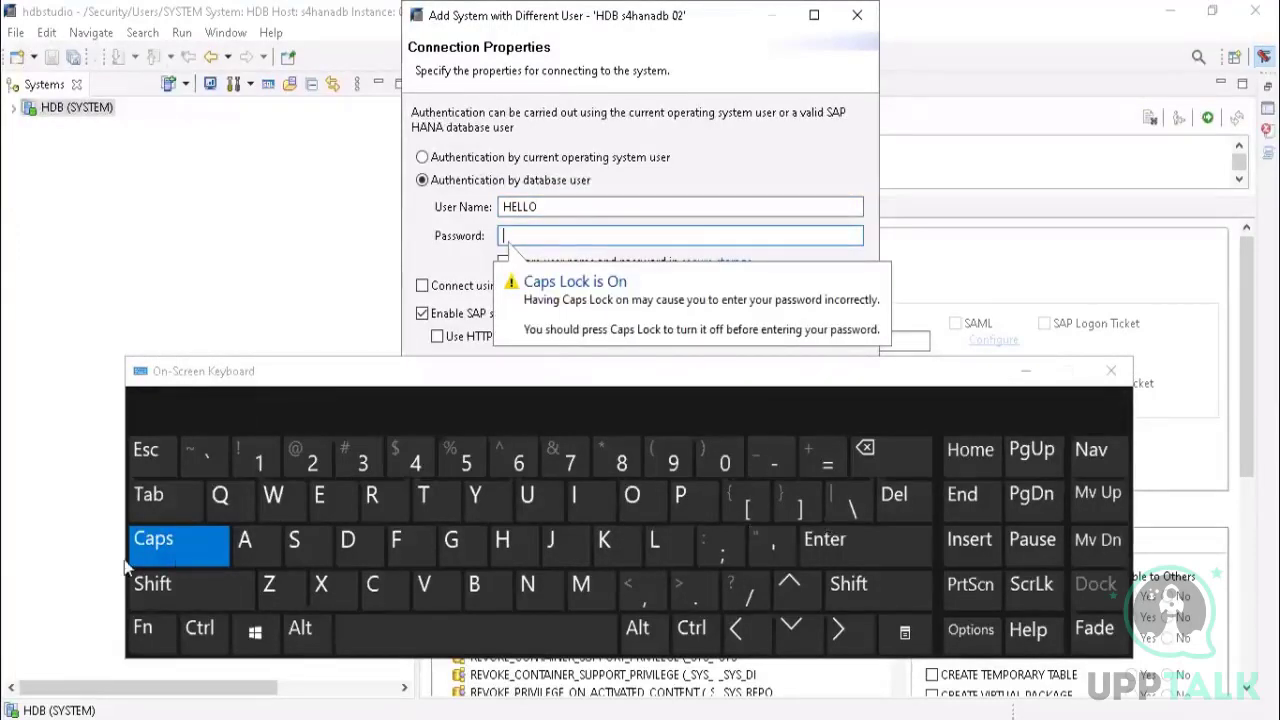
left_click(181, 556)
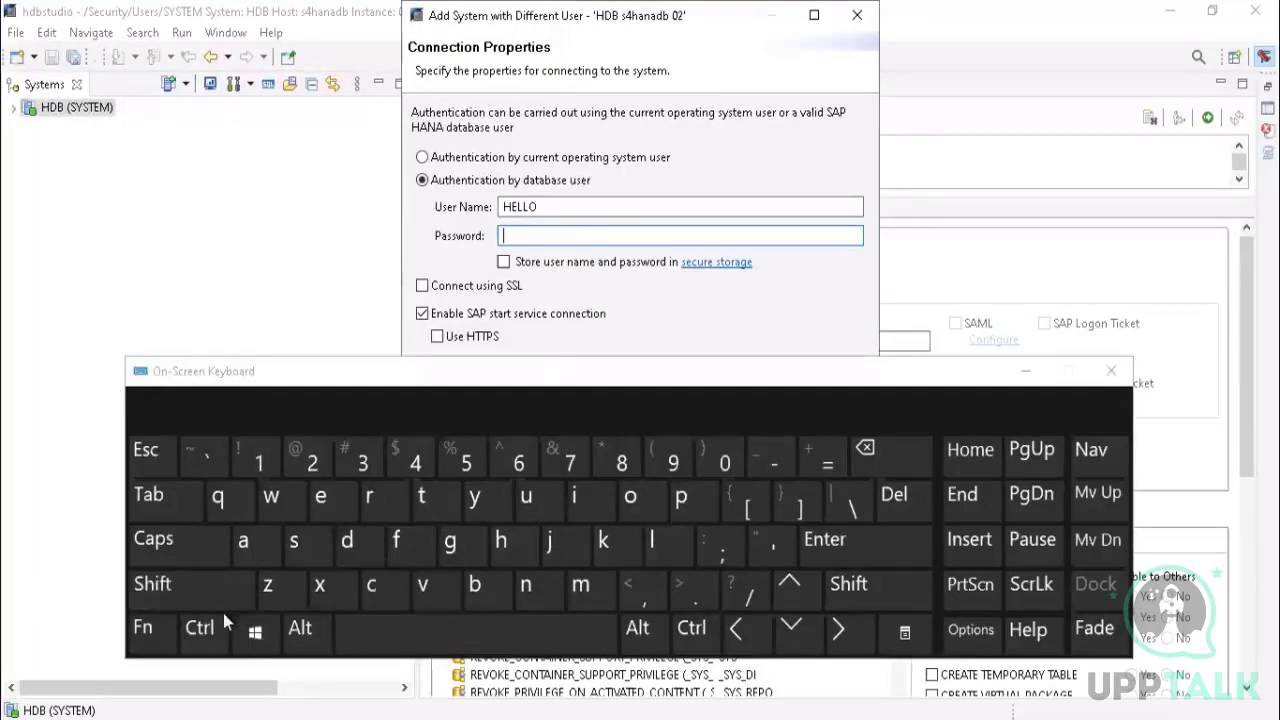
left_click(669, 550)
left_click(640, 500)
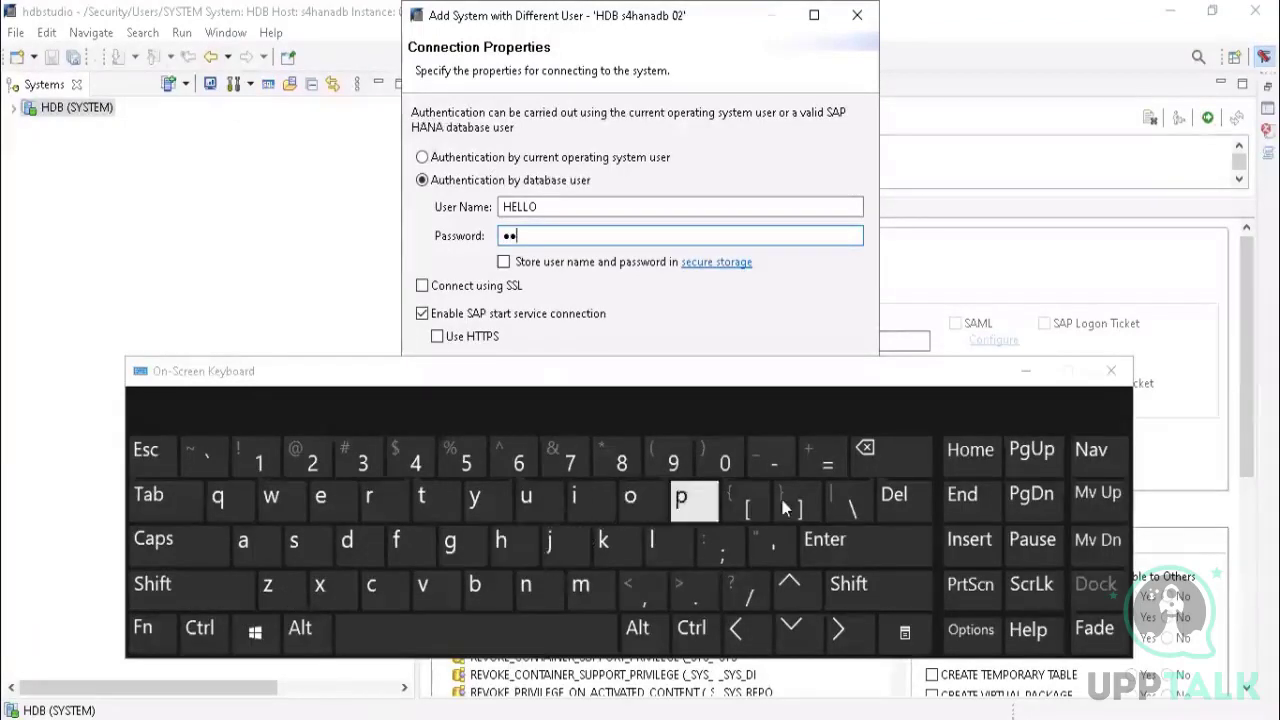
left_click(891, 449)
left_click(893, 450)
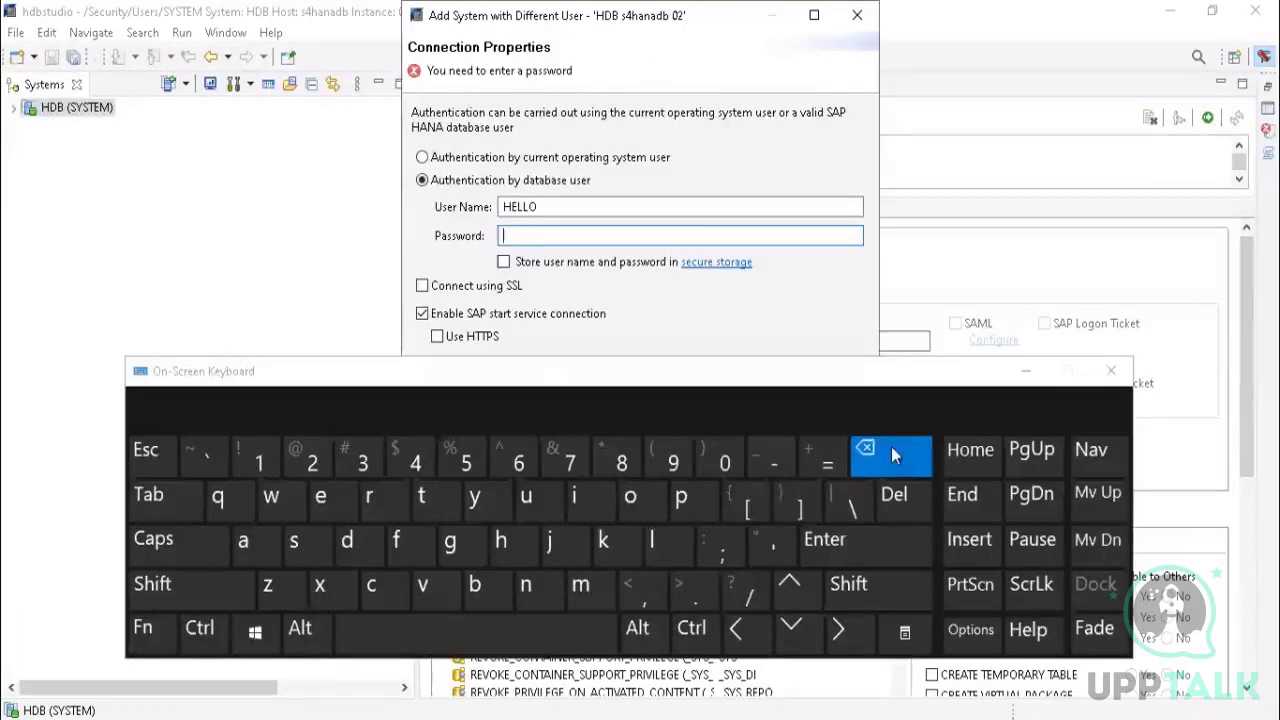
left_click(703, 508)
left_click(633, 496)
left_click(664, 543)
left_click(636, 497)
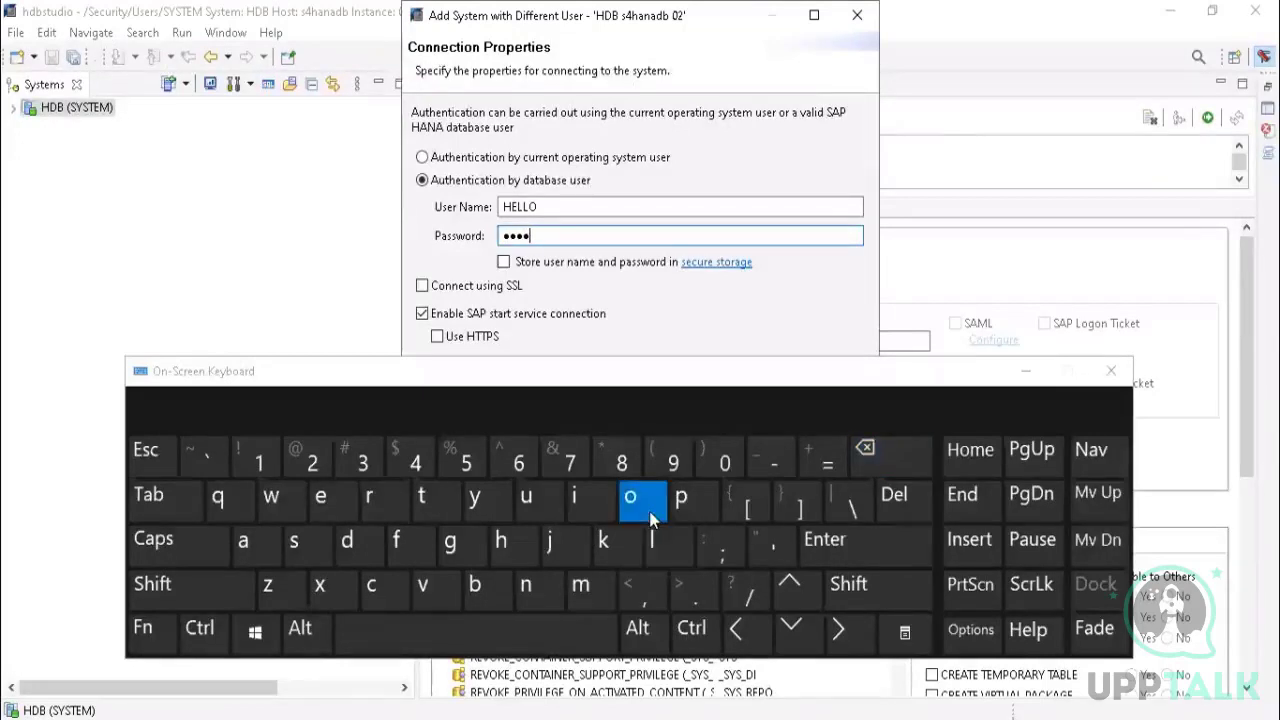
left_click(725, 463)
left_click(673, 462)
left_click(621, 462)
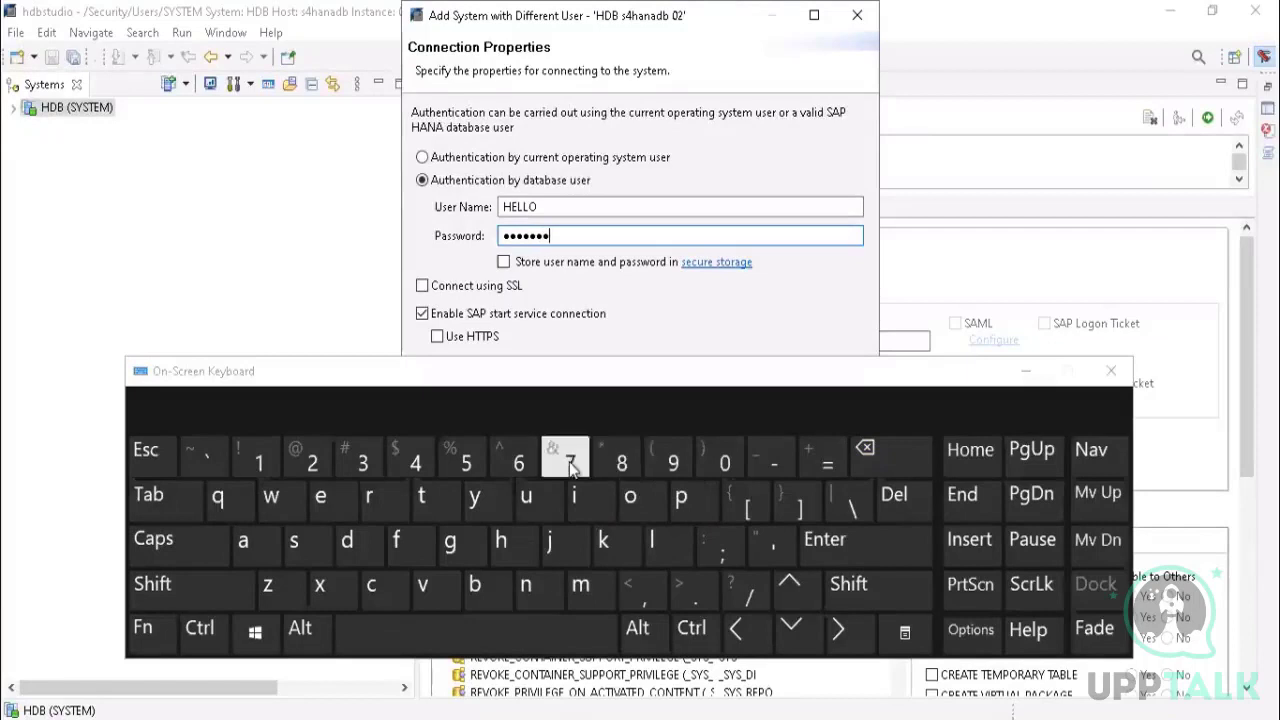
left_click(570, 463)
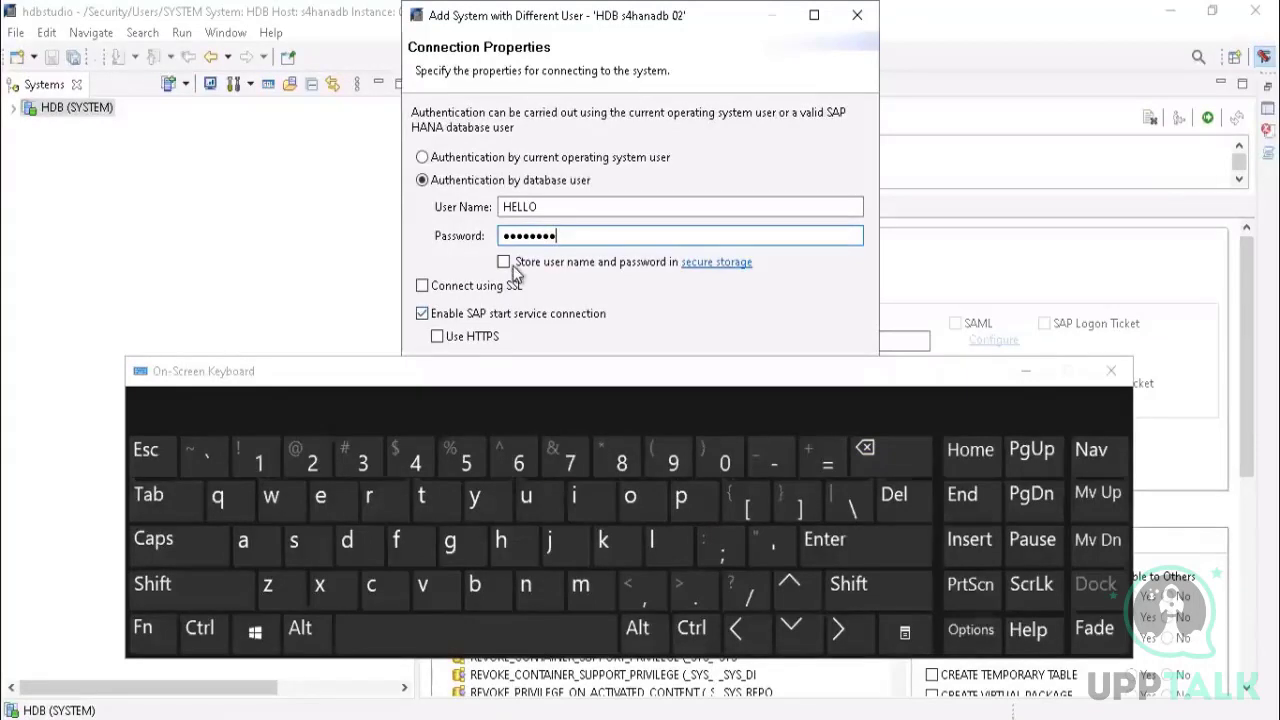
Step: Try to connect to HDB as HELLO, declining the operating system user connection and closing the connection dialog
left_click(825, 540)
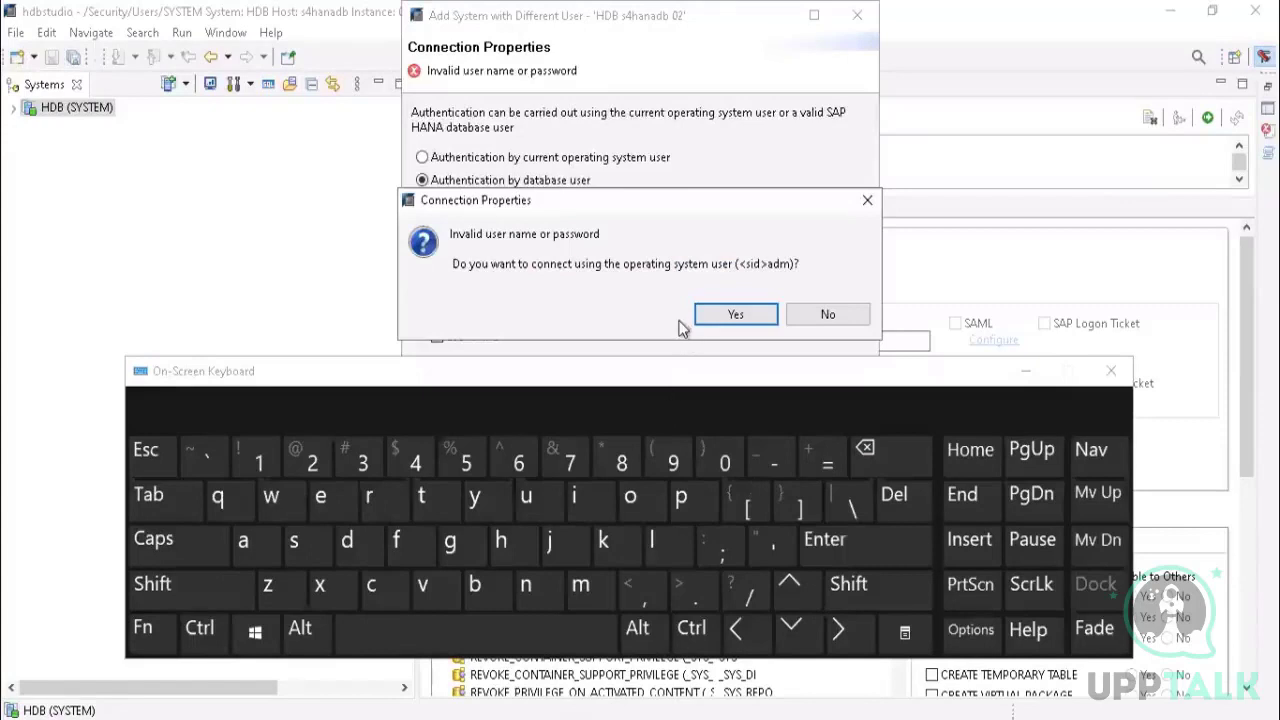
left_click(830, 315)
left_click(1025, 371)
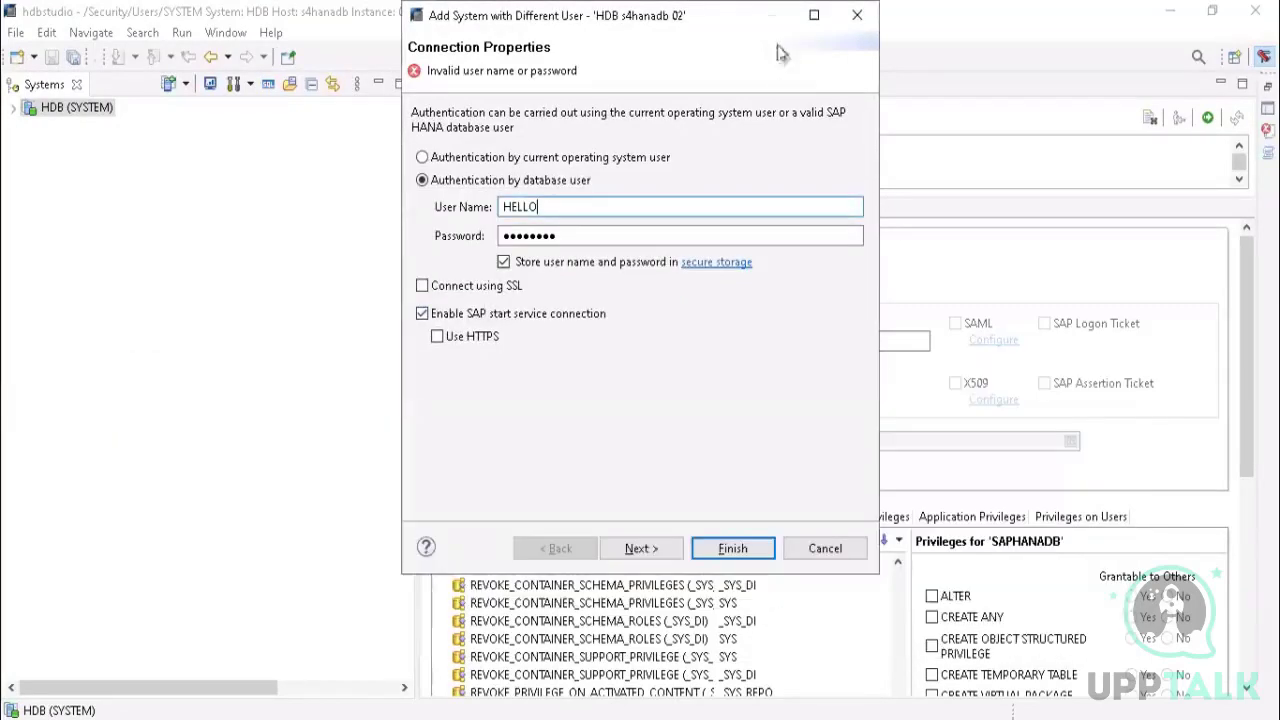
left_click(857, 15)
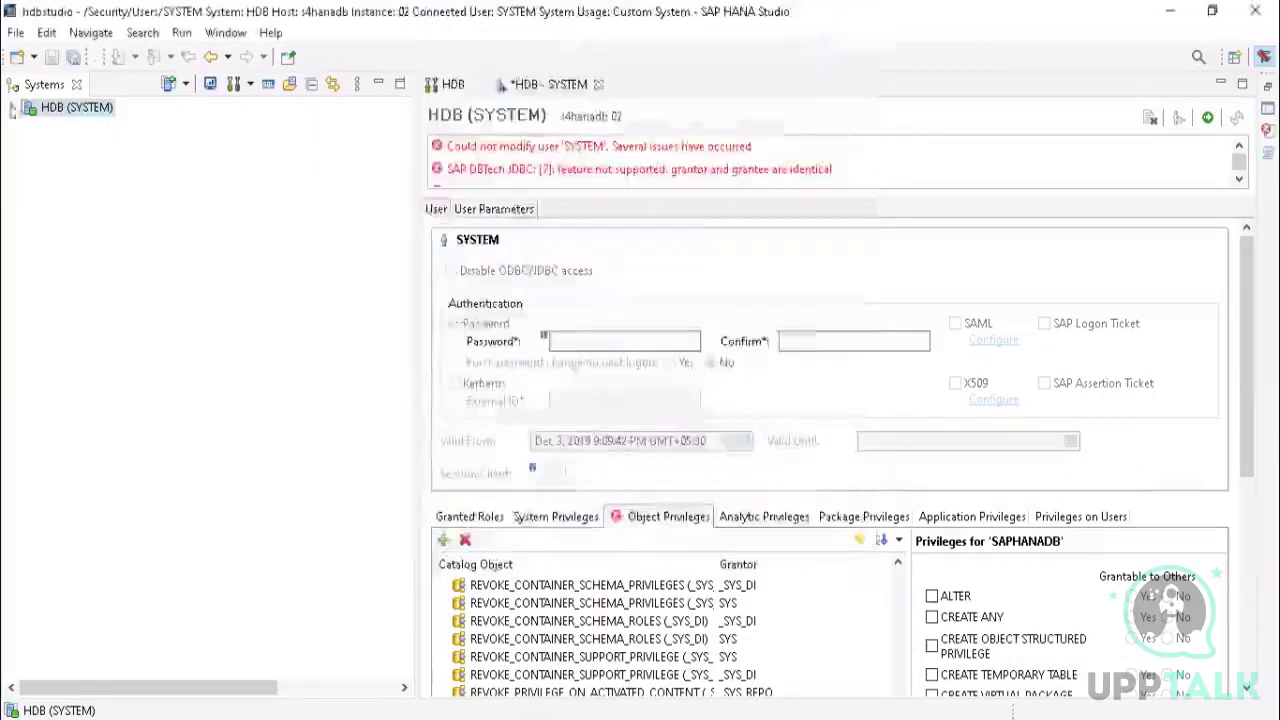
Step: Open the HELLO user from the security users of the HDB (SYSTEM) system
left_click(12, 108)
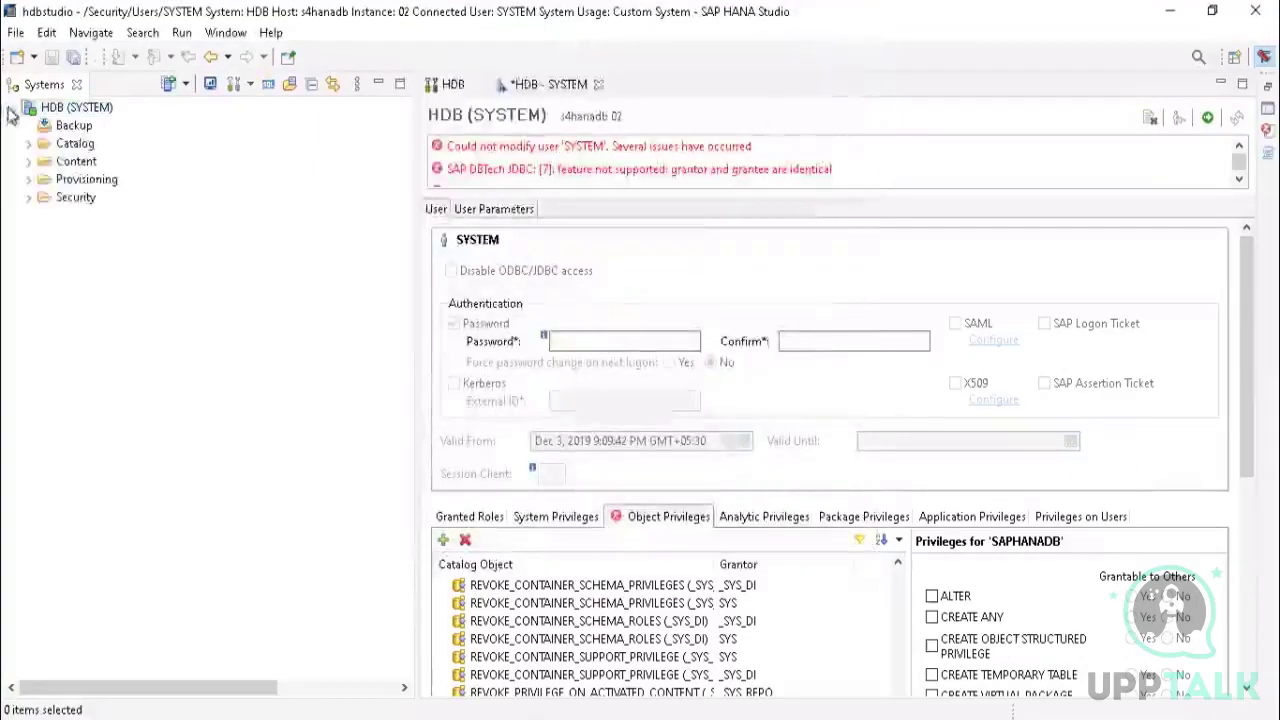
left_click(28, 199)
left_click(43, 234)
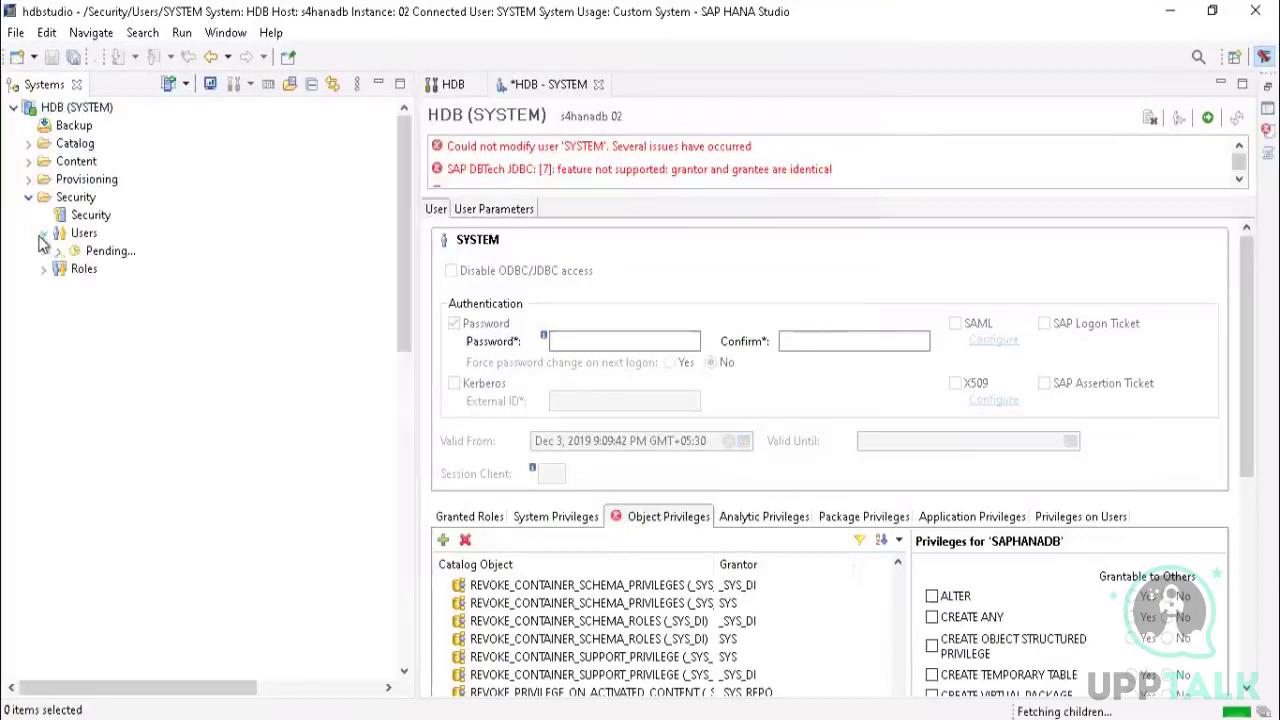
scroll(160, 430, "down", 4)
scroll(160, 430, "down", 3)
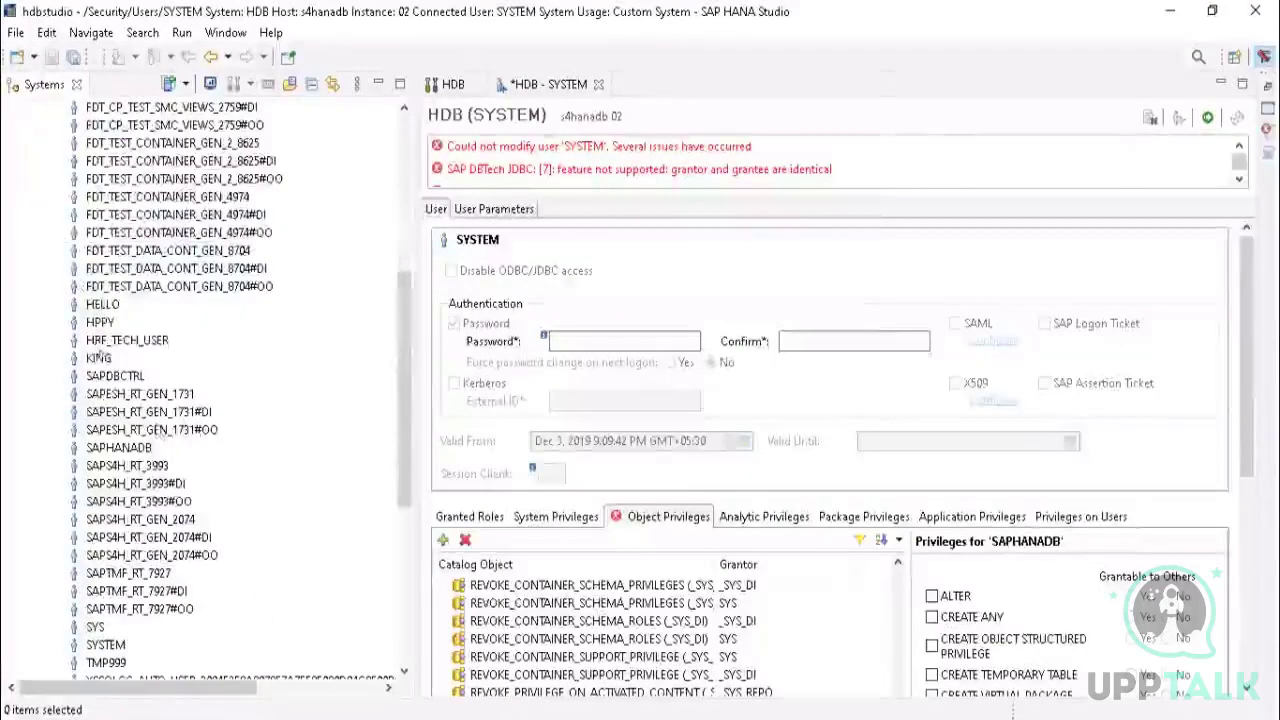
double_click(103, 305)
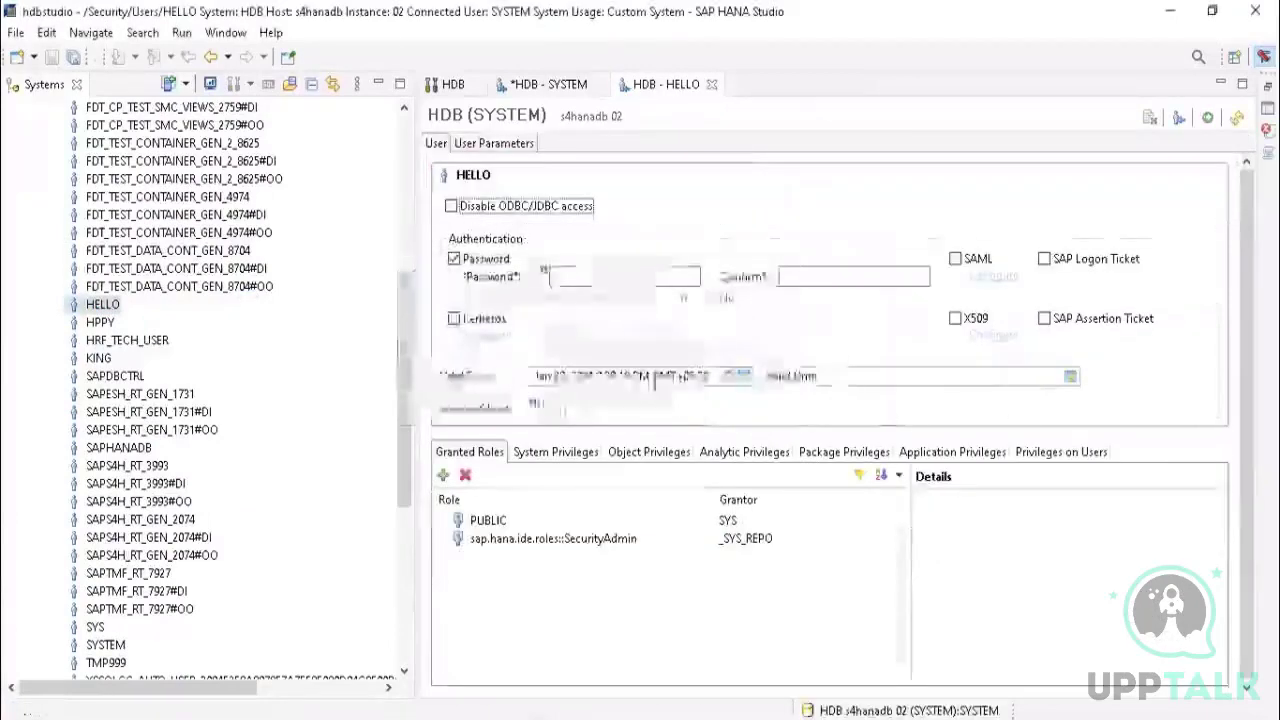
Step: Enter a new account password for the HELLO user
left_click(564, 276)
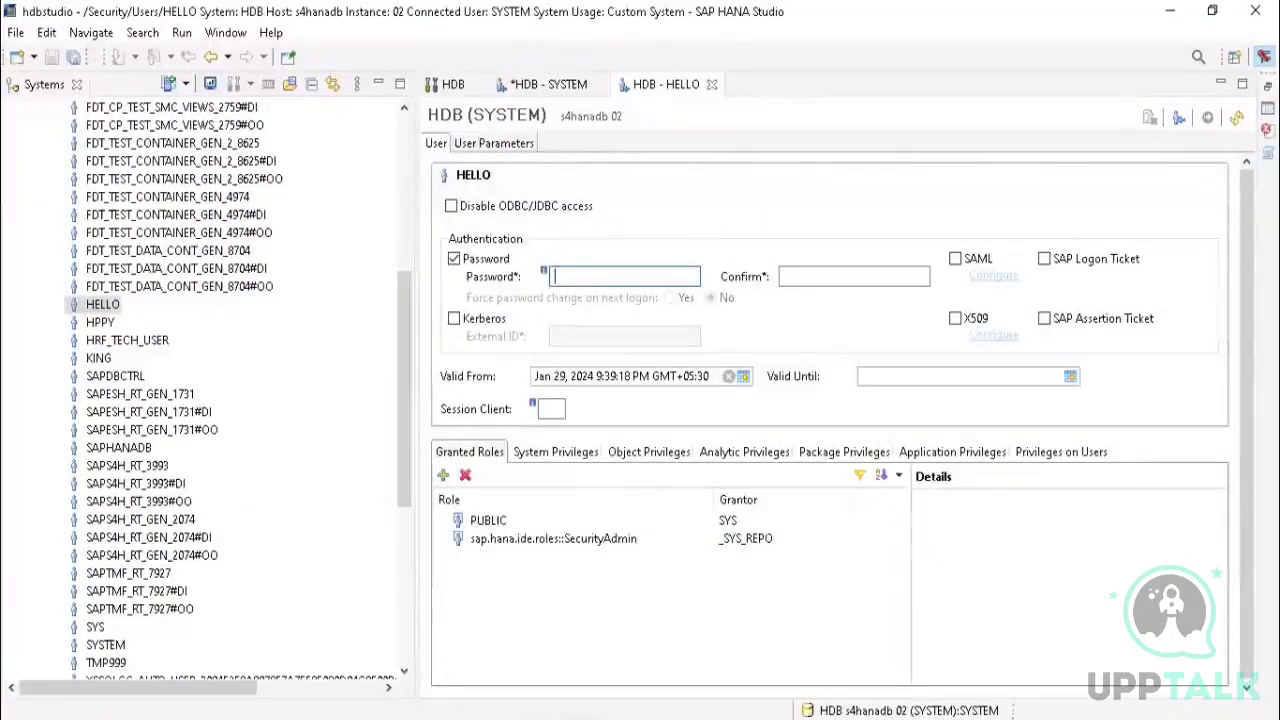
key("ctrl+super+o")
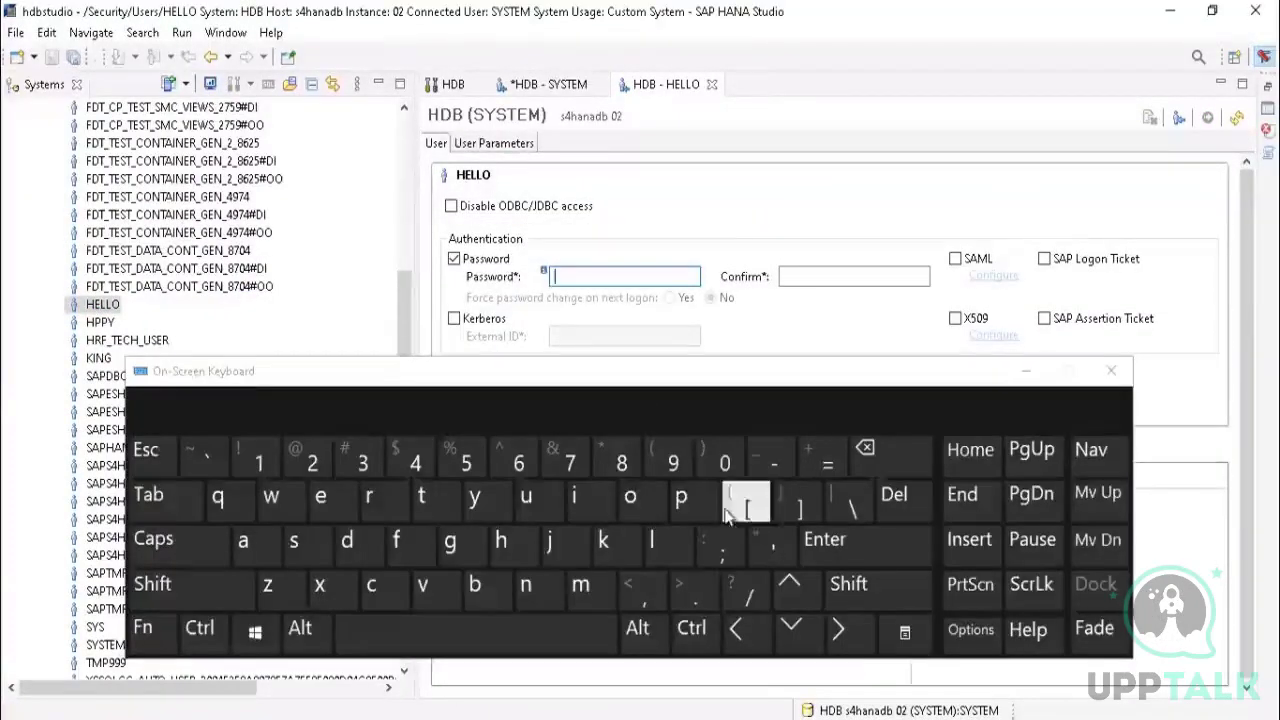
left_click(681, 497)
left_click(631, 497)
left_click(651, 541)
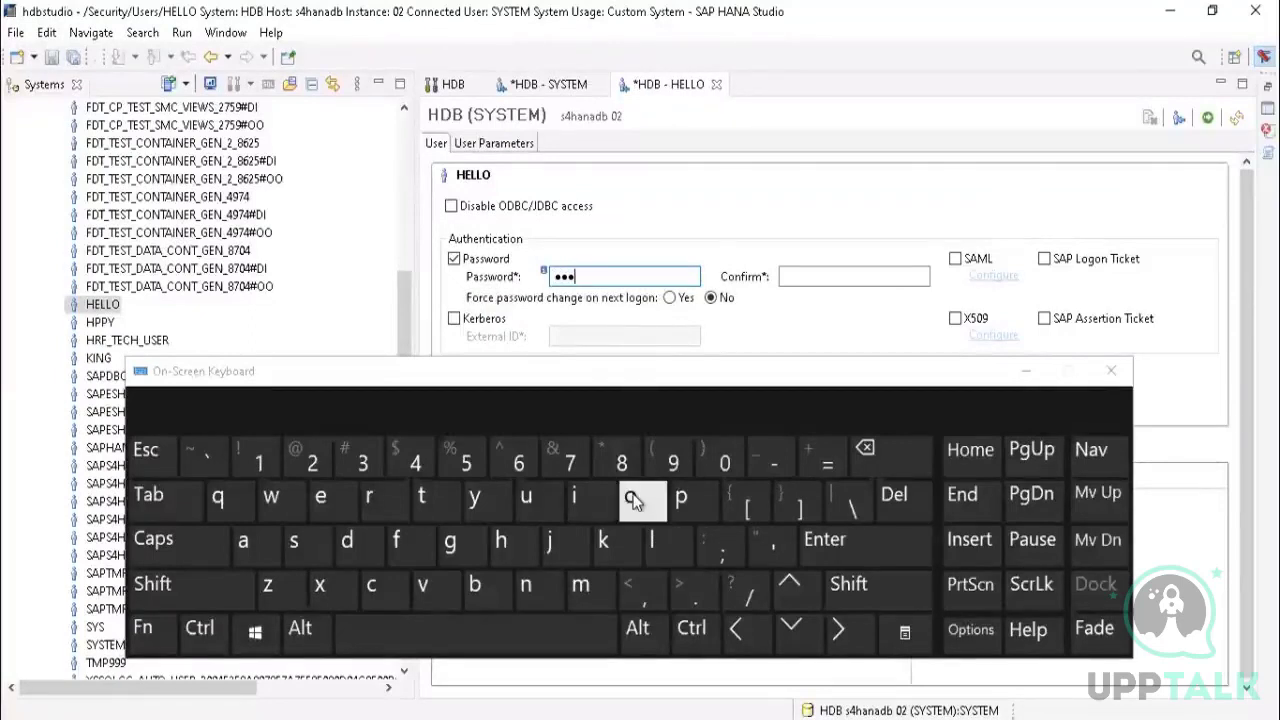
left_click(725, 460)
left_click(673, 460)
left_click(621, 460)
left_click(565, 462)
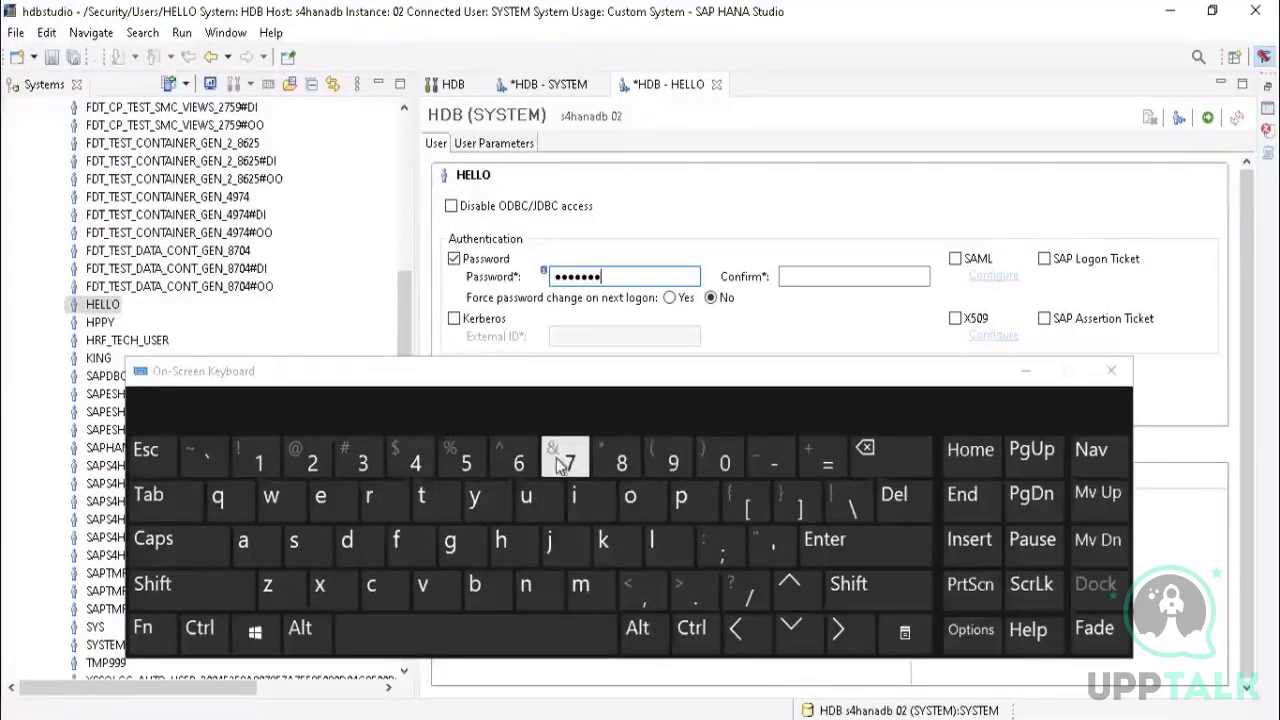
left_click(563, 463)
Step: Repeat the new password in the HELLO user's confirmation field and deploy the user change
left_click(825, 278)
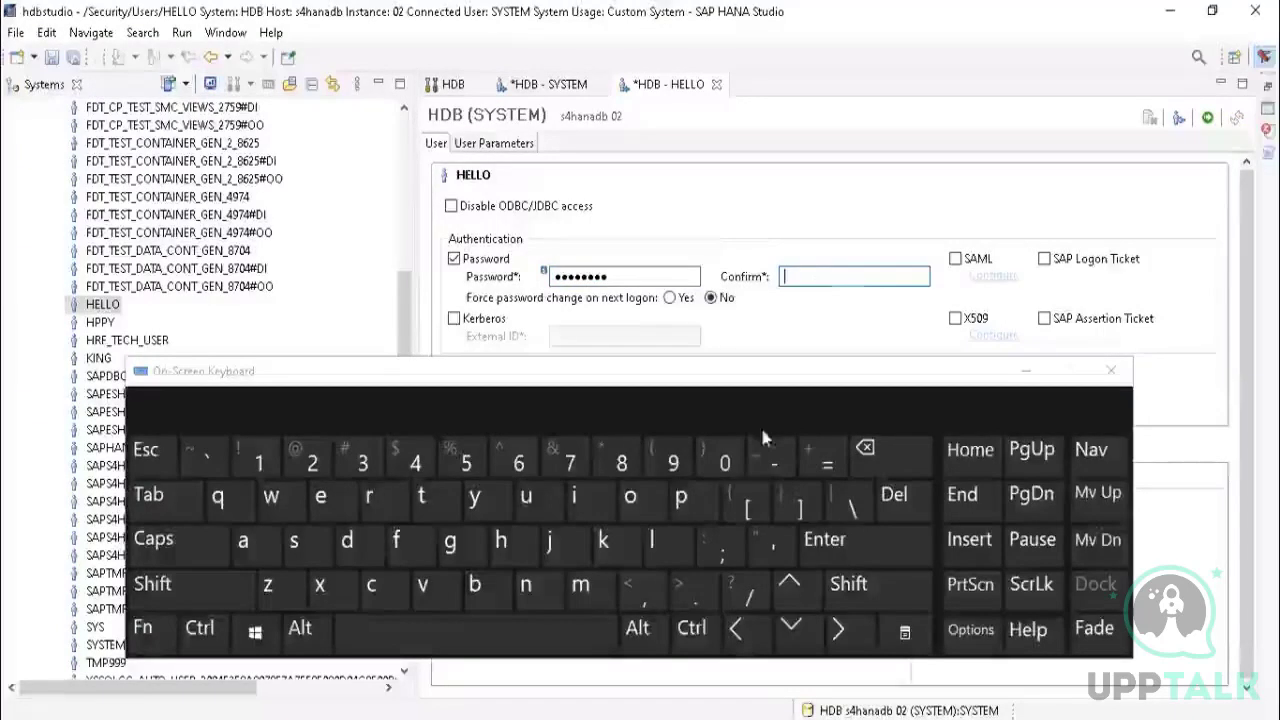
left_click(681, 497)
left_click(631, 497)
left_click(651, 541)
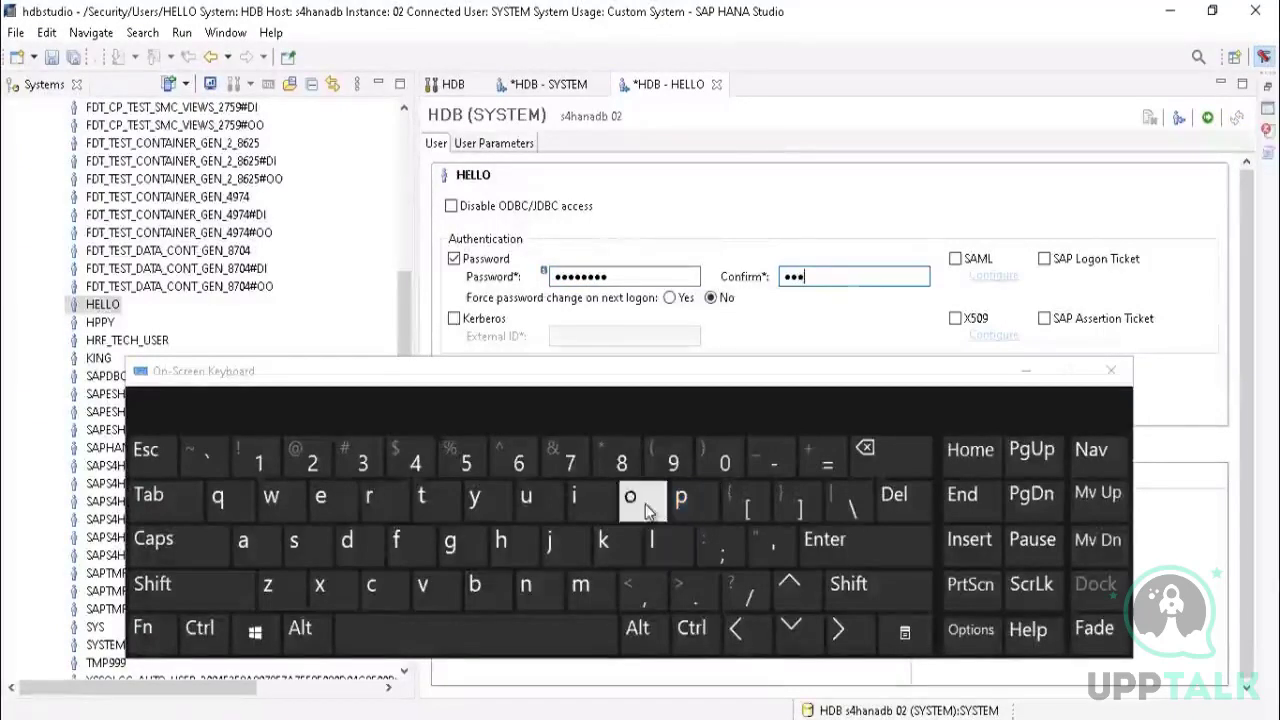
left_click(725, 460)
left_click(673, 460)
left_click(621, 462)
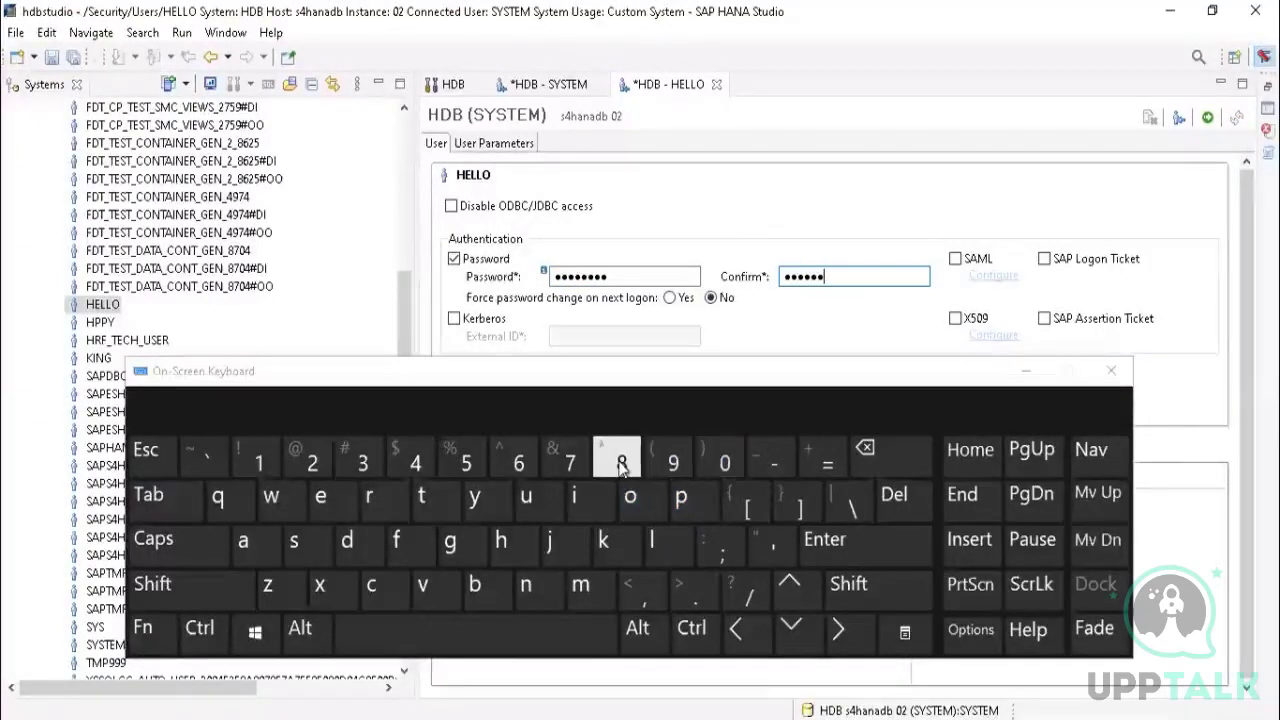
left_click(570, 460)
left_click(570, 460)
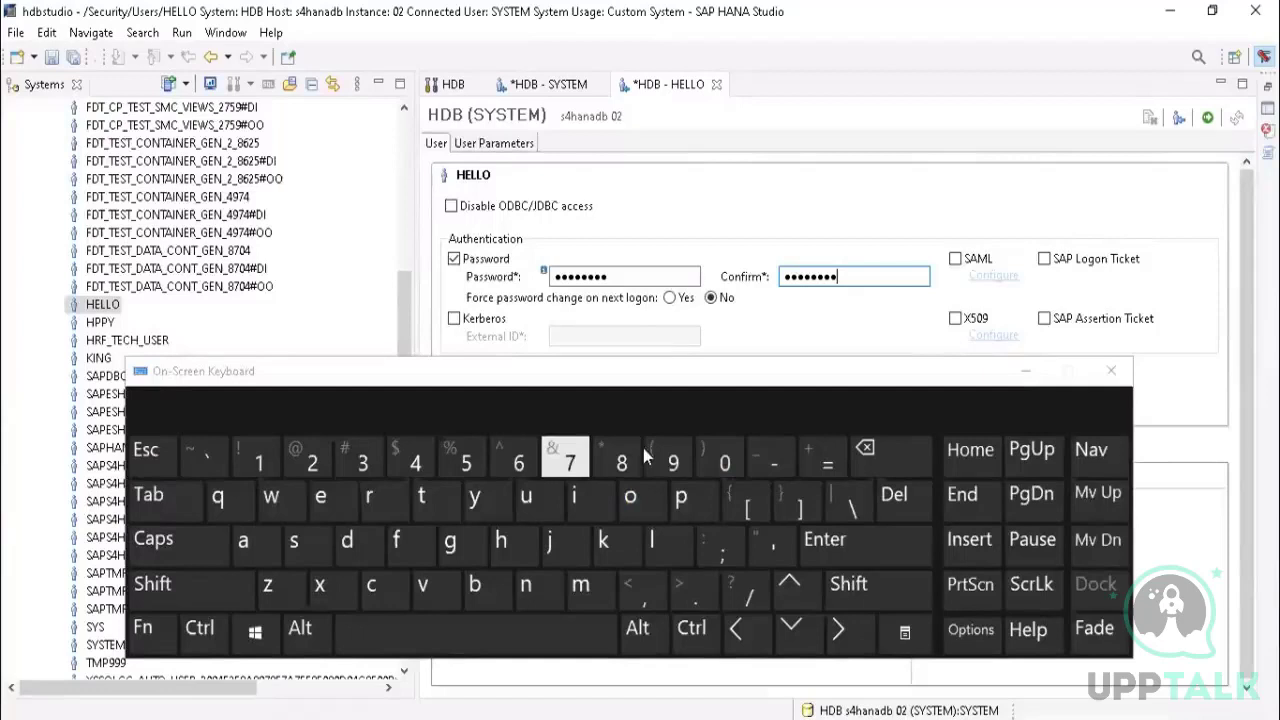
left_click(1025, 376)
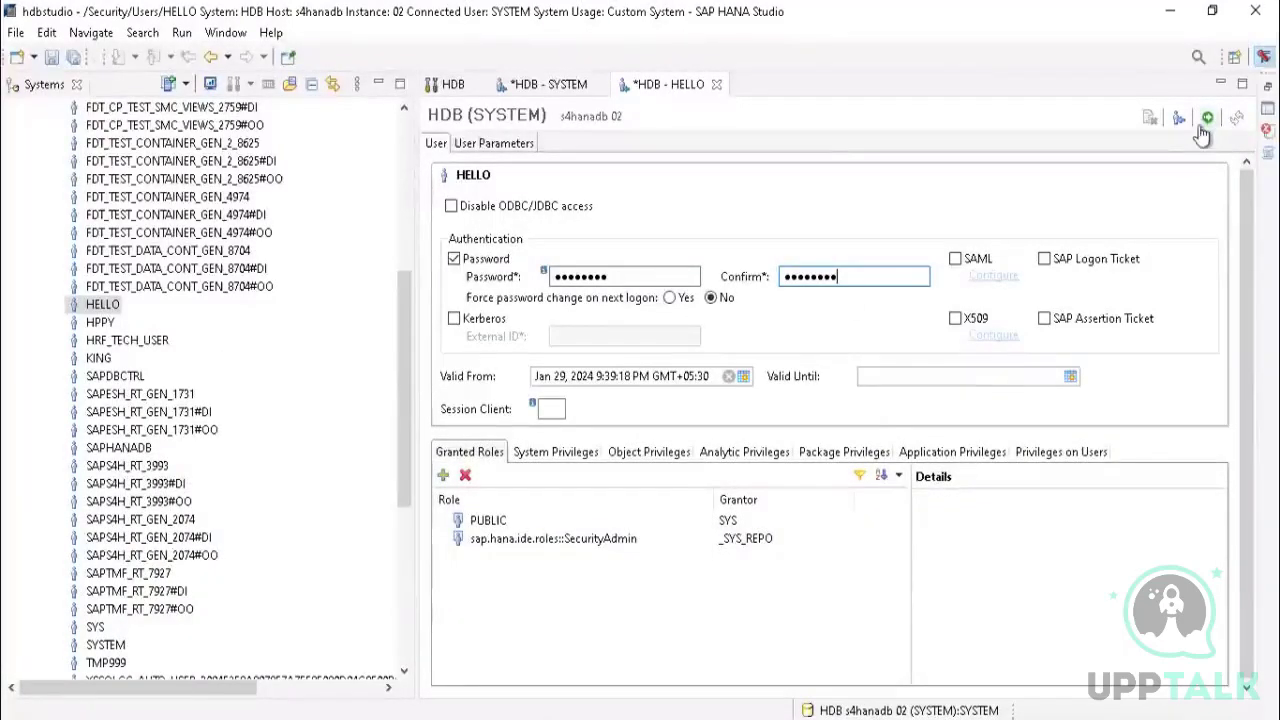
left_click(1208, 119)
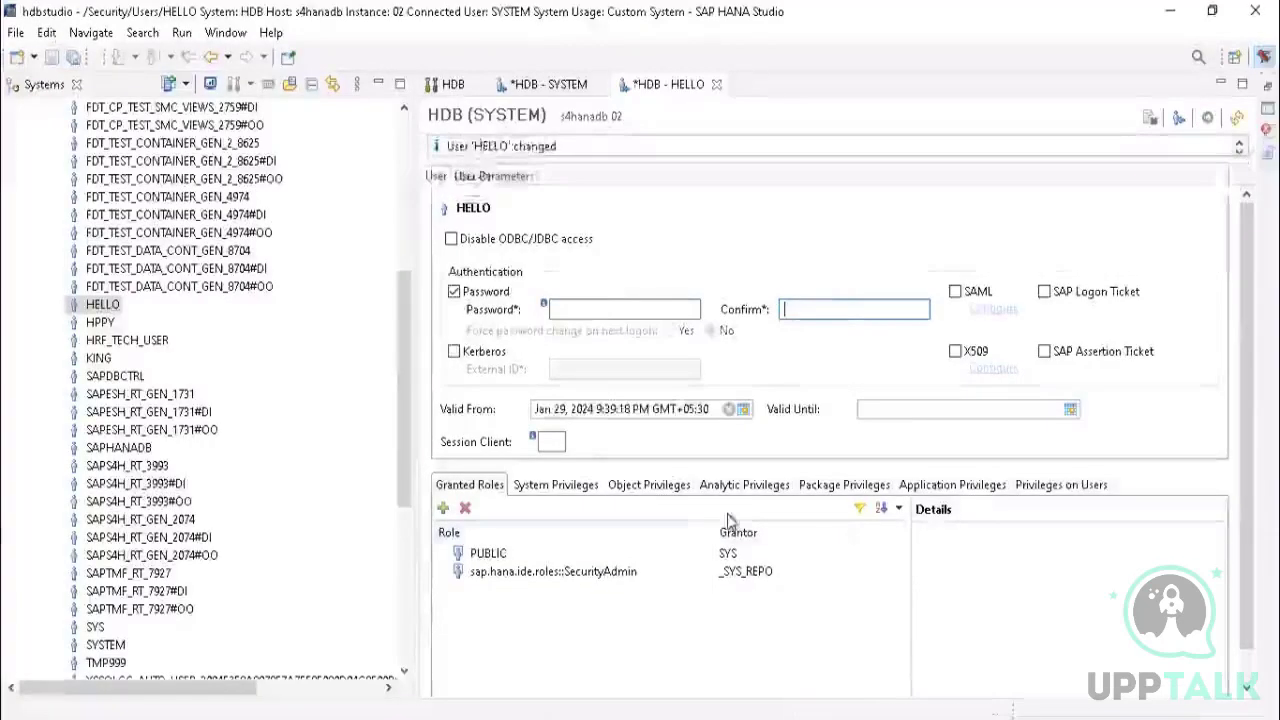
Step: Start adding the HDB (SYSTEM) system with a different user, using HELLO as the database user name
left_click_drag(401, 303, 404, 133)
right_click(63, 113)
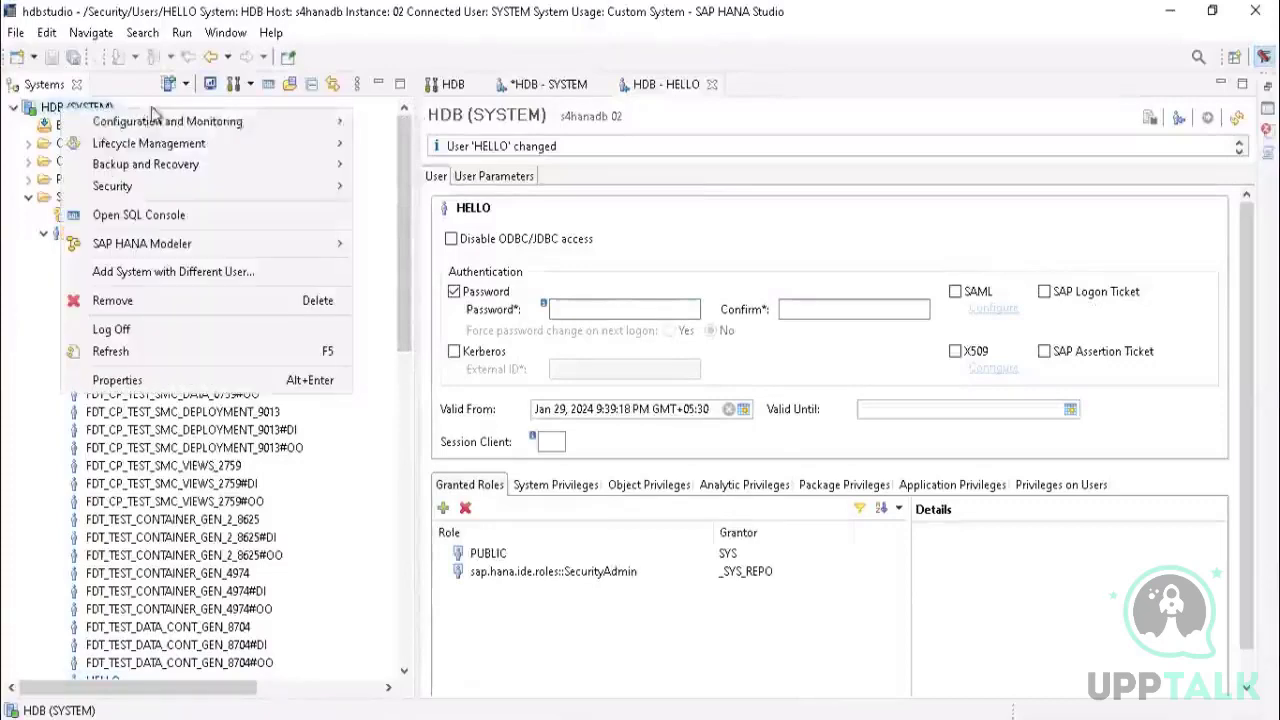
left_click(224, 277)
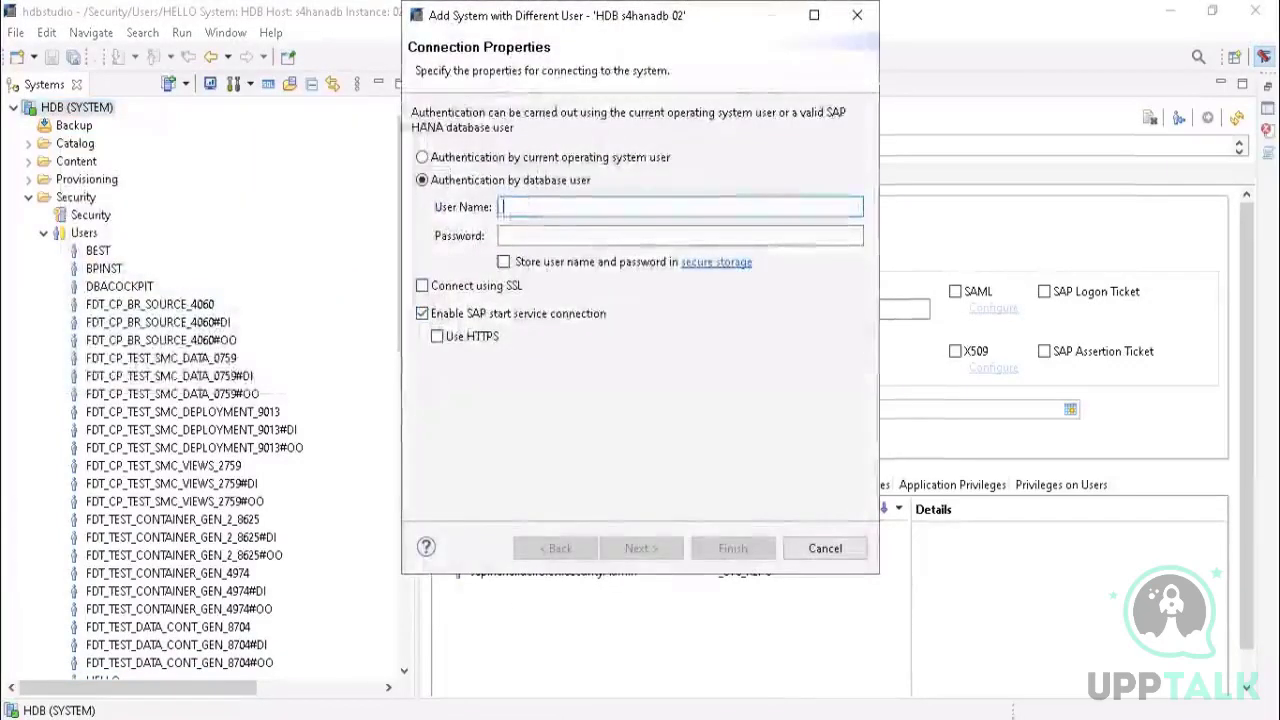
key("ctrl+super+o")
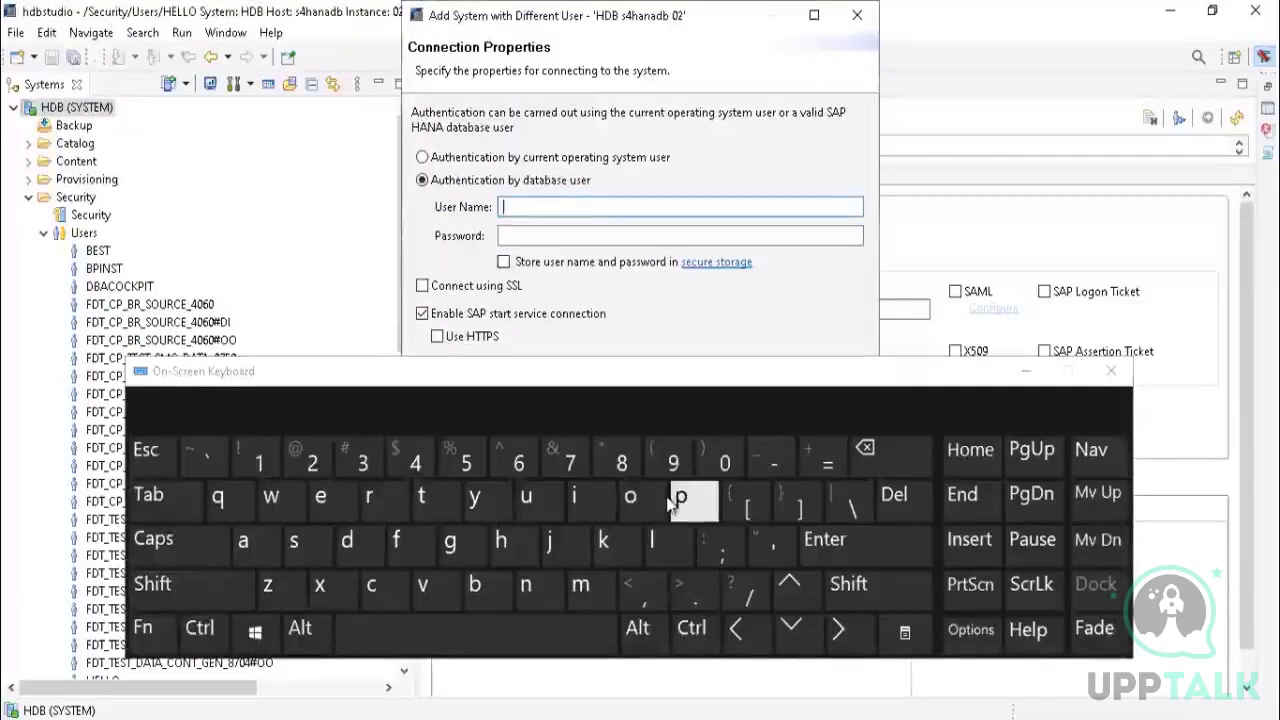
left_click(503, 541)
left_click(345, 505)
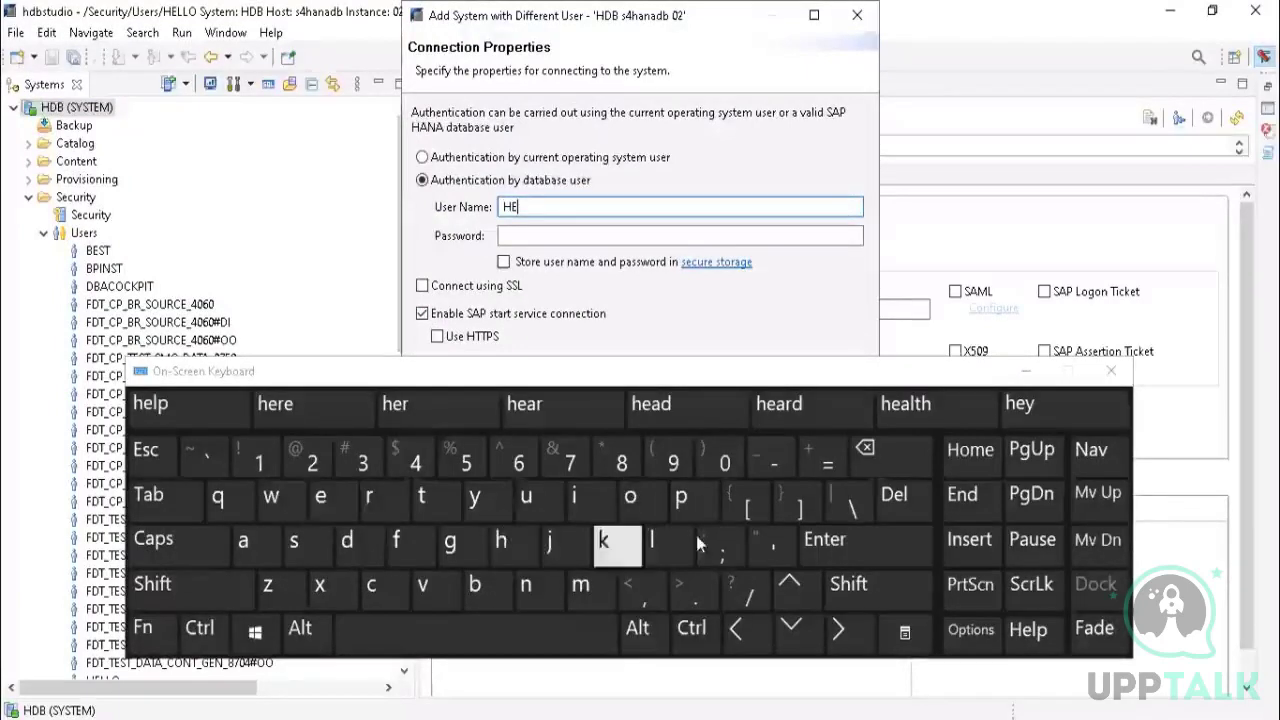
left_click(651, 540)
left_click(651, 540)
left_click(630, 497)
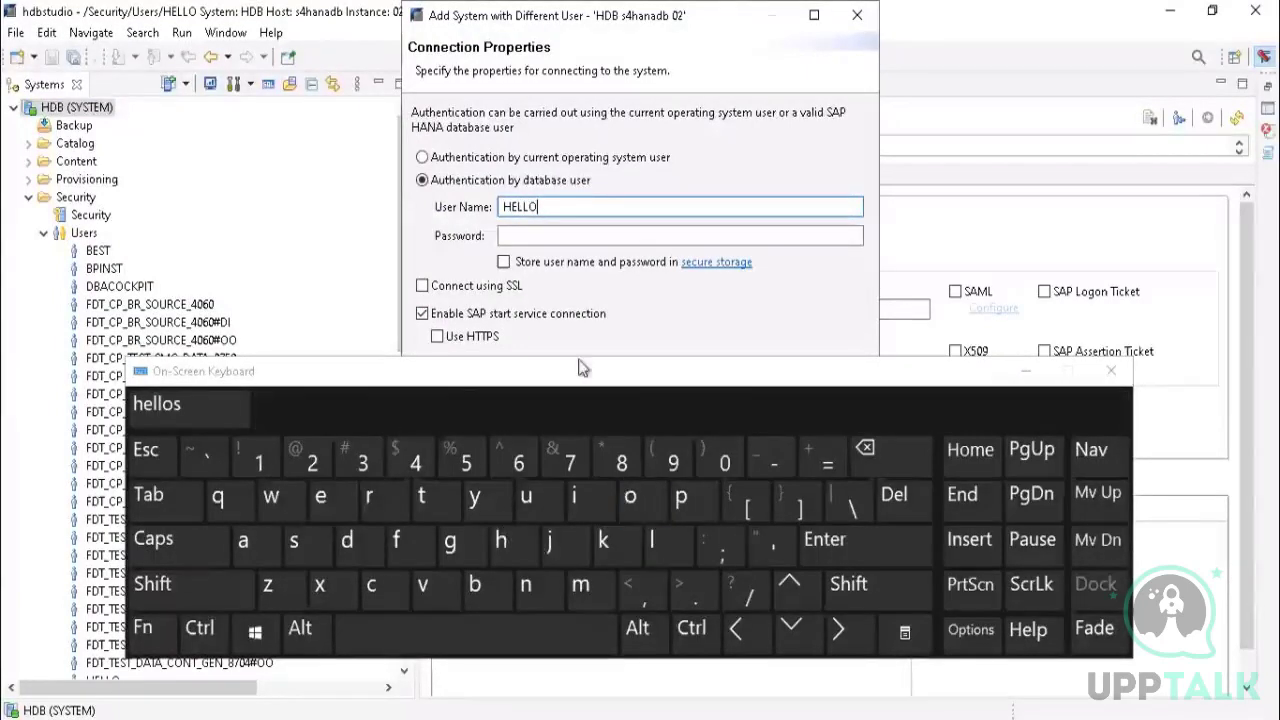
Step: Enter the HELLO user's account password for the new system connection
left_click(566, 235)
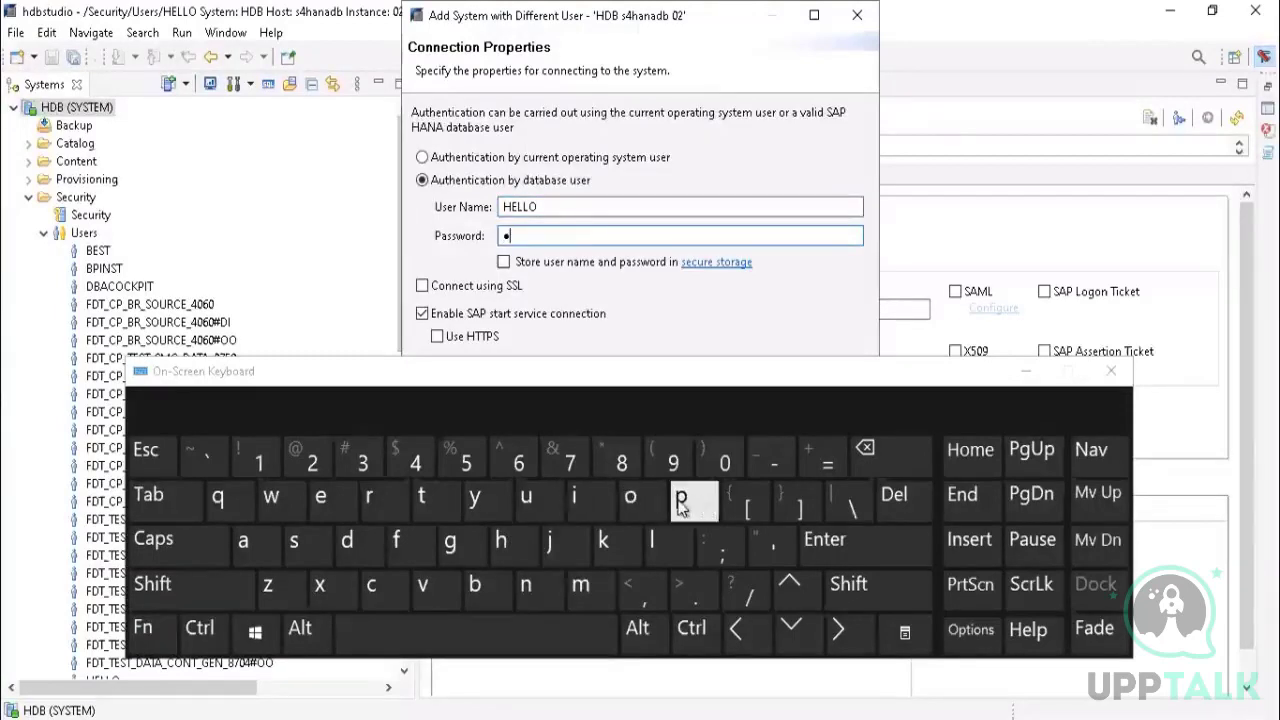
left_click(630, 497)
left_click(651, 540)
left_click(681, 500)
left_click(723, 462)
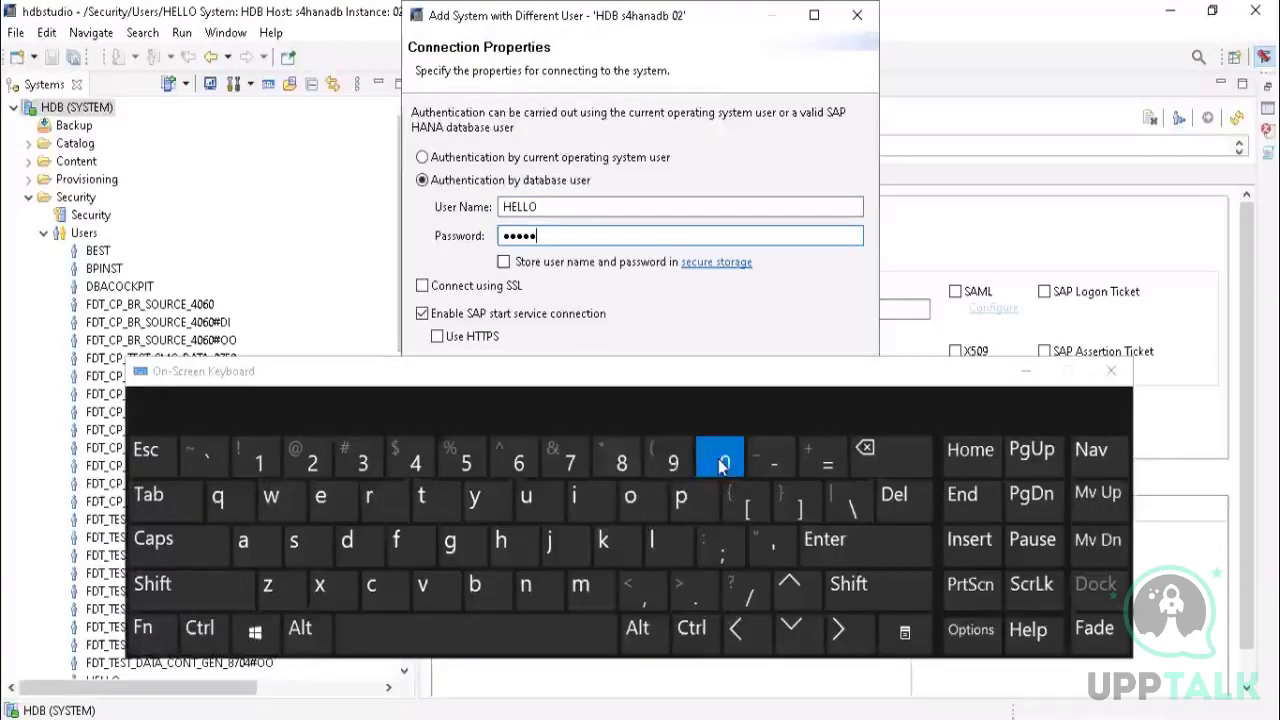
left_click(673, 462)
left_click(621, 462)
left_click(570, 462)
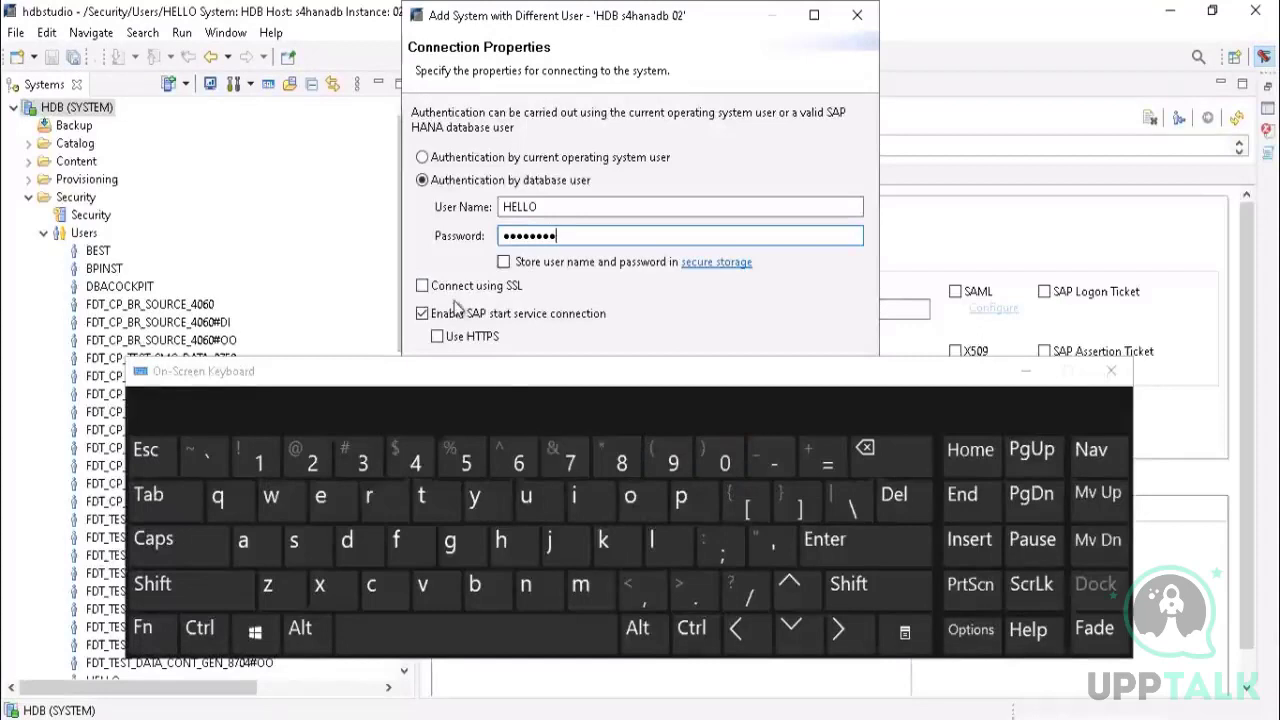
Step: Store the user name and password in secure storage and finish adding the HDB connection as HELLO
left_click(503, 262)
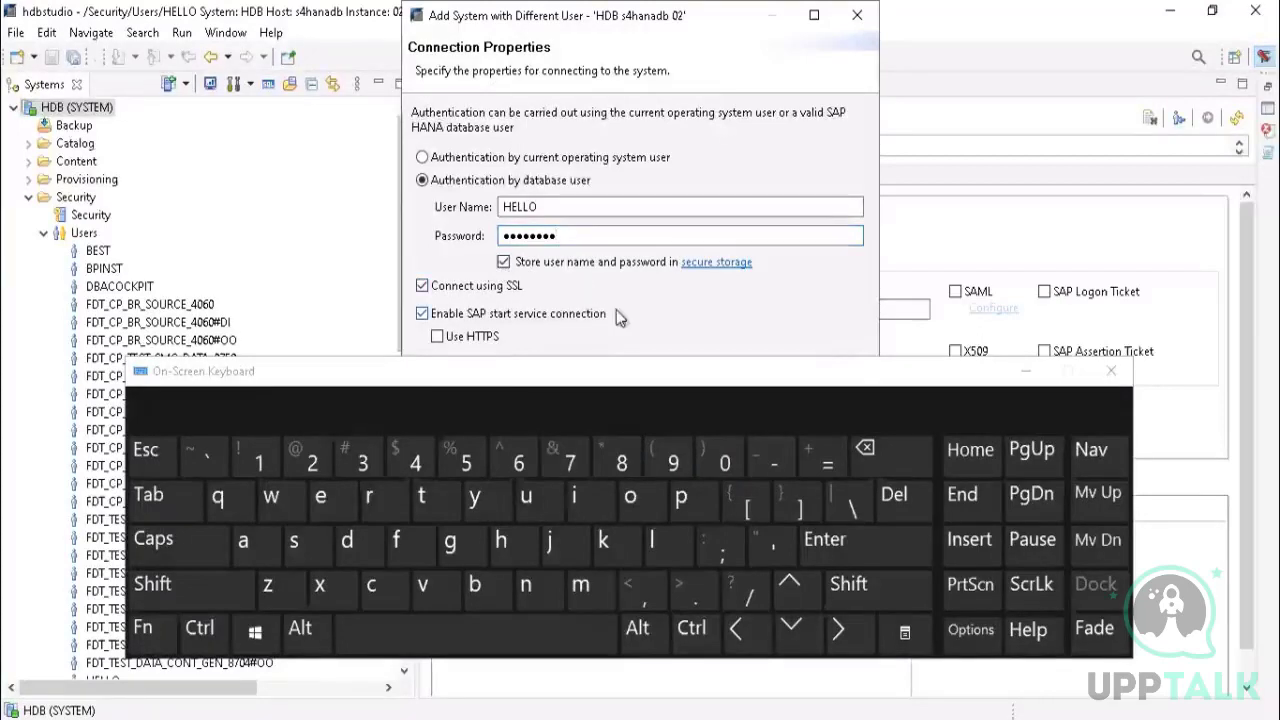
left_click(1026, 371)
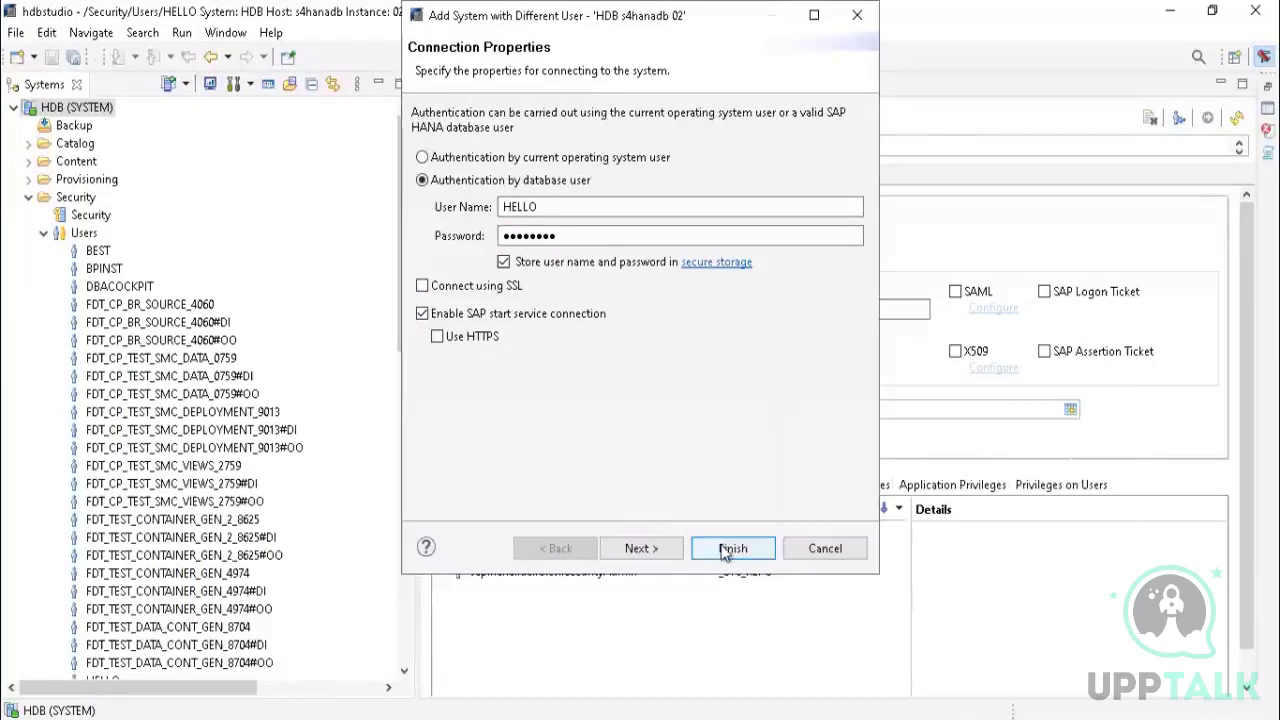
left_click(722, 548)
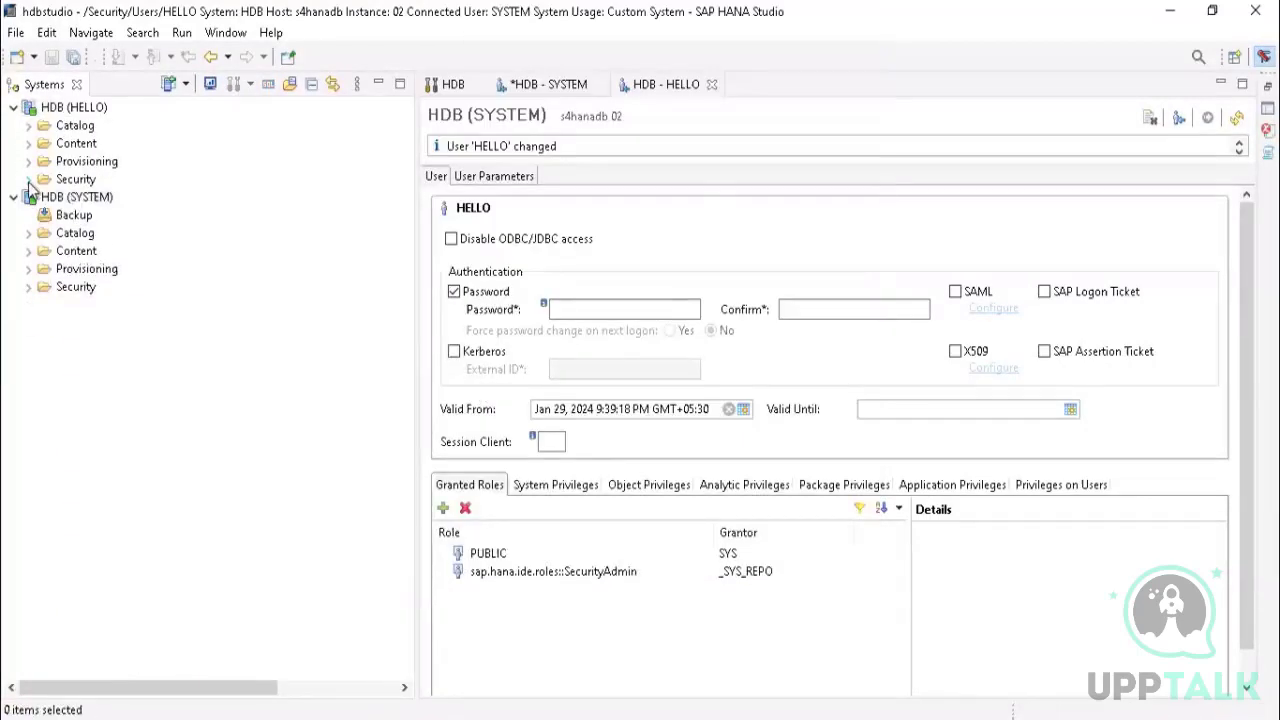
Step: Expand the Security folder of HDB (HELLO) and close the HELLO and SYSTEM user editors, discarding the SYSTEM user's unsaved changes
left_click(28, 180)
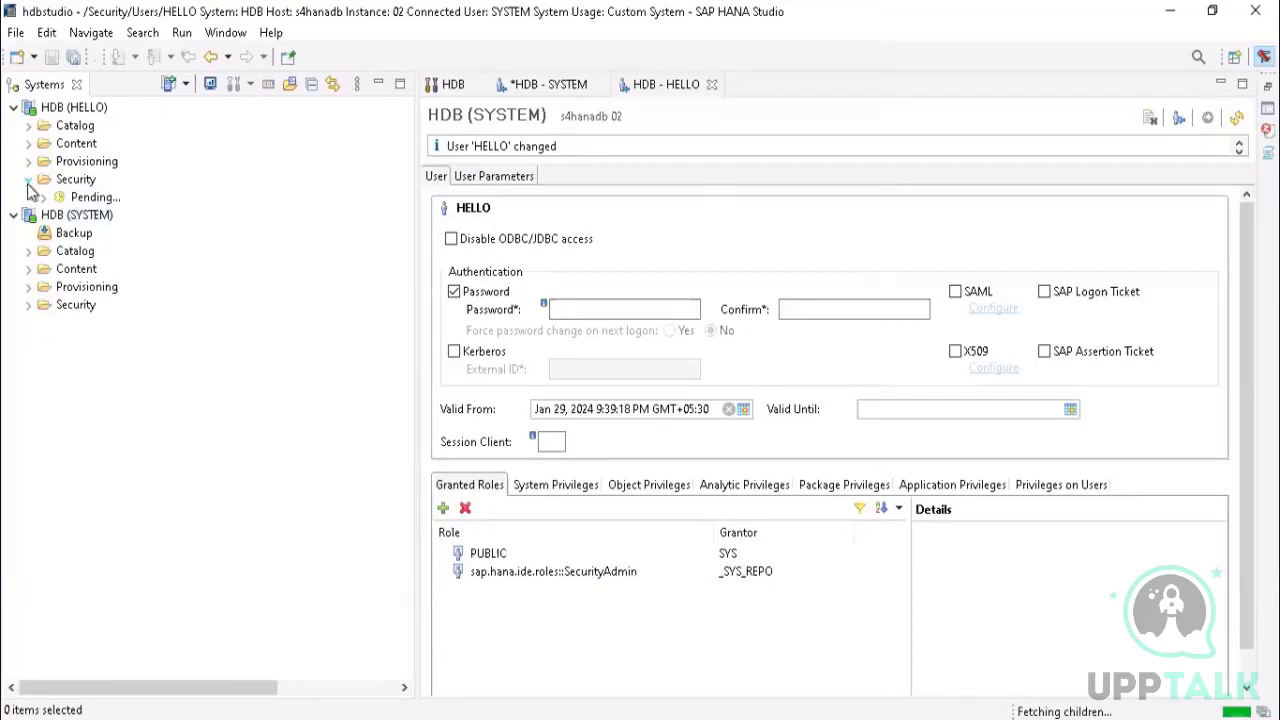
left_click(712, 84)
left_click(598, 85)
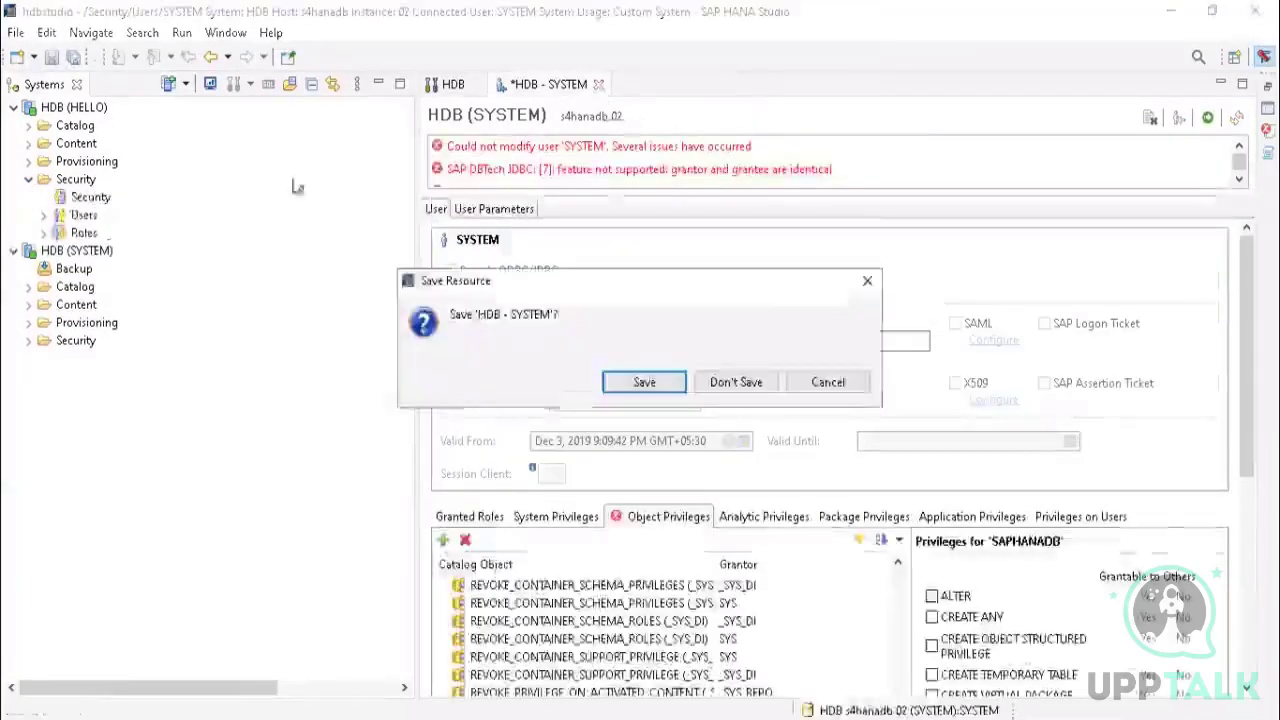
left_click(708, 385)
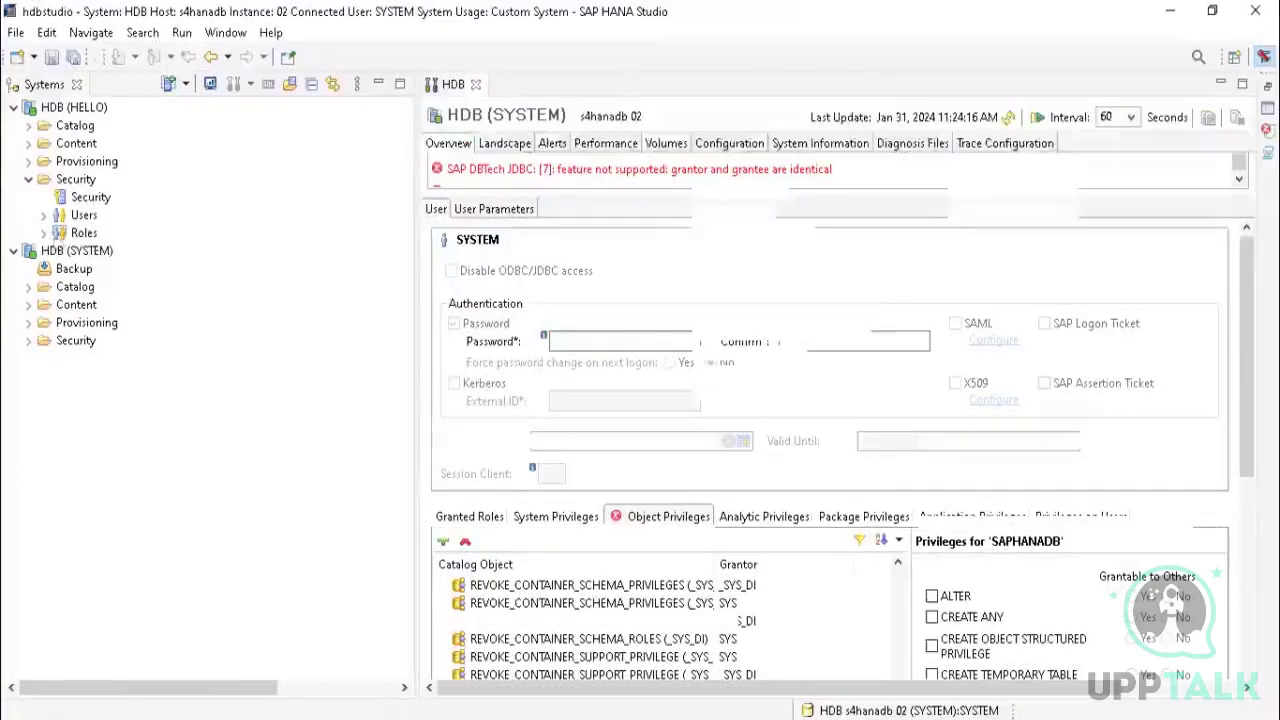
Step: Expand the users of HDB (HELLO) and open the SYSTEM user
left_click(44, 216)
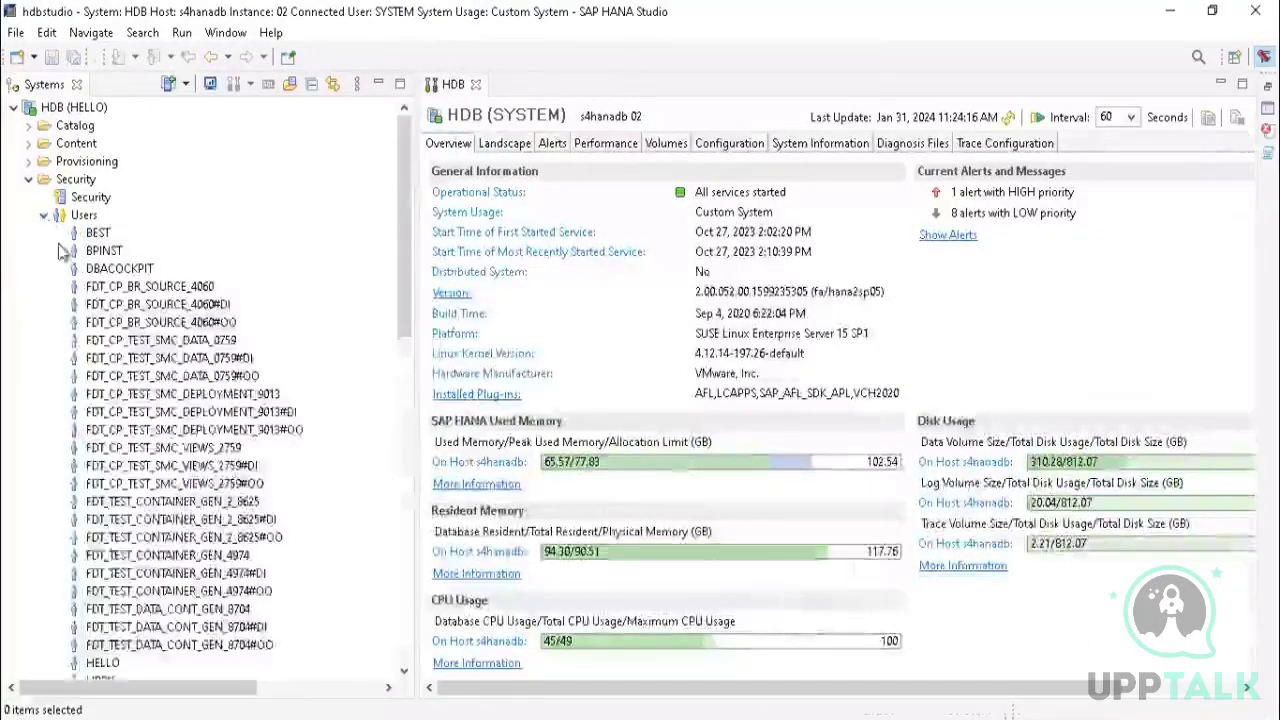
scroll(120, 330, "down", 7)
scroll(145, 428, "up", 5)
scroll(145, 428, "down", 9)
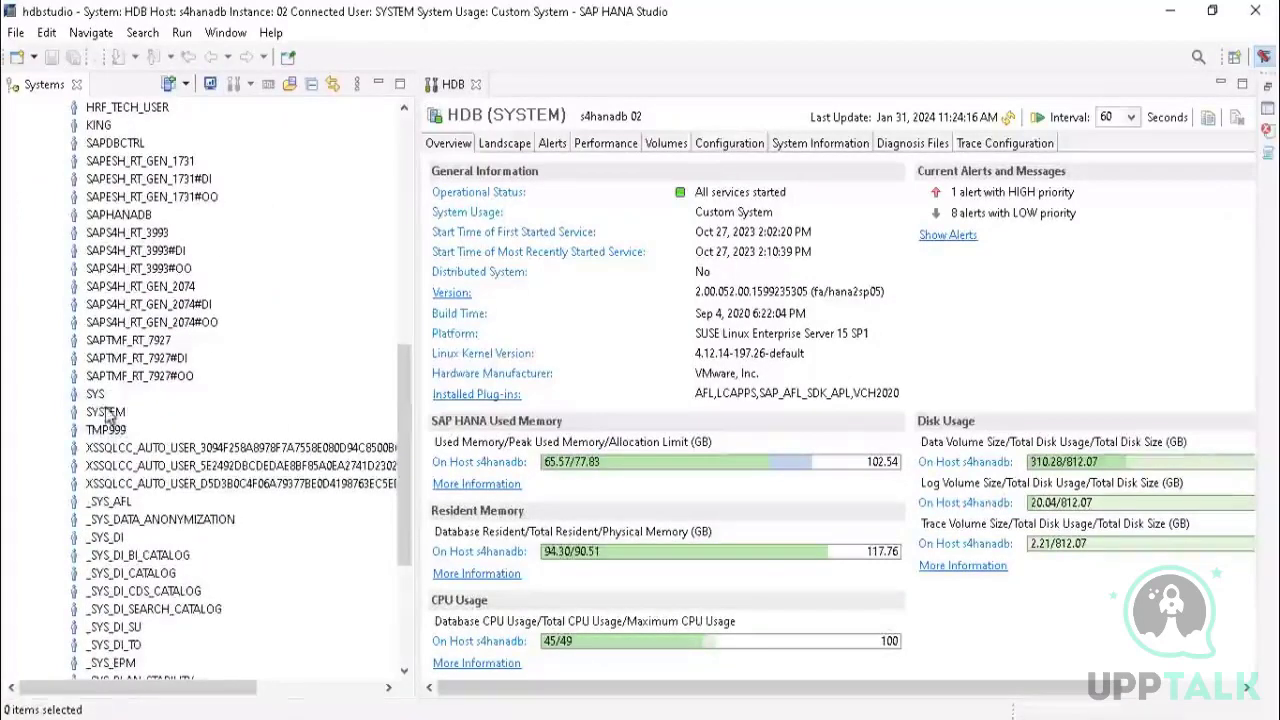
left_click(112, 413)
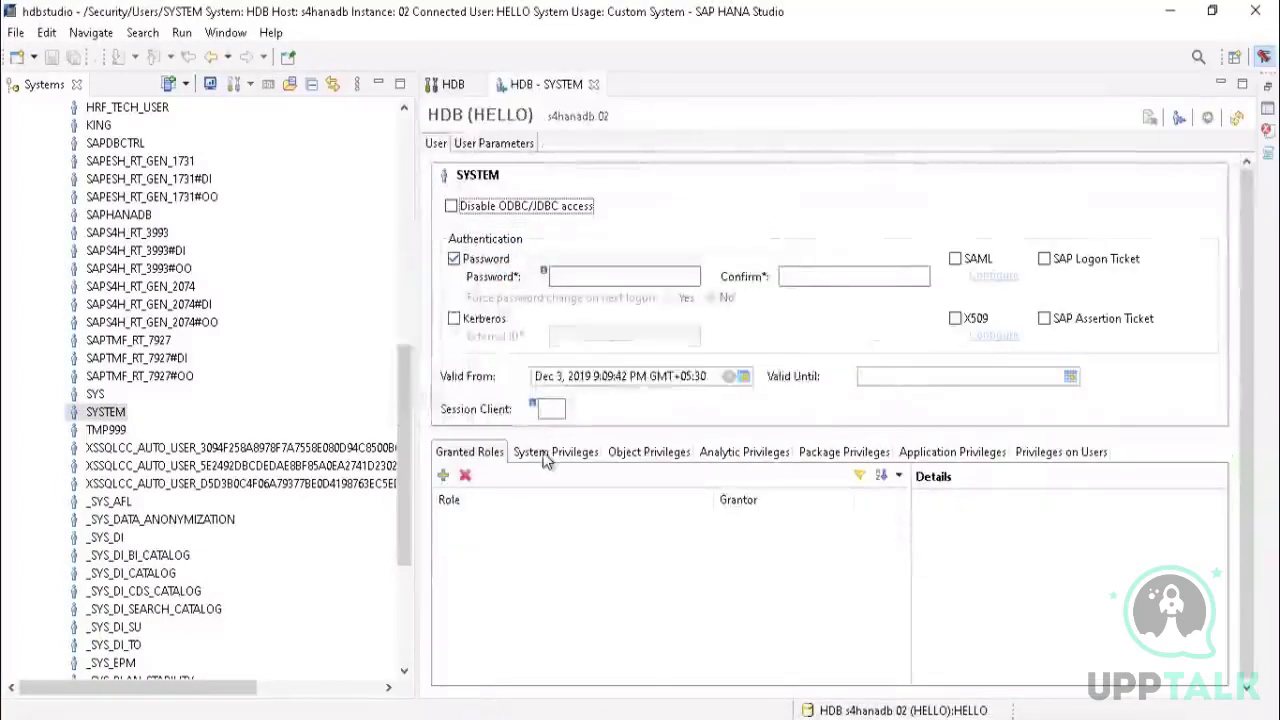
Step: Check the SYSTEM user's system privileges and object privileges through the HELLO connection
left_click(556, 452)
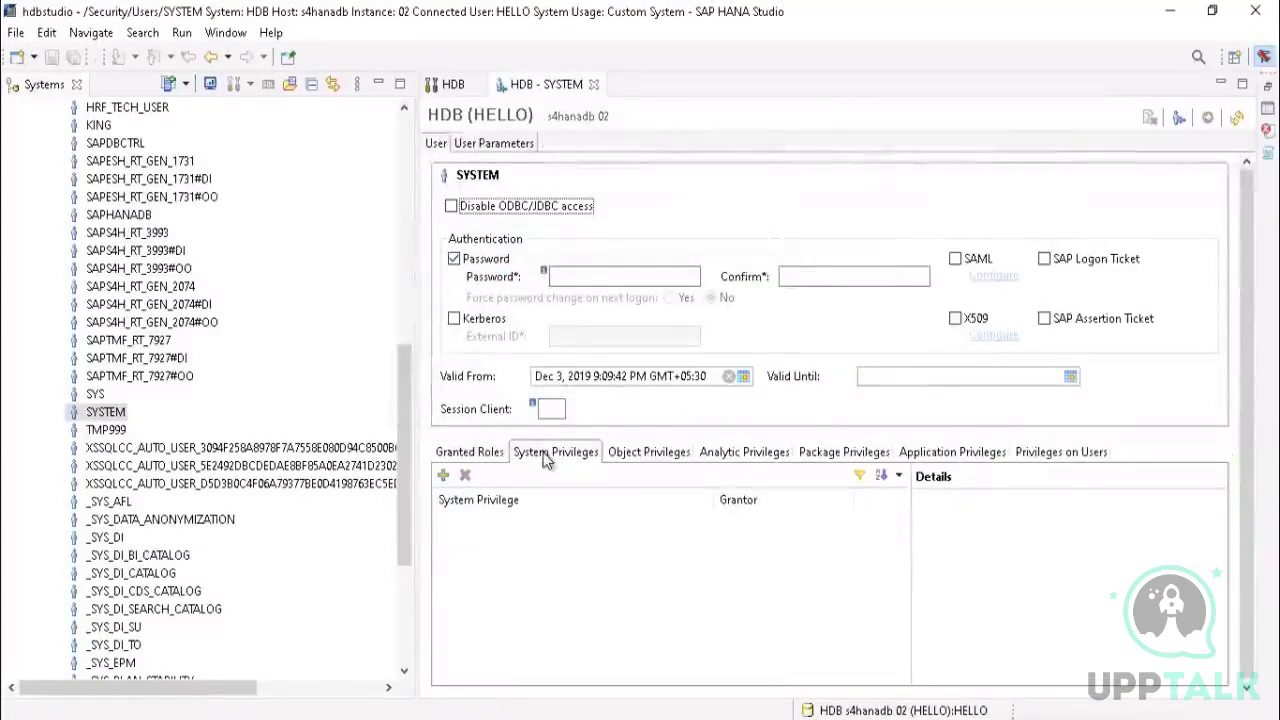
left_click(626, 456)
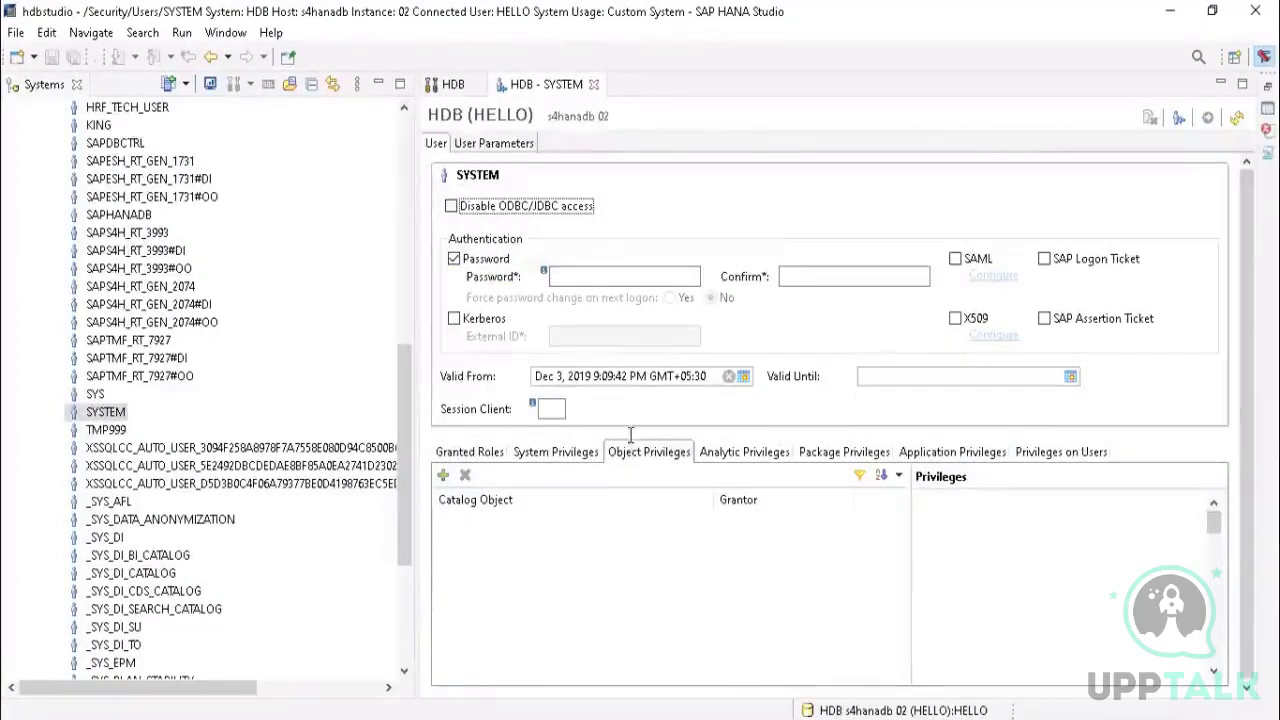
left_click(567, 458)
left_click(614, 455)
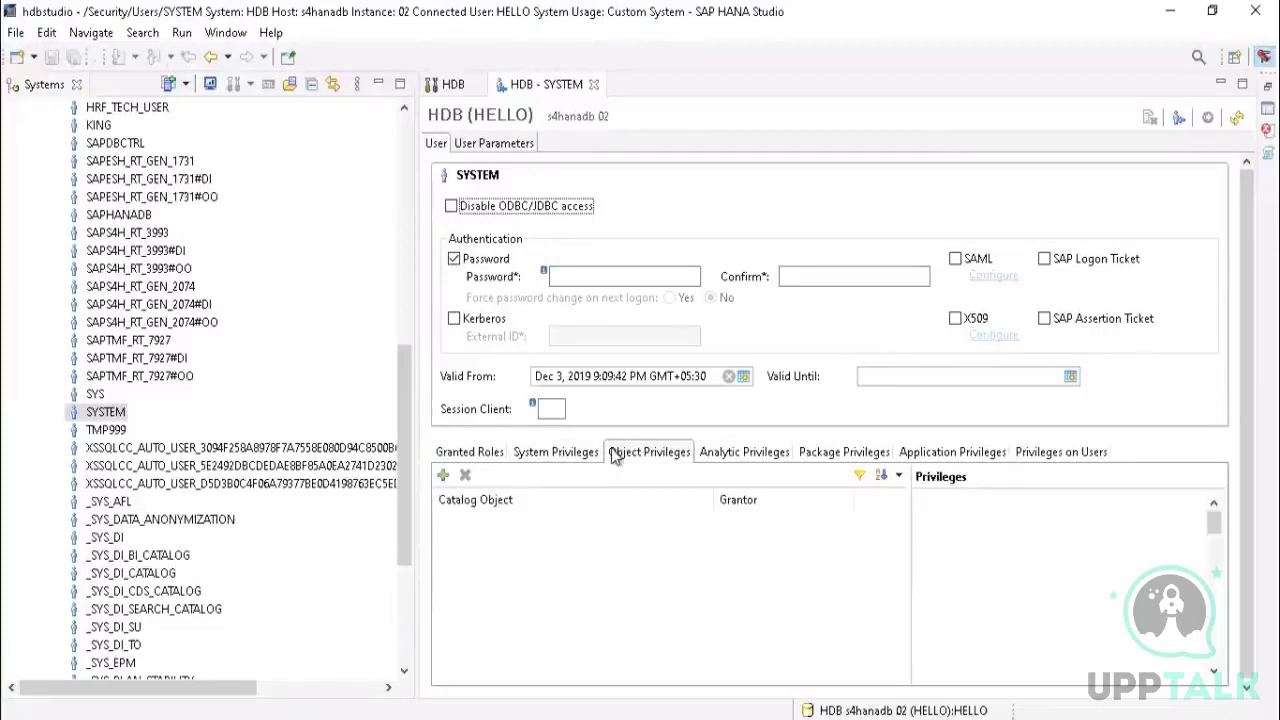
Step: Try to add an object privilege to the SYSTEM user by searching the catalog objects for "saphanadb", and dismiss the selection dialog
left_click(443, 477)
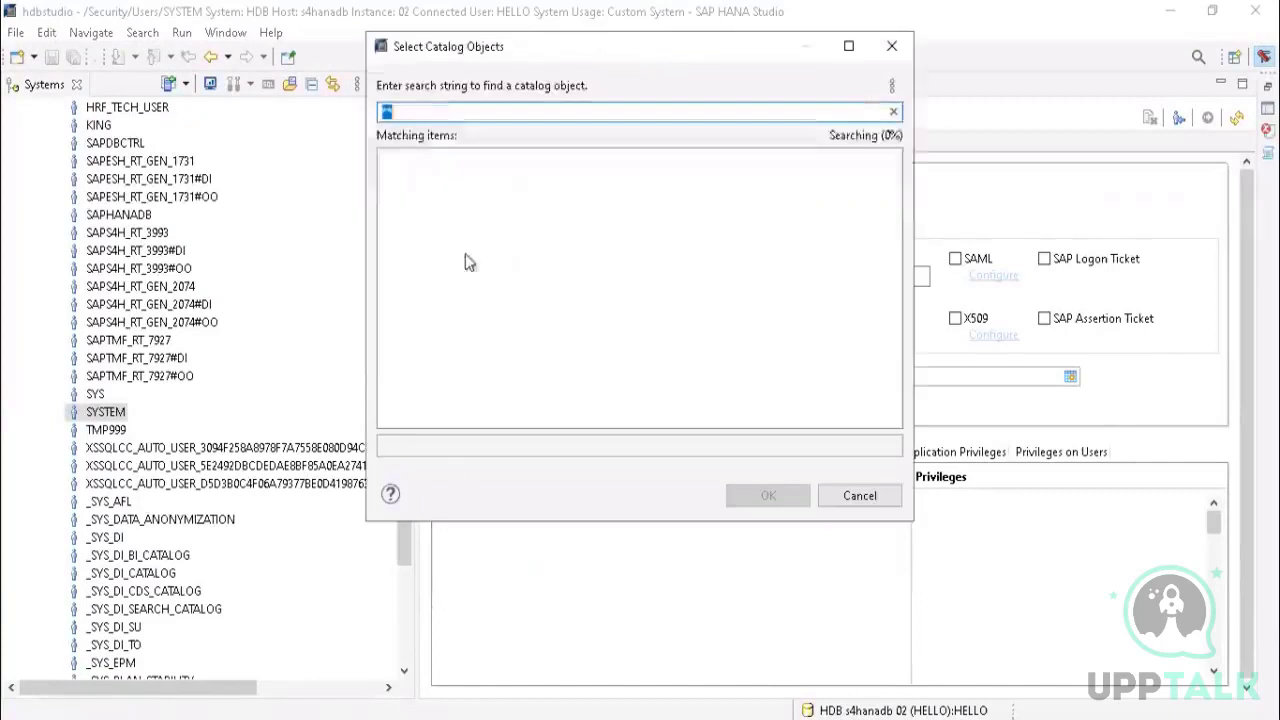
left_click(556, 110)
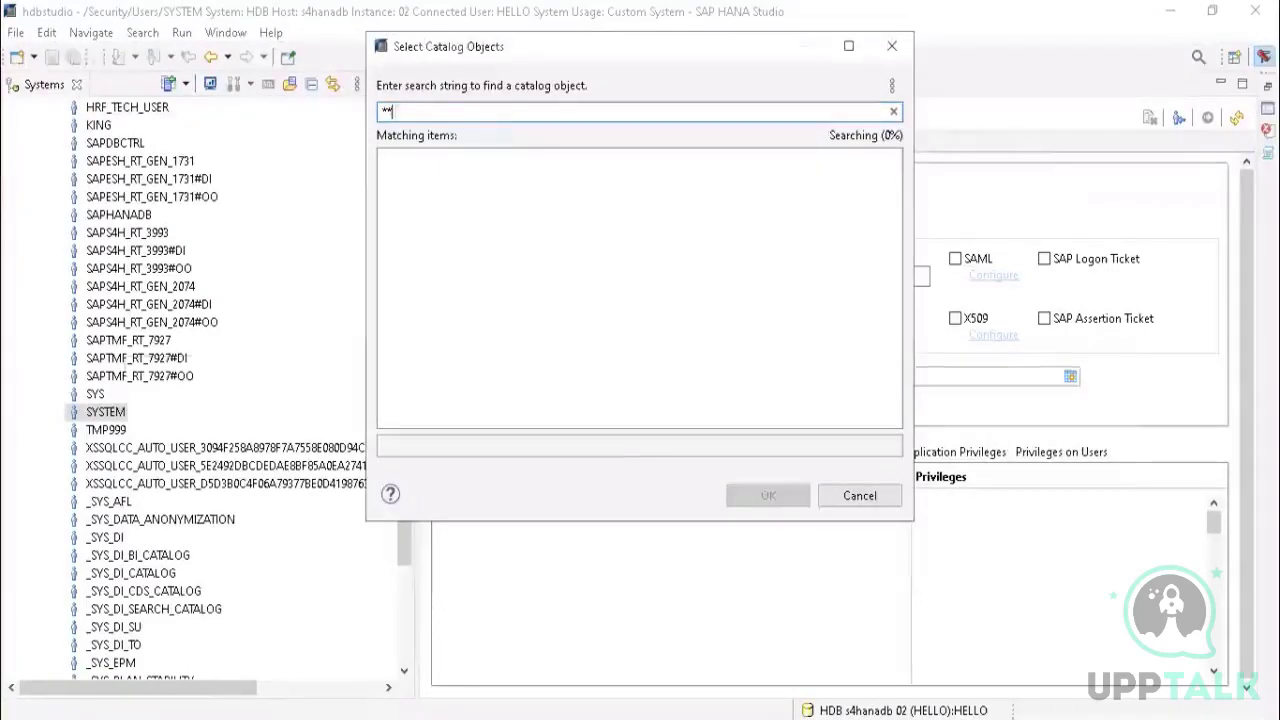
key("ctrl+super+o")
left_click(866, 452)
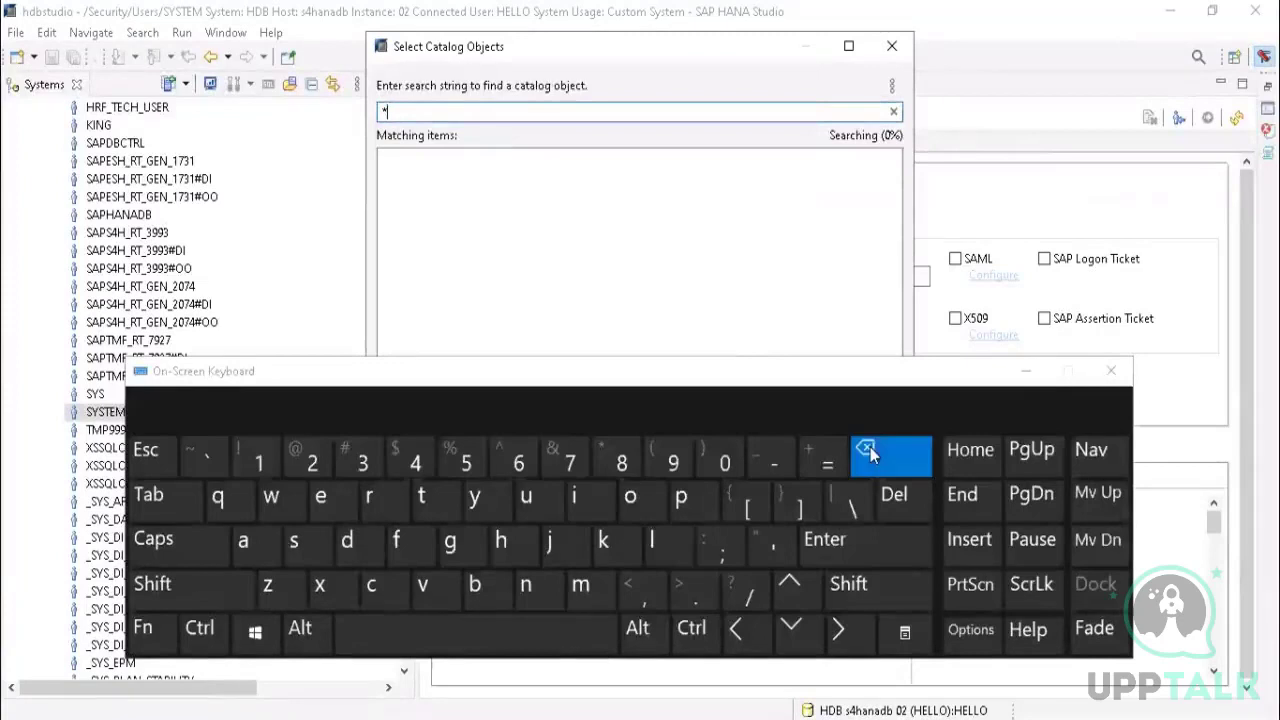
left_click(870, 449)
left_click(294, 541)
left_click(258, 548)
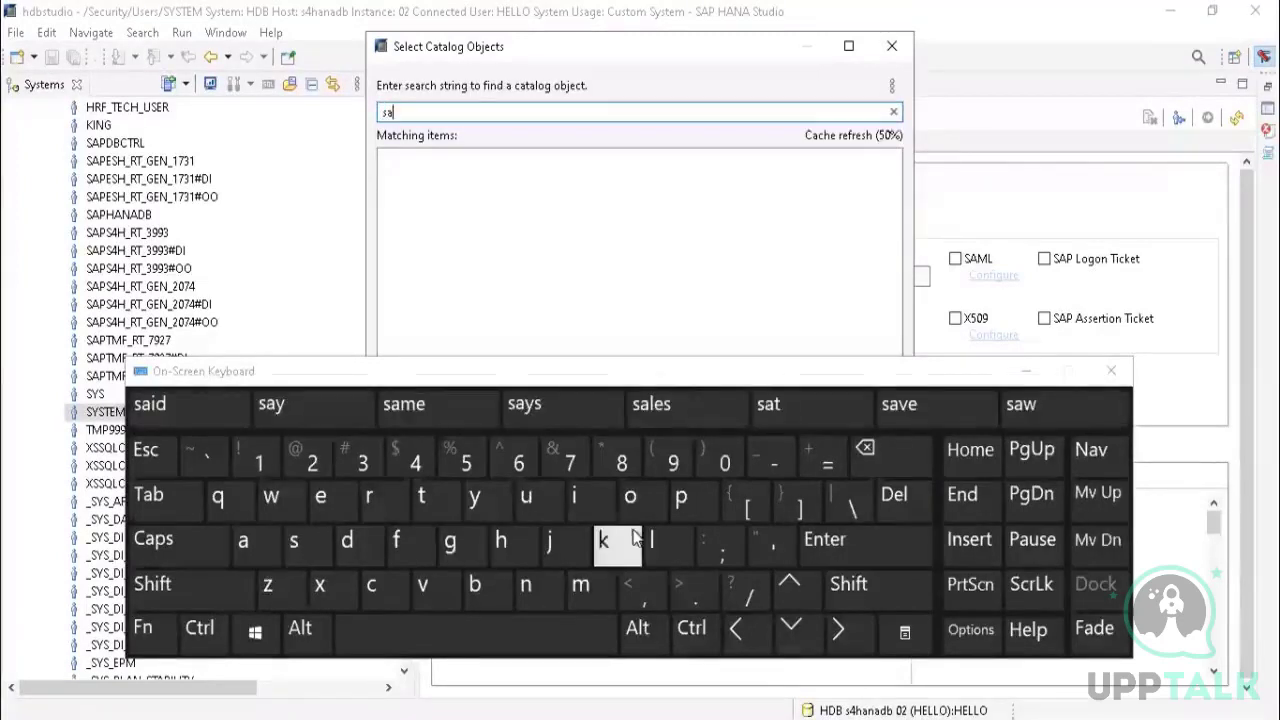
left_click(681, 498)
left_click(500, 541)
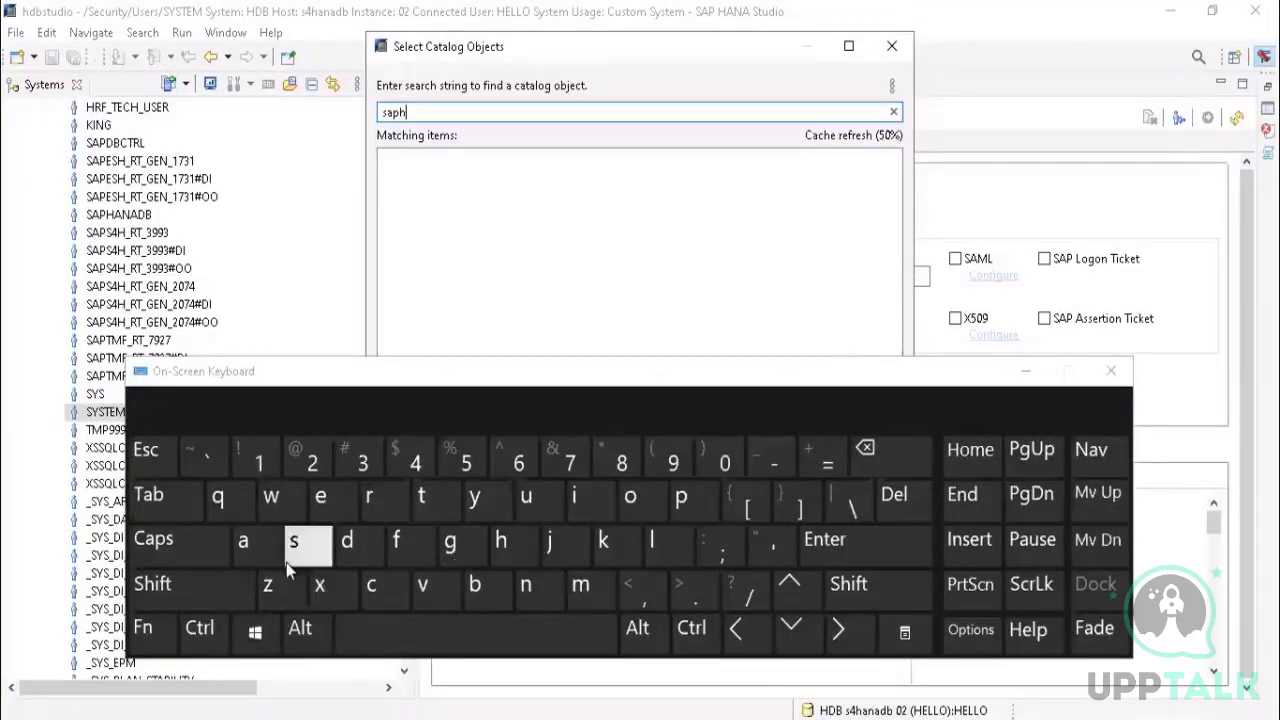
left_click(243, 541)
left_click(526, 585)
left_click(243, 541)
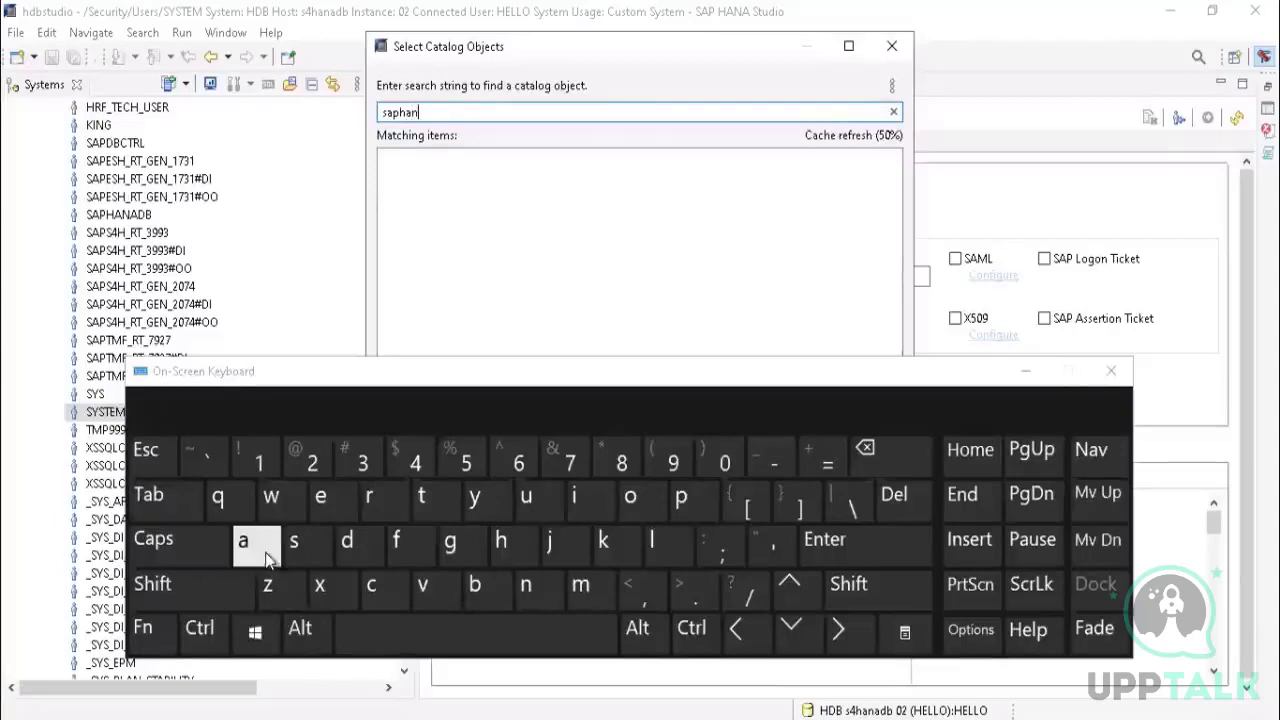
left_click(347, 541)
left_click(474, 594)
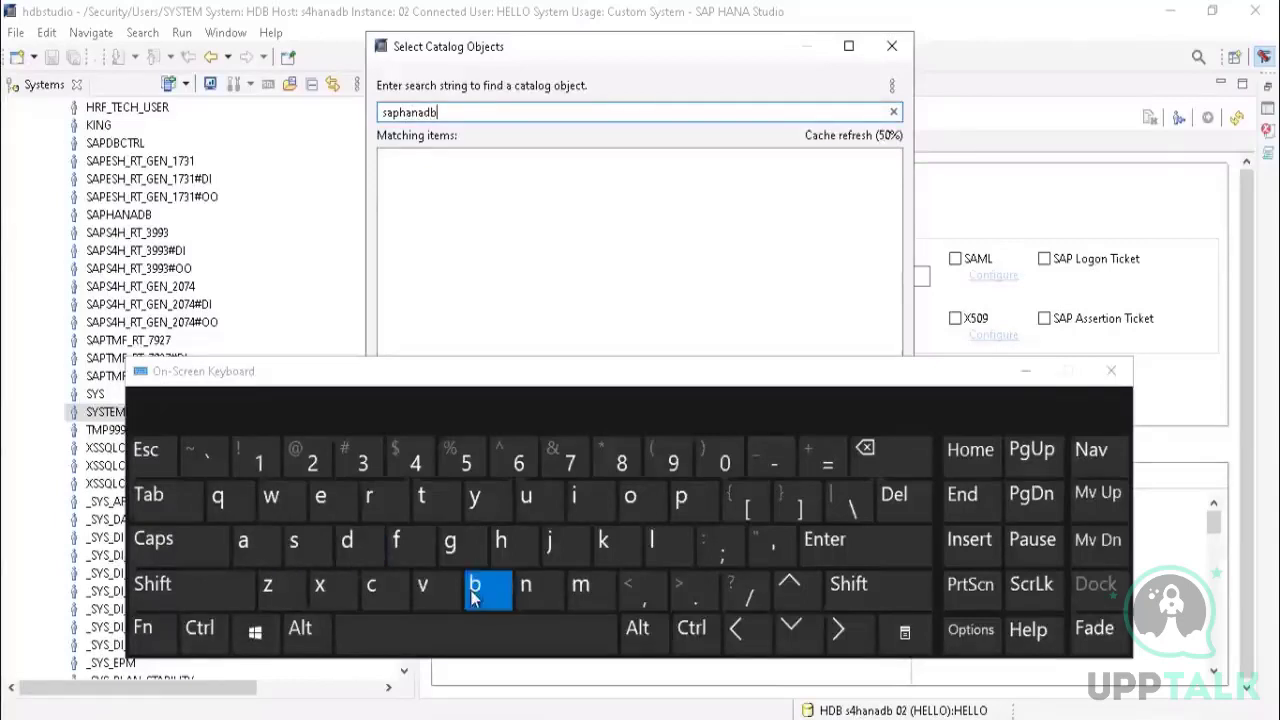
left_click(824, 540)
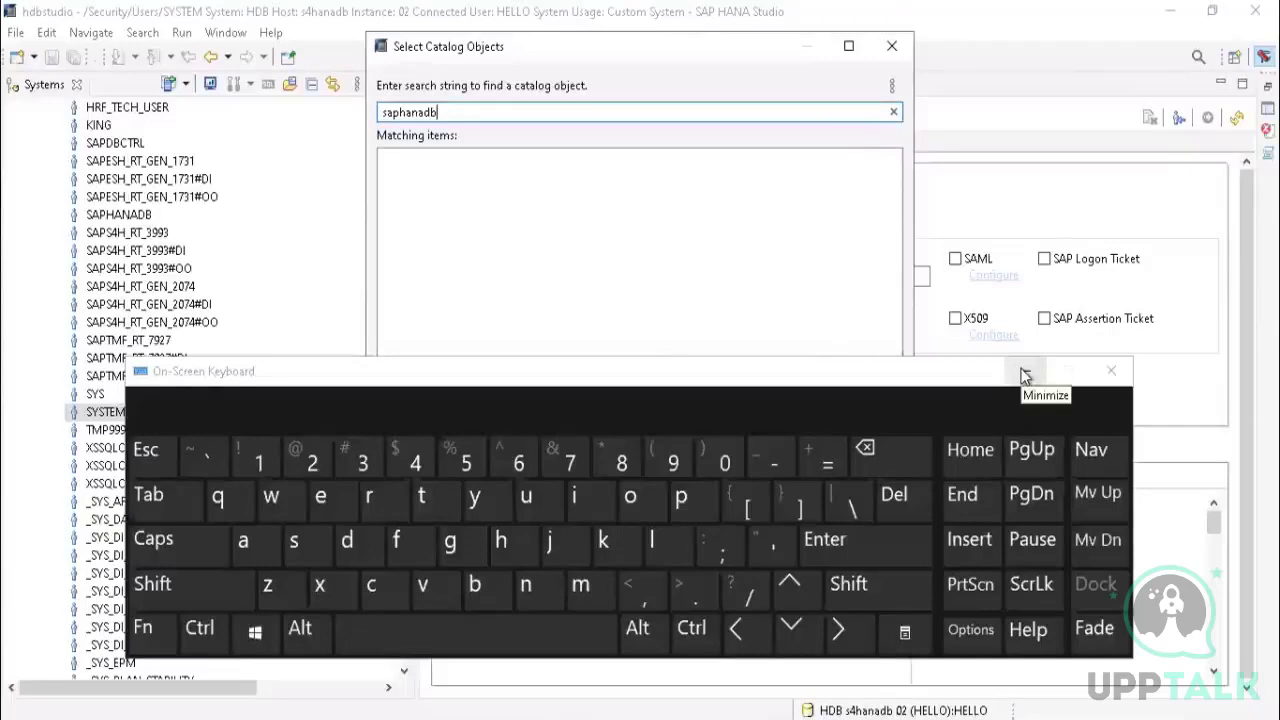
left_click(1024, 375)
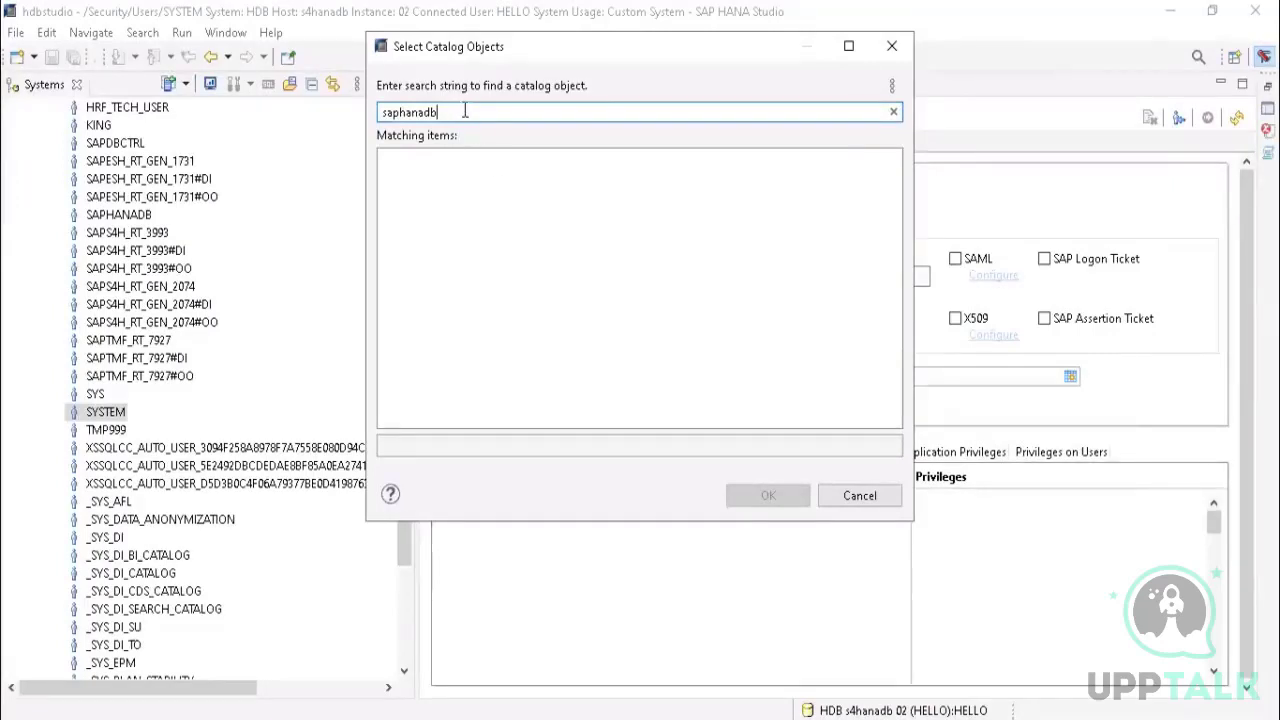
left_click(889, 47)
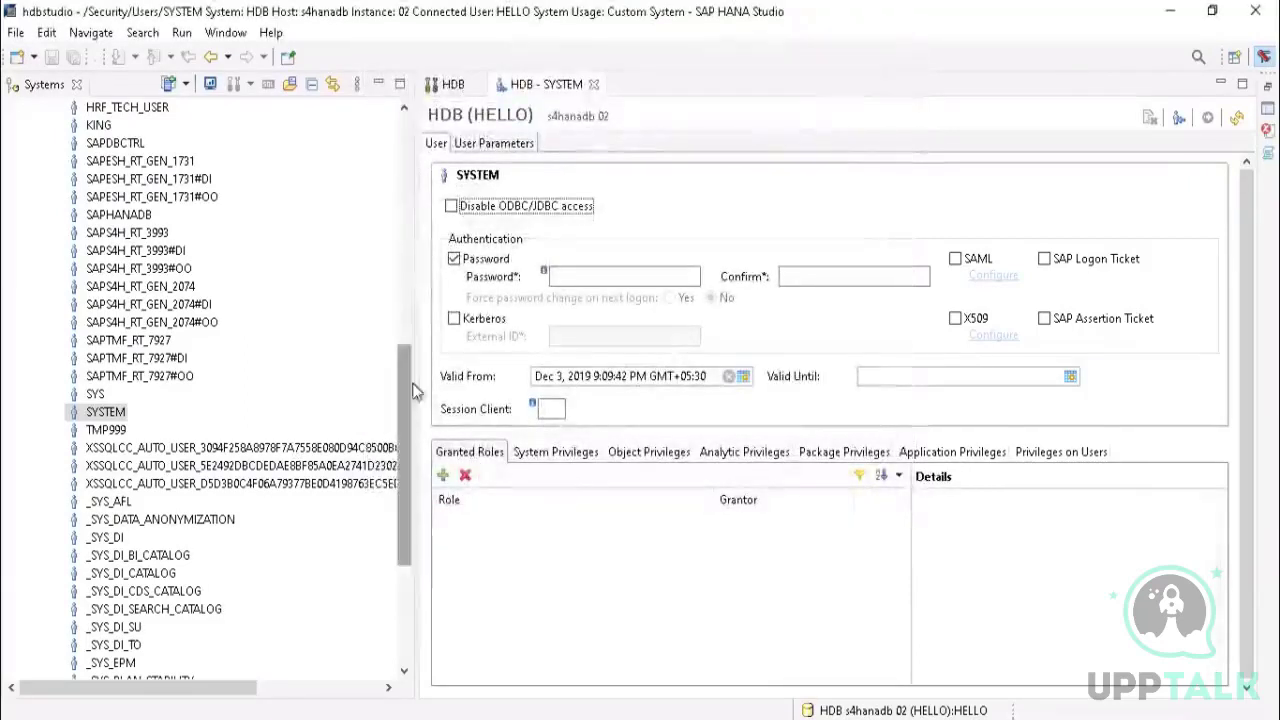
Step: Expand the Security users of HDB (SYSTEM) and open the HELLO user
left_click_drag(405, 376, 403, 609)
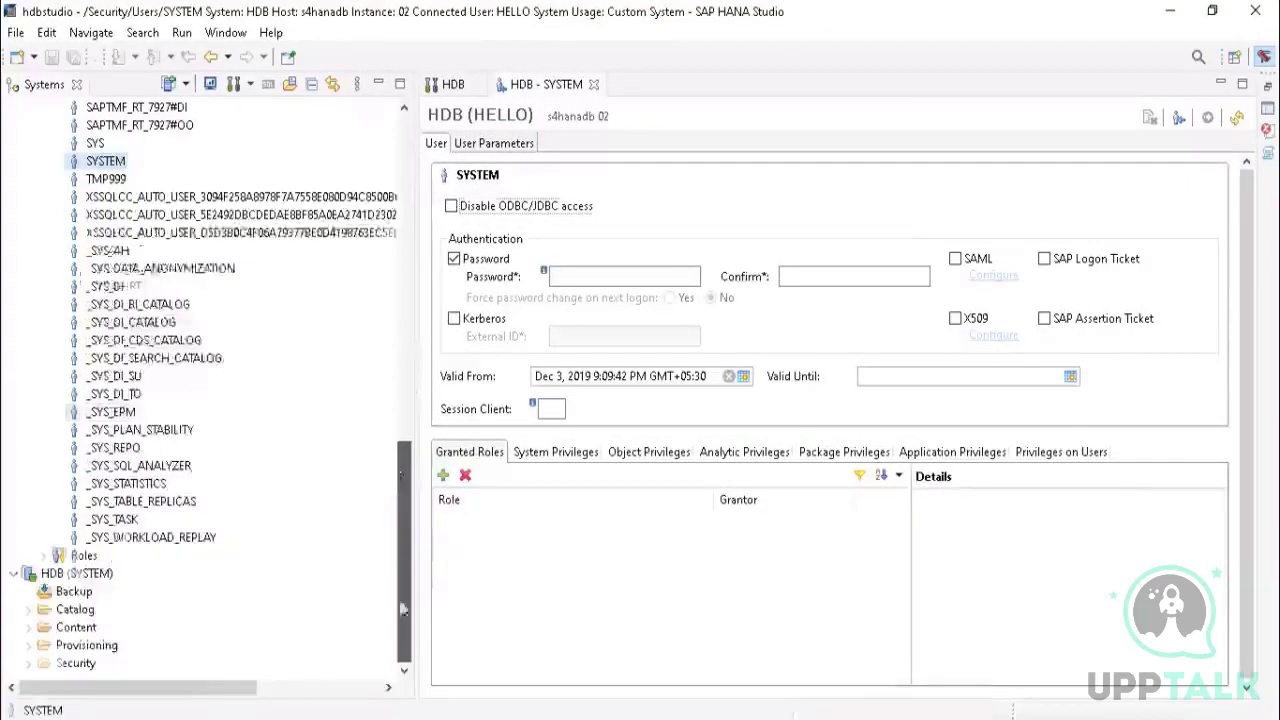
left_click(27, 664)
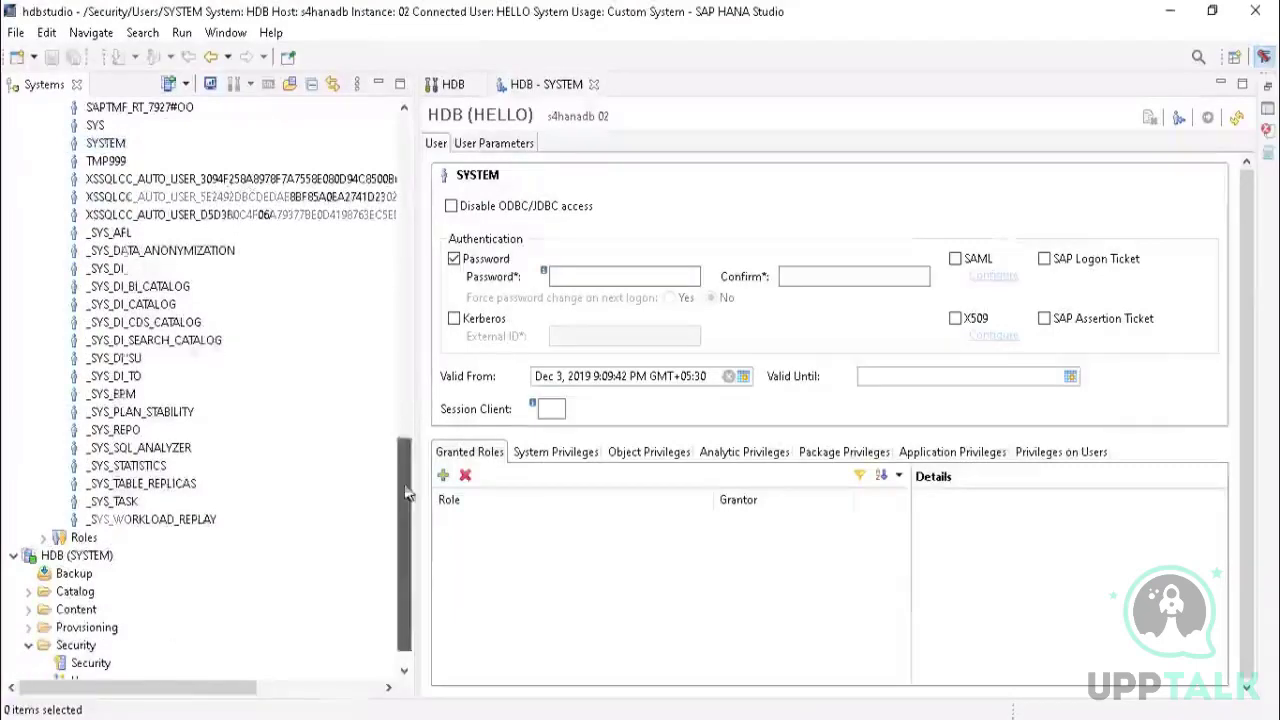
scroll(405, 492, "down", 1)
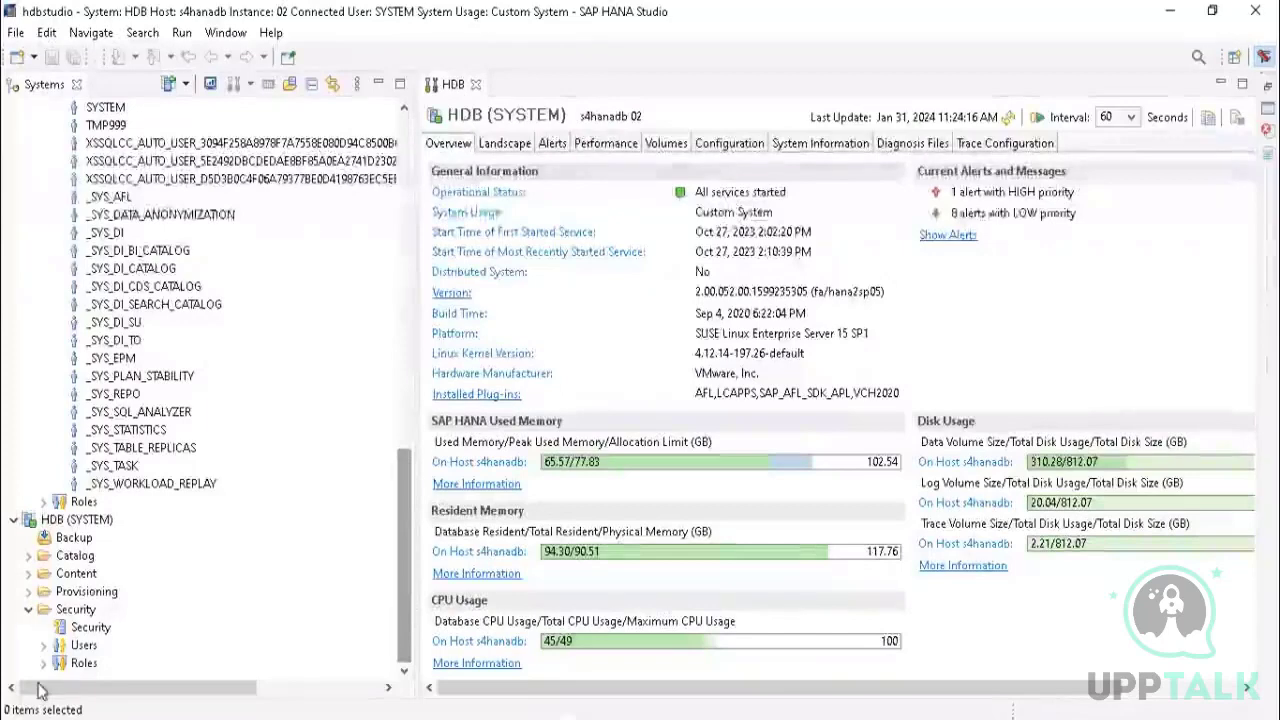
left_click(43, 645)
scroll(100, 578, "down", 4)
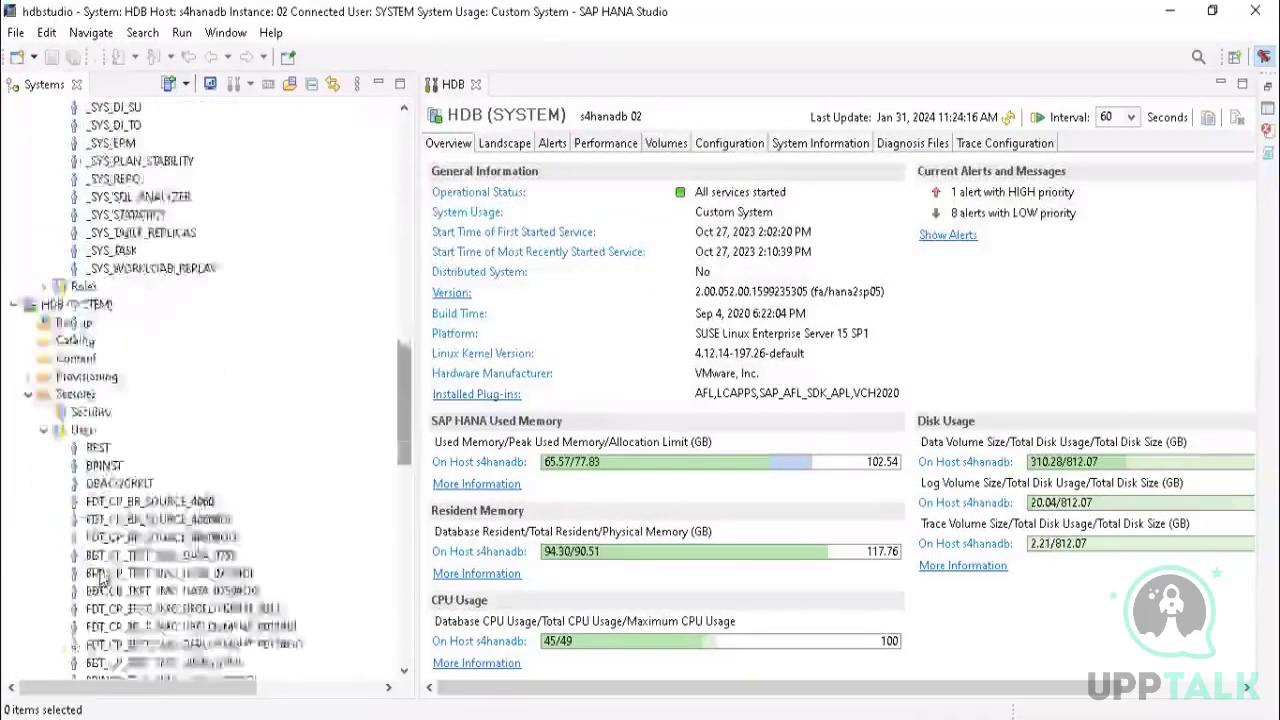
scroll(100, 578, "down", 8)
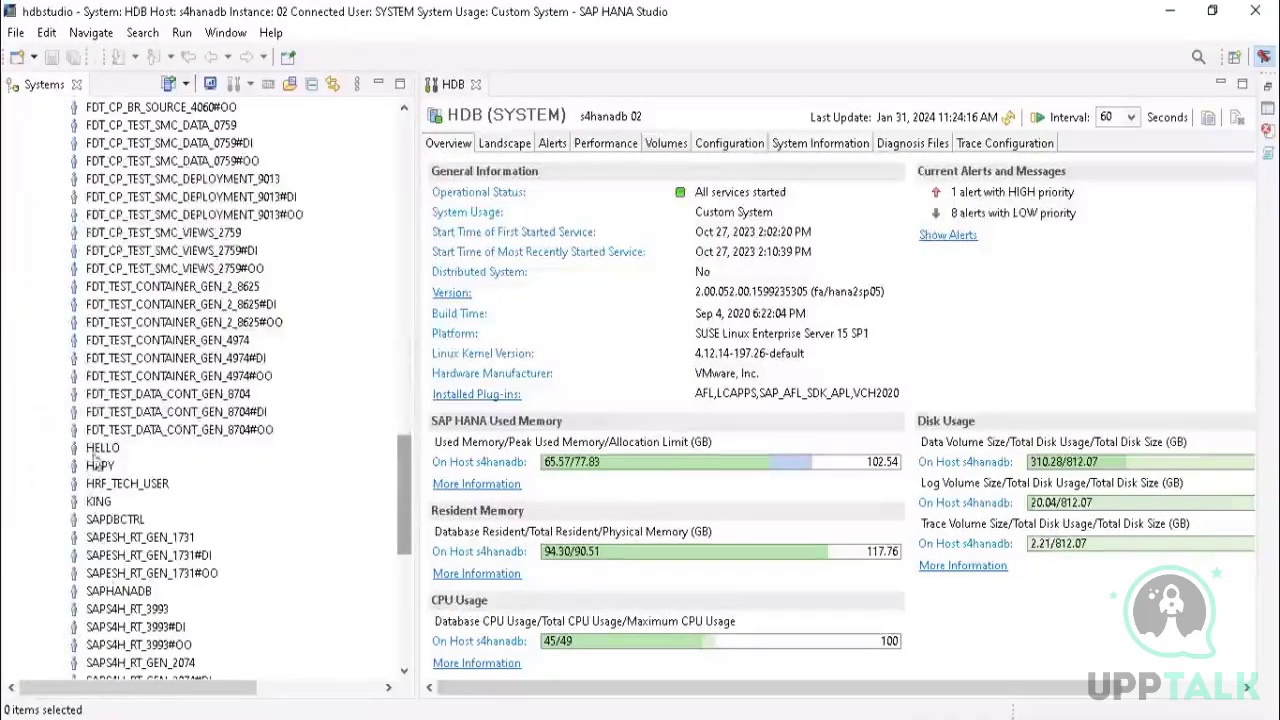
double_click(100, 448)
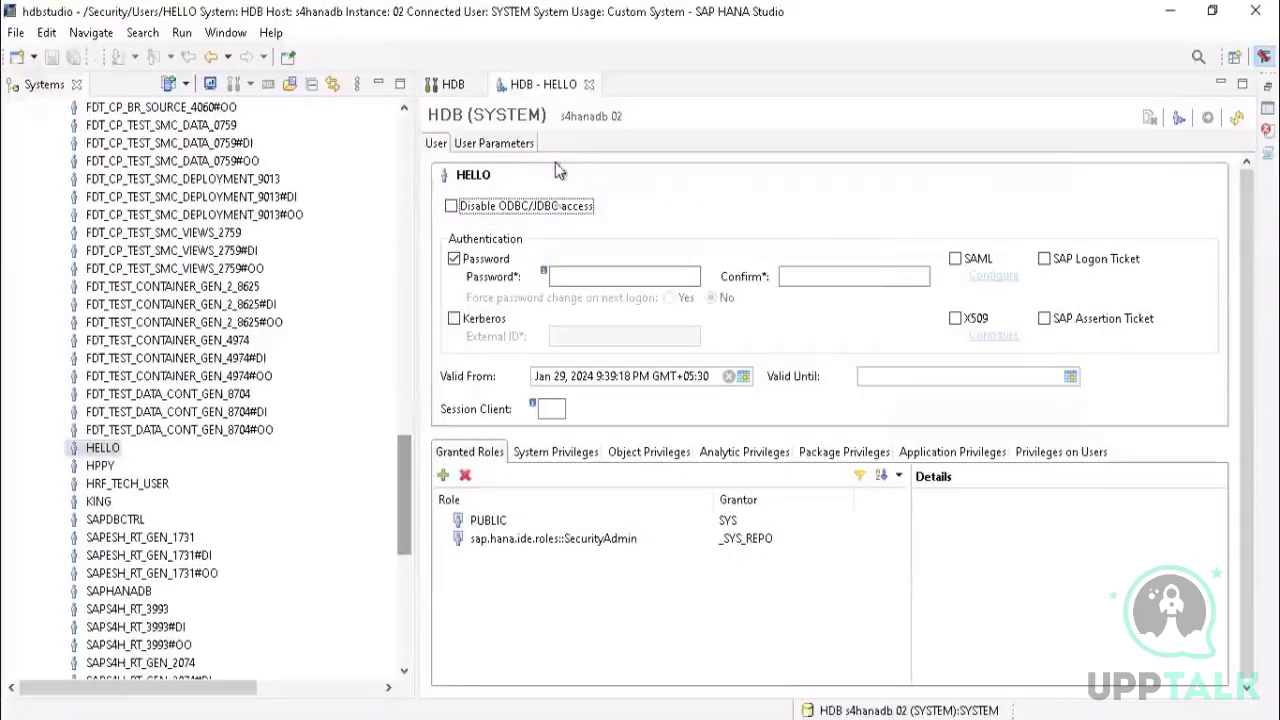
Step: Review the HELLO user's granted roles and its system, object, analytic, package, application and user privileges
left_click(555, 452)
left_click(472, 452)
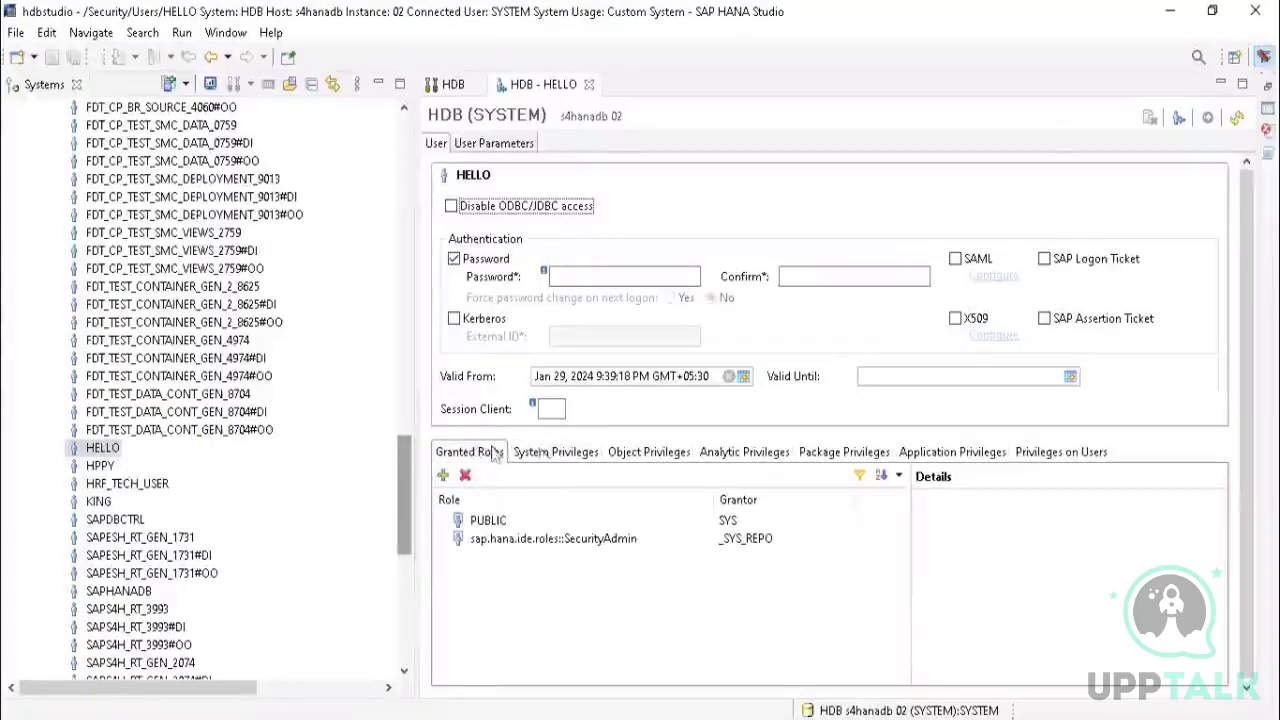
left_click(557, 456)
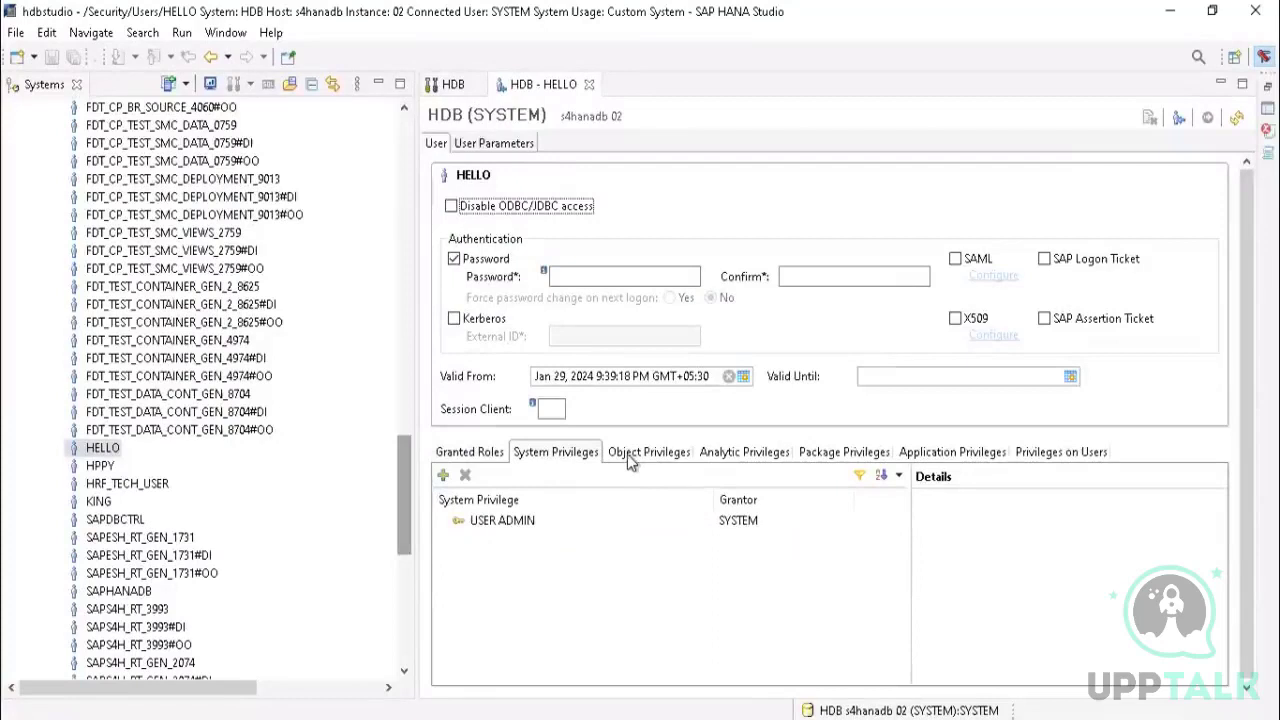
left_click(630, 458)
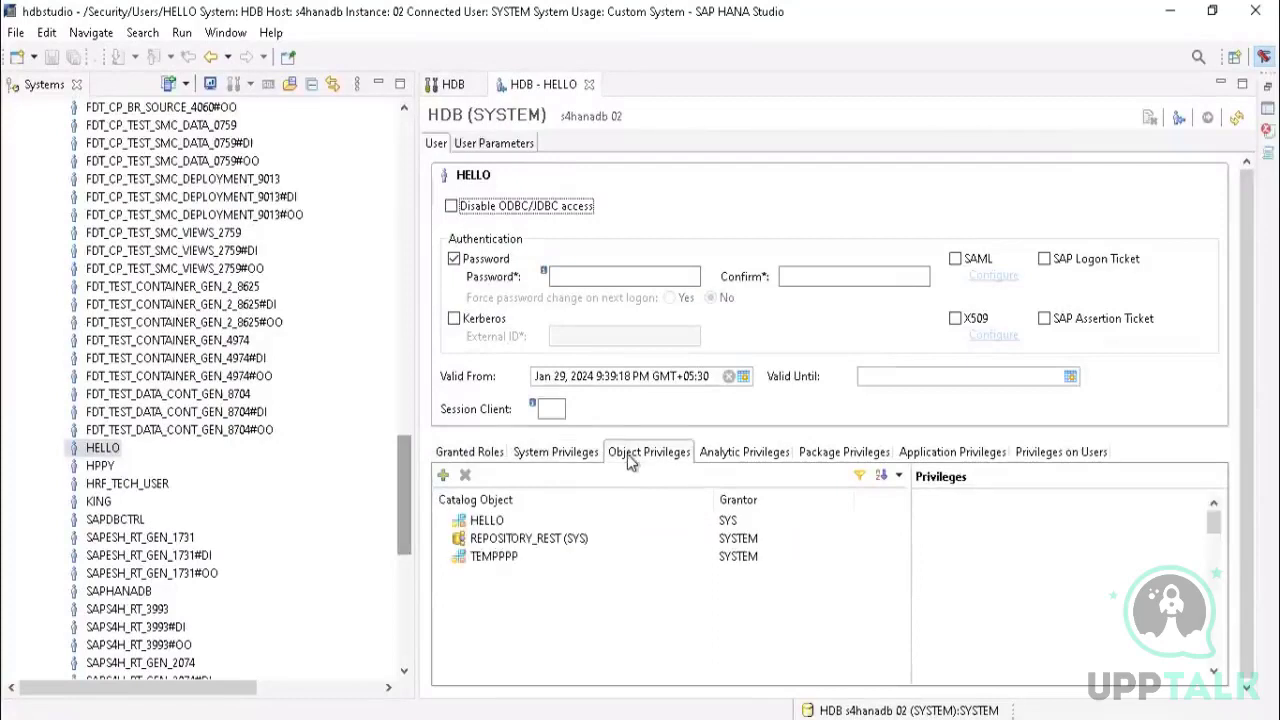
left_click(730, 454)
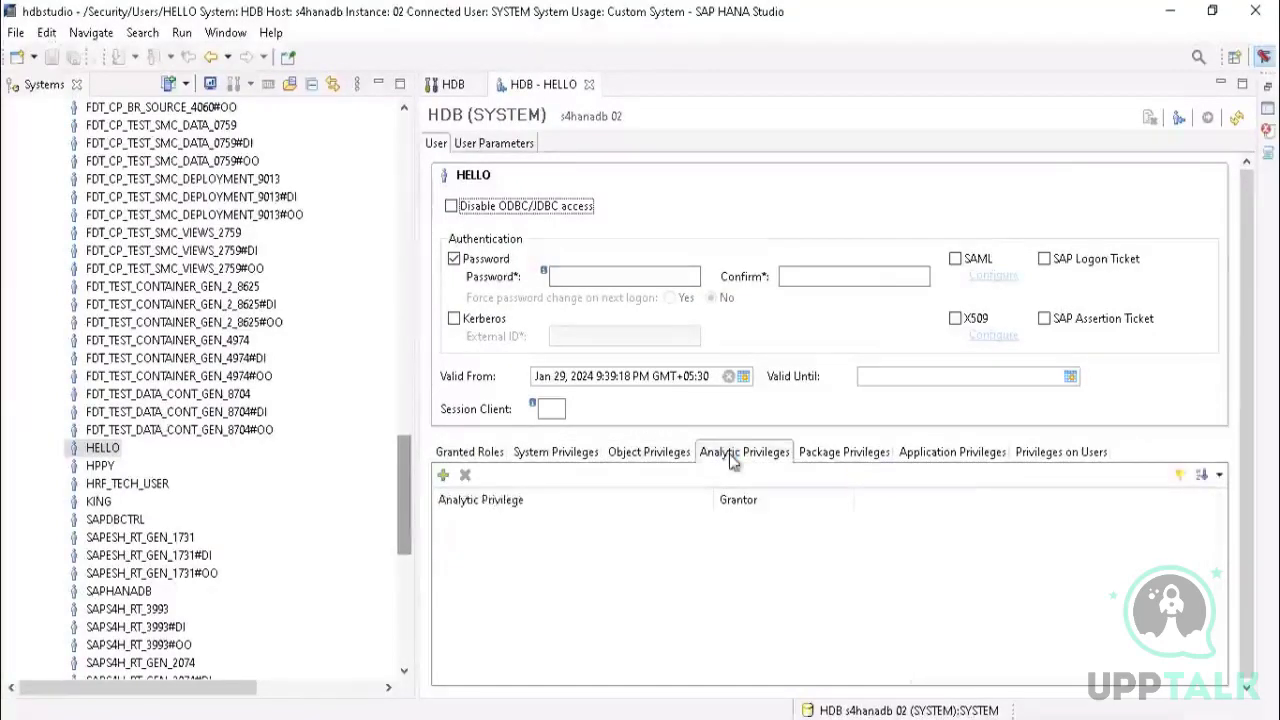
left_click(870, 455)
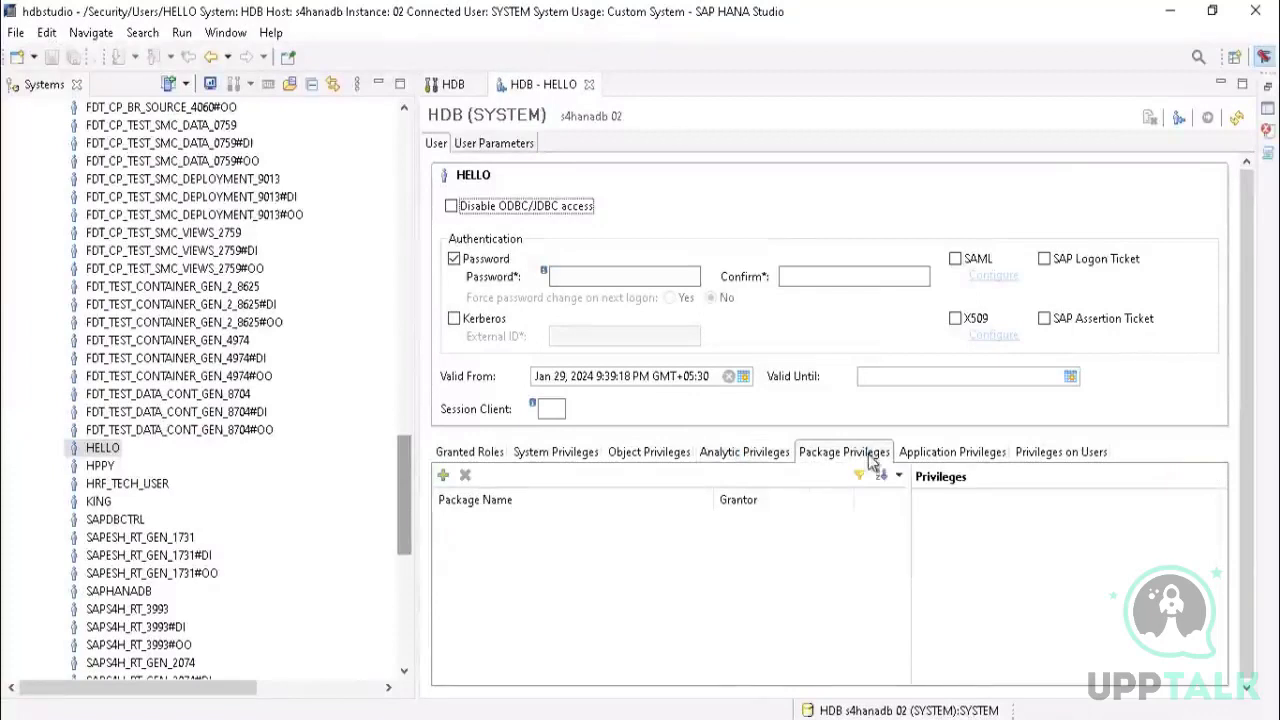
left_click(938, 451)
left_click(1066, 455)
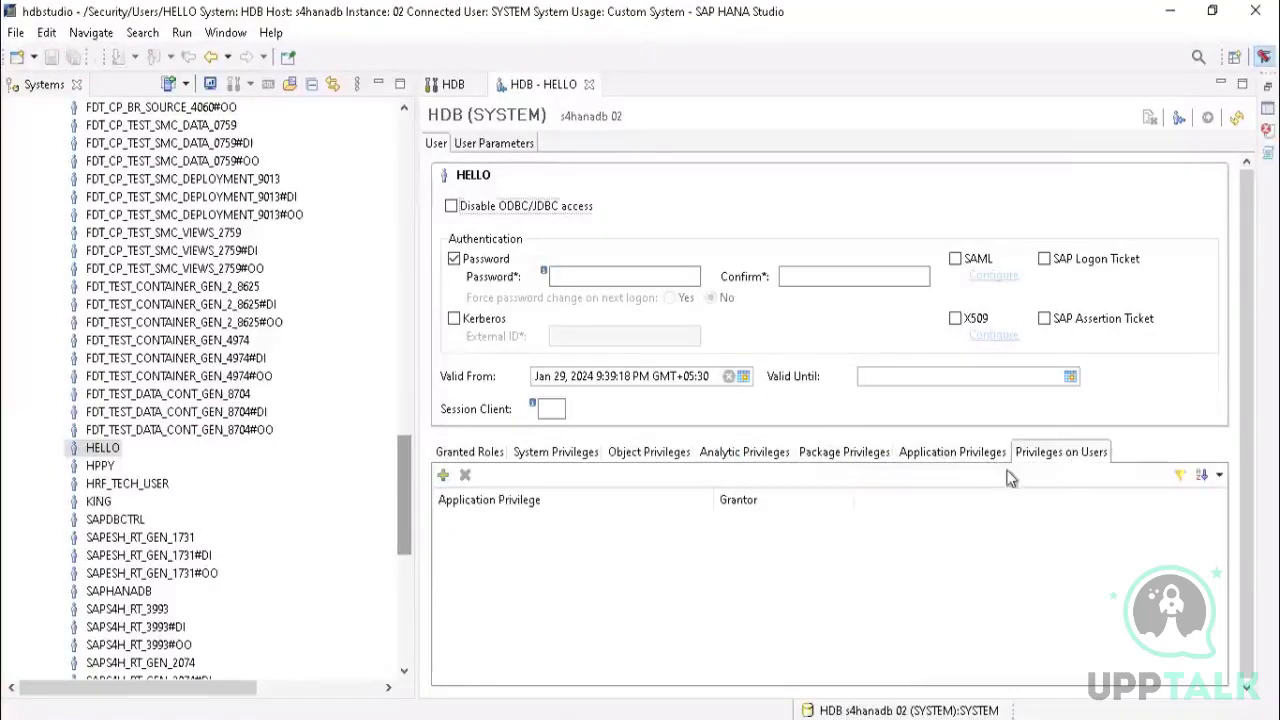
Step: Try to add a package privilege to the HELLO user by searching the repository packages for "saphanadb", and dismiss the selection dialog
left_click(838, 456)
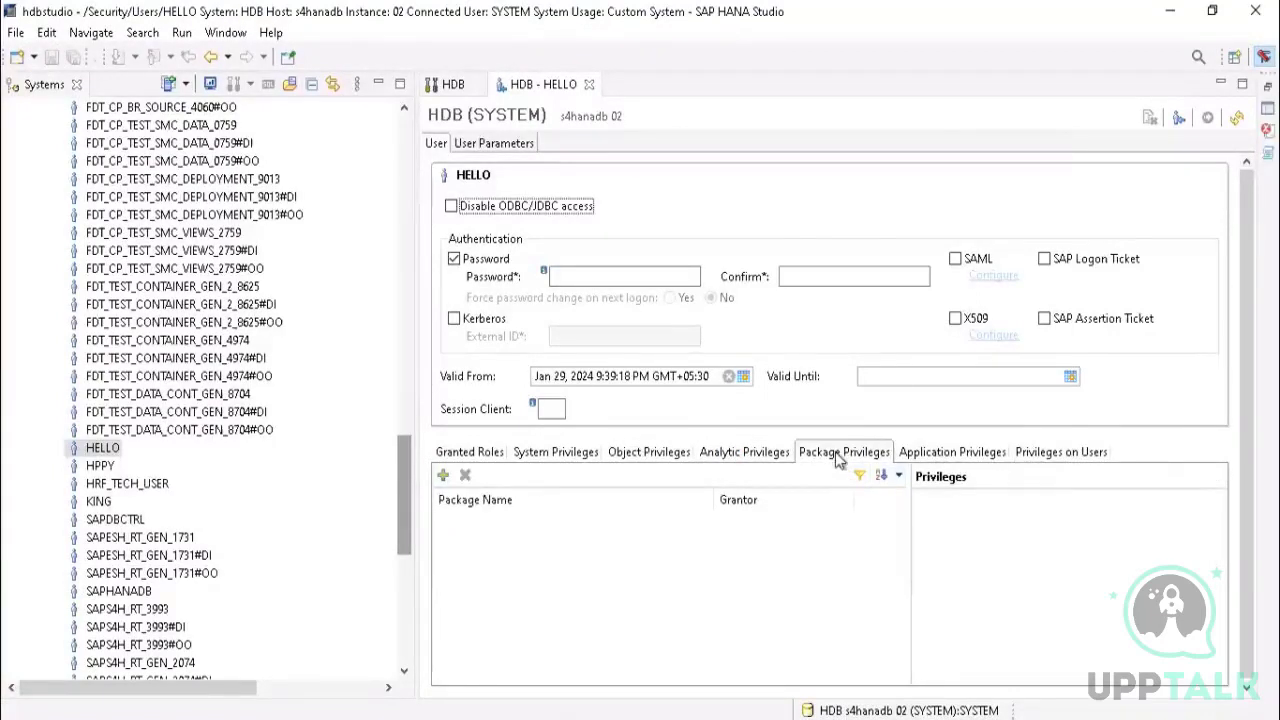
left_click(443, 476)
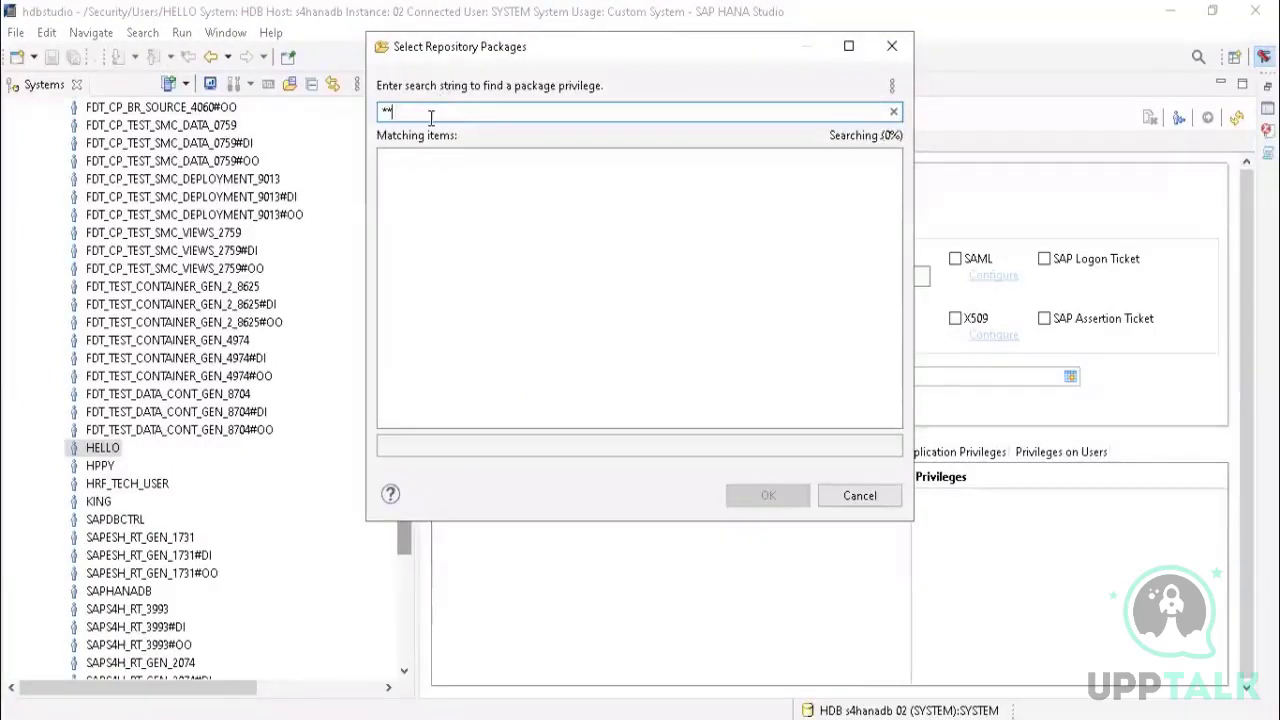
key("BackSpace")
key("BackSpace")
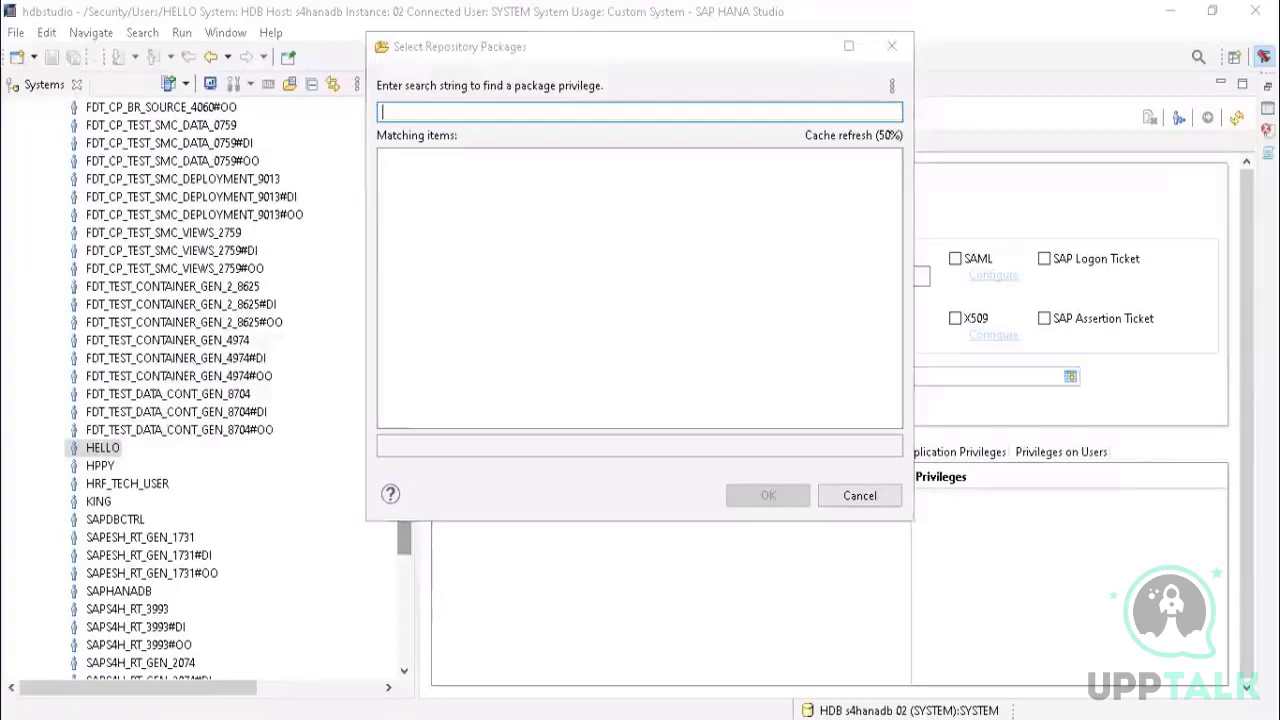
key("ctrl+super+o")
left_click(293, 540)
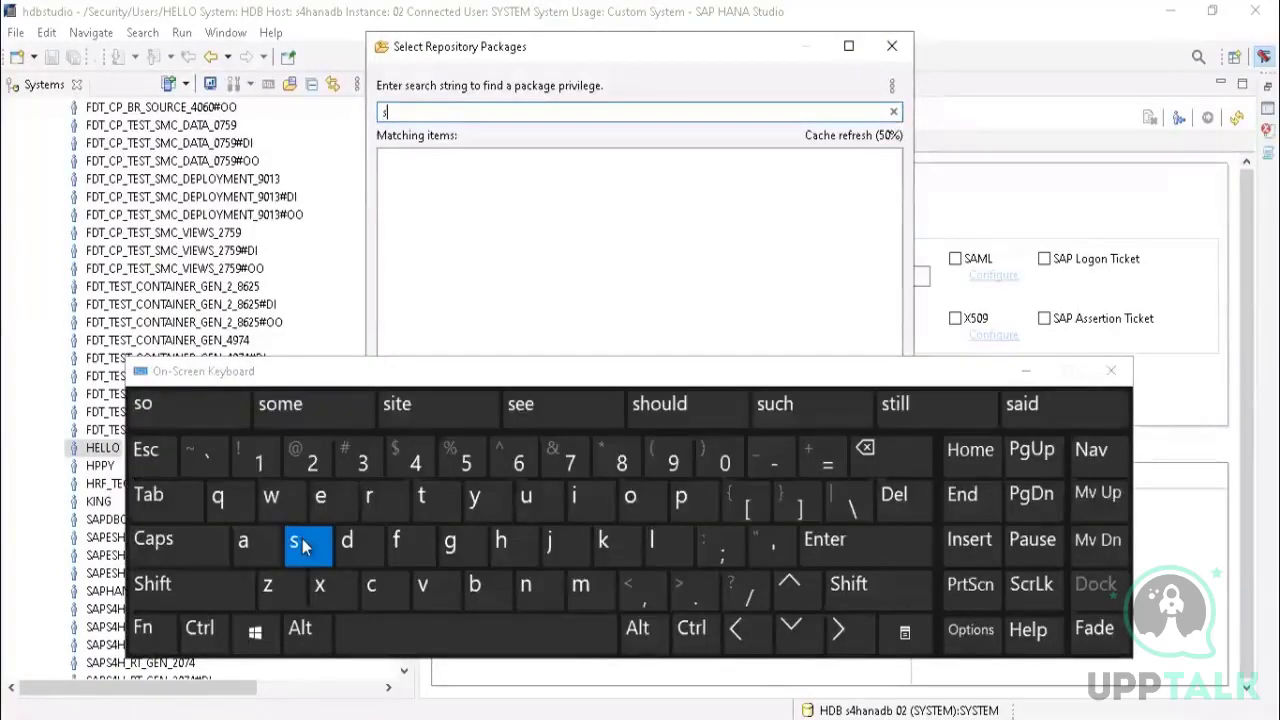
left_click(243, 540)
left_click(681, 497)
left_click(501, 542)
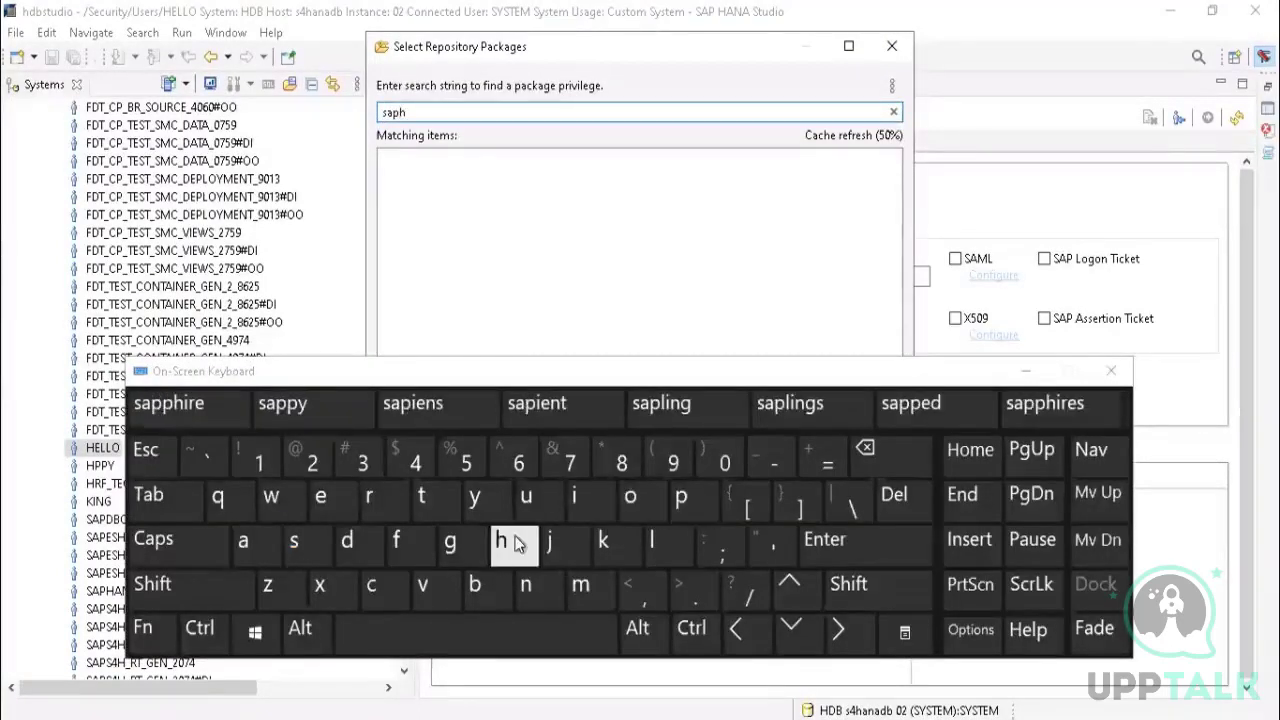
left_click(245, 545)
left_click(532, 590)
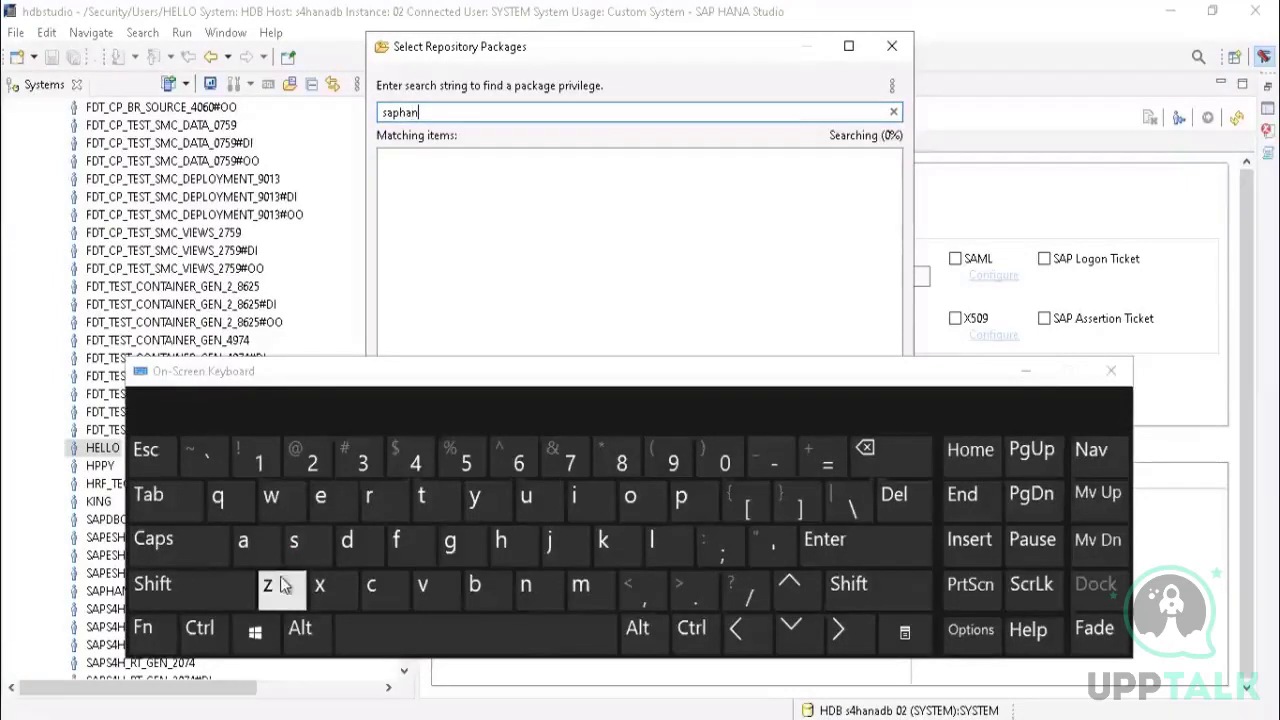
left_click(247, 542)
left_click(347, 542)
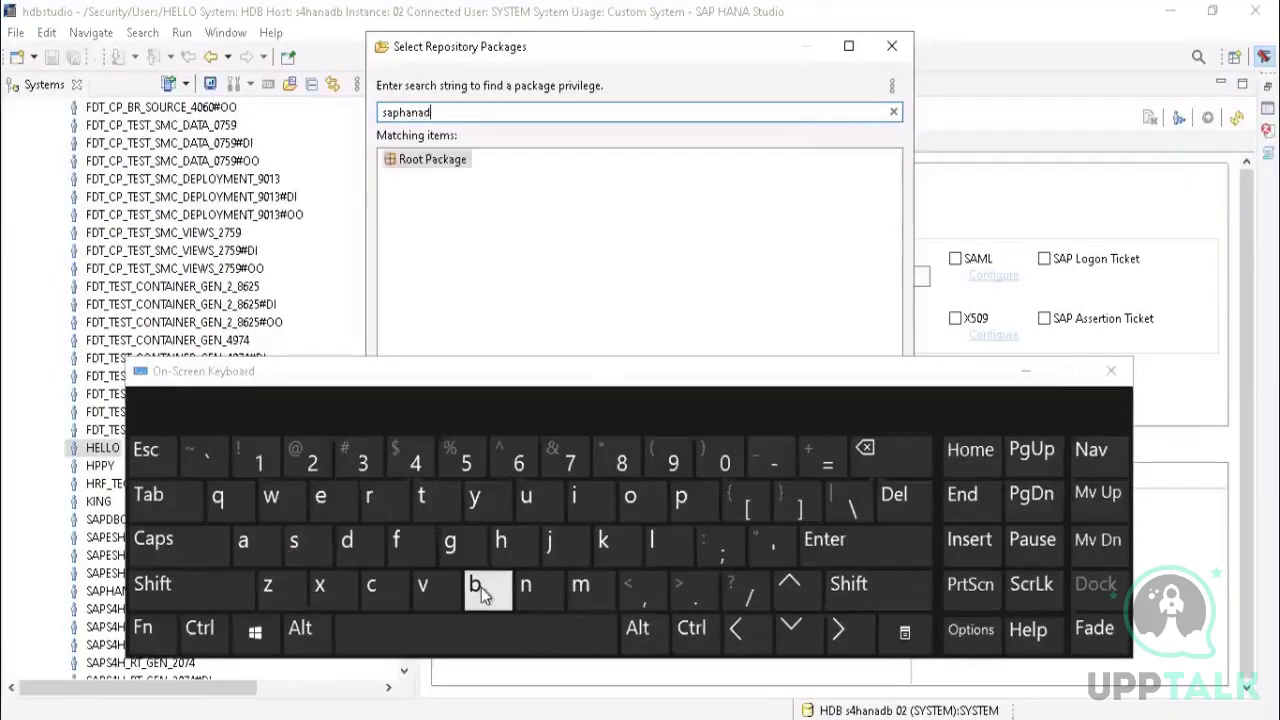
left_click(475, 585)
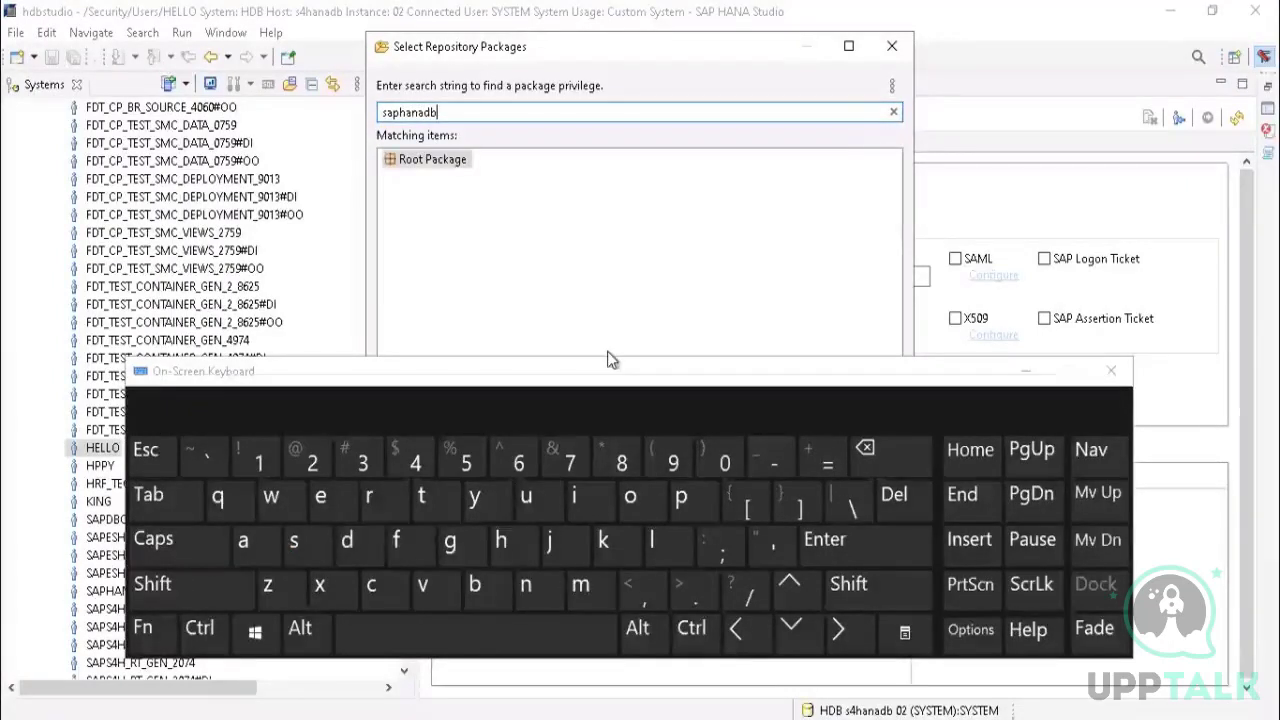
left_click(1025, 371)
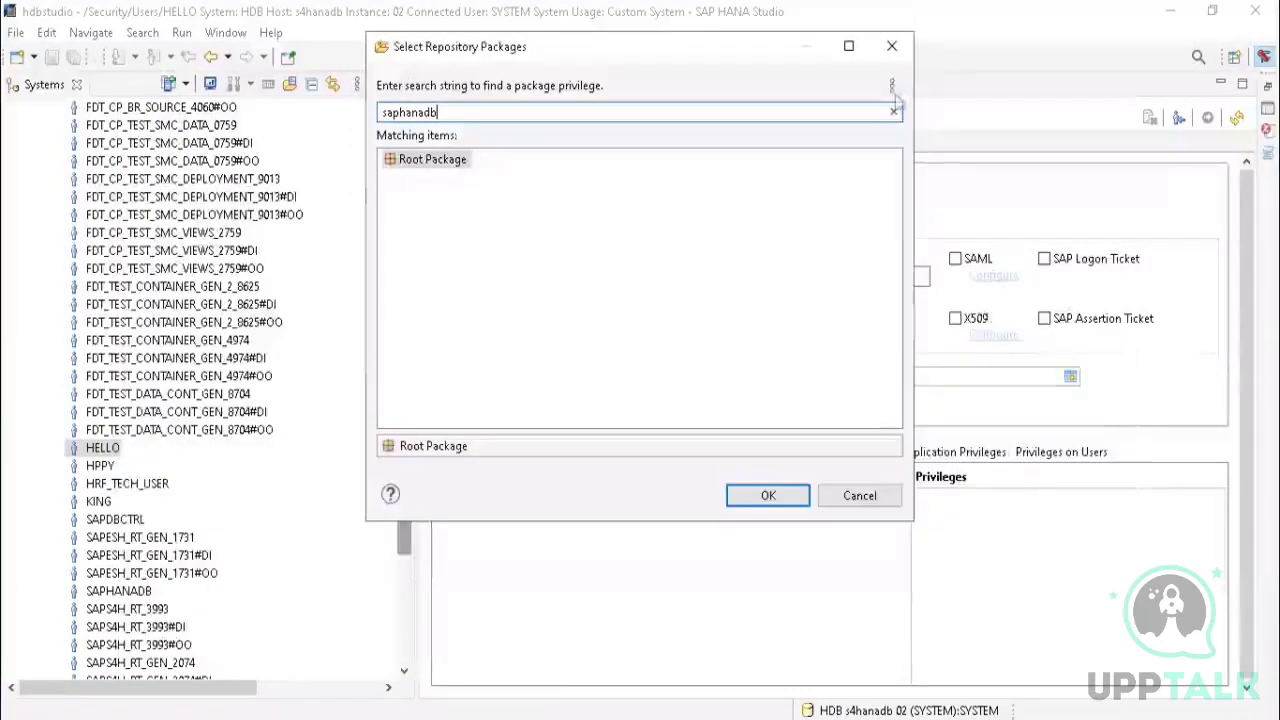
left_click(892, 46)
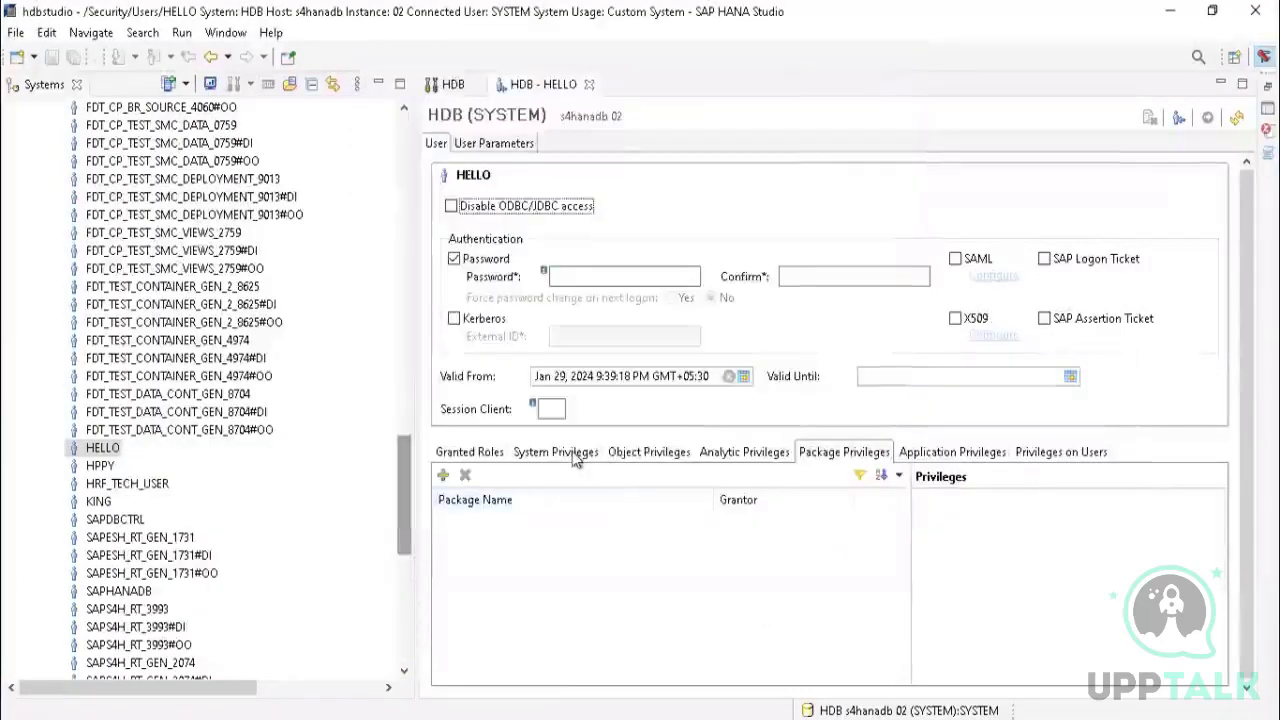
Step: Start adding an object privilege to the HELLO user and search the catalog objects for "saphanadb"
left_click(640, 454)
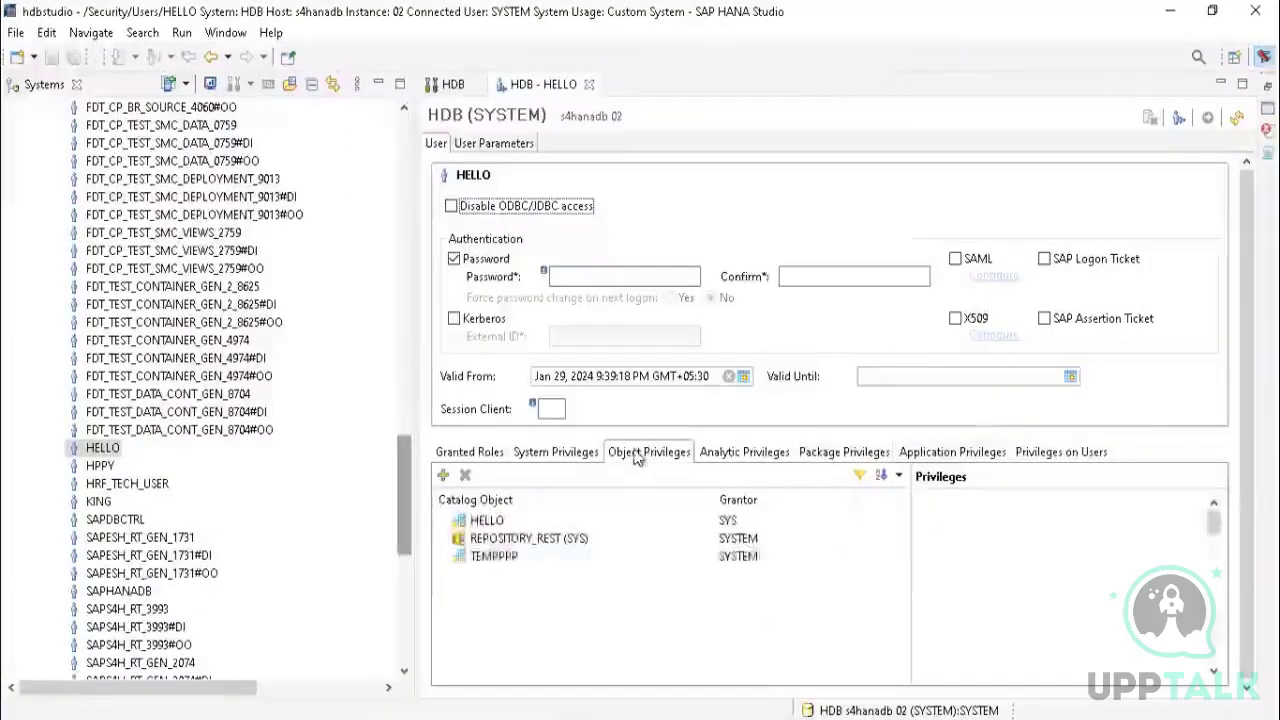
left_click(447, 474)
type("**")
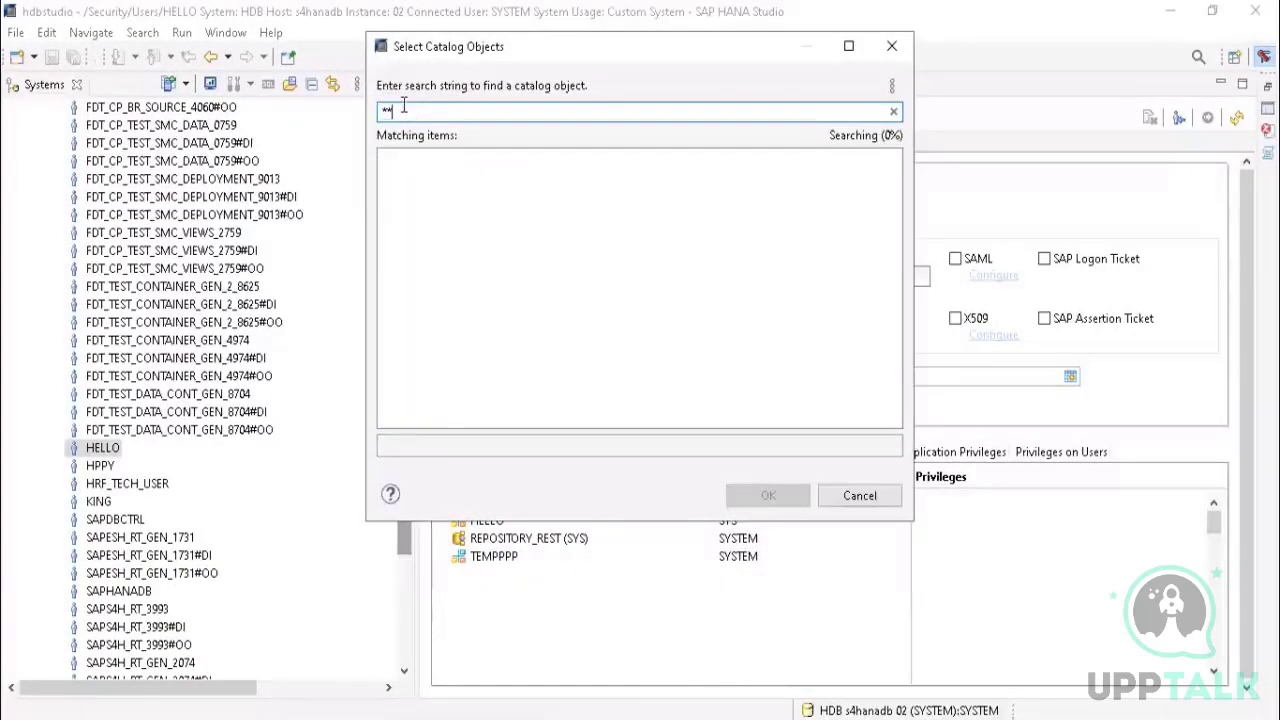
key("ctrl+super+o")
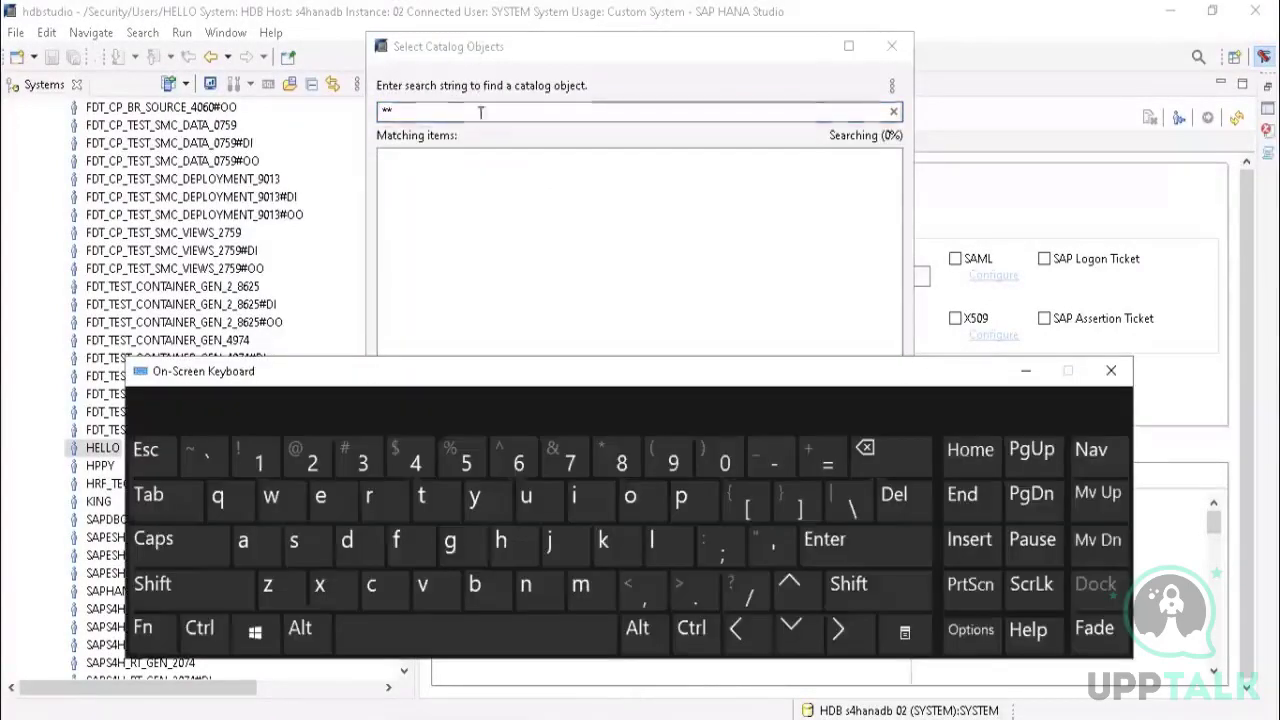
left_click(867, 449)
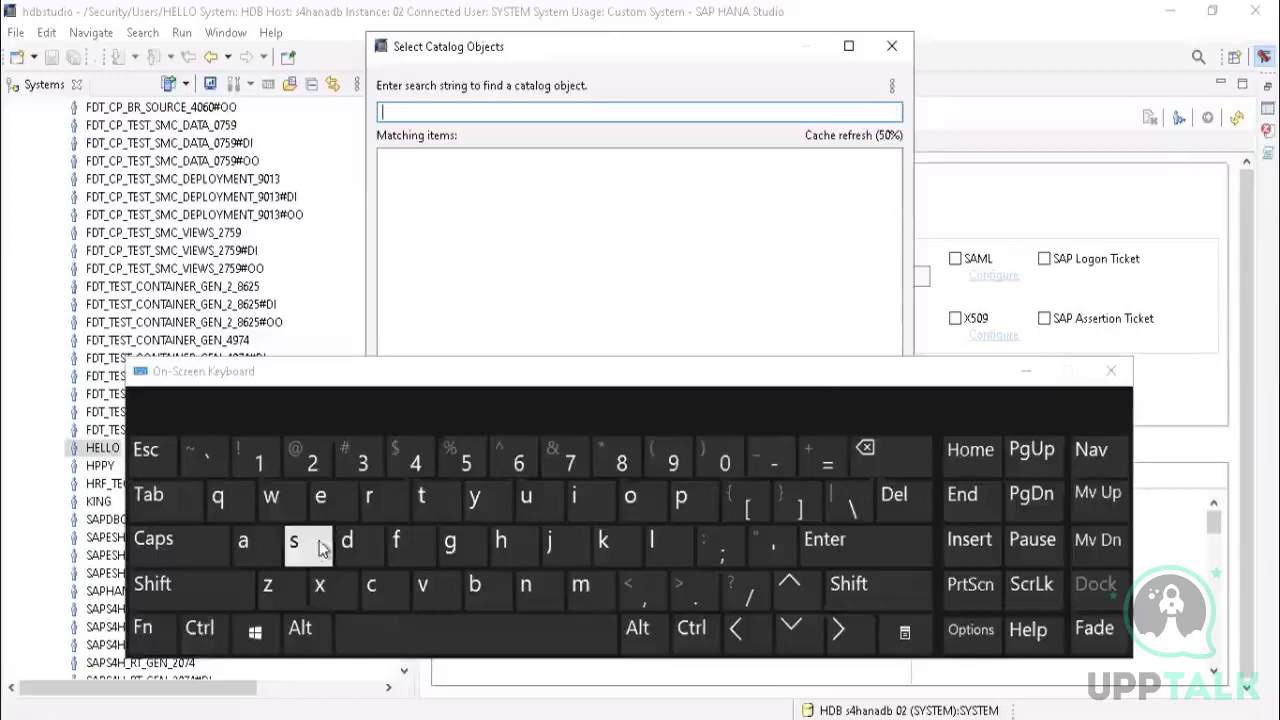
left_click(292, 545)
left_click(277, 549)
left_click(686, 500)
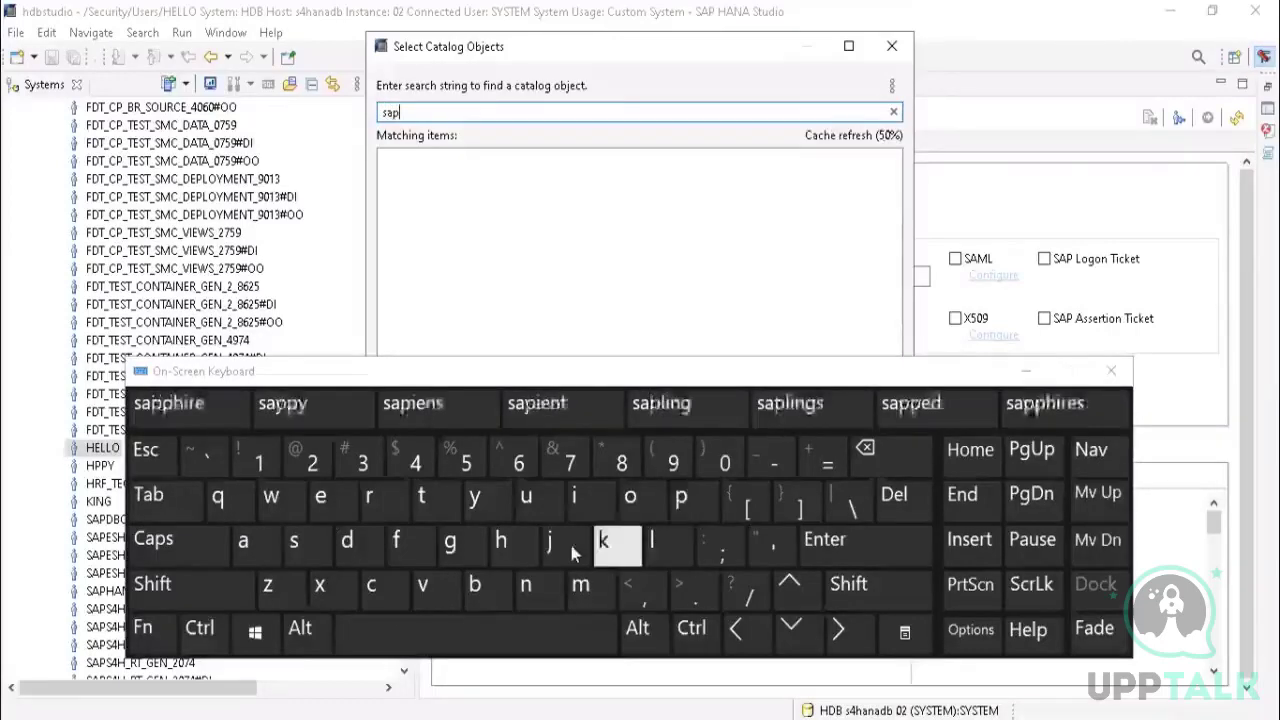
left_click(495, 558)
left_click(262, 555)
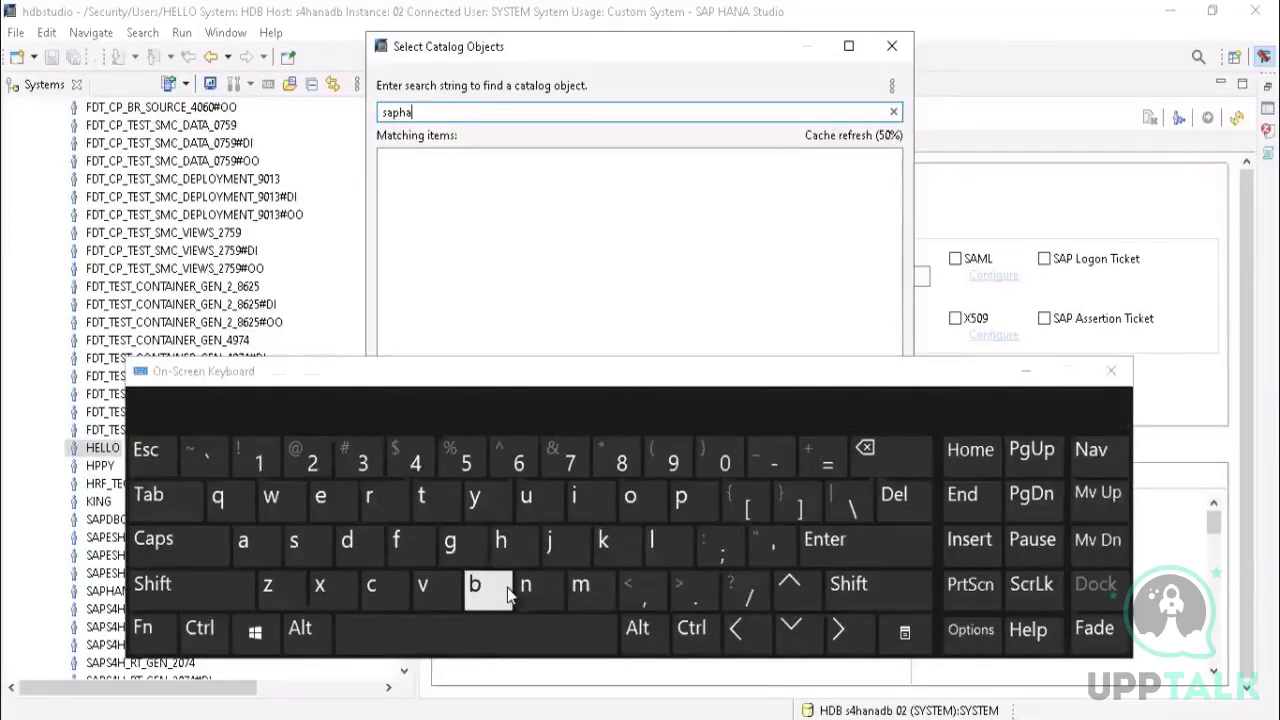
left_click(528, 590)
left_click(250, 545)
left_click(348, 545)
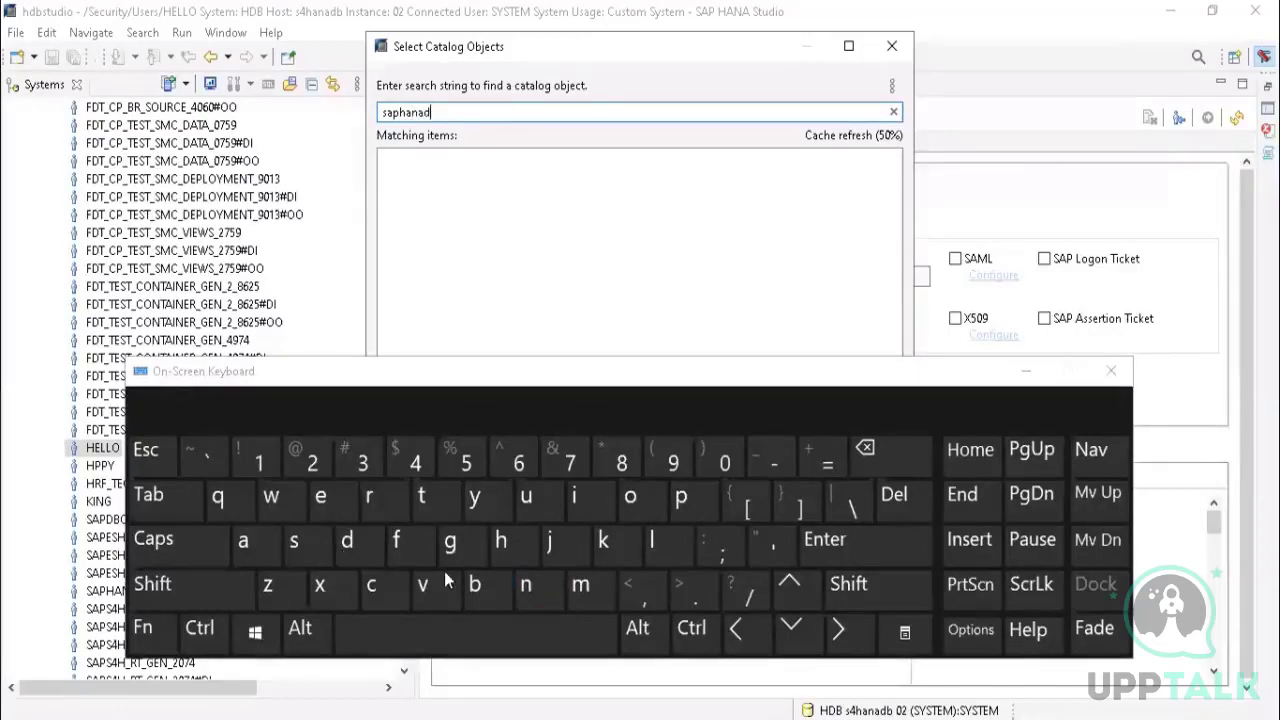
left_click(478, 588)
left_click(1024, 371)
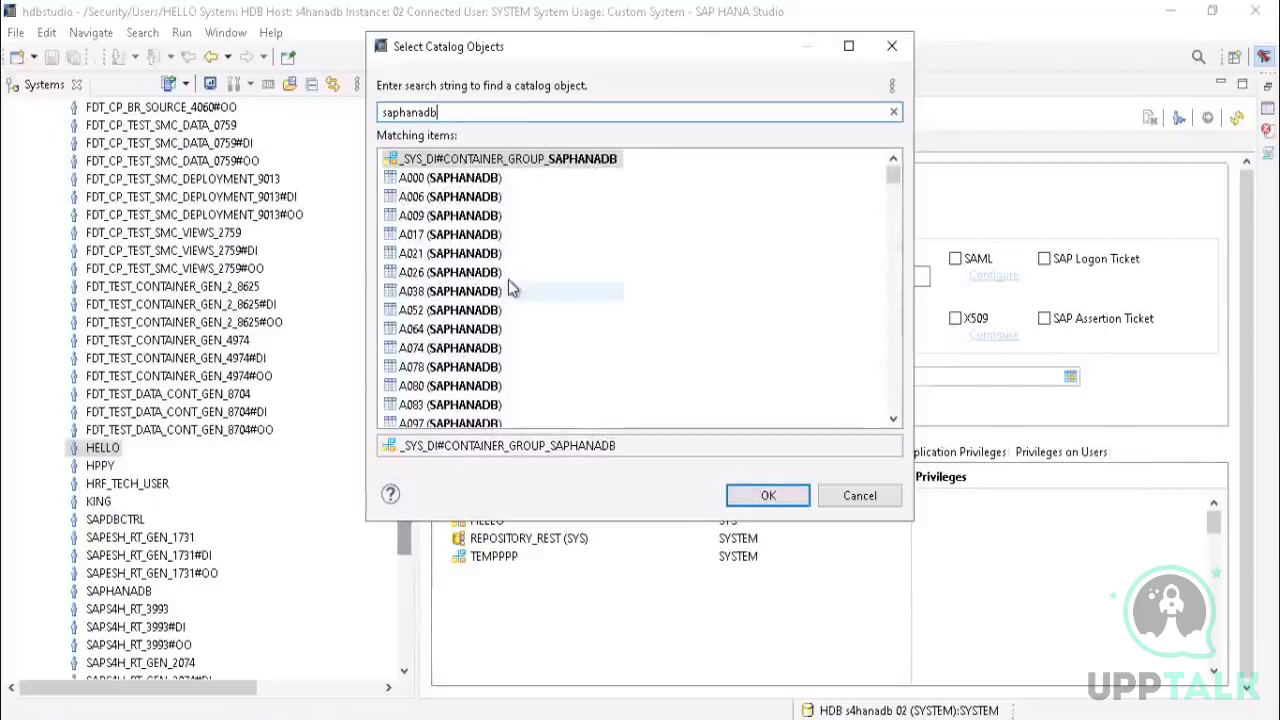
scroll(508, 283, "down", 5)
scroll(508, 283, "up", 5)
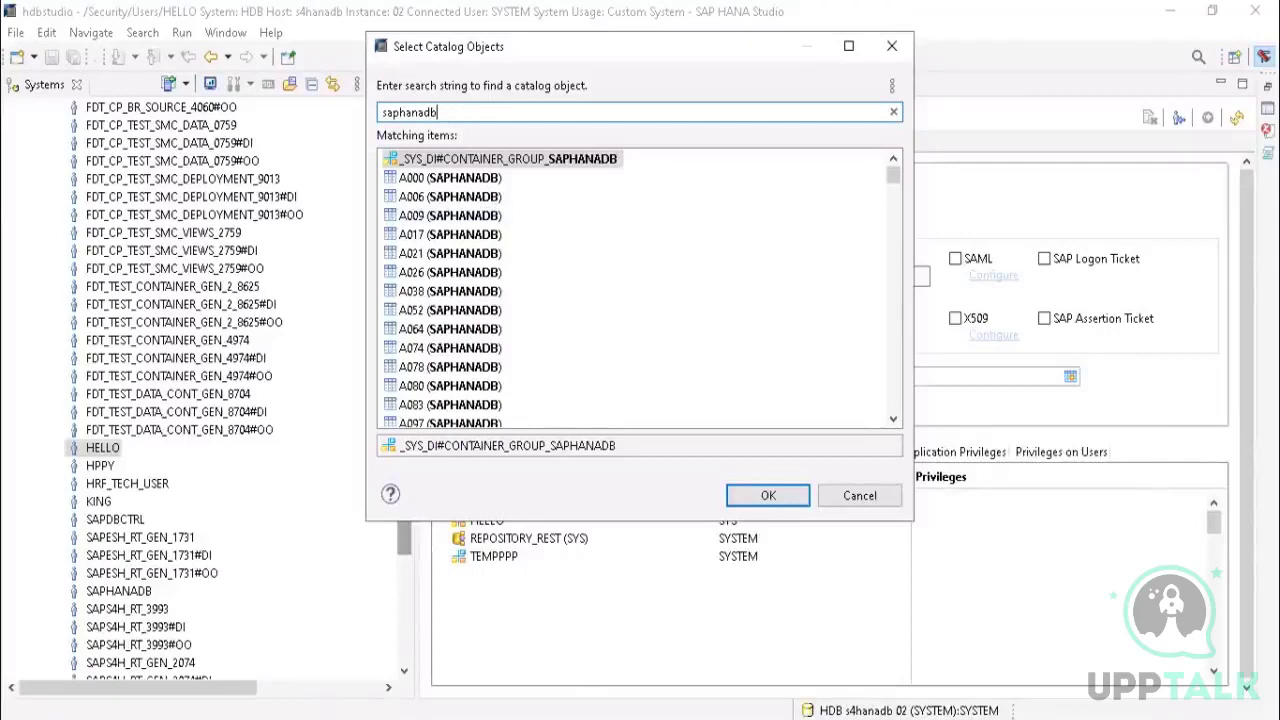
Step: Replace the catalog object search with uppercase "SAPHANA"
key("ctrl+super+o")
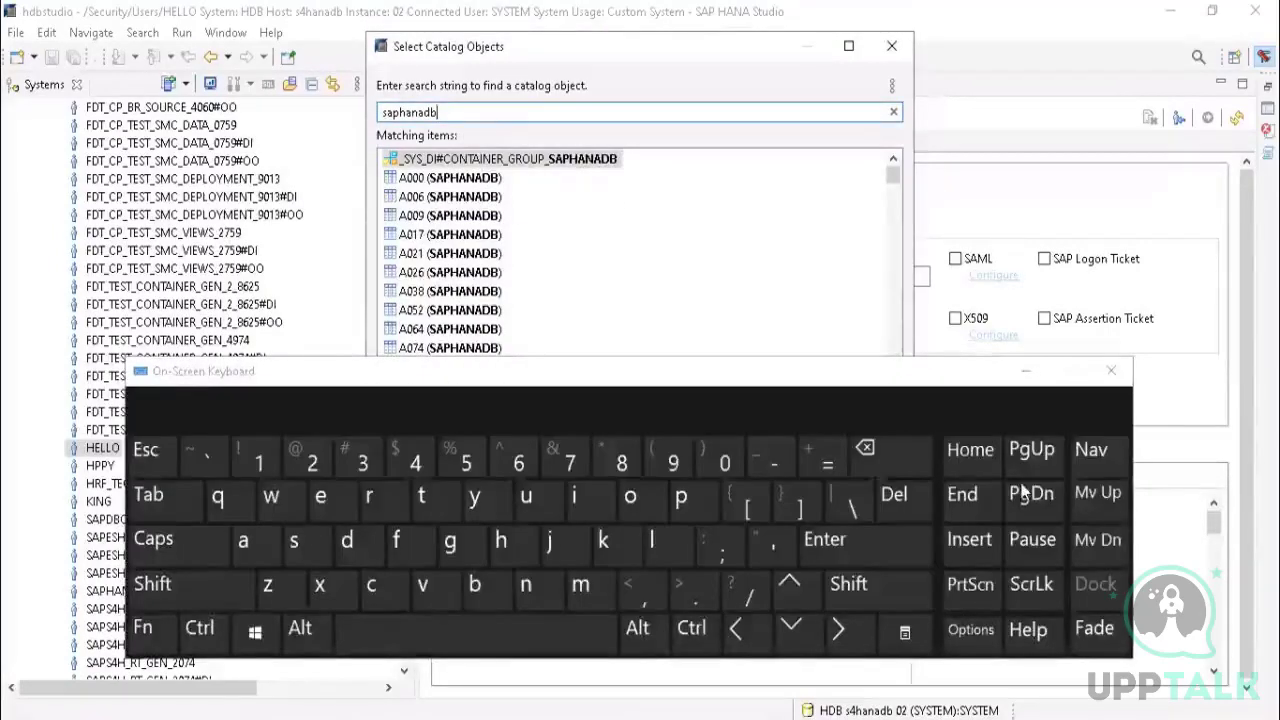
left_click_drag(907, 456, 907, 456)
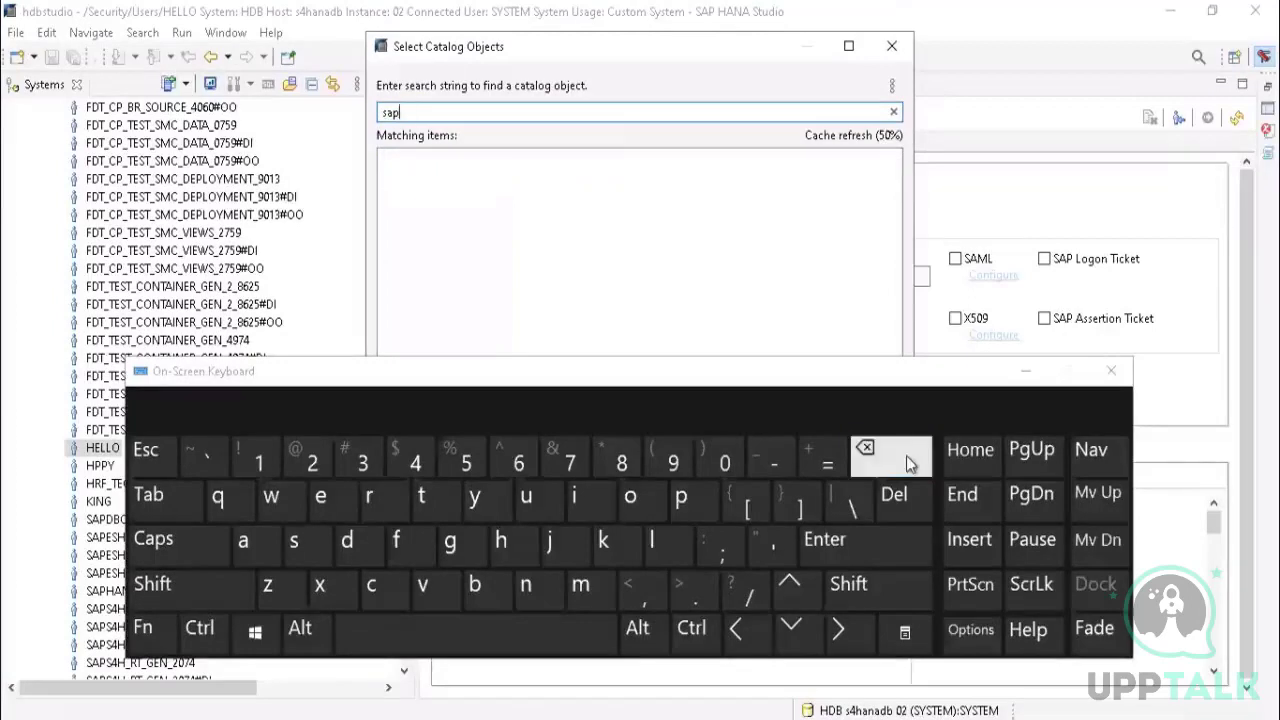
left_click(165, 550)
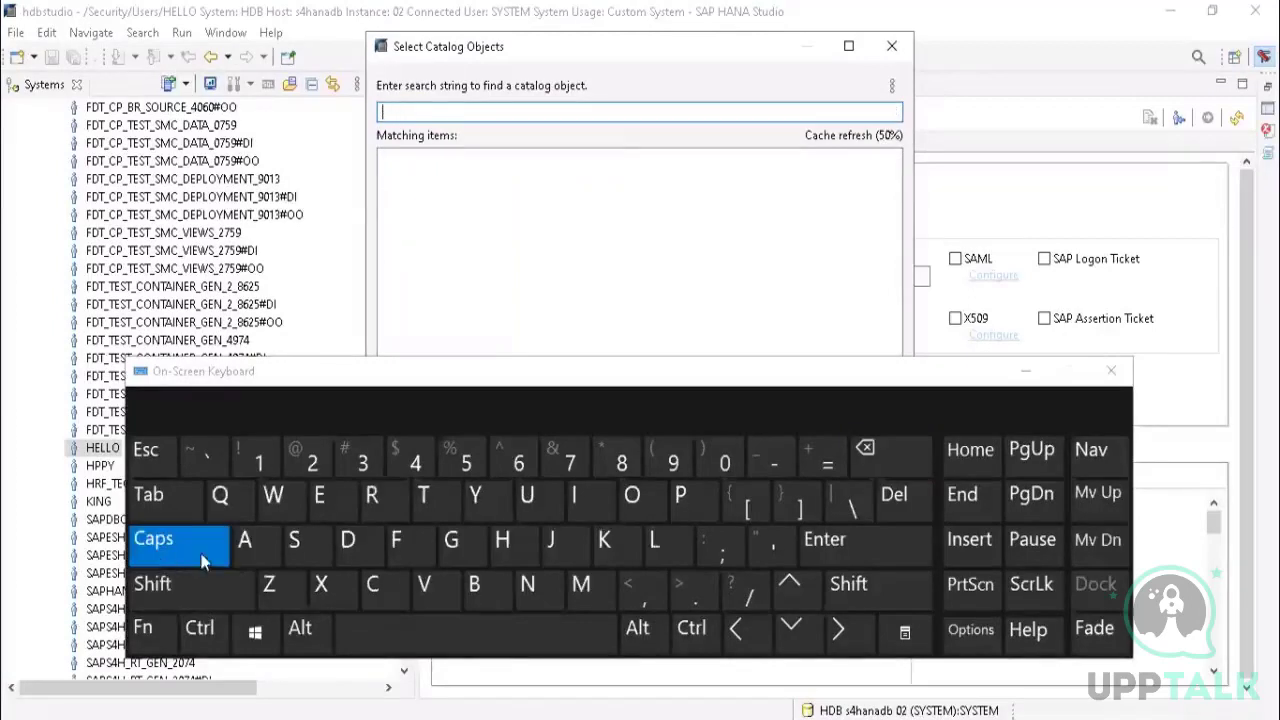
left_click(300, 545)
left_click(247, 541)
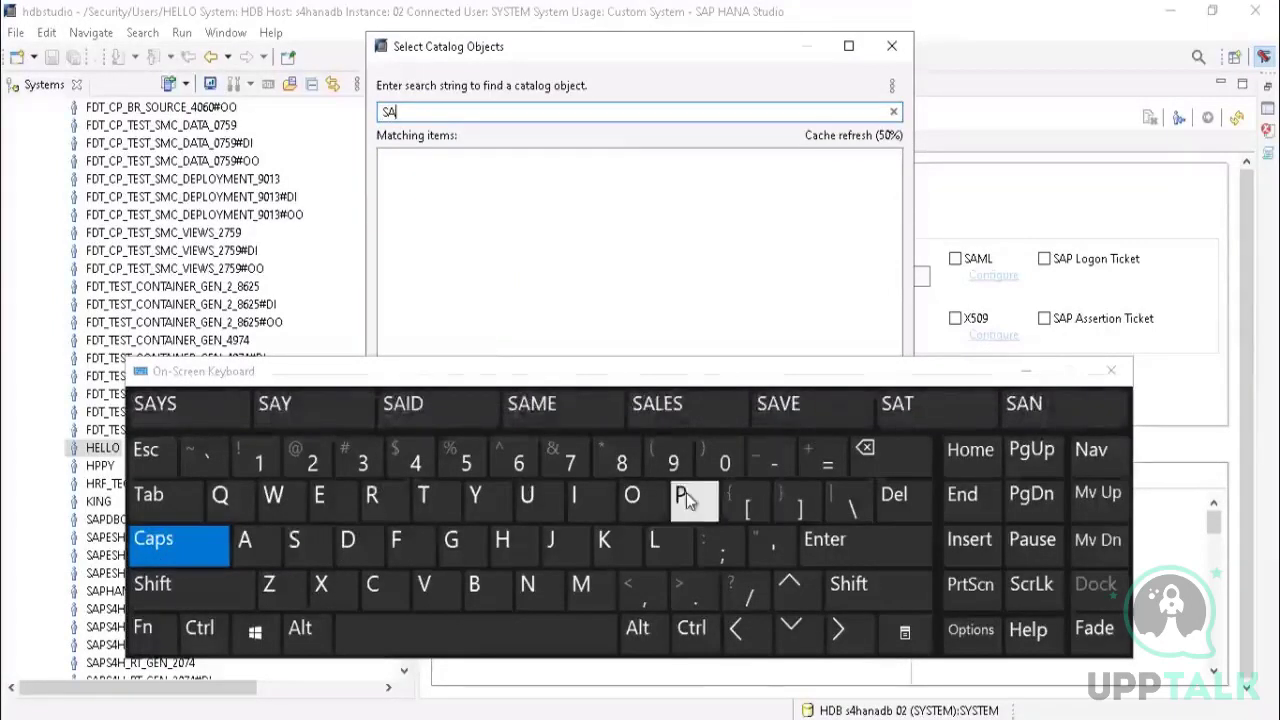
left_click(683, 497)
left_click(505, 543)
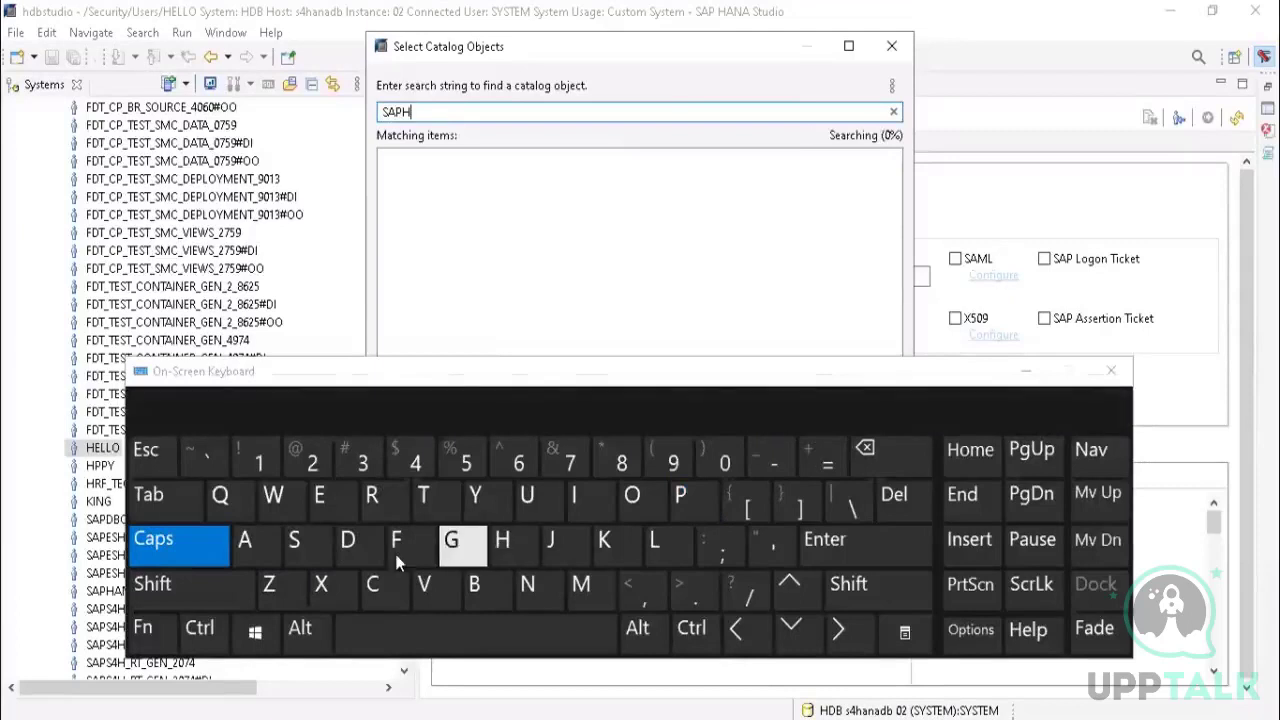
left_click(247, 541)
left_click(547, 593)
left_click(247, 541)
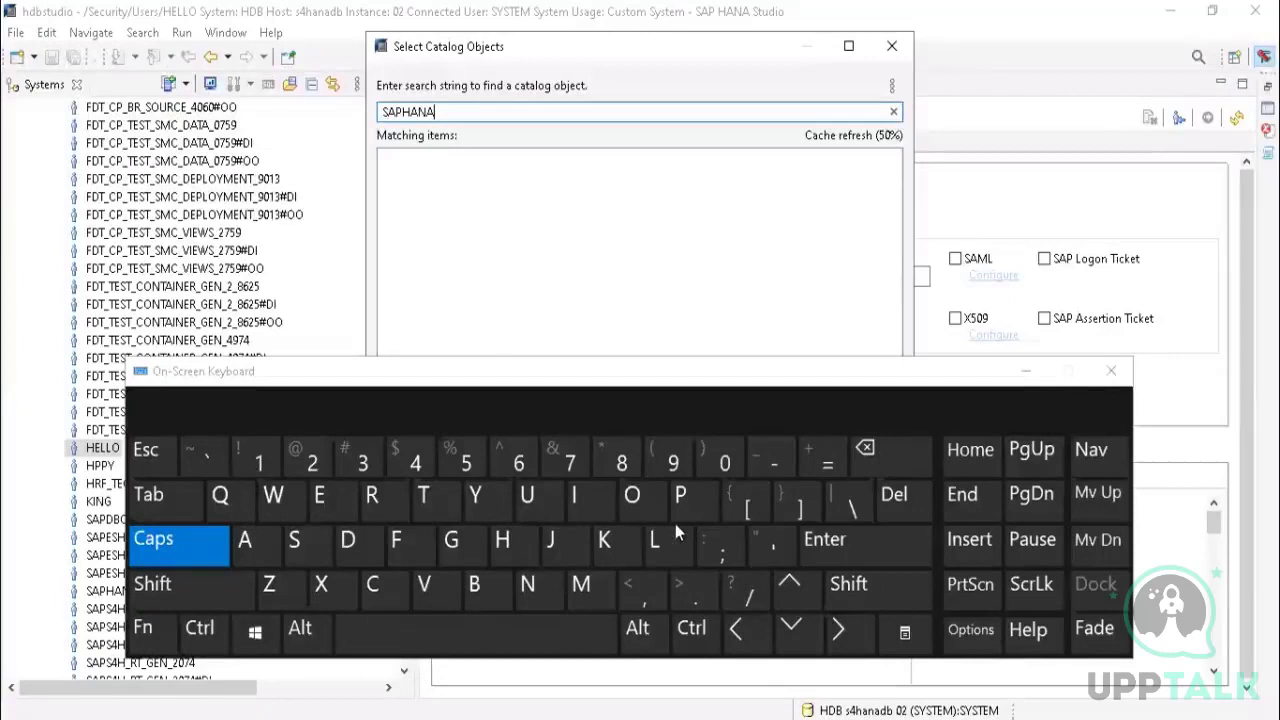
Step: Search the catalog objects for "SYSTEMDB" instead, and dismiss the selection dialog without adding an object privilege
double_click(422, 113)
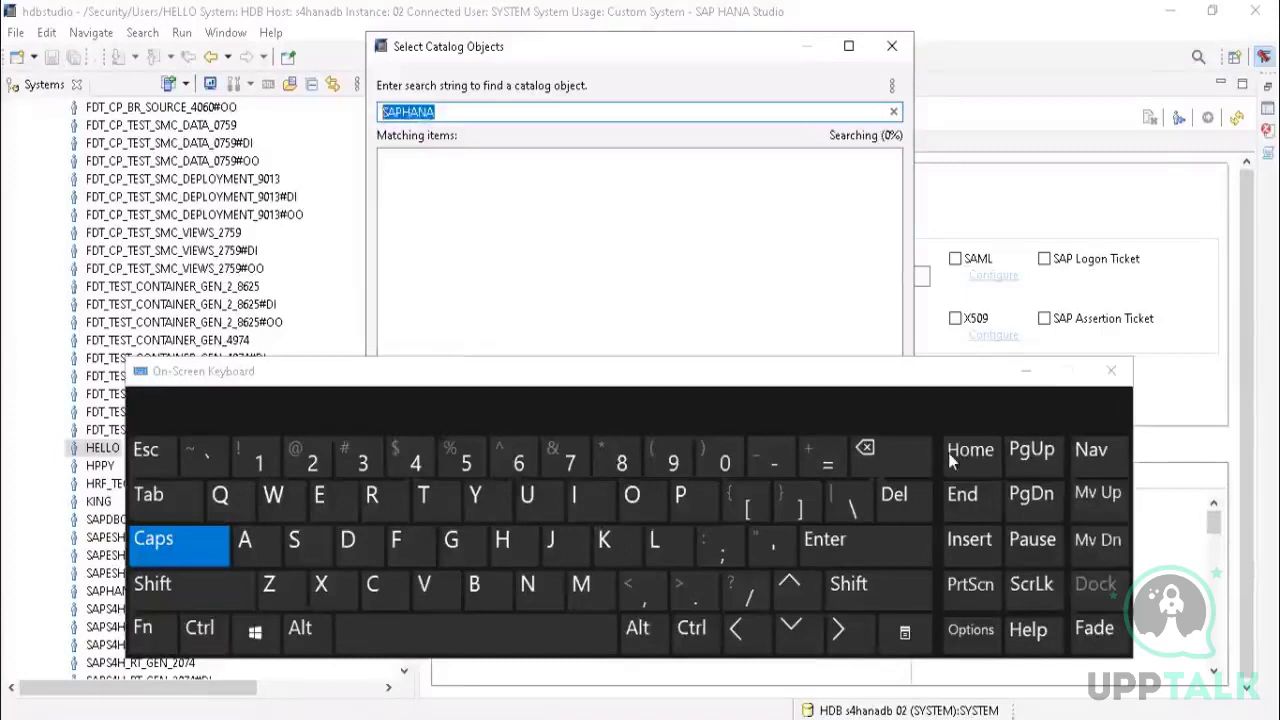
left_click(868, 452)
left_click(304, 542)
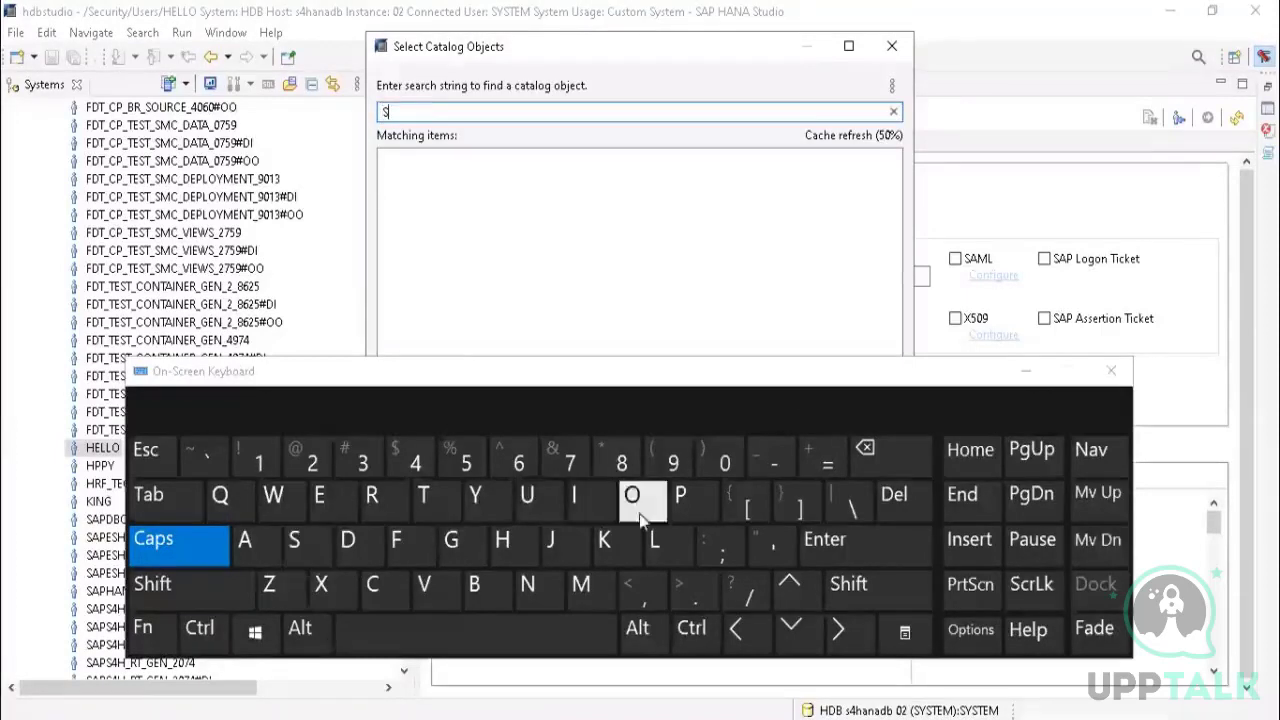
left_click(480, 494)
left_click(300, 542)
left_click(431, 494)
left_click(322, 497)
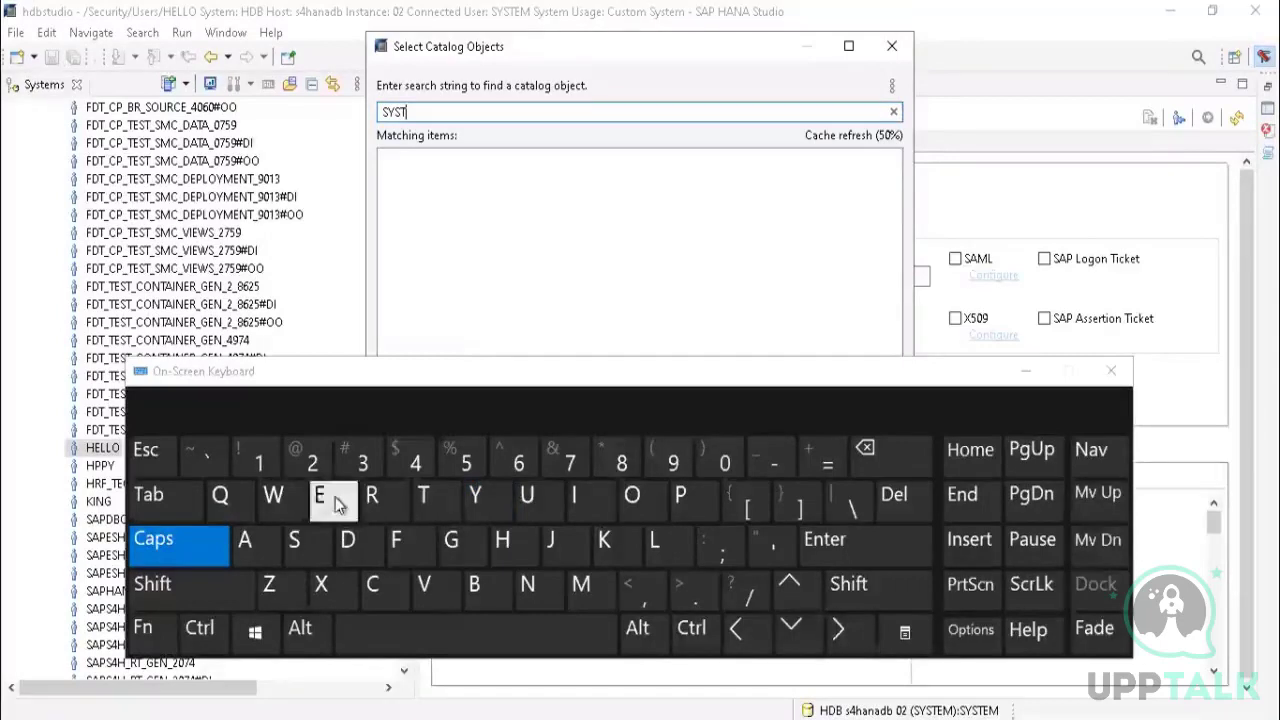
left_click(585, 588)
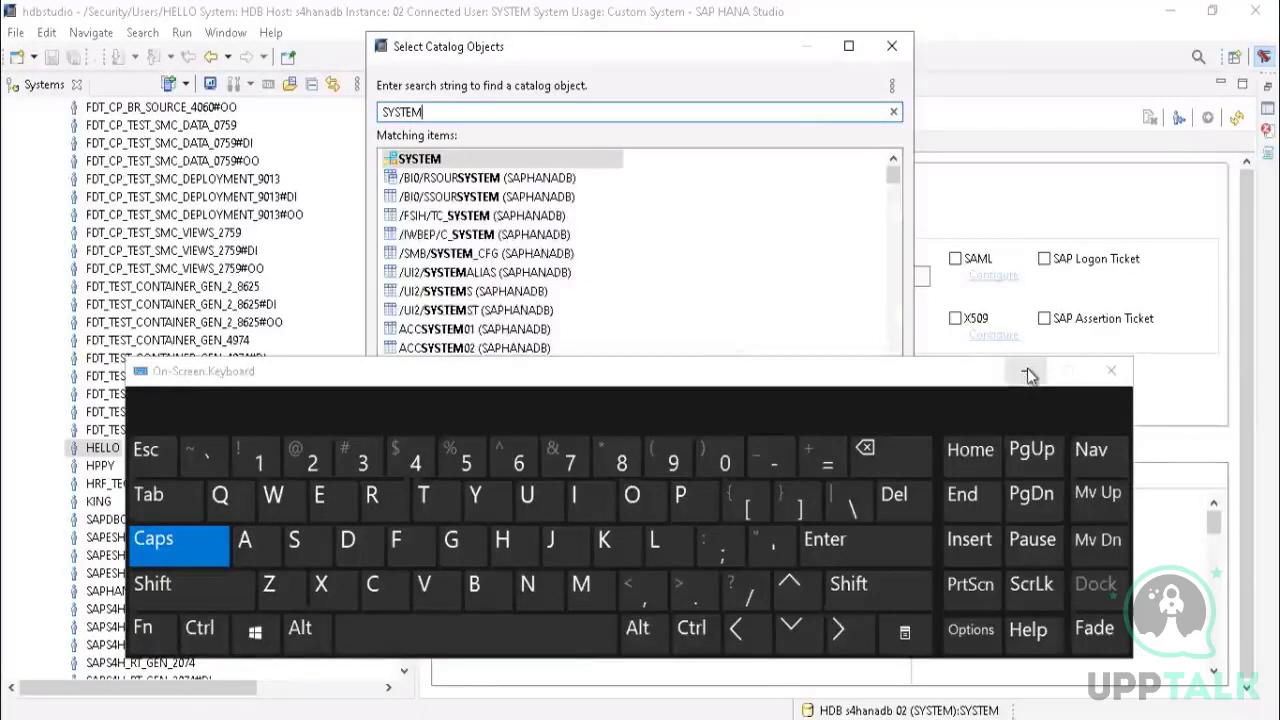
left_click(345, 542)
left_click(468, 585)
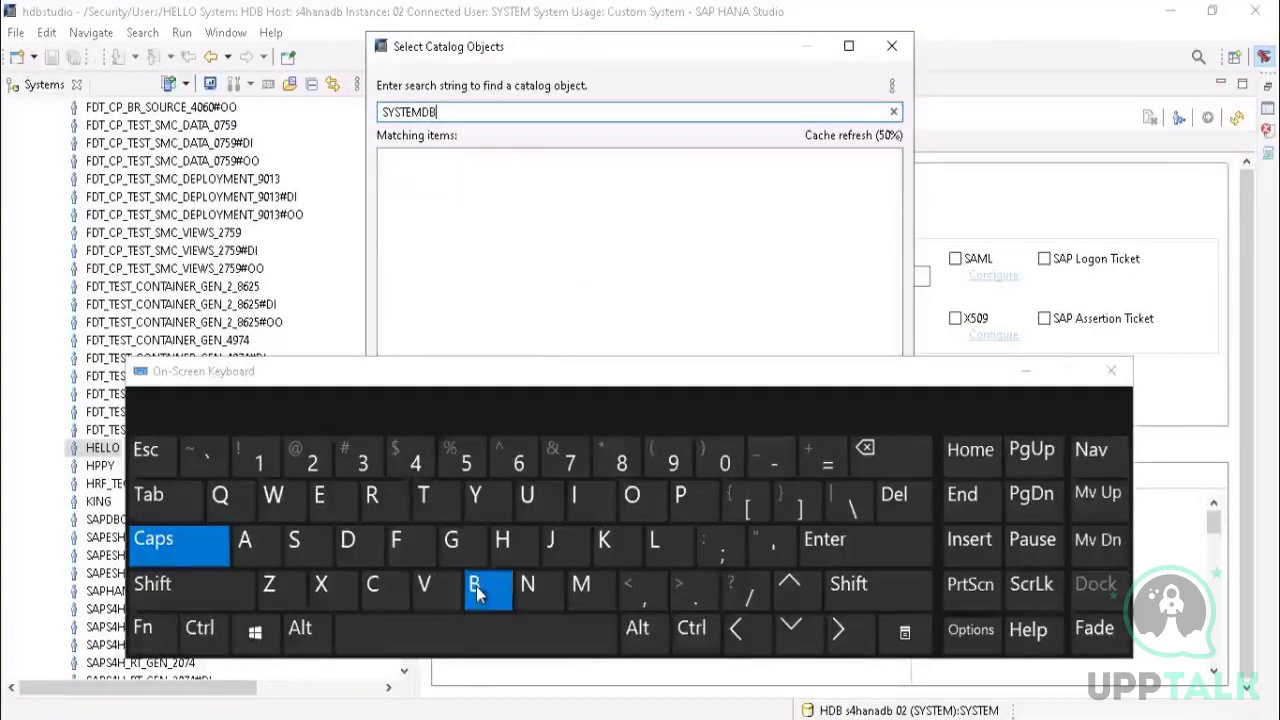
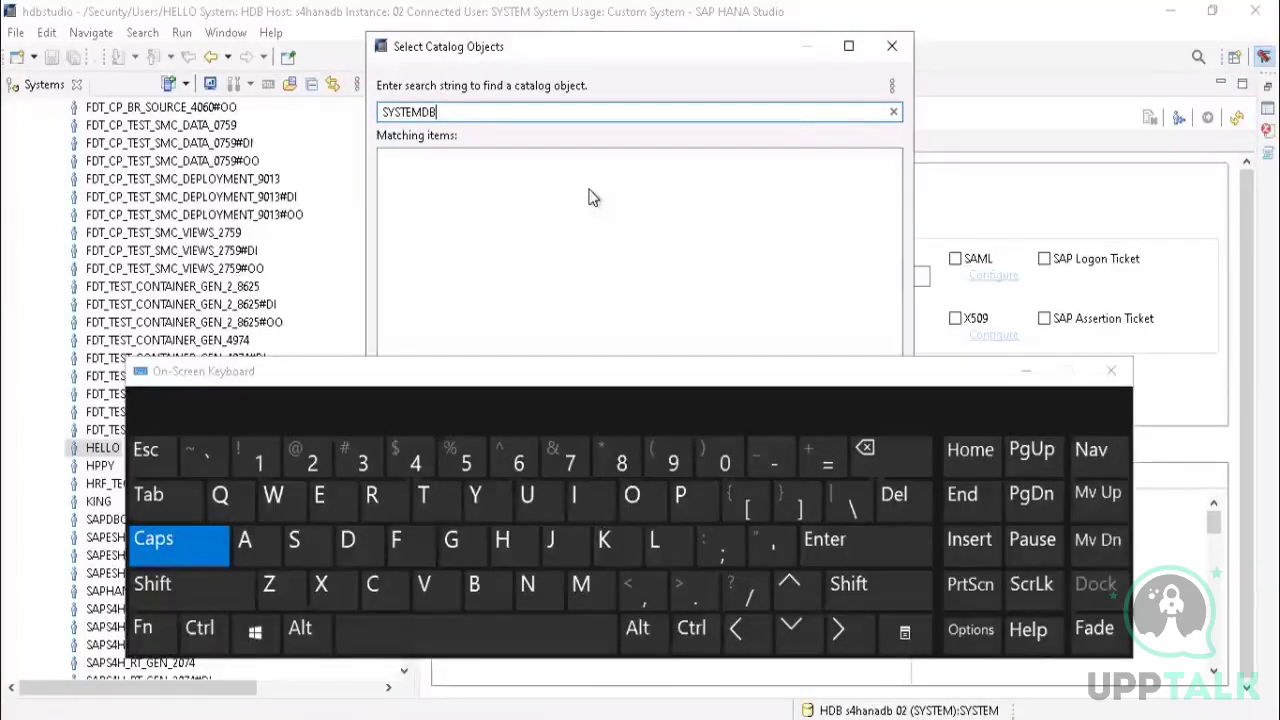
left_click(1028, 369)
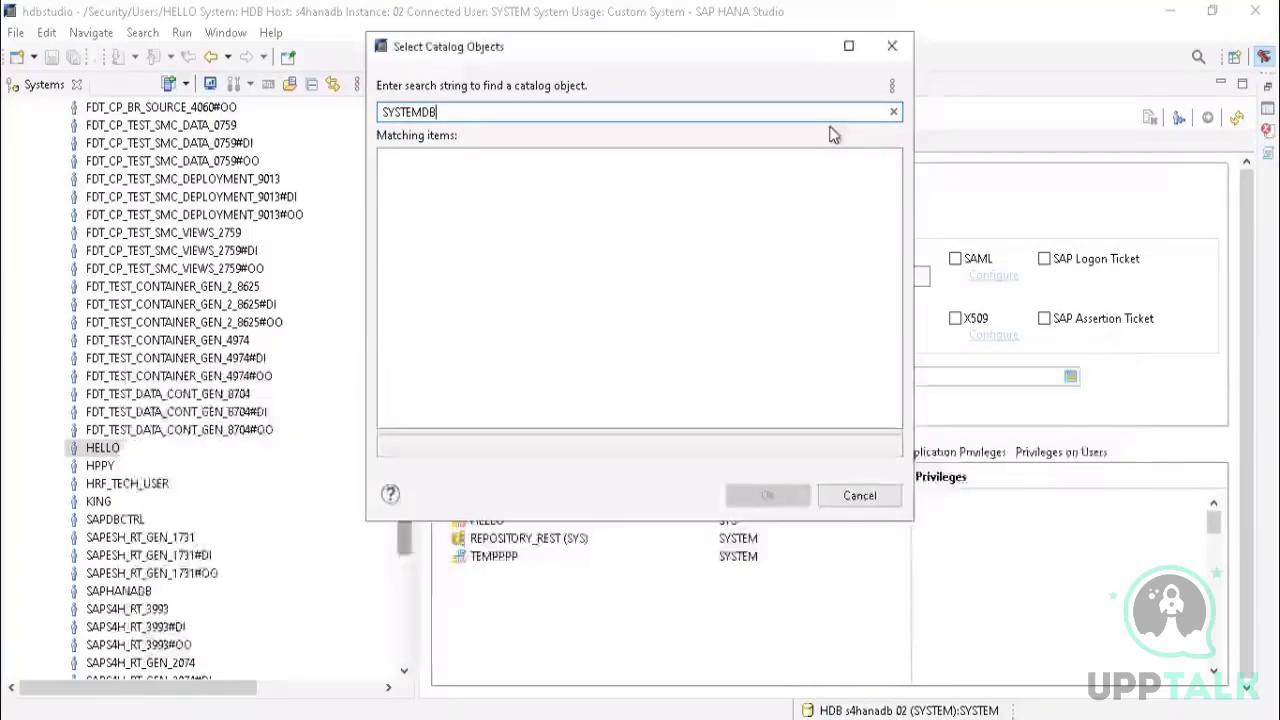
left_click(892, 46)
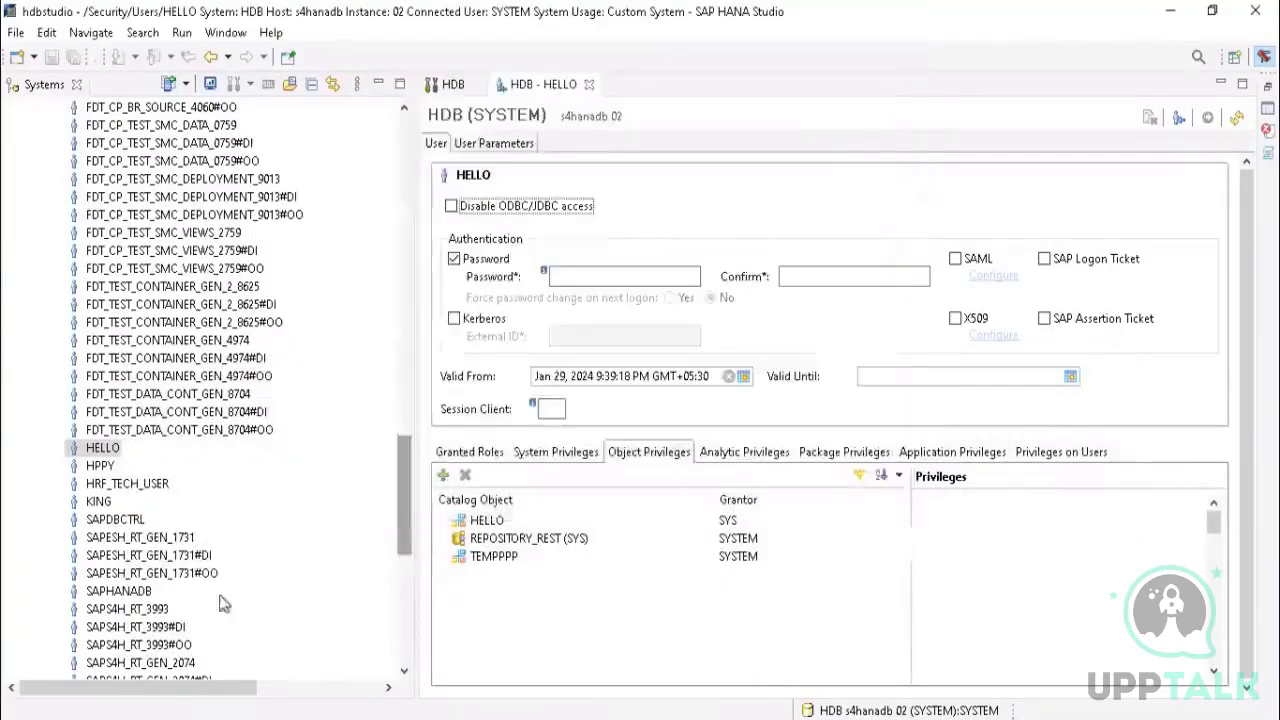
Step: Expand the Catalog of the HDB (SYSTEM) connection and examine its SAPHANADB schema
left_click_drag(402, 455, 400, 376)
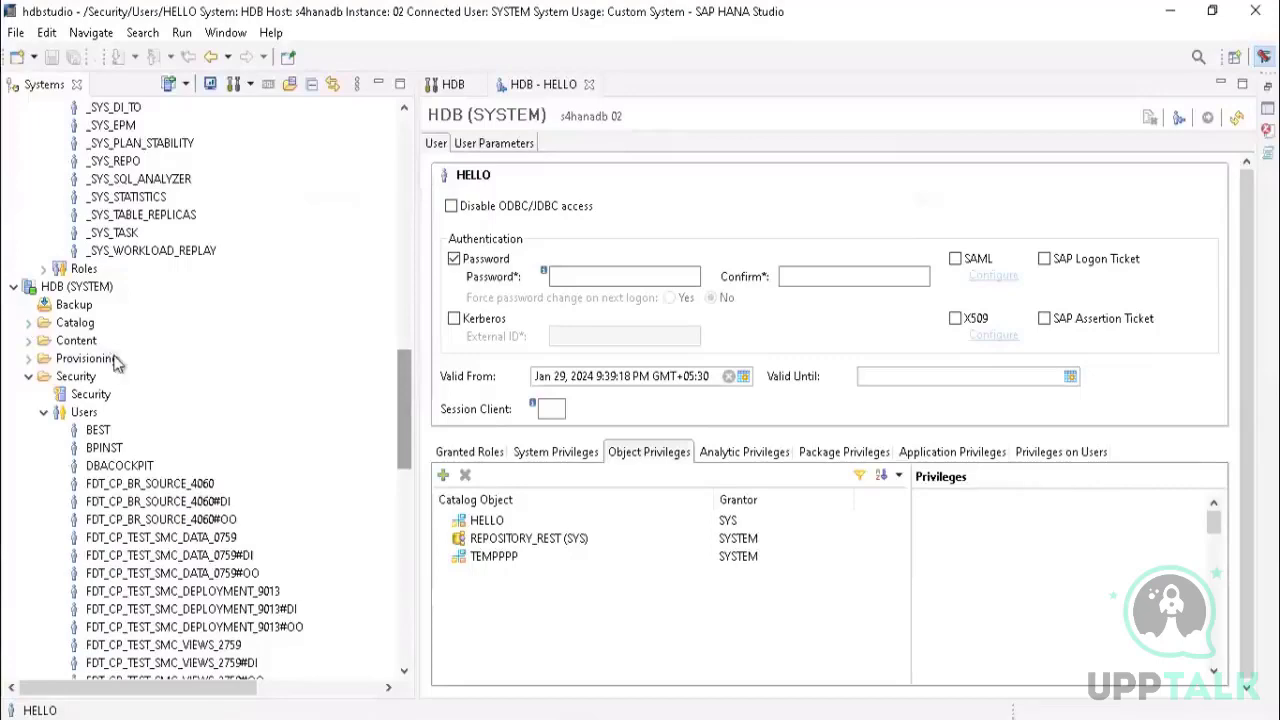
scroll(118, 368, "up", 15)
scroll(118, 368, "up", 4)
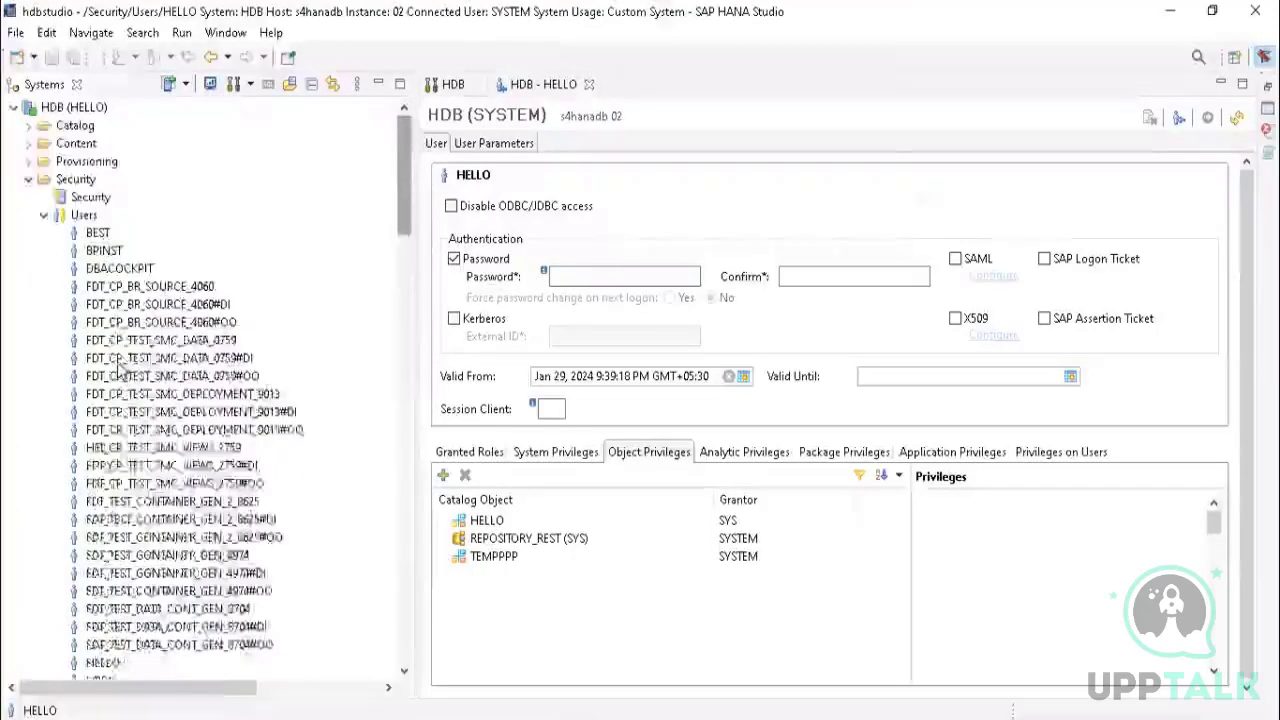
scroll(122, 385, "down", 18)
scroll(125, 402, "down", 5)
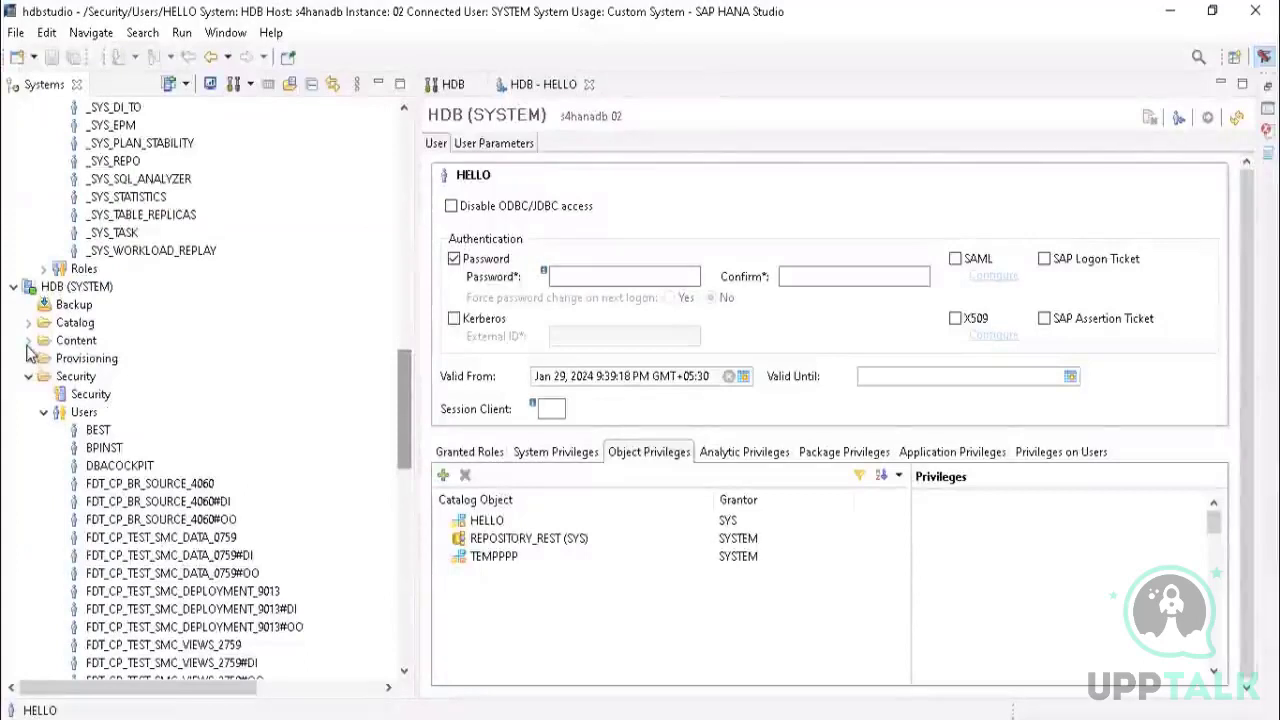
left_click(27, 324)
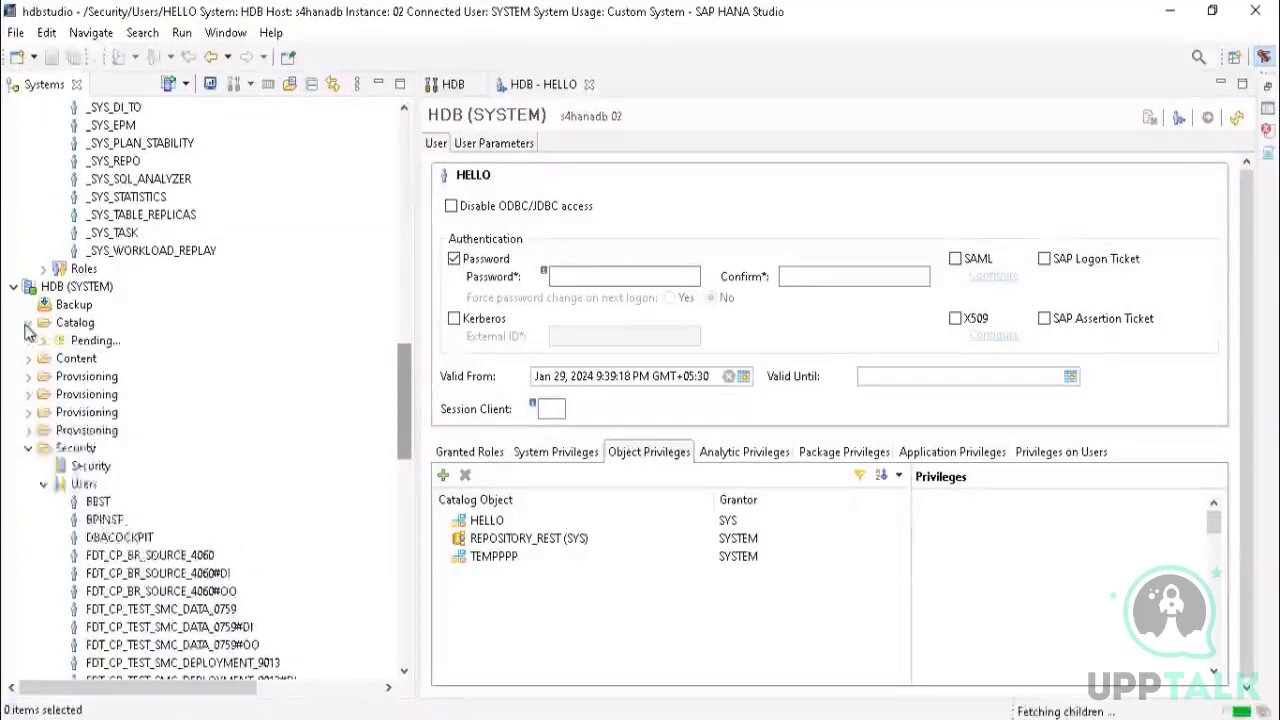
scroll(92, 452, "down", 3)
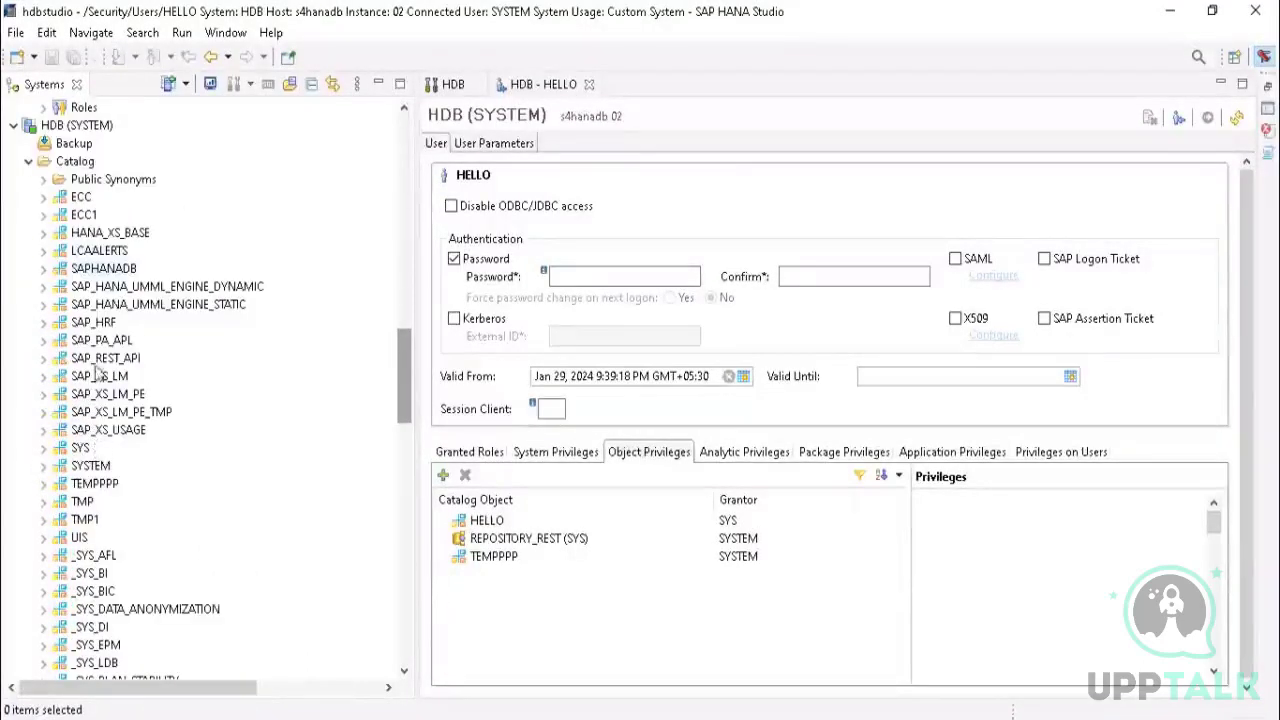
left_click(106, 270)
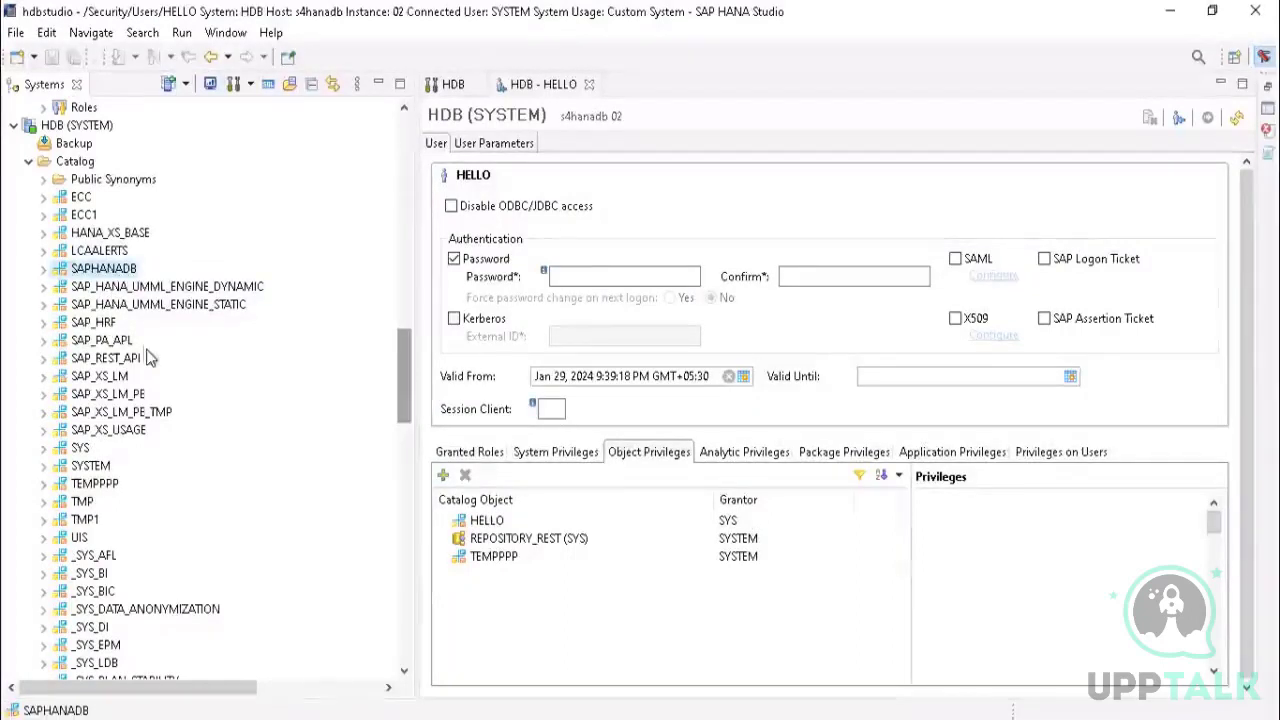
left_click(44, 269)
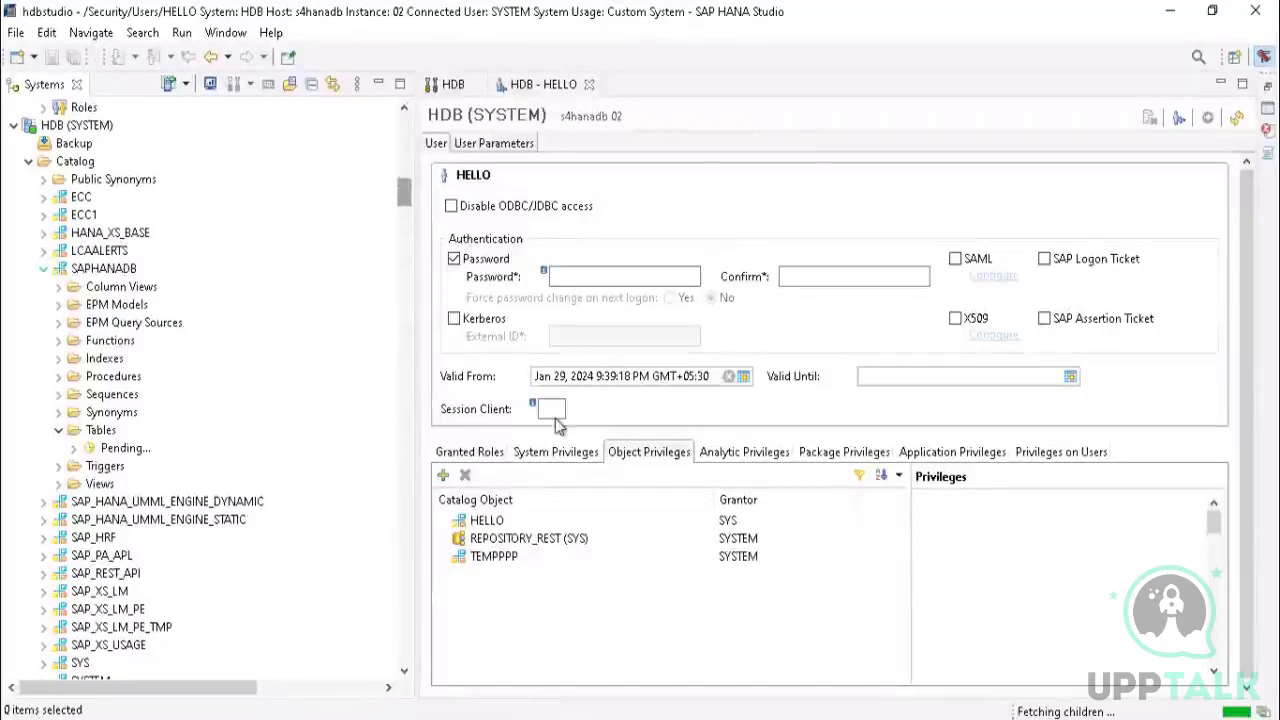
Step: Start adding an object privilege to the HELLO user and search the catalog objects for uppercase "SAPHANADB"
left_click(444, 476)
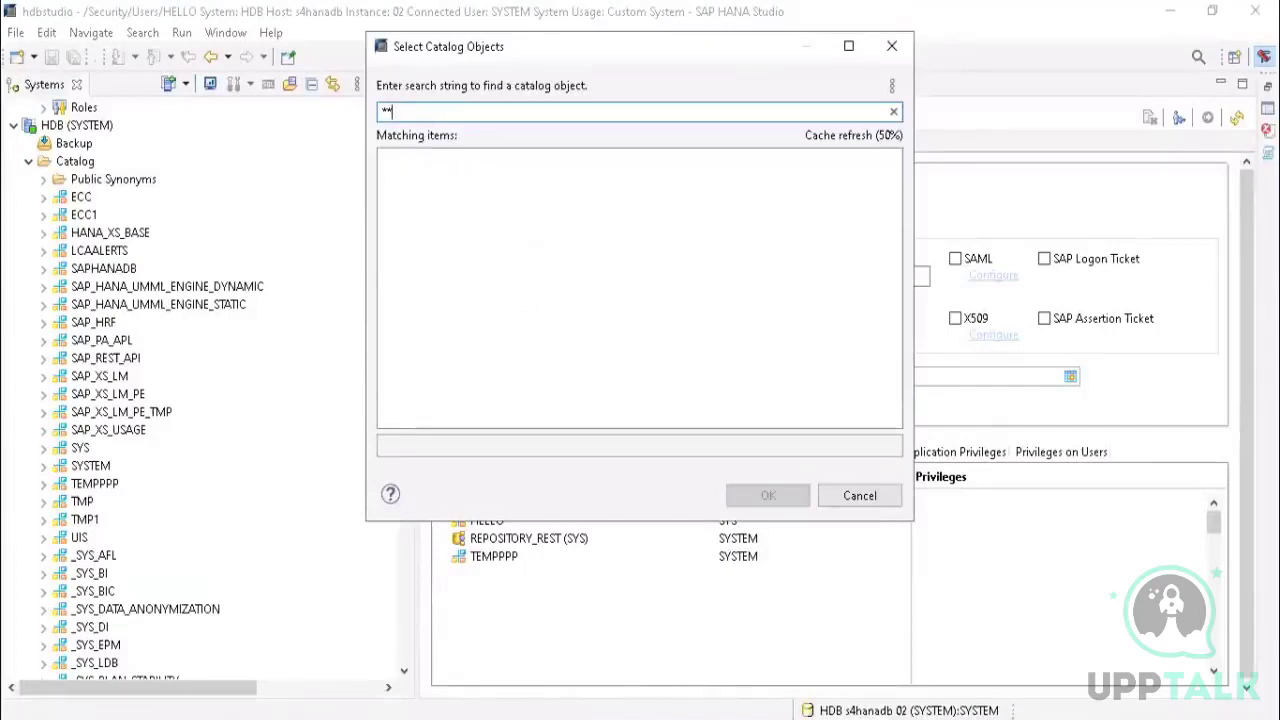
key("ctrl+super+o")
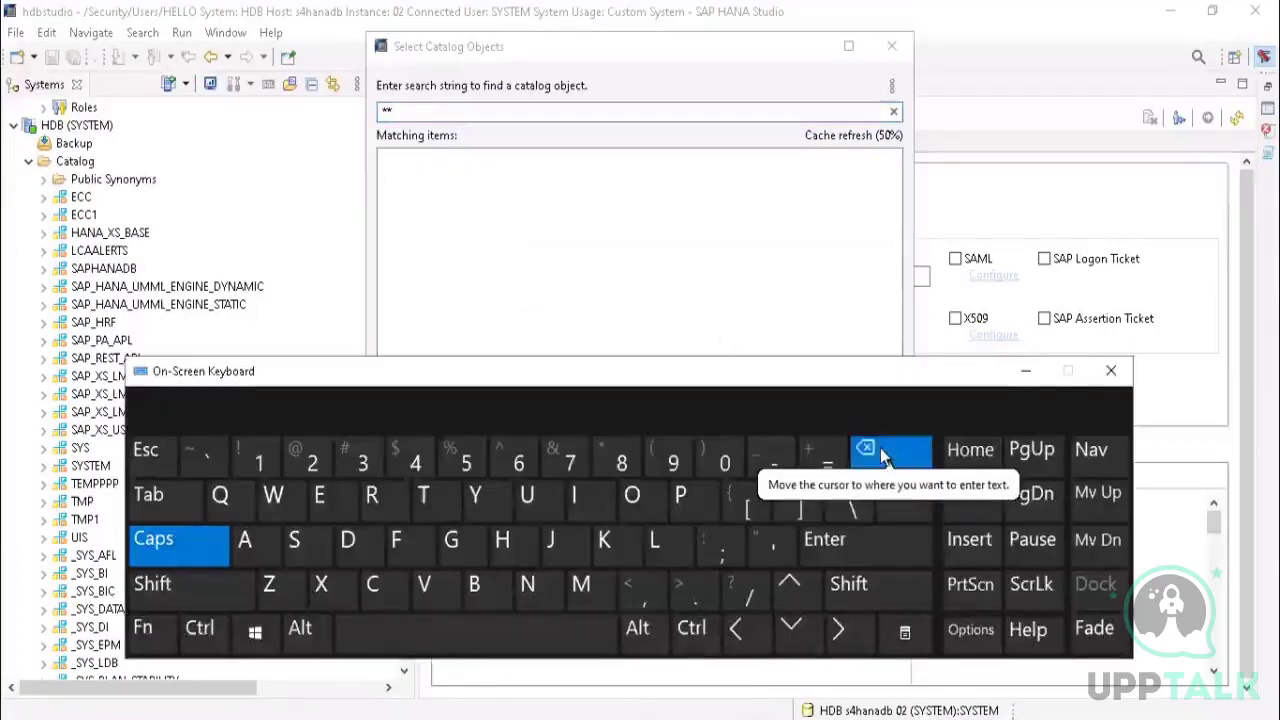
left_click(865, 450)
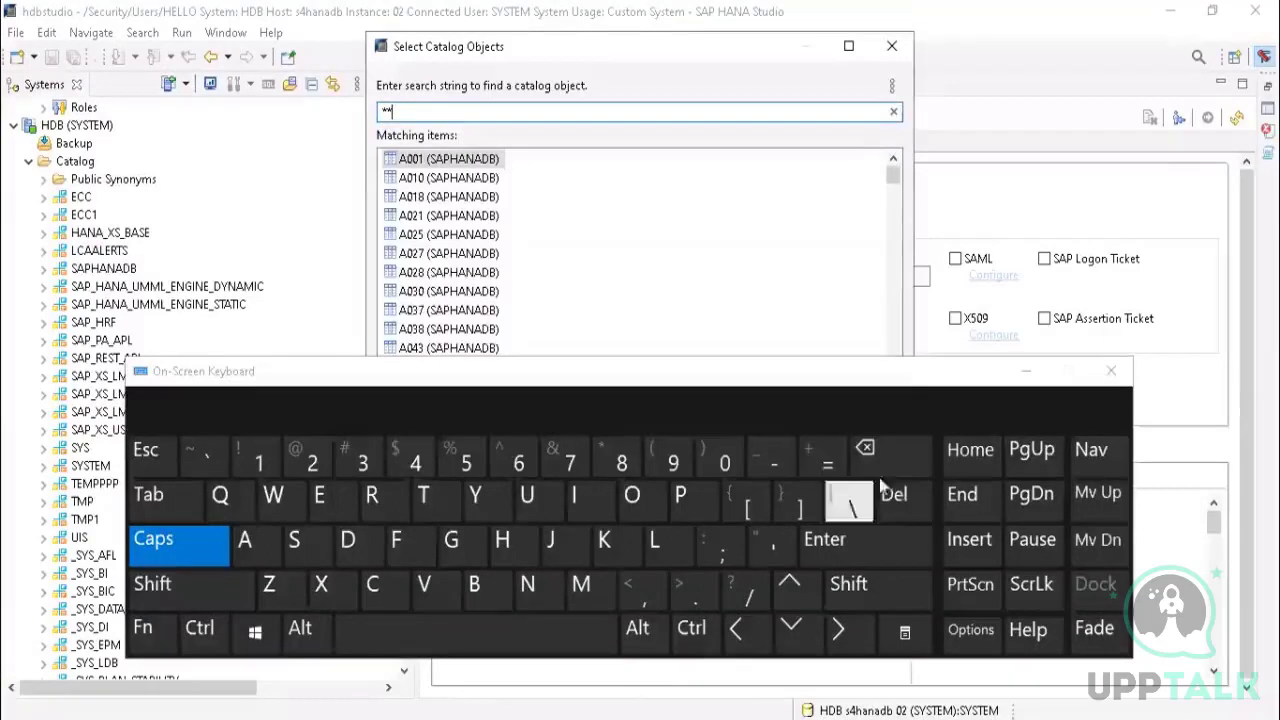
left_click(865, 450)
left_click(295, 545)
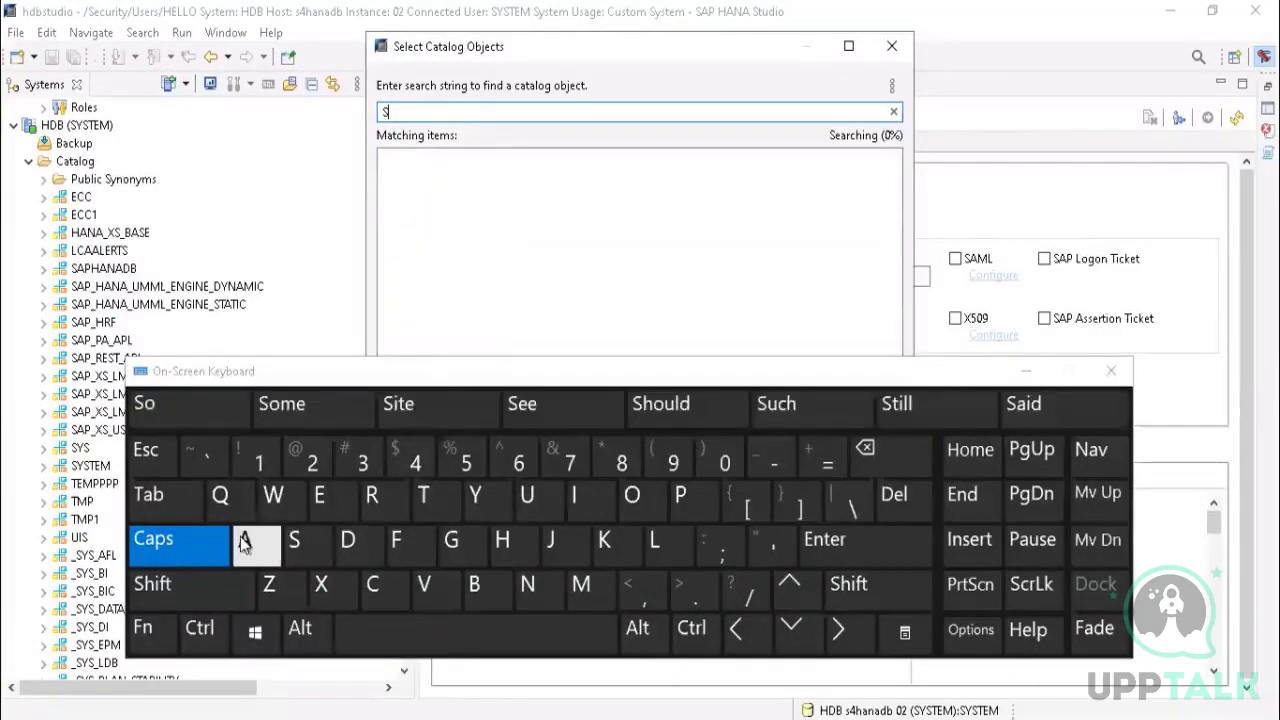
left_click(245, 540)
left_click(683, 503)
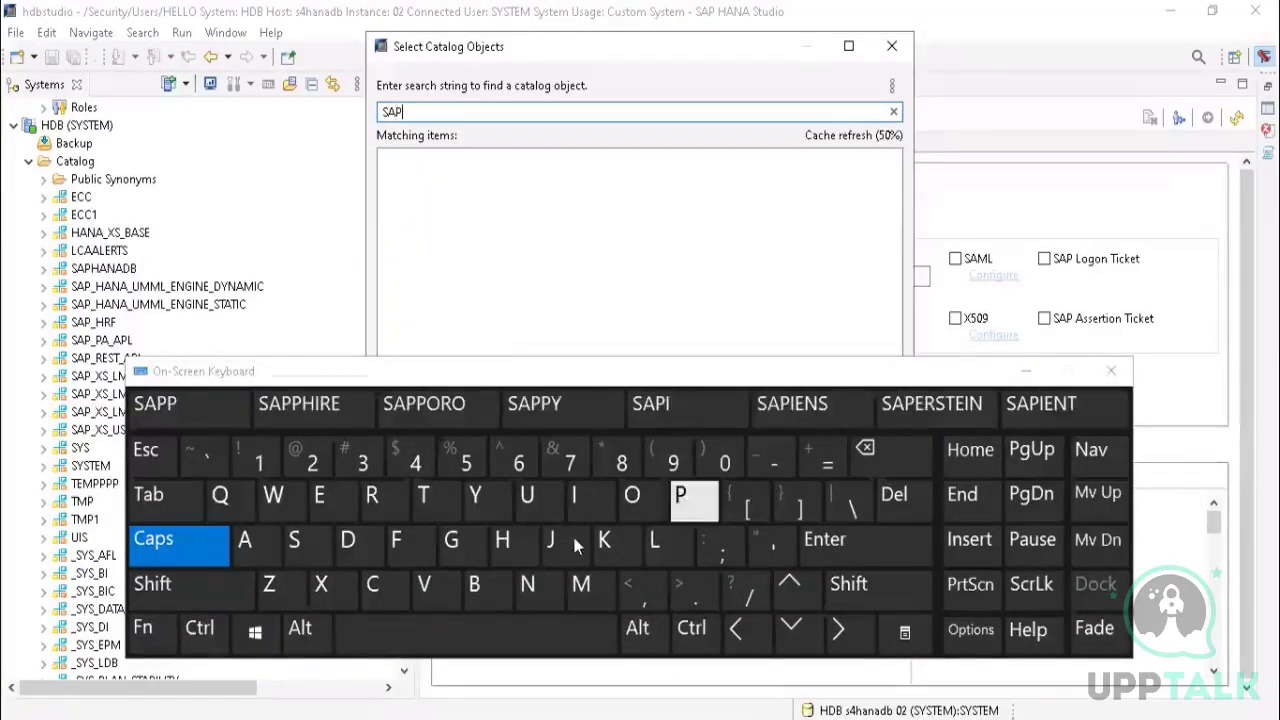
left_click(503, 541)
left_click(247, 545)
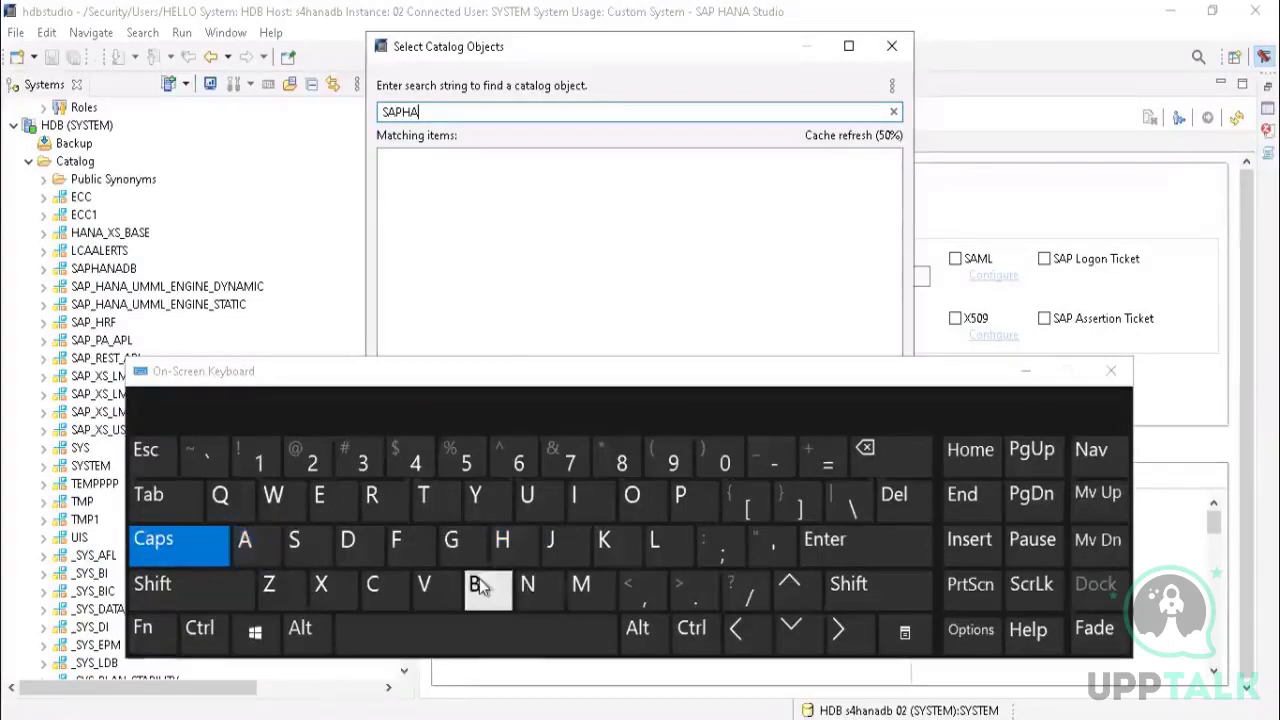
left_click(527, 586)
left_click(248, 547)
left_click(368, 548)
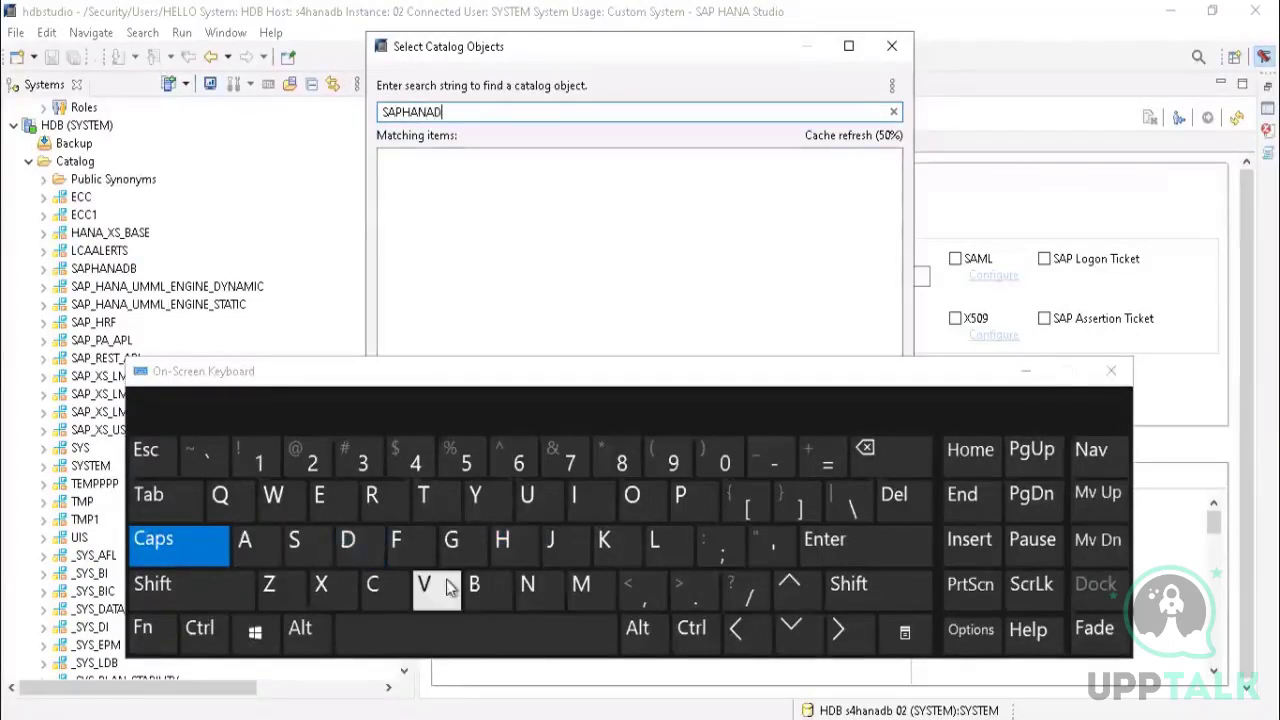
left_click(482, 596)
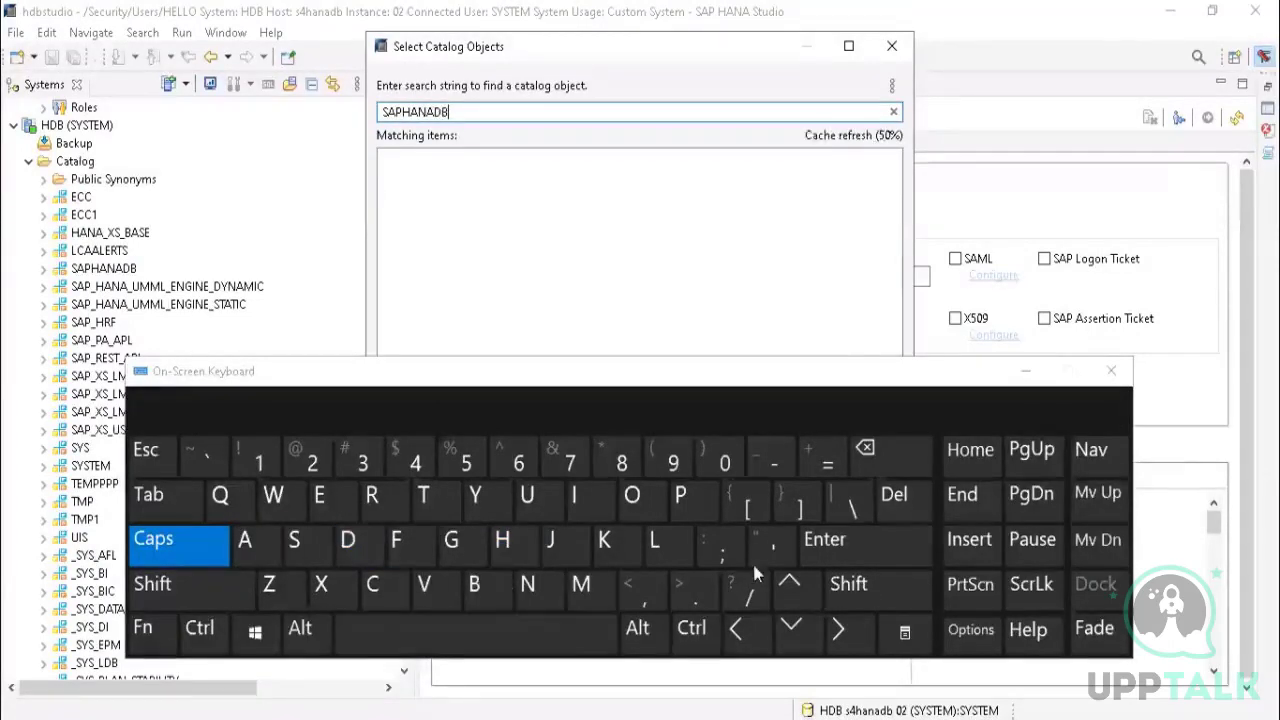
Step: Minimise the on-screen keyboard and add the SAPHANADB schema to the HELLO user's object privileges
left_click(1020, 376)
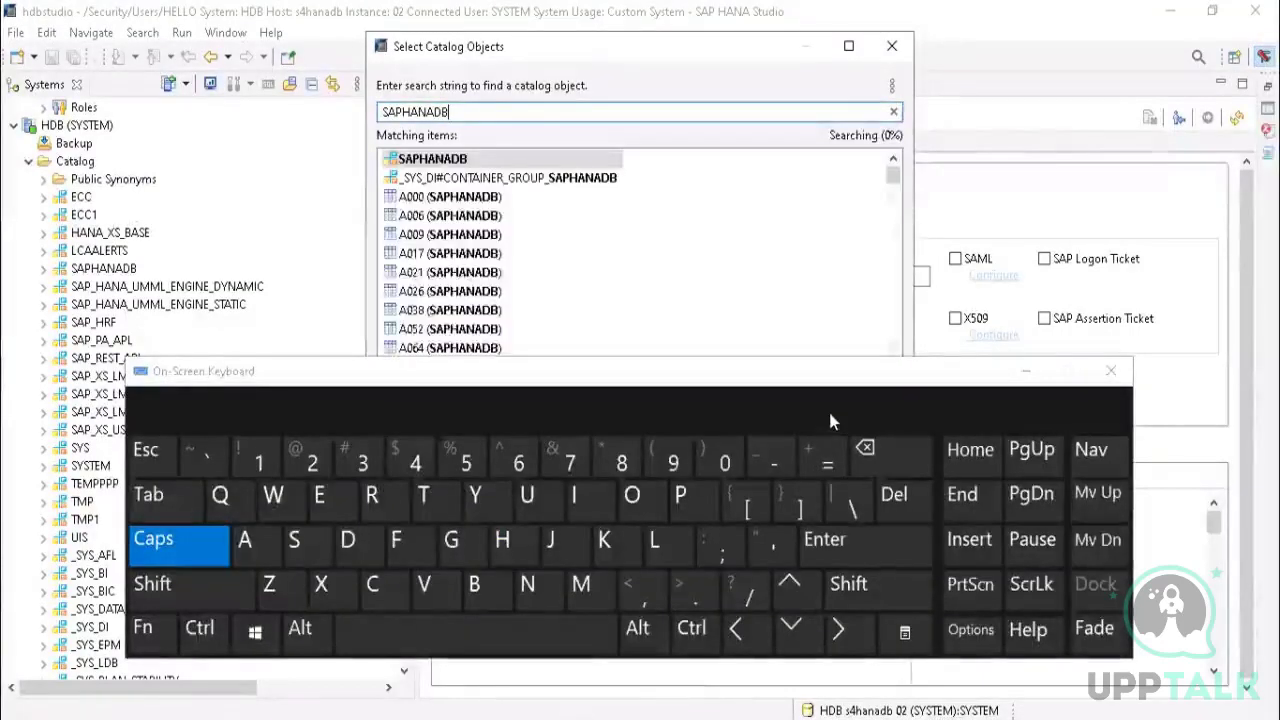
left_click(1026, 373)
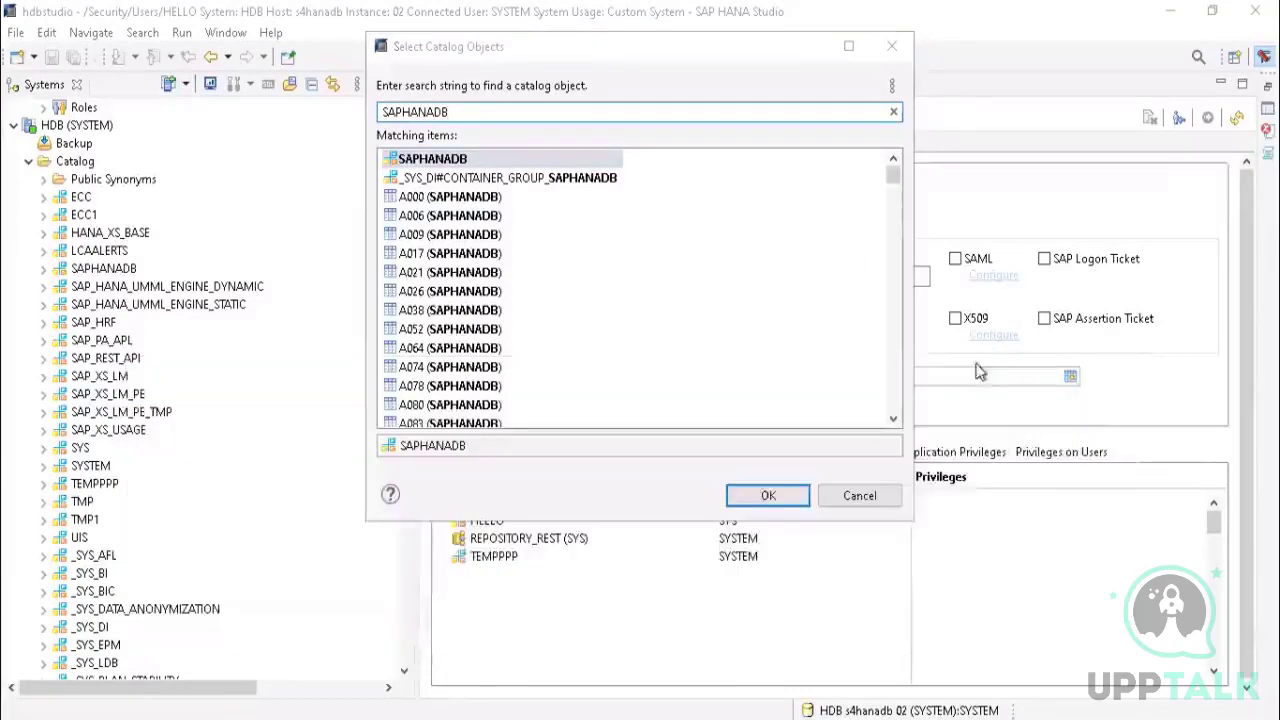
left_click(773, 496)
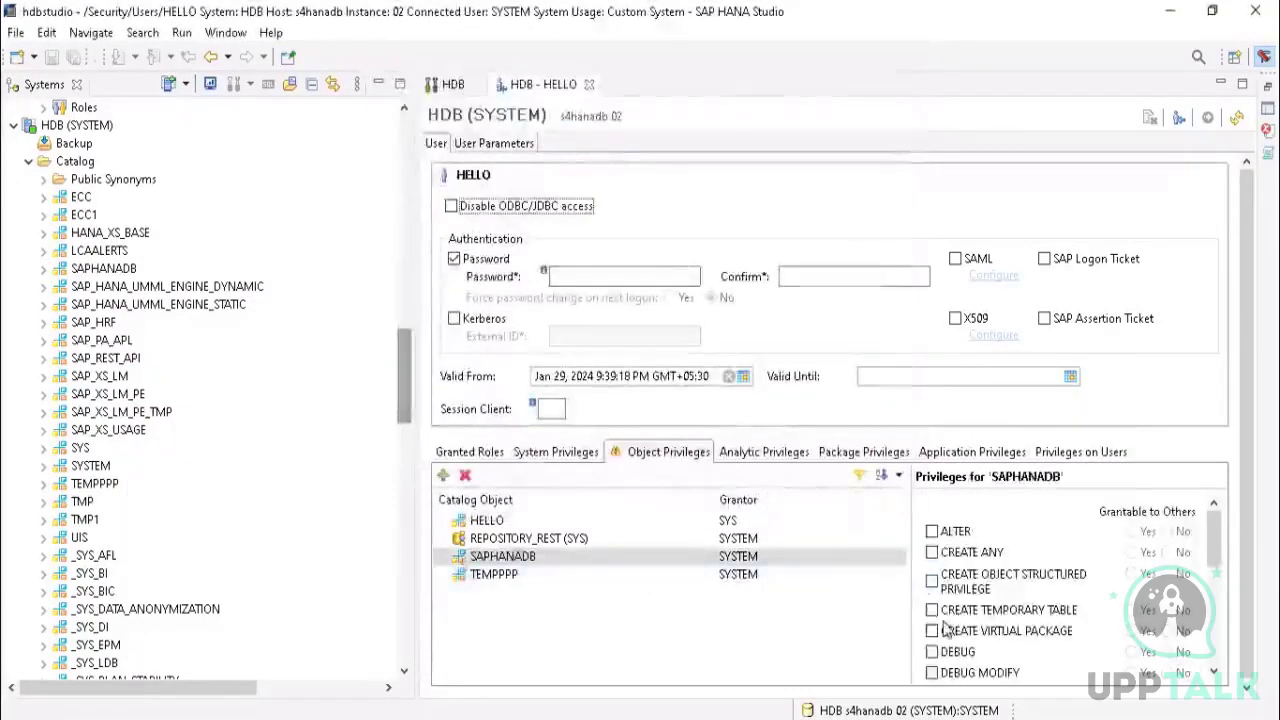
Step: Review the privileges available for SAPHANADB and select EXECUTE for the HELLO user
scroll(1220, 537, "down", 2)
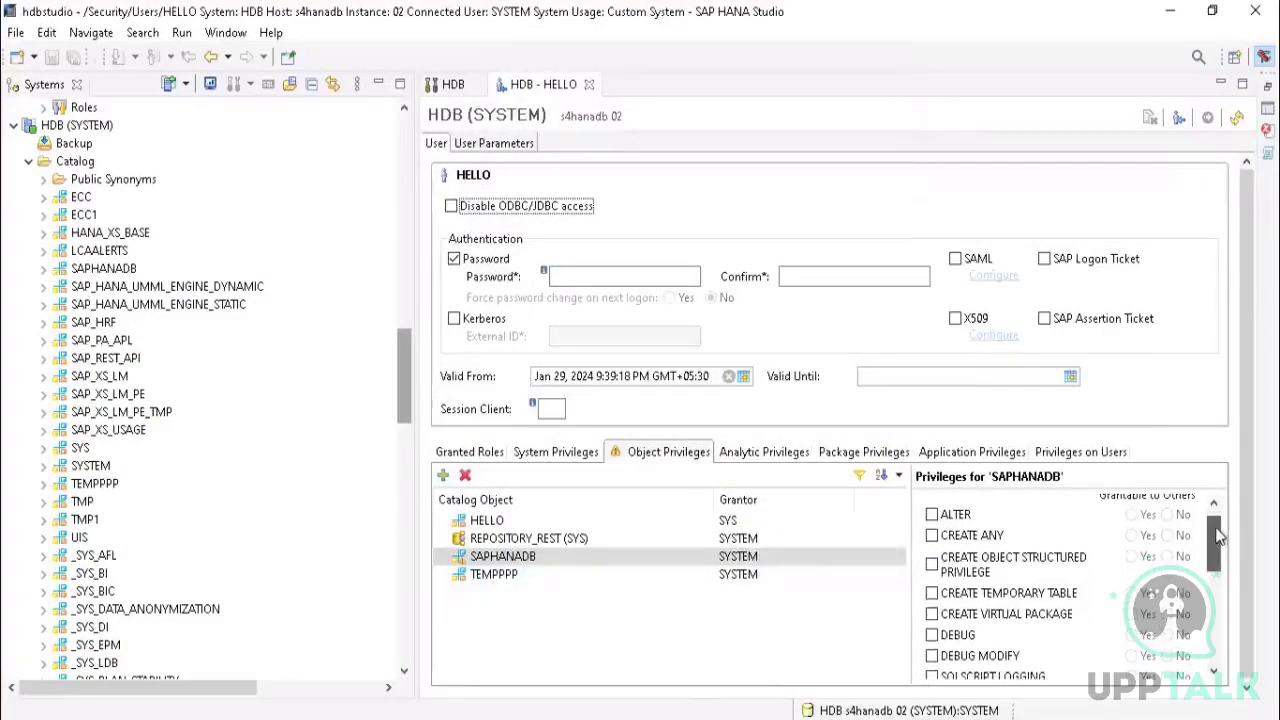
mouse_move(1218, 537)
left_mouse_down()
mouse_move(1216, 519)
mouse_move(1222, 615)
mouse_move(1218, 533)
left_mouse_up()
scroll(1040, 605, "down", 3)
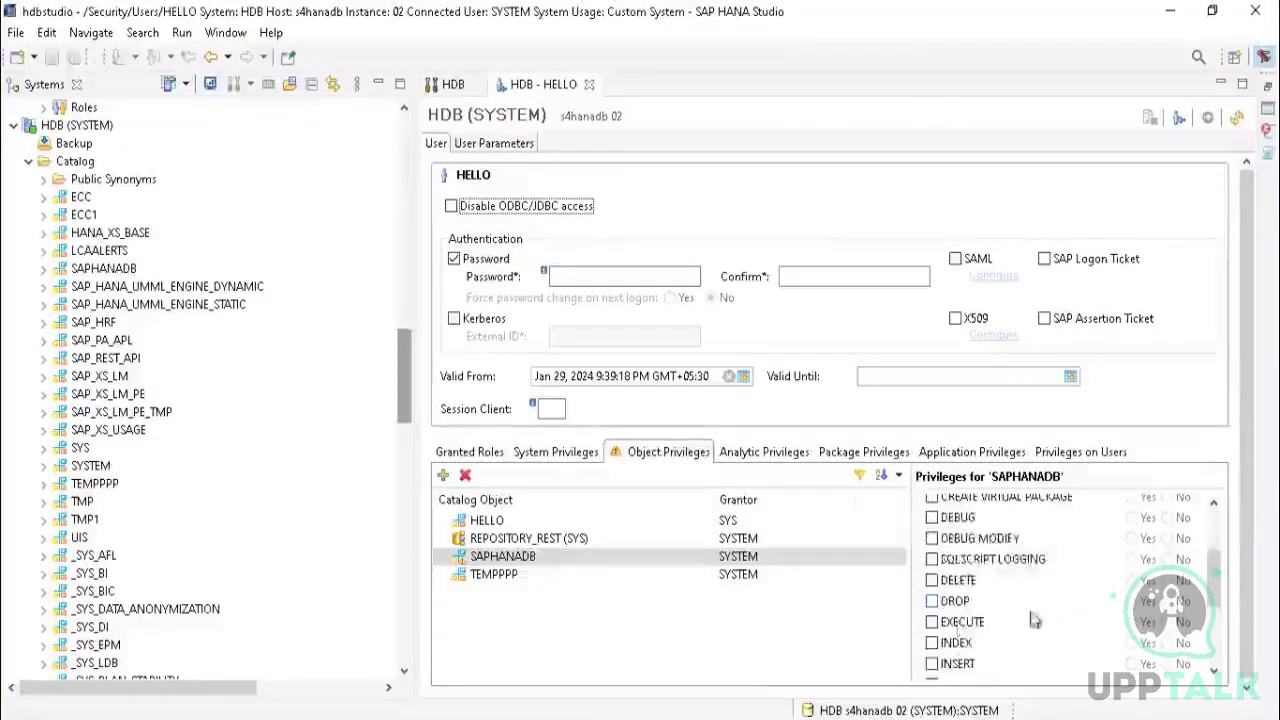
scroll(952, 592, "up", 3)
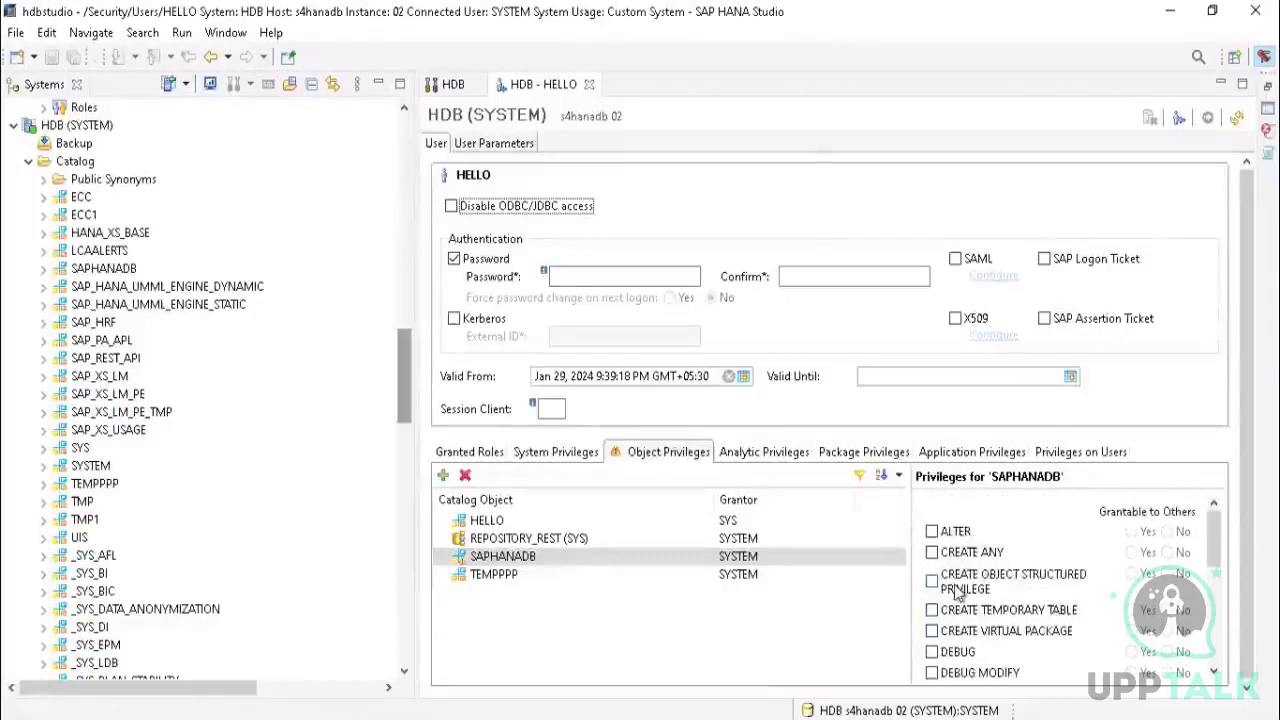
scroll(954, 594, "down", 3)
scroll(958, 600, "down", 1)
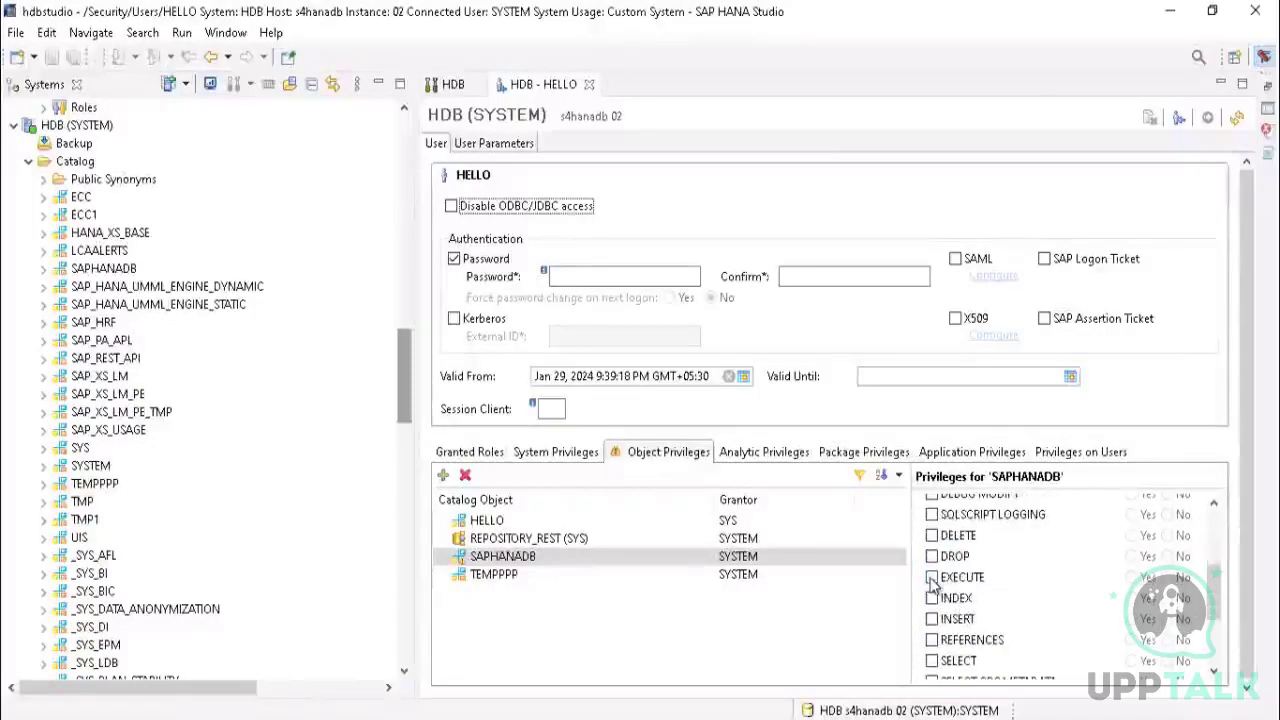
left_click(931, 578)
Step: Select the SELECT privilege on SAPHANADB and make both SELECT and EXECUTE grantable to others
scroll(955, 600, "down", 3)
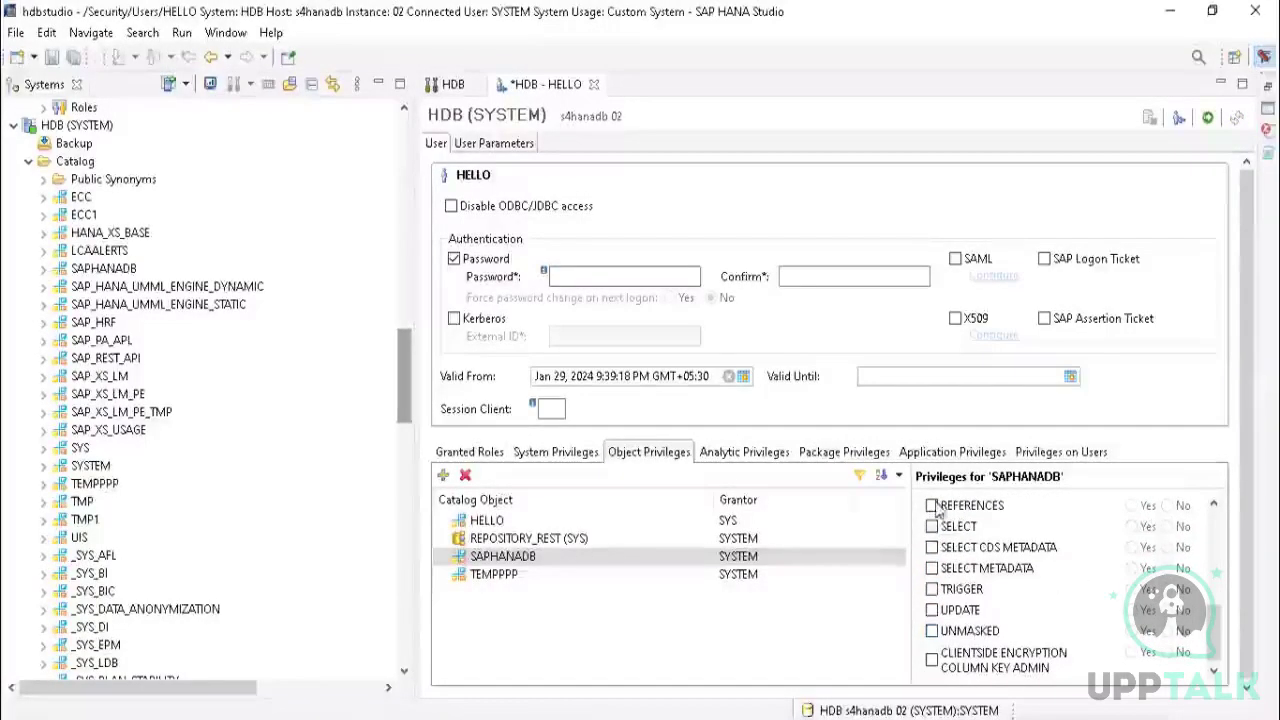
left_click(931, 527)
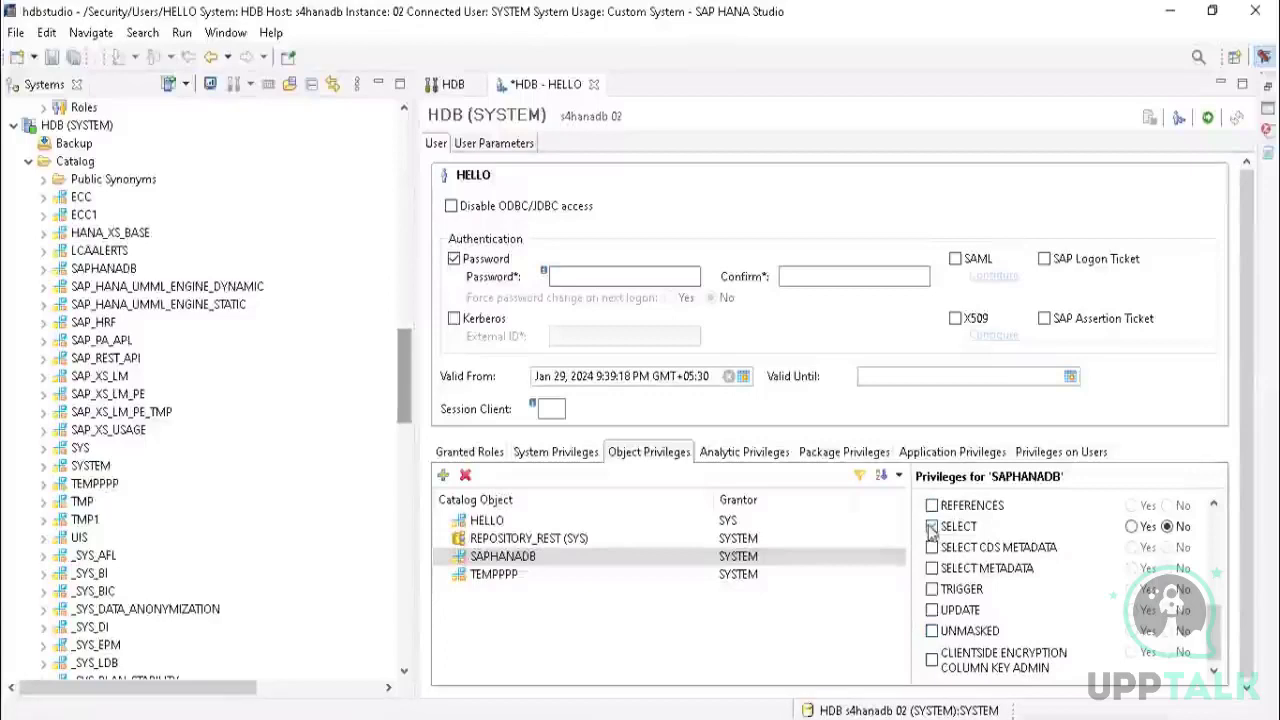
left_click(1131, 527)
scroll(1125, 600, "up", 3)
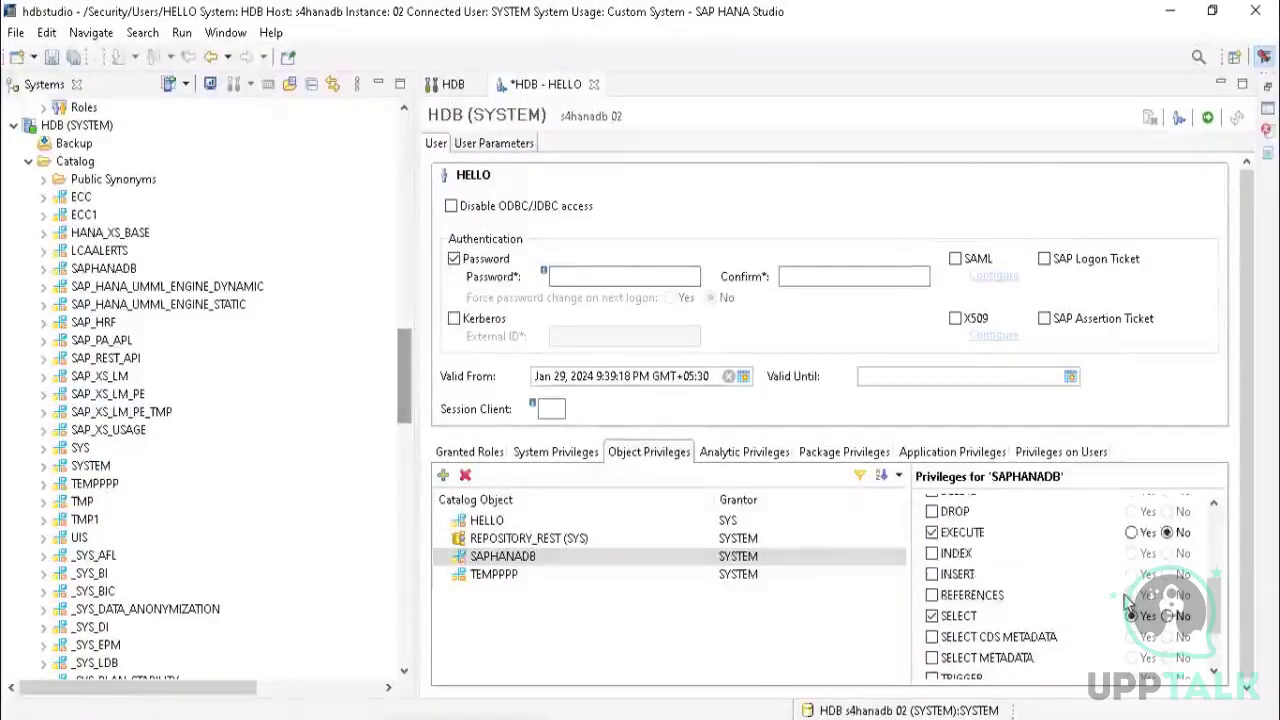
left_click(1131, 577)
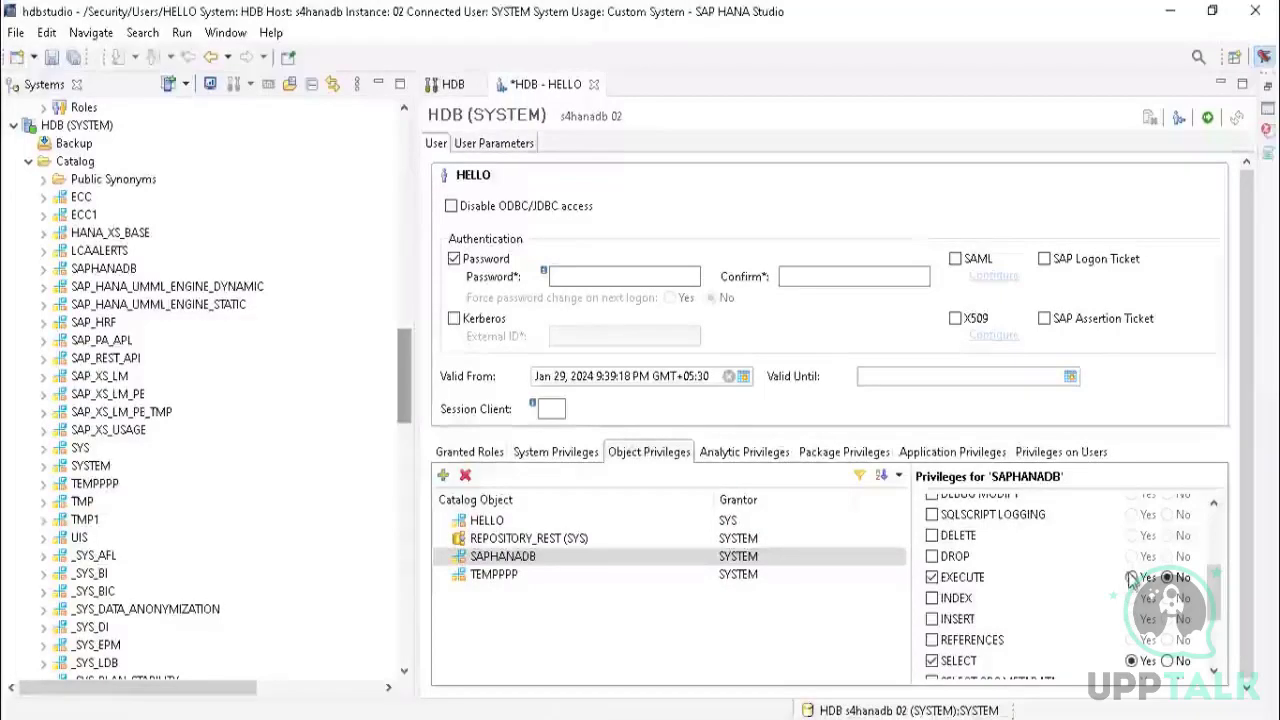
scroll(1047, 578, "up", 5)
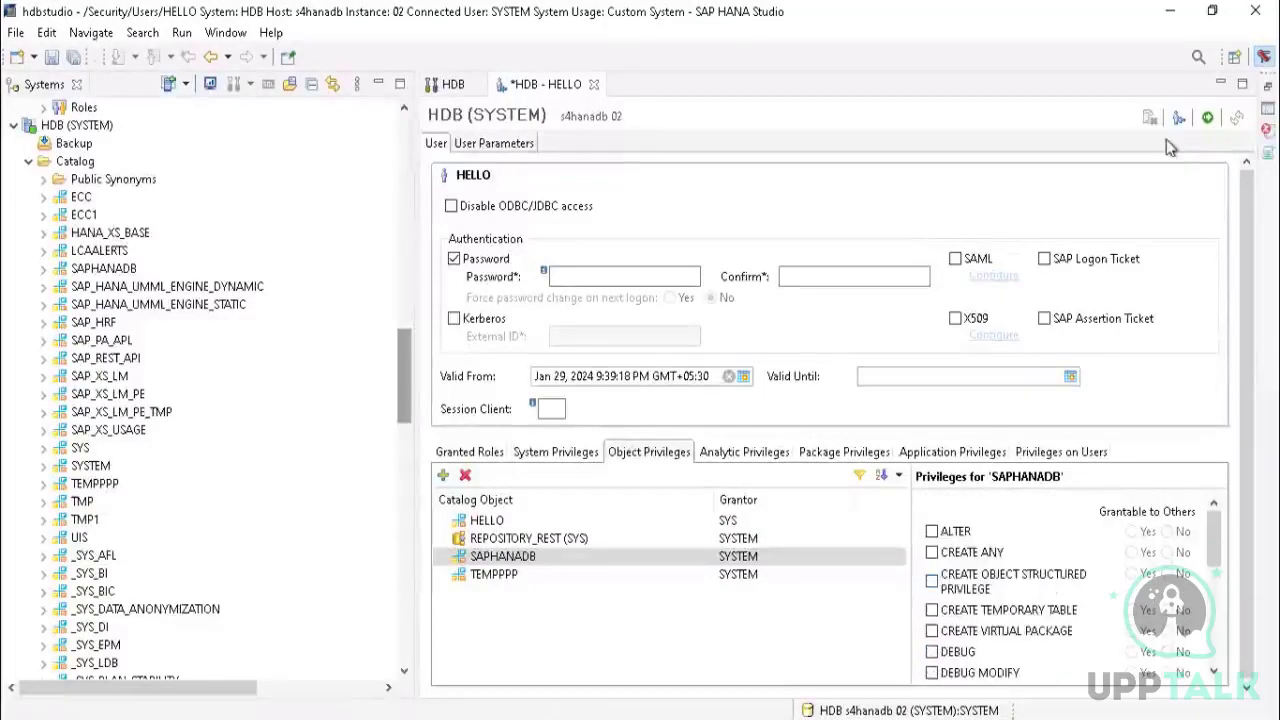
Step: Try to deploy the SAPHANADB privilege changes to the HELLO user, and close the user editor without saving
left_click(1206, 124)
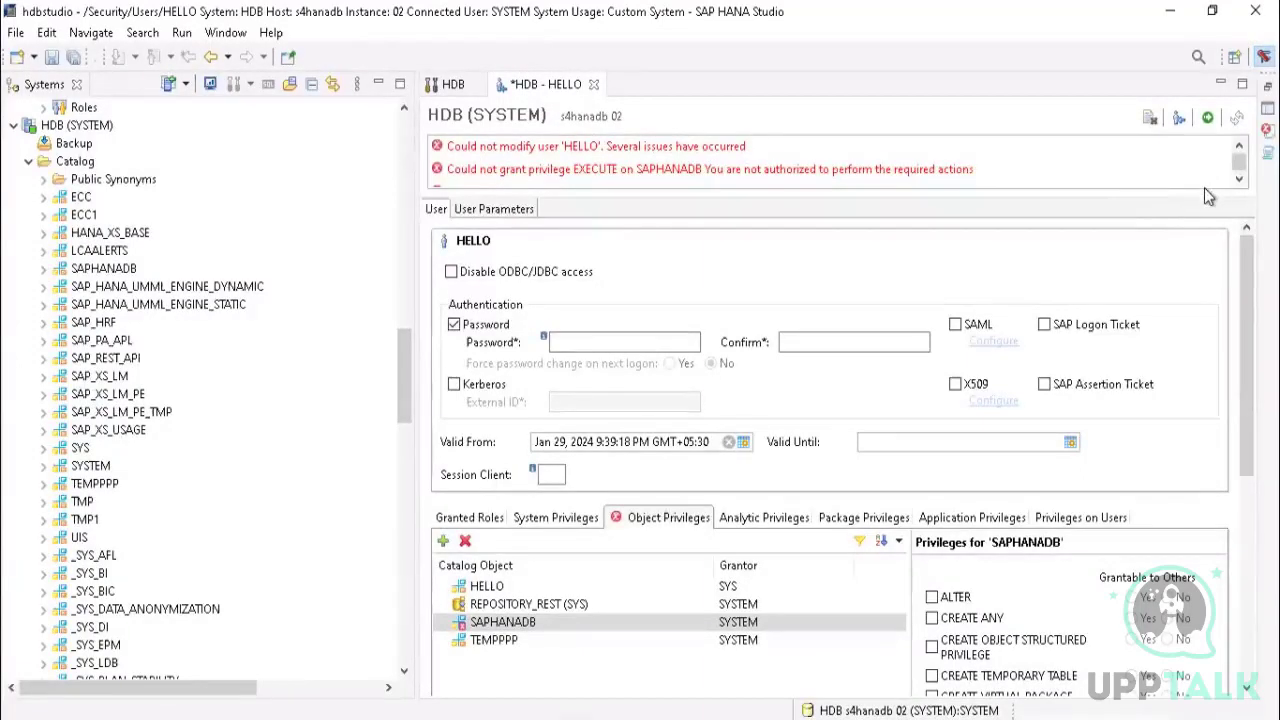
left_click_drag(1240, 163, 1241, 178)
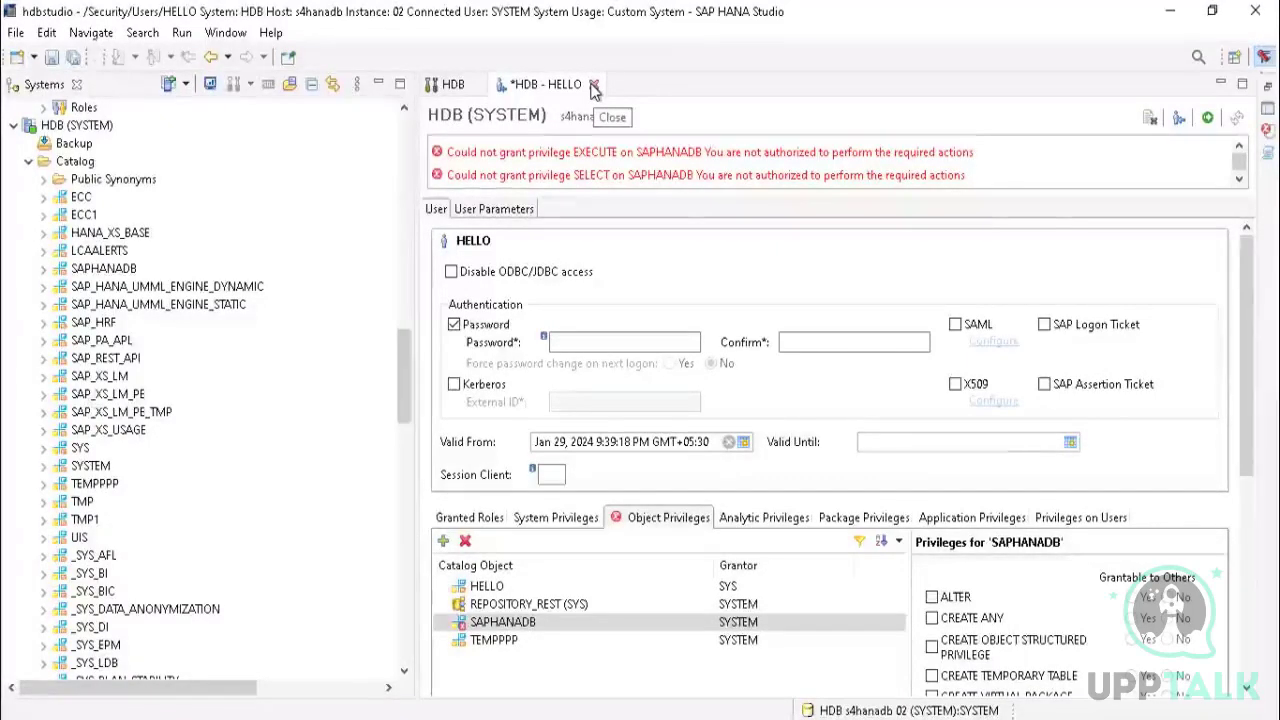
left_click(749, 183)
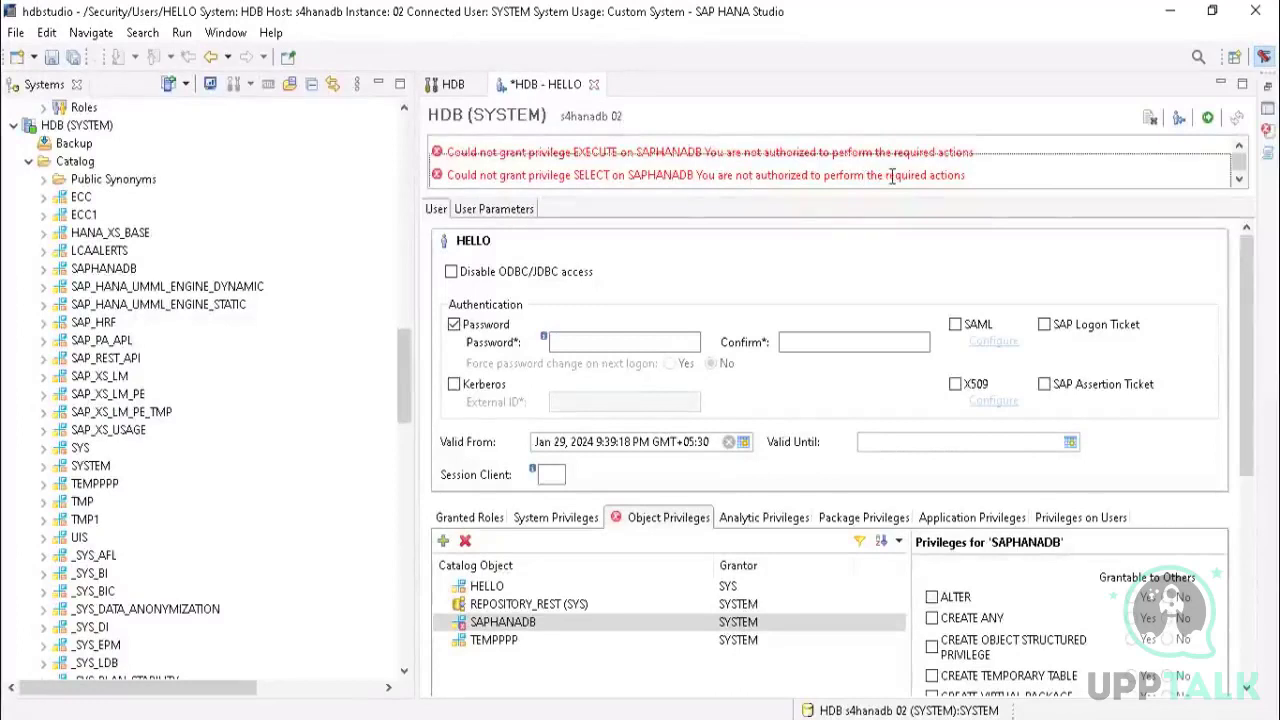
left_click(593, 88)
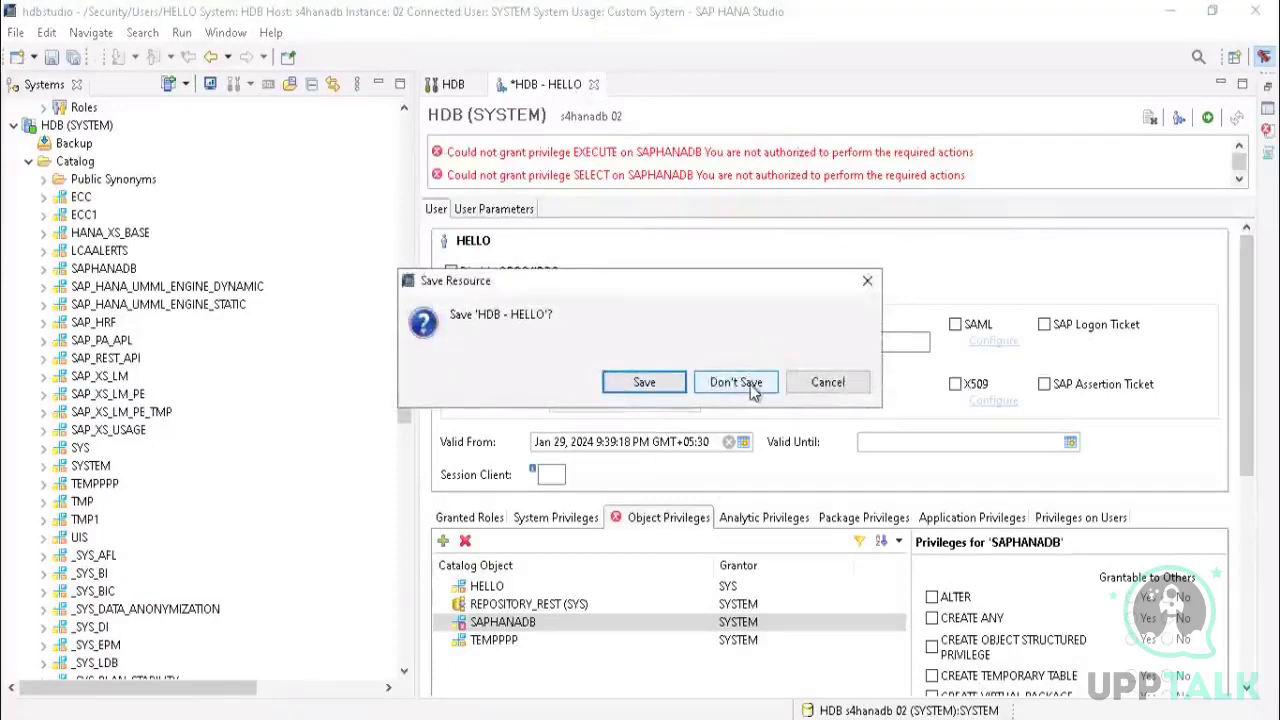
left_click(735, 383)
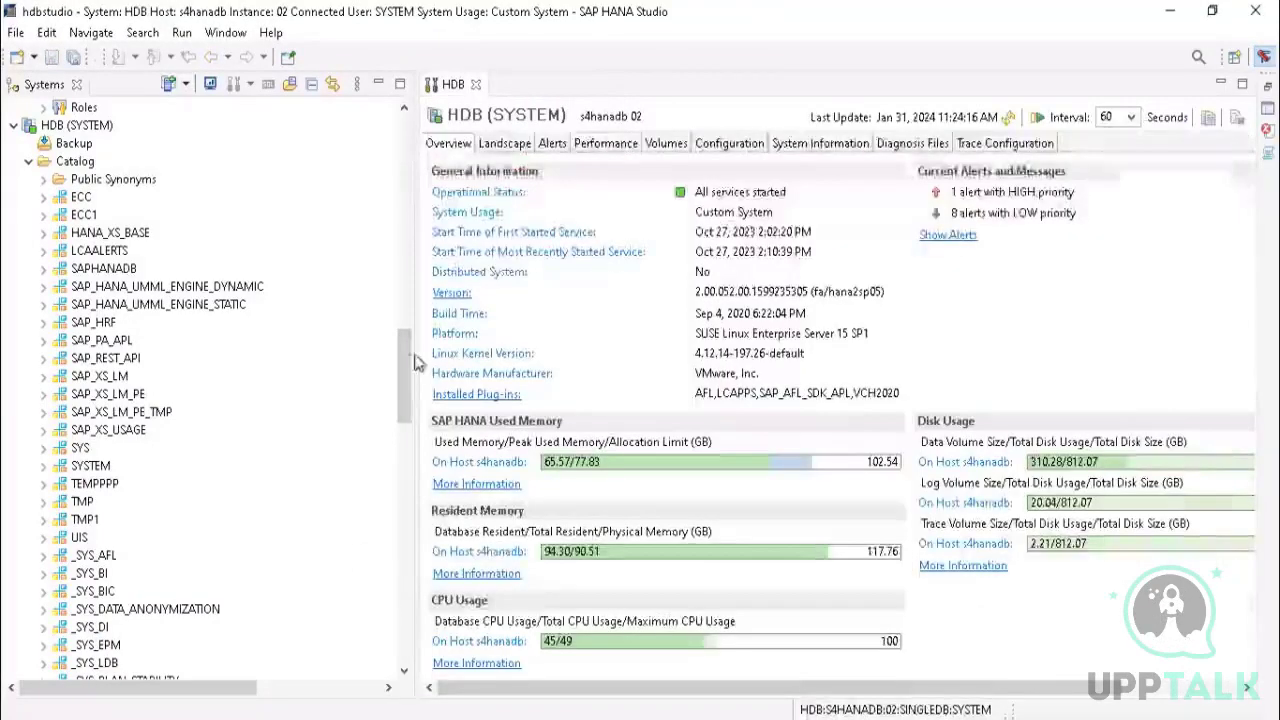
Step: Open the SYSTEM user from the security users of the HDB (SYSTEM) connection
left_click_drag(405, 365, 361, 642)
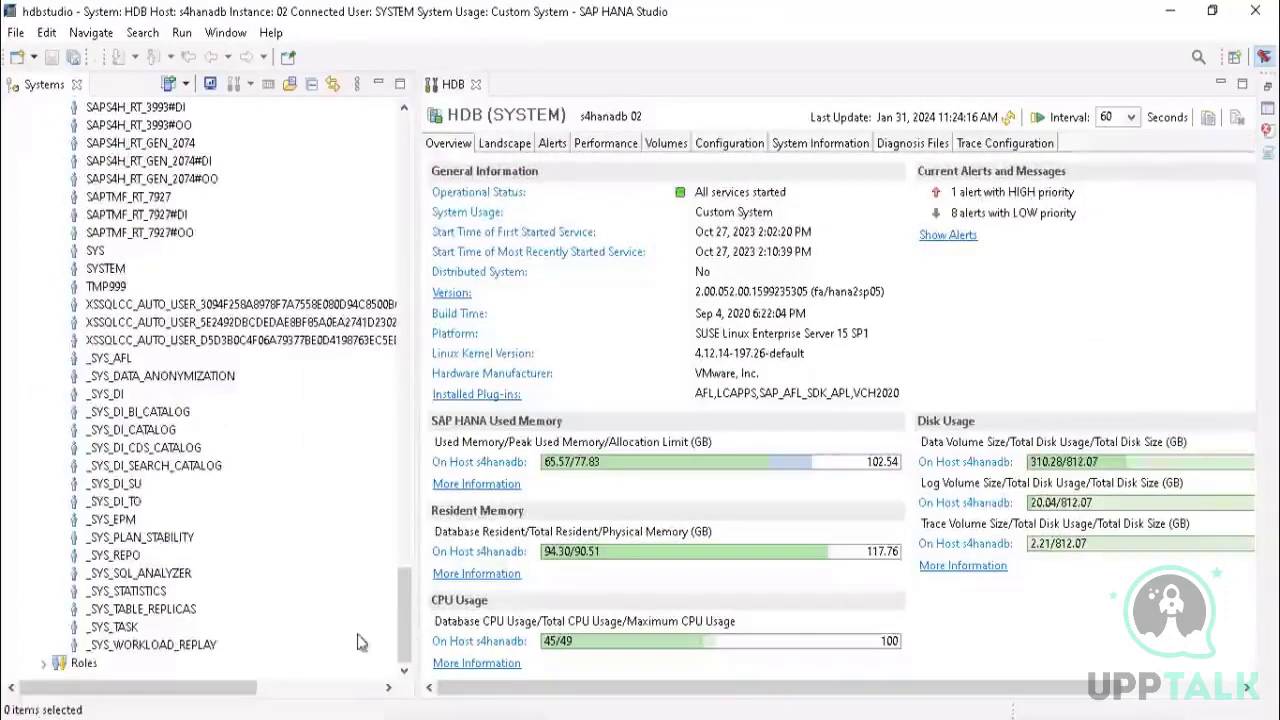
scroll(88, 560, "up", 2)
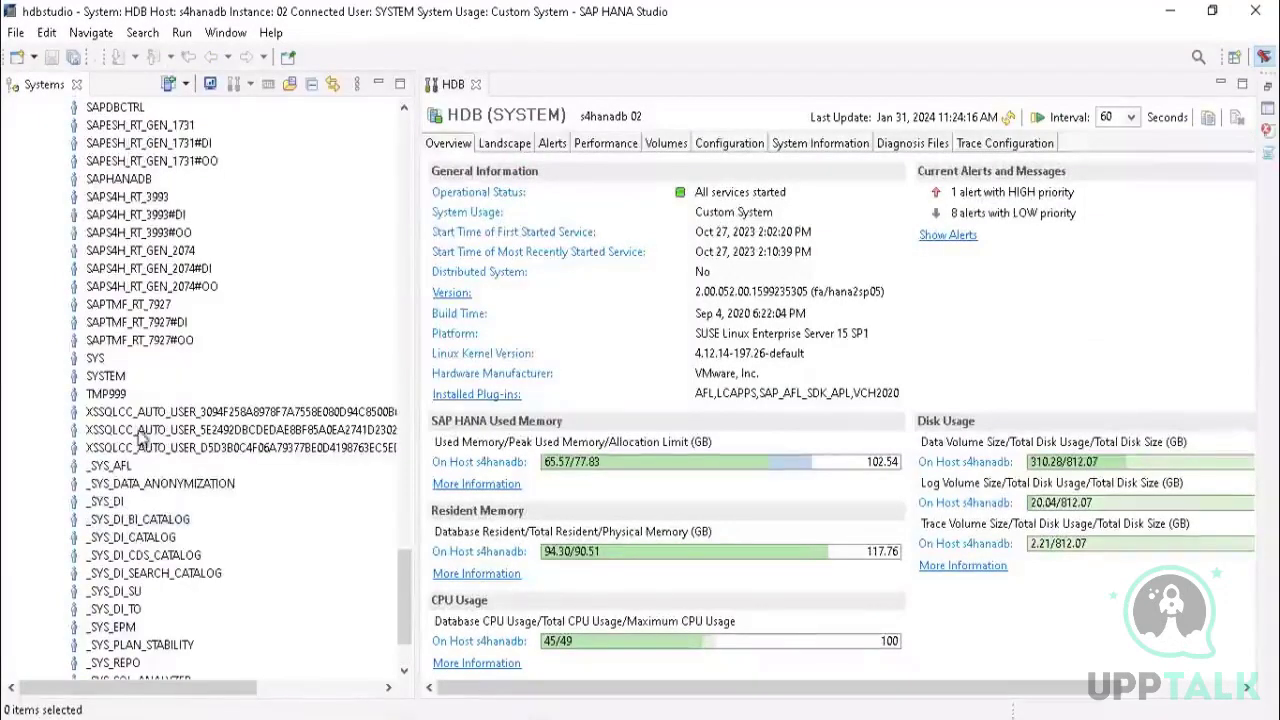
scroll(140, 432, "up", 2)
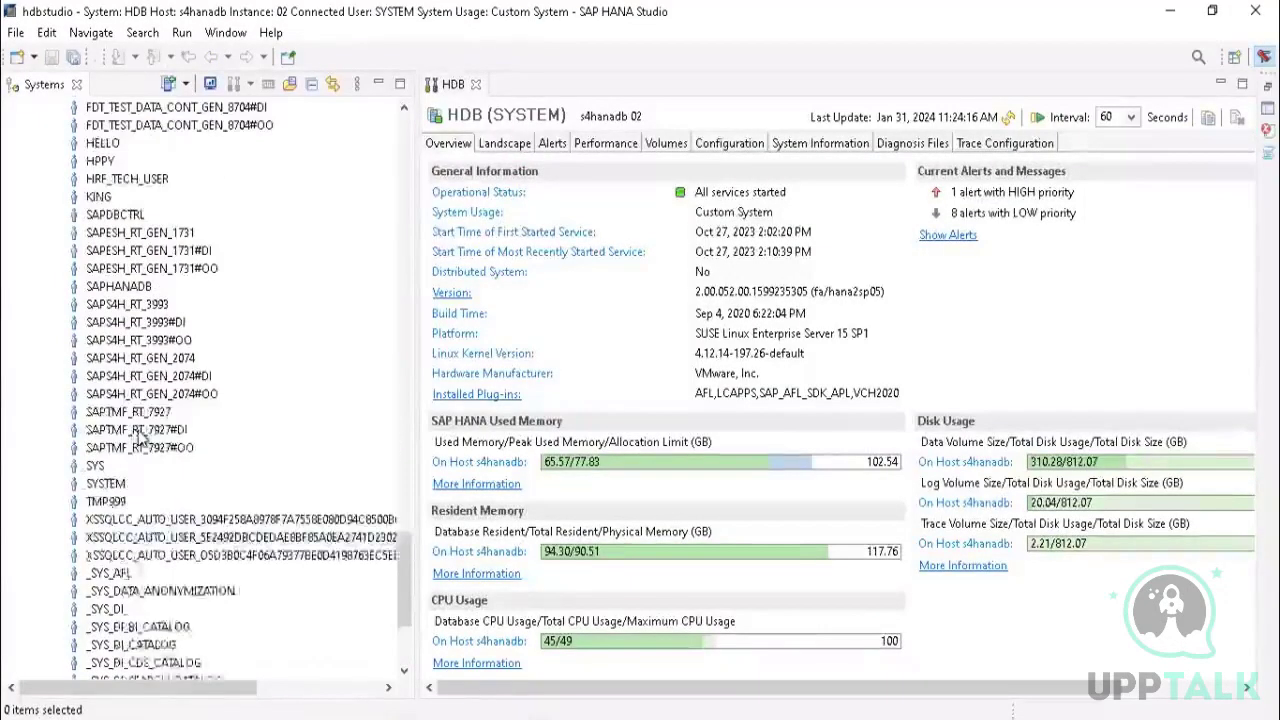
double_click(108, 484)
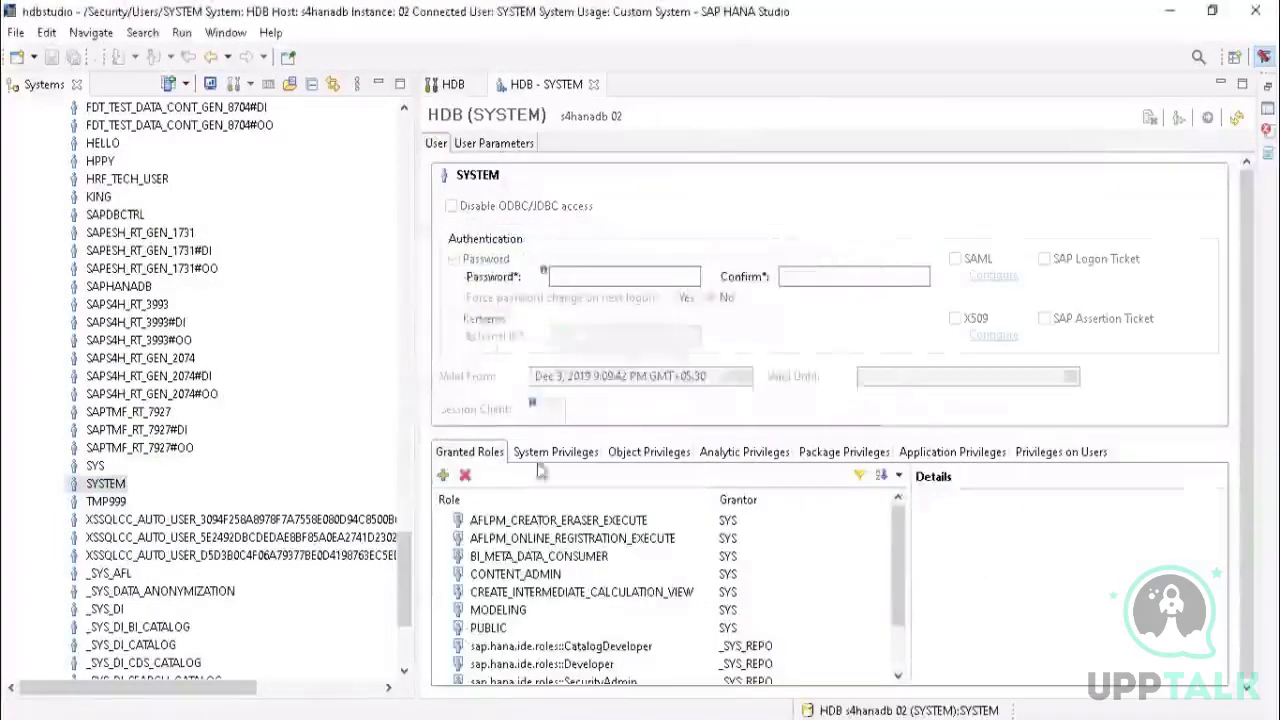
scroll(304, 577, "down", 4)
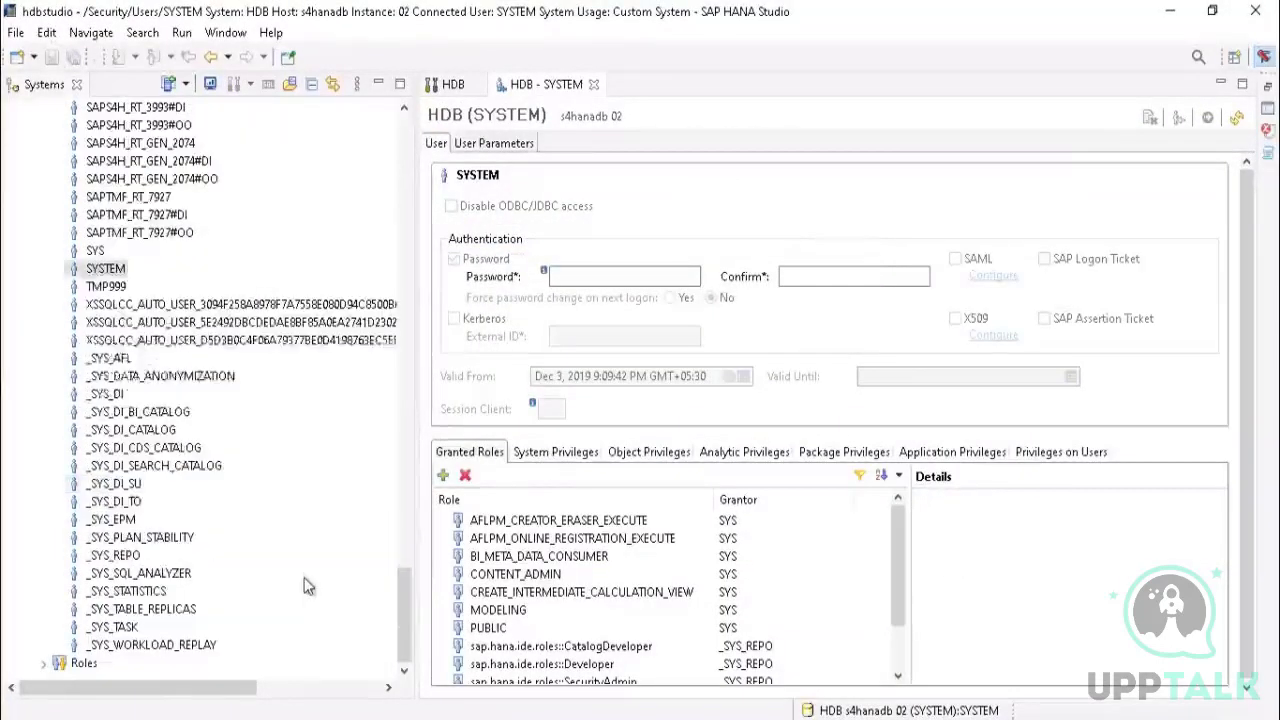
scroll(304, 577, "up", 14)
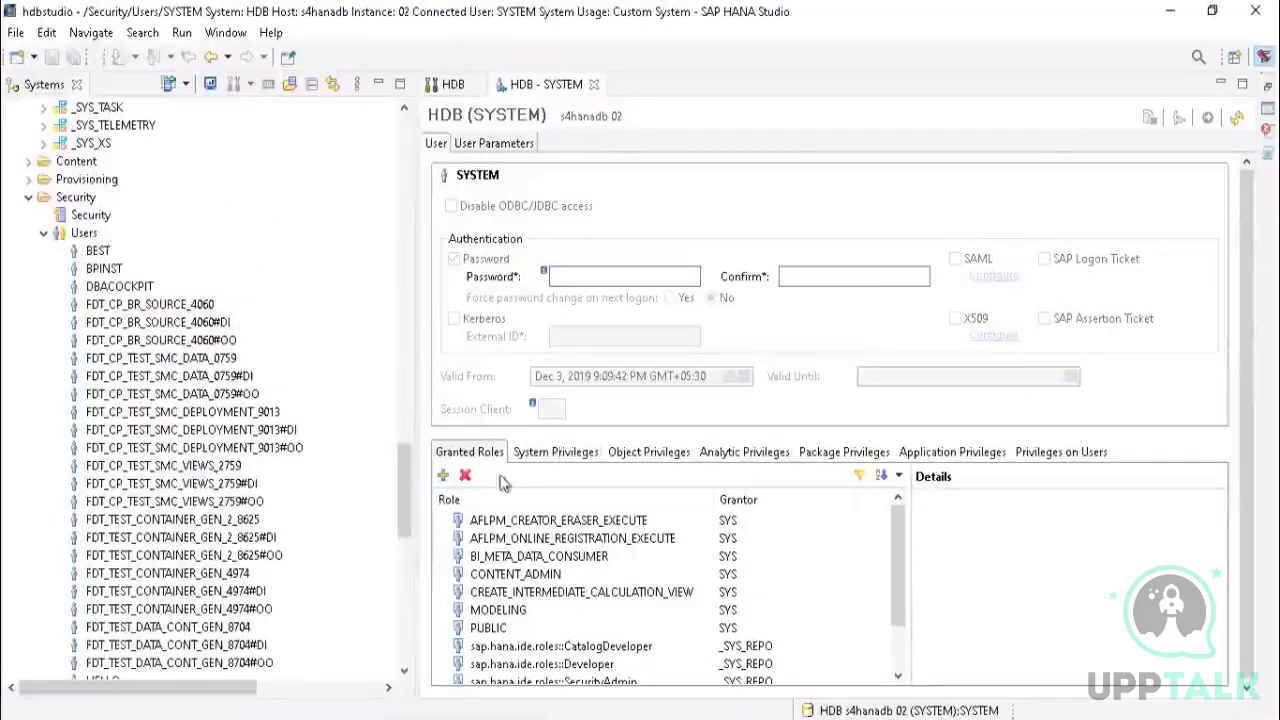
Step: Review the system privileges and granted roles held by the SYSTEM user
left_click(564, 451)
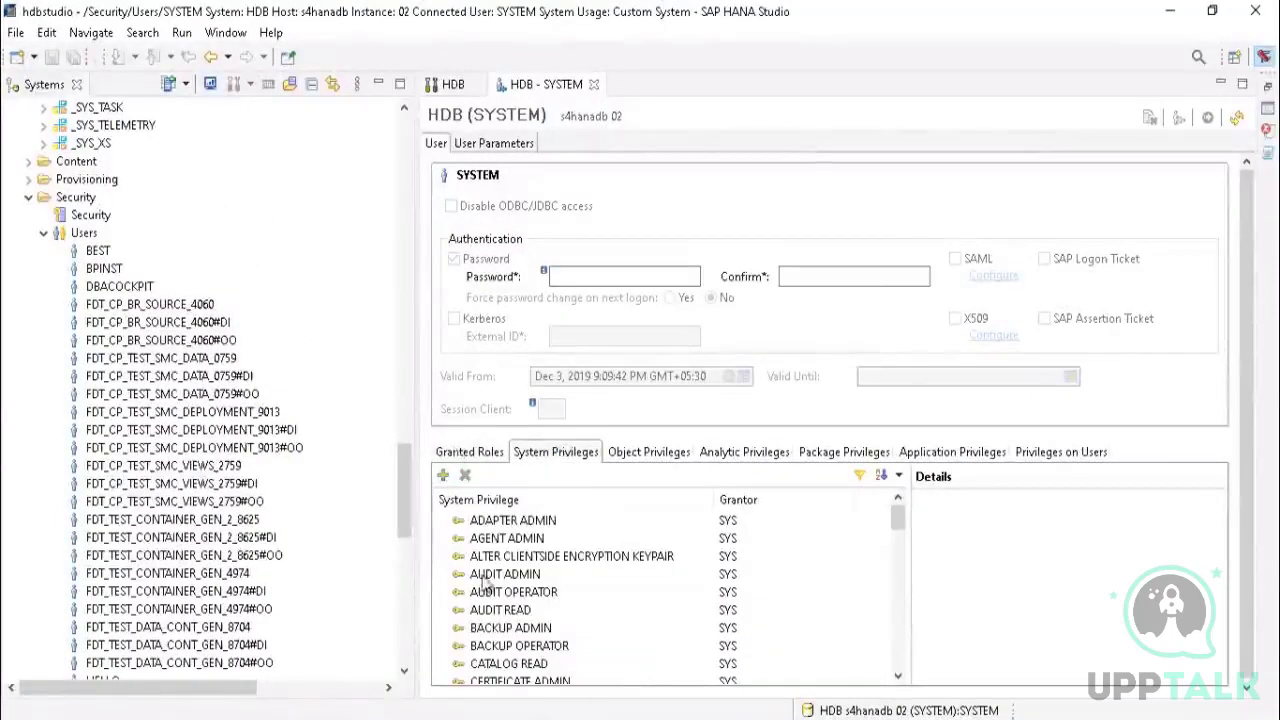
scroll(484, 582, "down", 20)
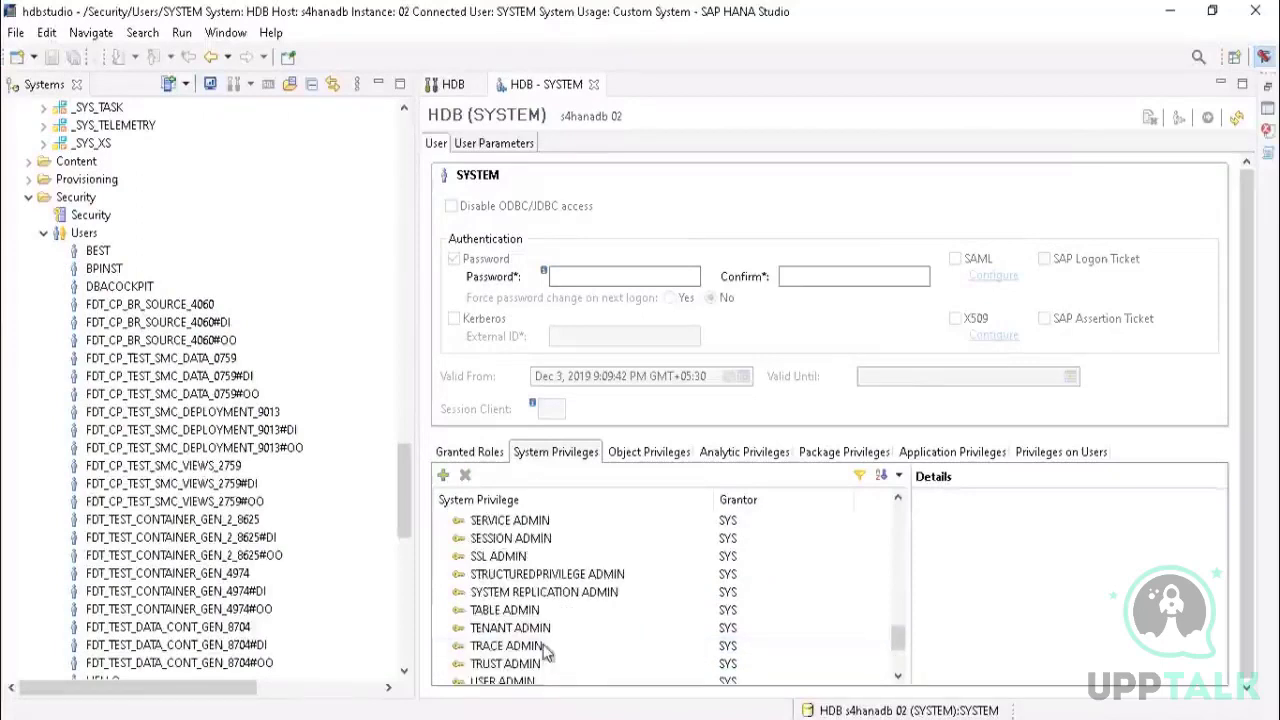
scroll(530, 620, "up", 20)
left_click(474, 452)
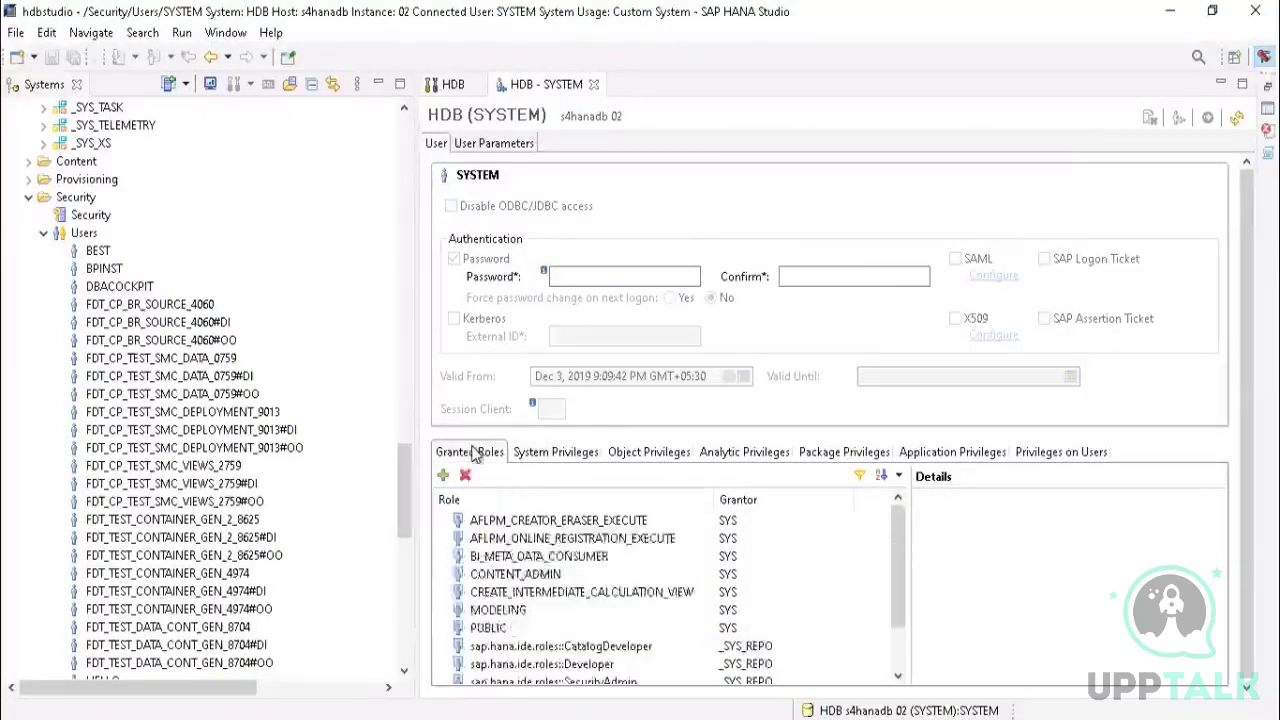
scroll(605, 555, "down", 2)
scroll(612, 560, "up", 2)
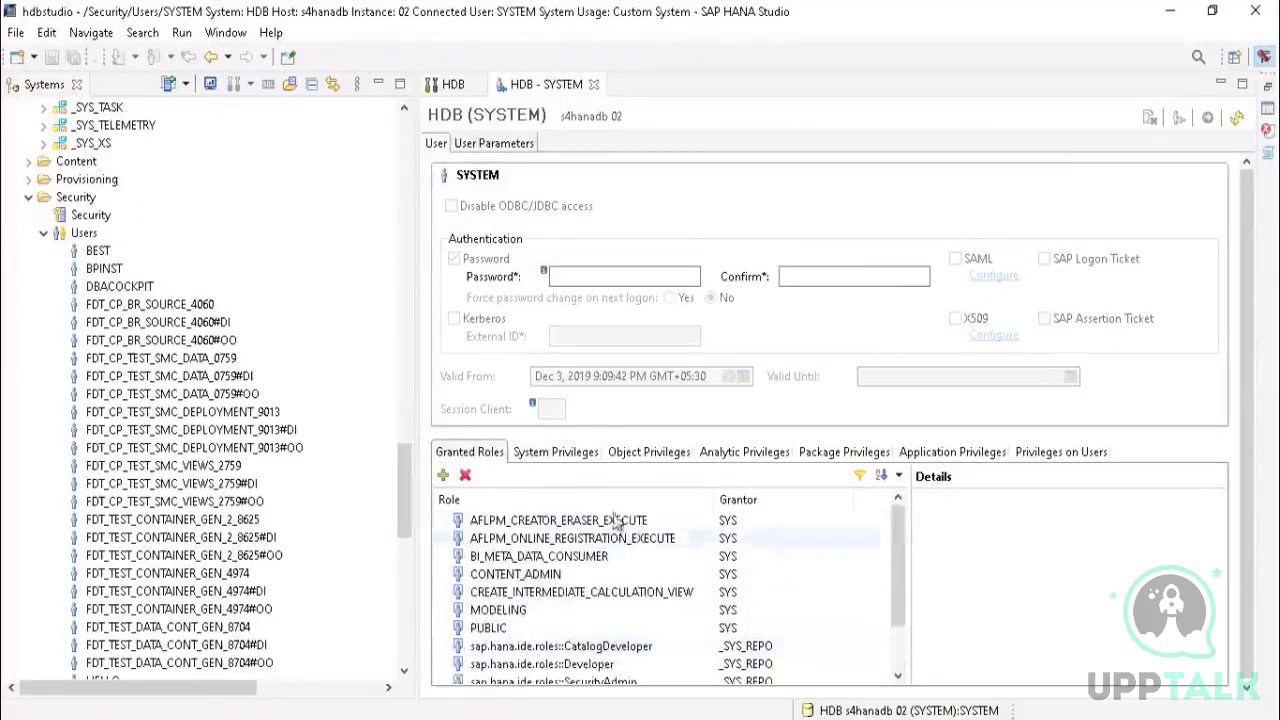
left_click(590, 455)
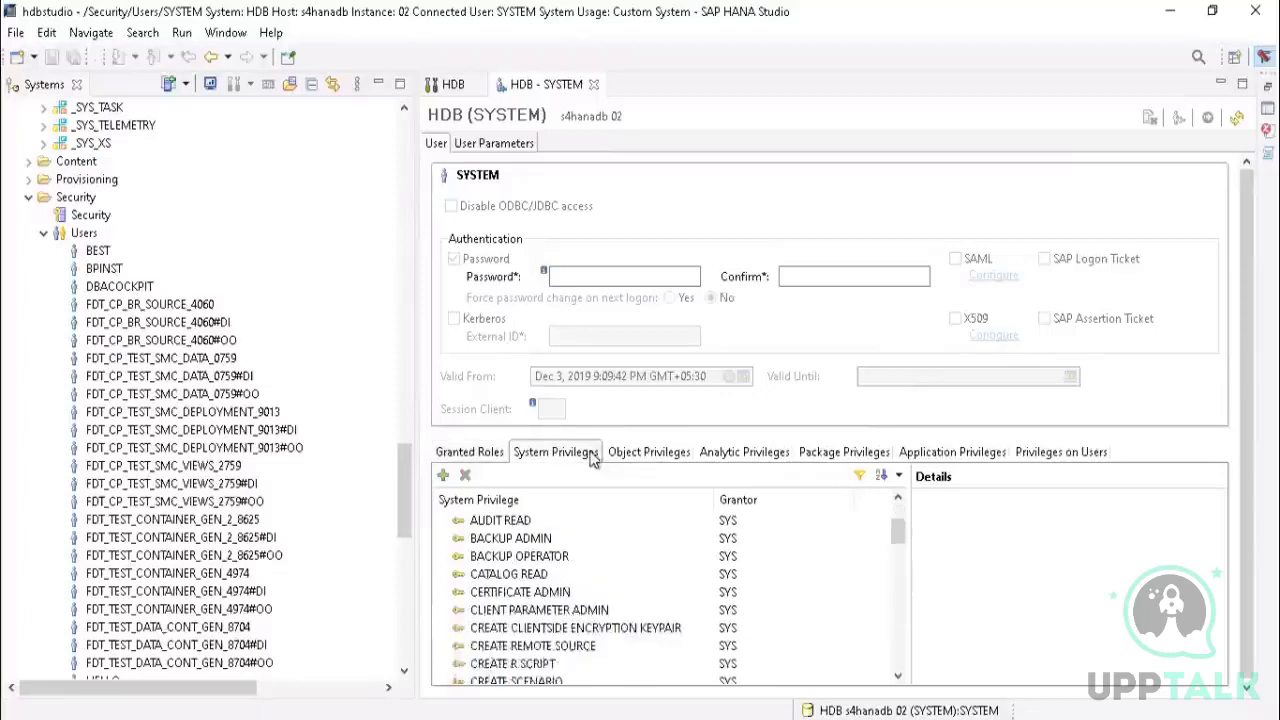
left_click(505, 457)
Step: Look through the SYSTEM user's object privileges to check which catalog schemas and objects are listed
left_click(706, 453)
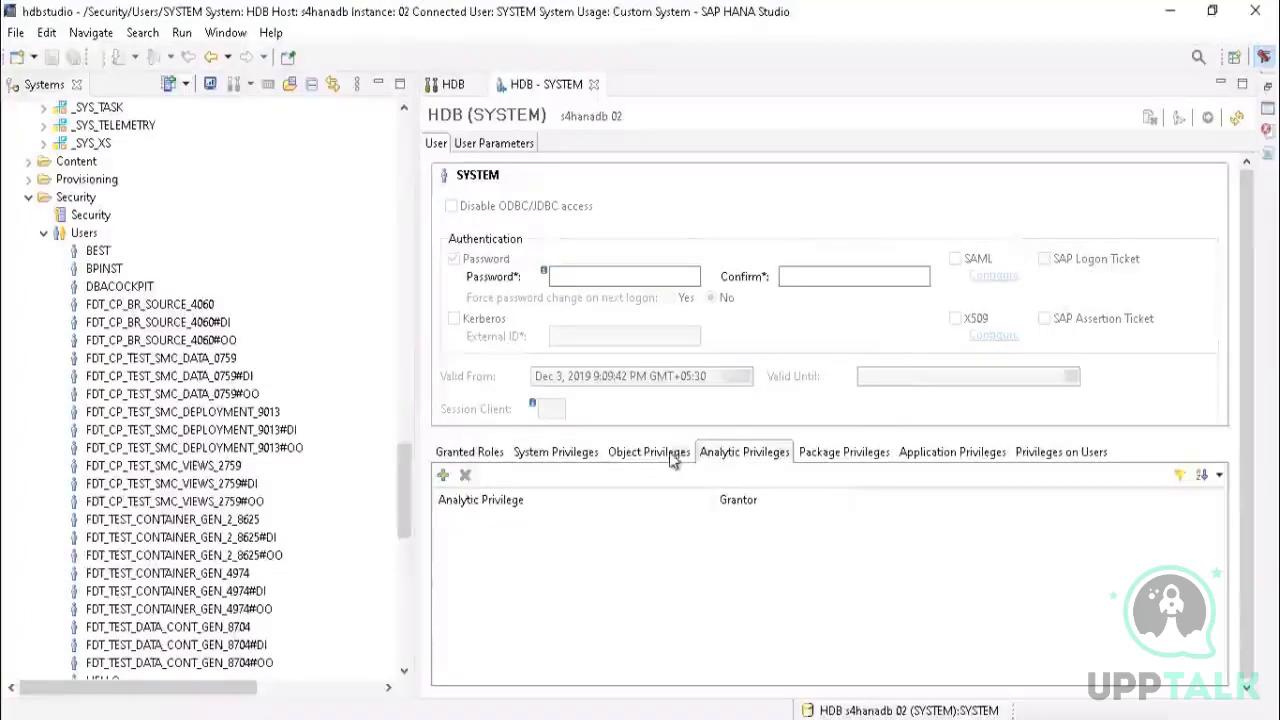
left_click(672, 455)
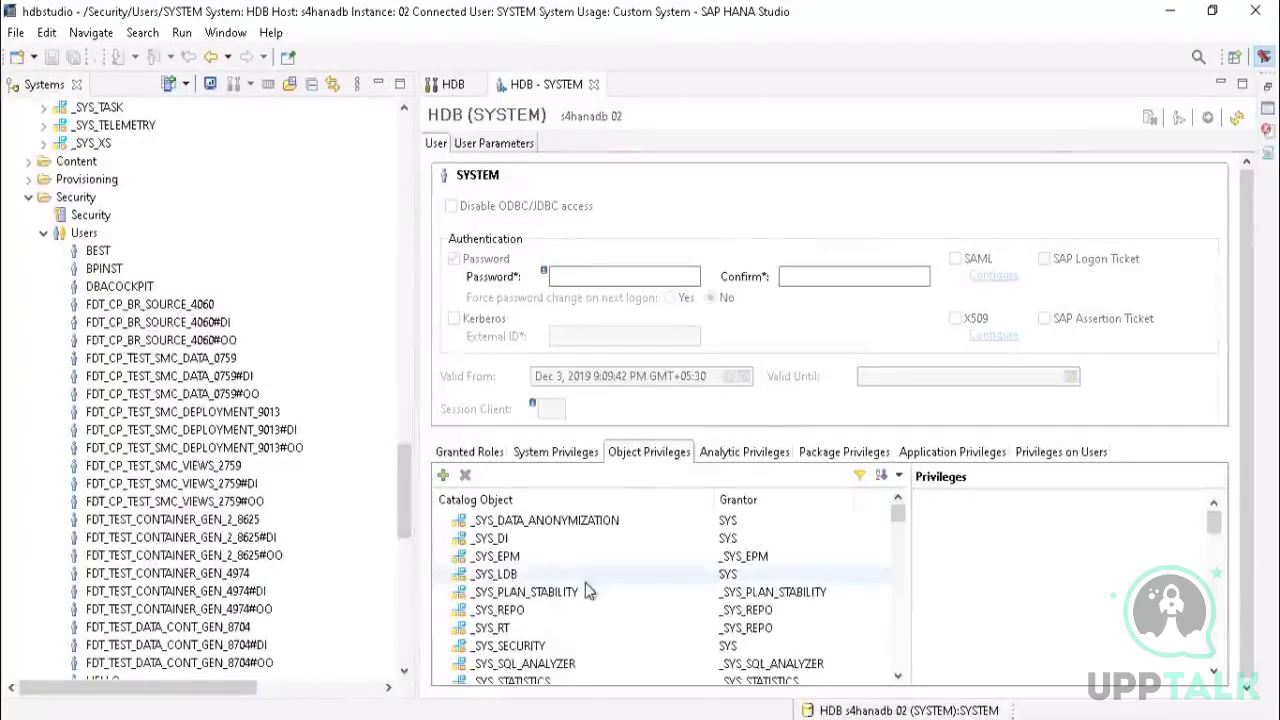
scroll(585, 584, "down", 1)
scroll(585, 591, "down", 1)
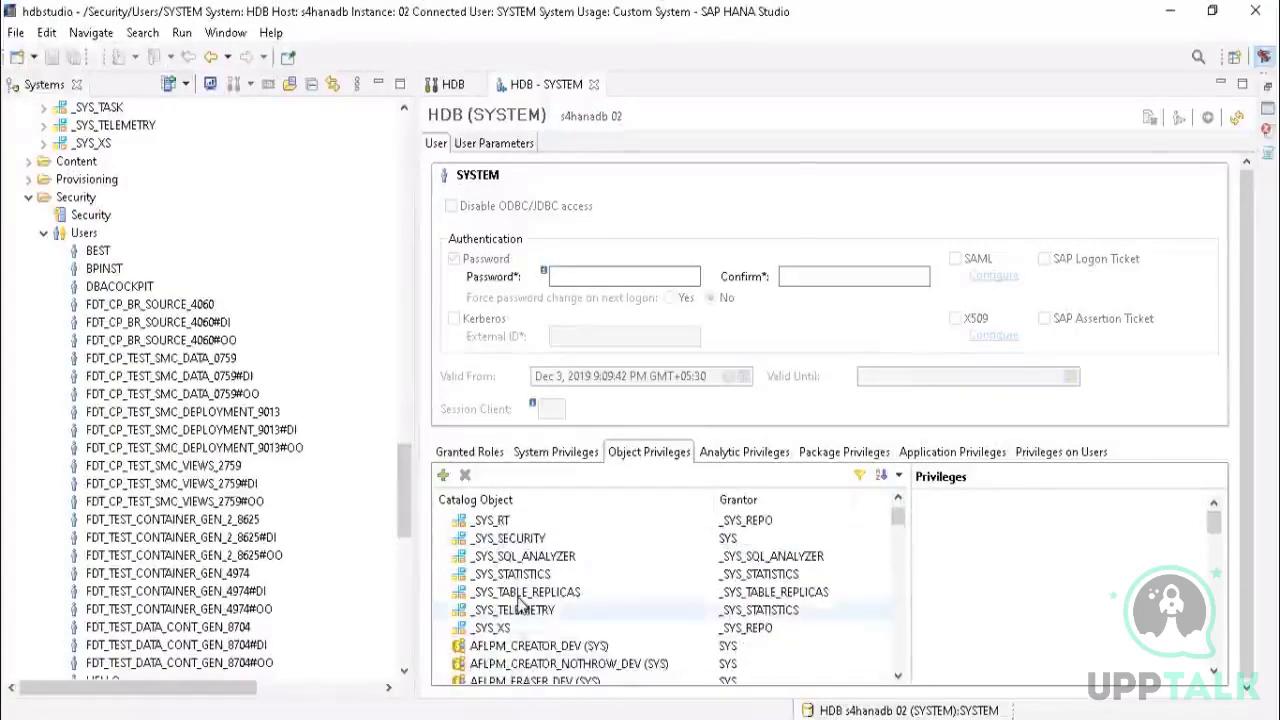
scroll(523, 592, "up", 2)
scroll(523, 592, "down", 10)
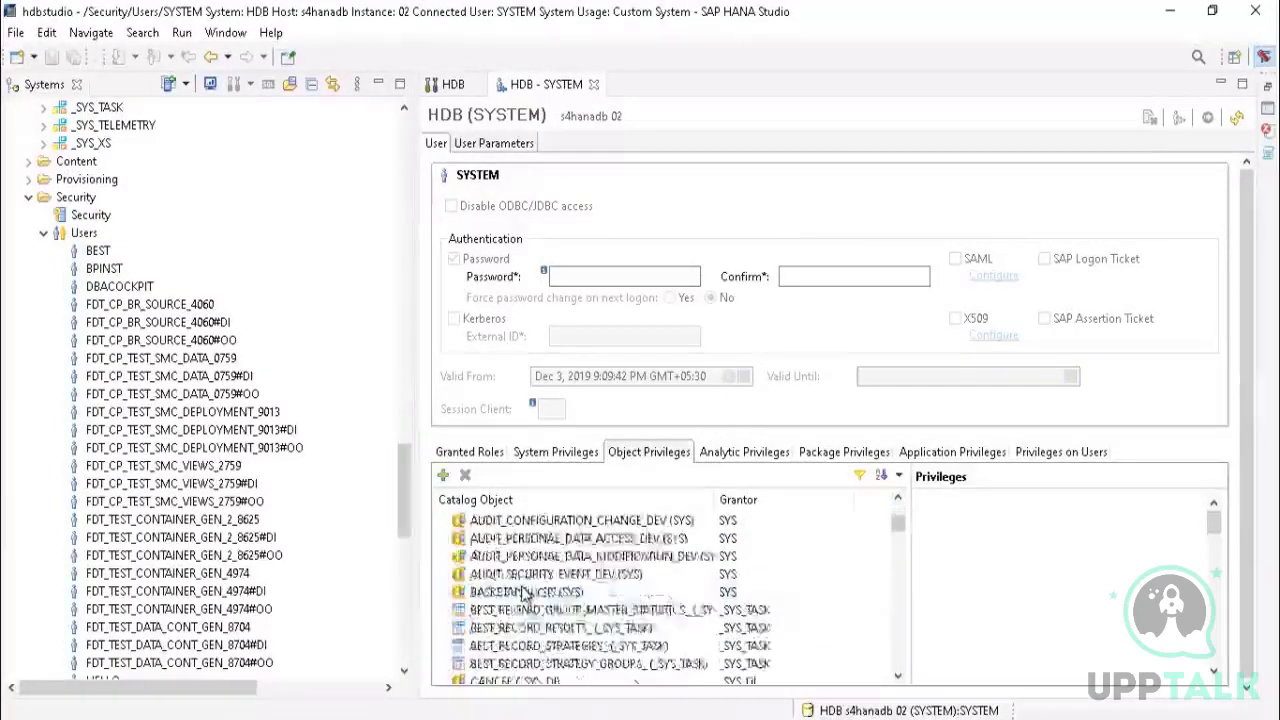
scroll(533, 645, "down", 12)
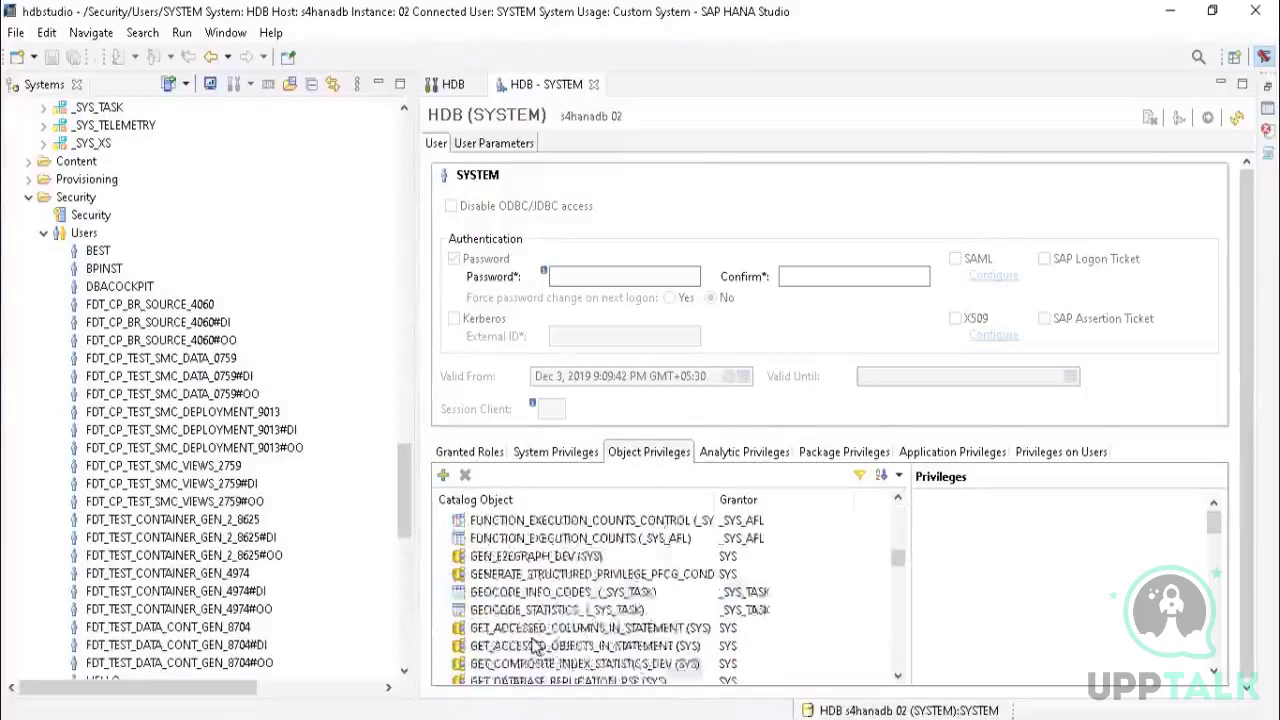
scroll(533, 645, "down", 10)
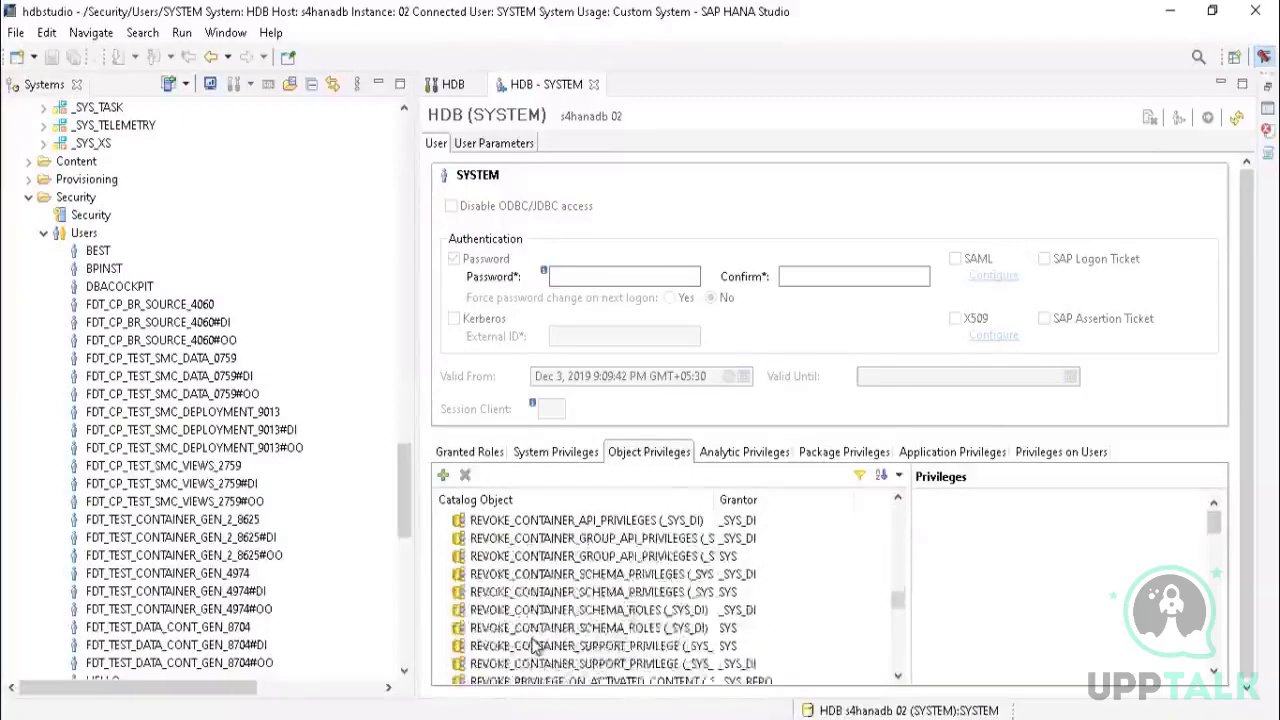
scroll(533, 645, "down", 6)
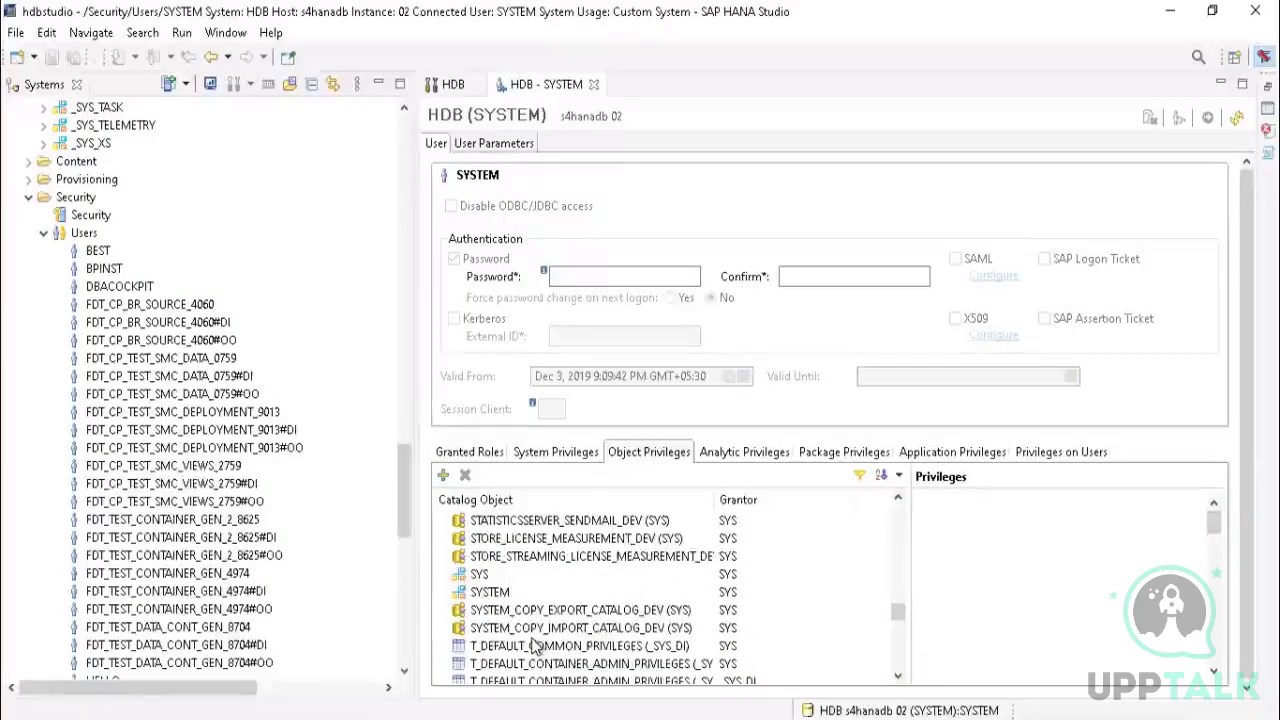
scroll(533, 645, "up", 3)
scroll(533, 645, "down", 7)
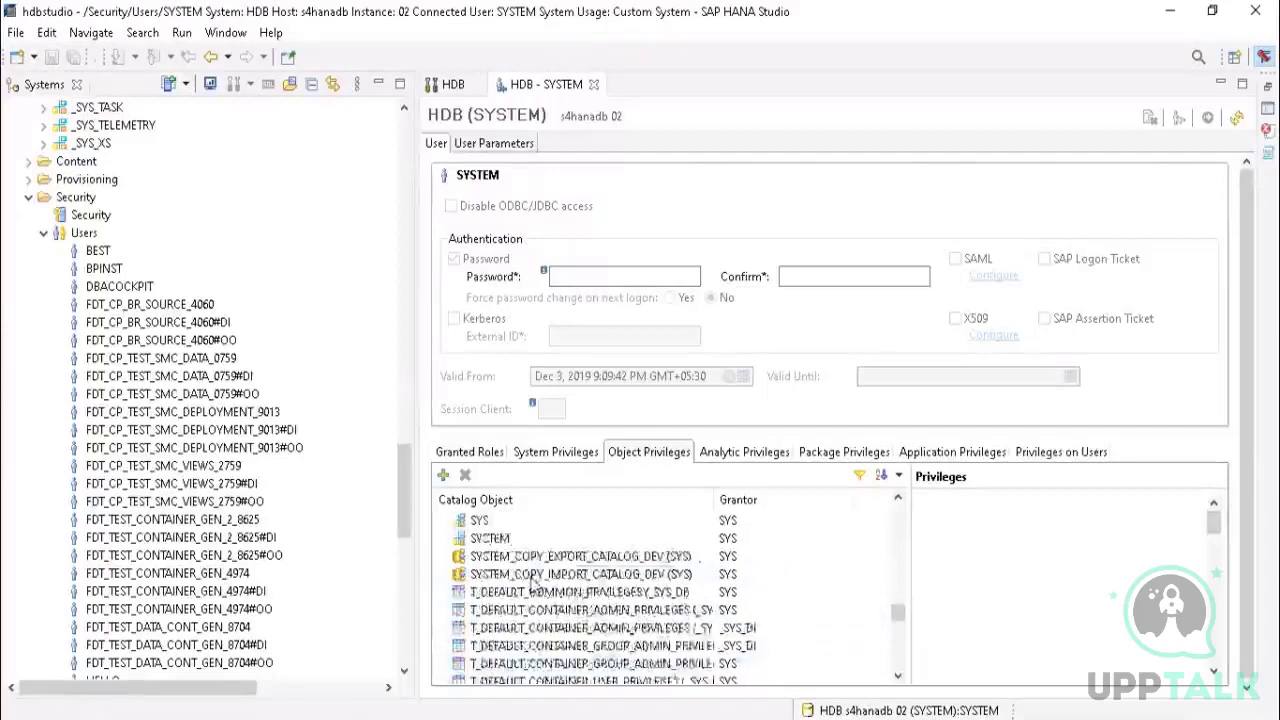
scroll(533, 600, "down", 10)
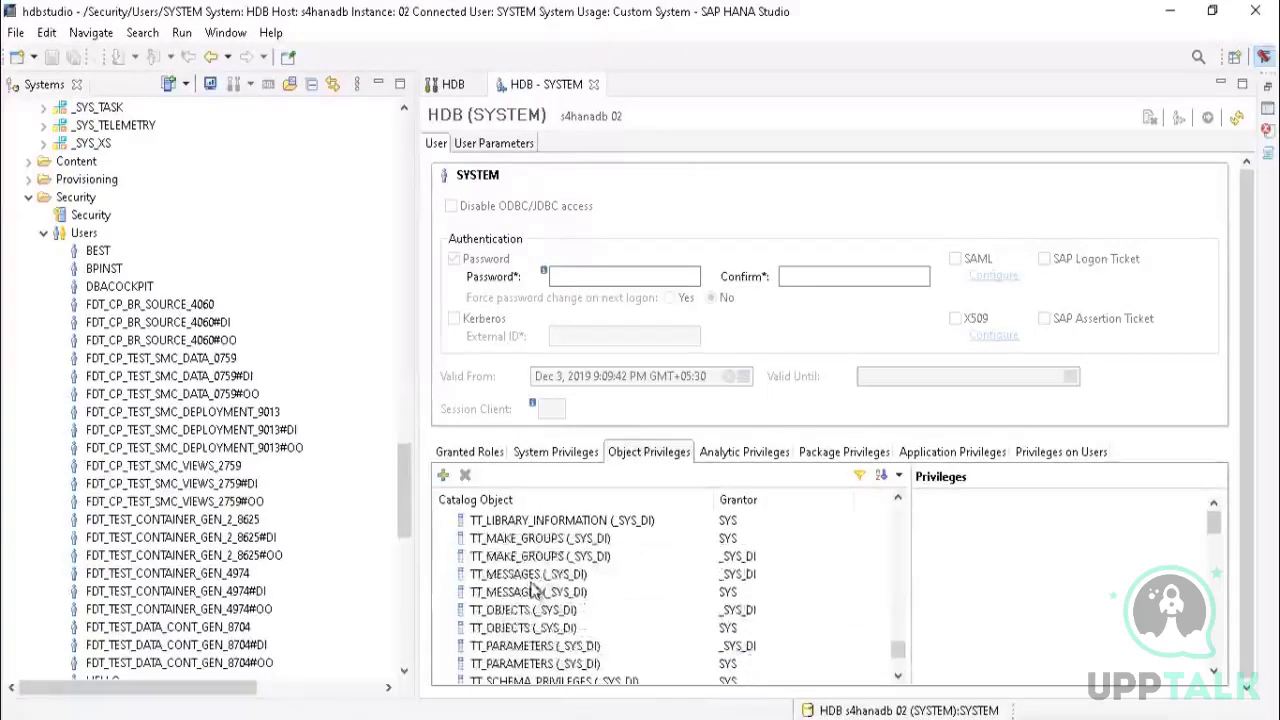
scroll(537, 622, "down", 8)
scroll(540, 625, "up", 3)
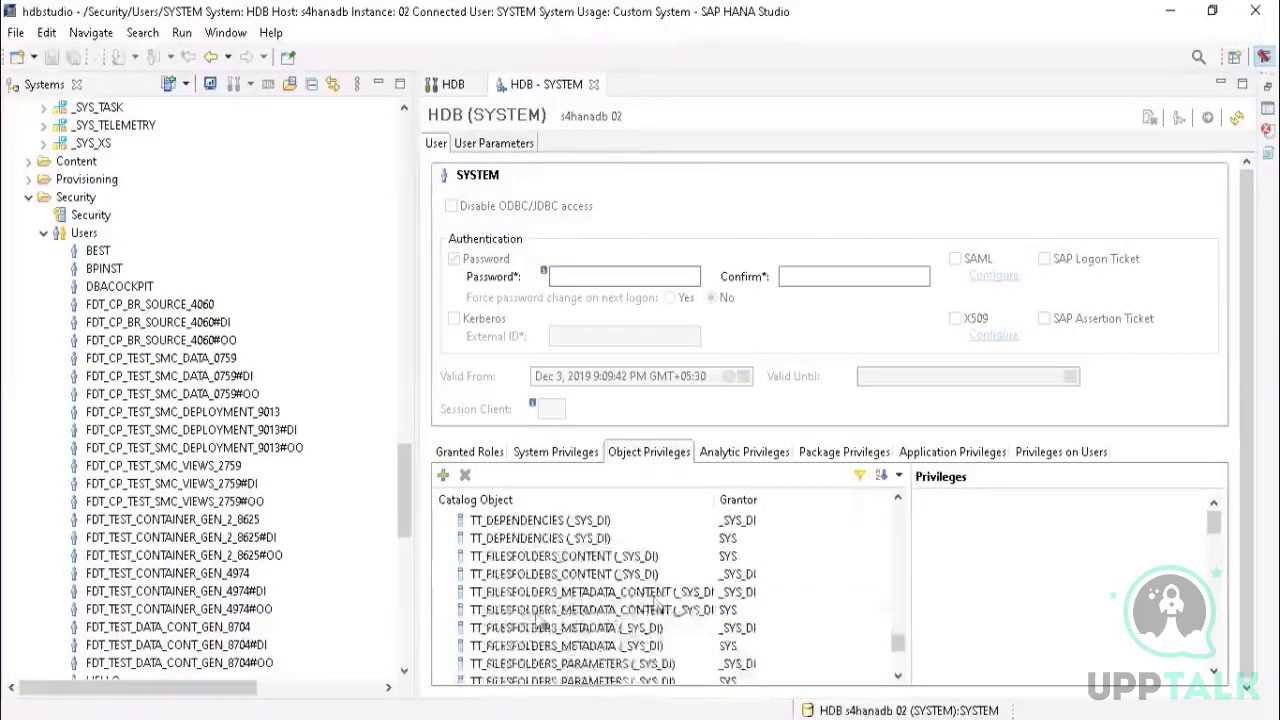
Step: View the privileges assigned on the _SYS_REPO schema and check the neighbouring catalog objects
left_click_drag(895, 645, 918, 522)
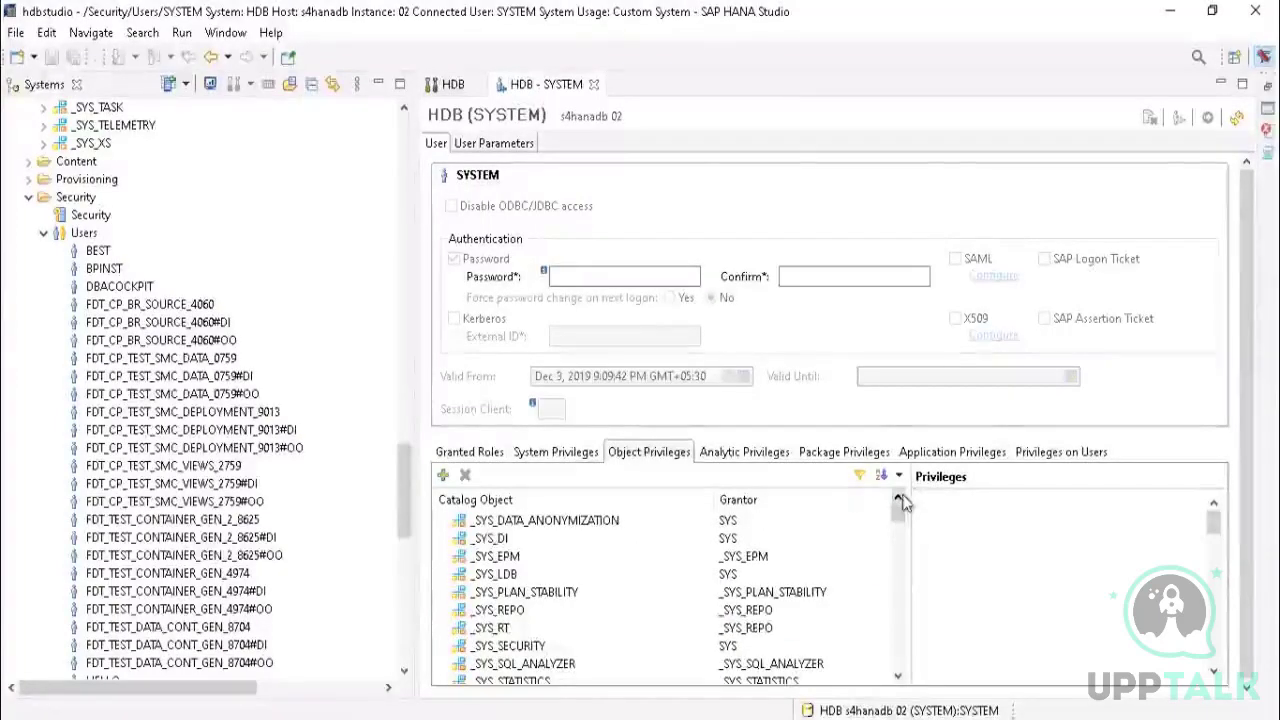
left_click(525, 612)
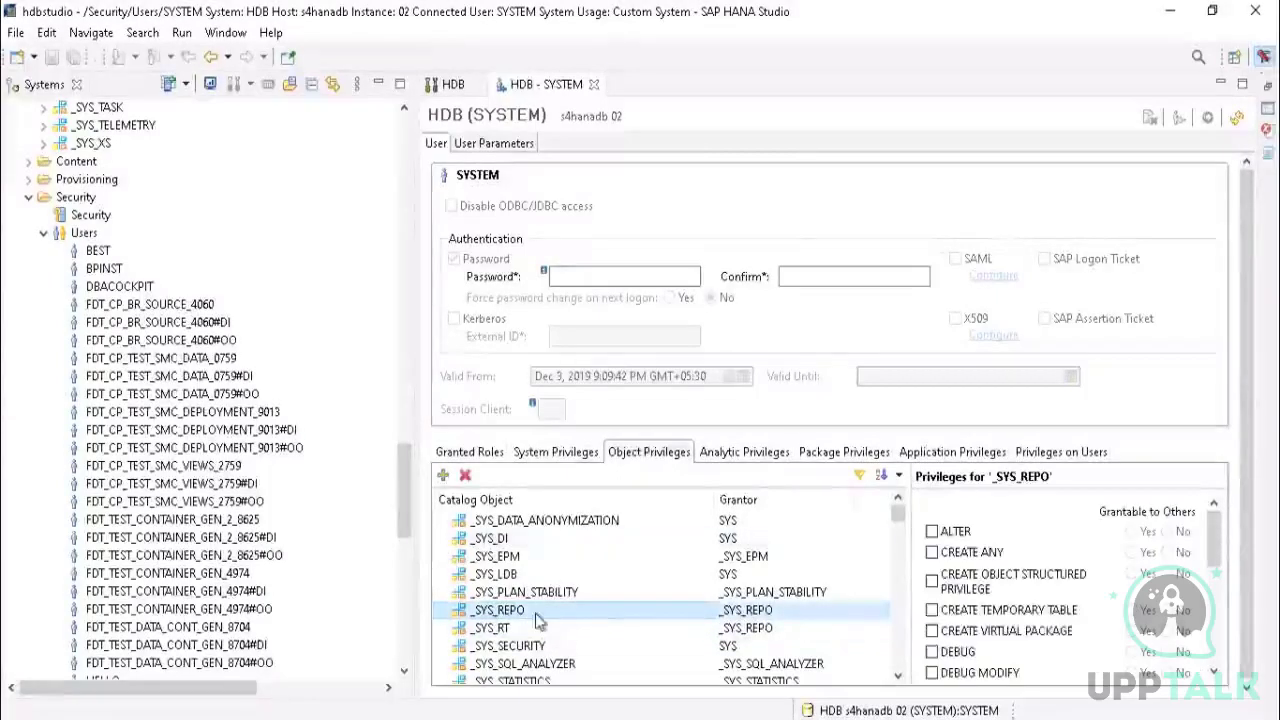
scroll(538, 620, "down", 2)
scroll(538, 620, "up", 2)
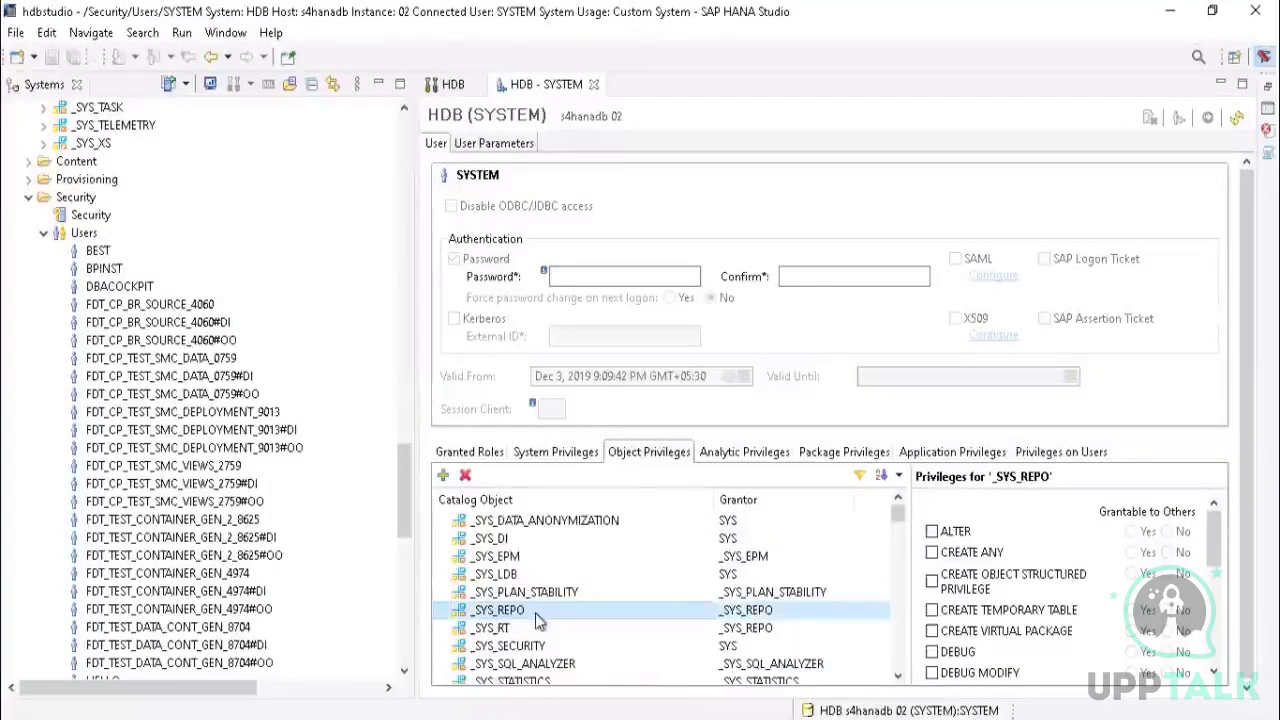
scroll(535, 613, "down", 10)
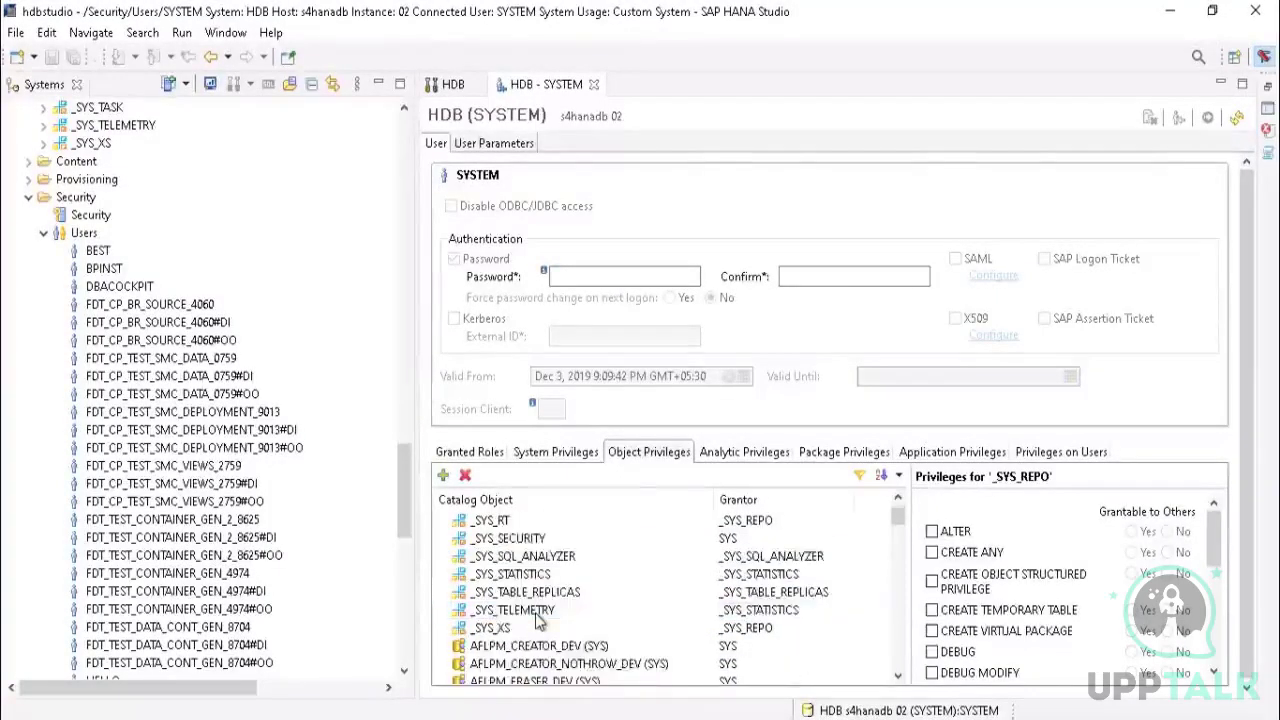
Step: Search the catalog objects for BIC and add the _SYS_BIC schema to the SYSTEM user's object privileges
left_click(443, 478)
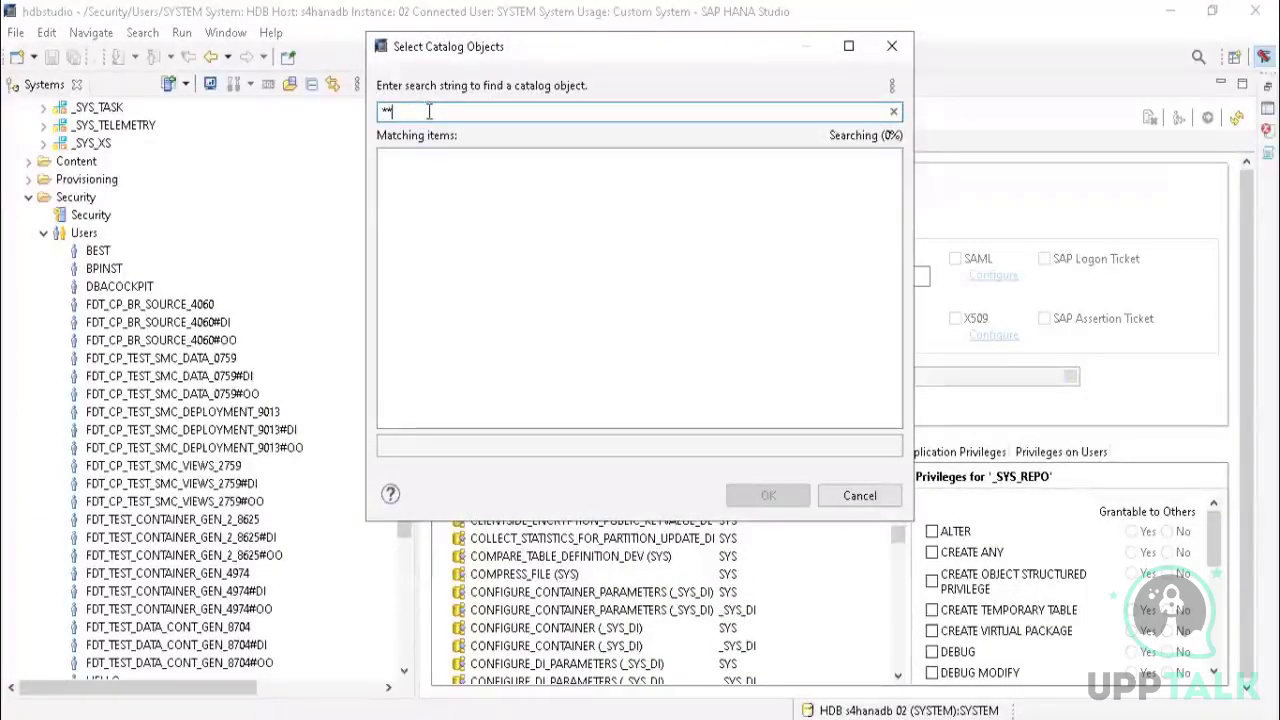
key("BackSpace")
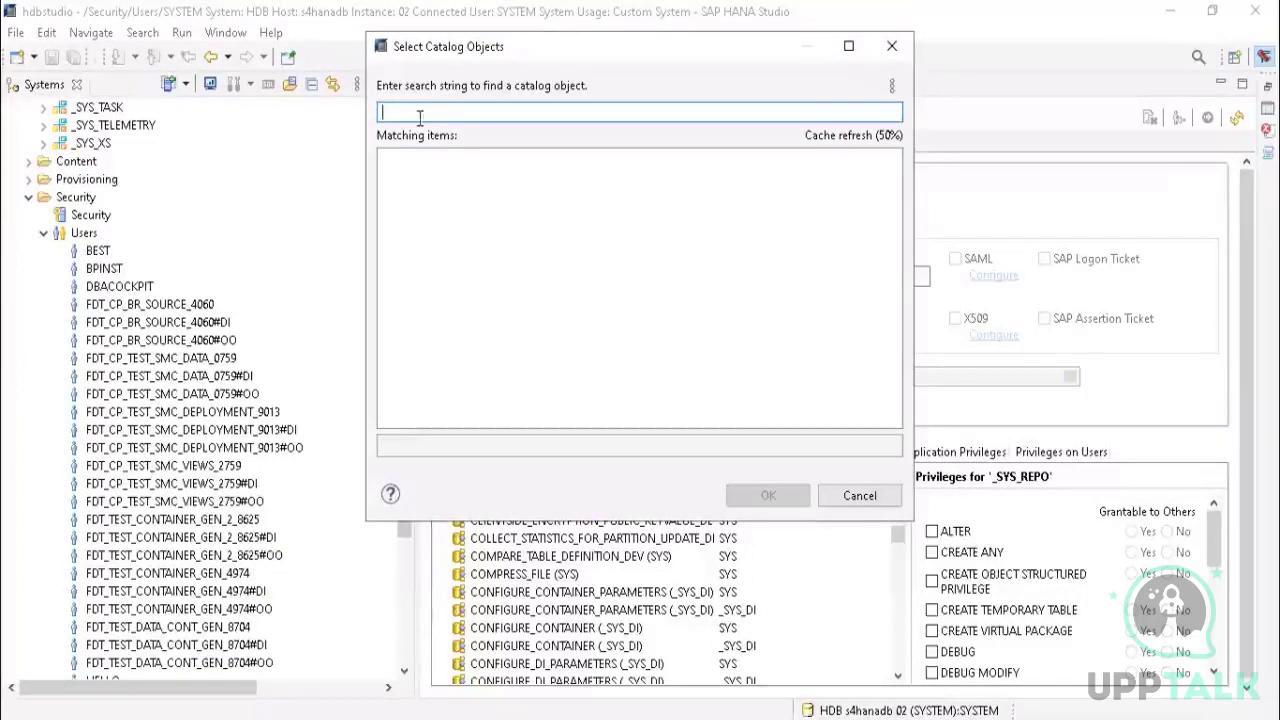
key("super+ctrl+o")
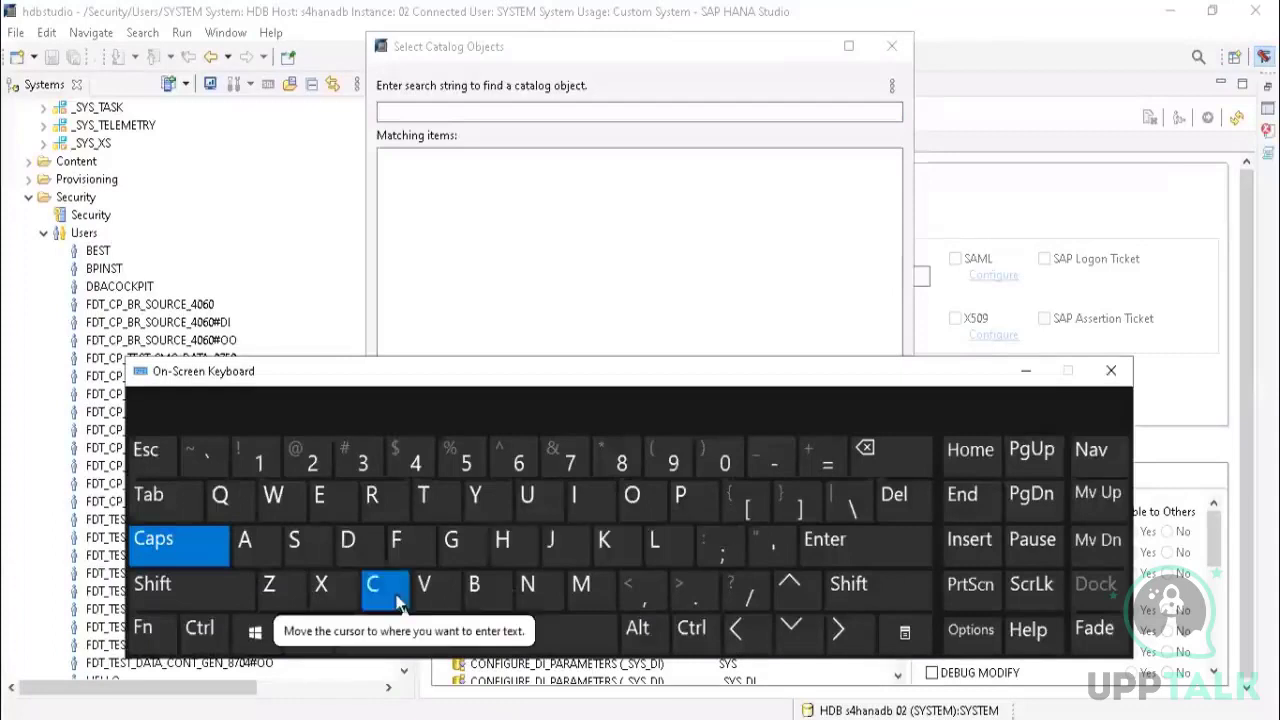
left_click(433, 112)
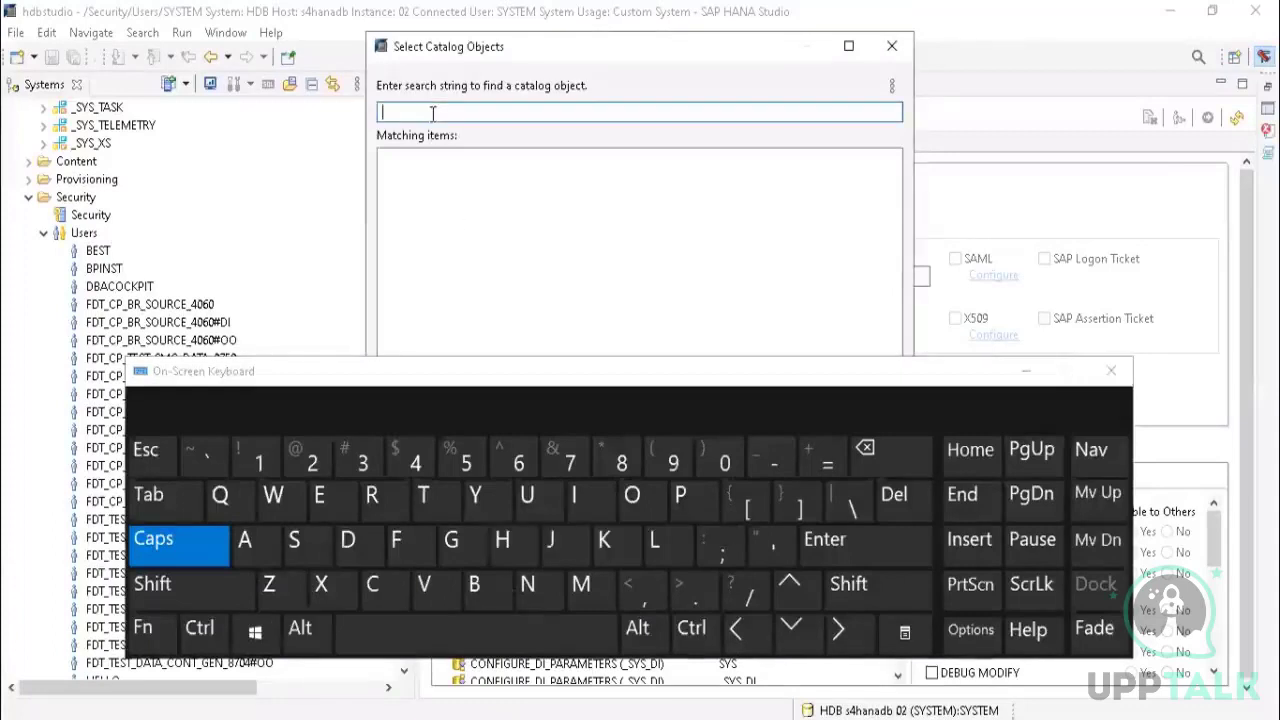
left_click(475, 584)
left_click(600, 502)
left_click(372, 584)
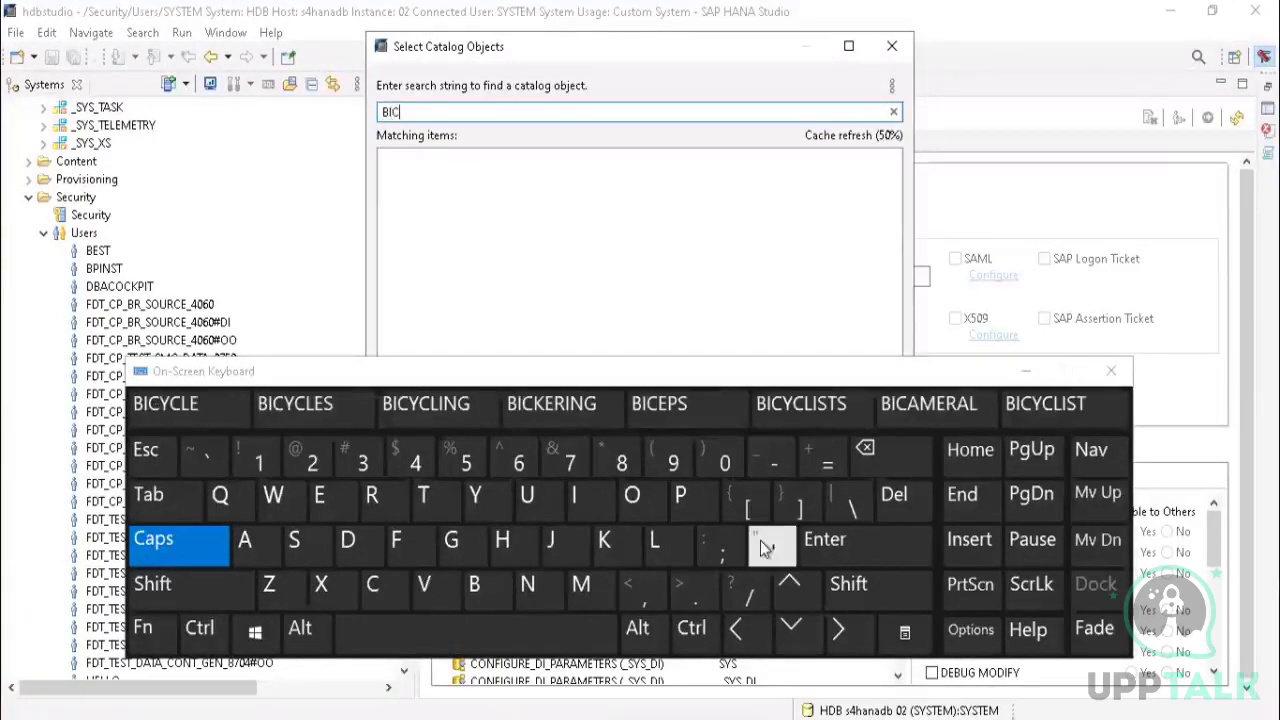
left_click(861, 540)
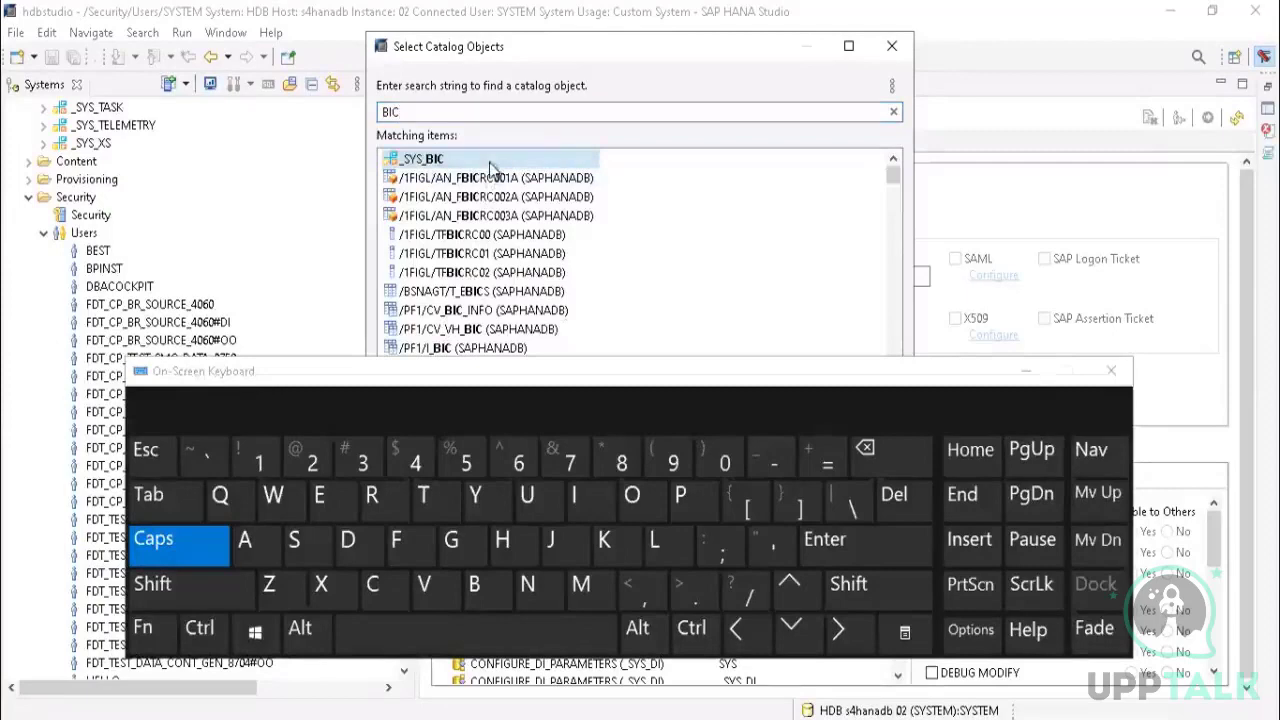
left_click(1025, 372)
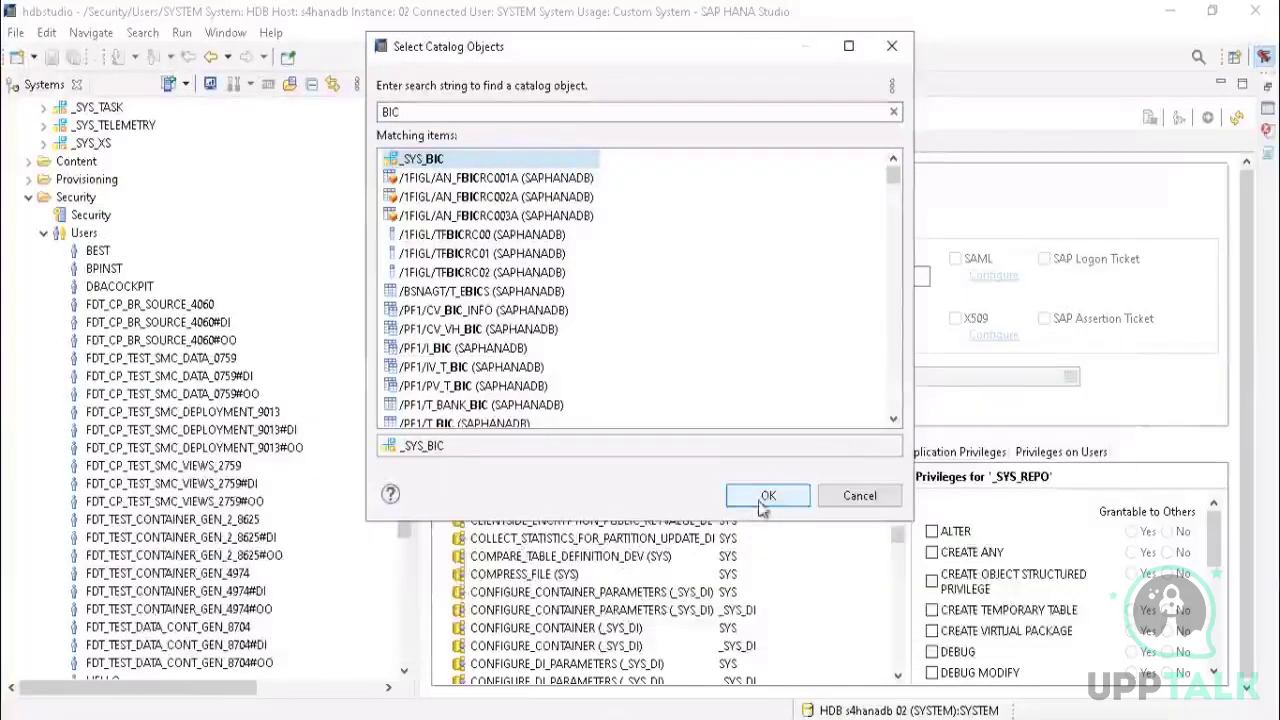
left_click(762, 499)
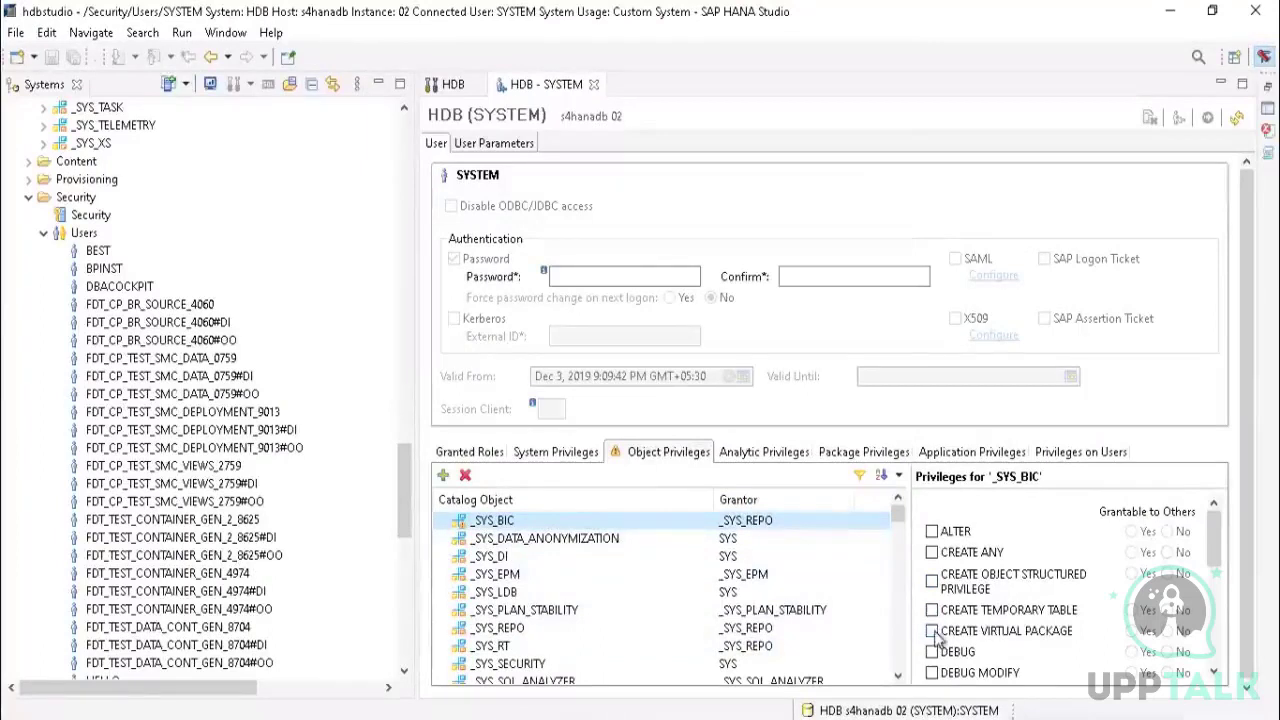
Step: Select the EXECUTE privilege on the _SYS_BIC schema for the SYSTEM user
scroll(1000, 640, "down", 3)
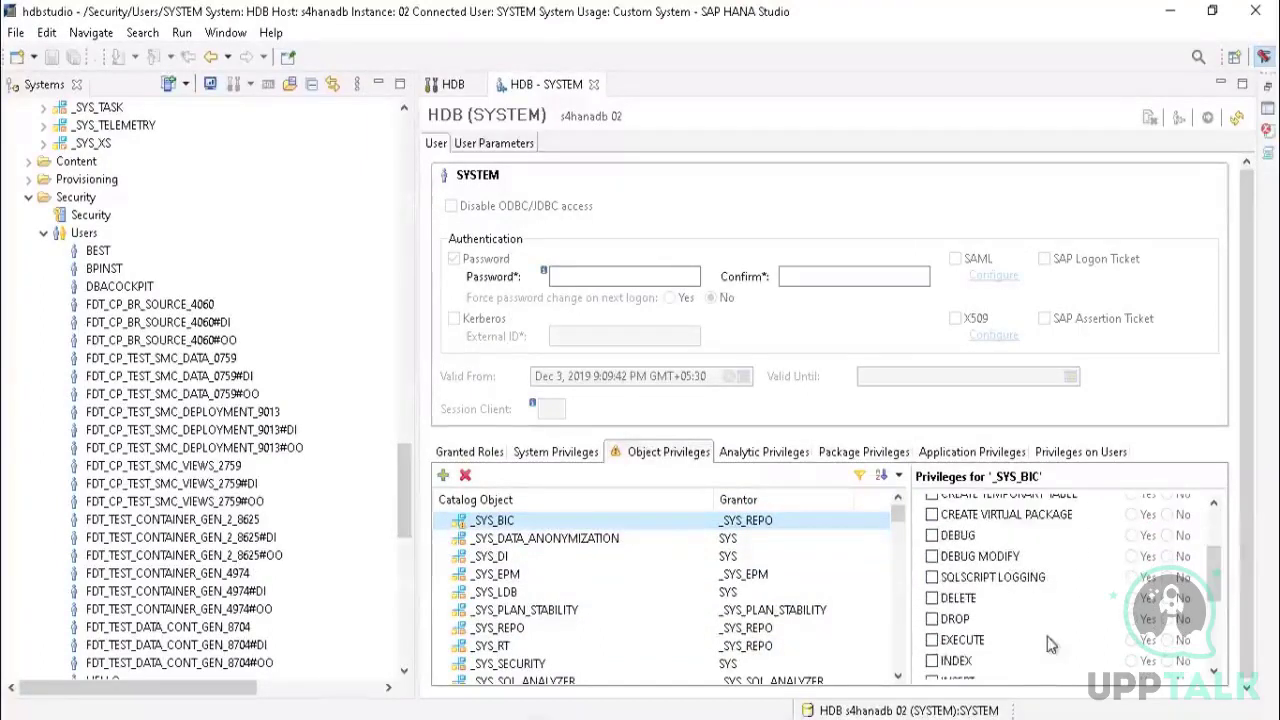
left_click(932, 639)
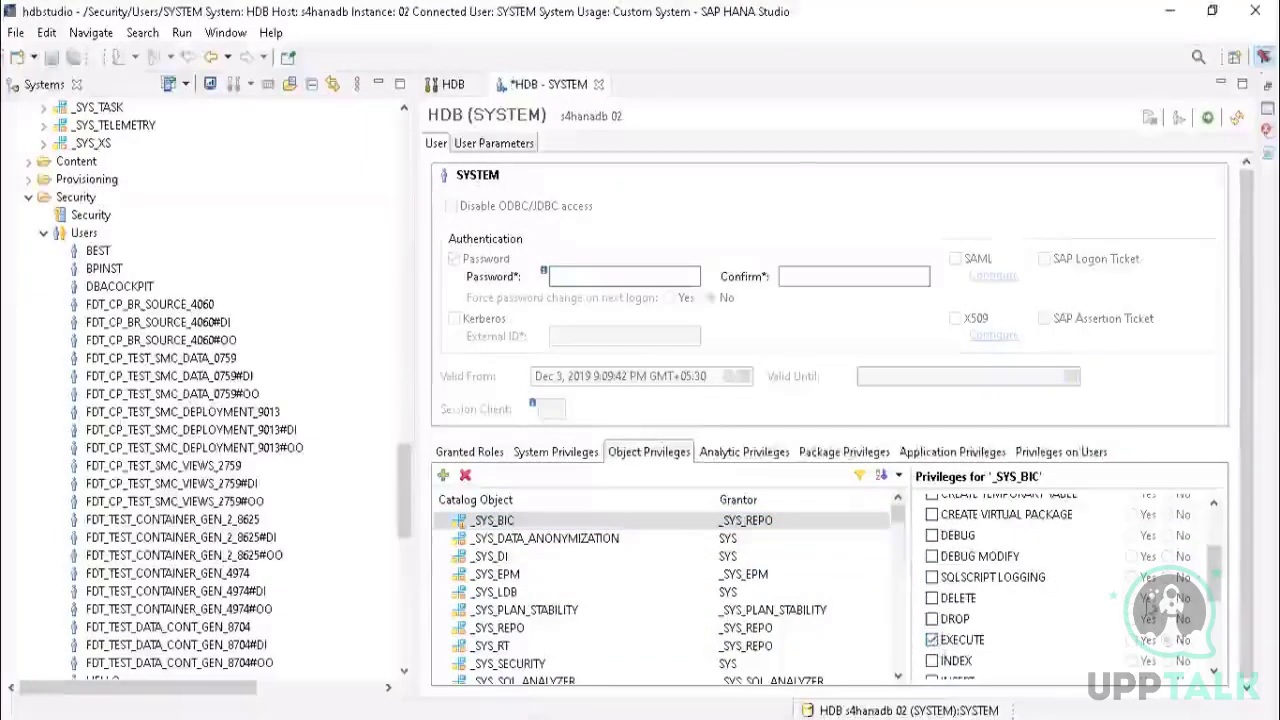
Step: Select the SELECT privilege on the _SYS_BIC schema and deploy the changes to the SYSTEM user
left_click_drag(1214, 584, 1216, 625)
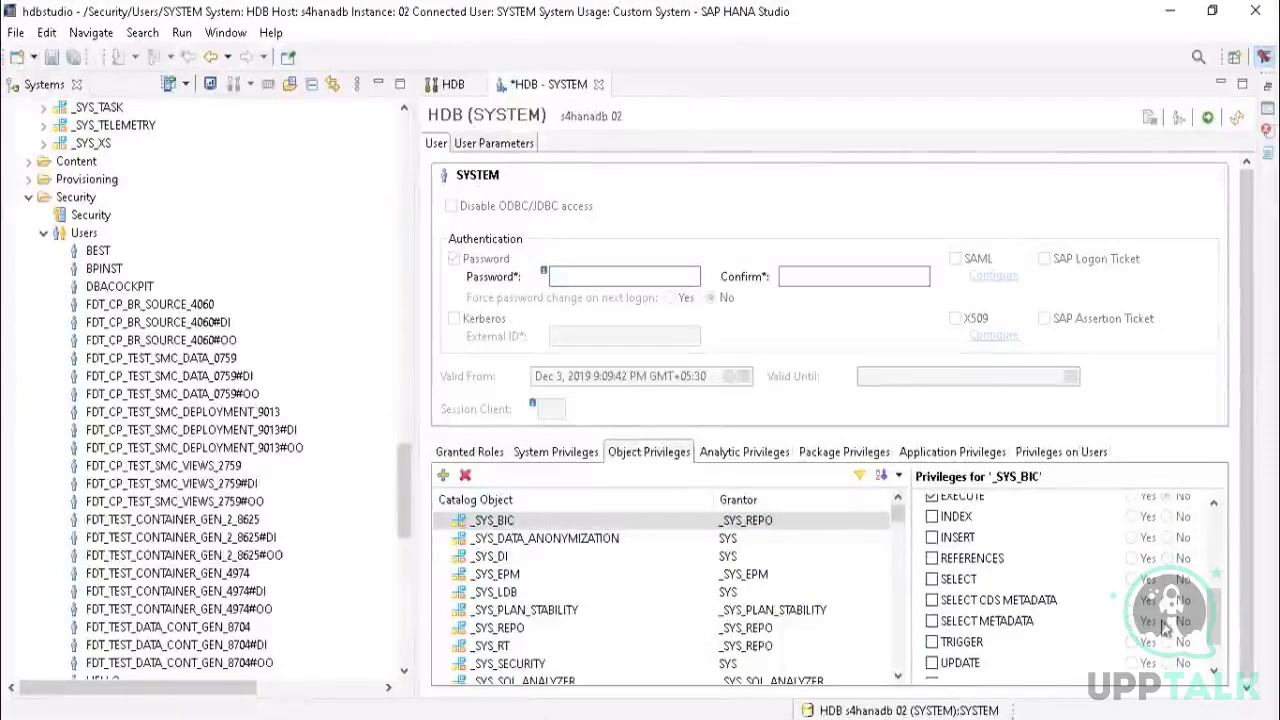
left_click(932, 580)
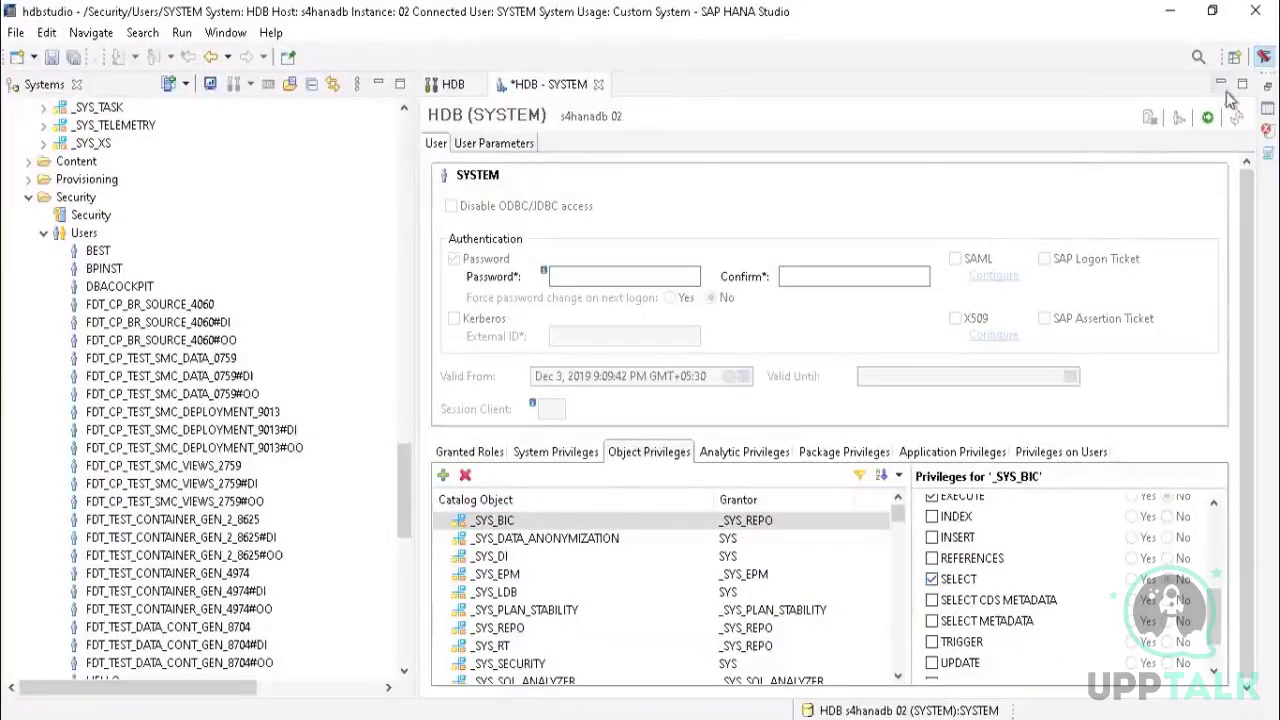
left_click(1208, 119)
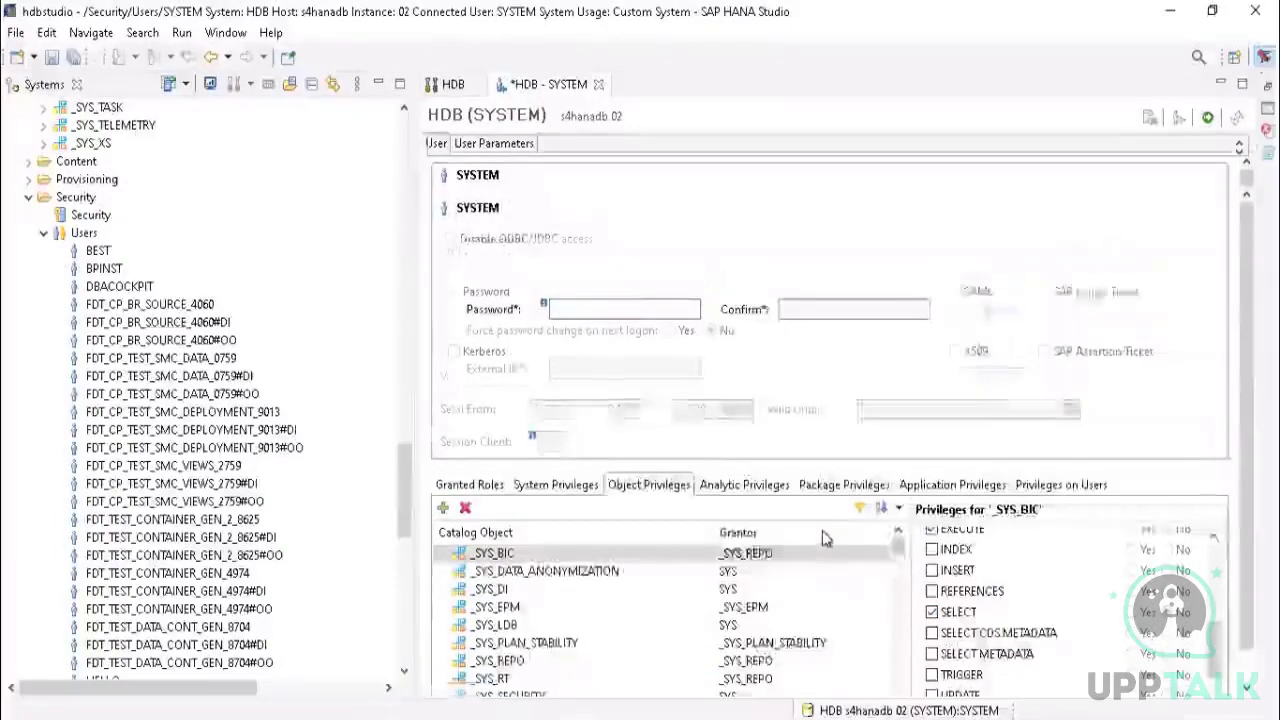
Step: Start adding another catalog object to the SYSTEM user's object privileges and search for BI
left_click(443, 509)
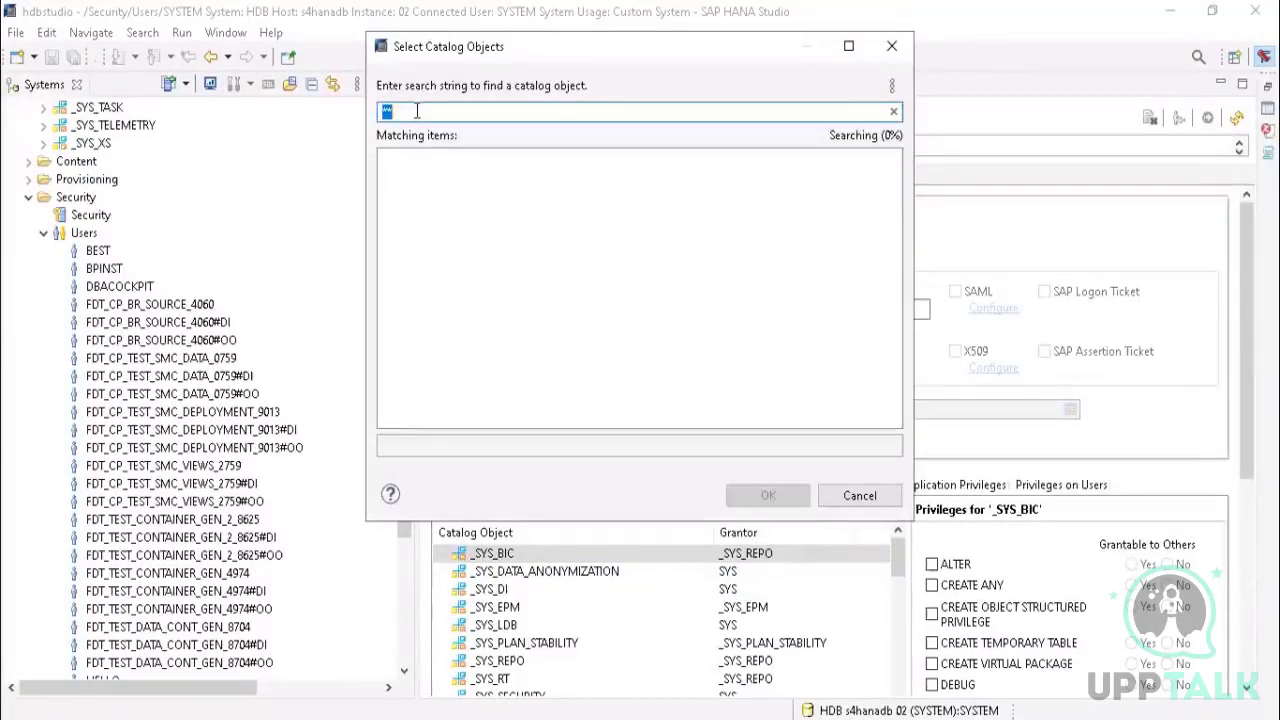
key("BackSpace")
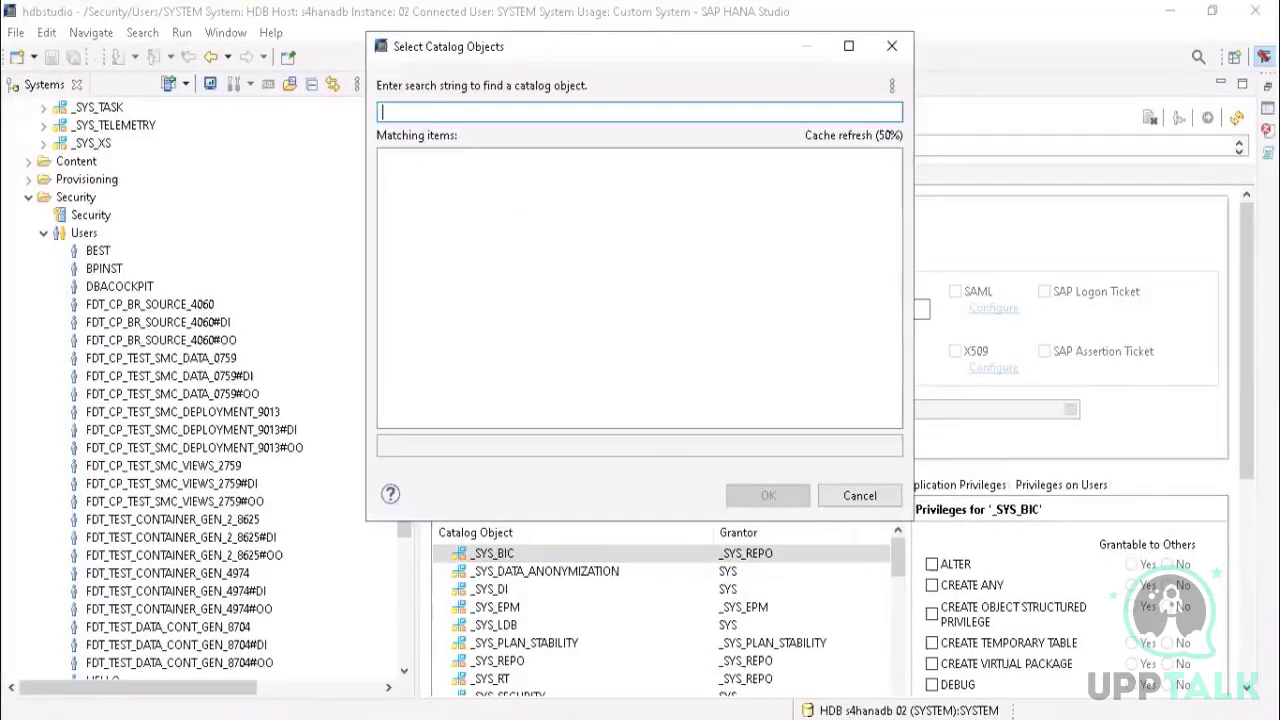
key("ctrl+super+o")
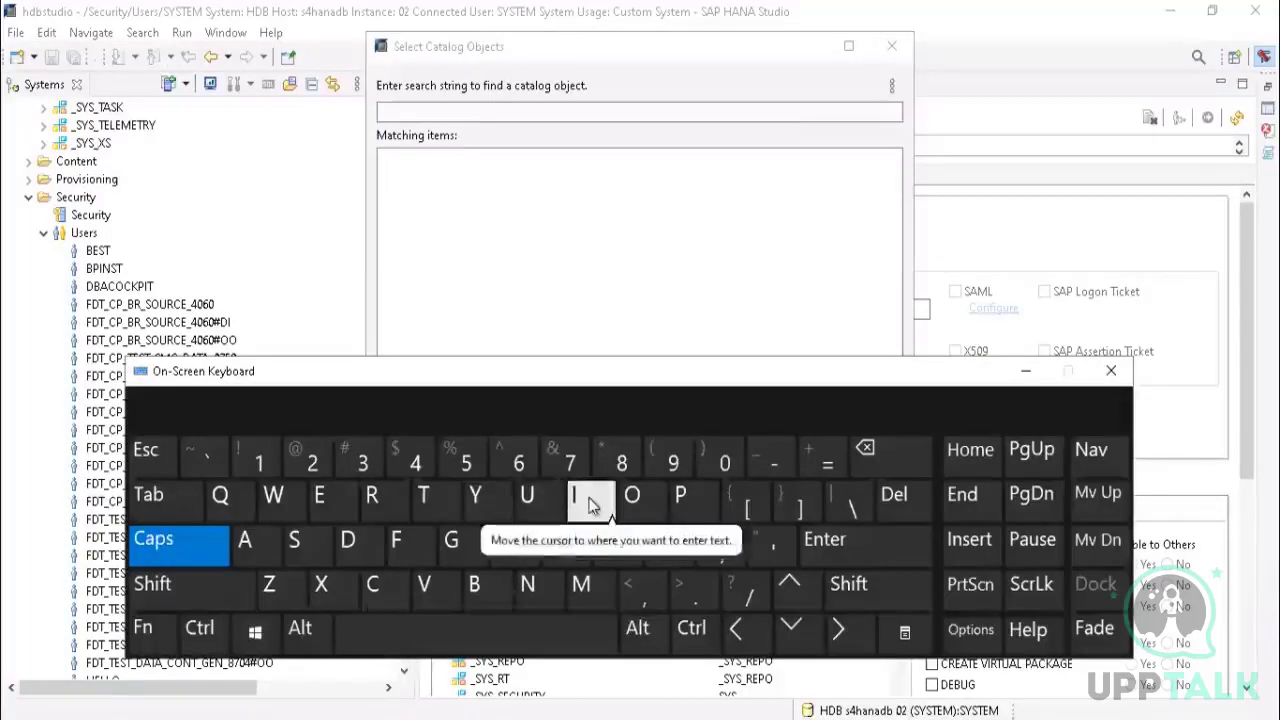
left_click(456, 112)
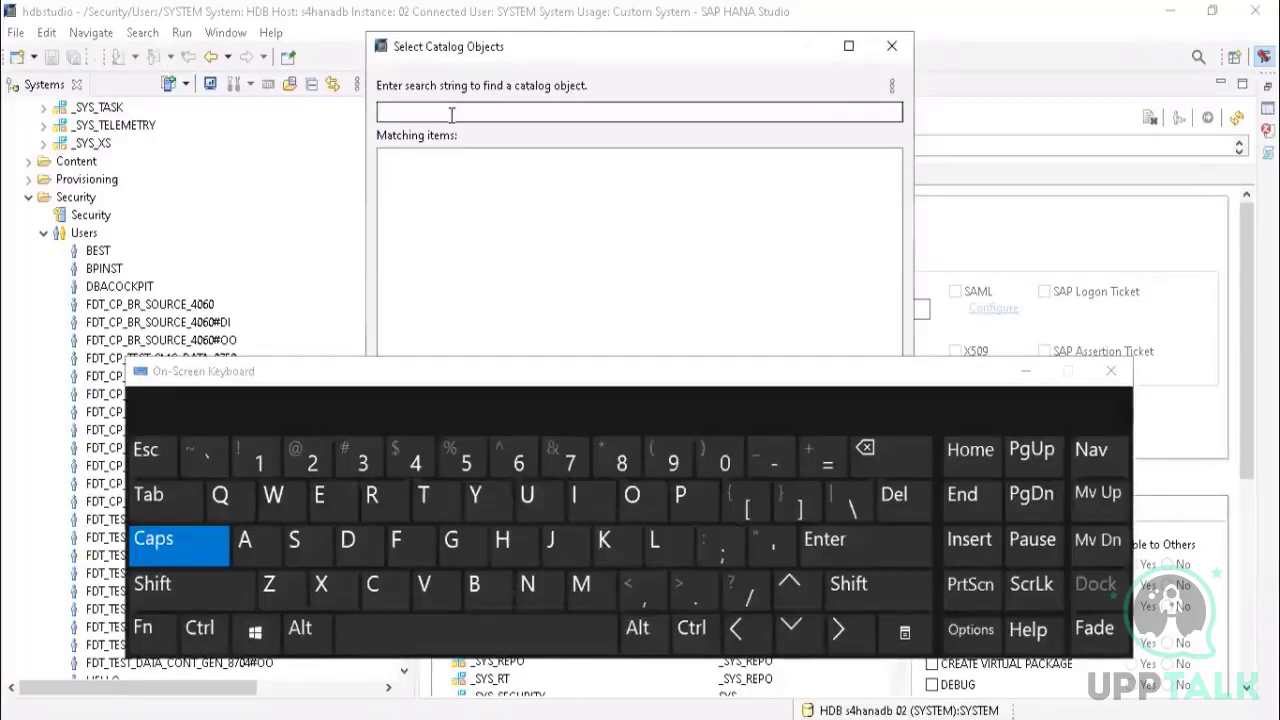
left_click(503, 597)
left_click(577, 493)
left_click(913, 548)
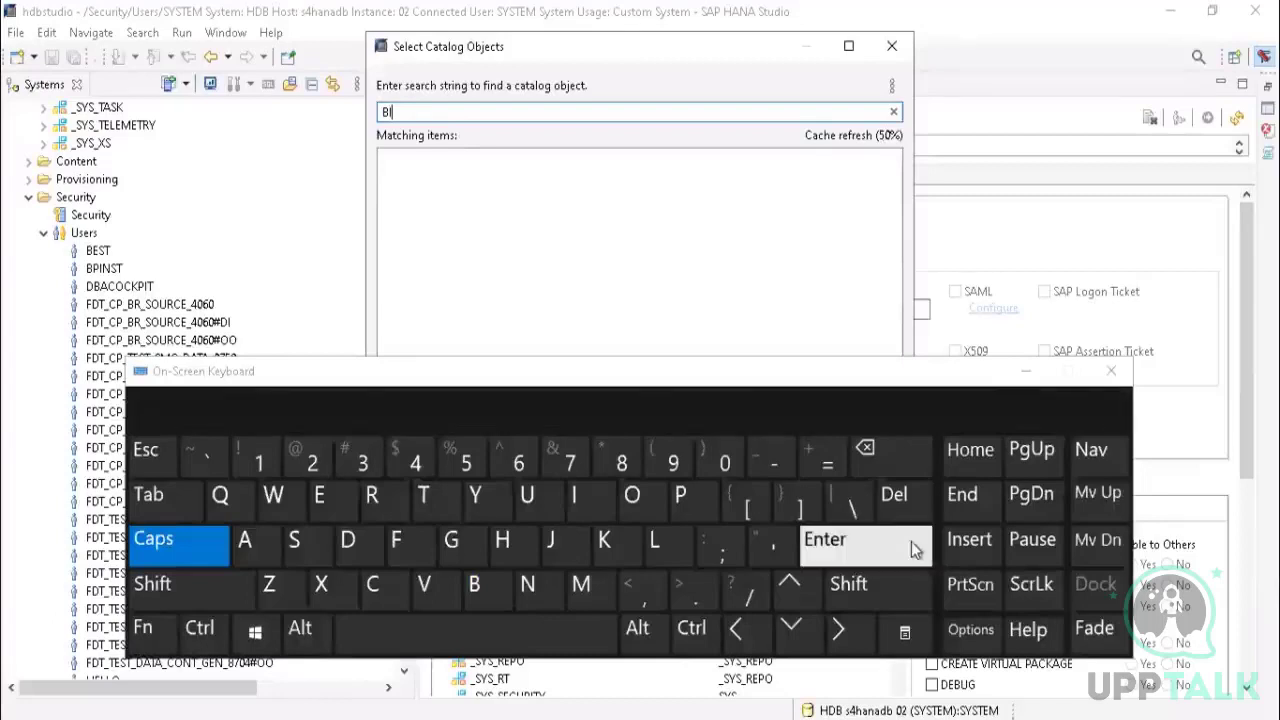
left_click(1023, 371)
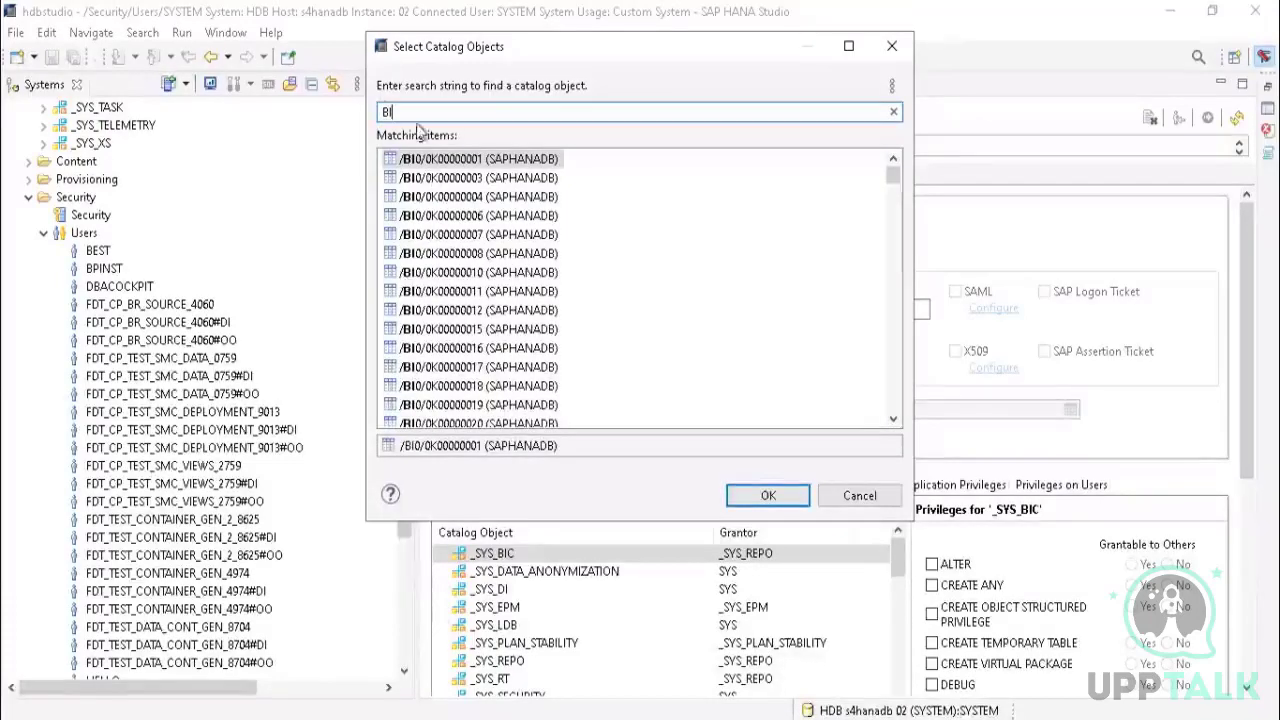
Step: Search the catalog objects for SYS_BI and add the _SYS_BI schema to the SYSTEM user's object privileges
key("ctrl+super+o")
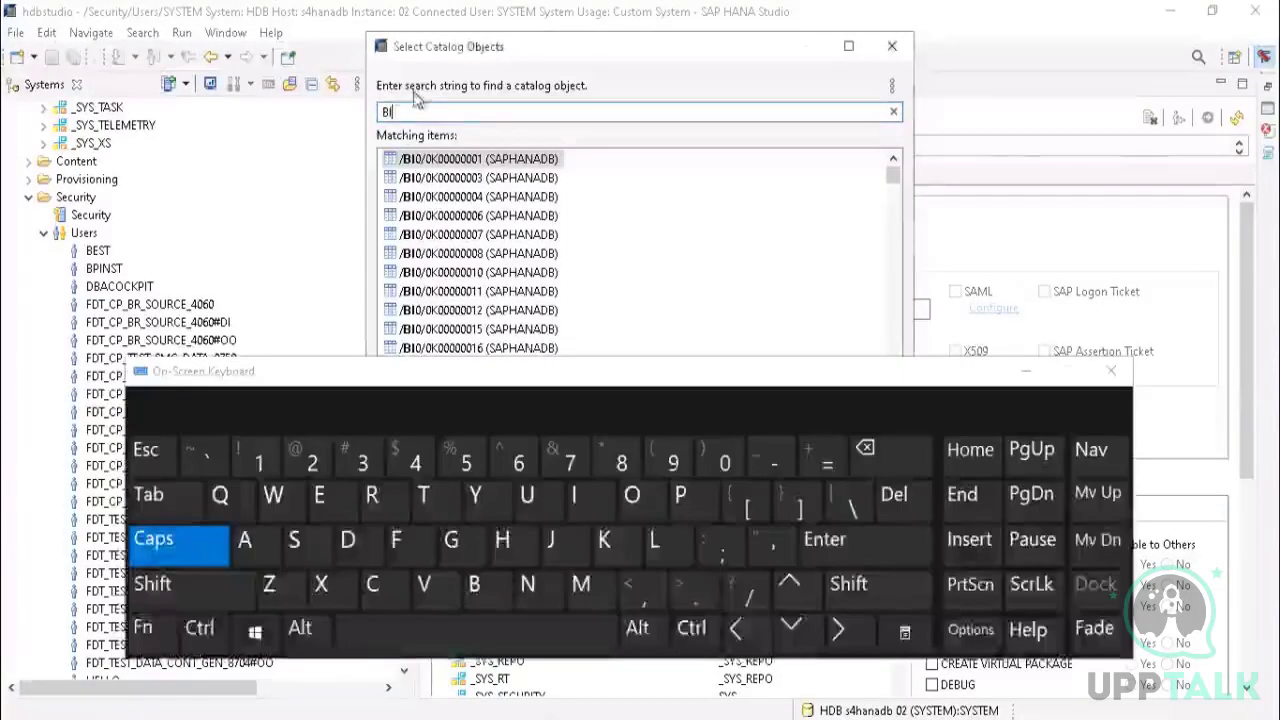
left_click(888, 455)
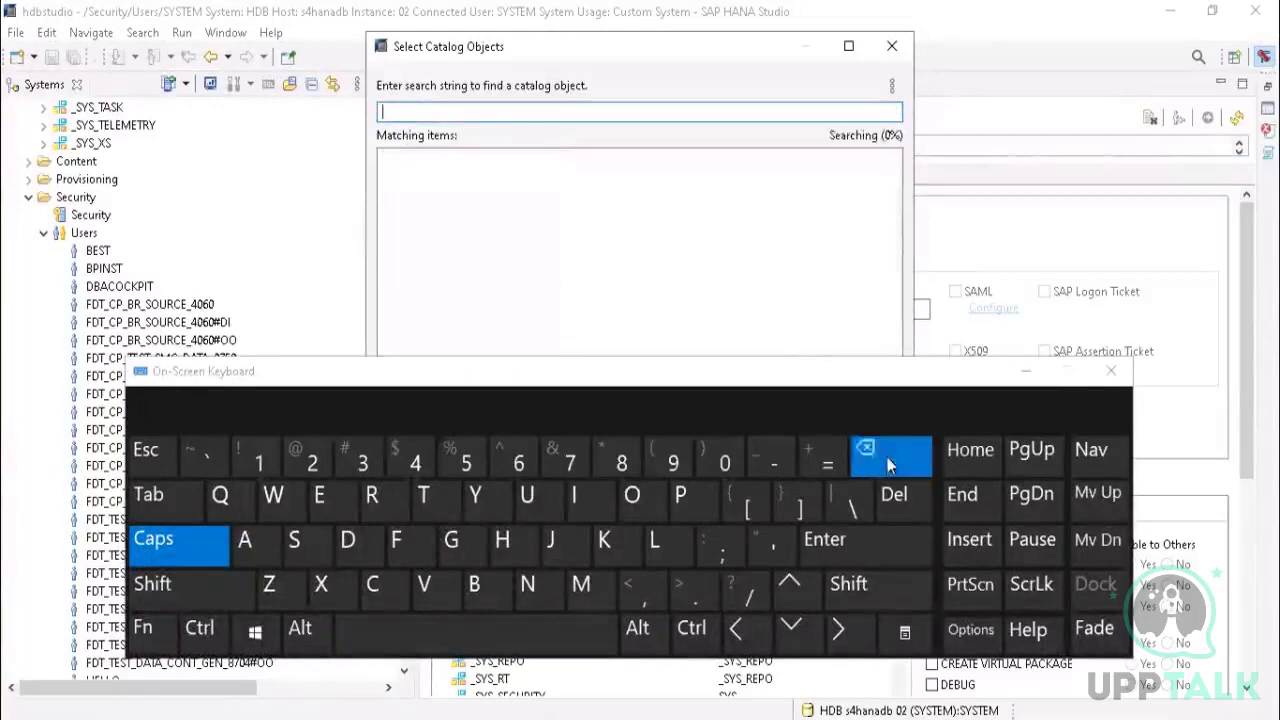
left_click(888, 455)
left_click(300, 545)
left_click(477, 495)
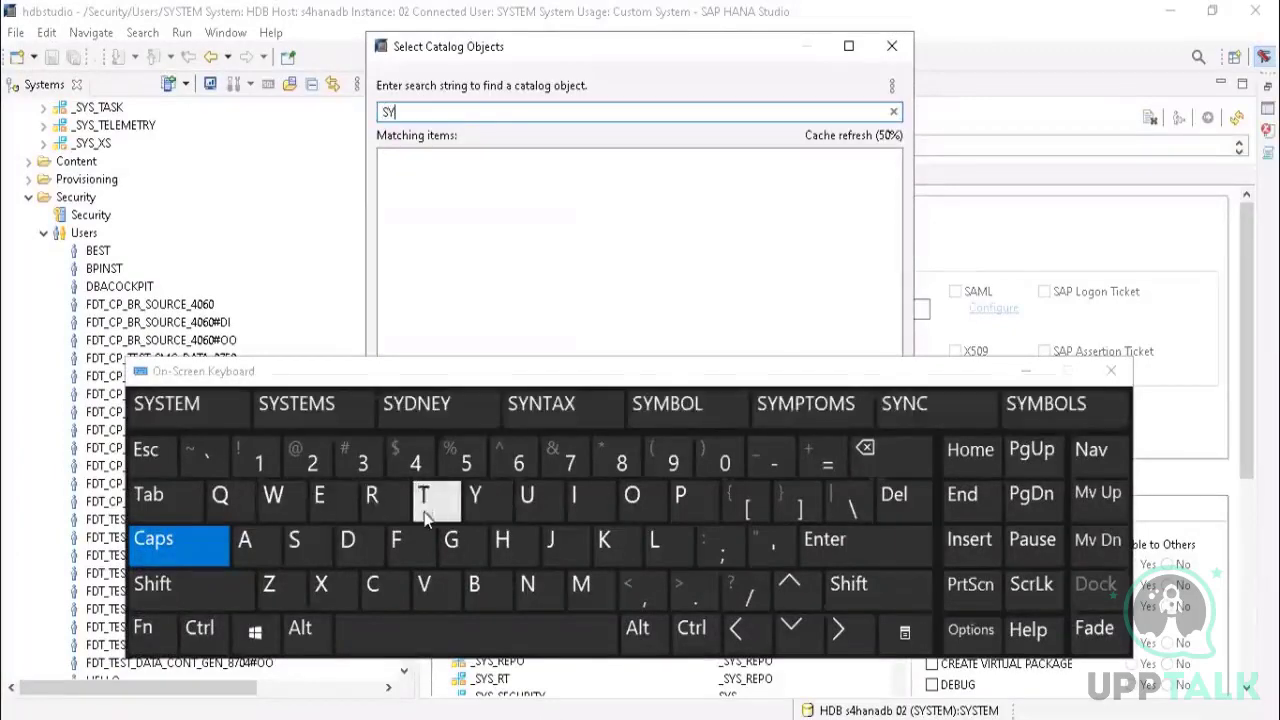
left_click(300, 543)
left_click(774, 462)
left_click(476, 584)
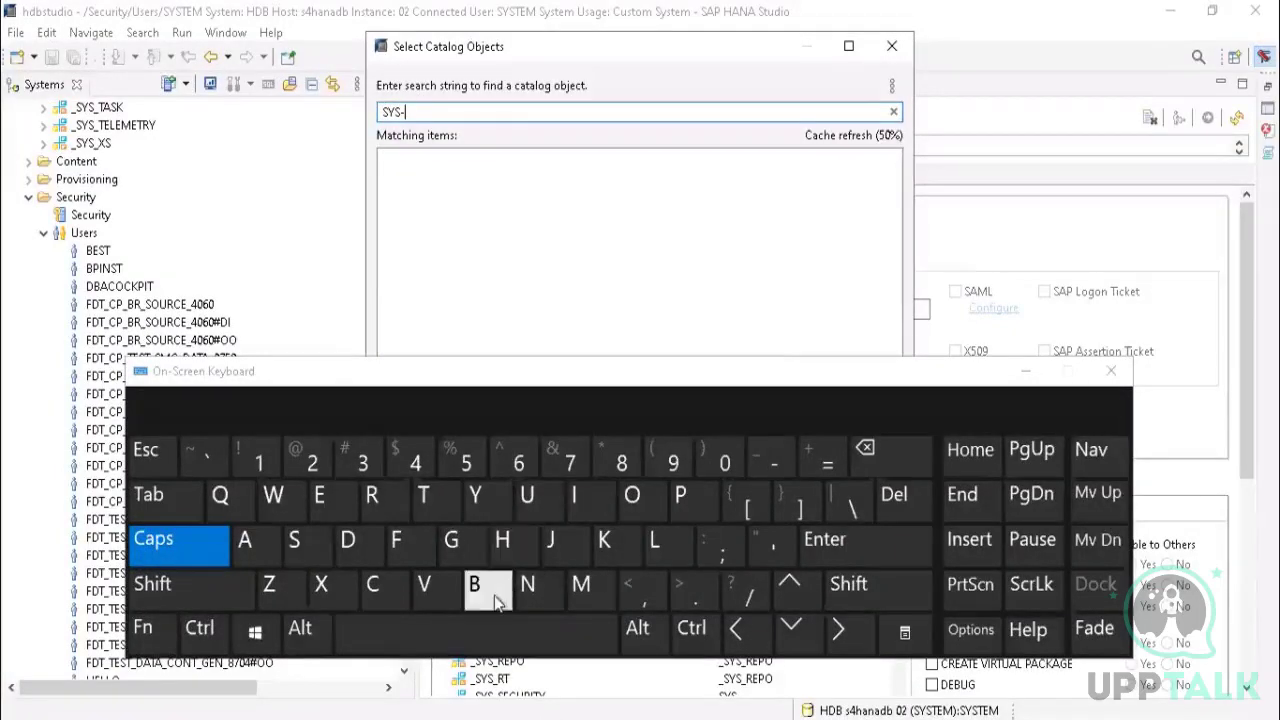
left_click(588, 497)
left_click(870, 452)
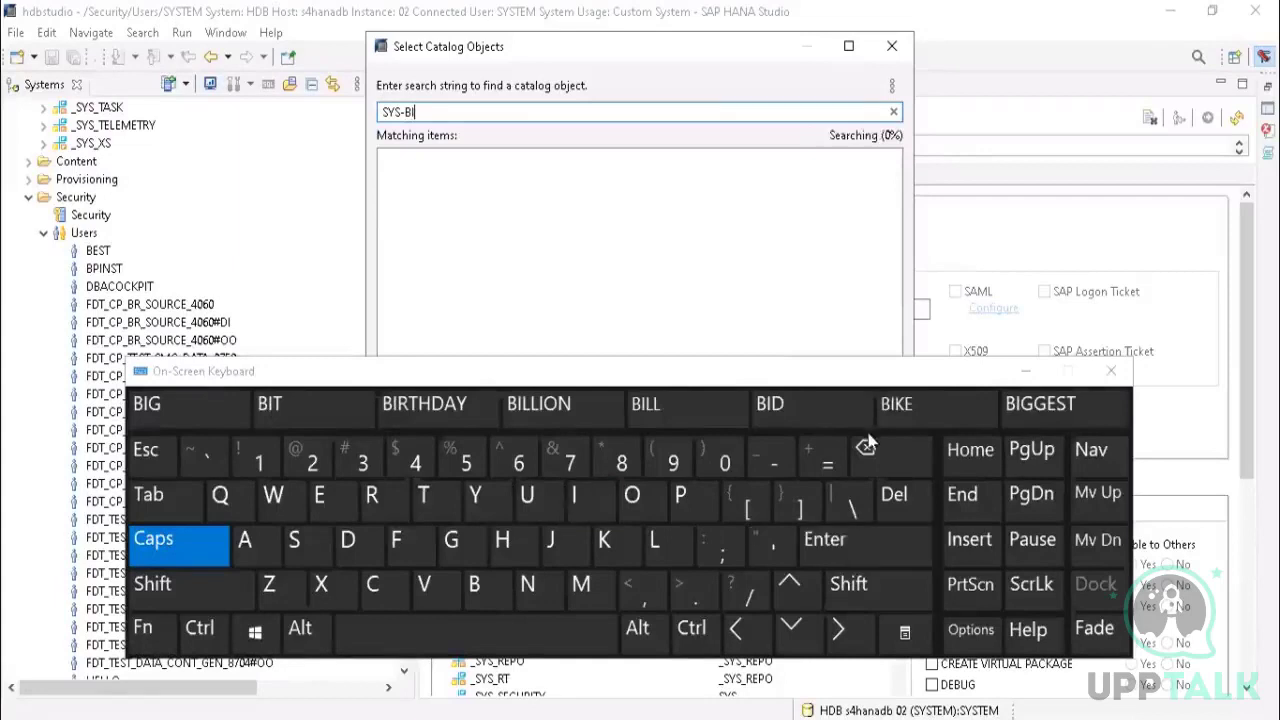
left_click(870, 452)
left_click(870, 452)
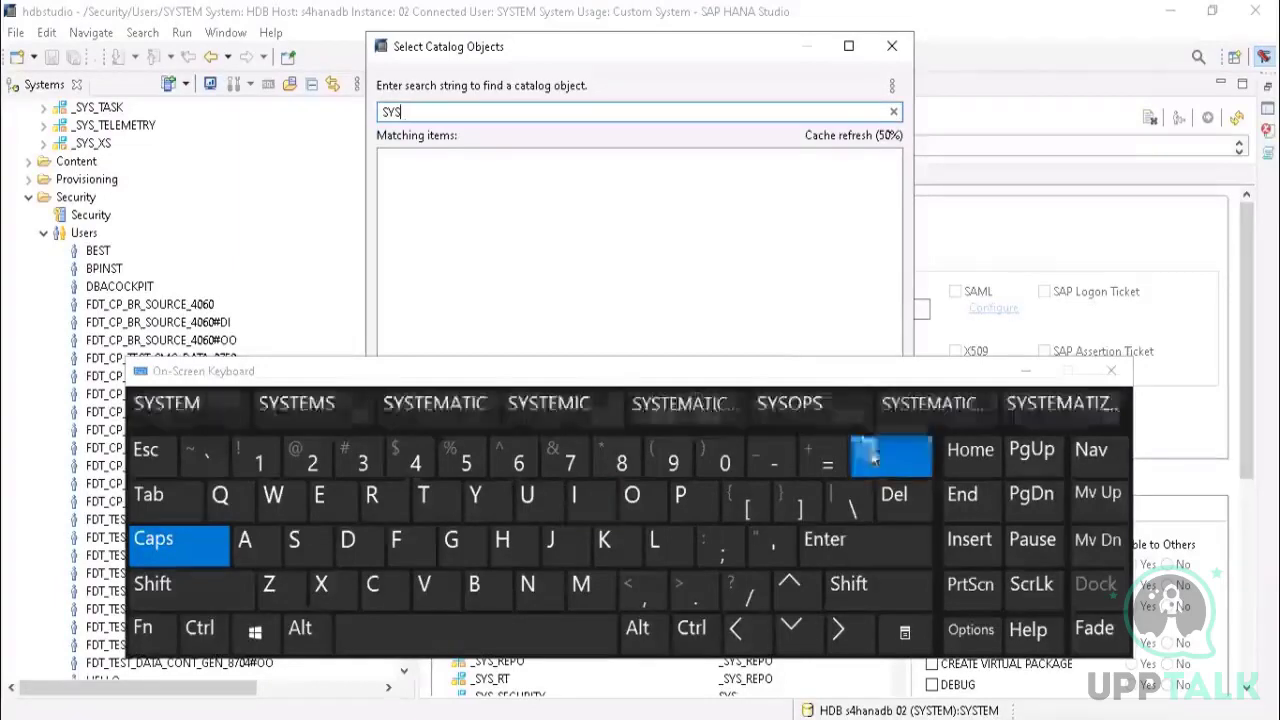
left_click(165, 585)
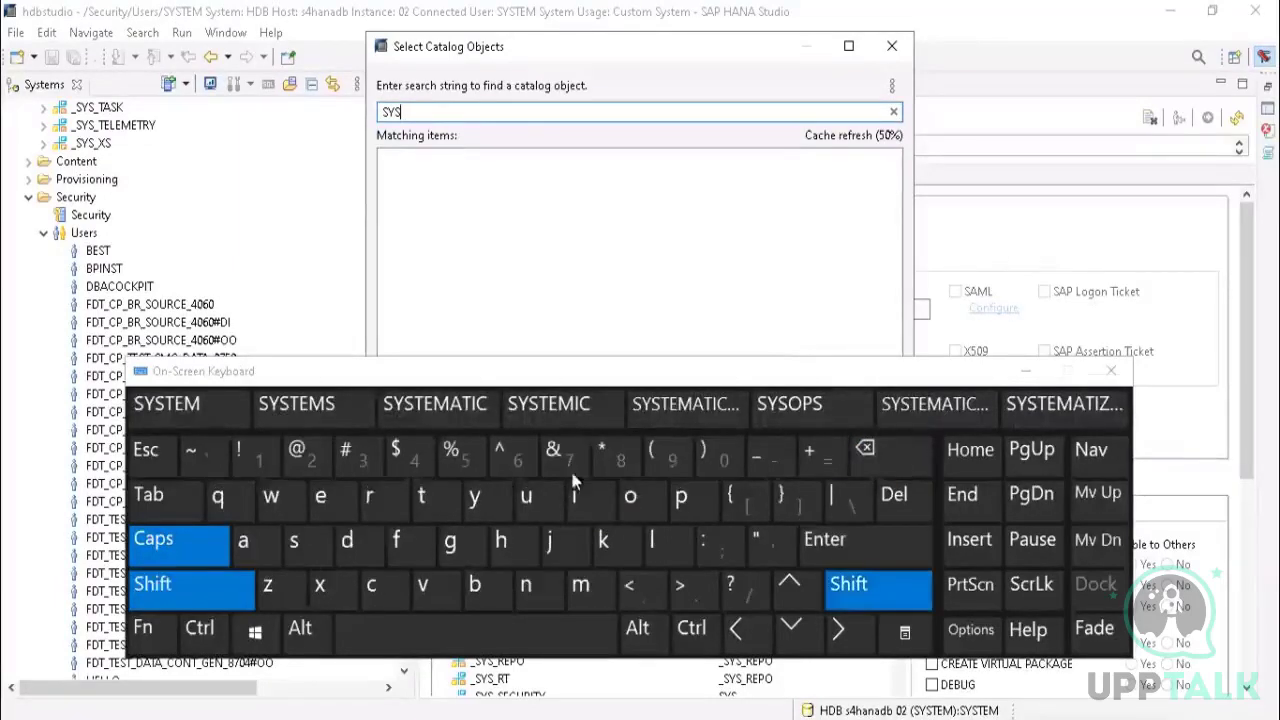
left_click(774, 462)
left_click(474, 584)
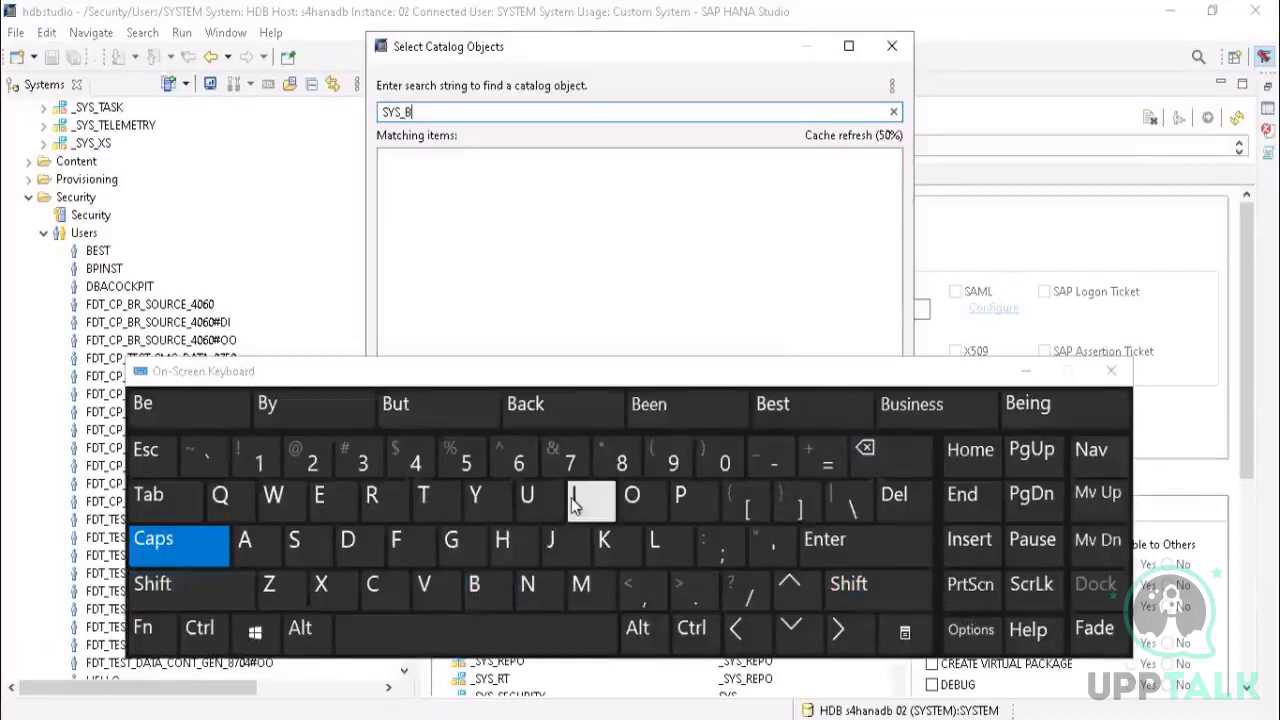
left_click(574, 494)
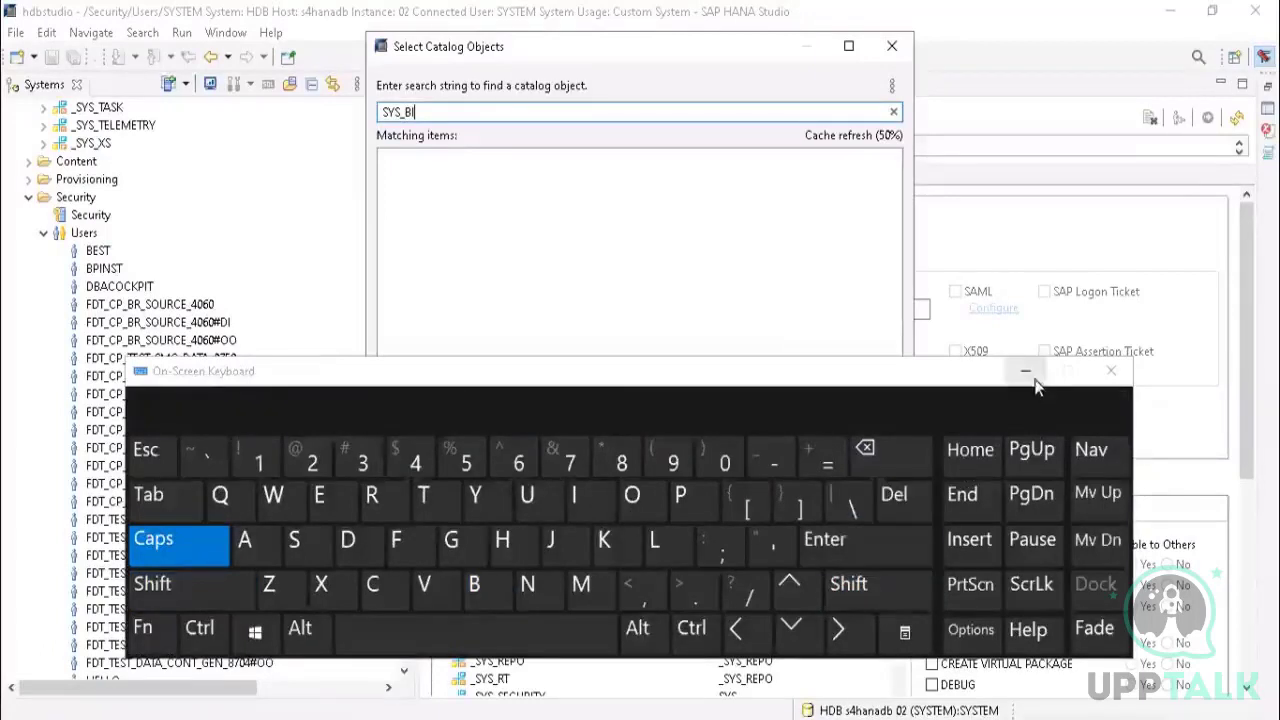
left_click(1034, 376)
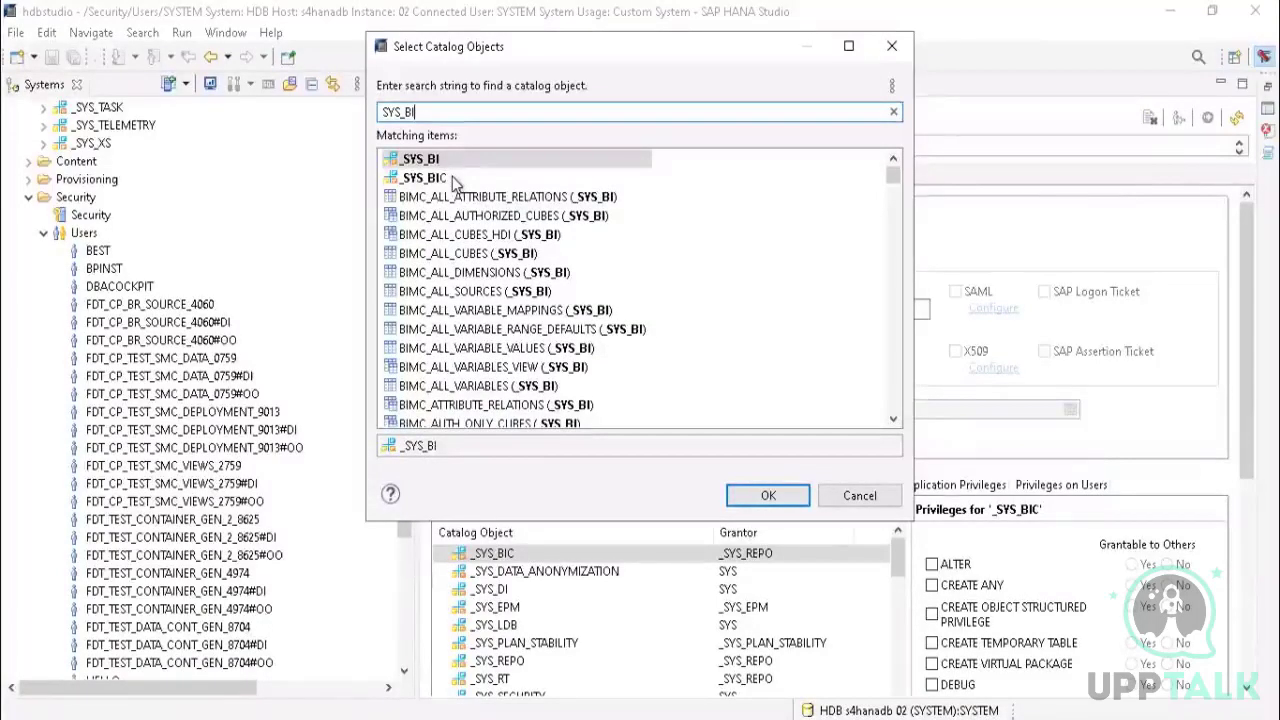
left_click(443, 166)
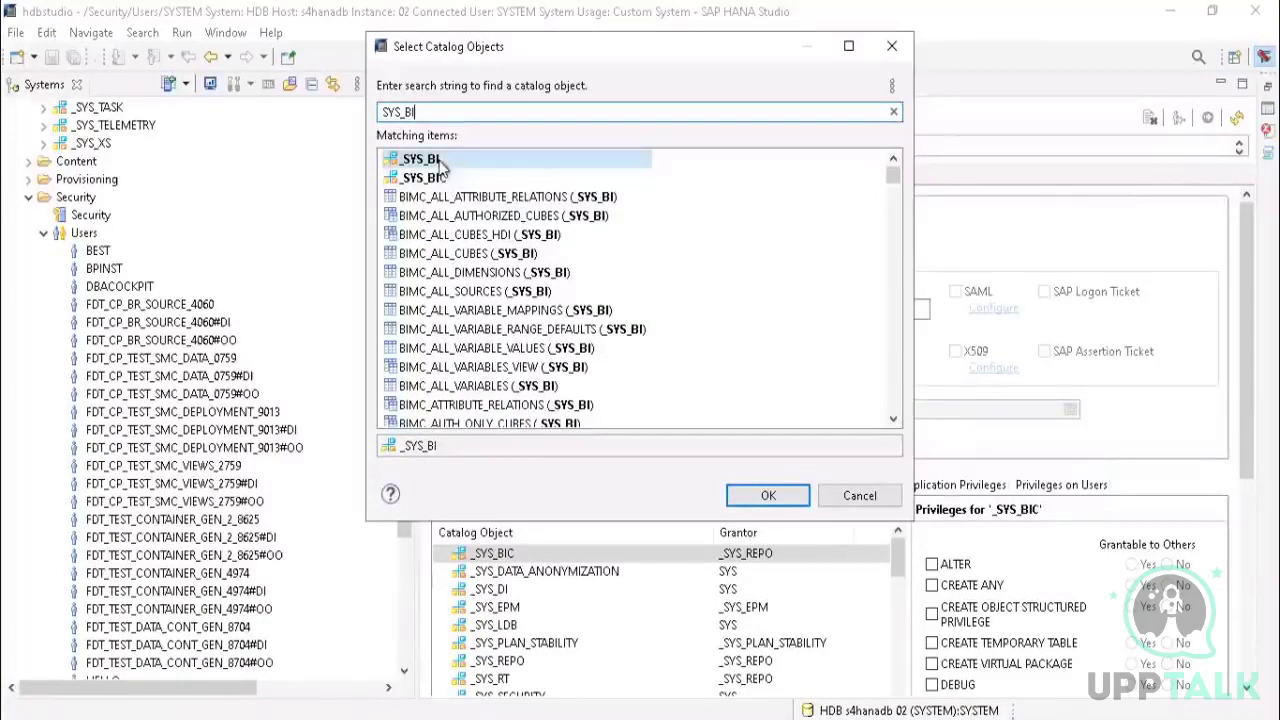
left_click(767, 496)
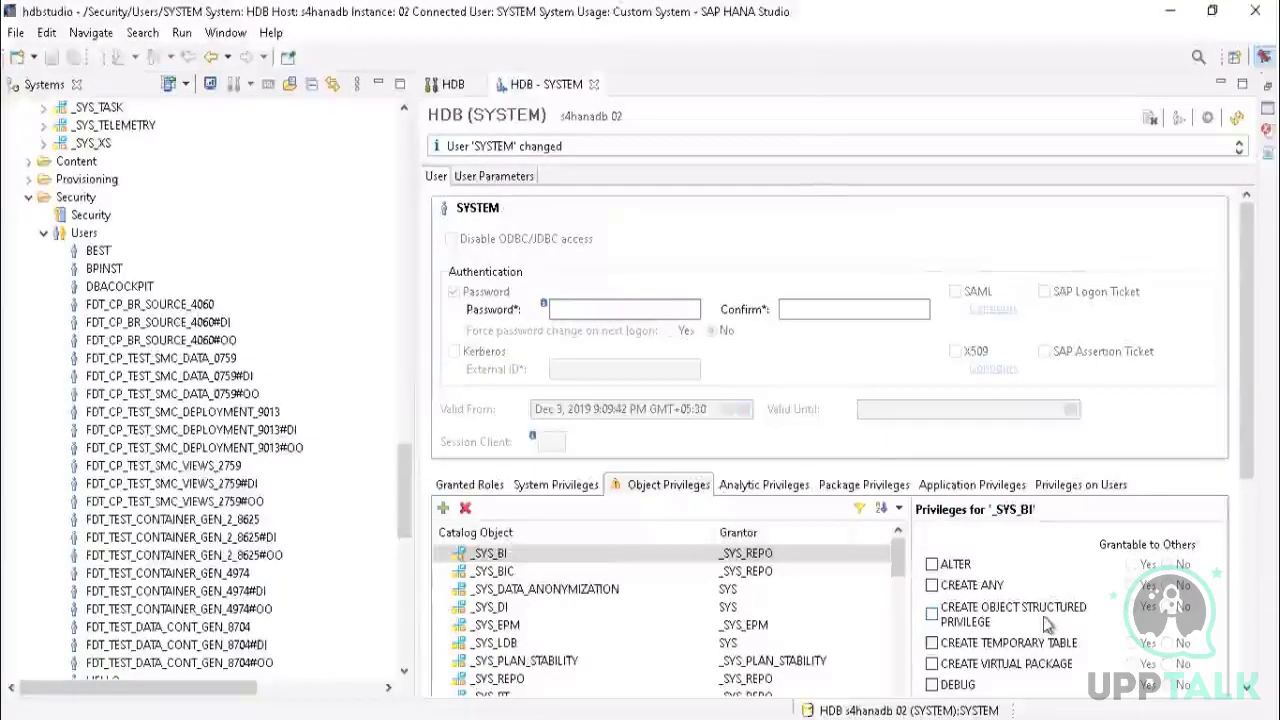
Step: Select the EXECUTE and SELECT privileges on the _SYS_BI schema and deploy the changes to the SYSTEM user
left_click_drag(1247, 425, 1265, 545)
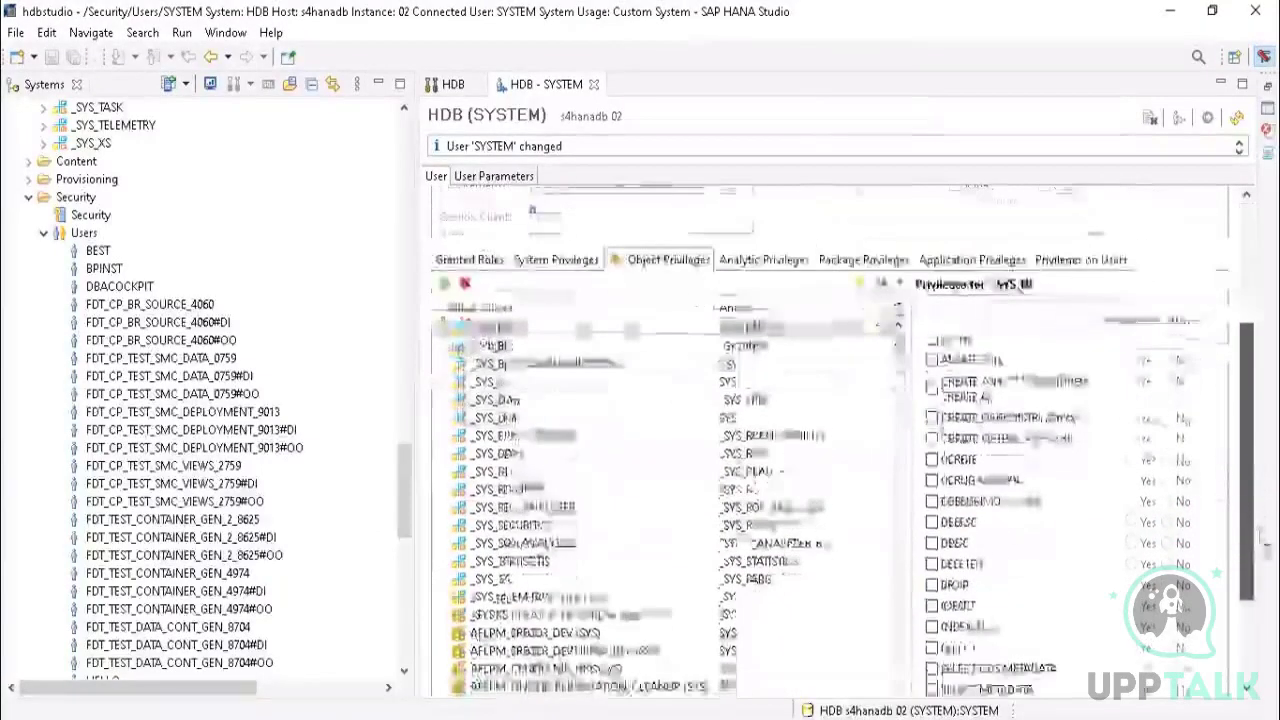
left_click(932, 565)
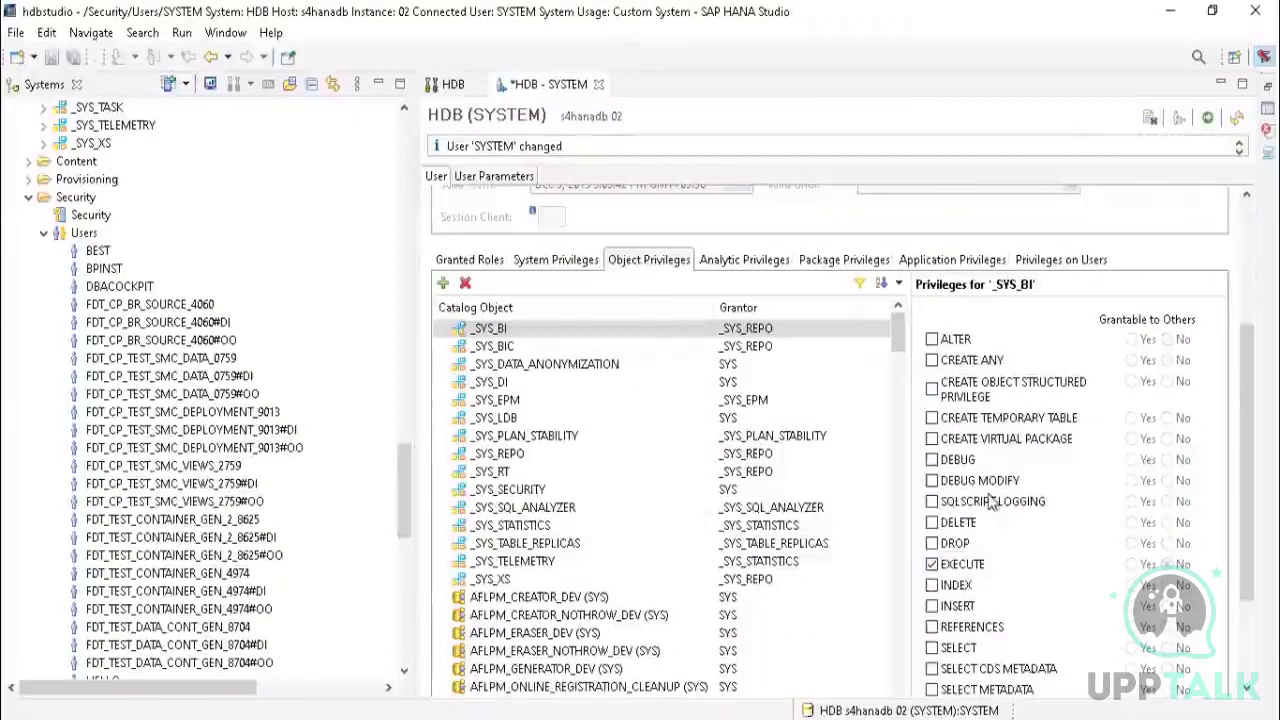
left_click(932, 648)
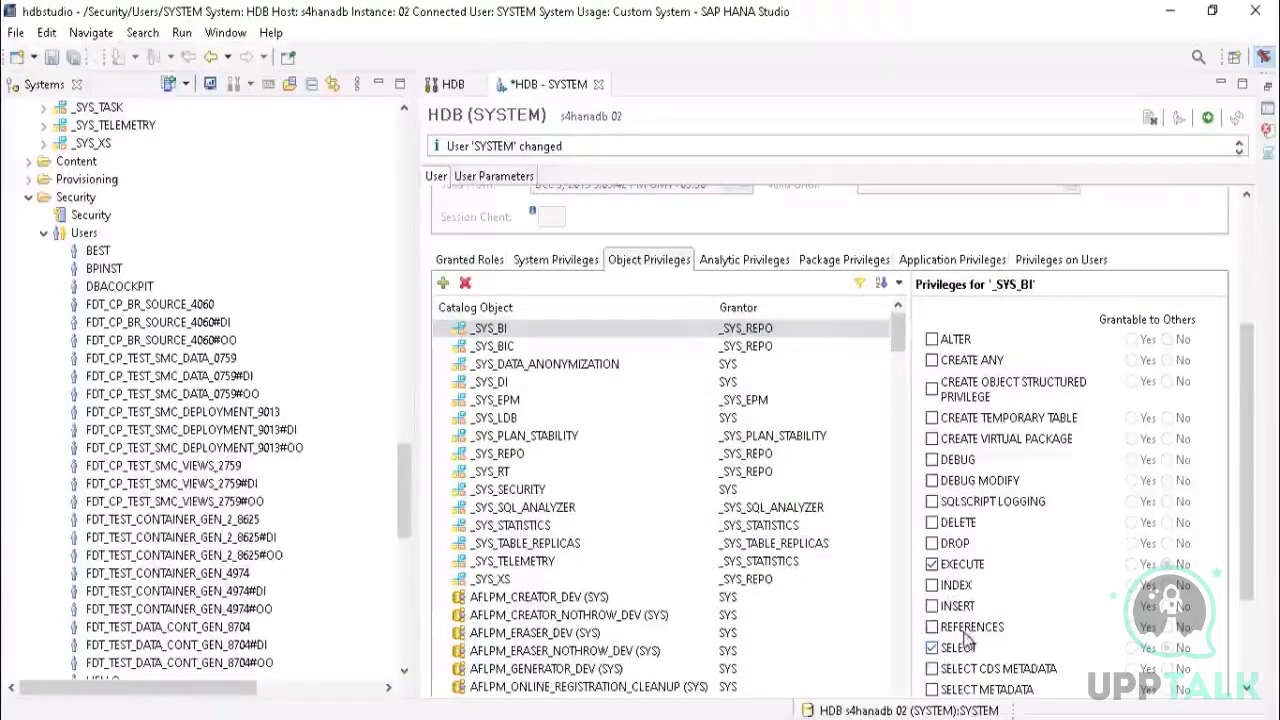
left_click(1207, 118)
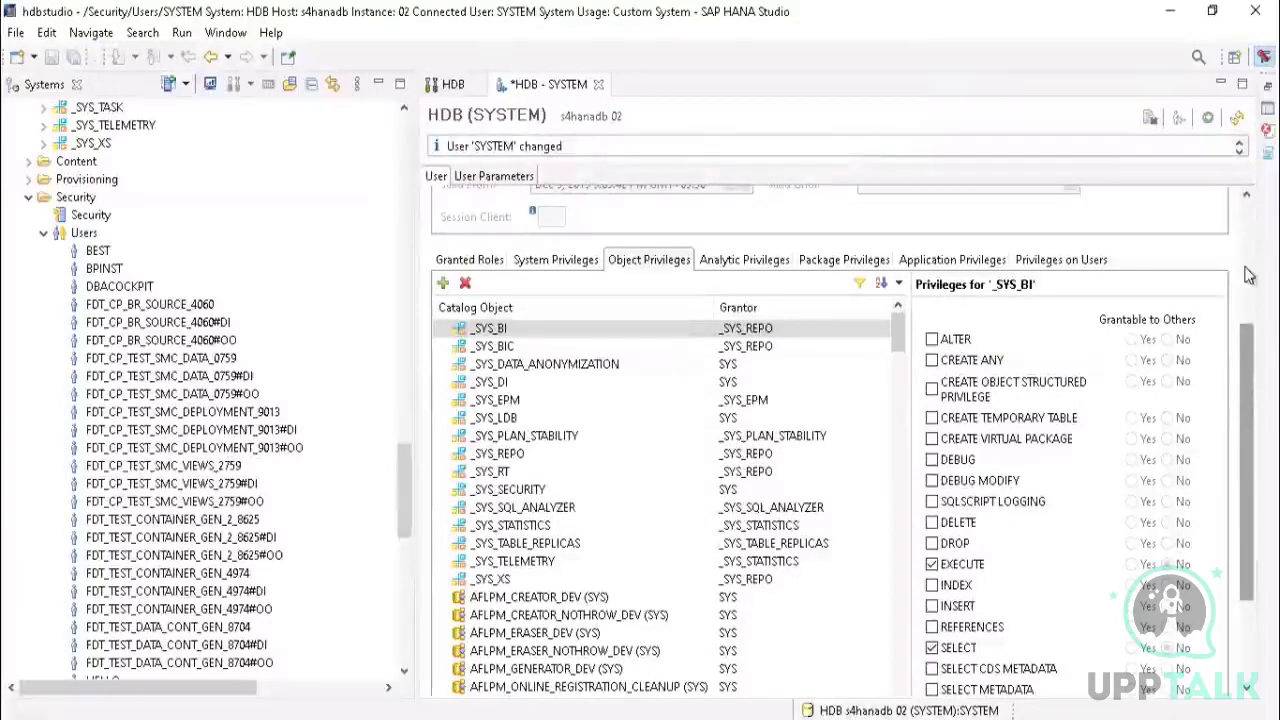
Step: Start adding another catalog object to the SYSTEM user's object privileges and search for SAPHANA
left_click_drag(1249, 340, 1246, 540)
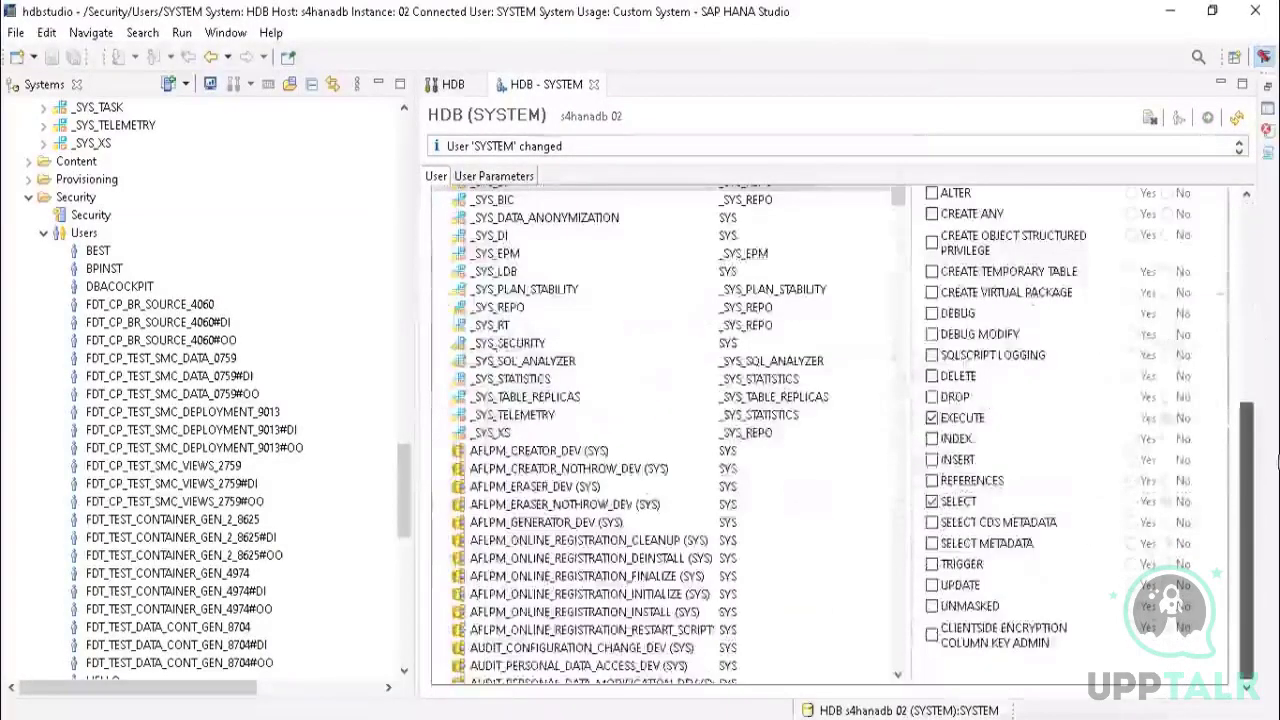
scroll(1028, 472, "down", 5)
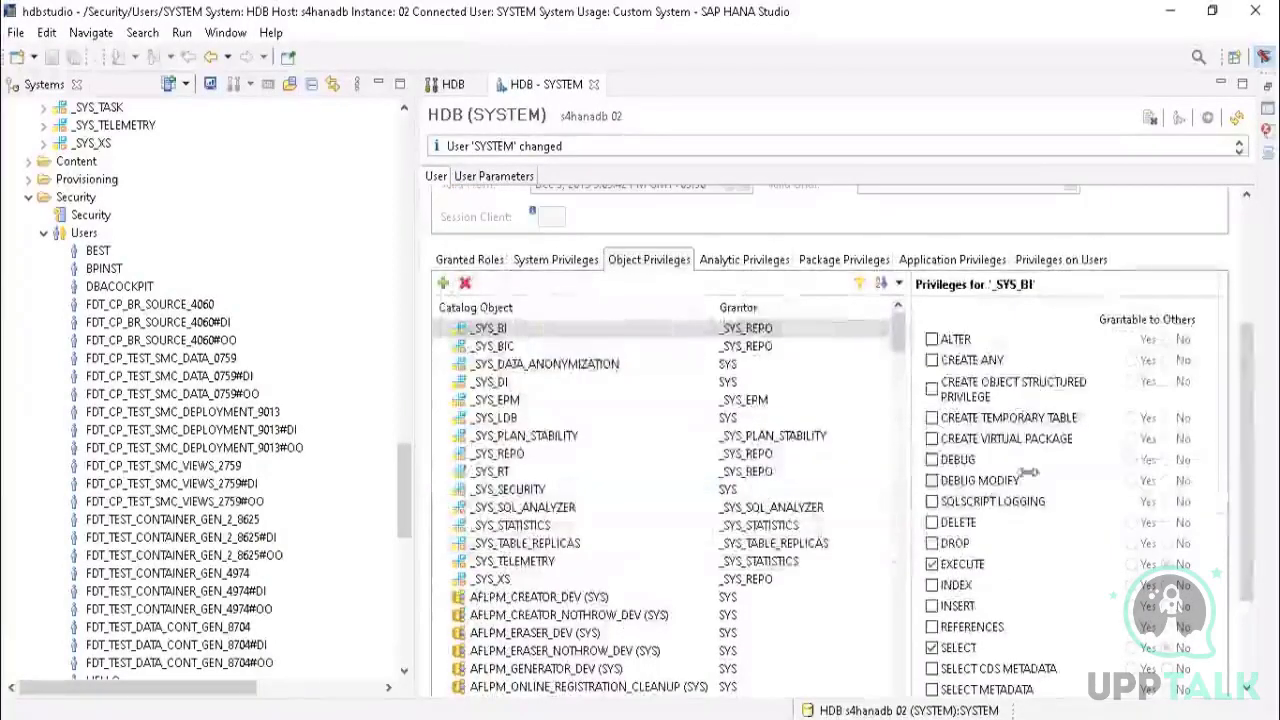
scroll(990, 420, "up", 3)
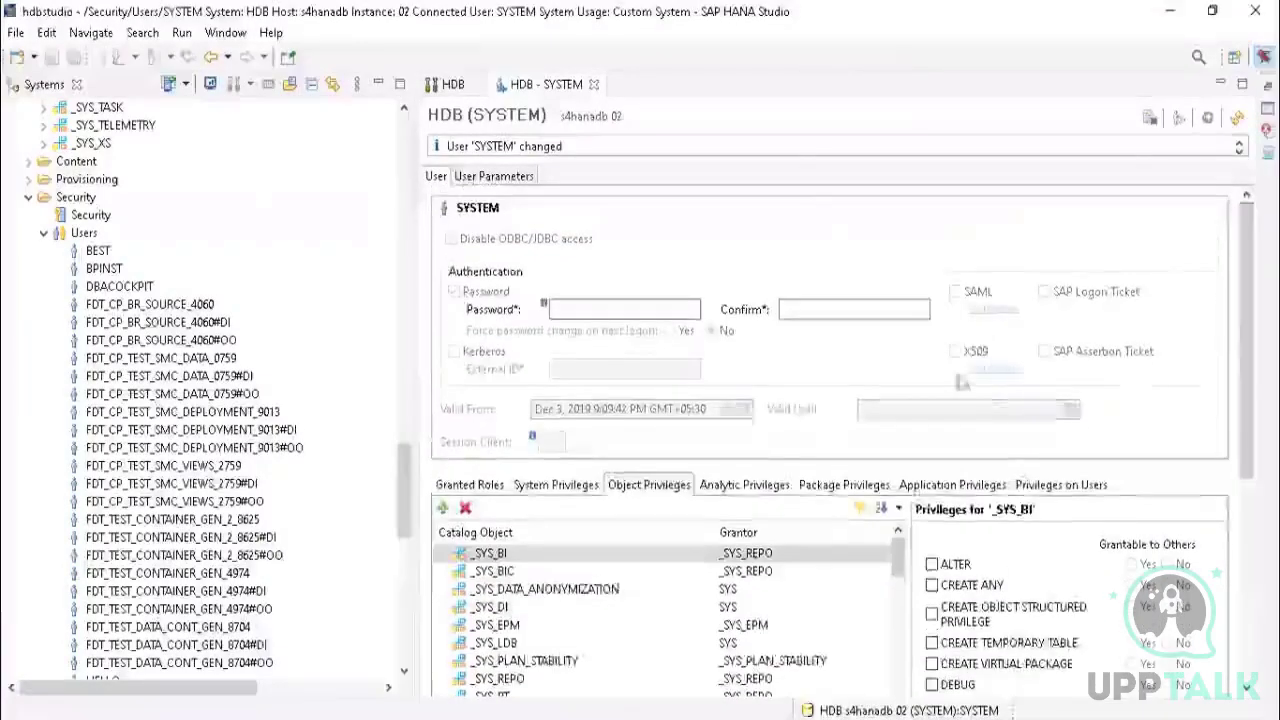
left_click(444, 509)
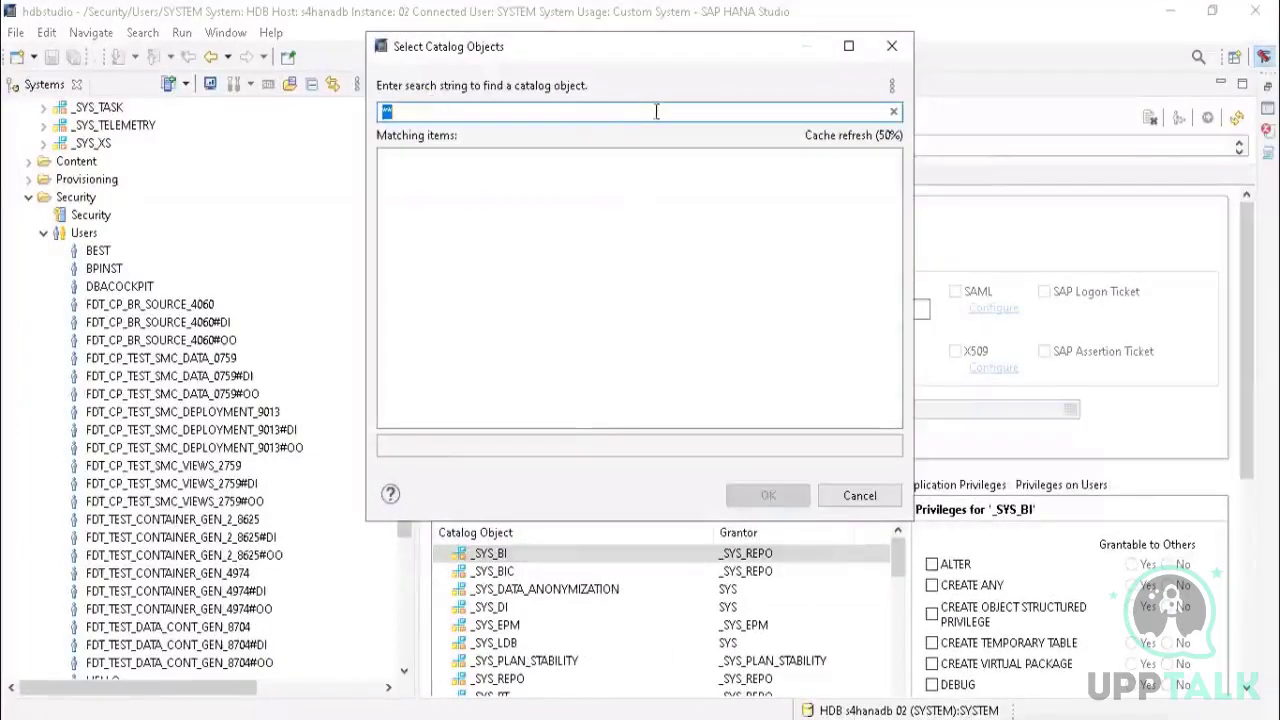
type("**")
key("super+ctrl+o")
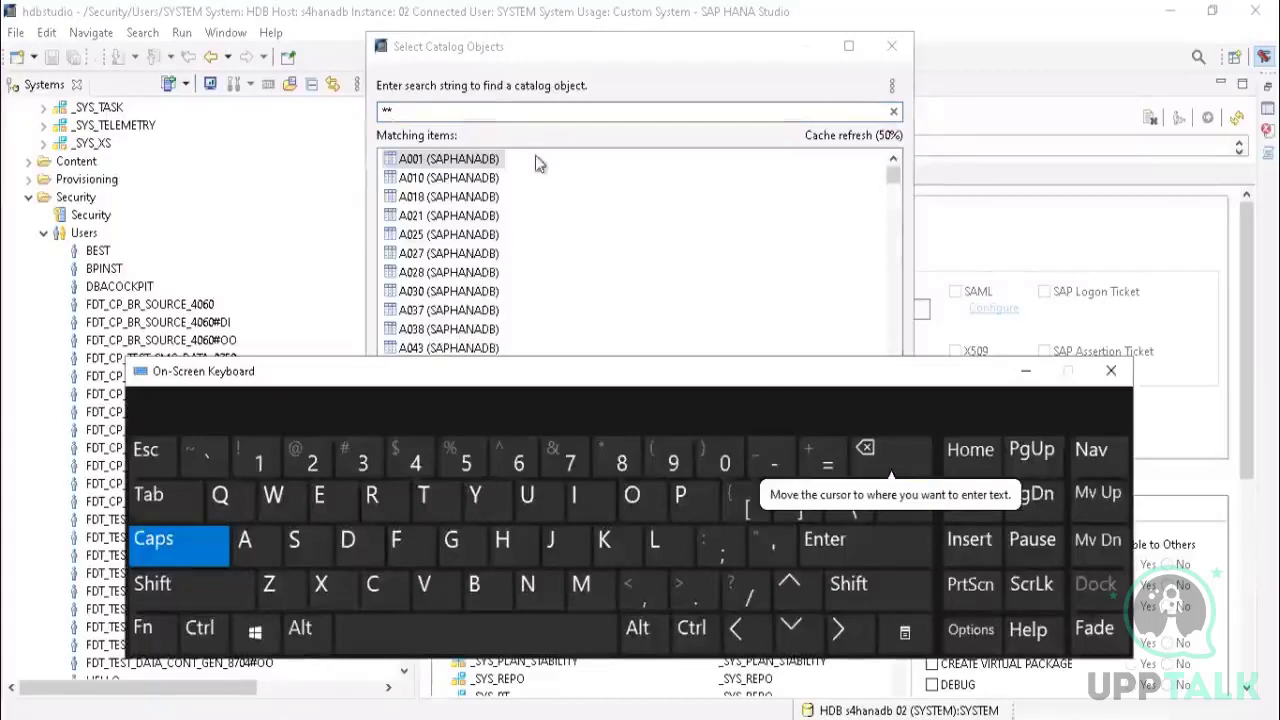
left_click(524, 110)
left_click(880, 452)
left_click(880, 452)
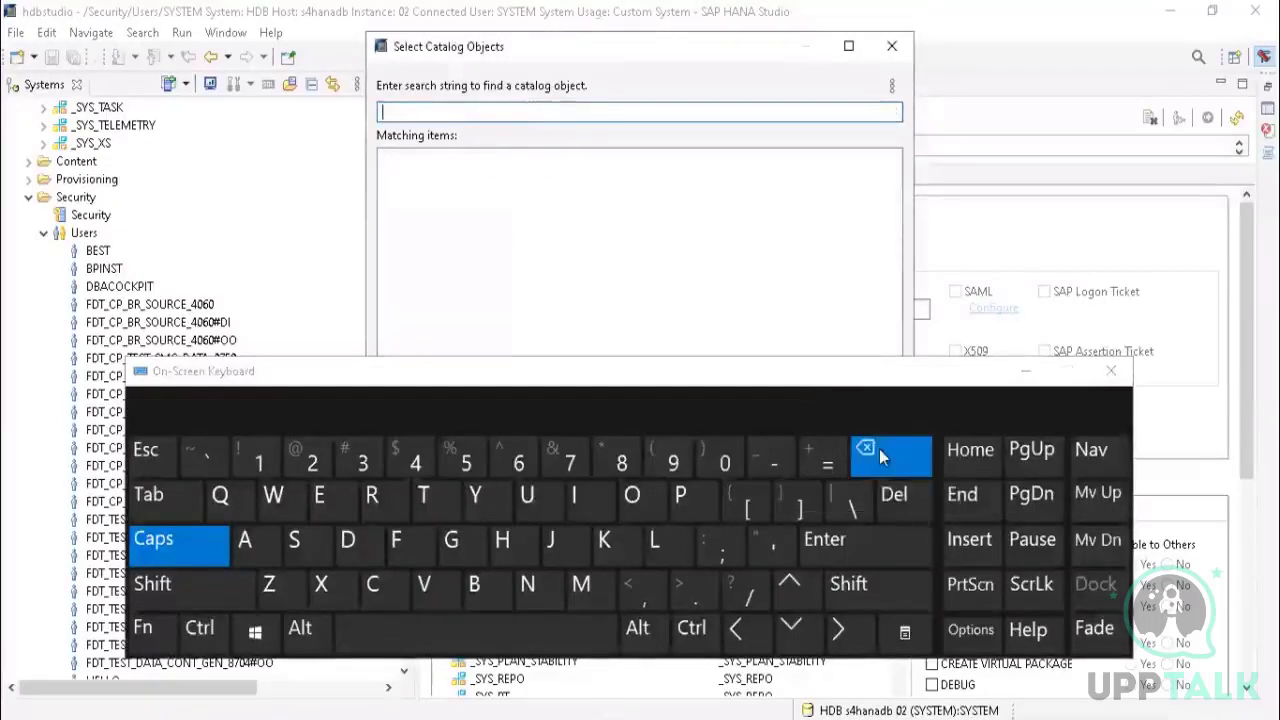
left_click(312, 559)
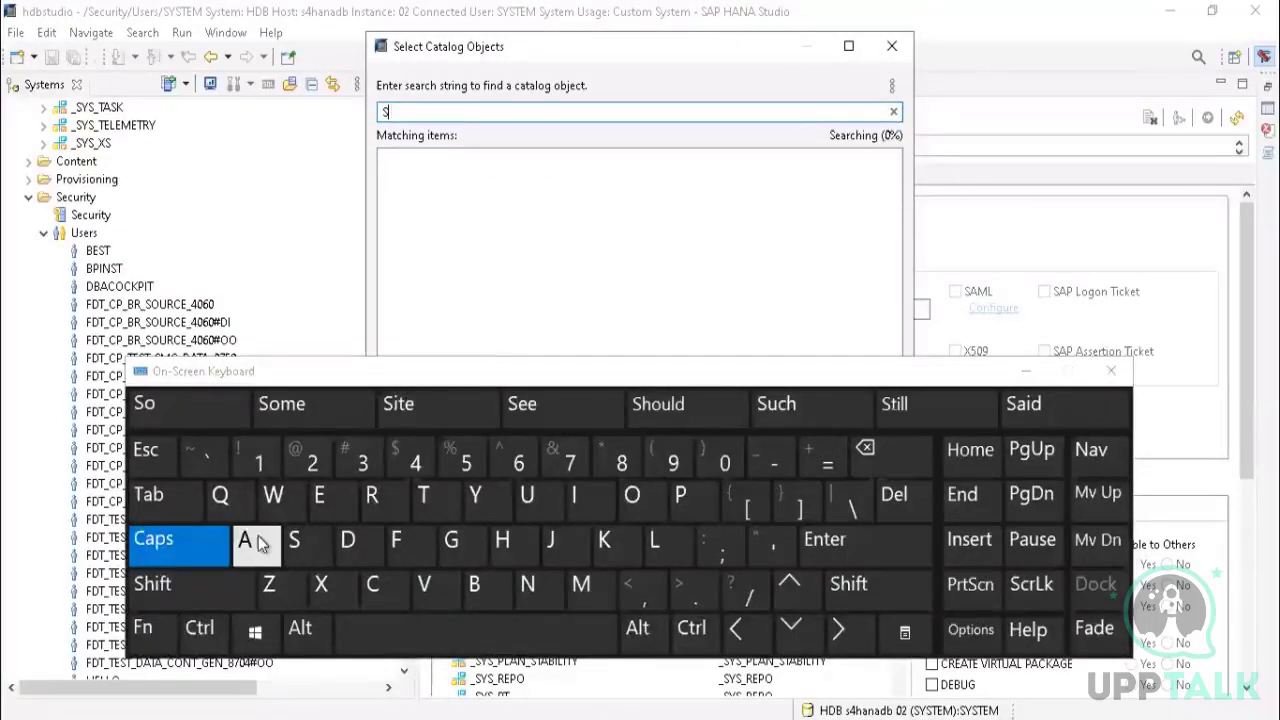
left_click(250, 543)
left_click(678, 495)
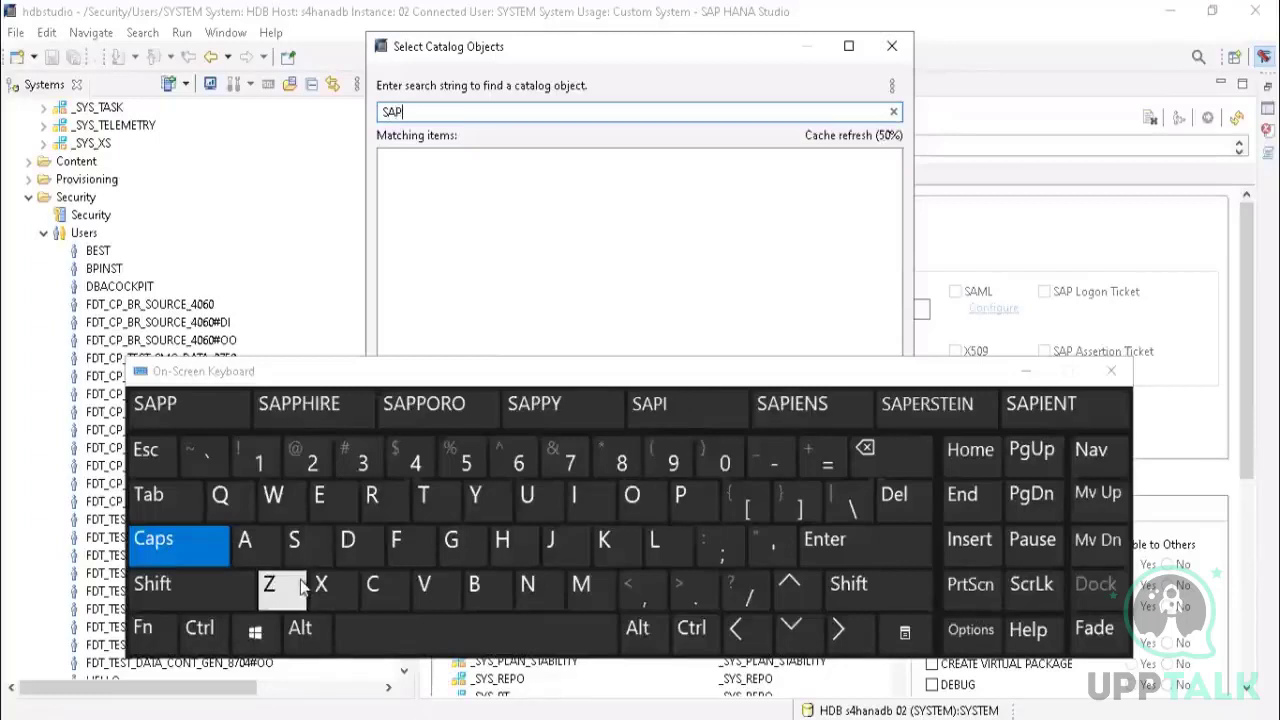
left_click(500, 541)
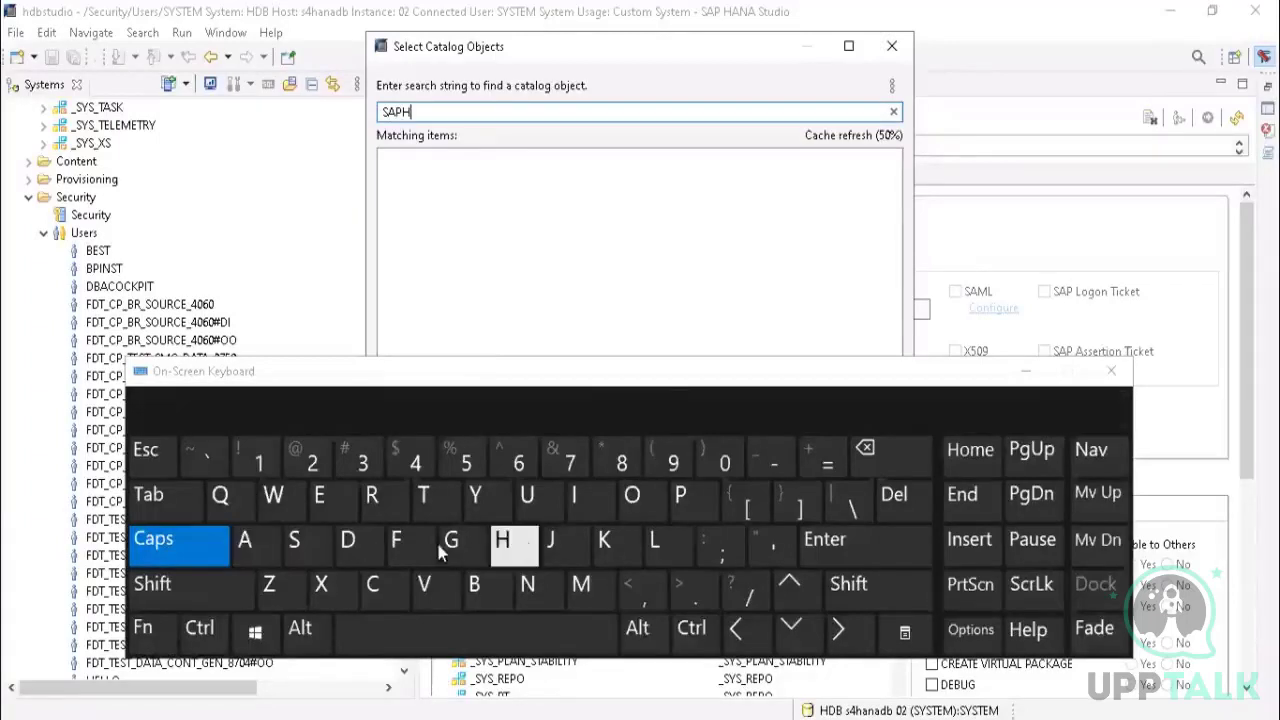
left_click(247, 542)
left_click(530, 586)
left_click(243, 541)
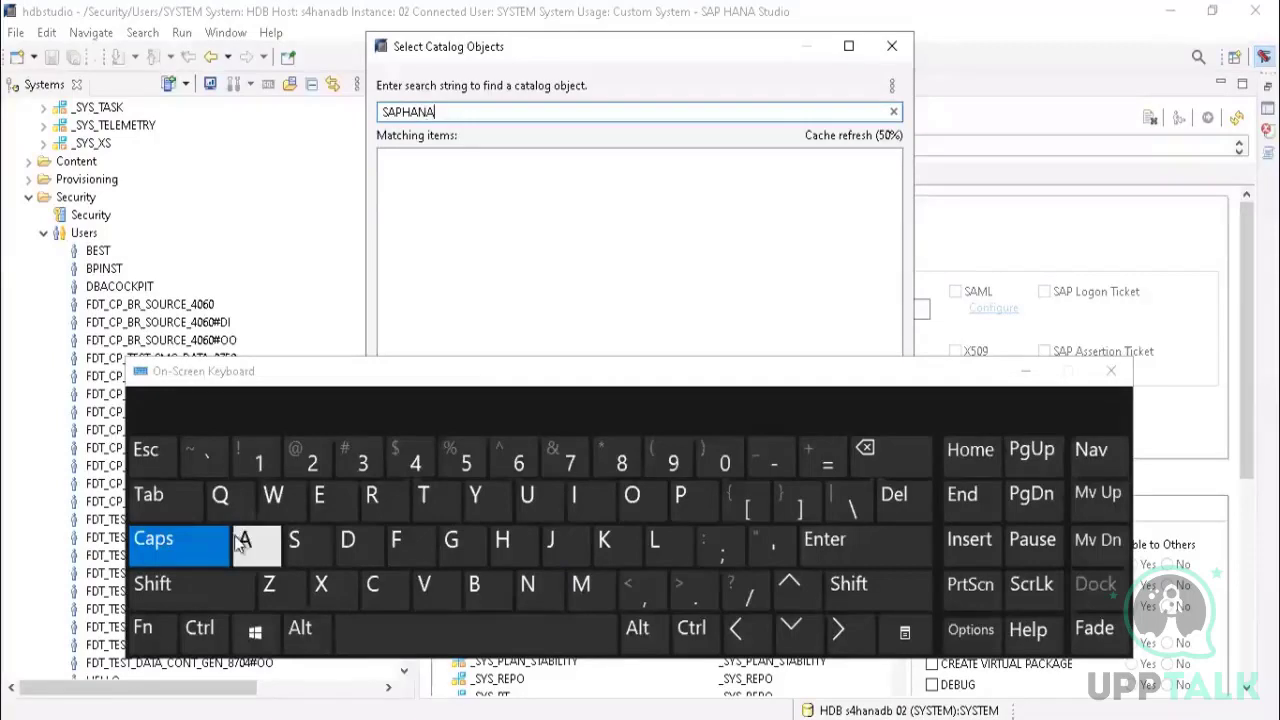
left_click(1023, 376)
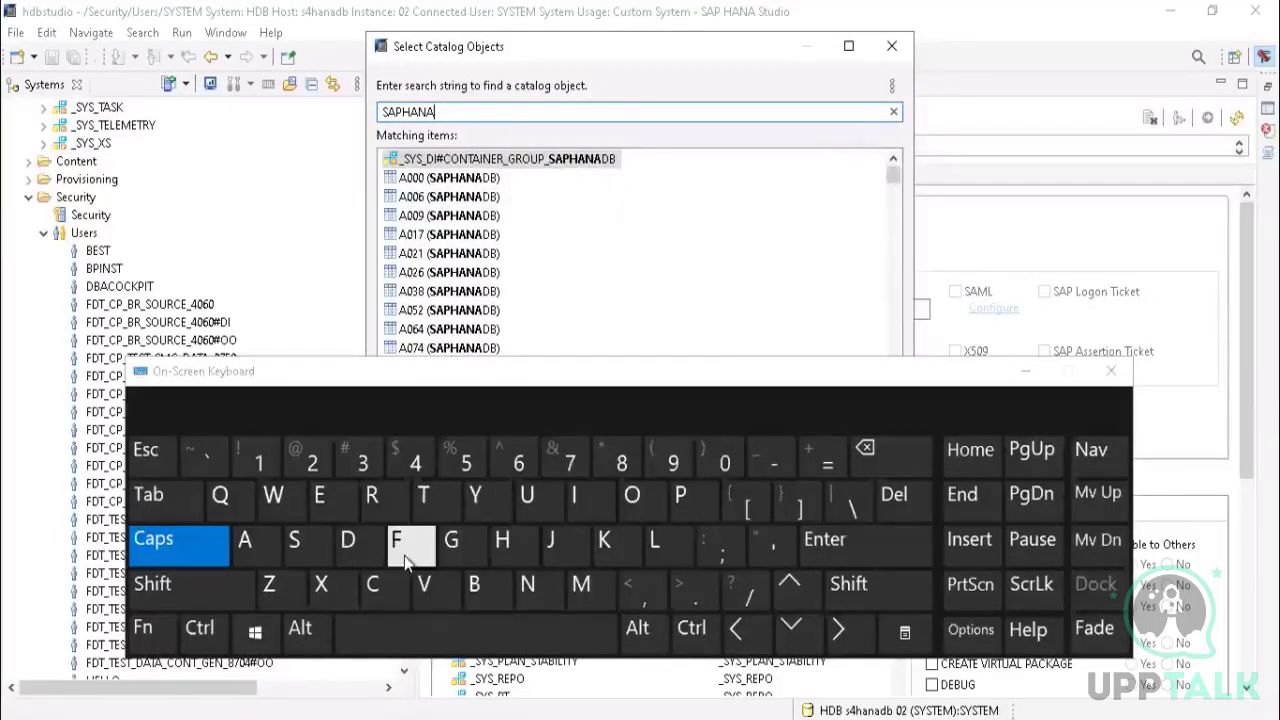
Step: Extend the catalog object search to SAPHANADB and add the SAPHANADB schema to the SYSTEM user's object privileges
left_click(349, 543)
left_click(478, 588)
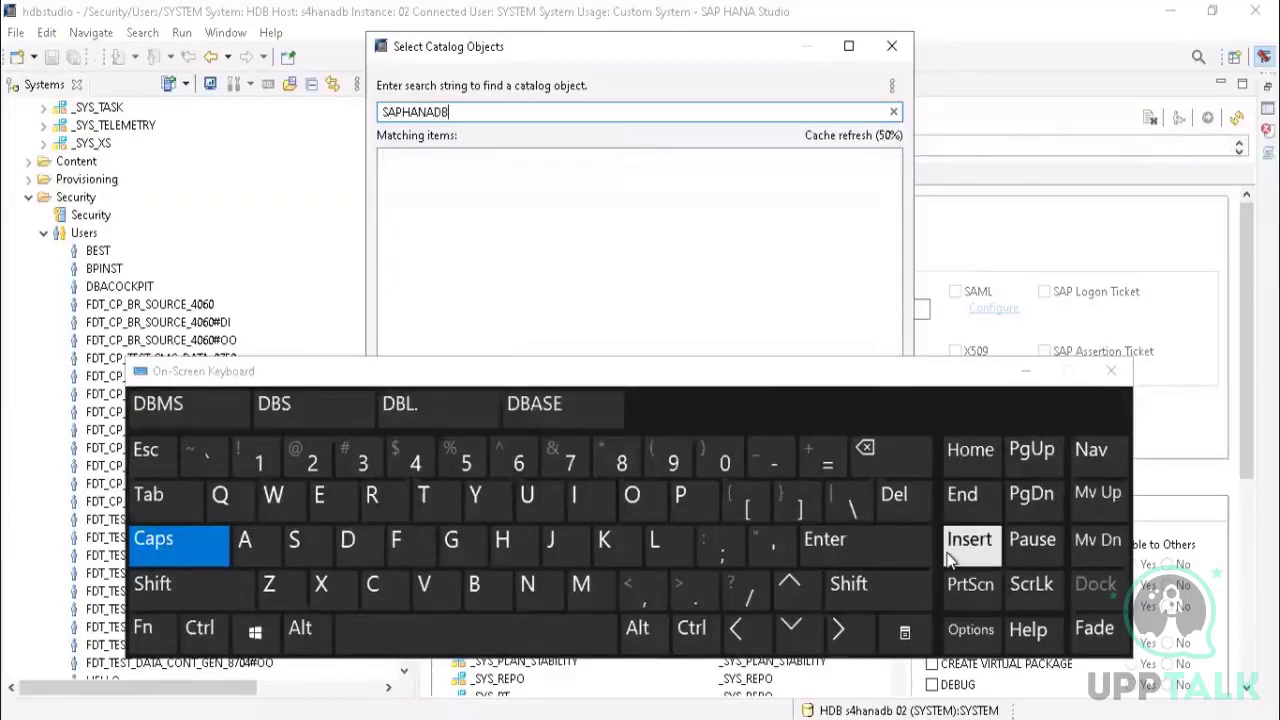
left_click(882, 545)
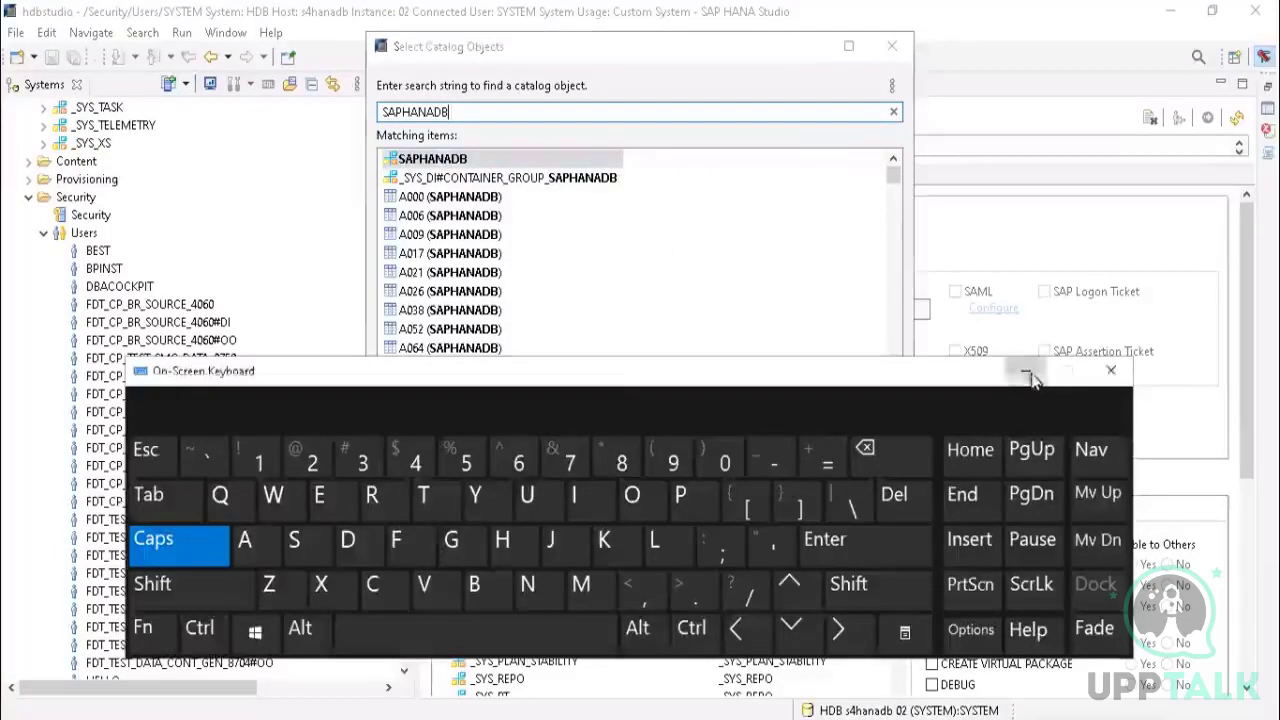
left_click(1110, 371)
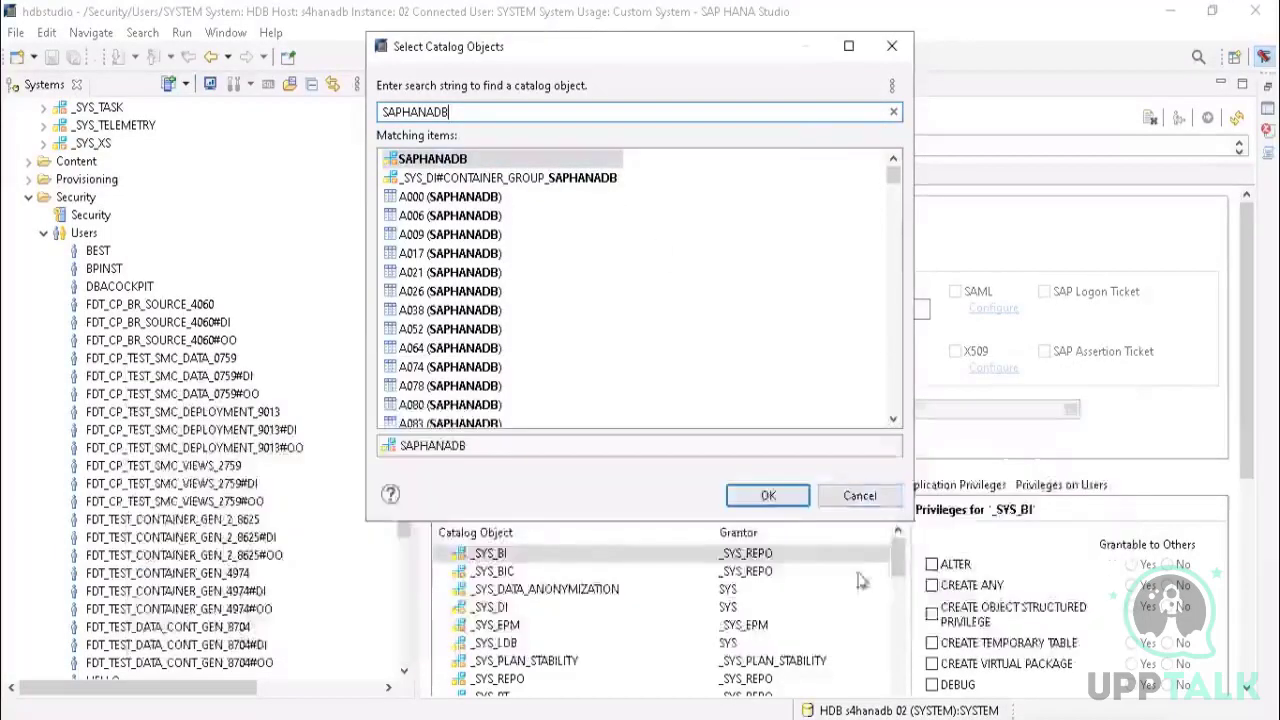
left_click(768, 496)
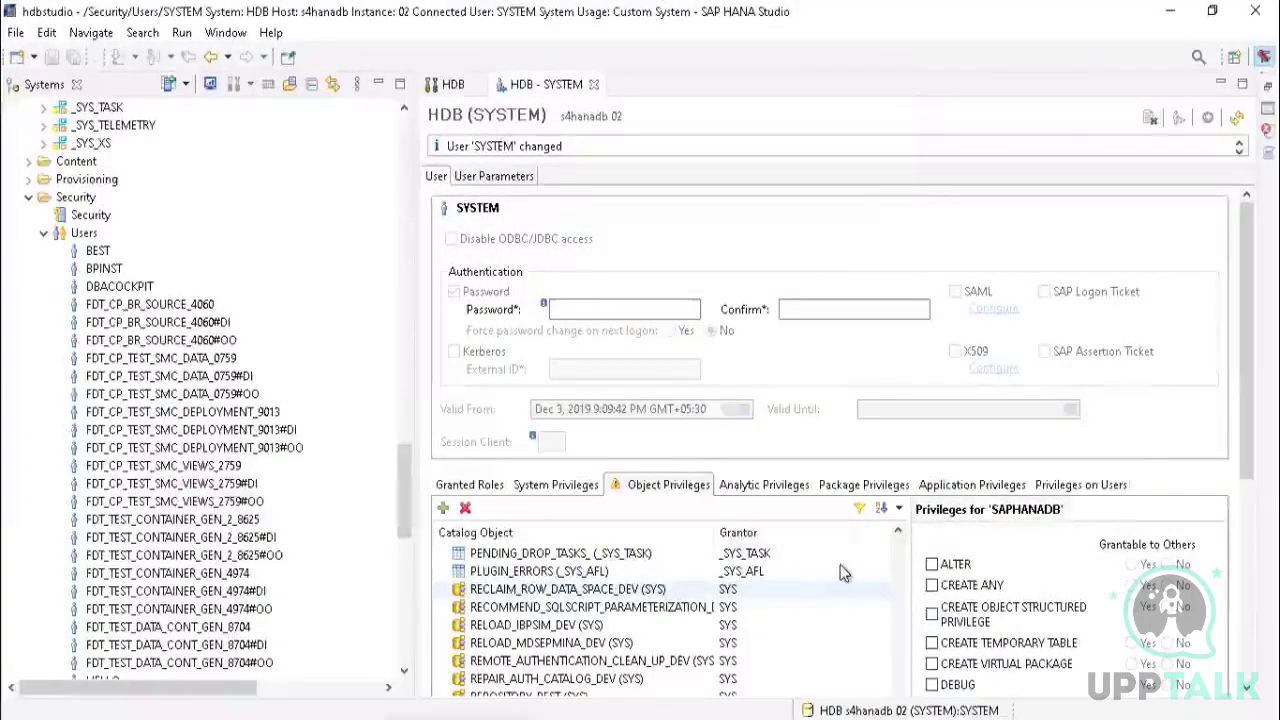
Step: Select the SELECT privilege on the SAPHANADB schema and try to deploy the changes to the SYSTEM user
left_click(898, 533)
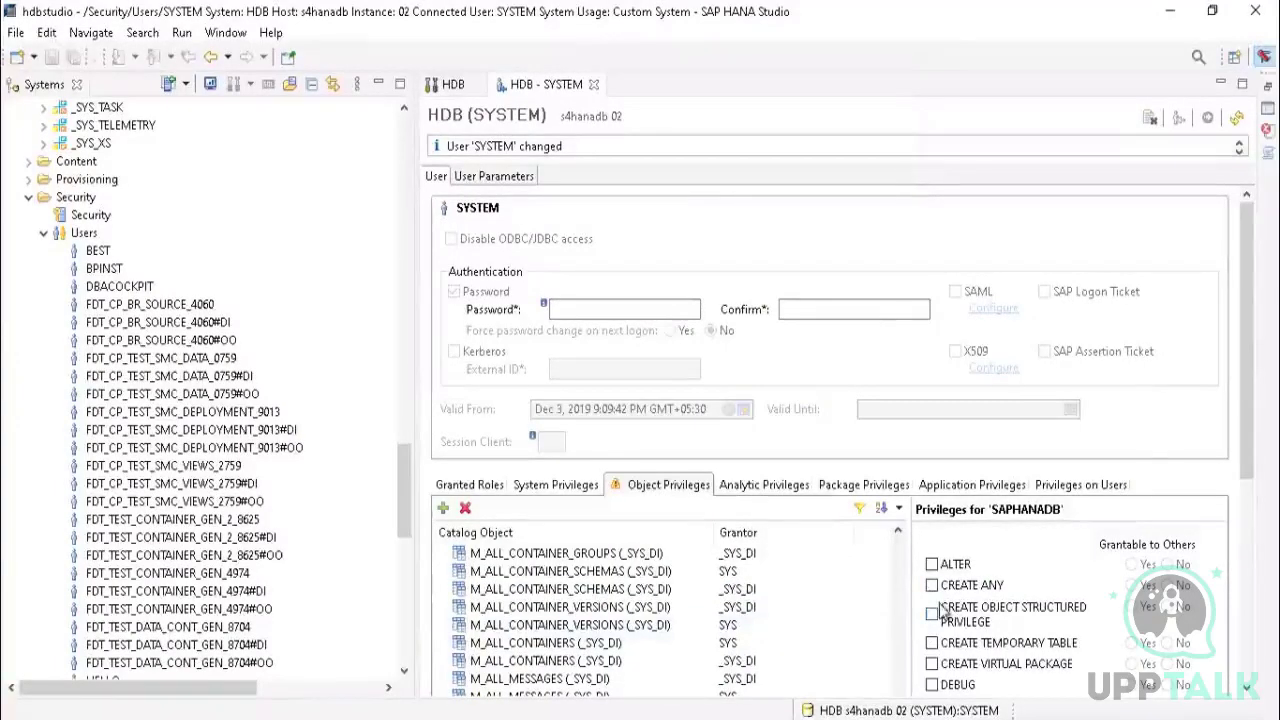
left_click_drag(1245, 449, 1245, 587)
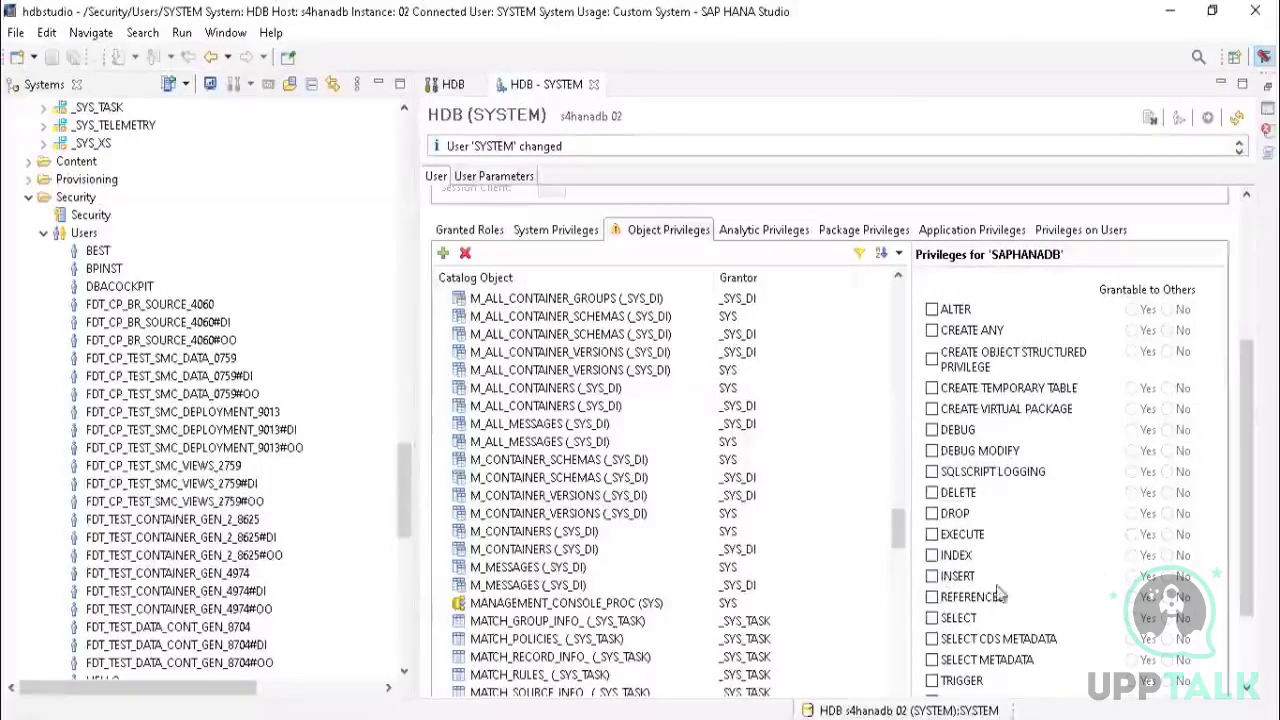
left_click(930, 618)
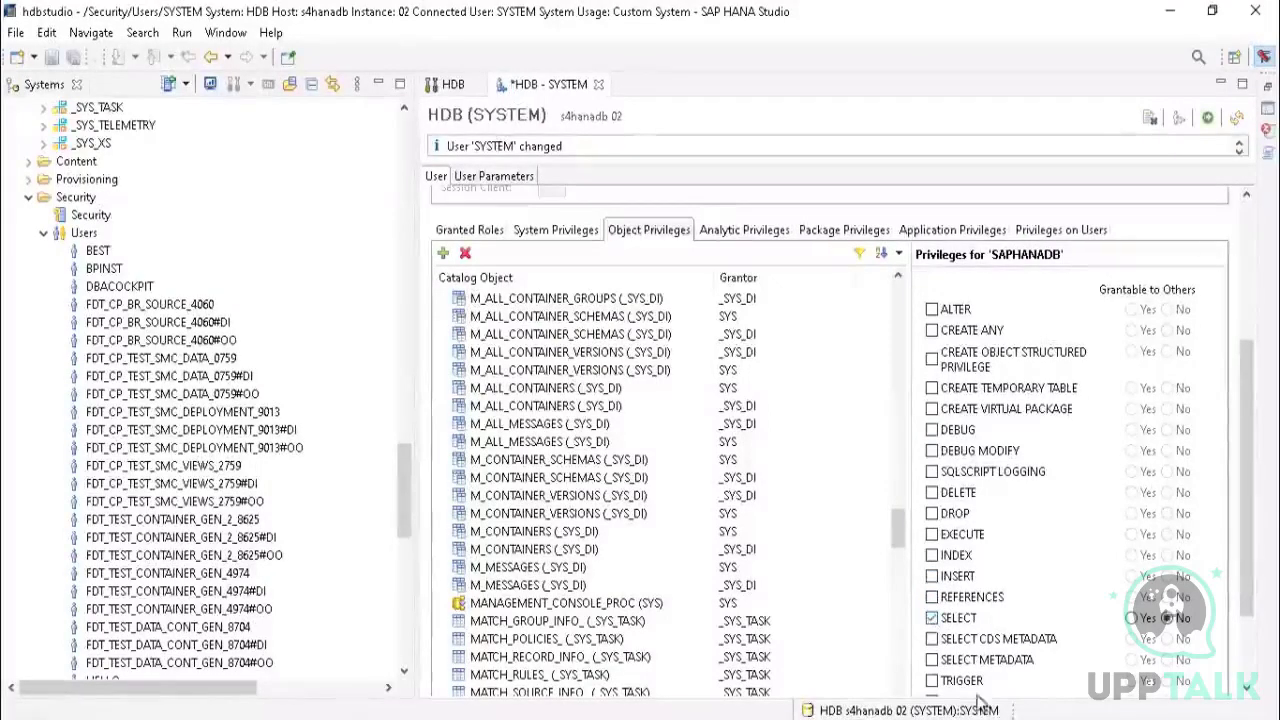
left_click(1208, 118)
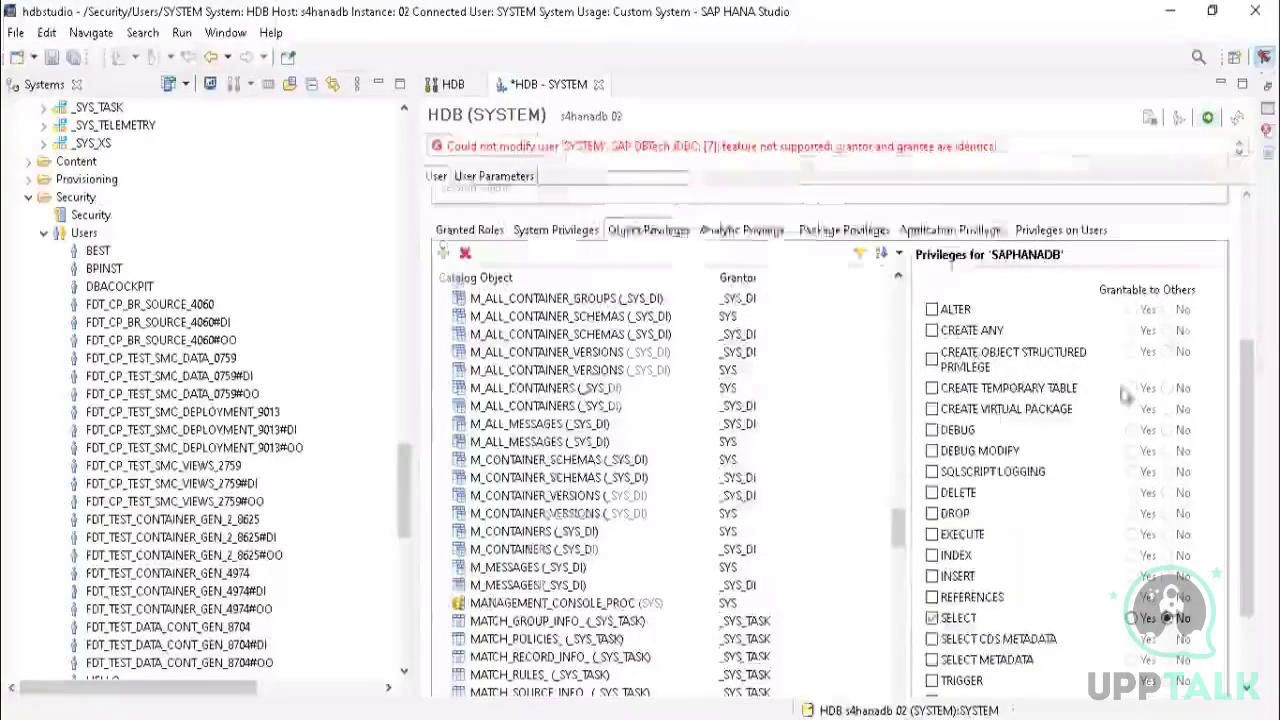
Step: Close the SYSTEM user's editor without saving the SAPHANADB privilege change
key("Page_Down")
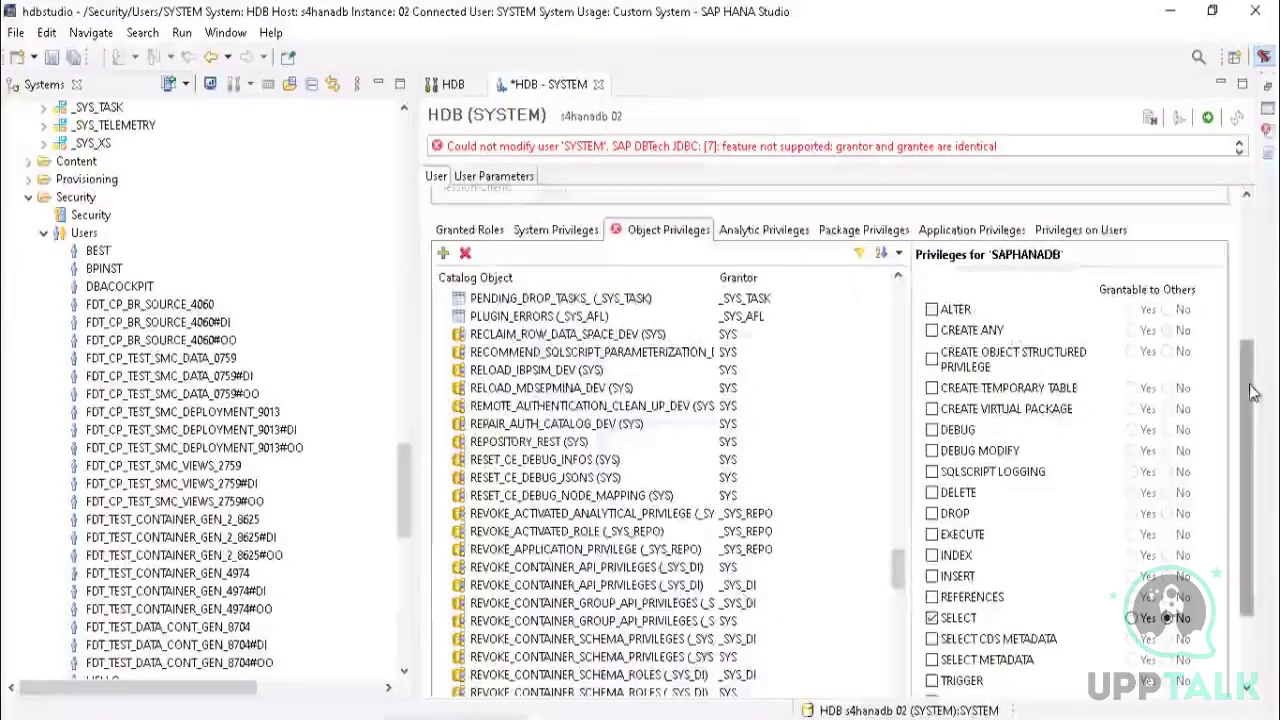
left_click_drag(1258, 413, 1250, 255)
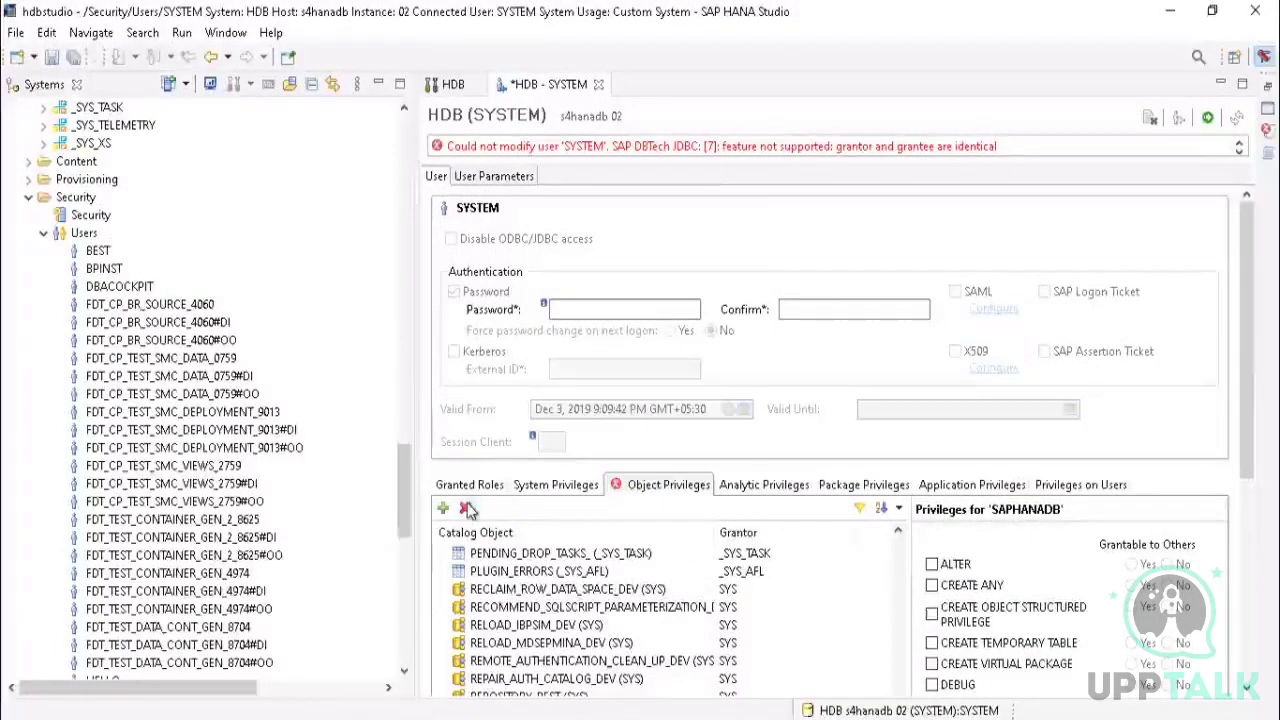
left_click(598, 85)
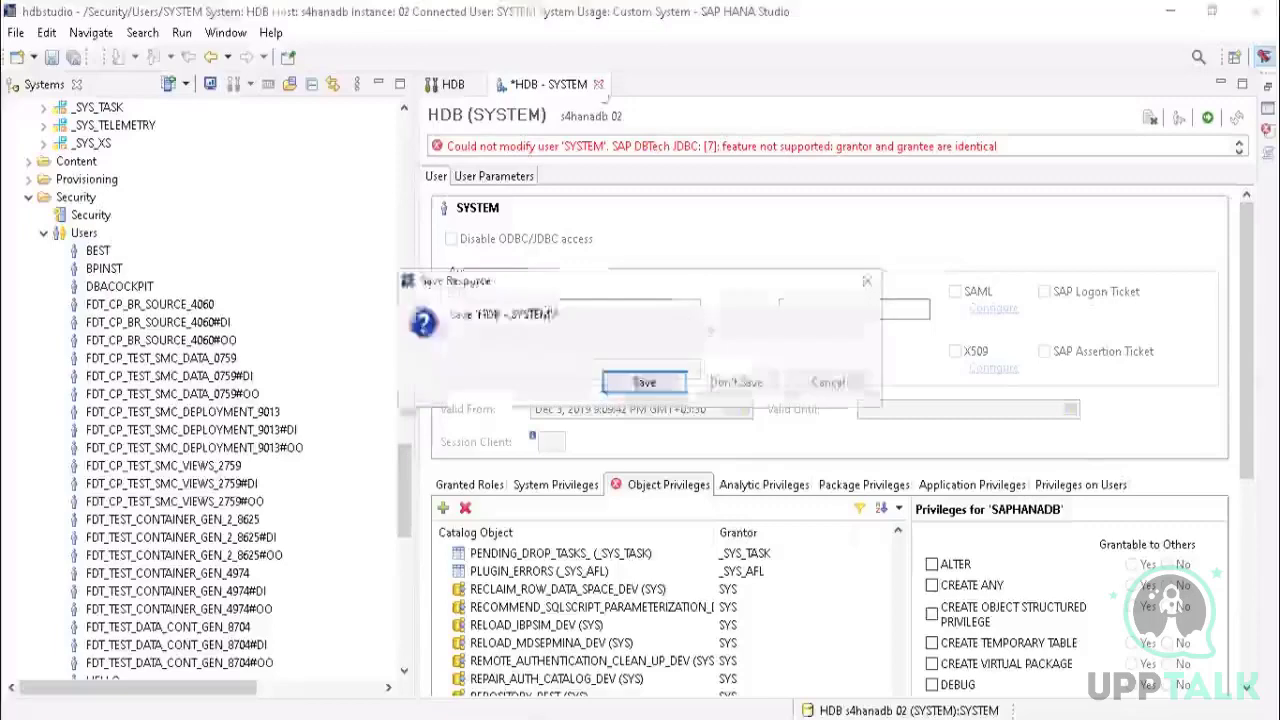
left_click(737, 380)
Step: Expand the HELLO schema in the catalog of the HDB (HELLO) system and start a new table in it
left_click_drag(403, 477, 403, 122)
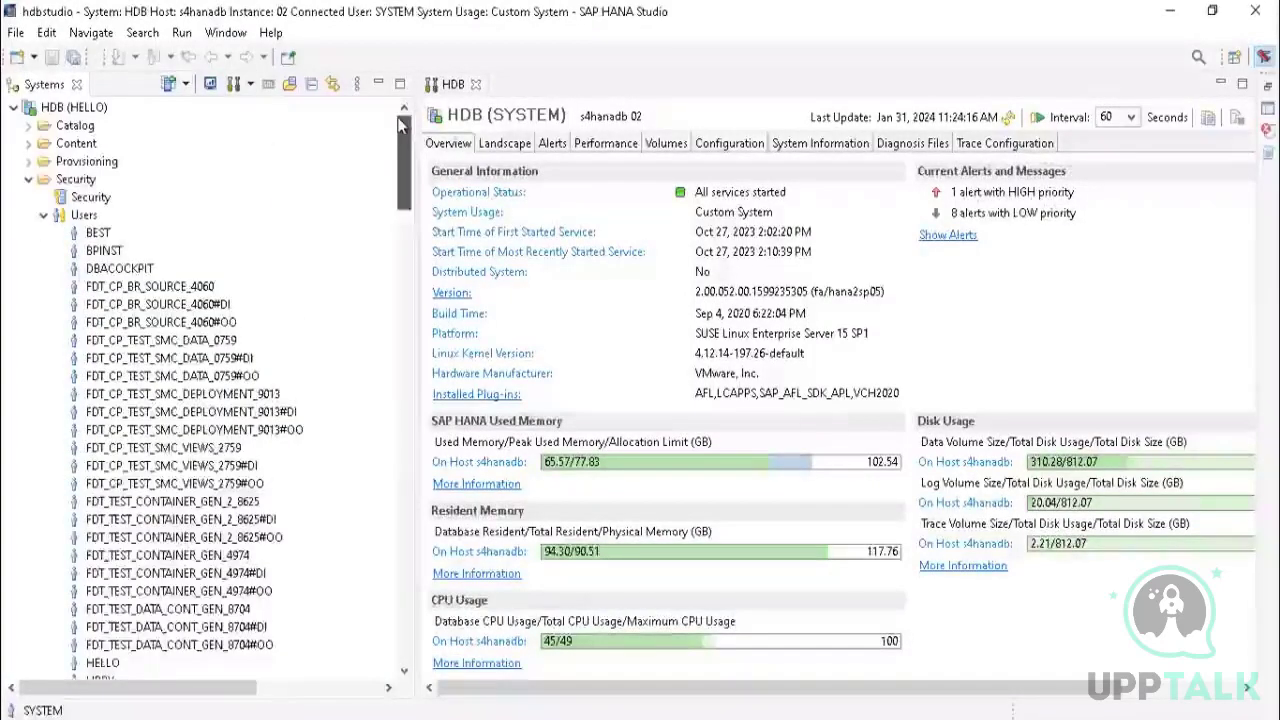
left_click(28, 144)
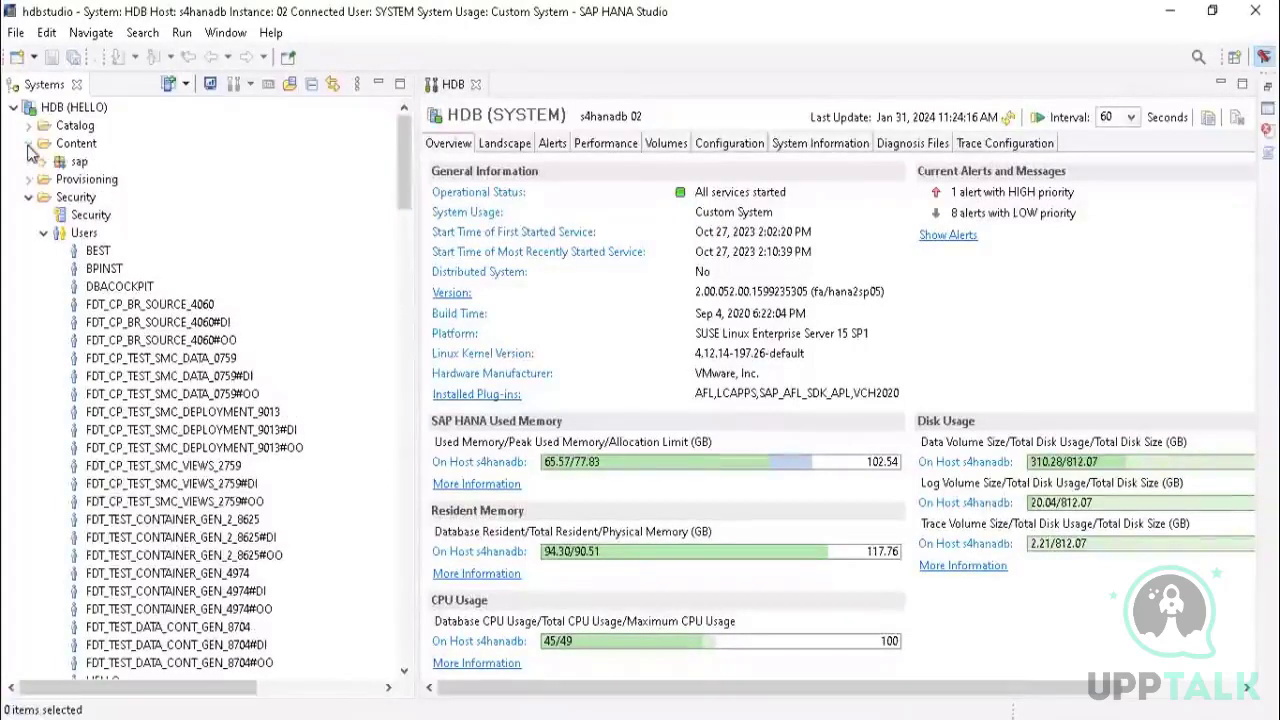
left_click(44, 162)
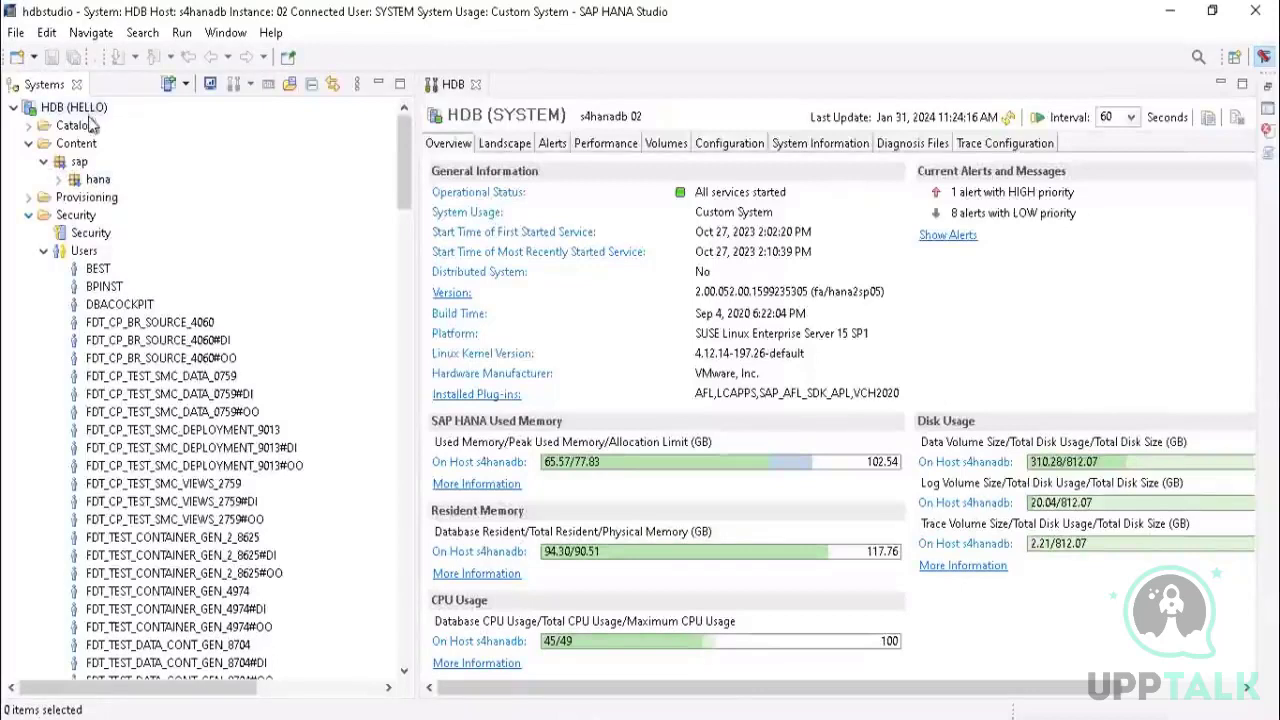
left_click(29, 127)
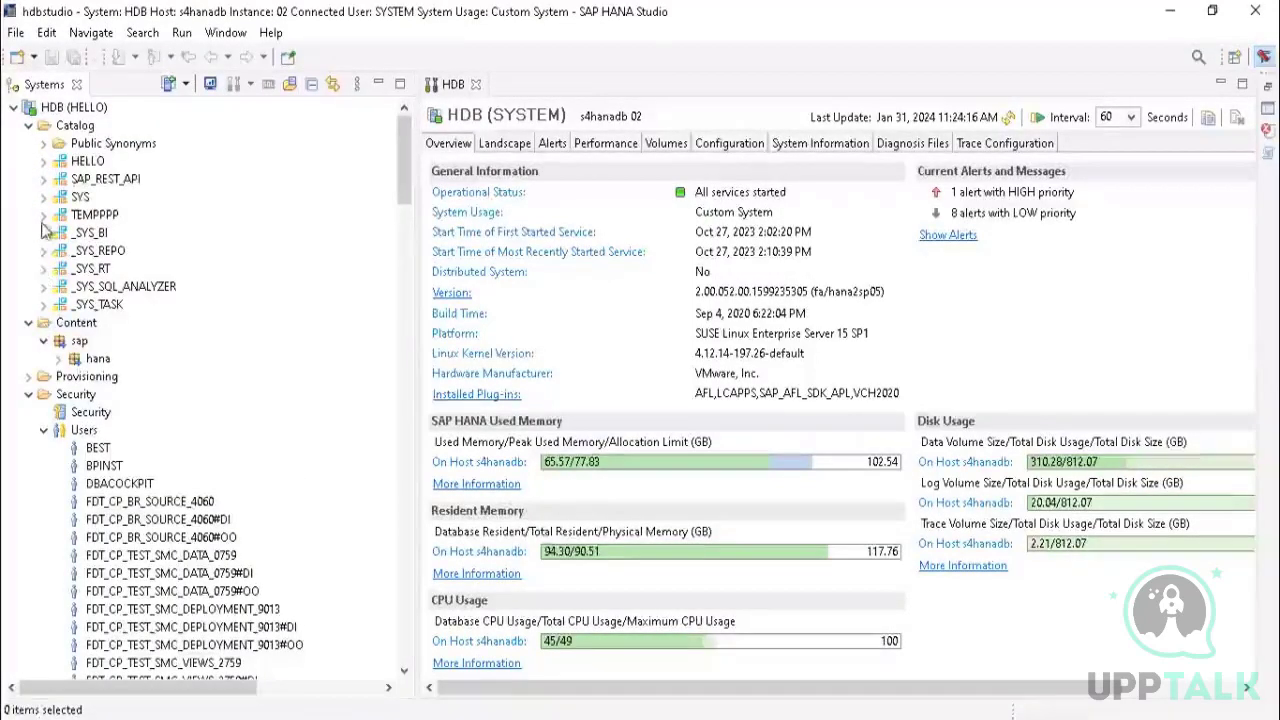
left_click(43, 161)
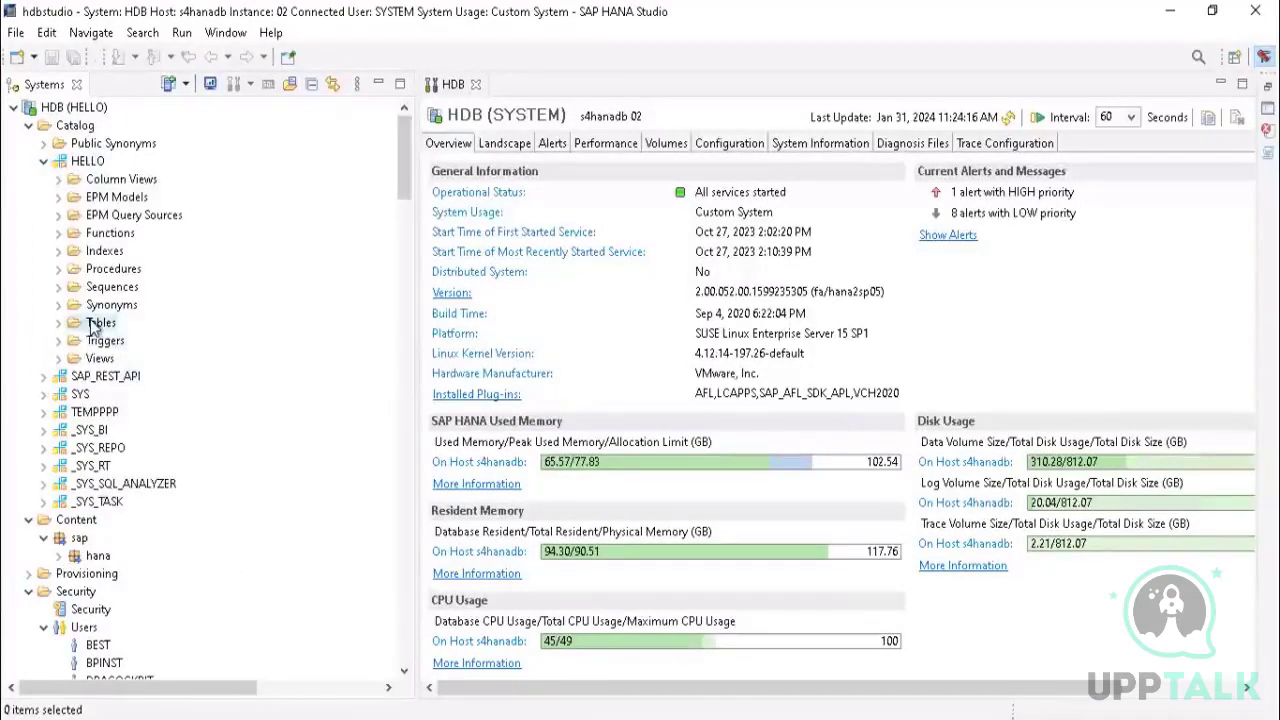
right_click(92, 322)
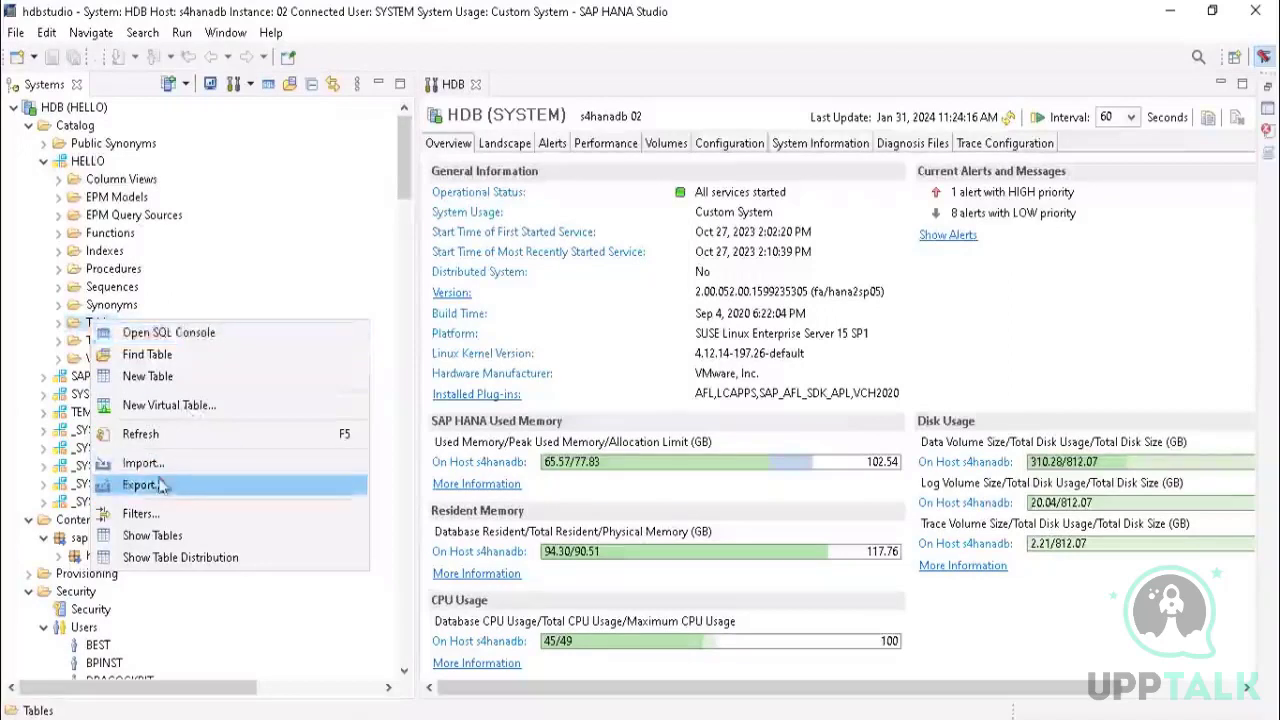
left_click(157, 377)
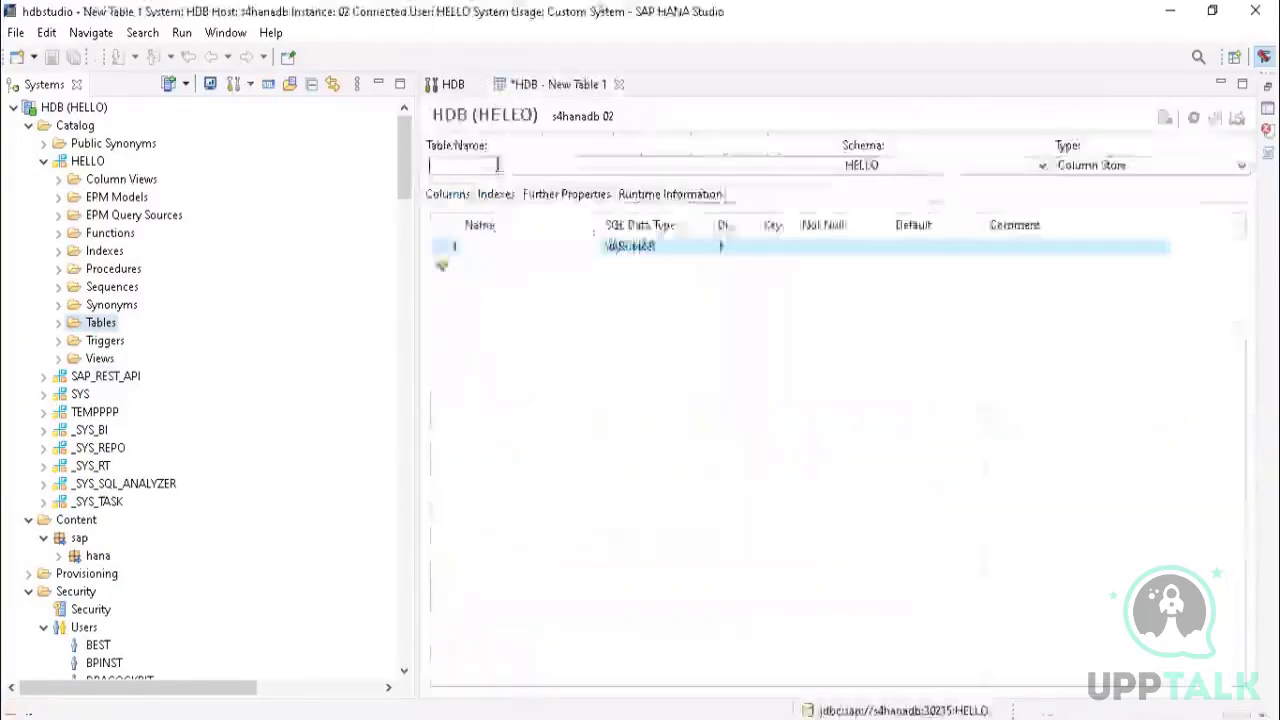
Step: Name the new table in the HELLO schema PRACTICE
key("ctrl+super+o")
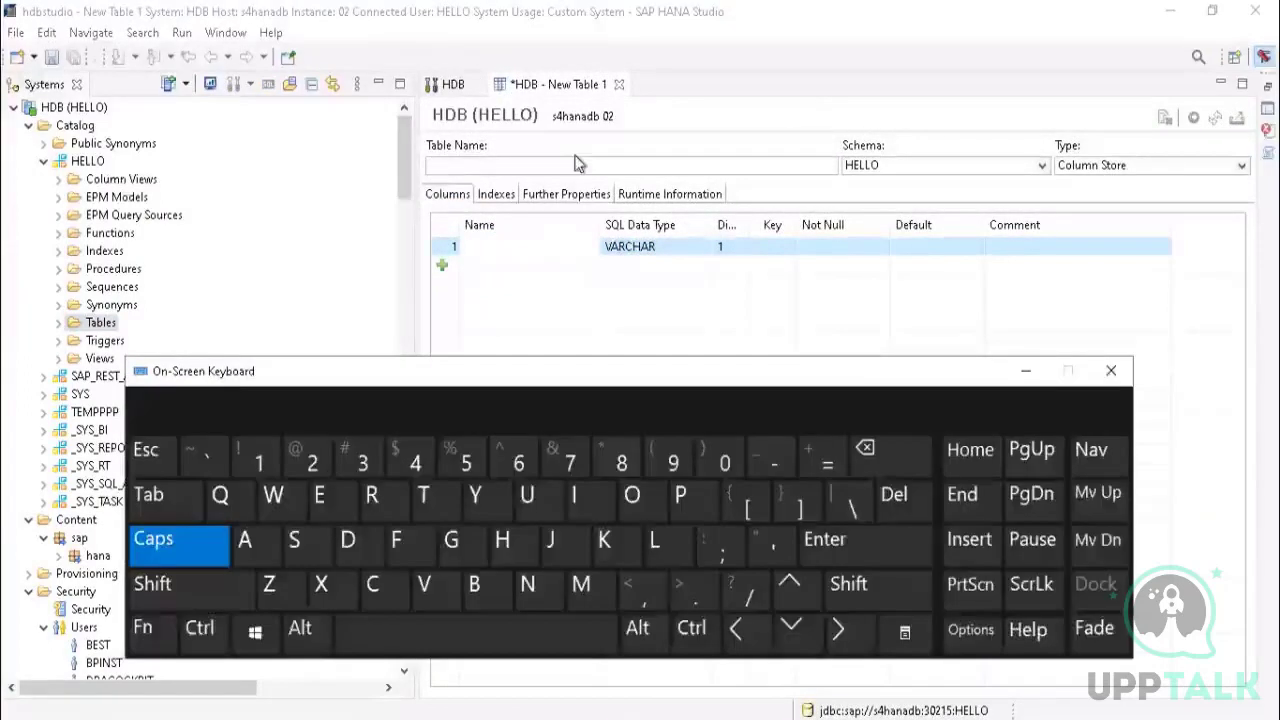
left_click(549, 166)
left_click(680, 497)
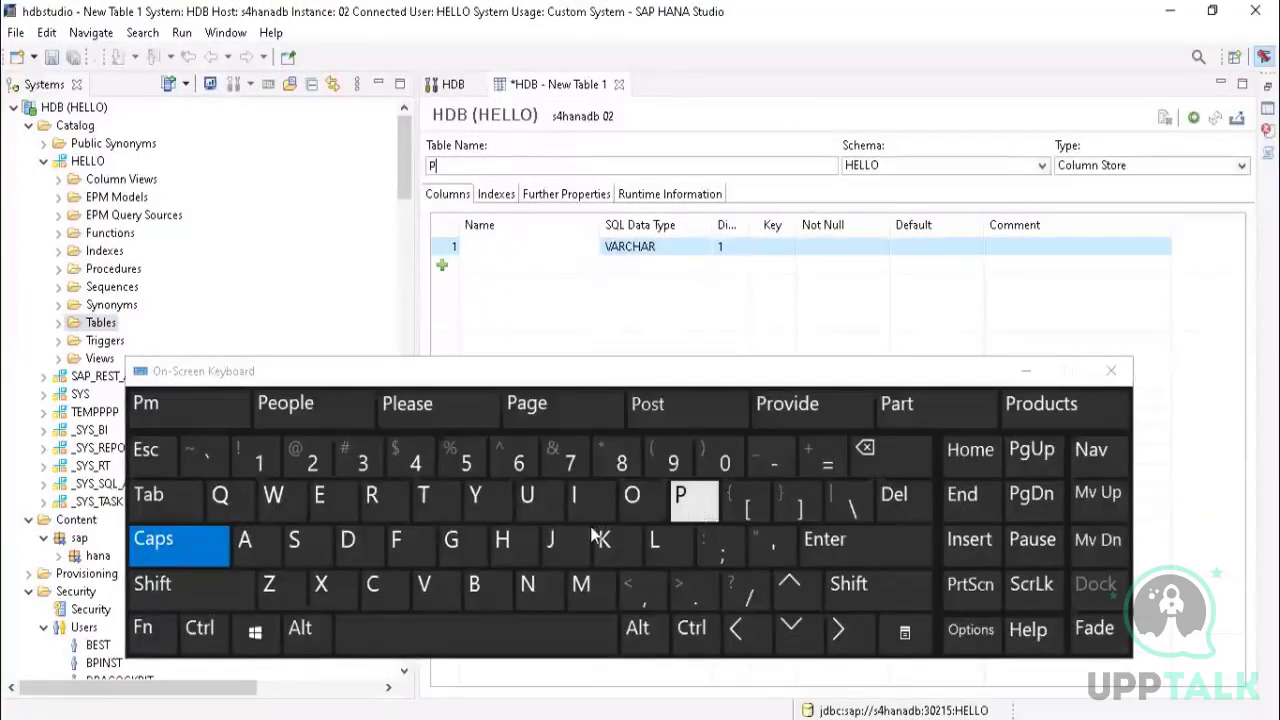
left_click(371, 496)
left_click(246, 541)
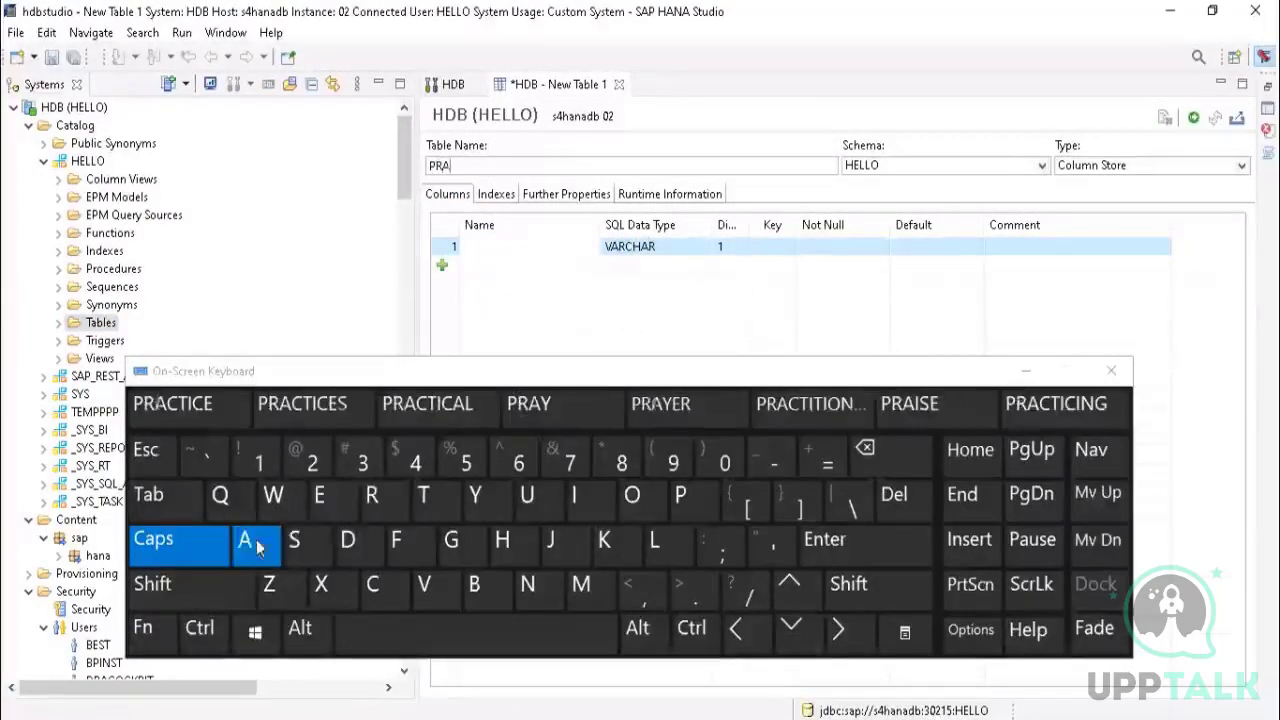
left_click(373, 592)
left_click(423, 496)
left_click(574, 496)
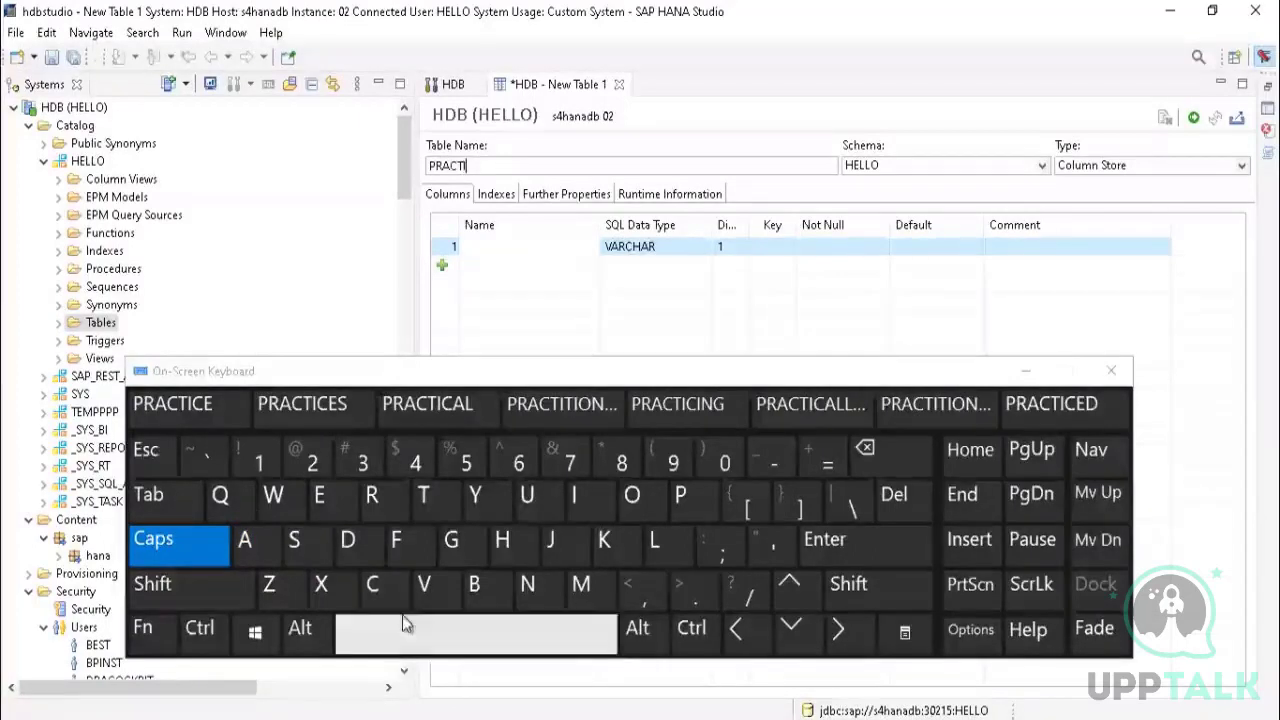
left_click(373, 586)
left_click(321, 497)
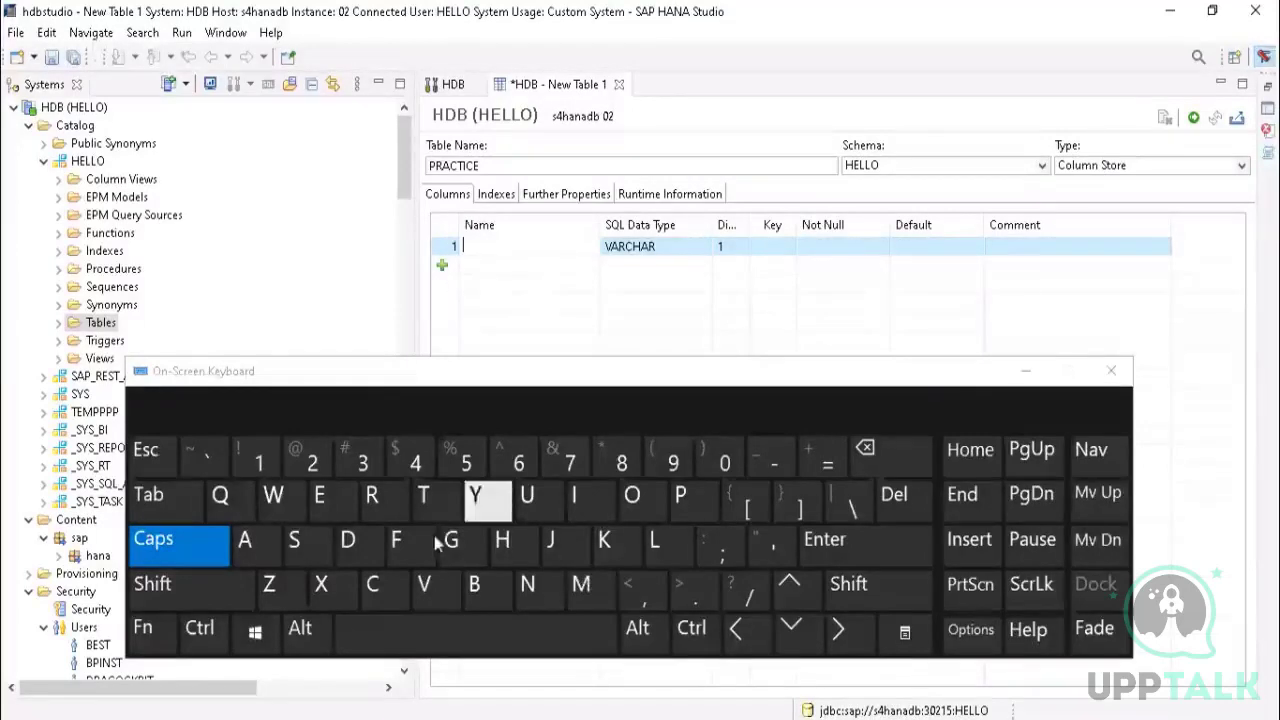
Step: Name the first column of the PRACTICE table SNO
left_click(294, 540)
left_click(547, 608)
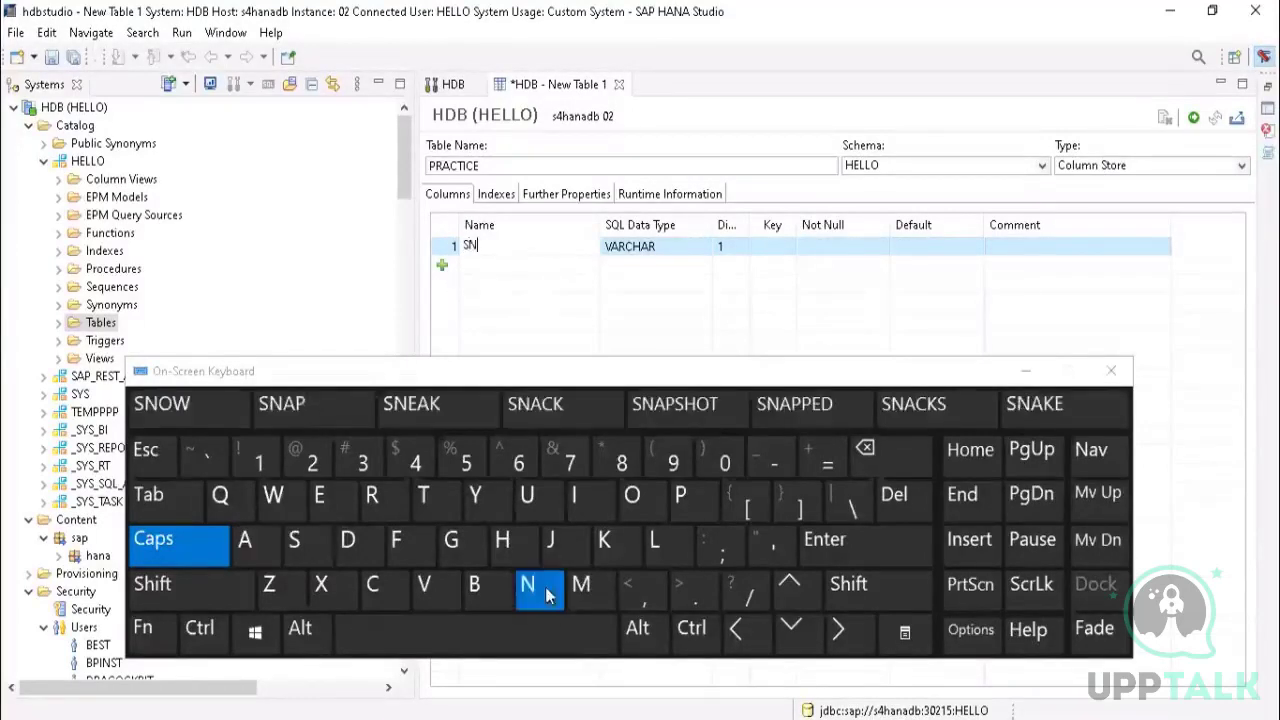
left_click(638, 500)
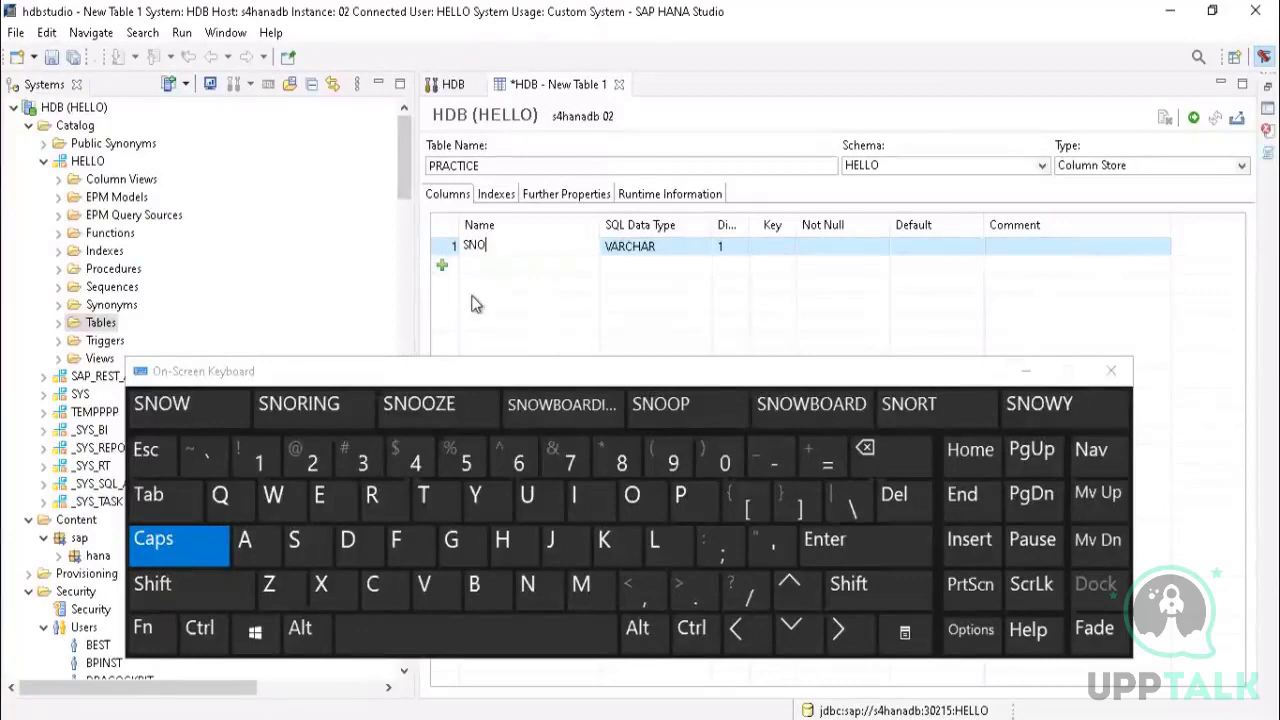
Step: Add a second column named NAME to the PRACTICE table
left_click(441, 265)
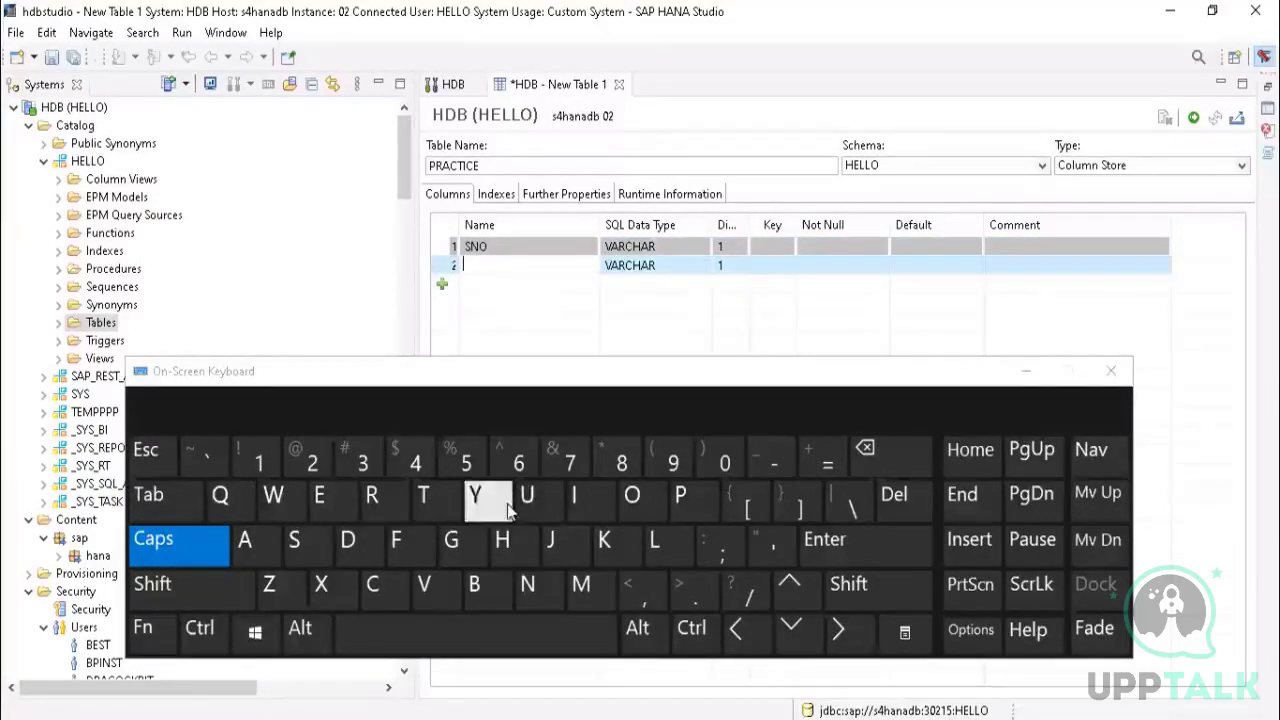
left_click(527, 584)
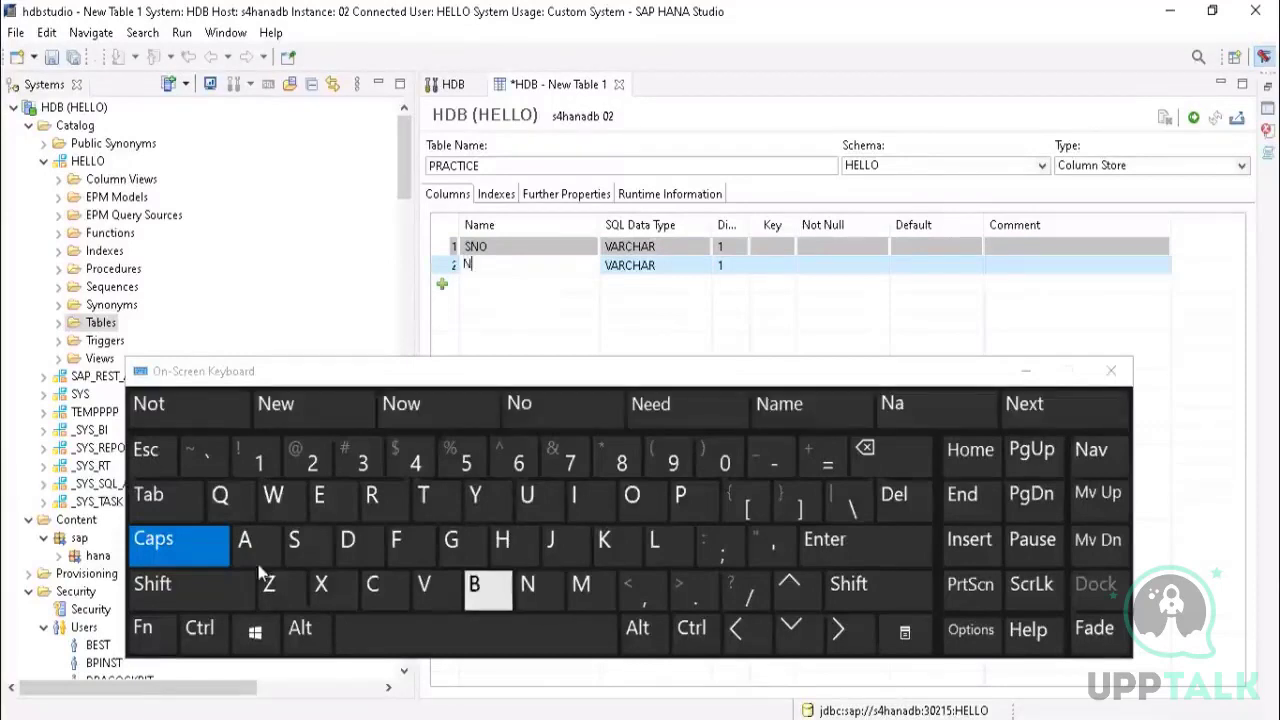
left_click(245, 540)
left_click(579, 590)
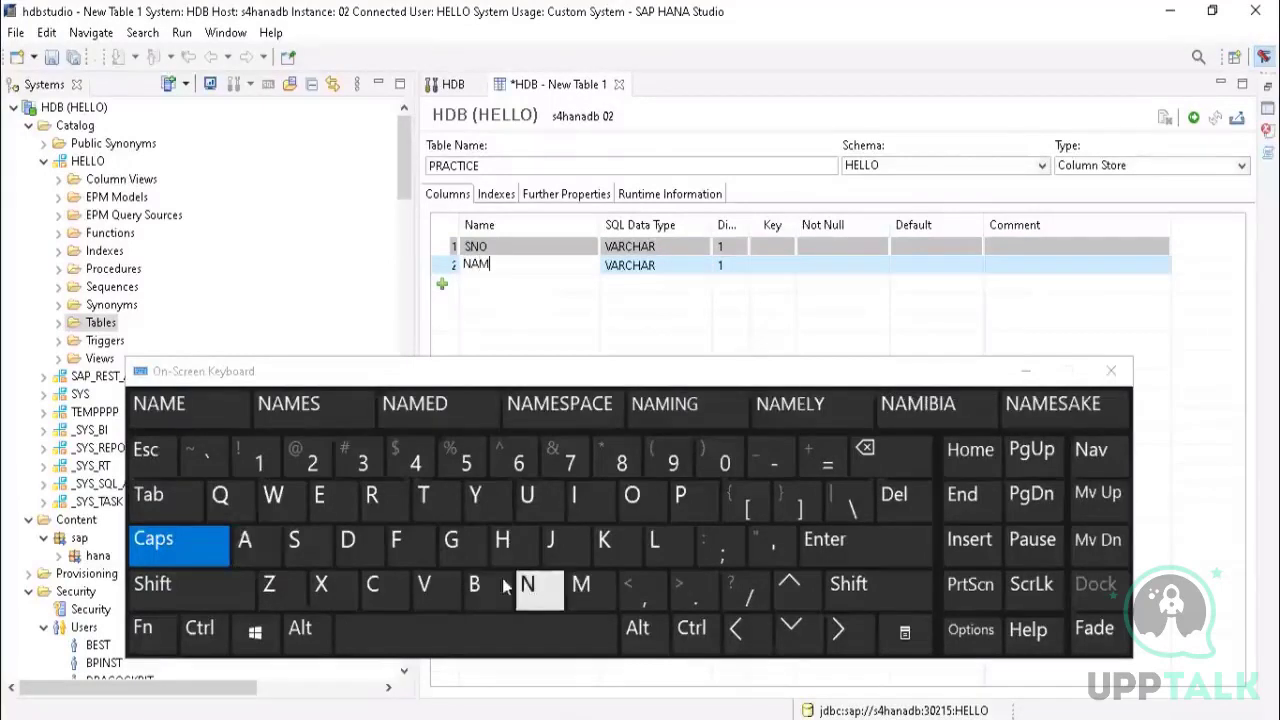
left_click(320, 495)
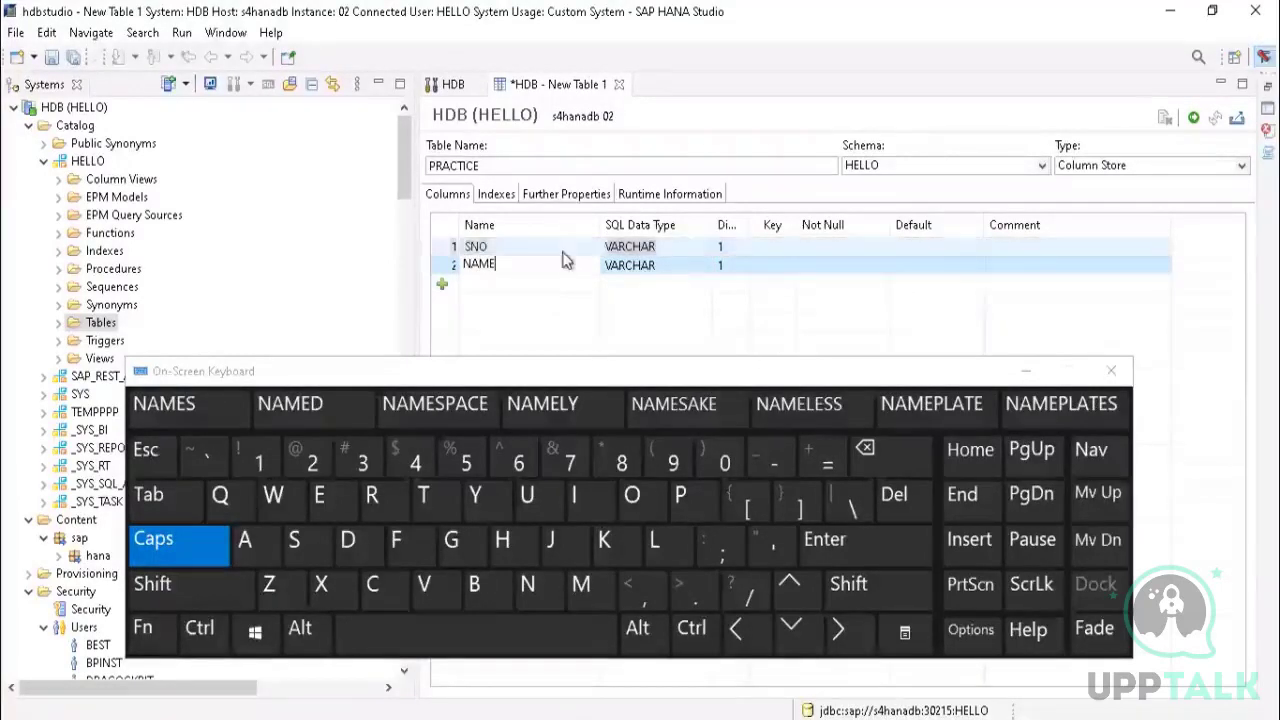
Step: Add a third column named GENDER to the PRACTICE table
left_click(442, 288)
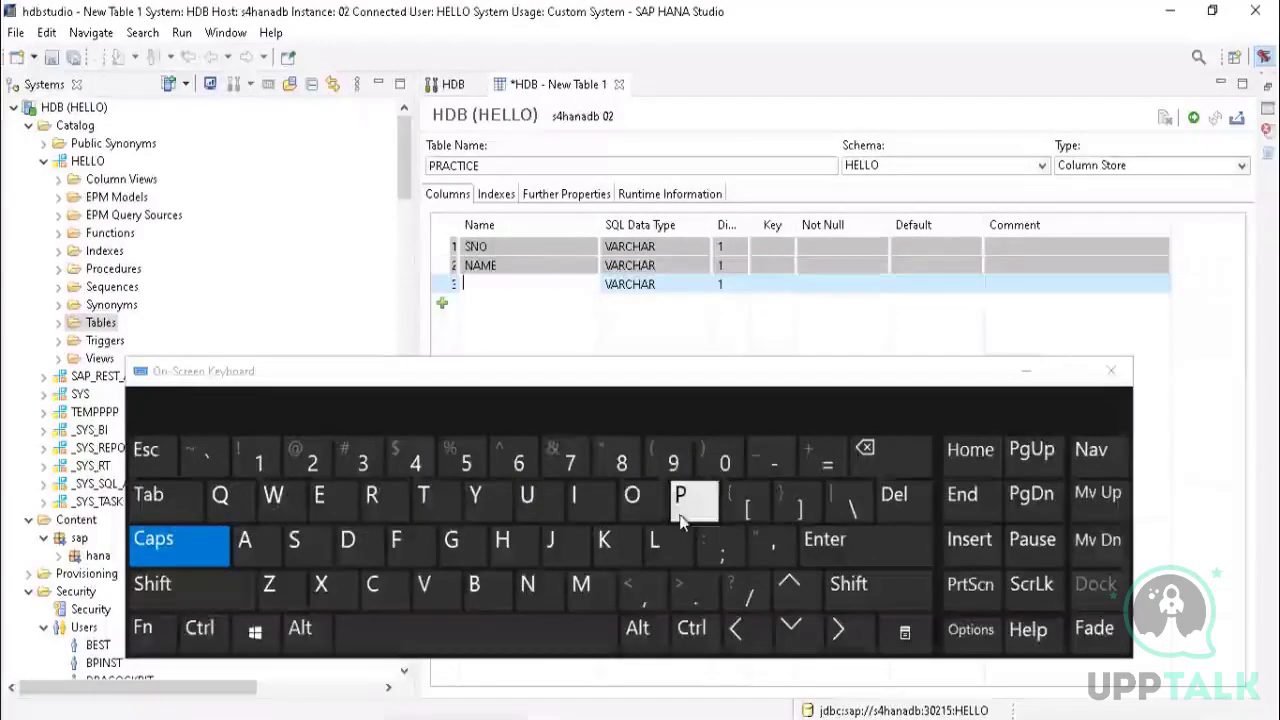
left_click(451, 540)
left_click(343, 507)
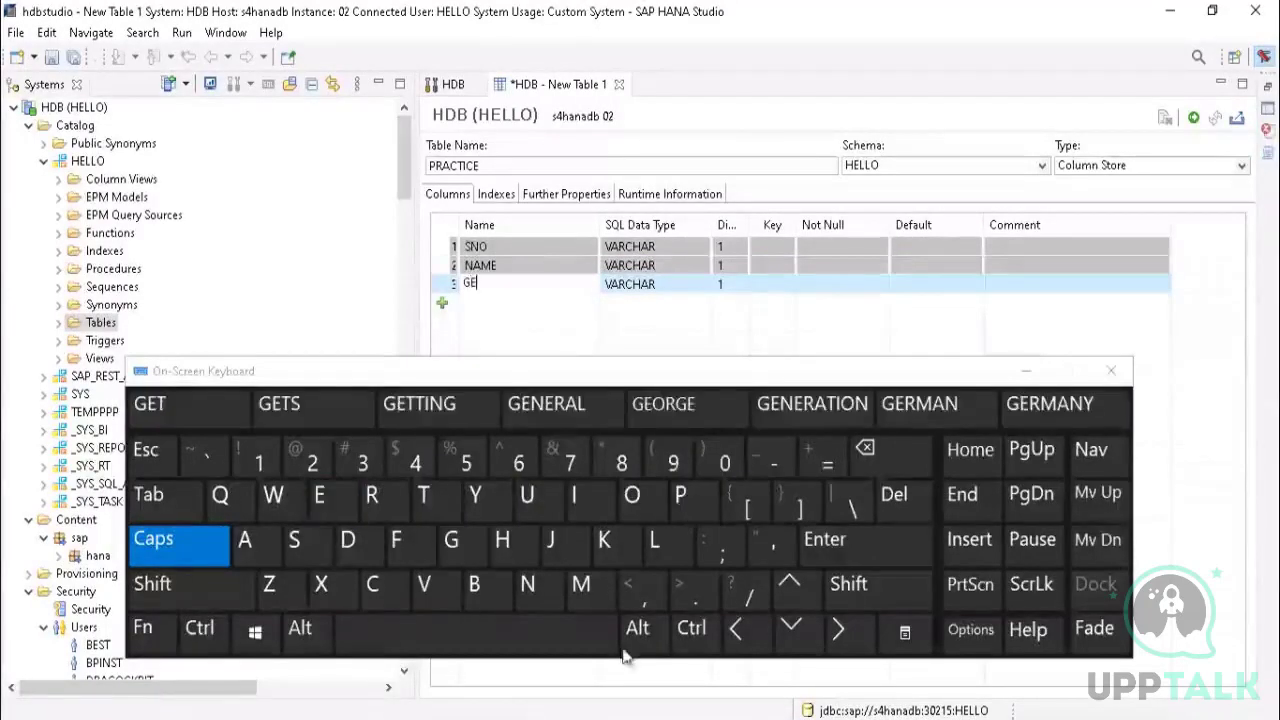
left_click(527, 585)
left_click(353, 545)
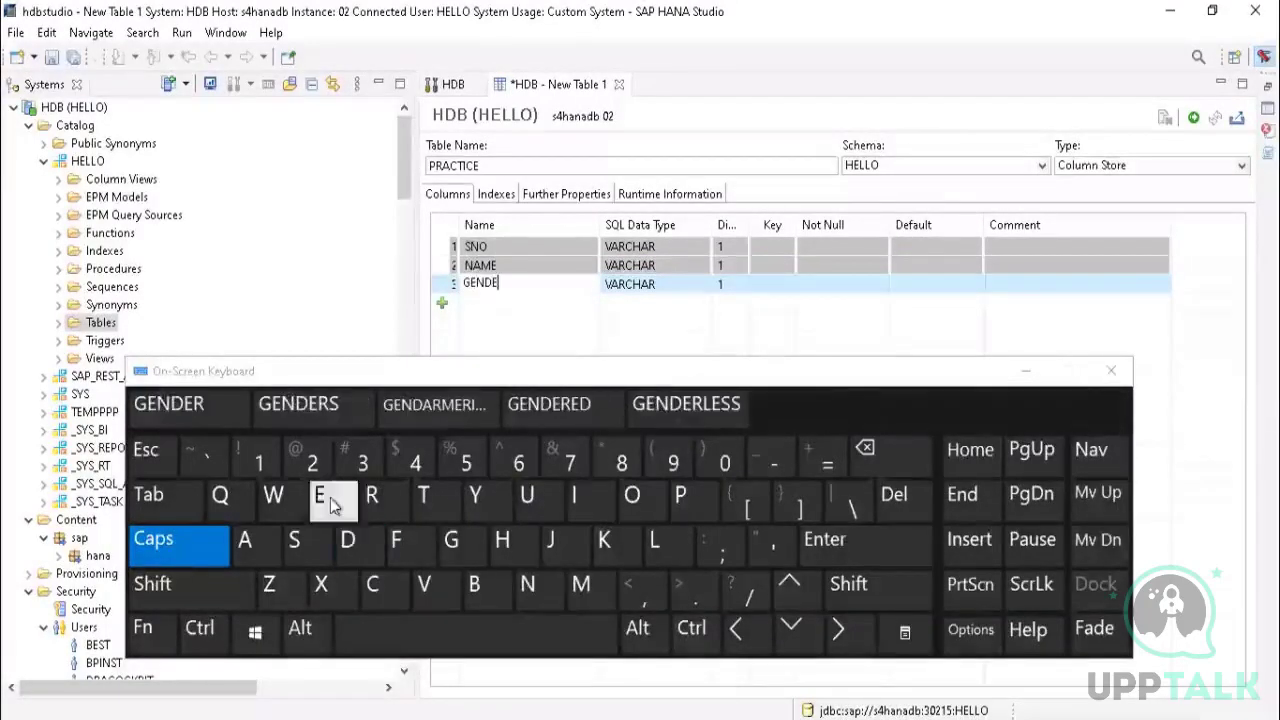
left_click(326, 500)
left_click(372, 492)
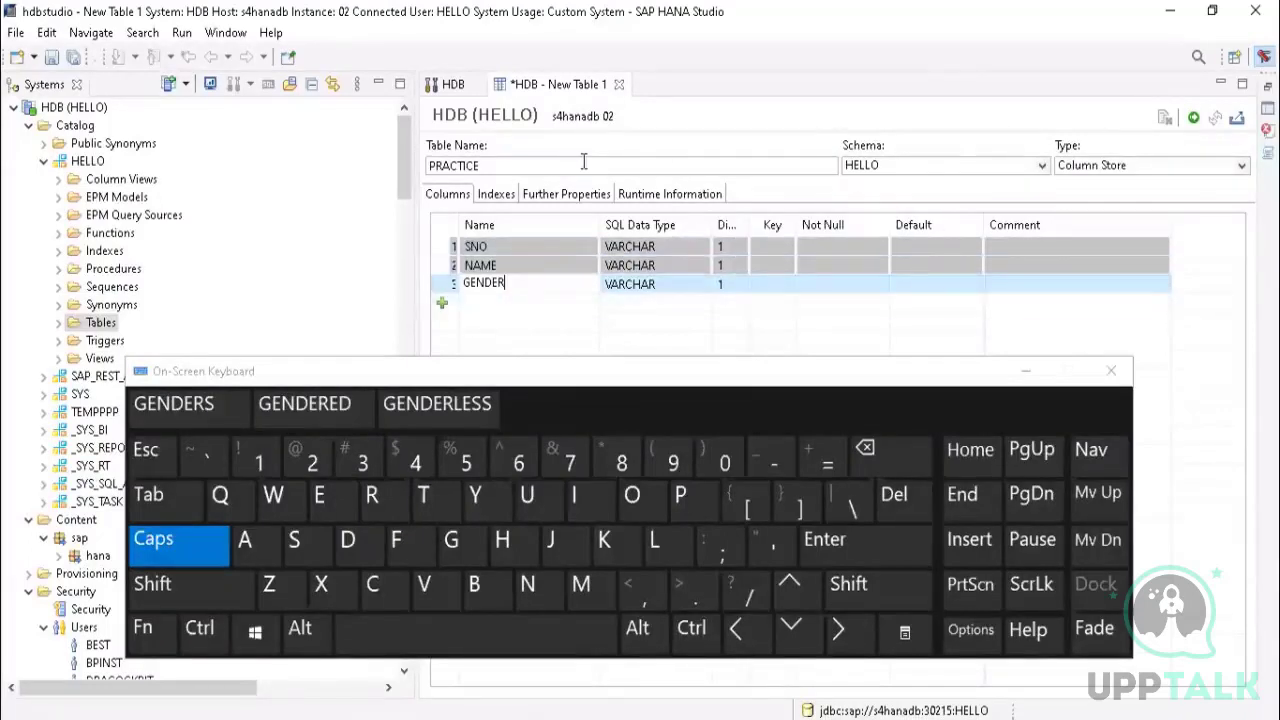
Step: Choose Column Store as the table type and minimize the on-screen keyboard
left_click(1241, 168)
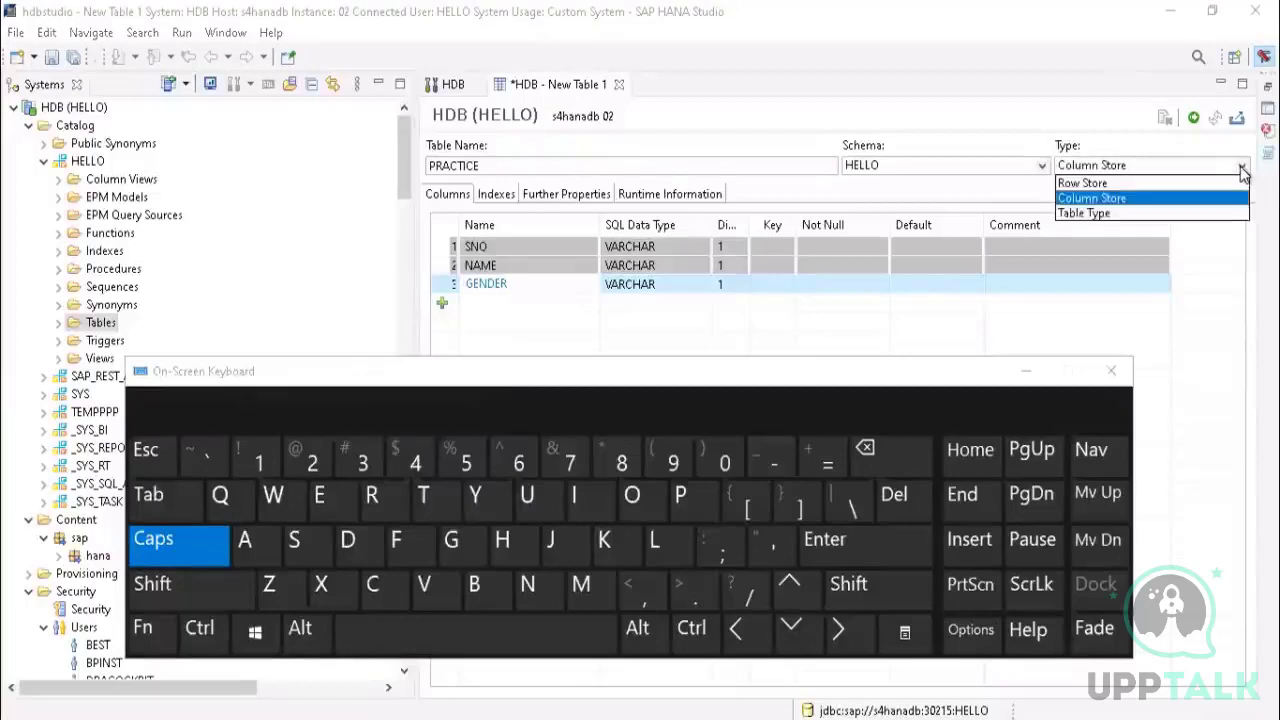
left_click(1081, 203)
left_click(1020, 371)
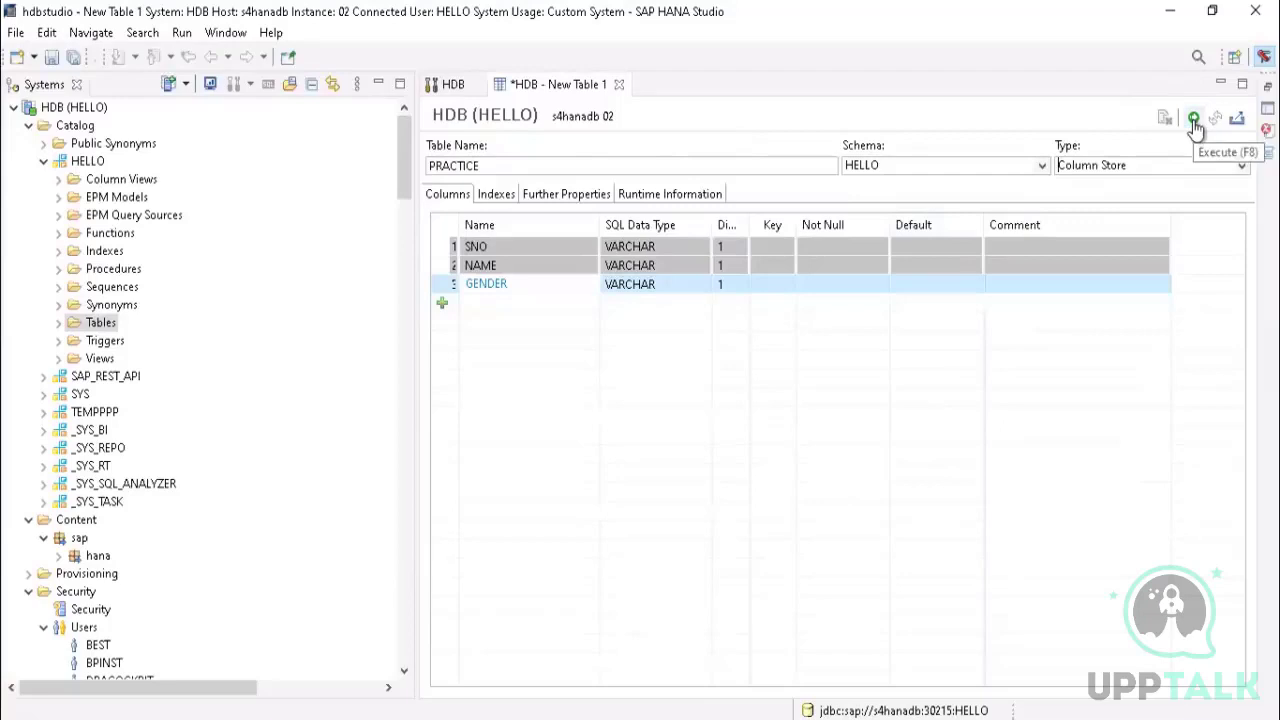
Step: Review the new table's indexes, further properties and runtime information, and execute the definition to create PRACTICE
left_click(493, 195)
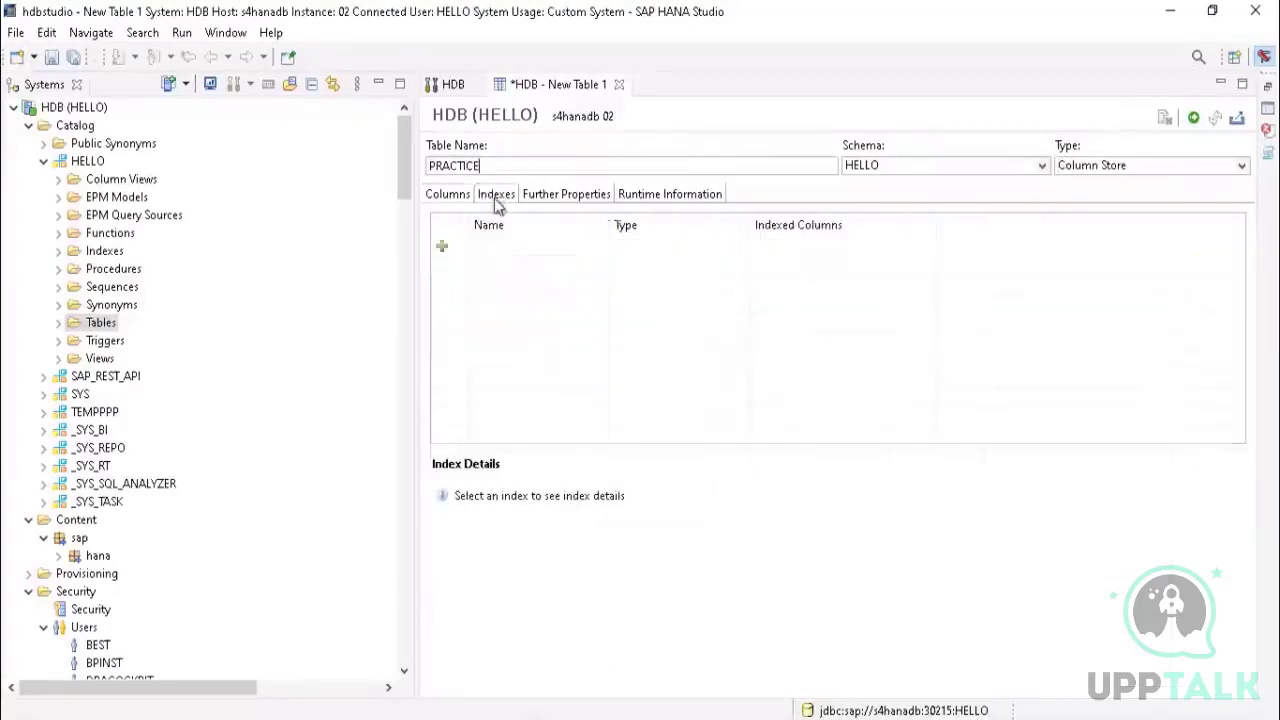
left_click(548, 198)
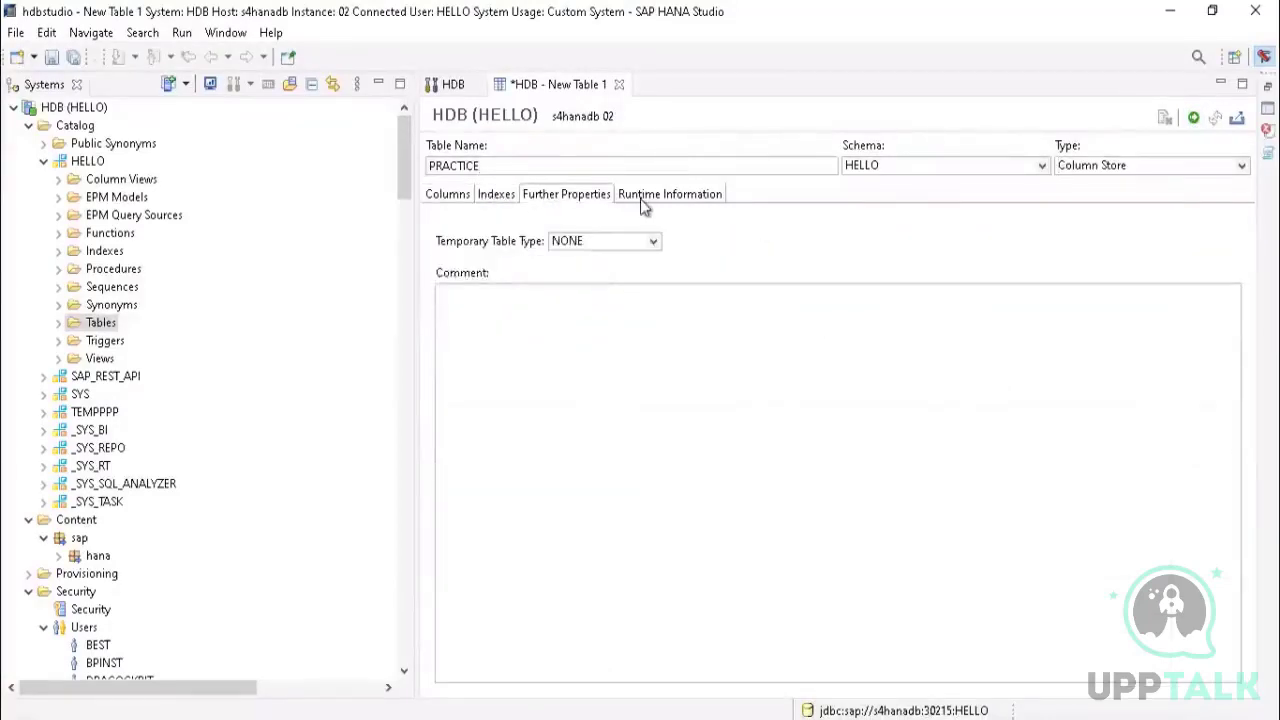
left_click(636, 198)
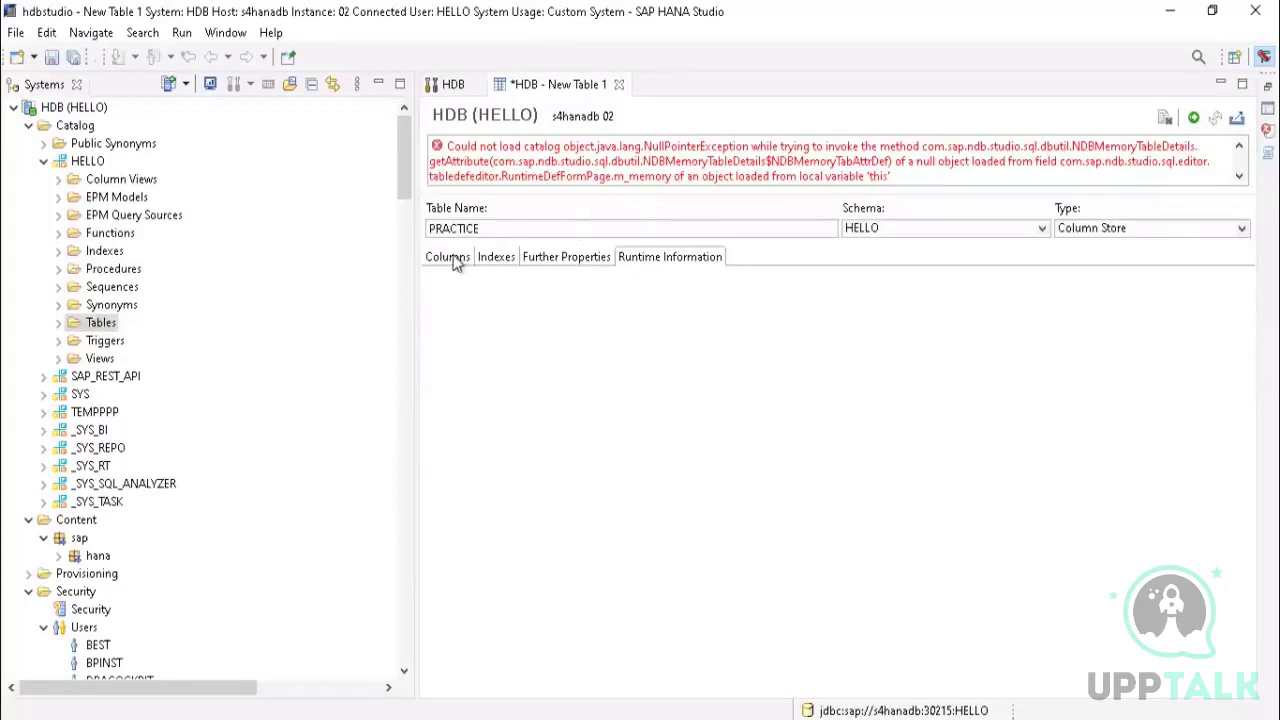
left_click(456, 260)
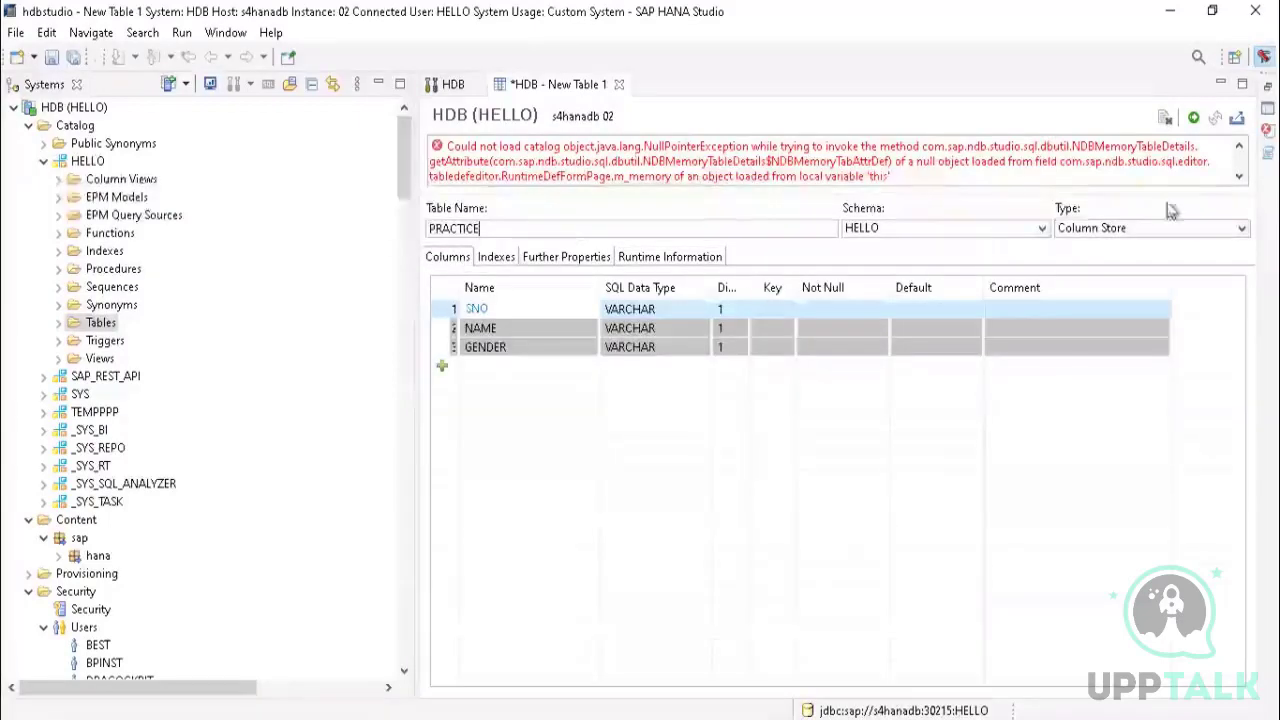
left_click(1193, 119)
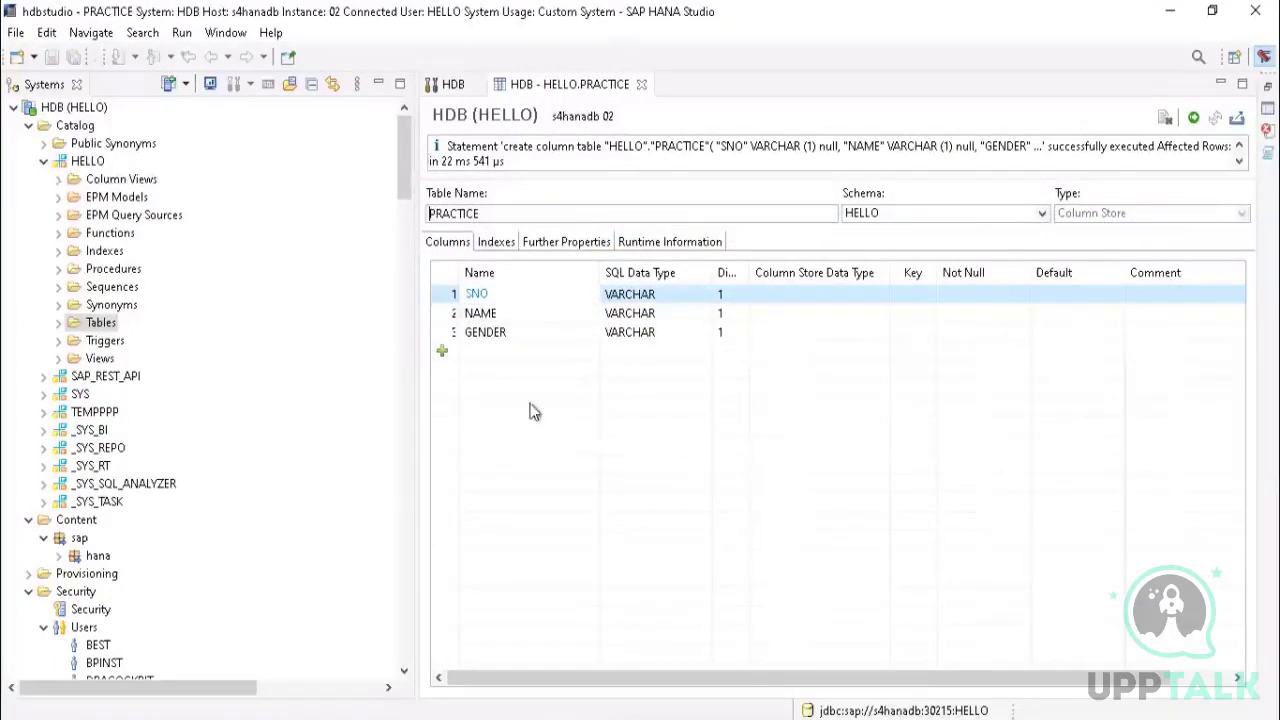
Step: Expand the tables of the HELLO schema, view the content of the PRACTICE table and close the content view
left_click(58, 322)
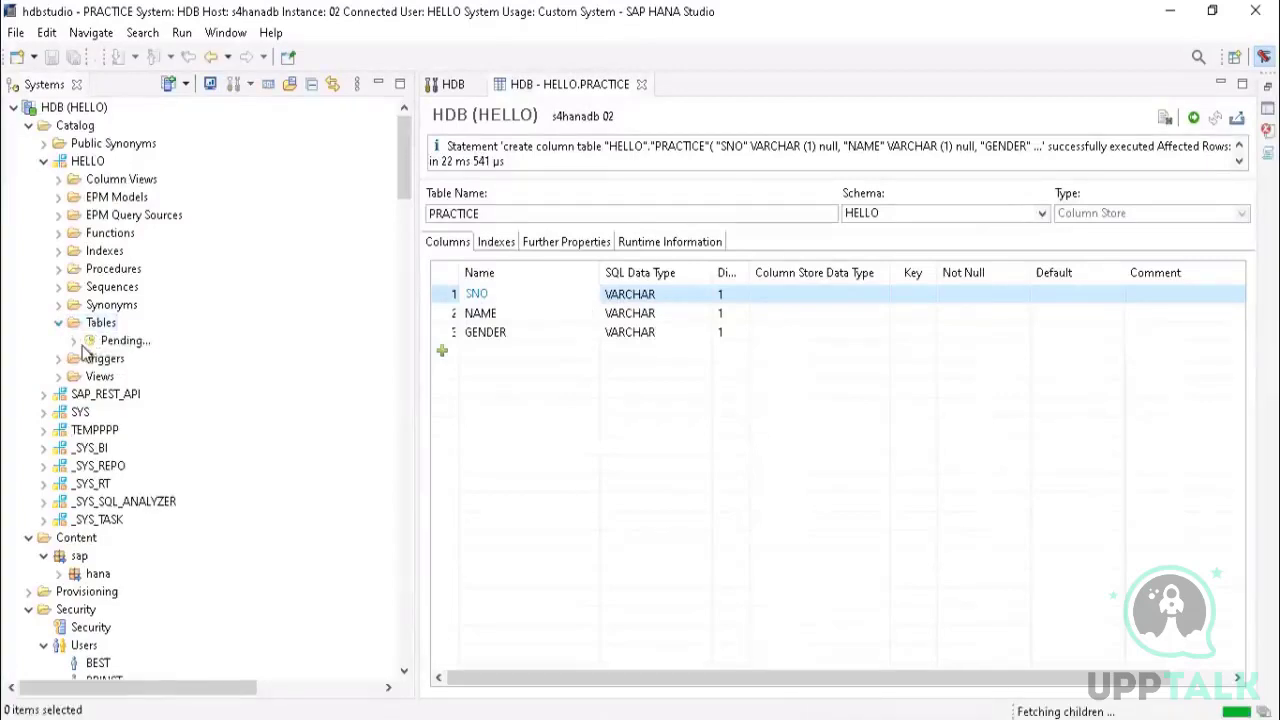
right_click(111, 341)
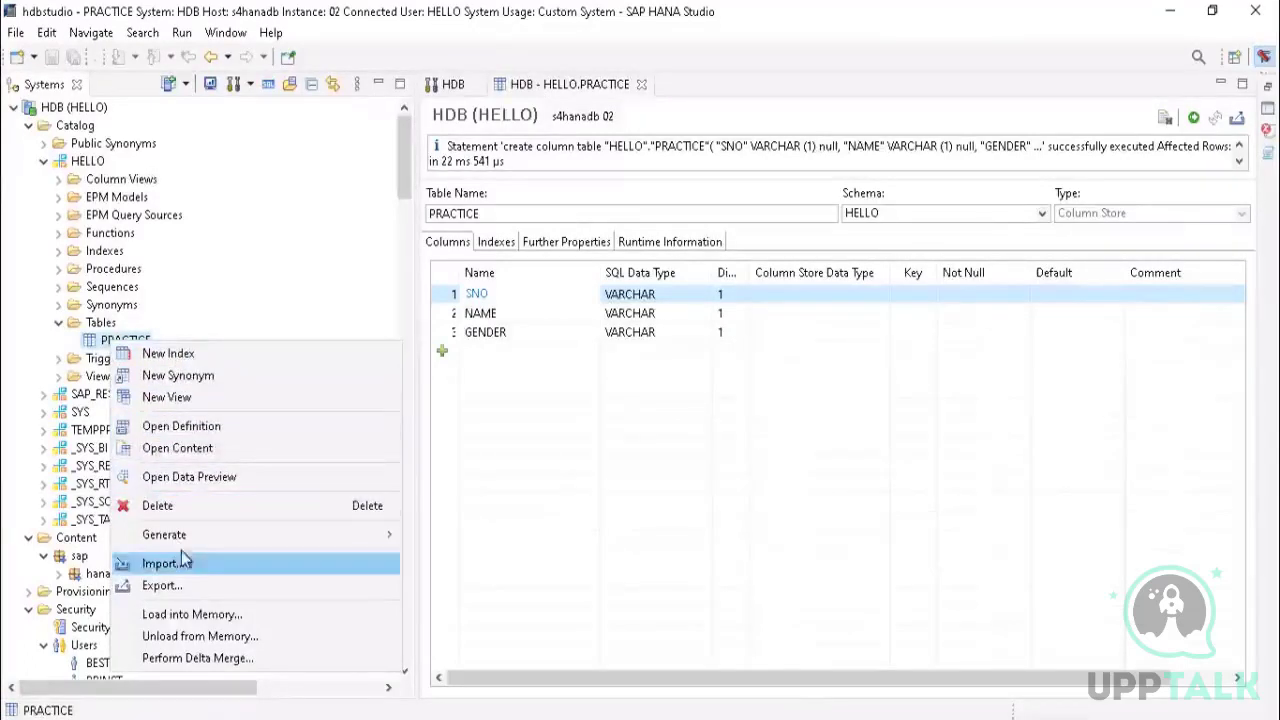
left_click(176, 449)
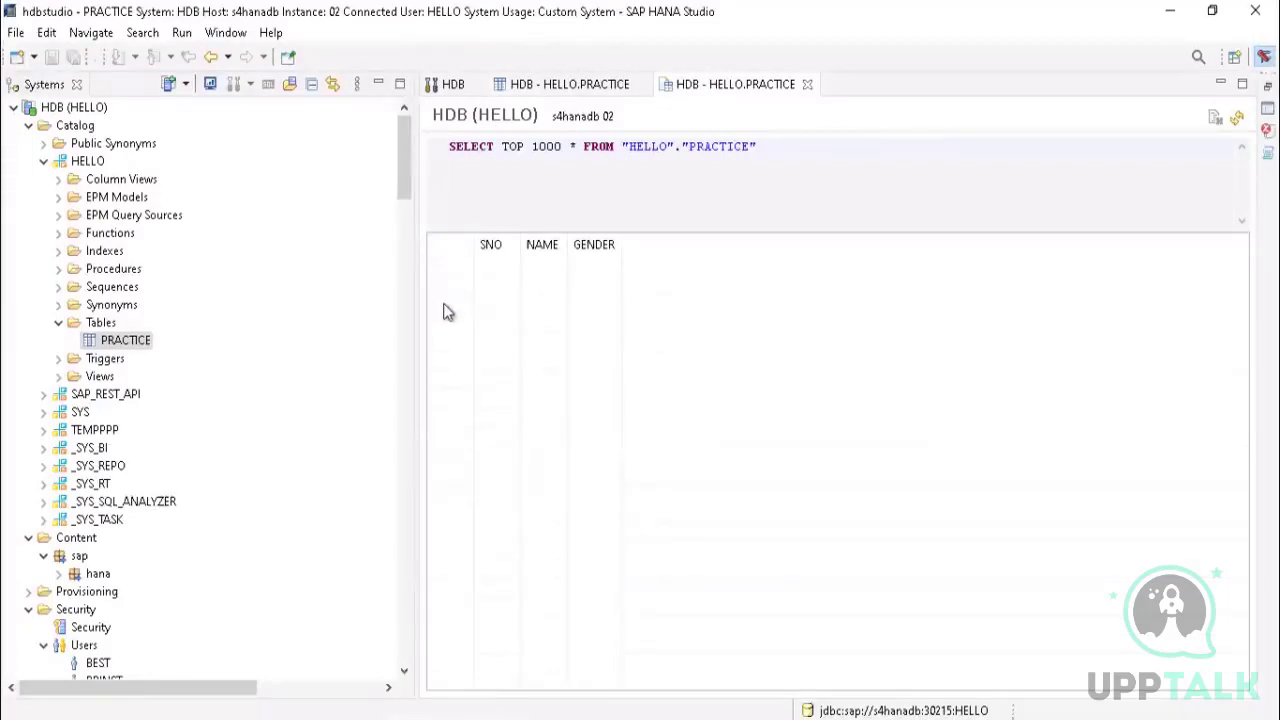
left_click(807, 84)
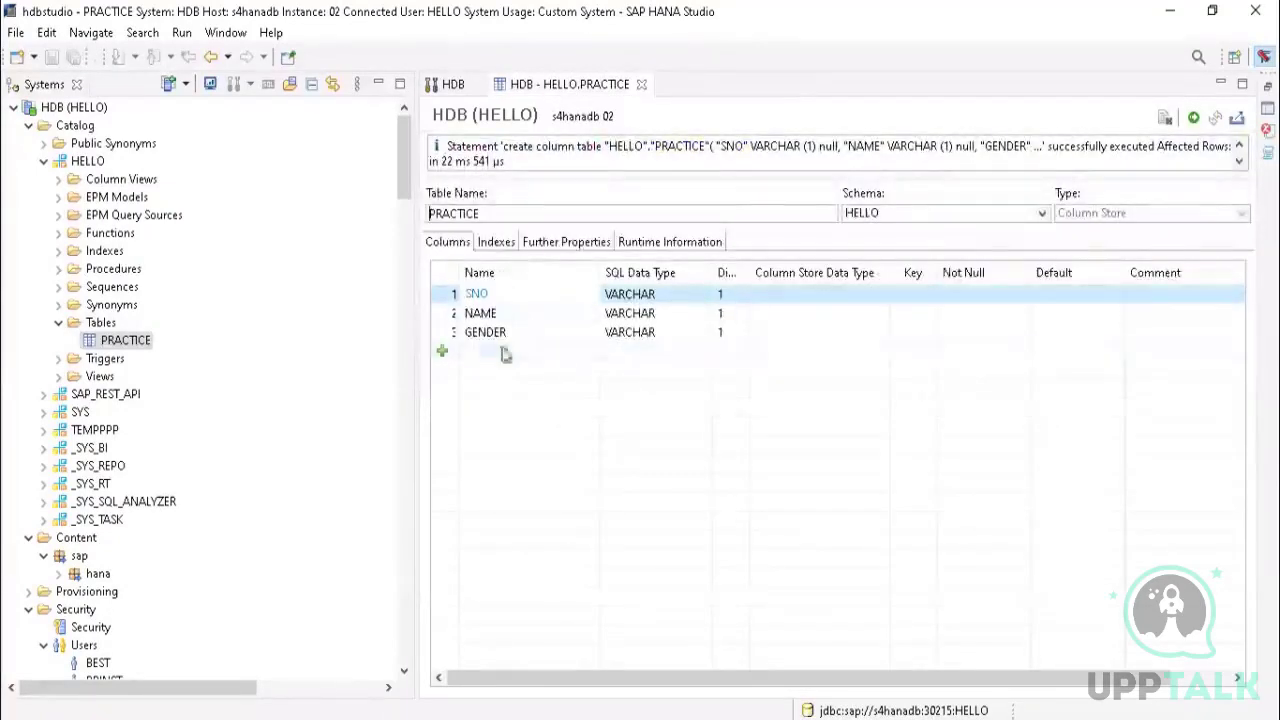
Step: View the definition of the PRACTICE table and close both open PRACTICE editors
right_click(105, 345)
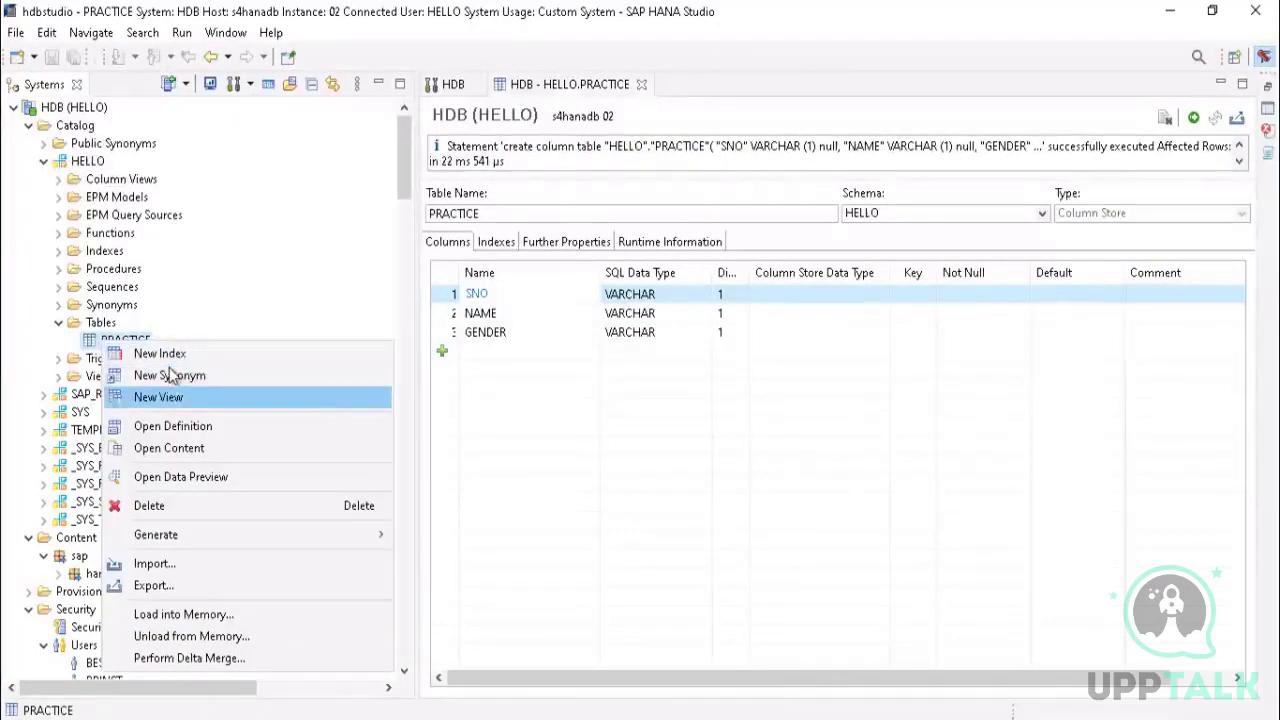
left_click(166, 428)
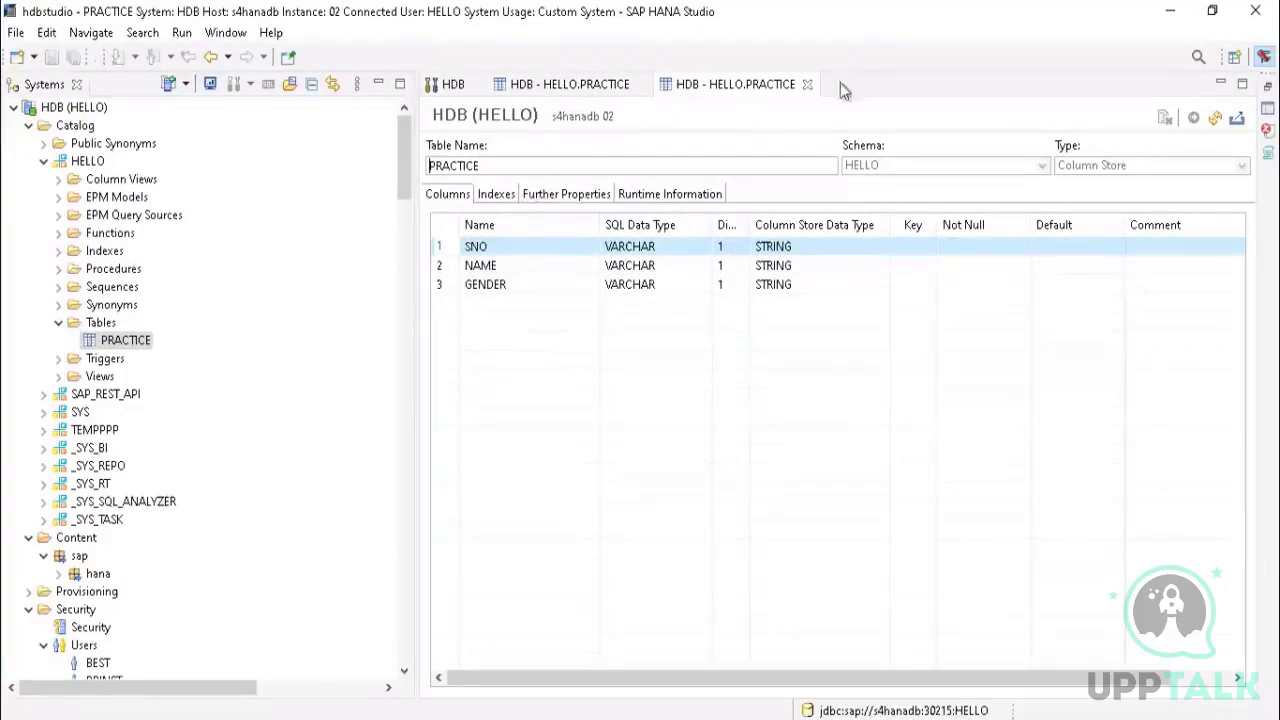
left_click(807, 86)
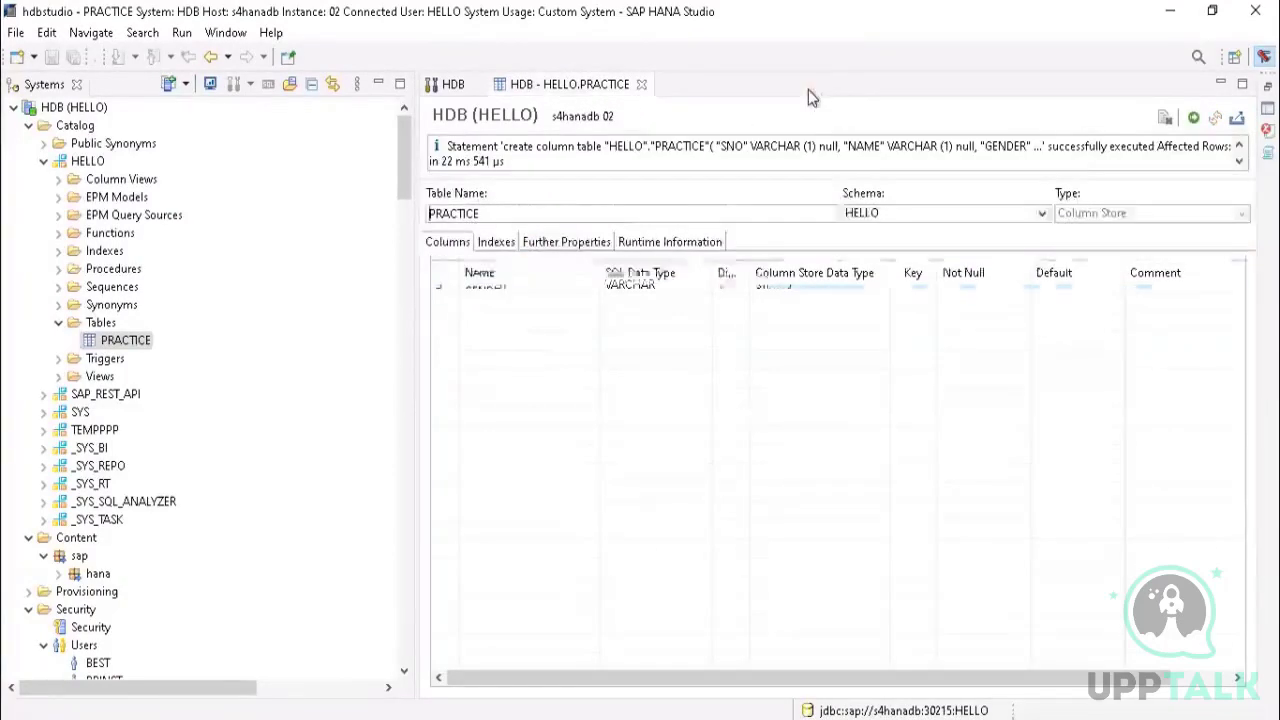
left_click(640, 84)
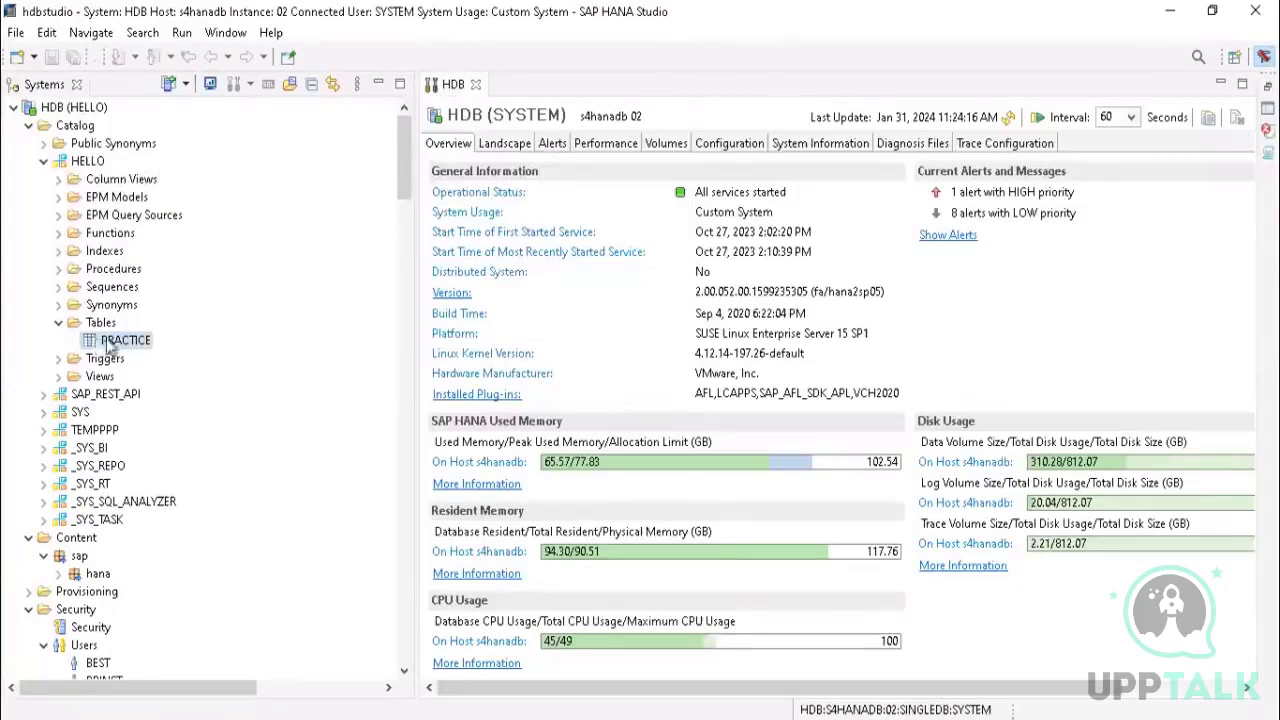
Step: Reopen the PRACTICE table definition, examine its indexes and further properties, and close it
double_click(112, 341)
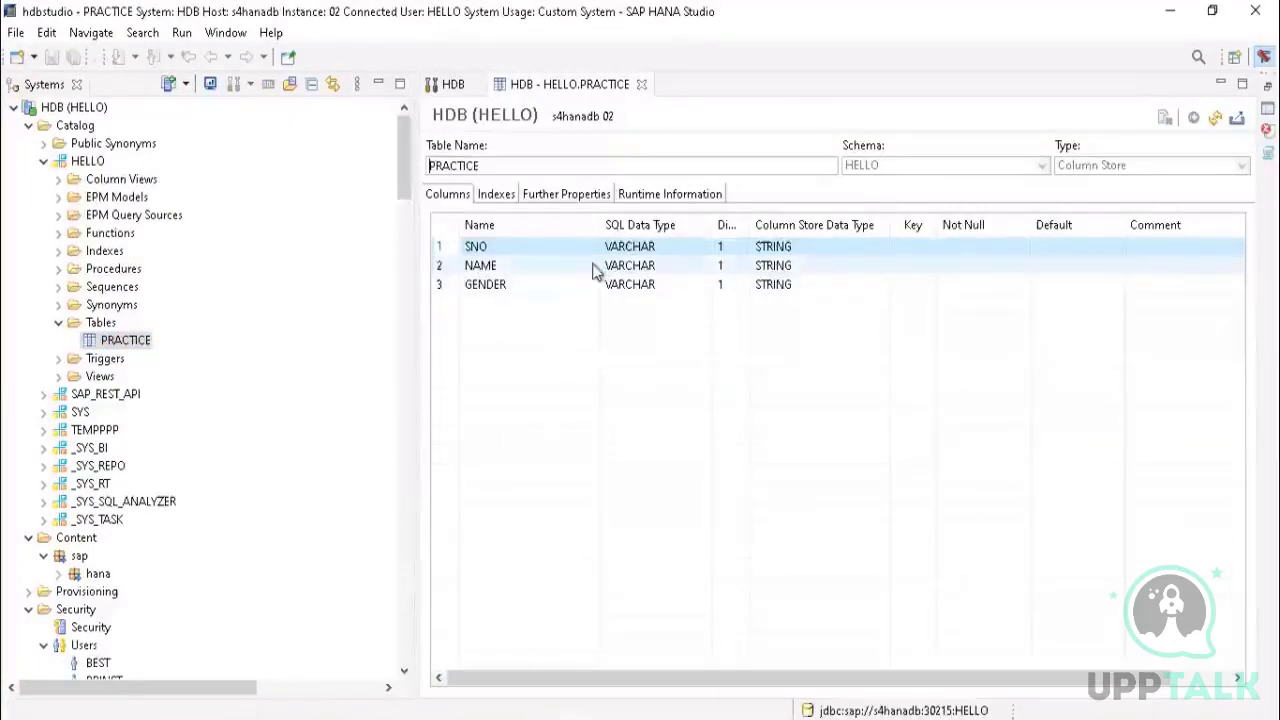
left_click(499, 196)
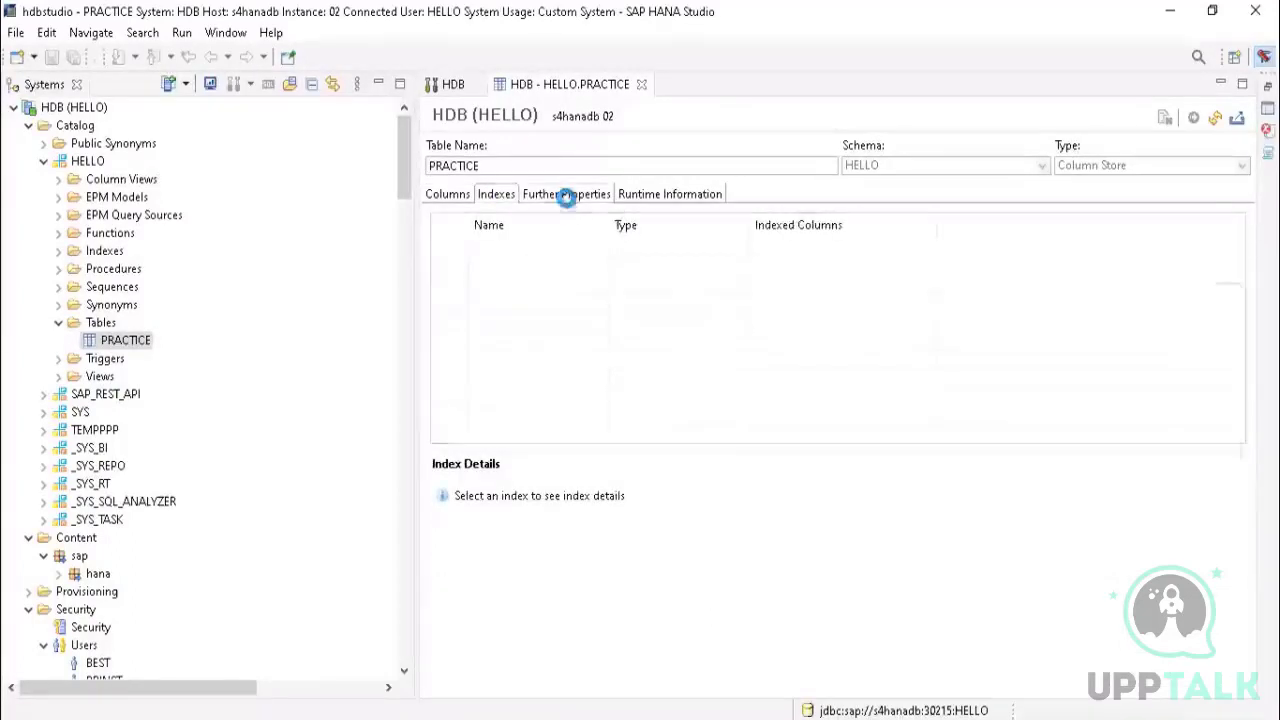
left_click(566, 196)
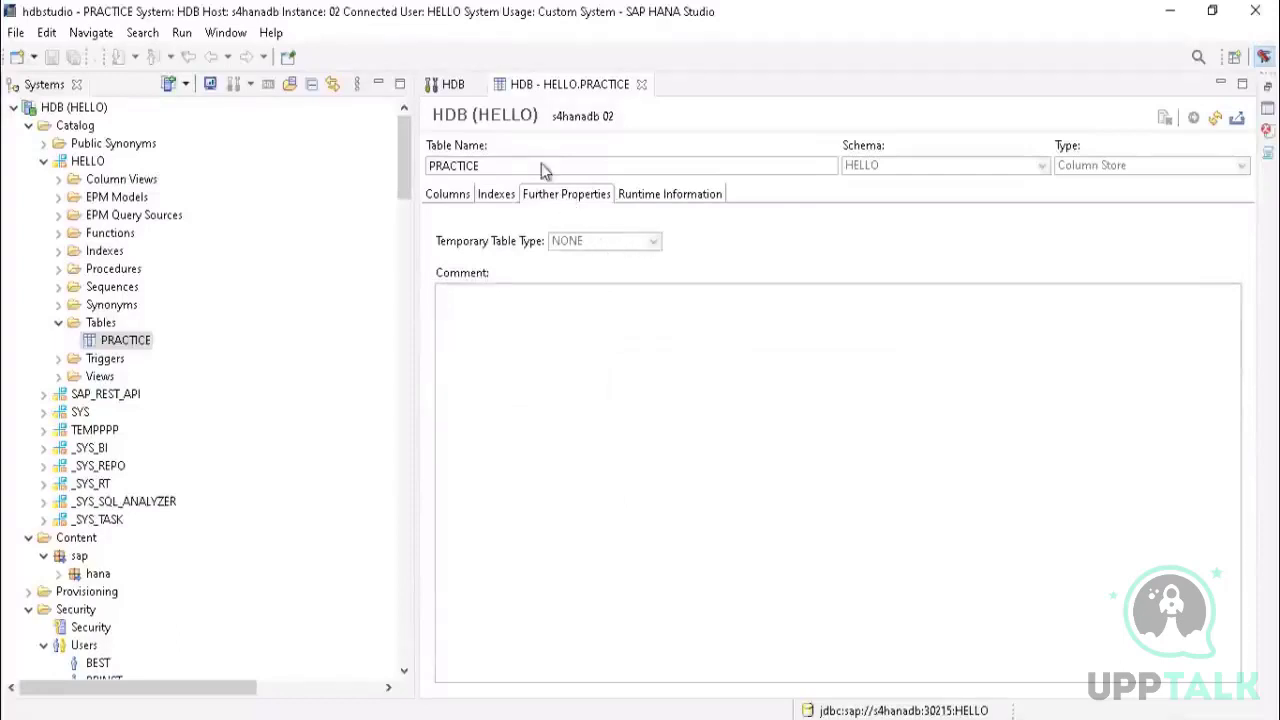
left_click(641, 84)
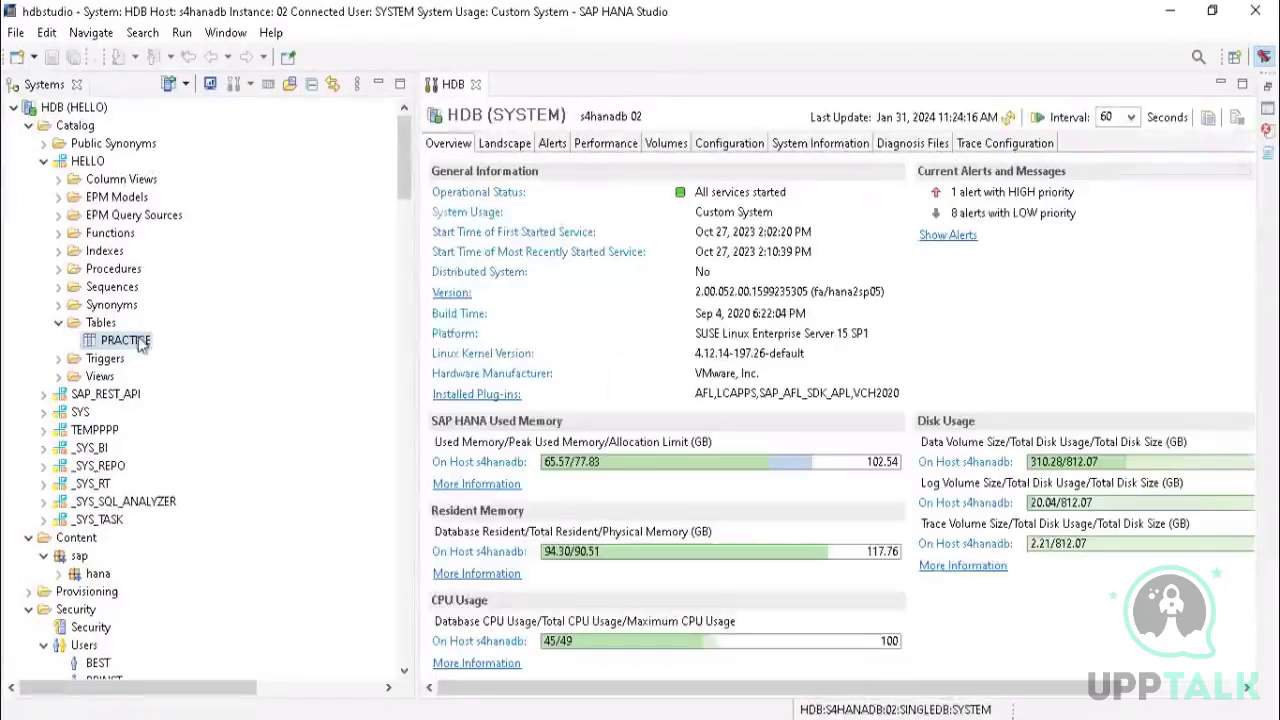
Step: Generate an insert statement for the PRACTICE table in a SQL console
right_click(140, 344)
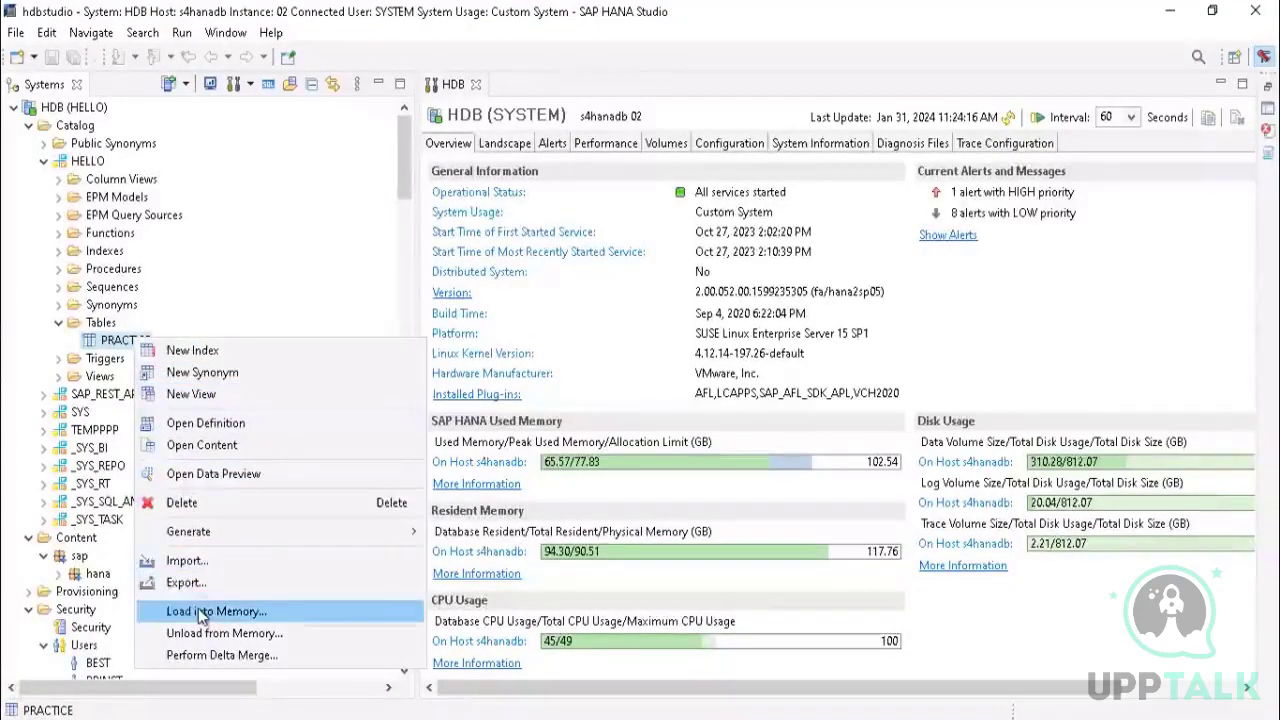
mouse_move(243, 536)
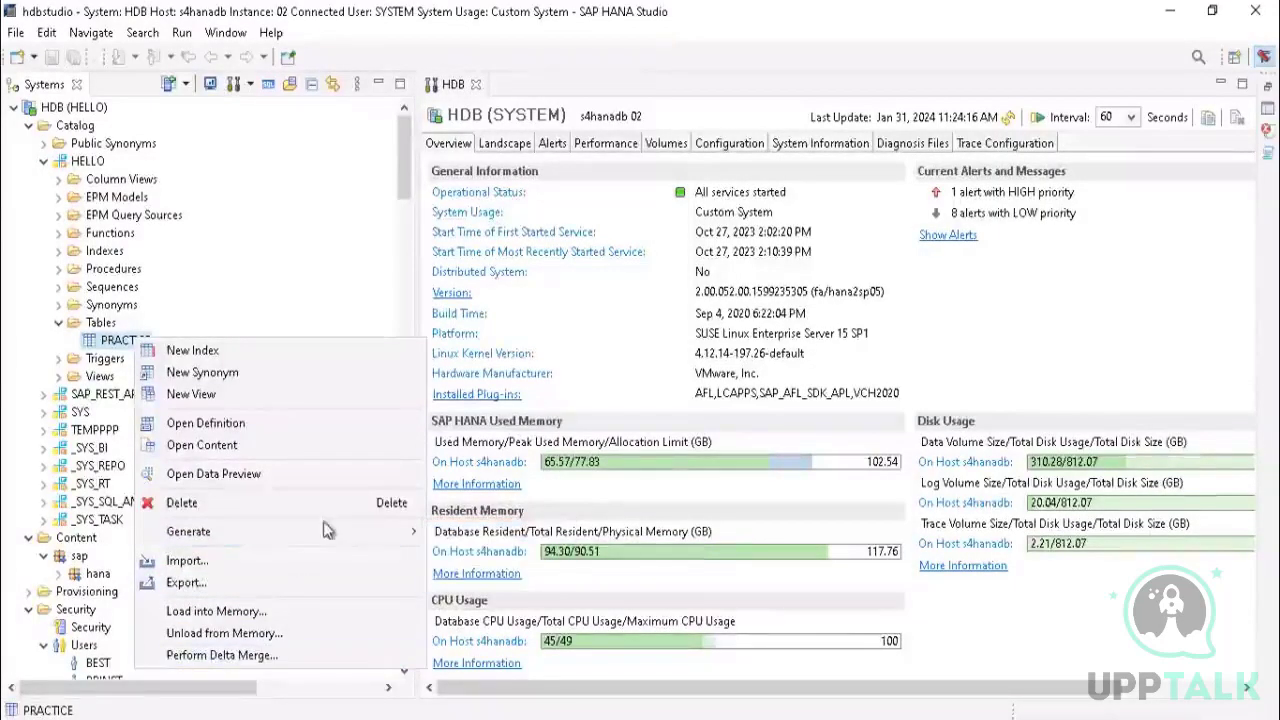
mouse_move(385, 532)
left_click(447, 532)
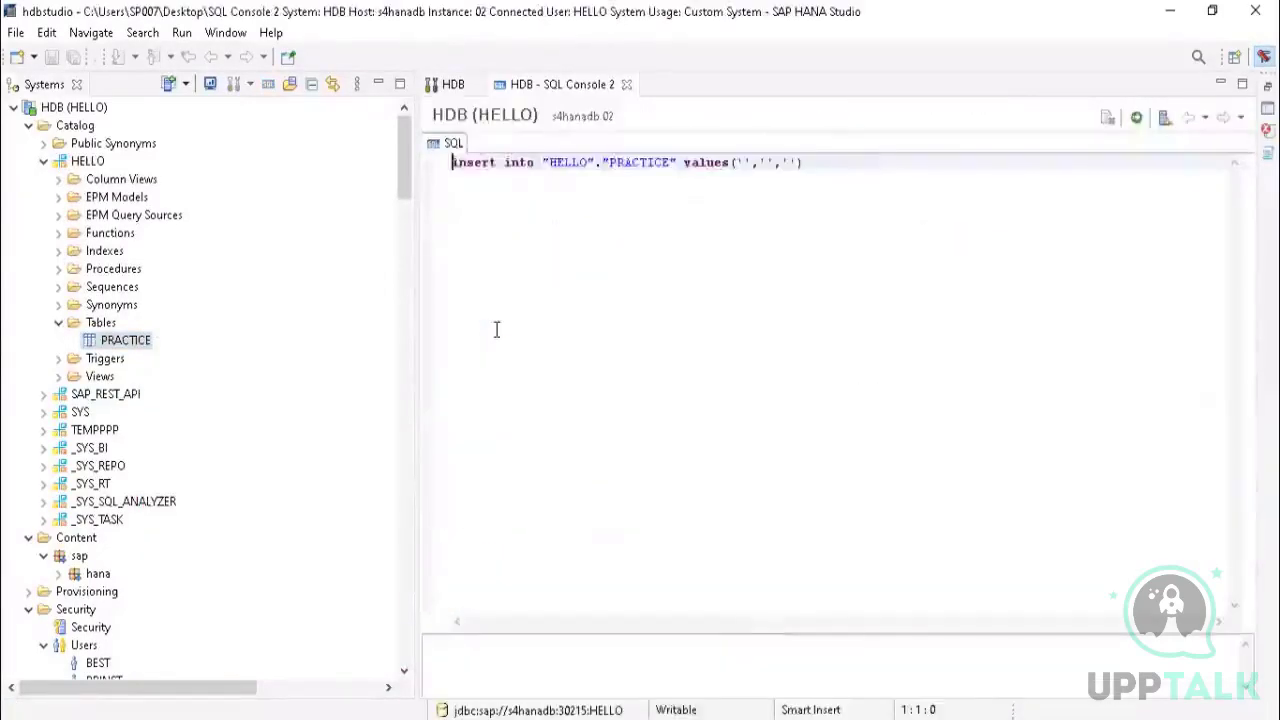
Step: Enter 1 as the first value in the insert statement for the PRACTICE table
left_click(742, 162)
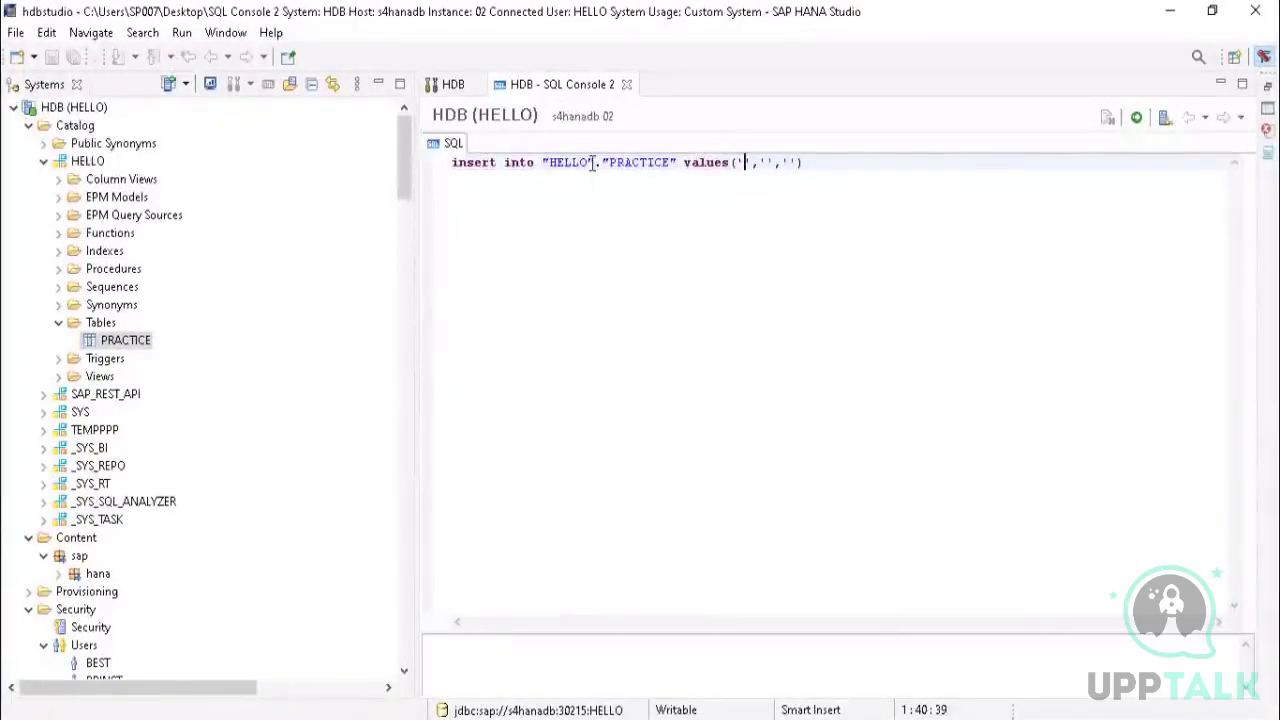
left_click(765, 164)
key("super+ctrl+o")
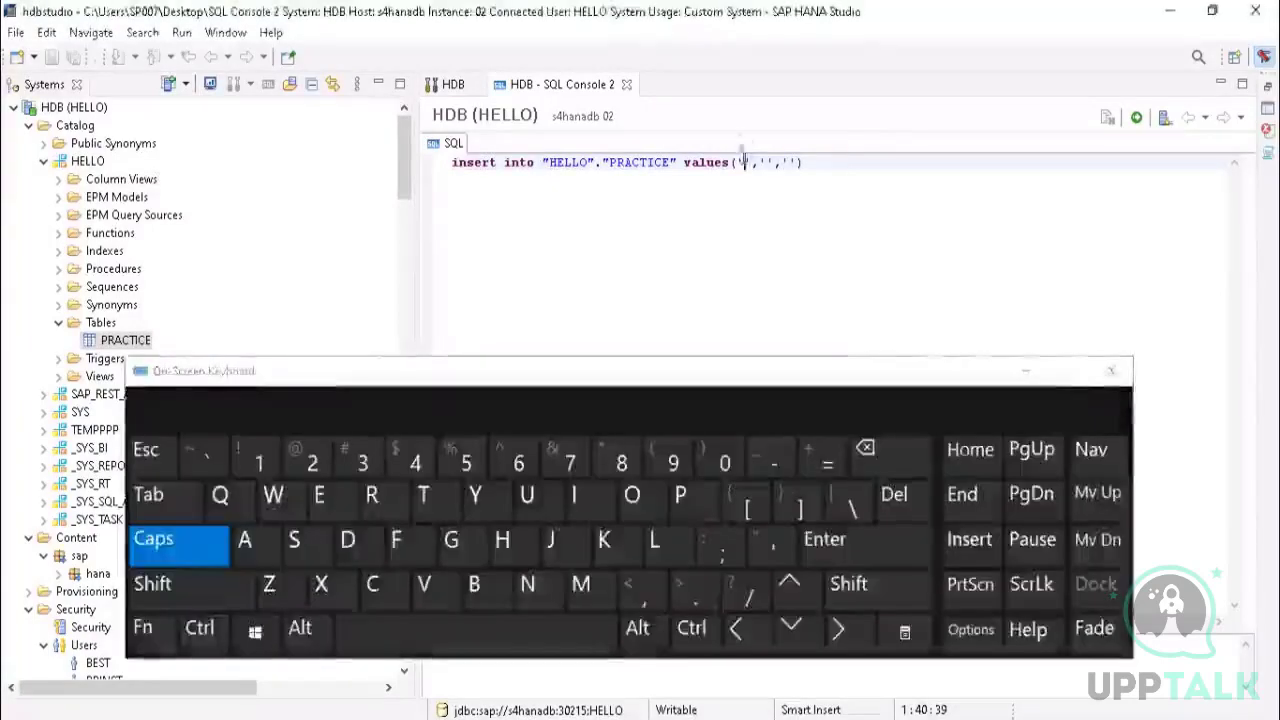
left_click(259, 458)
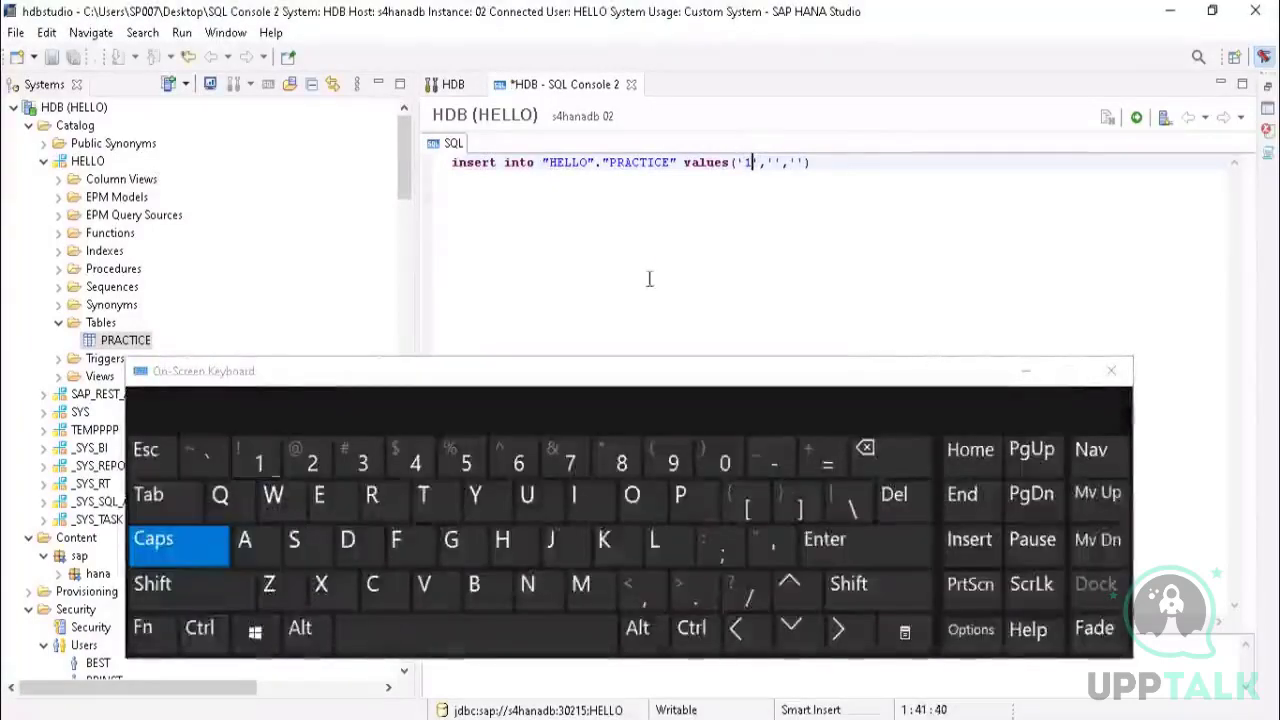
Step: Enter the person's name as the second value in the insert statement for the PRACTICE table
left_click(770, 162)
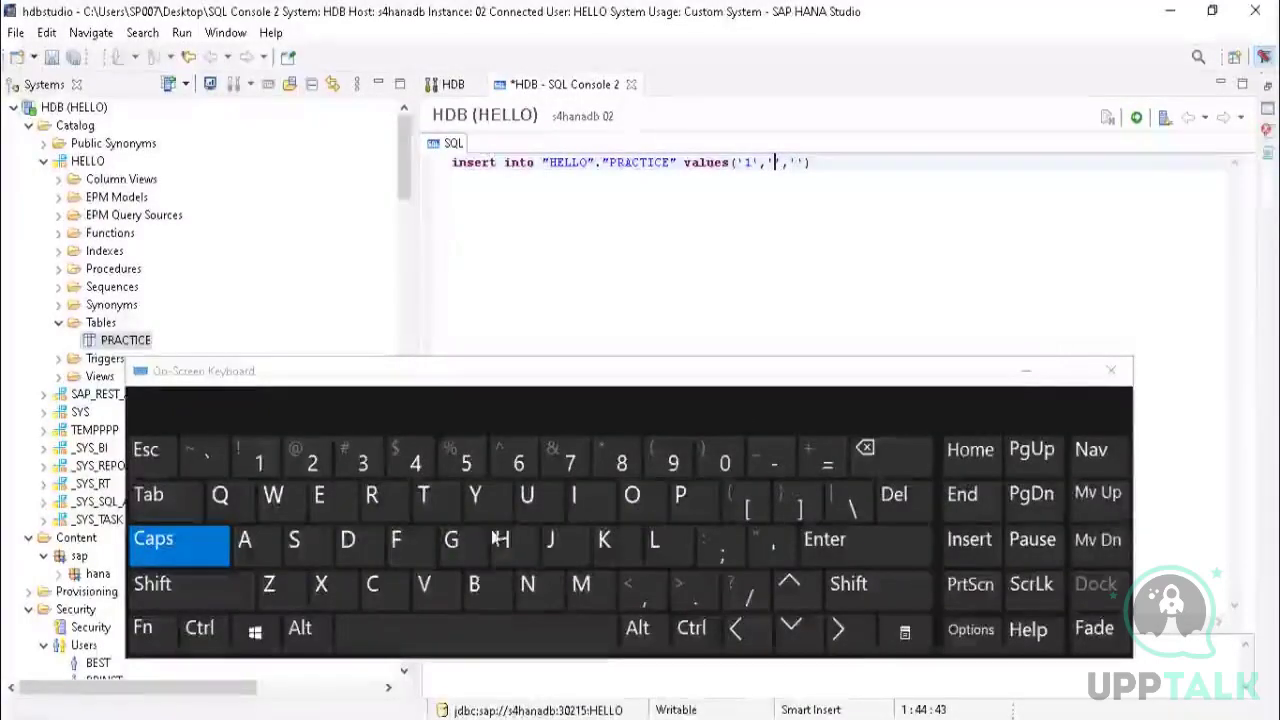
left_click(527, 584)
left_click(319, 494)
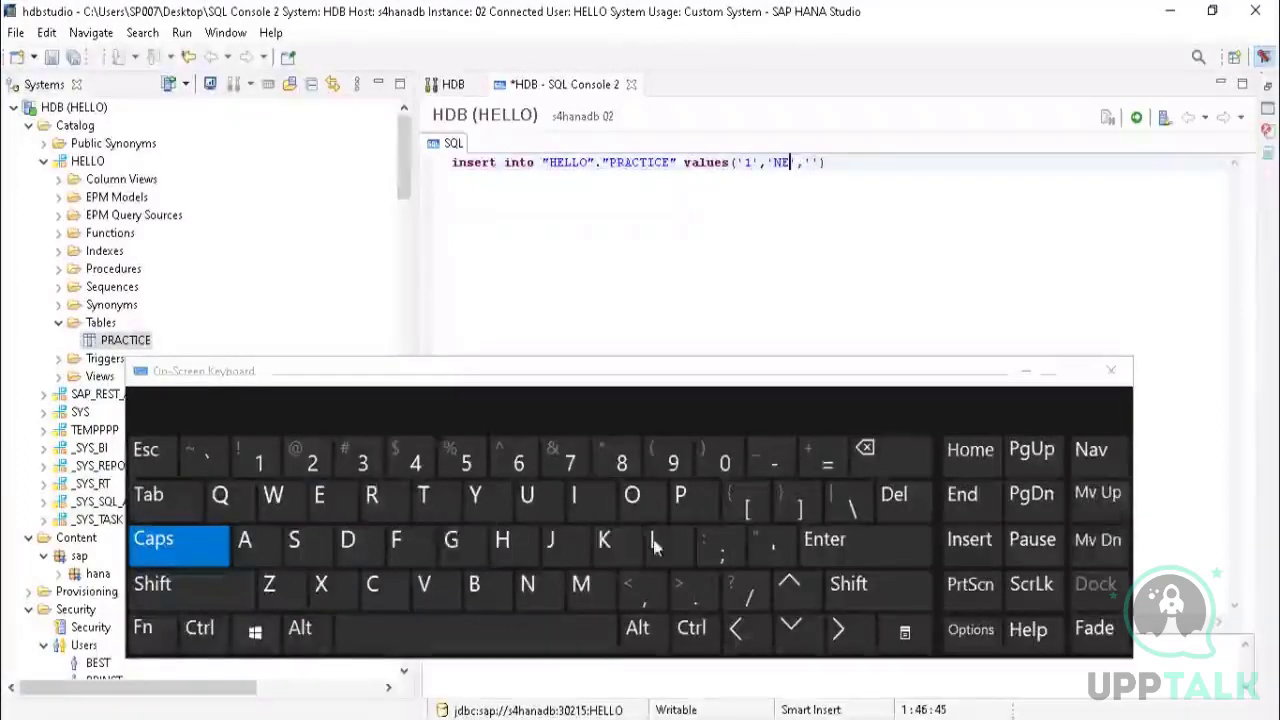
left_click(654, 540)
left_click(474, 584)
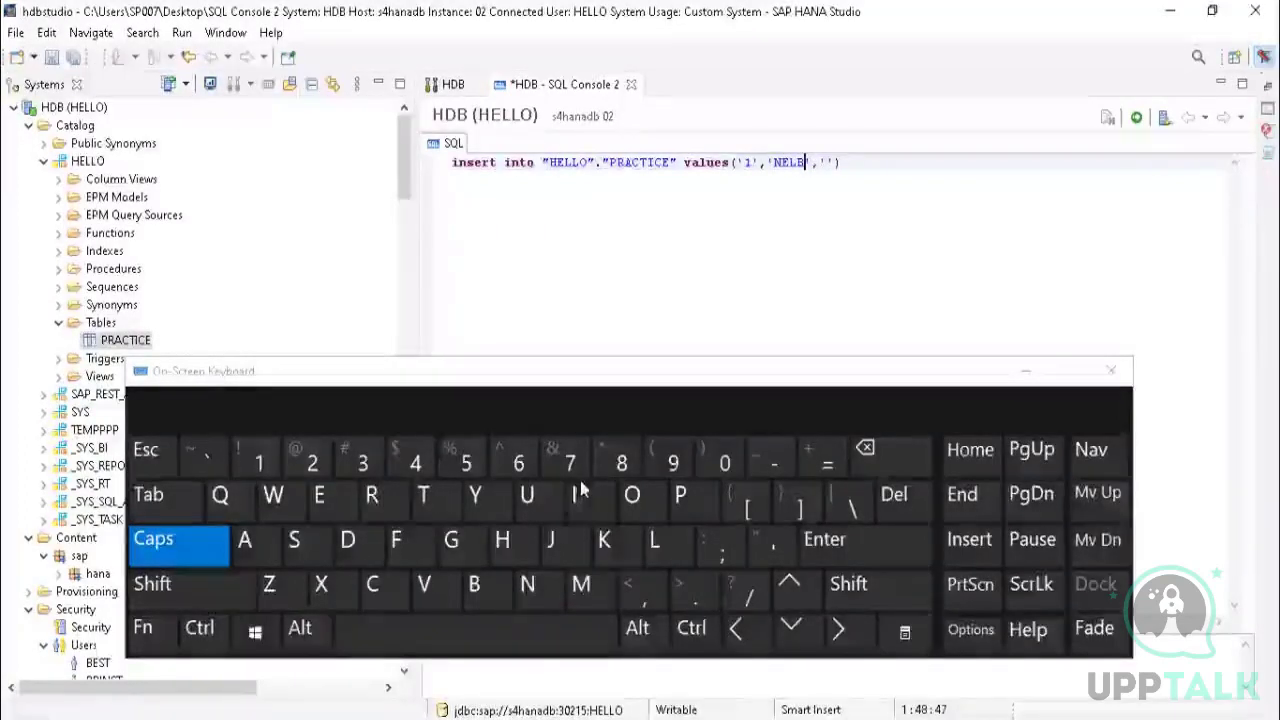
left_click(577, 494)
left_click(319, 494)
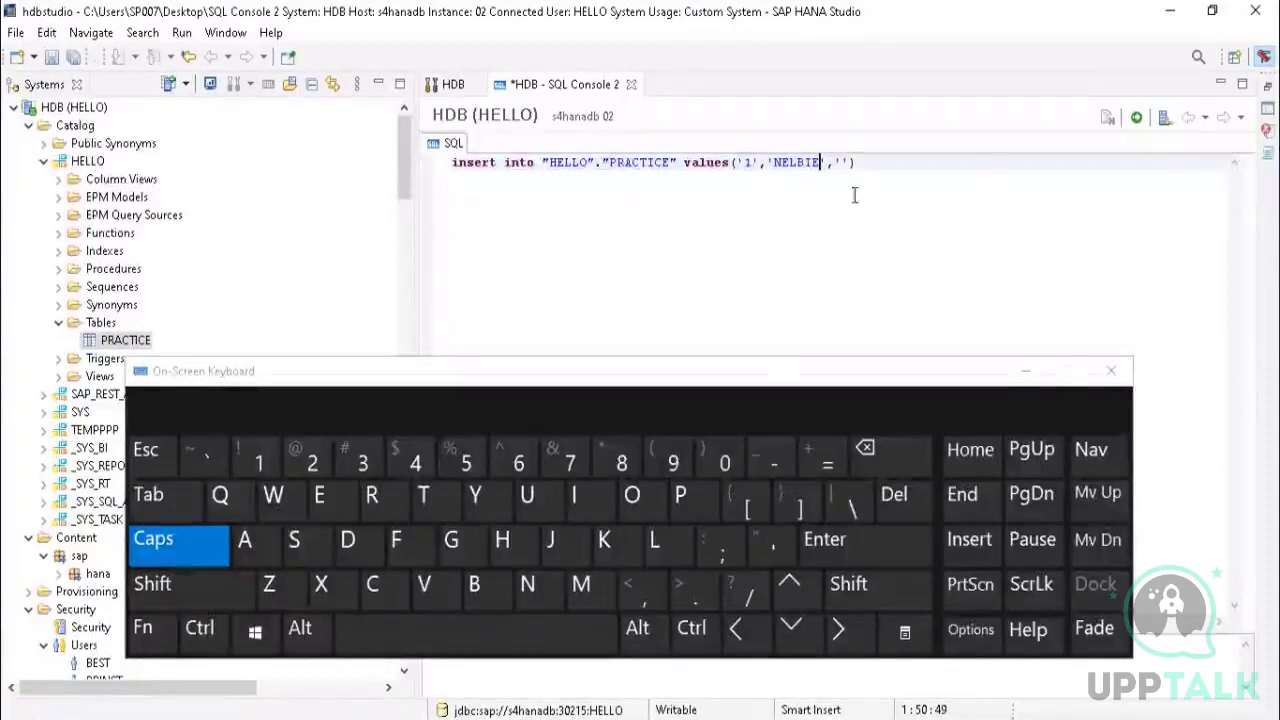
Step: Enter M as the third value, try to execute the insert statement, and read the execution message
left_click(843, 161)
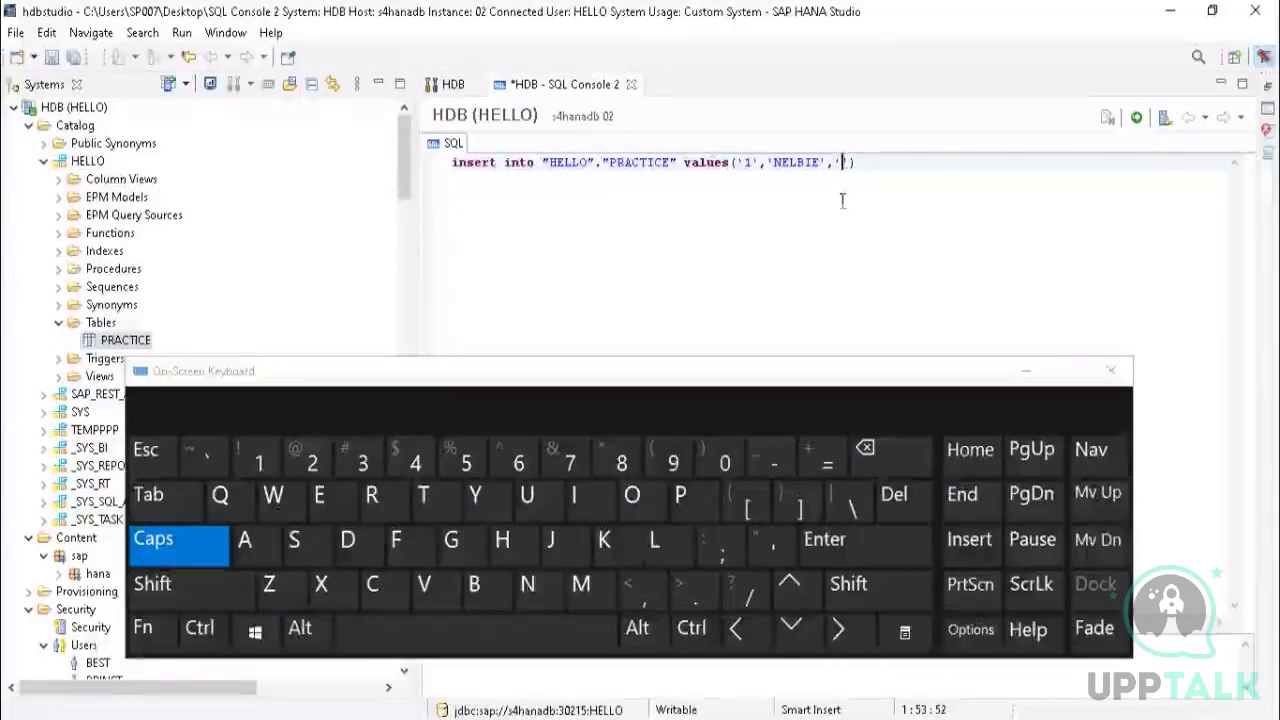
left_click(581, 584)
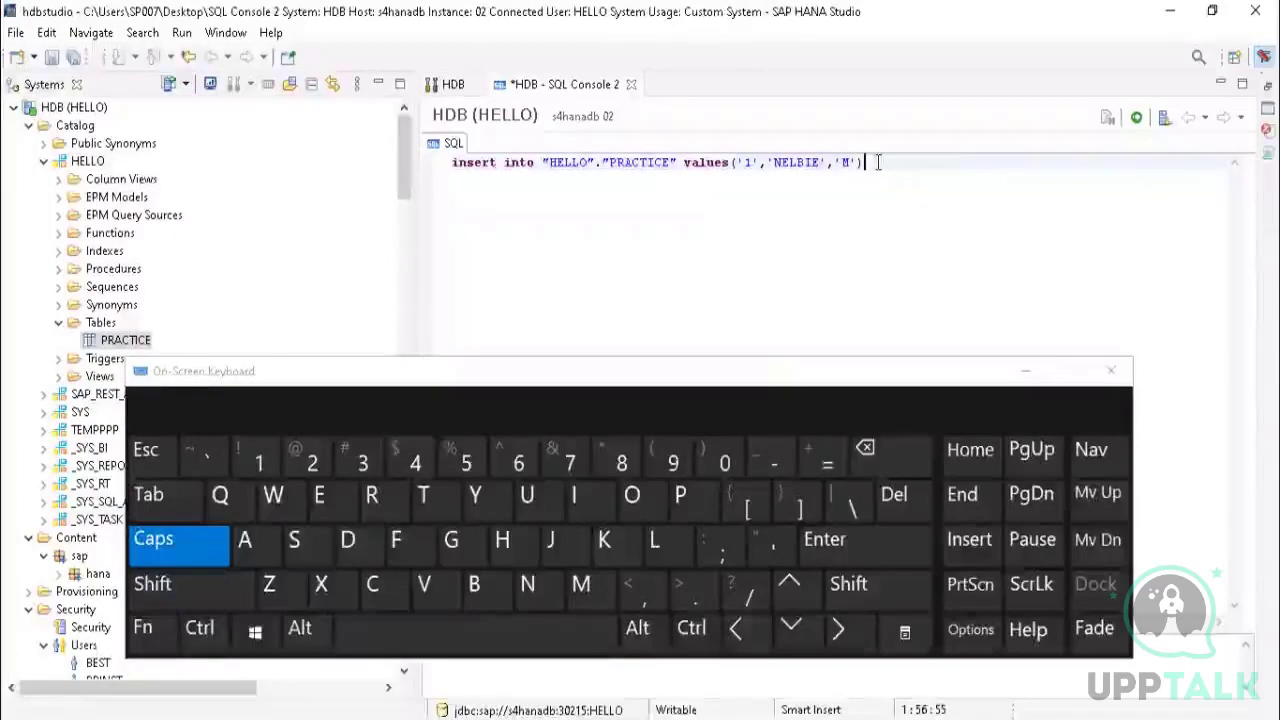
left_click(1136, 117)
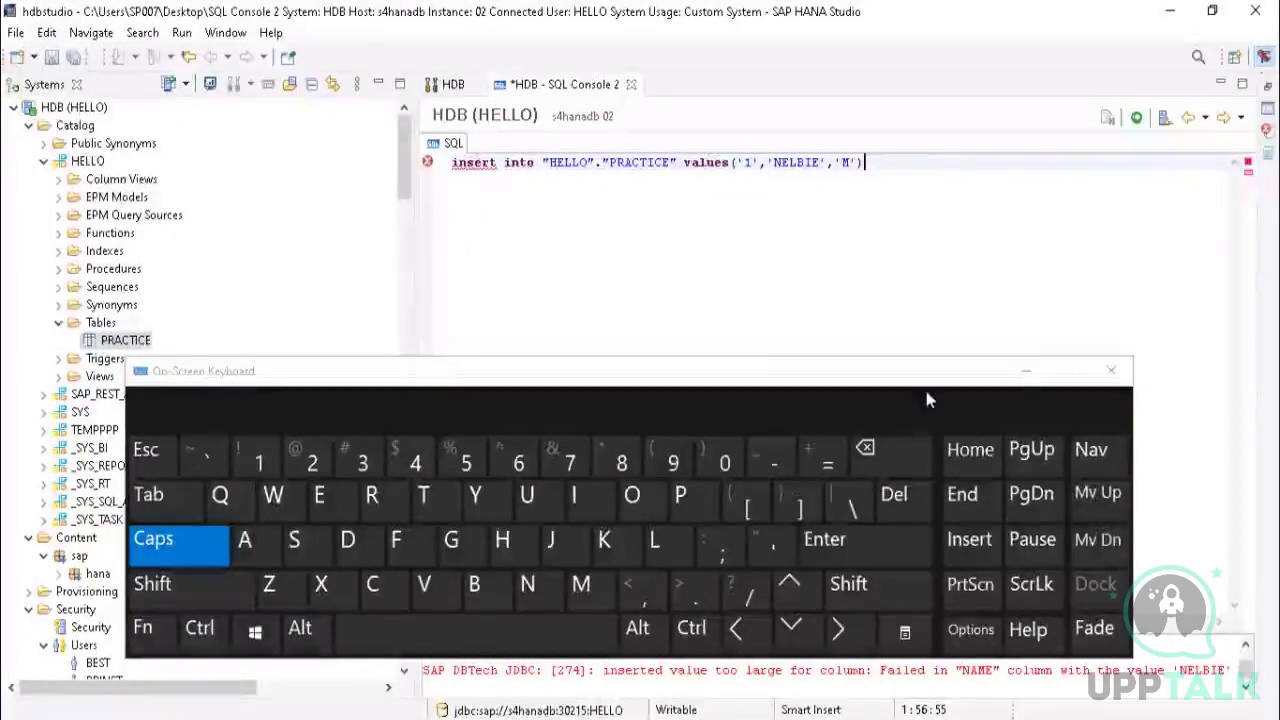
left_click(1022, 372)
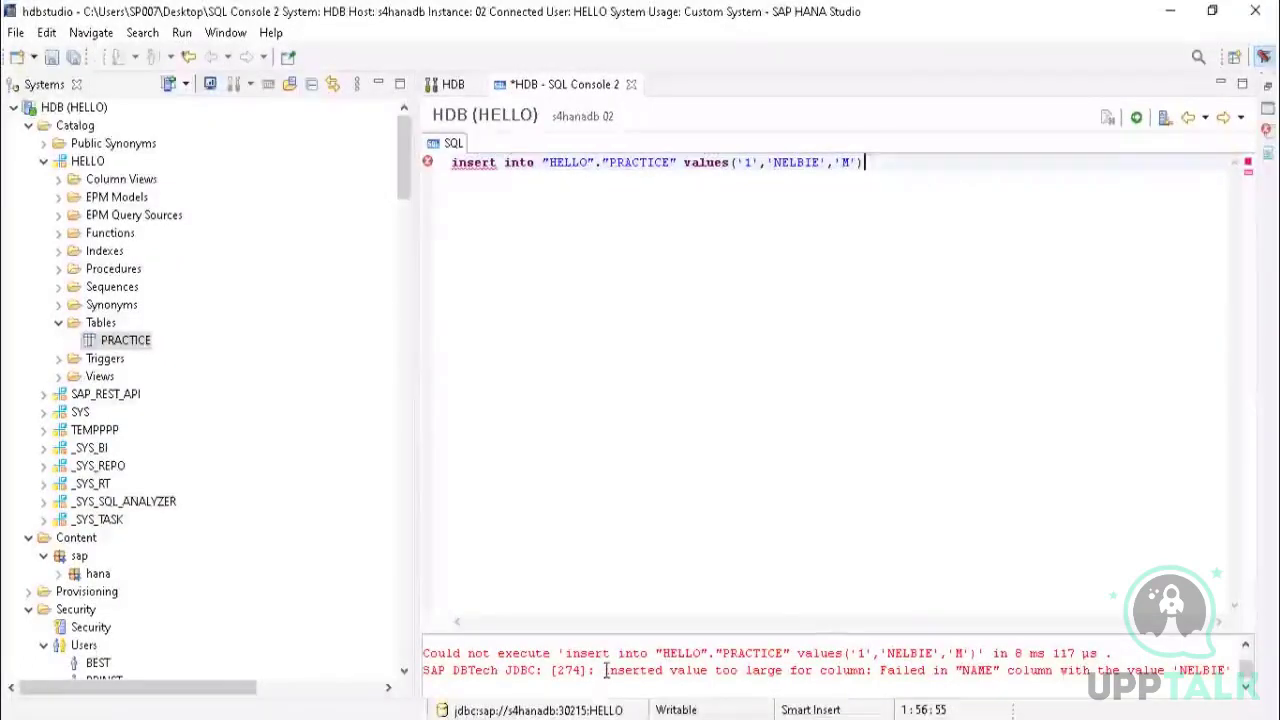
left_click_drag(604, 670, 1180, 706)
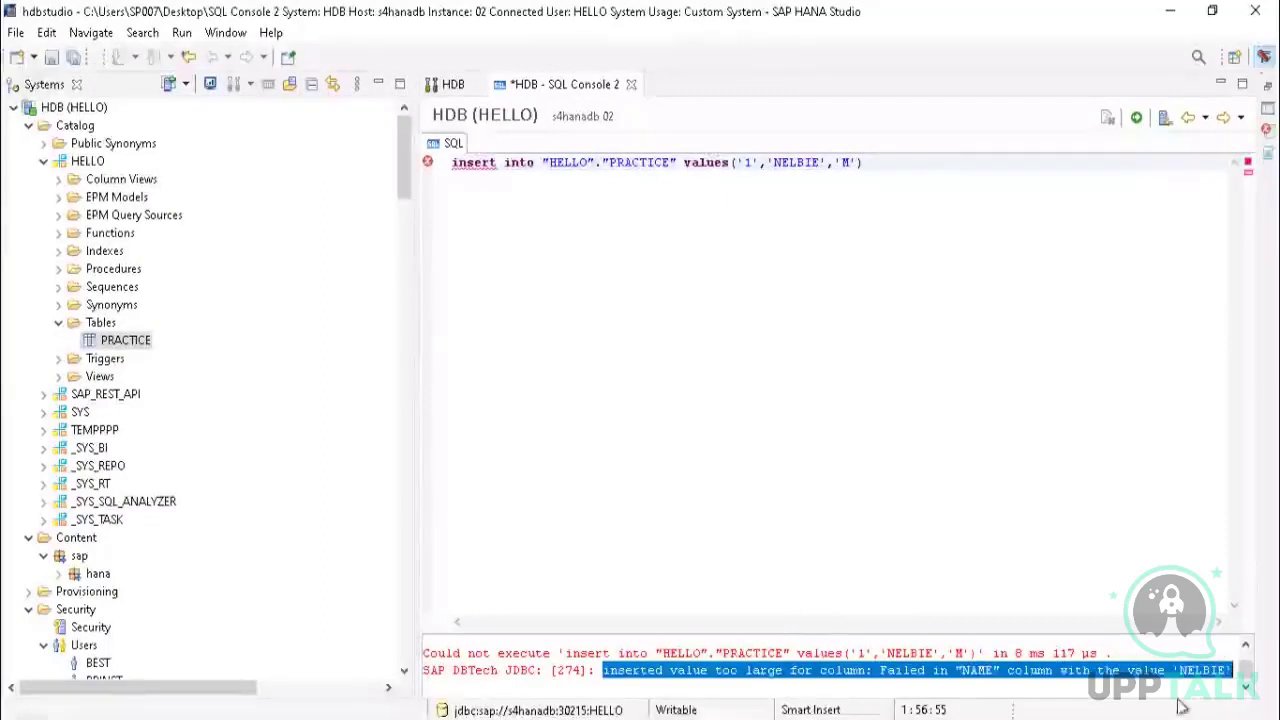
left_click(1130, 681)
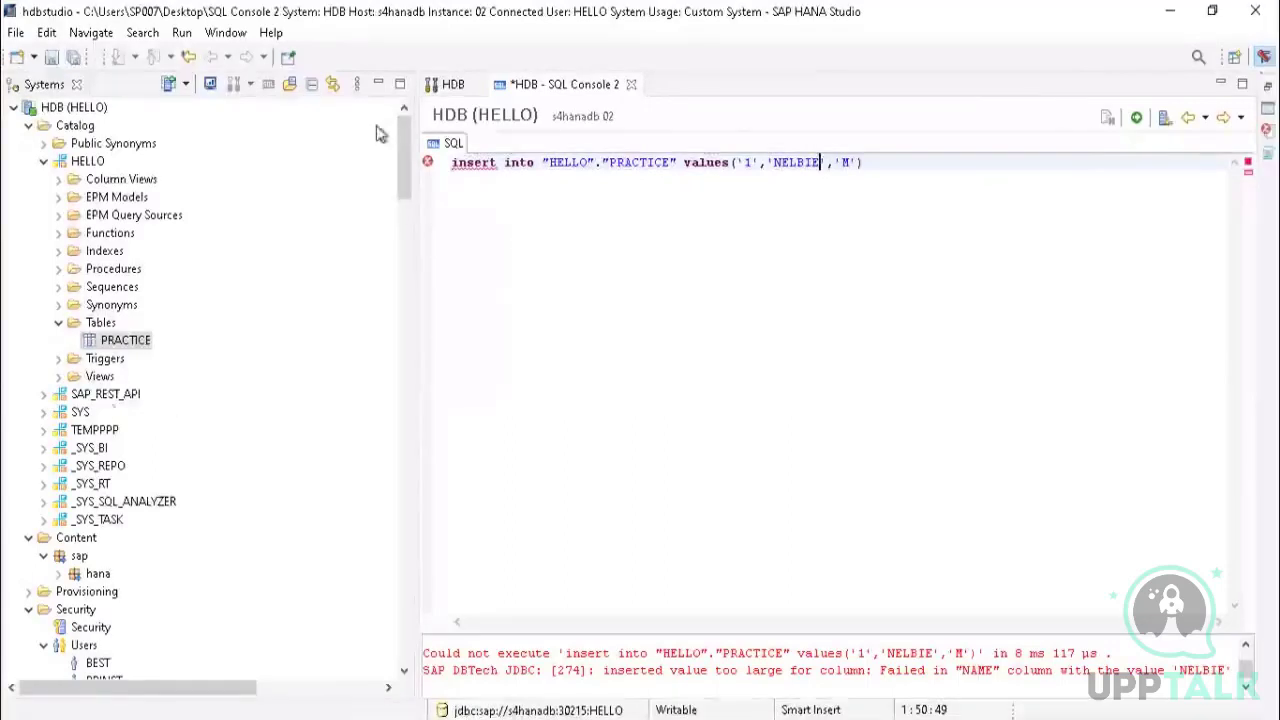
Step: Open the definition of the PRACTICE table, examine the data types and dimensions of its columns, and close it
right_click(113, 345)
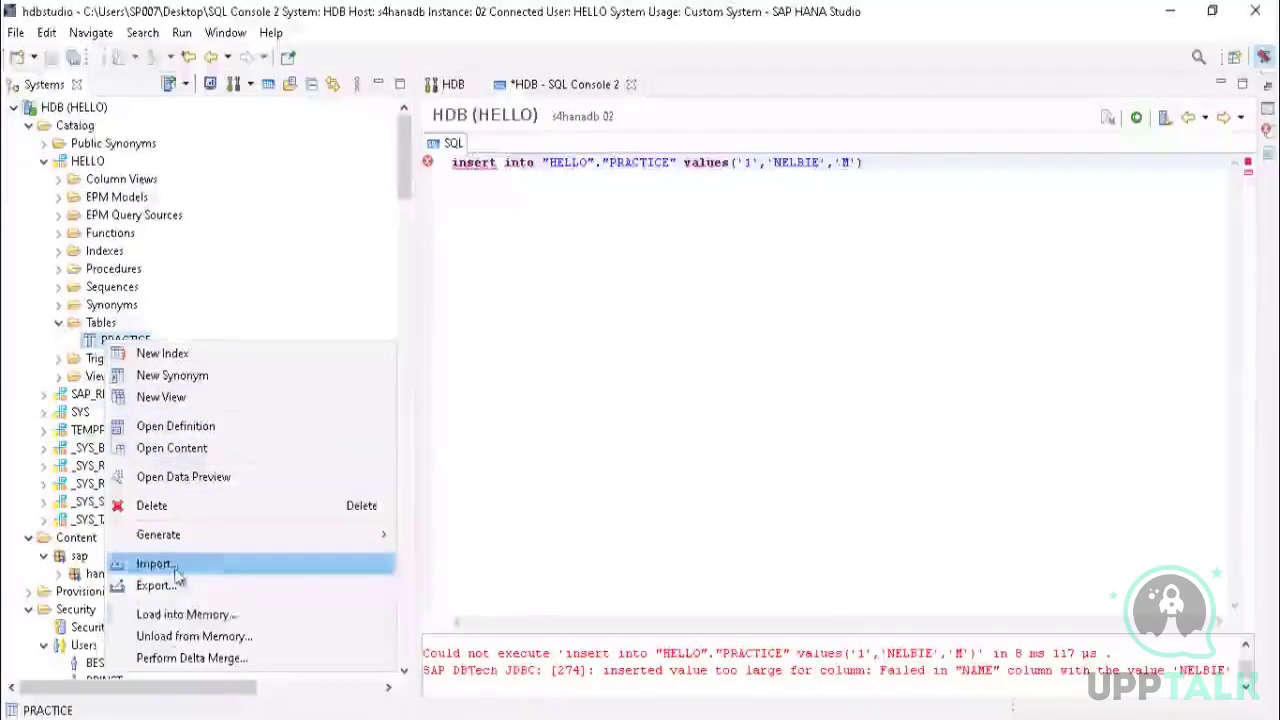
left_click(175, 426)
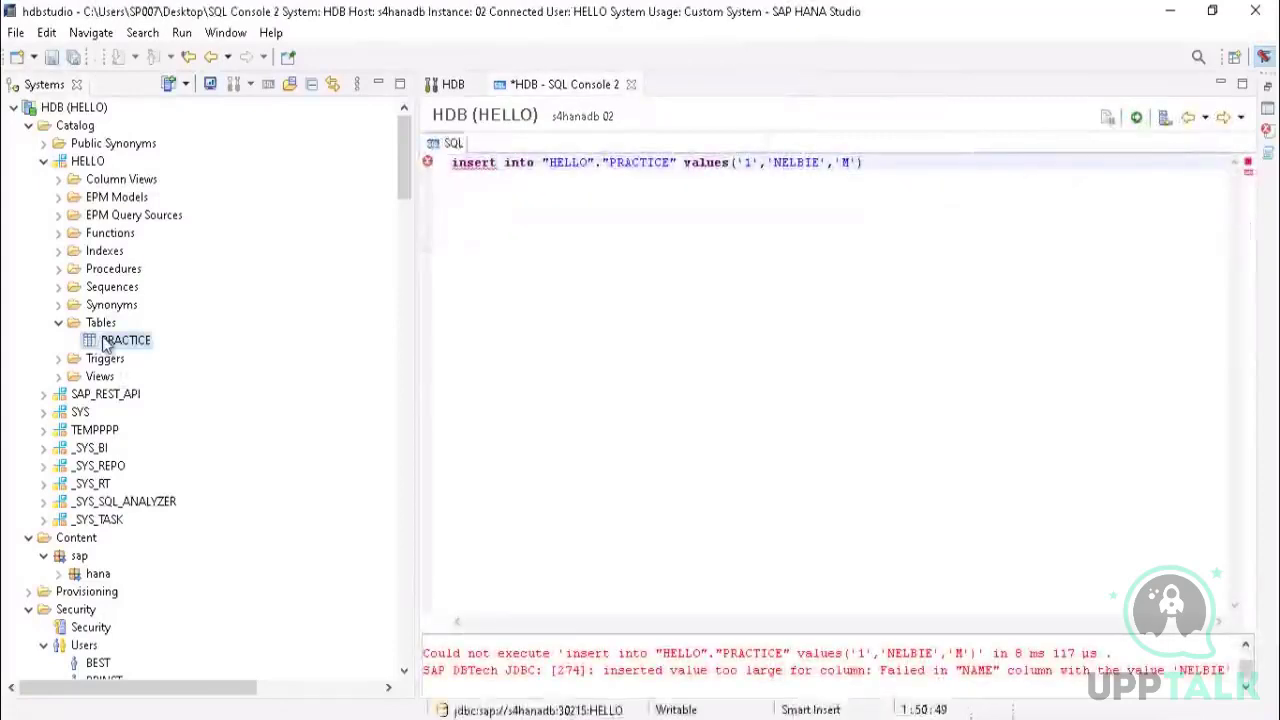
right_click(107, 344)
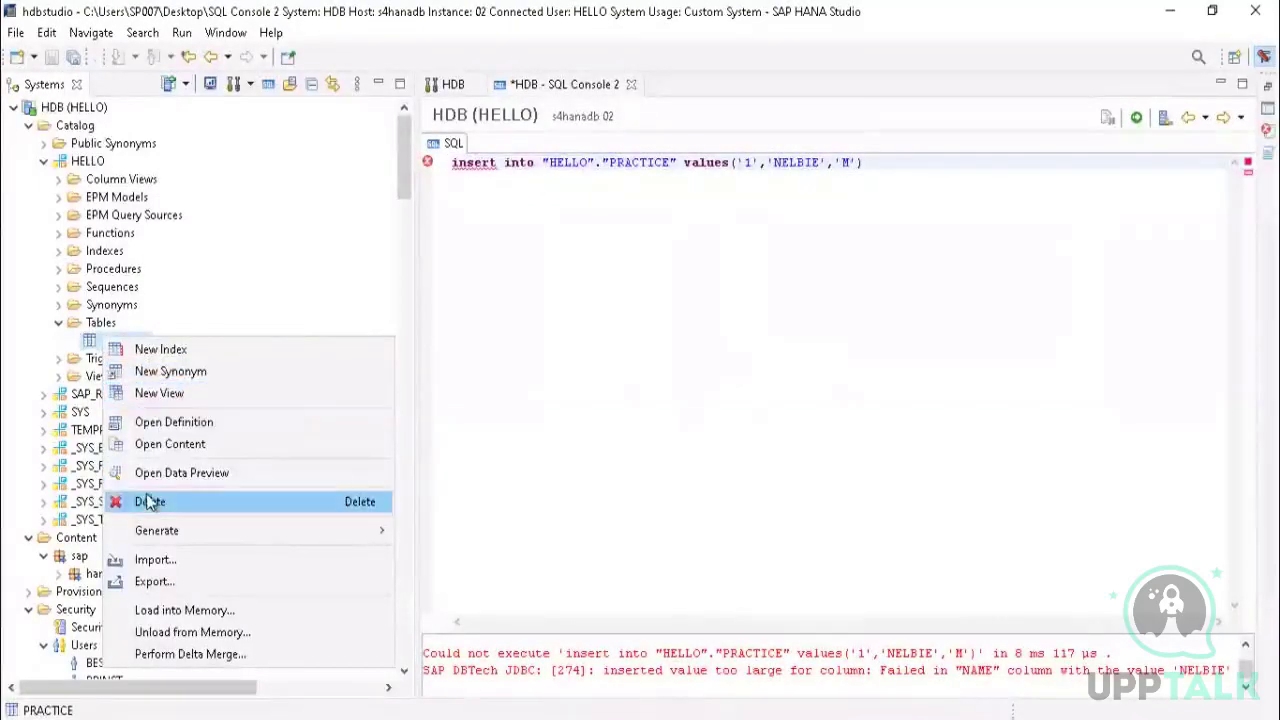
left_click(175, 424)
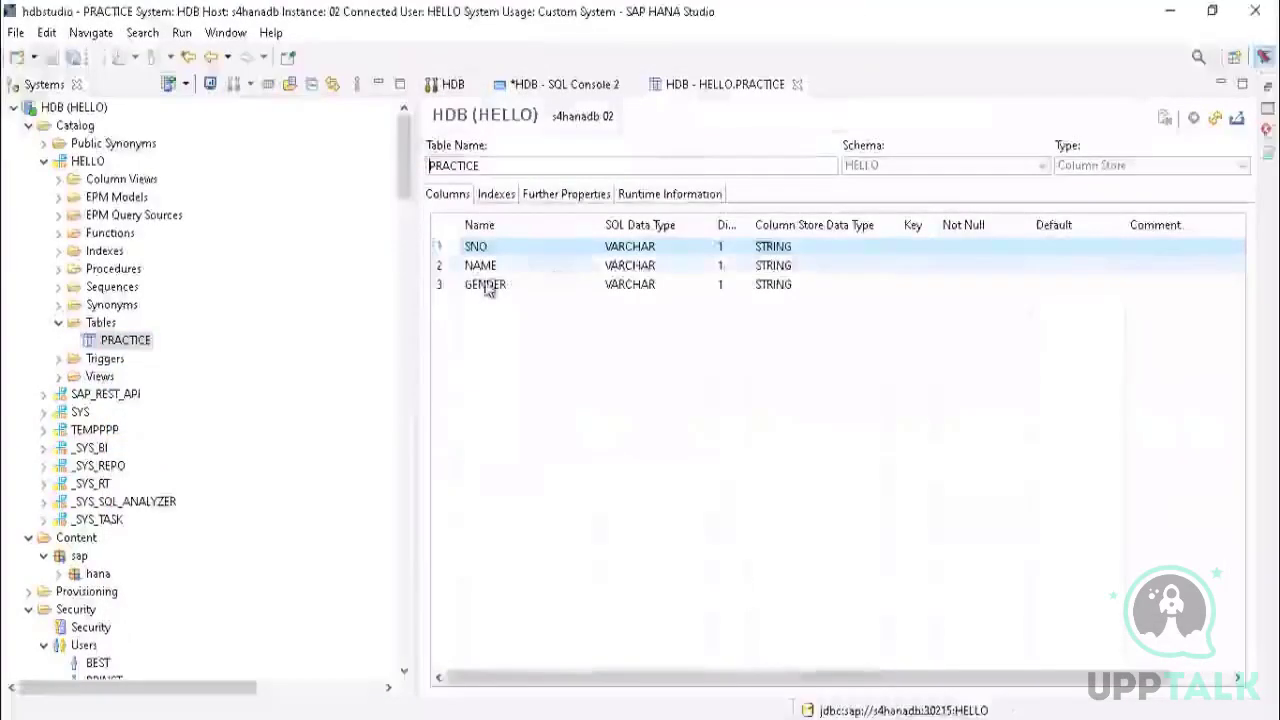
left_click(486, 284)
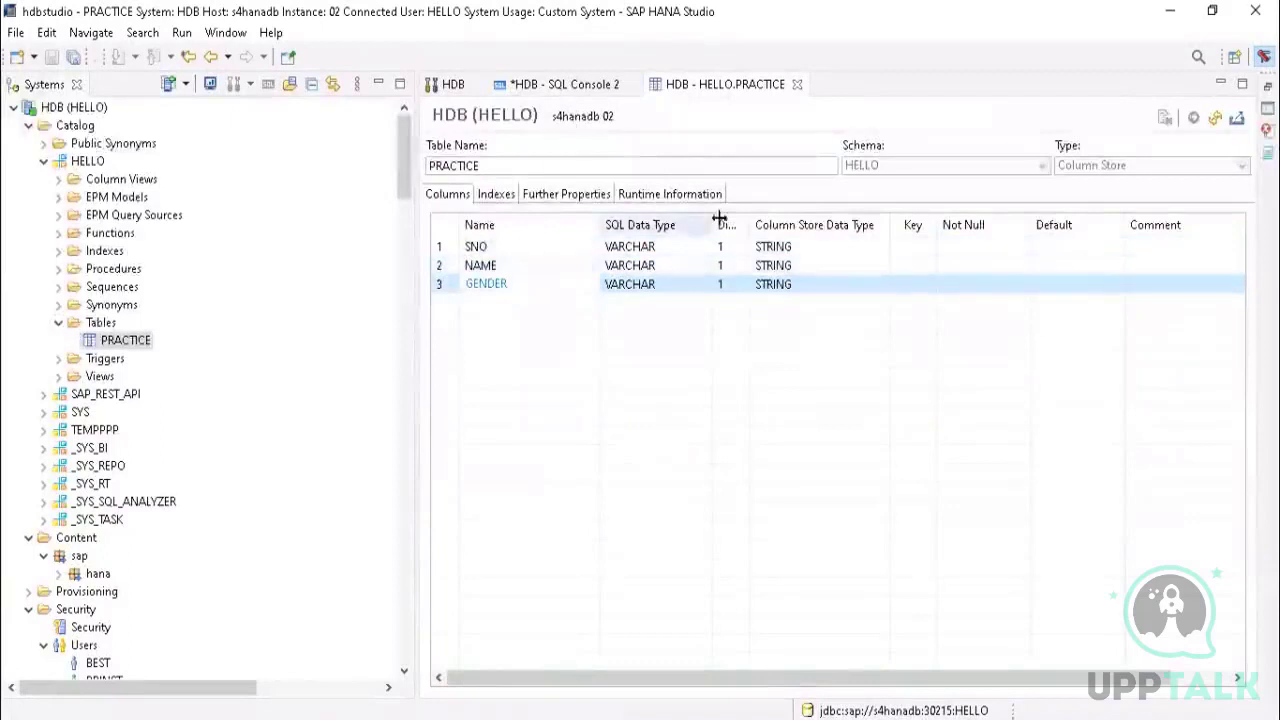
left_click_drag(743, 224, 800, 224)
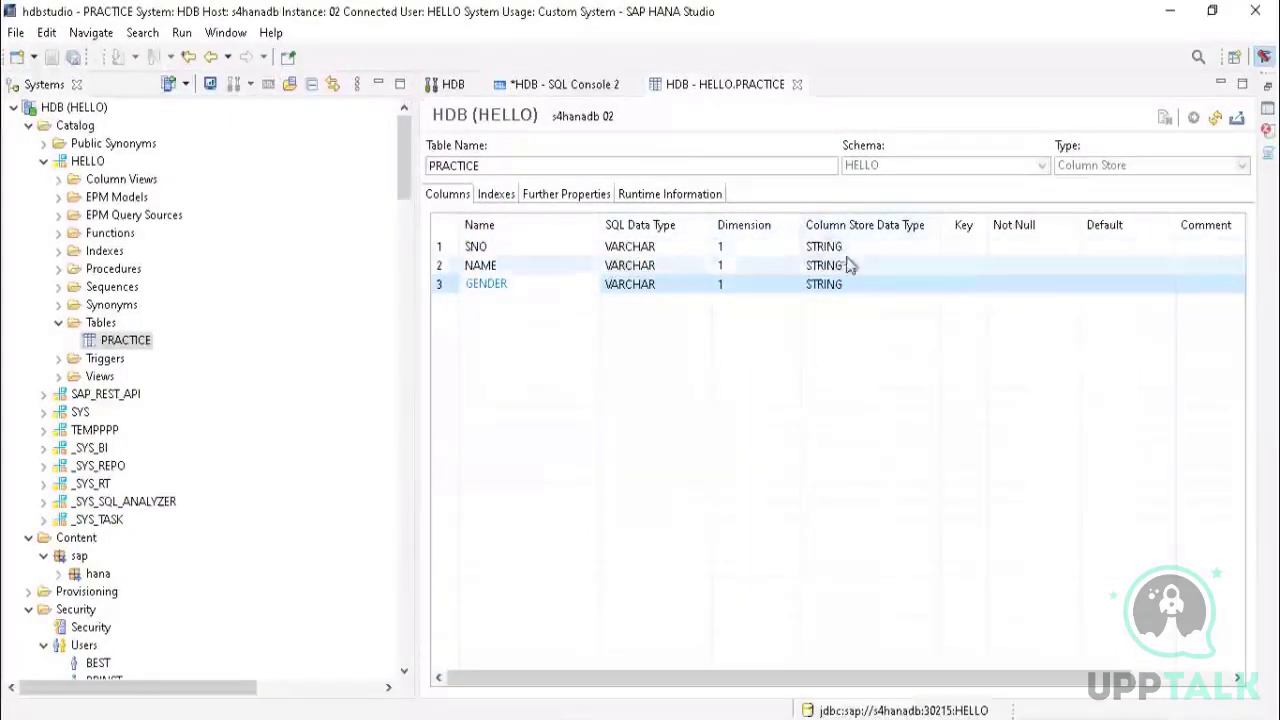
left_click(818, 268)
left_click(823, 246)
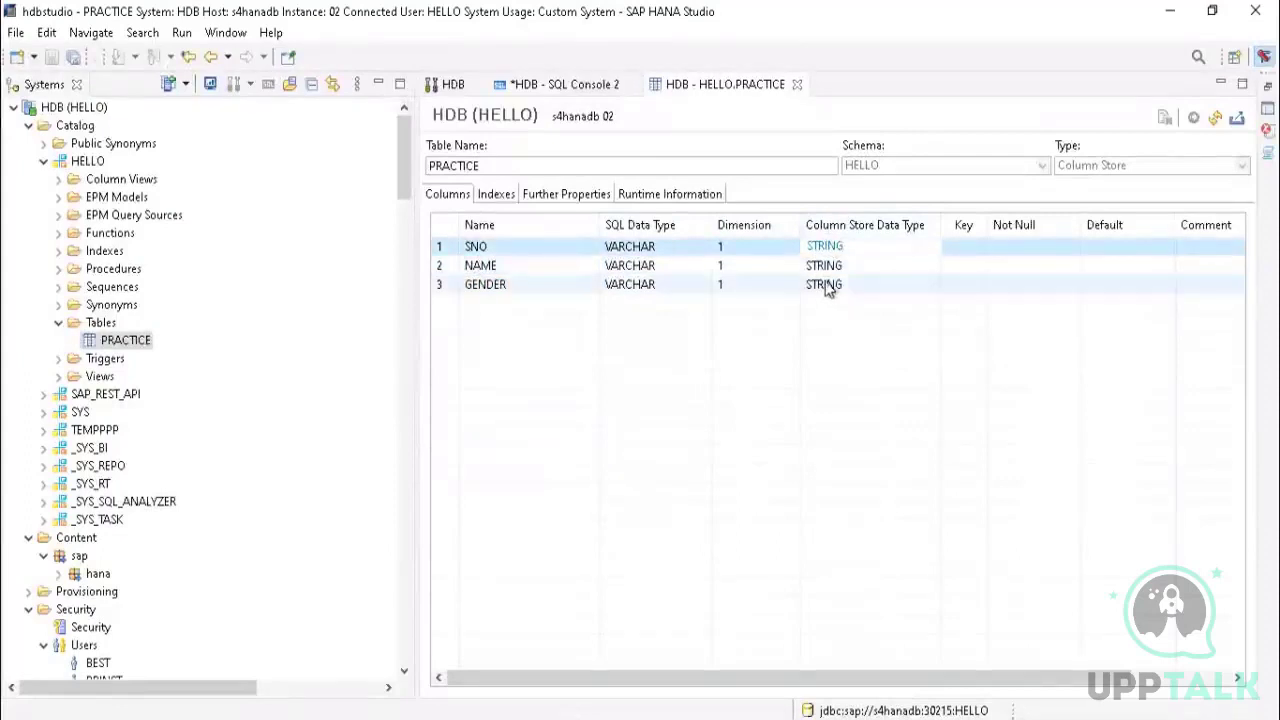
left_click(737, 246)
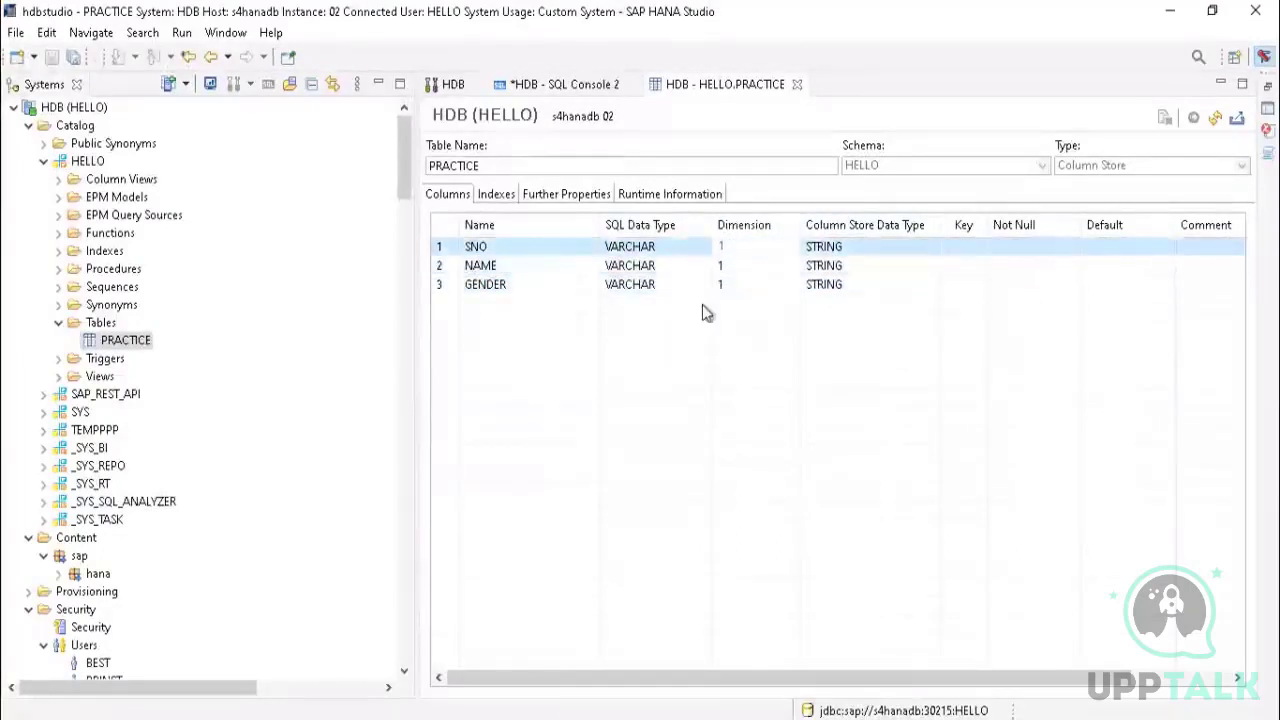
left_click(724, 286)
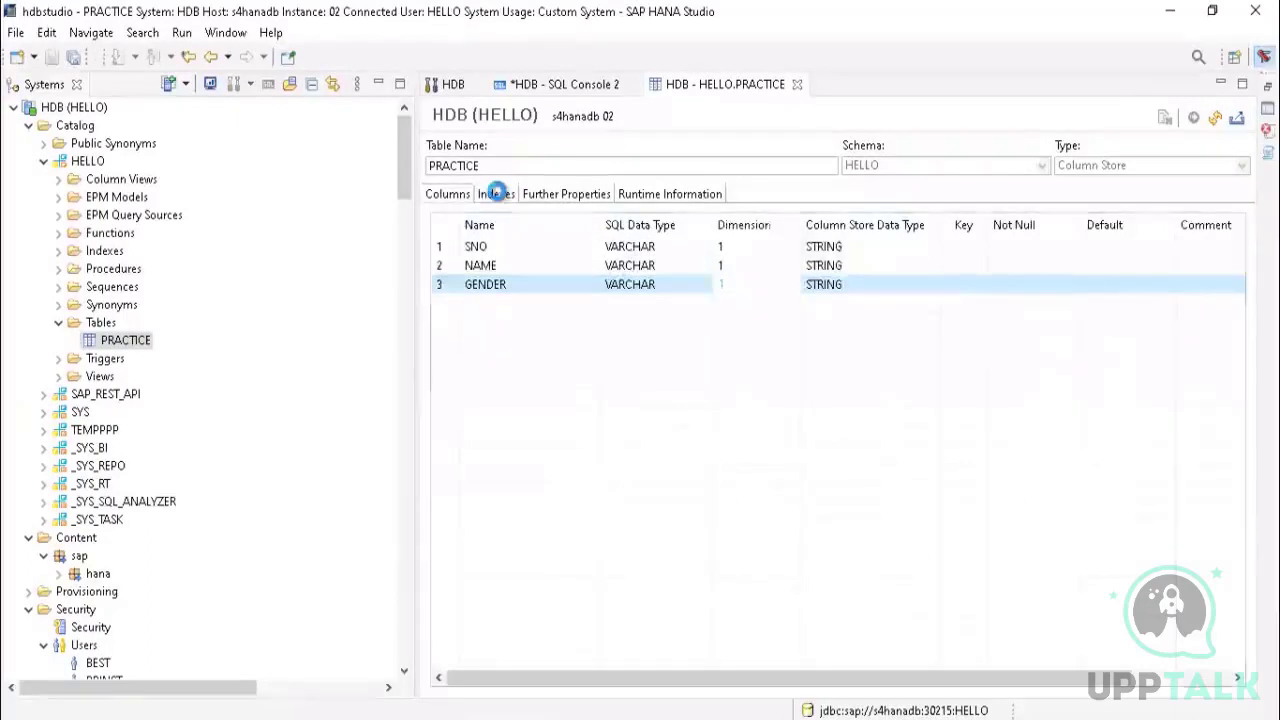
left_click(497, 194)
left_click(447, 194)
left_click(798, 84)
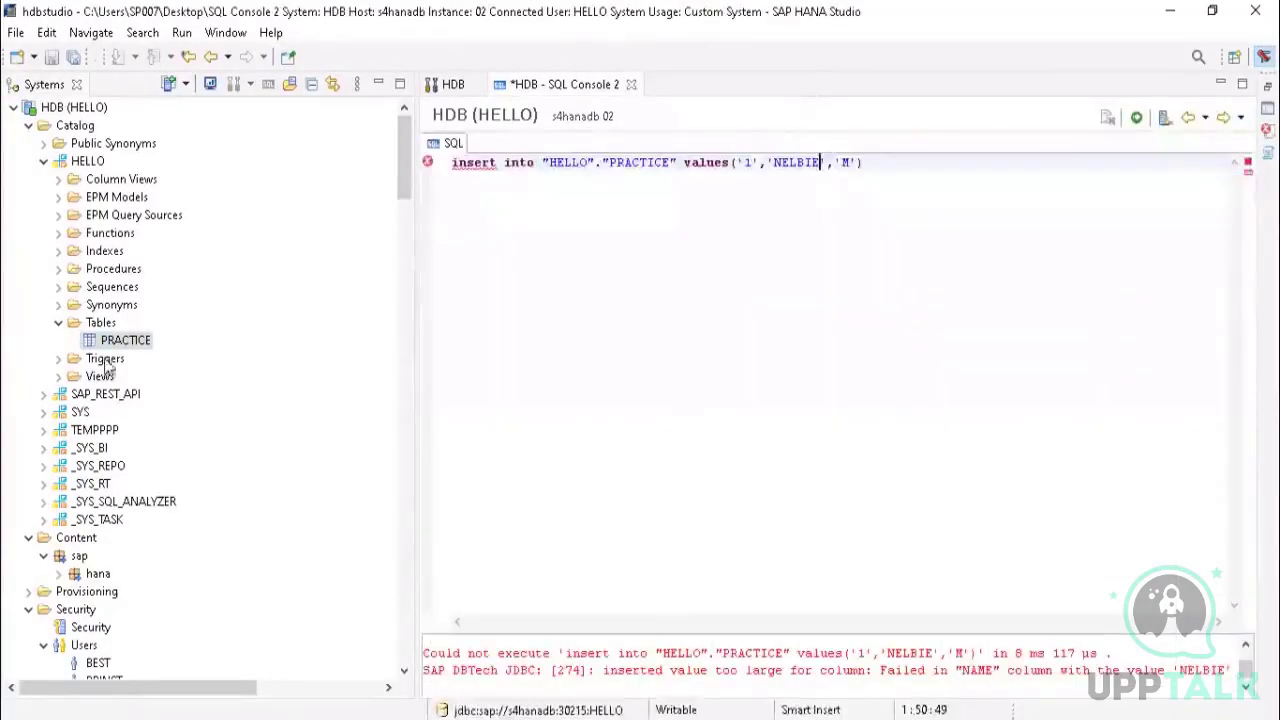
Step: View the content of the PRACTICE table and close it
right_click(123, 344)
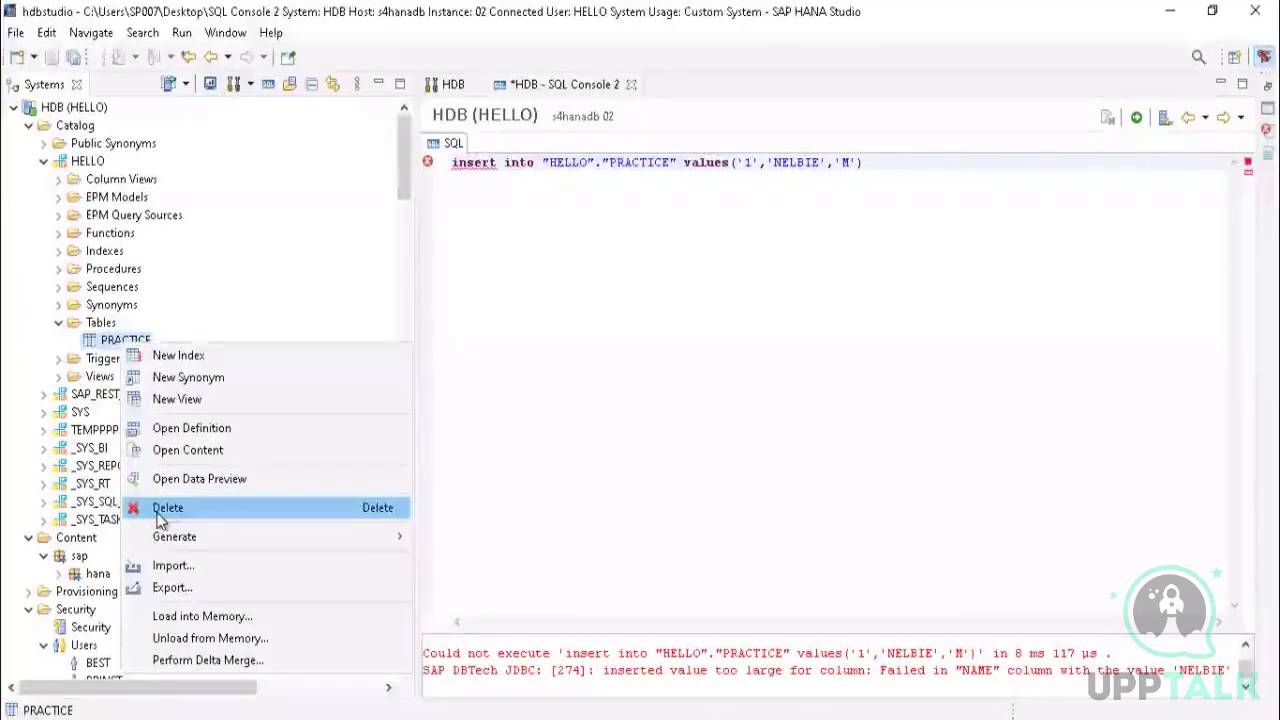
left_click(185, 451)
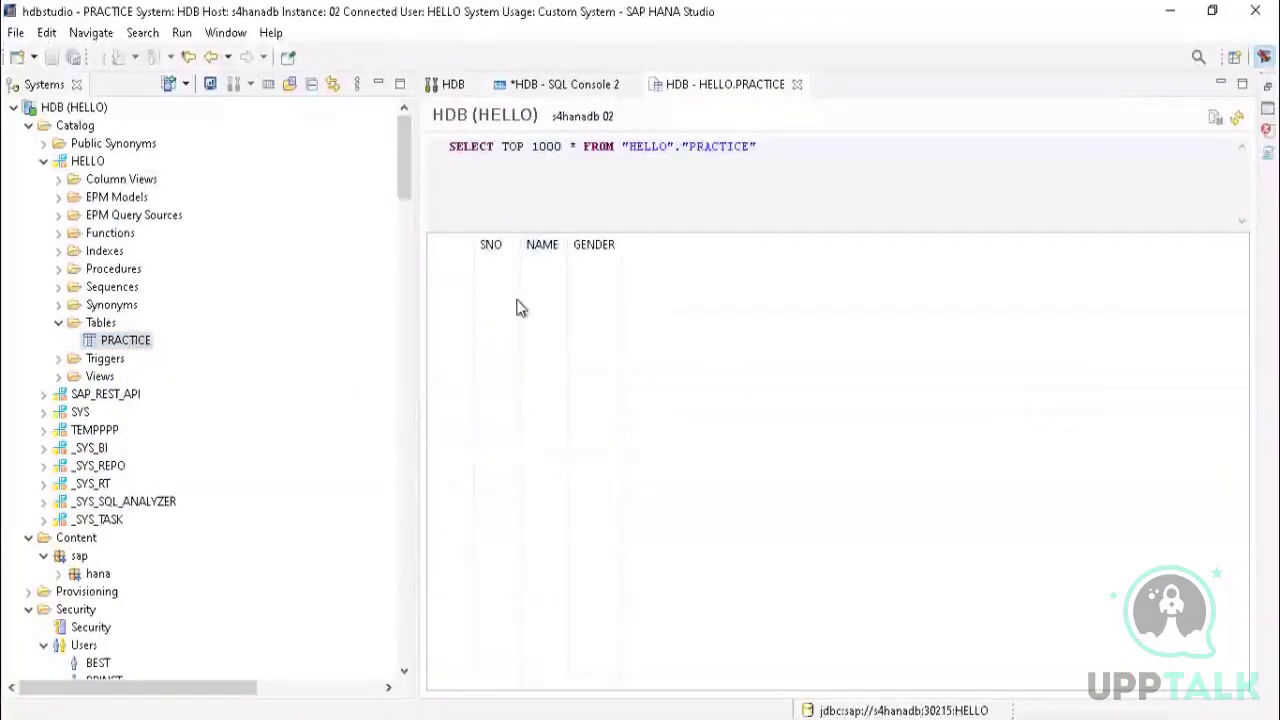
left_click(798, 85)
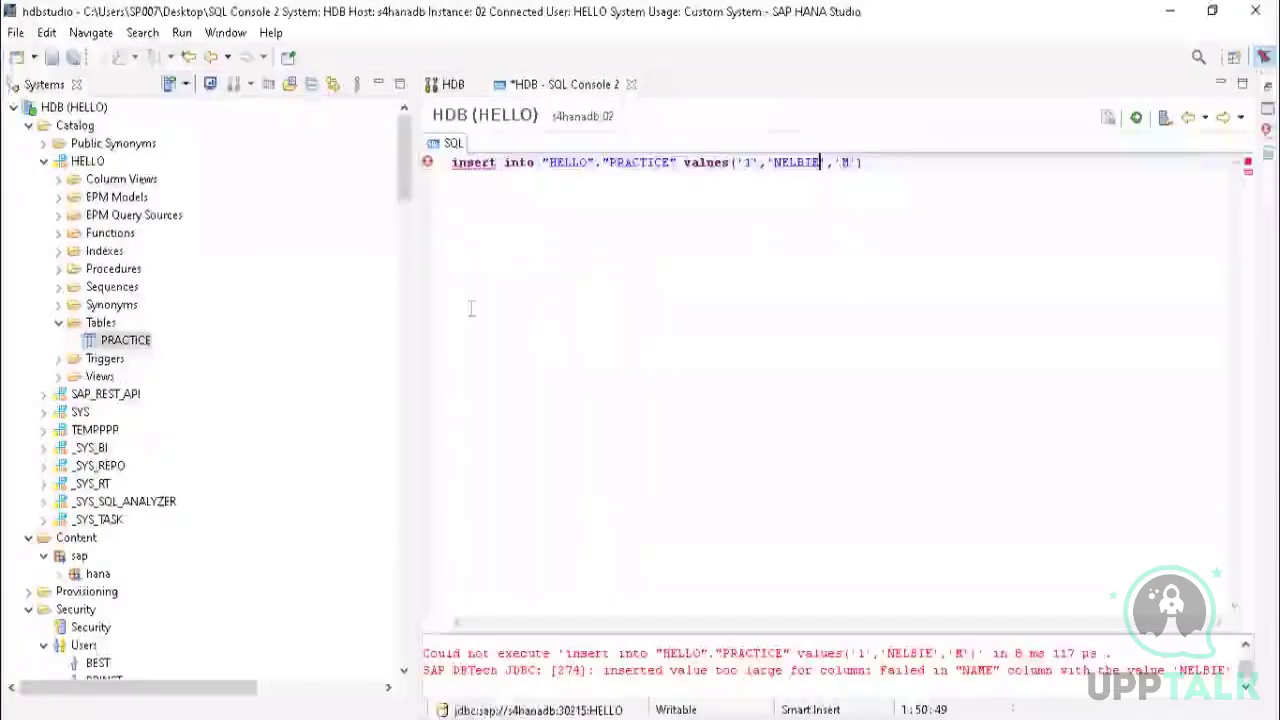
right_click(105, 347)
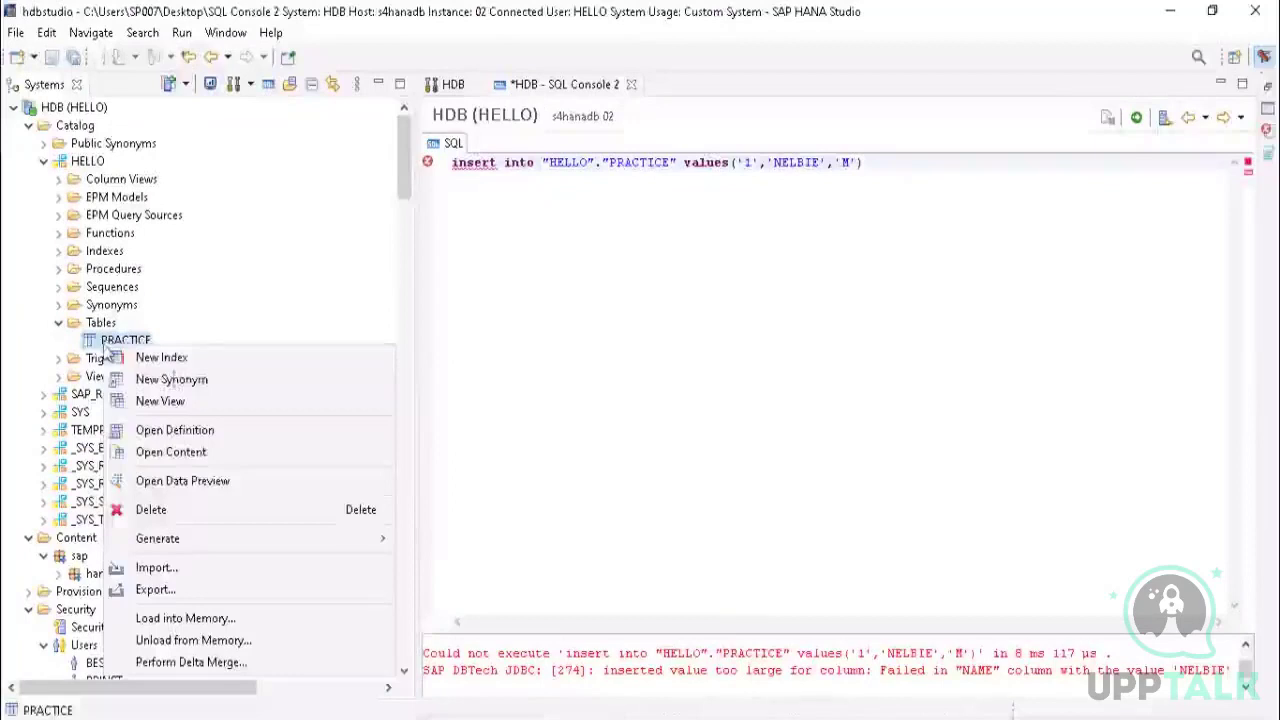
left_click(186, 405)
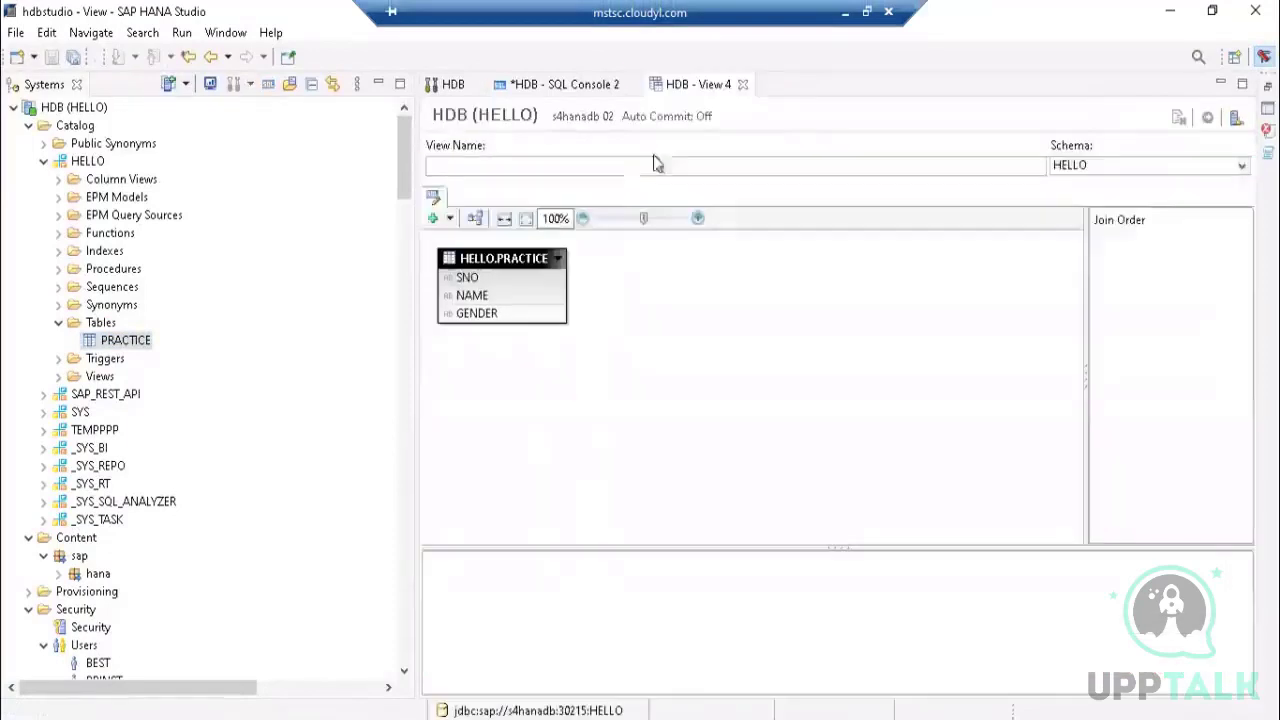
left_click(742, 86)
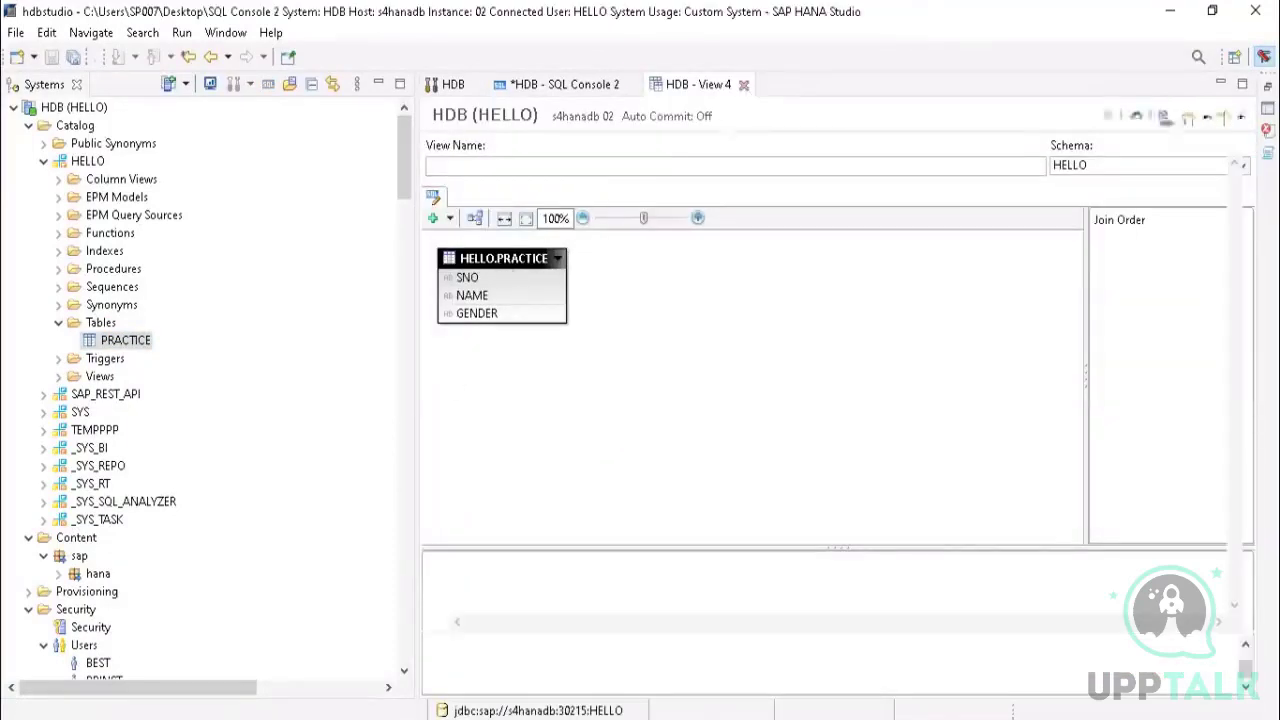
Step: Delete the PRACTICE table from the HELLO schema and close SQL Console 2 without saving
right_click(113, 346)
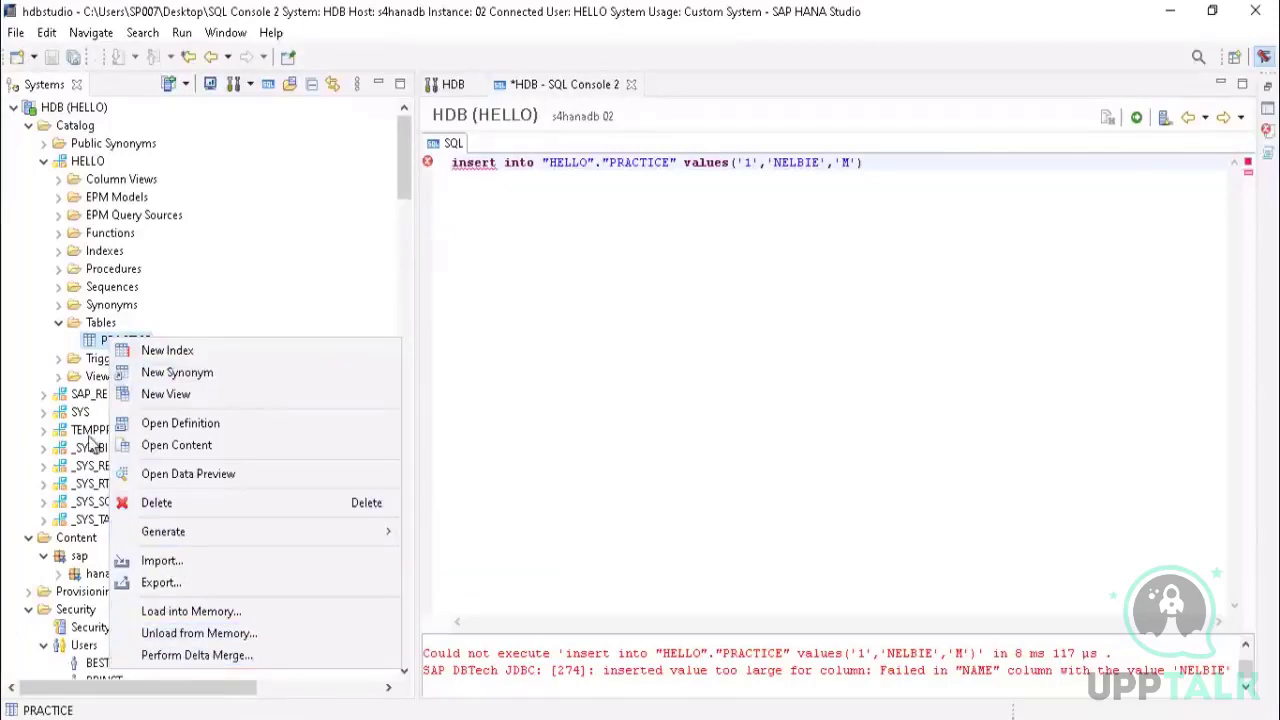
left_click(157, 502)
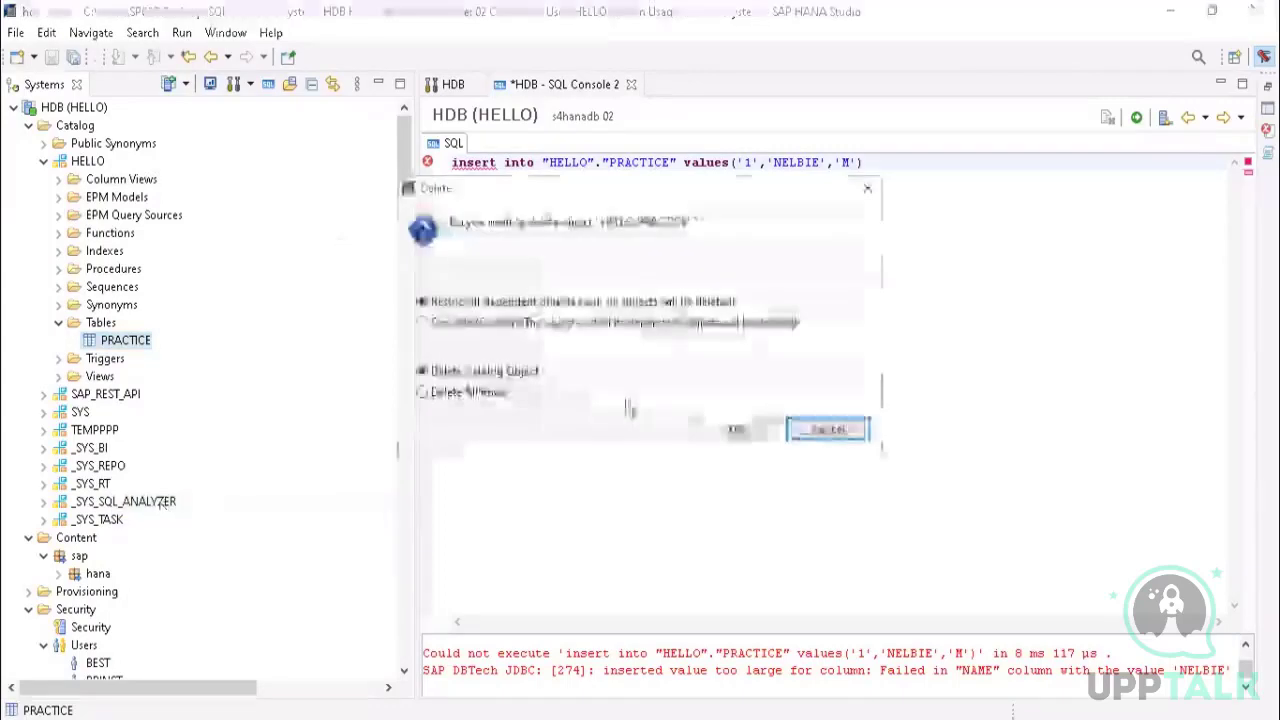
left_click(737, 429)
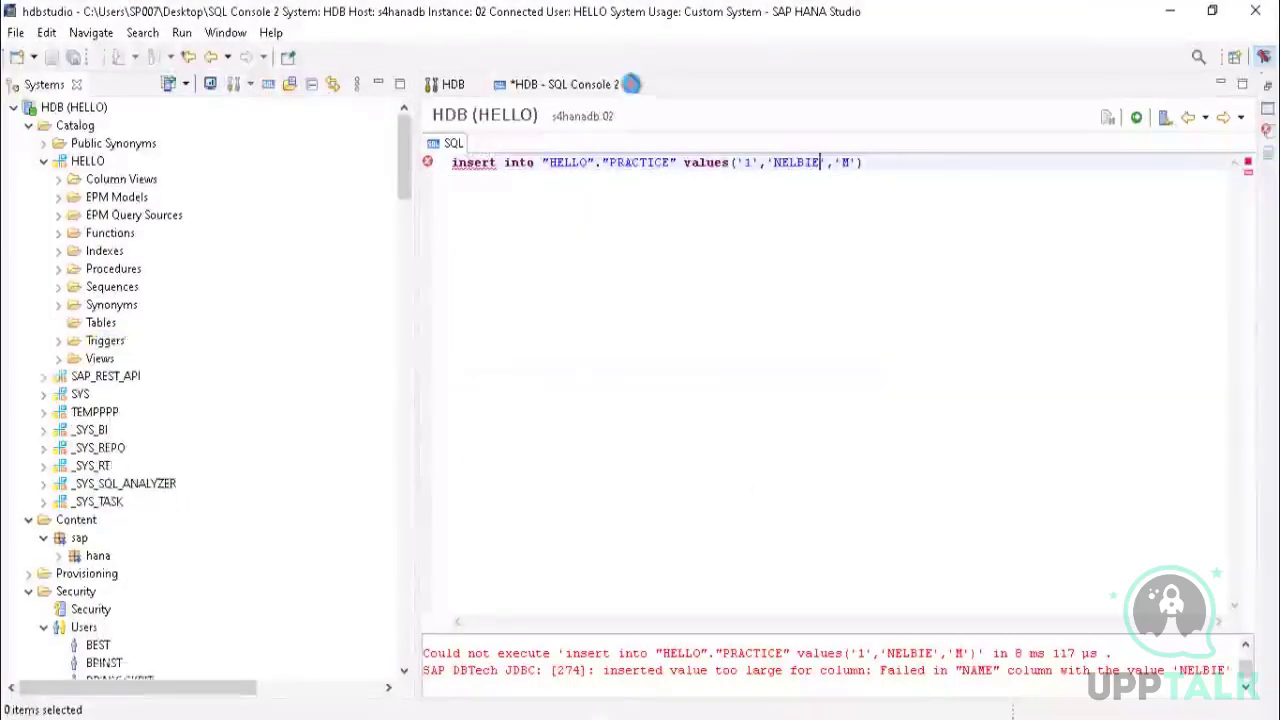
key("ctrl+w")
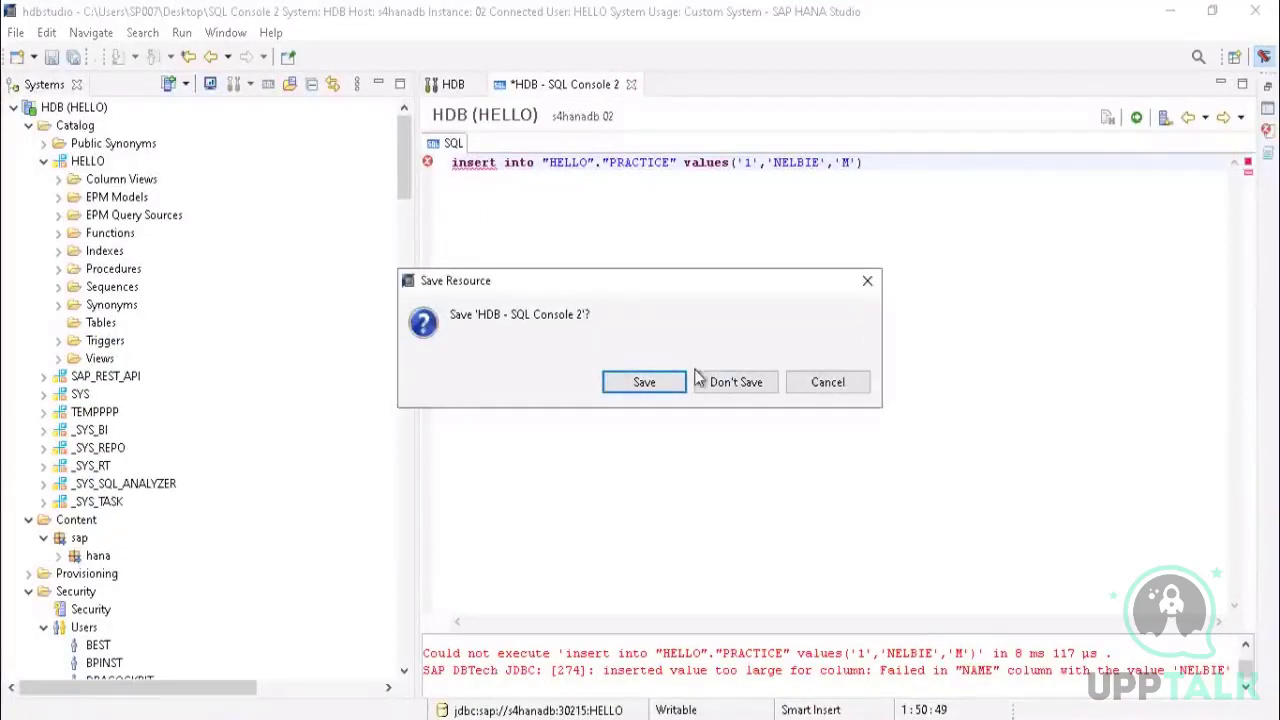
left_click(721, 386)
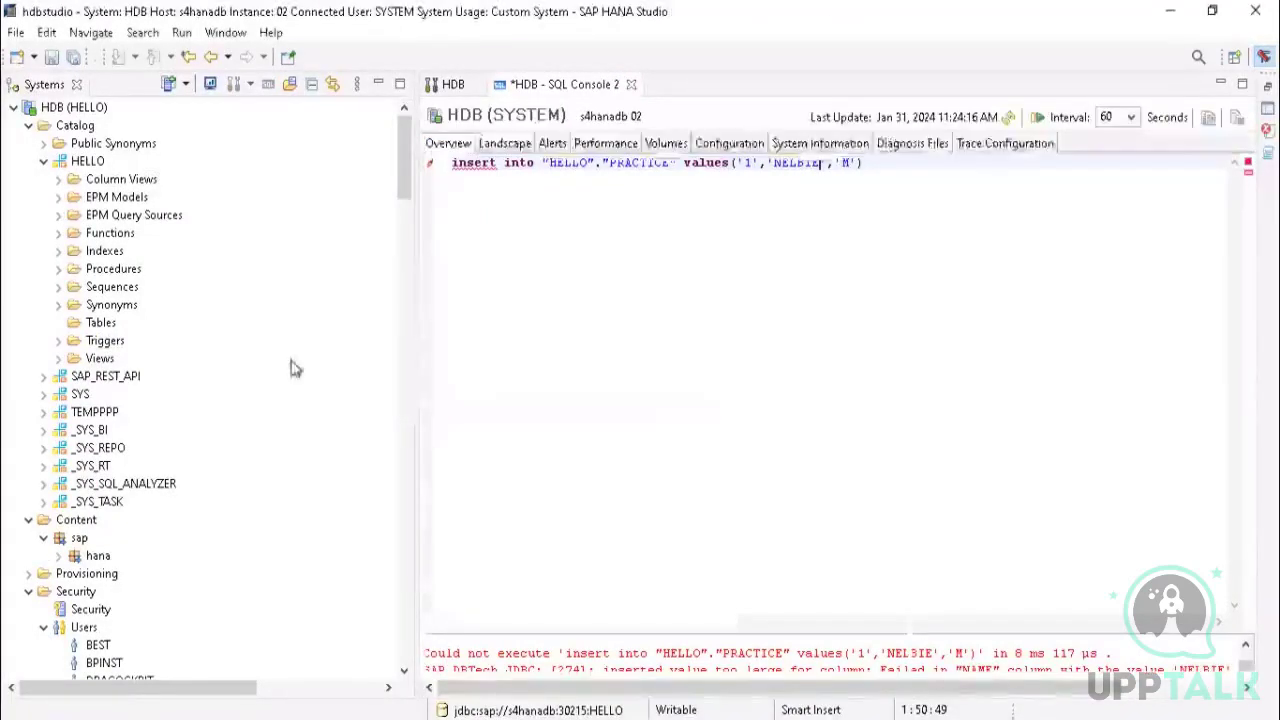
Step: Start a new column store table in the HELLO schema and name its first column SNO
left_click(58, 359)
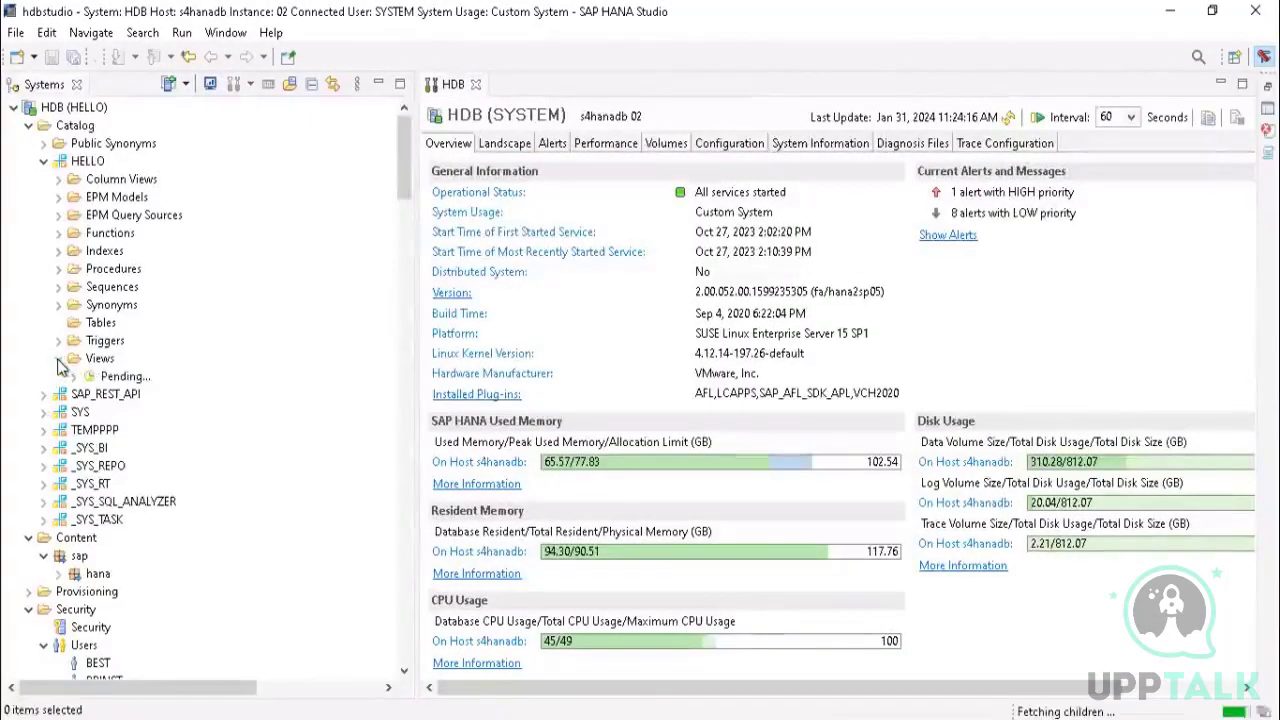
right_click(96, 322)
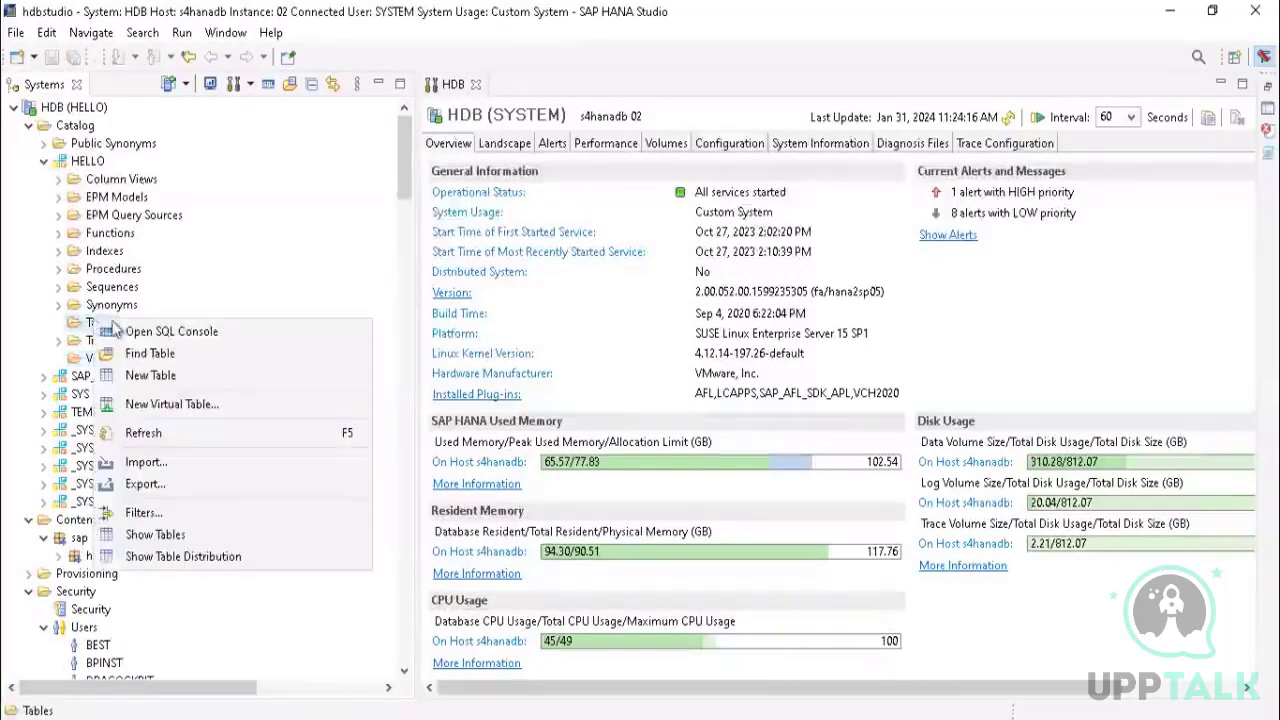
left_click(150, 376)
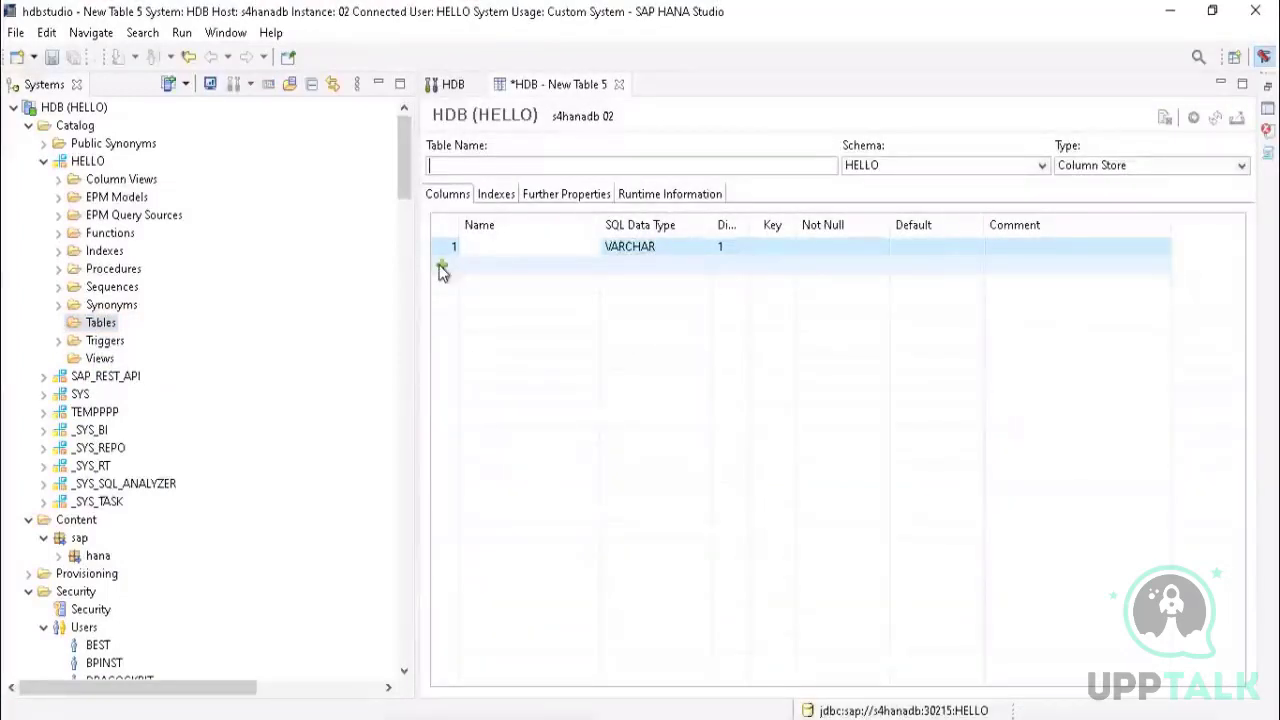
left_click(498, 244)
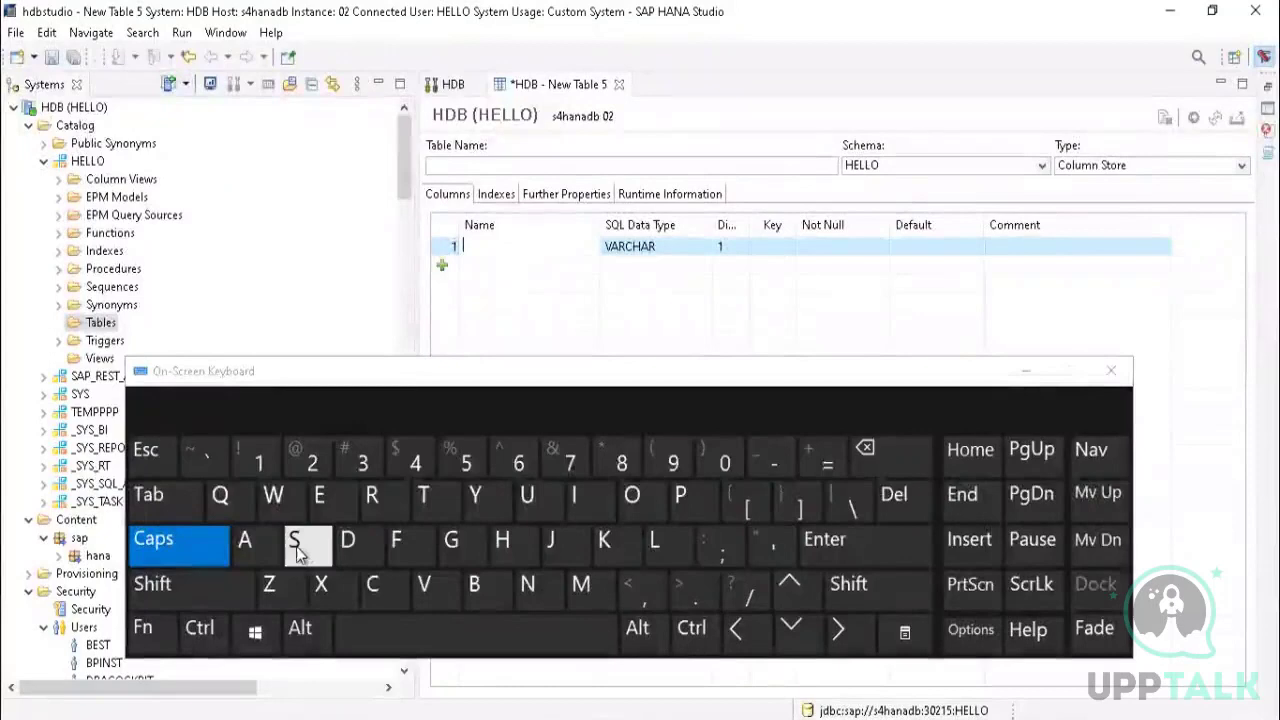
left_click(295, 545)
left_click(527, 584)
left_click(643, 503)
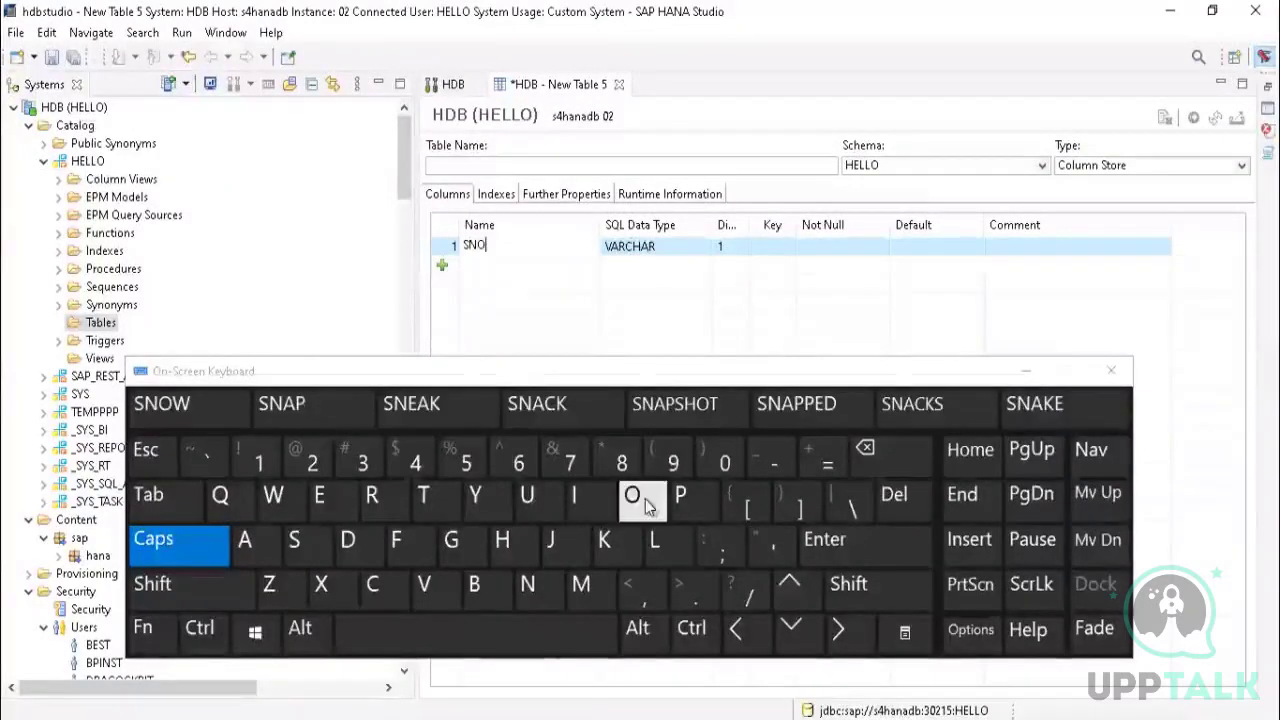